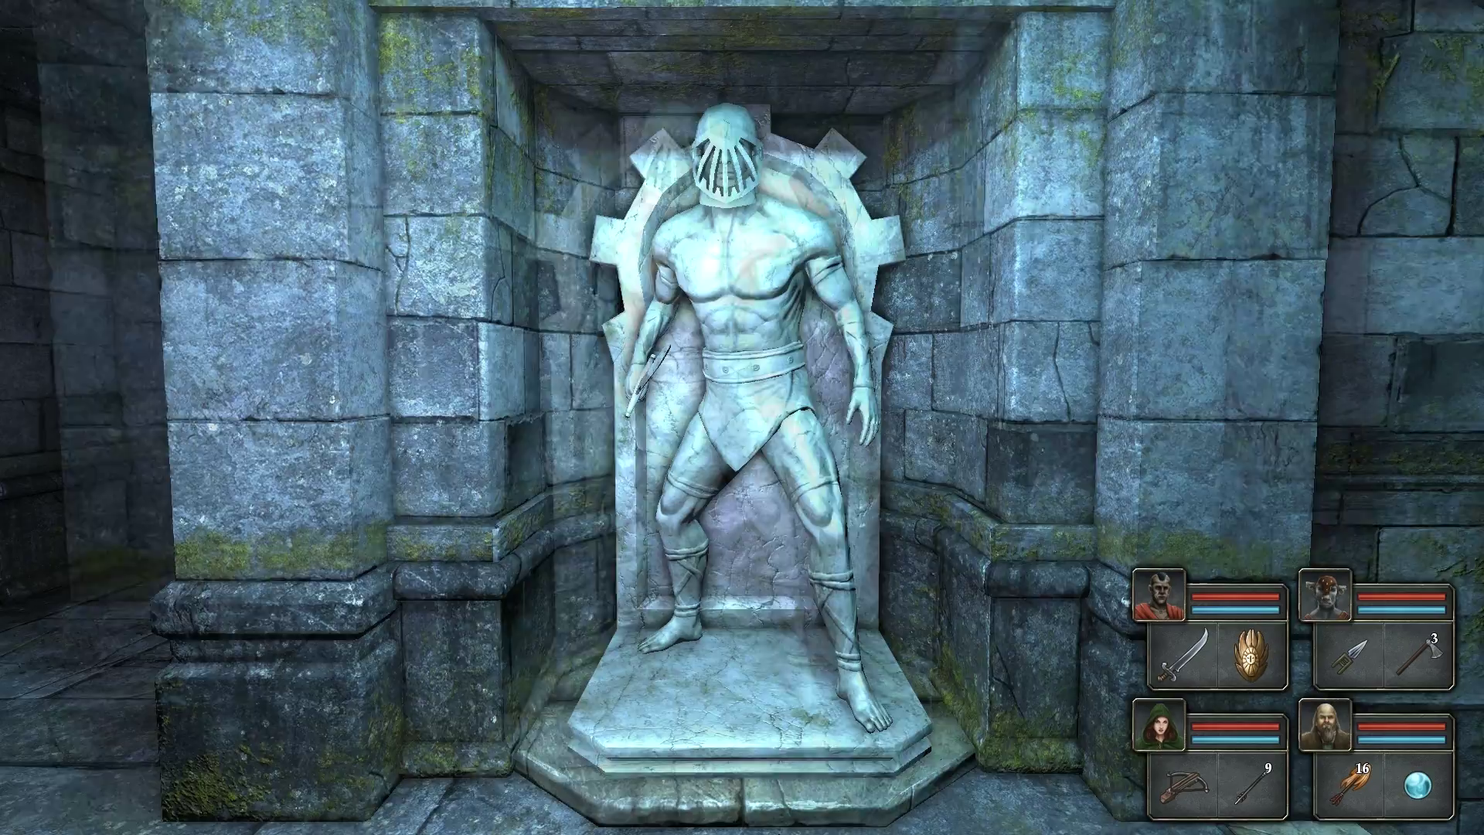
{"action": "key", "text": "e"}
- Face the statue corridor and walk toward the next statue niche
{"action": "key", "text": "w"}
{"action": "key", "text": "s"}
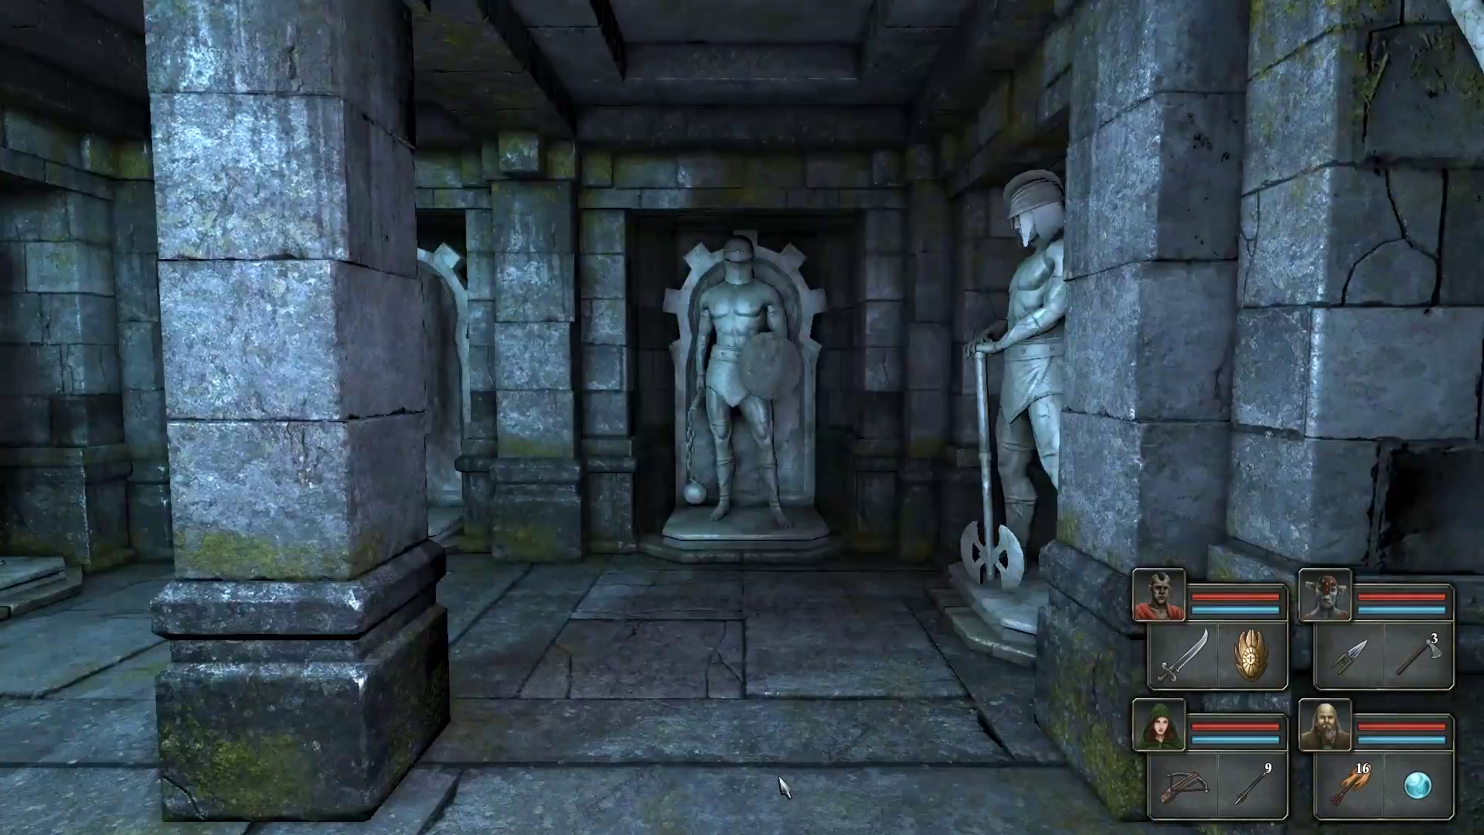
{"action": "key", "text": "q"}
{"action": "key", "text": "q"}
{"action": "key", "text": "w"}
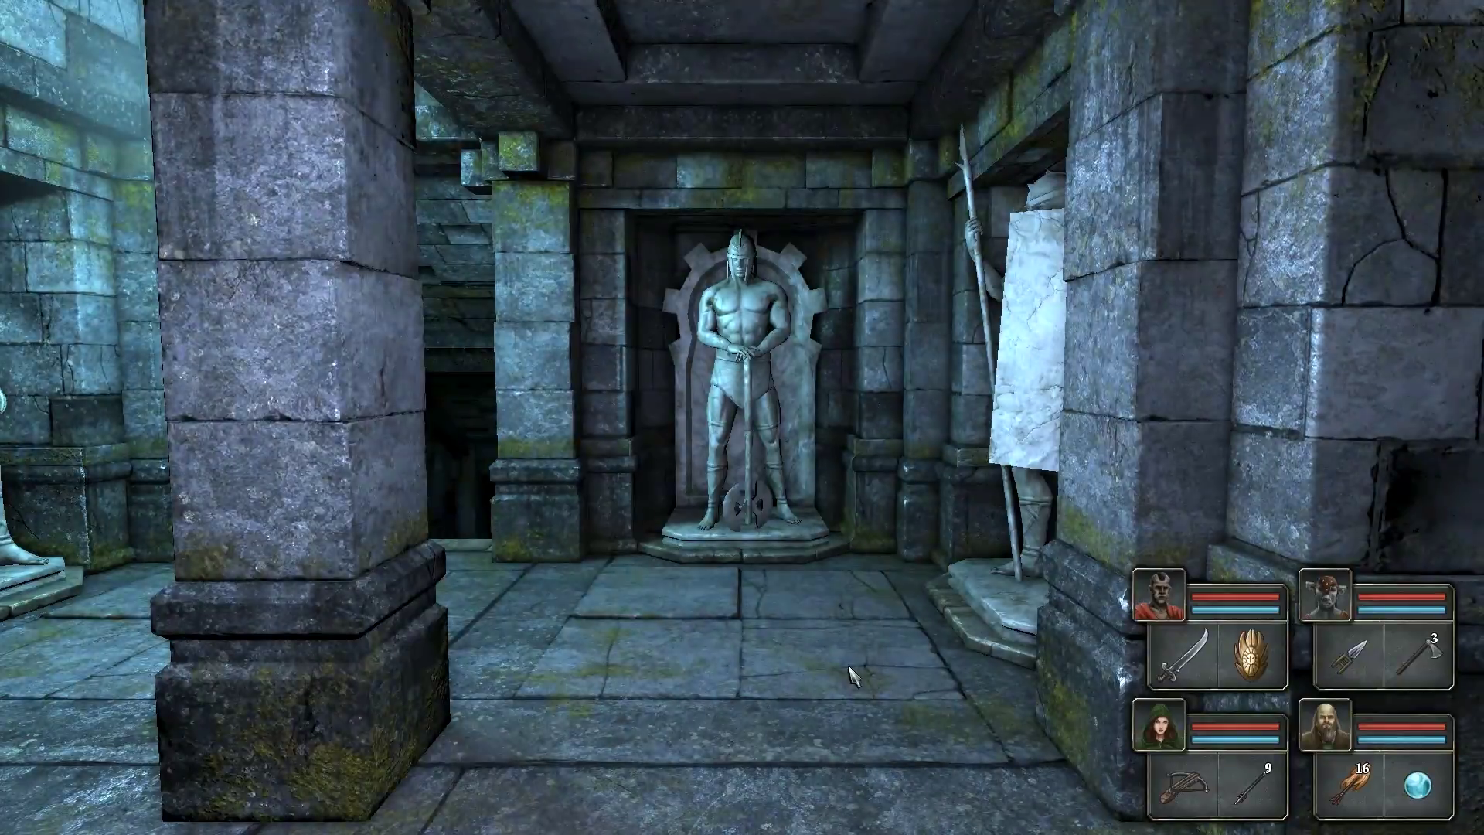
- Move along the niche statues and enter the dark descending corridor
{"action": "key", "text": "e"}
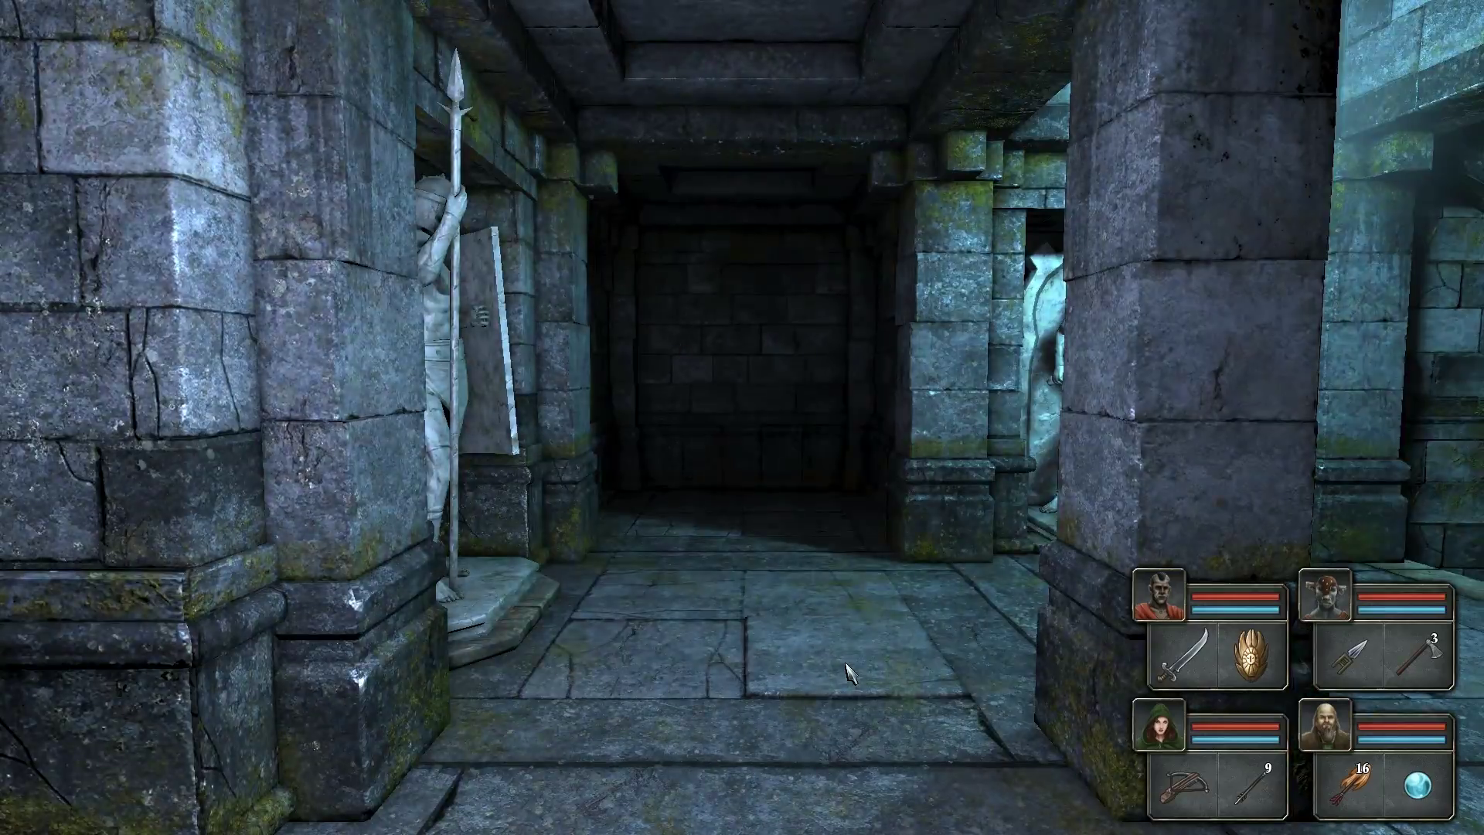
{"action": "key", "text": "e"}
{"action": "key", "text": "q"}
{"action": "key", "text": "e"}
{"action": "key", "text": "w"}
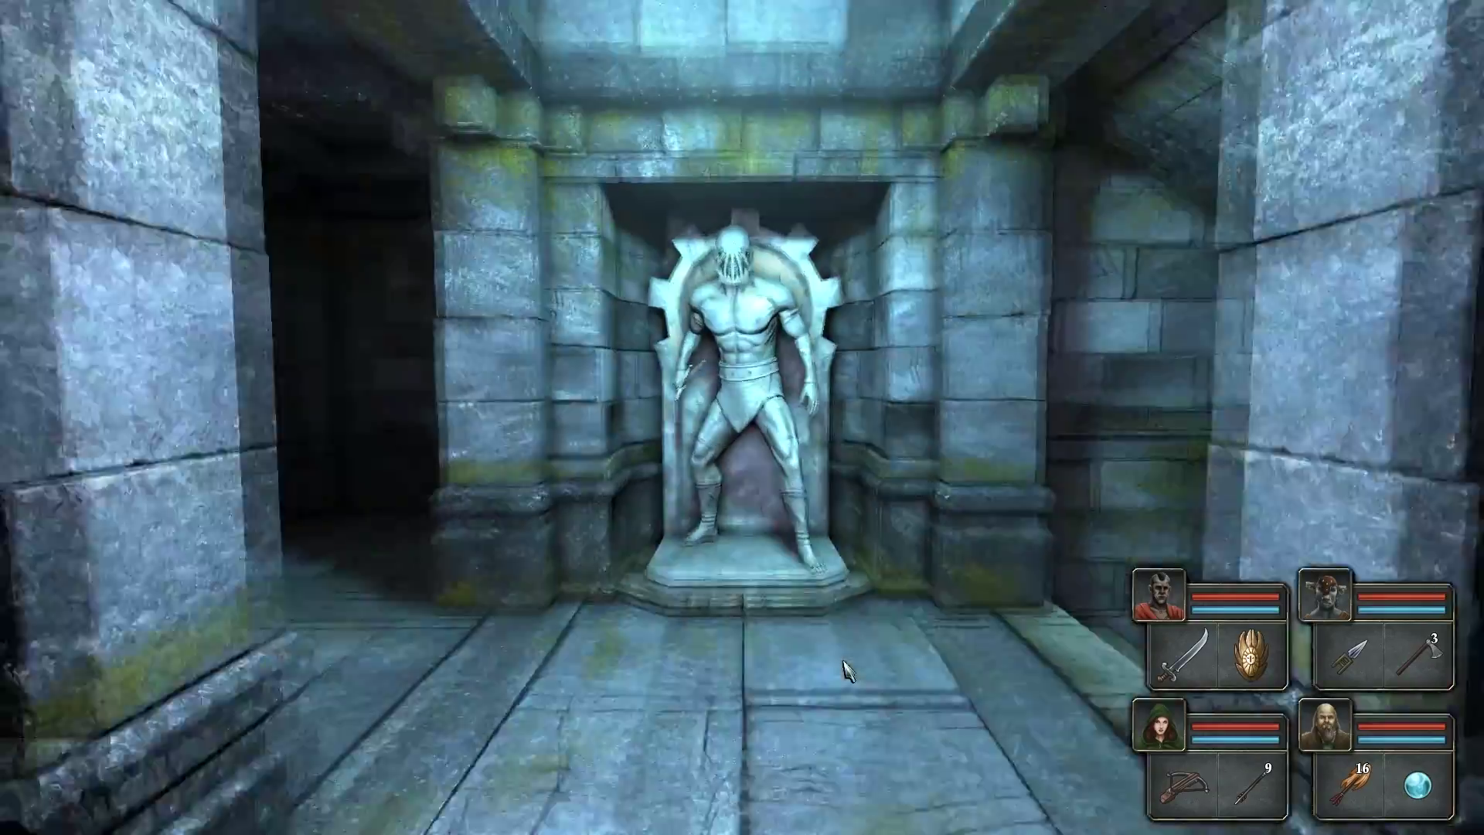
{"action": "key", "text": "q"}
{"action": "key", "text": "e"}
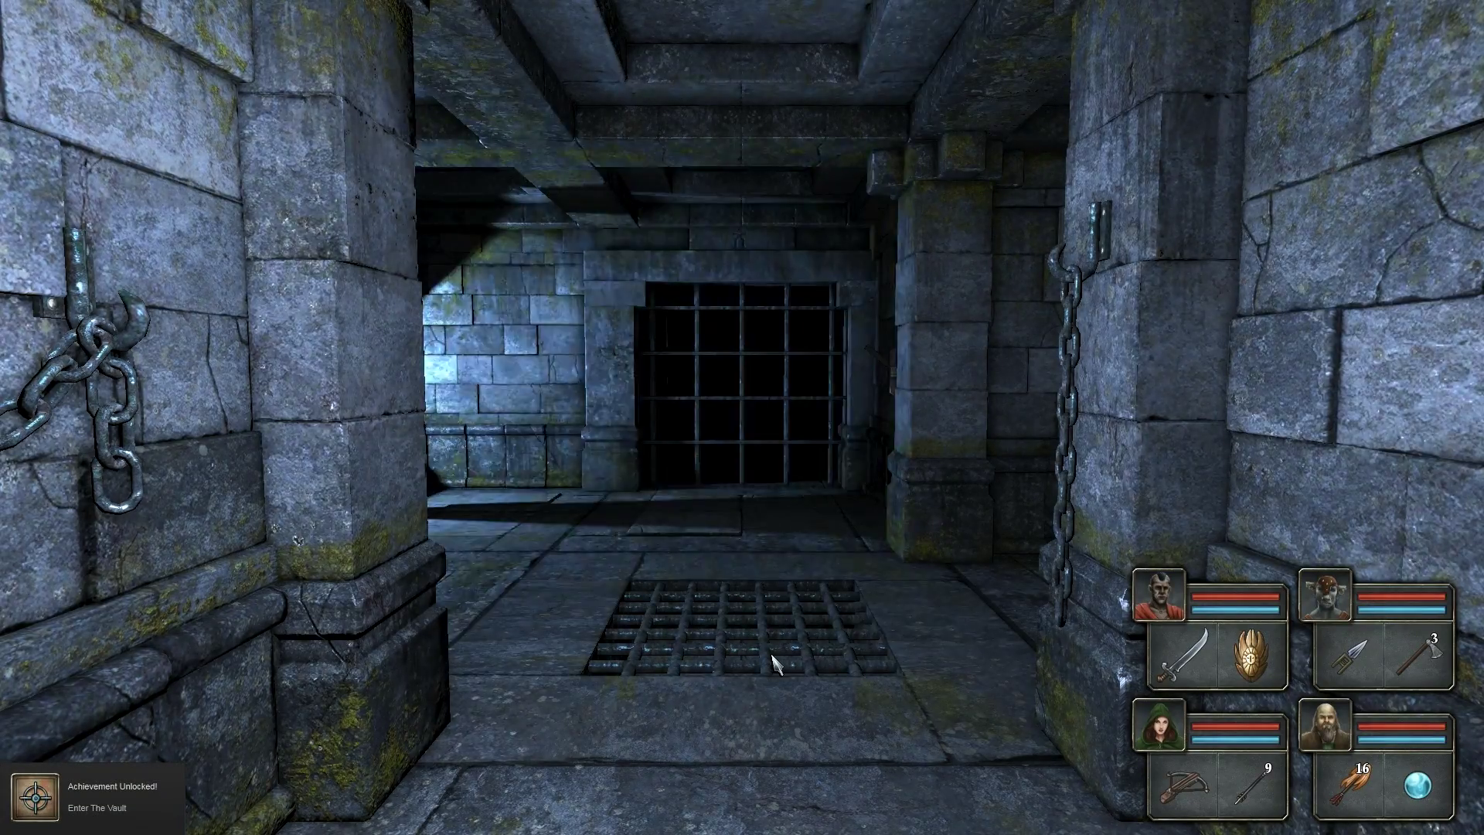
- Look around the grate room, walk past the grate, and scan the gate and stairs
{"action": "key", "text": "q"}
{"action": "key", "text": "q"}
{"action": "key", "text": "q"}
{"action": "key", "text": "q"}
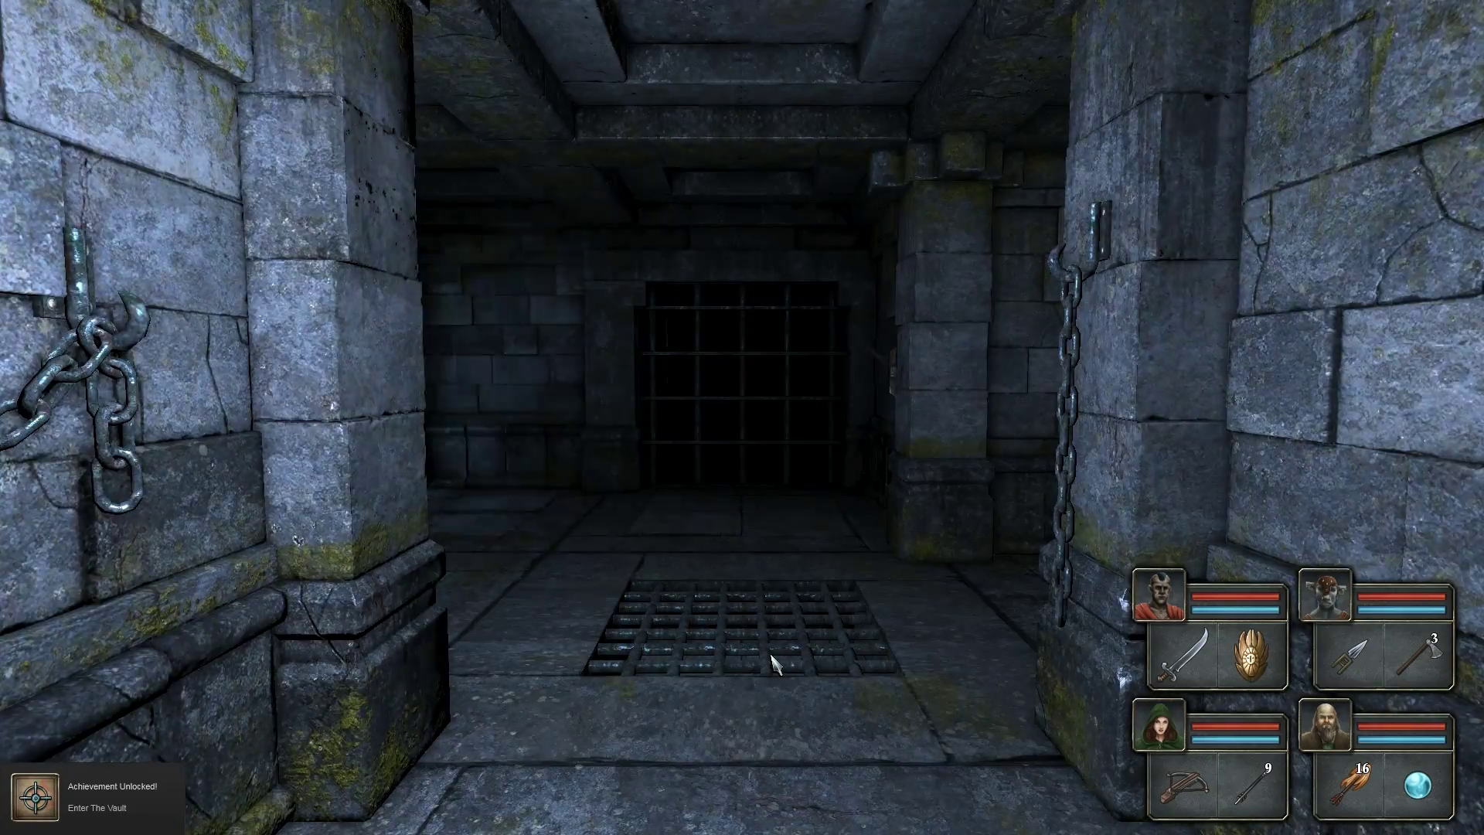
{"action": "key", "text": "w"}
{"action": "key", "text": "q"}
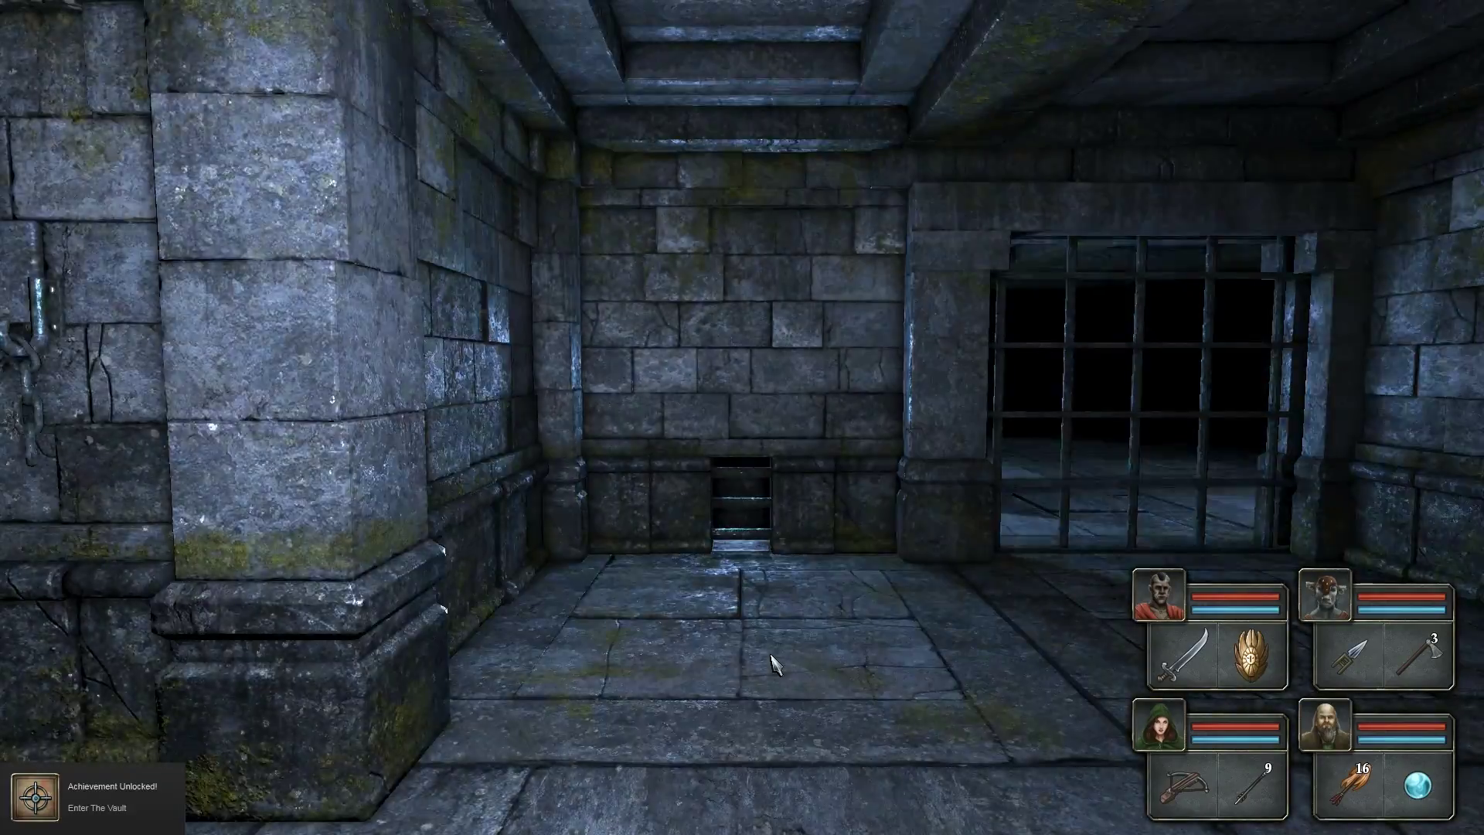
{"action": "key", "text": "w"}
{"action": "key", "text": "e"}
{"action": "key", "text": "e"}
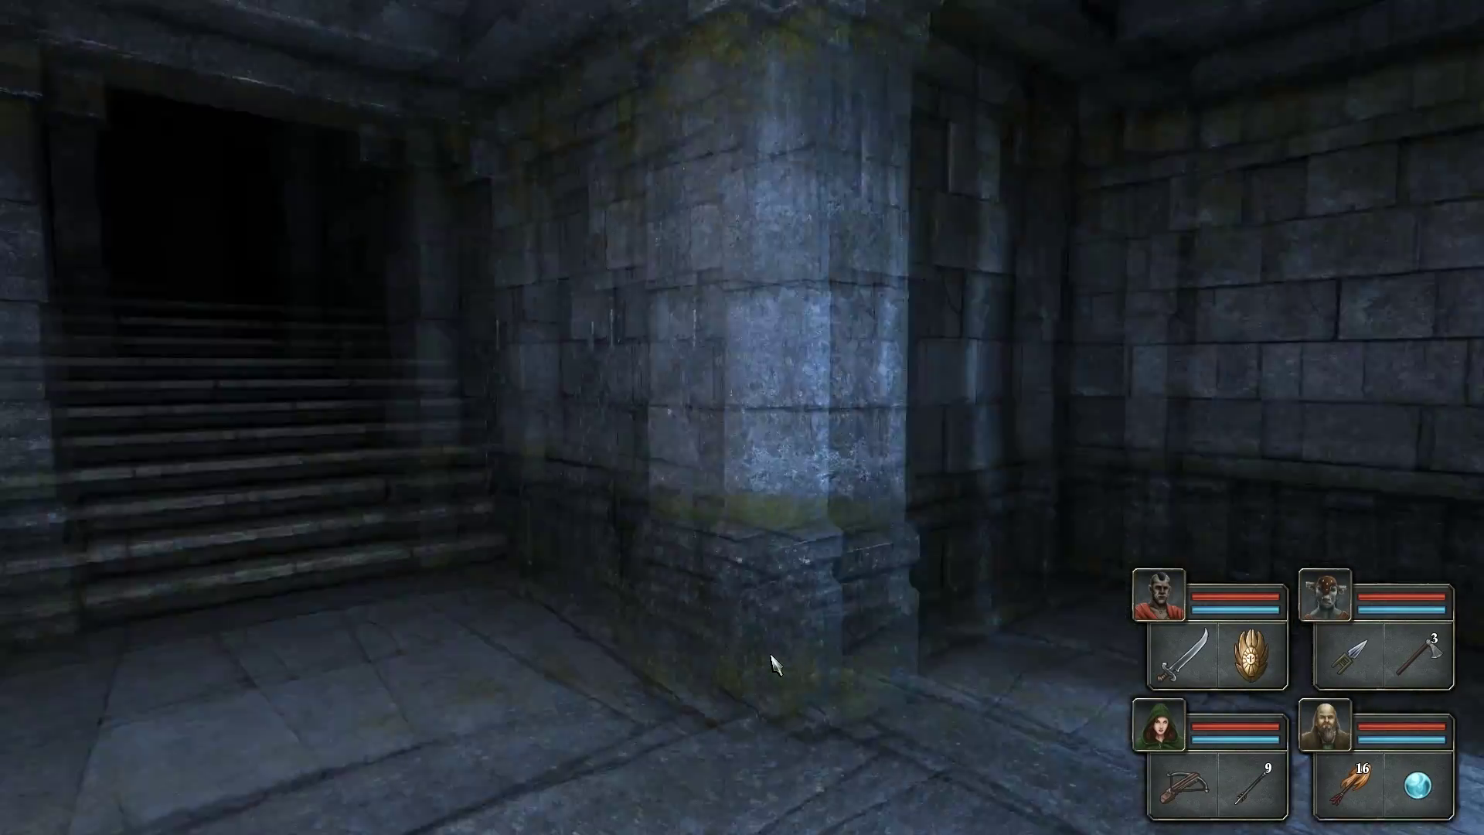
{"action": "key", "text": "q"}
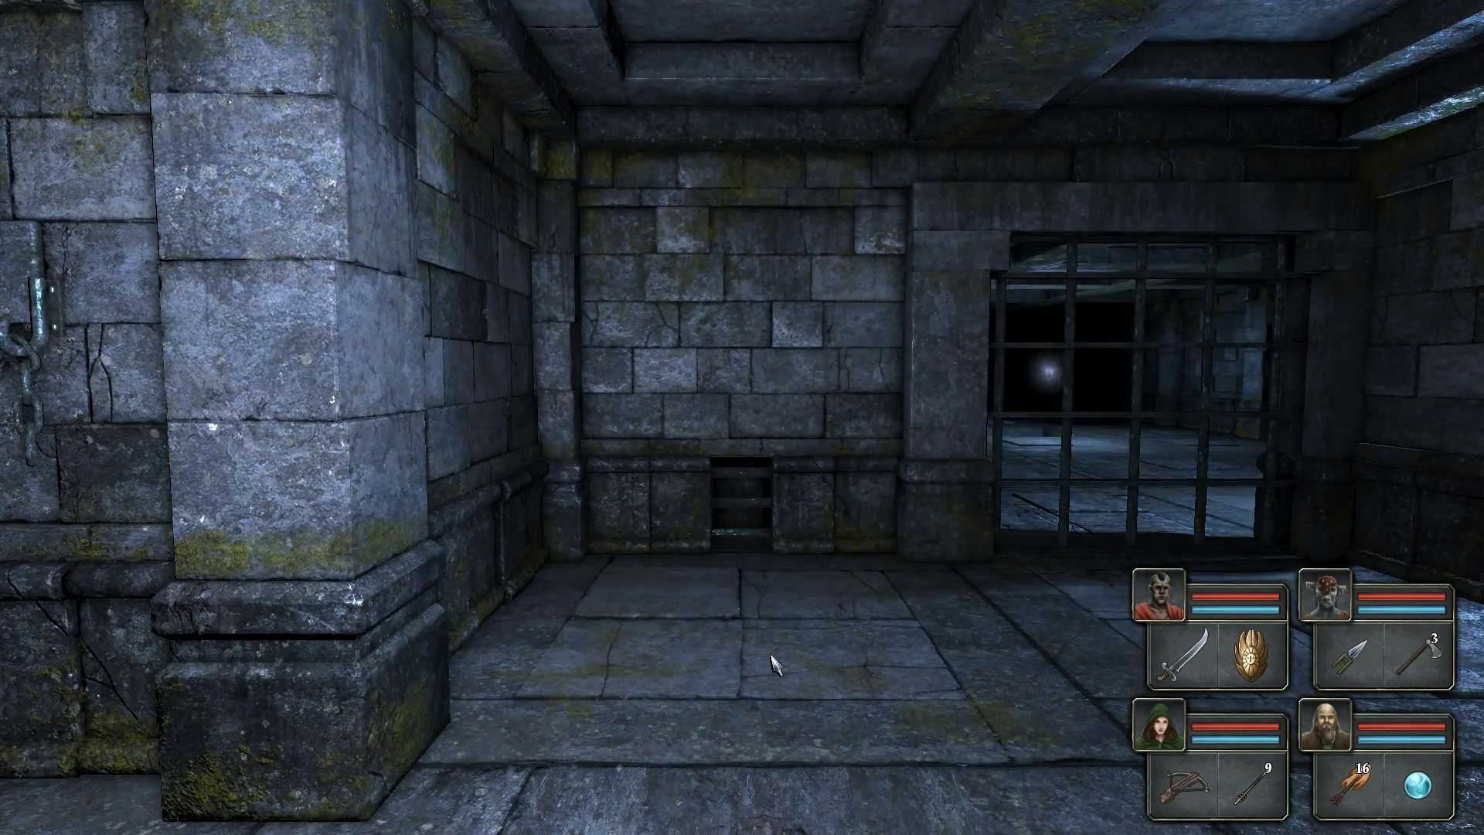
- Face the barred gate, walk down the chained corridor, and sidestep to the chain wall
{"action": "key", "text": "e"}
{"action": "key", "text": "e"}
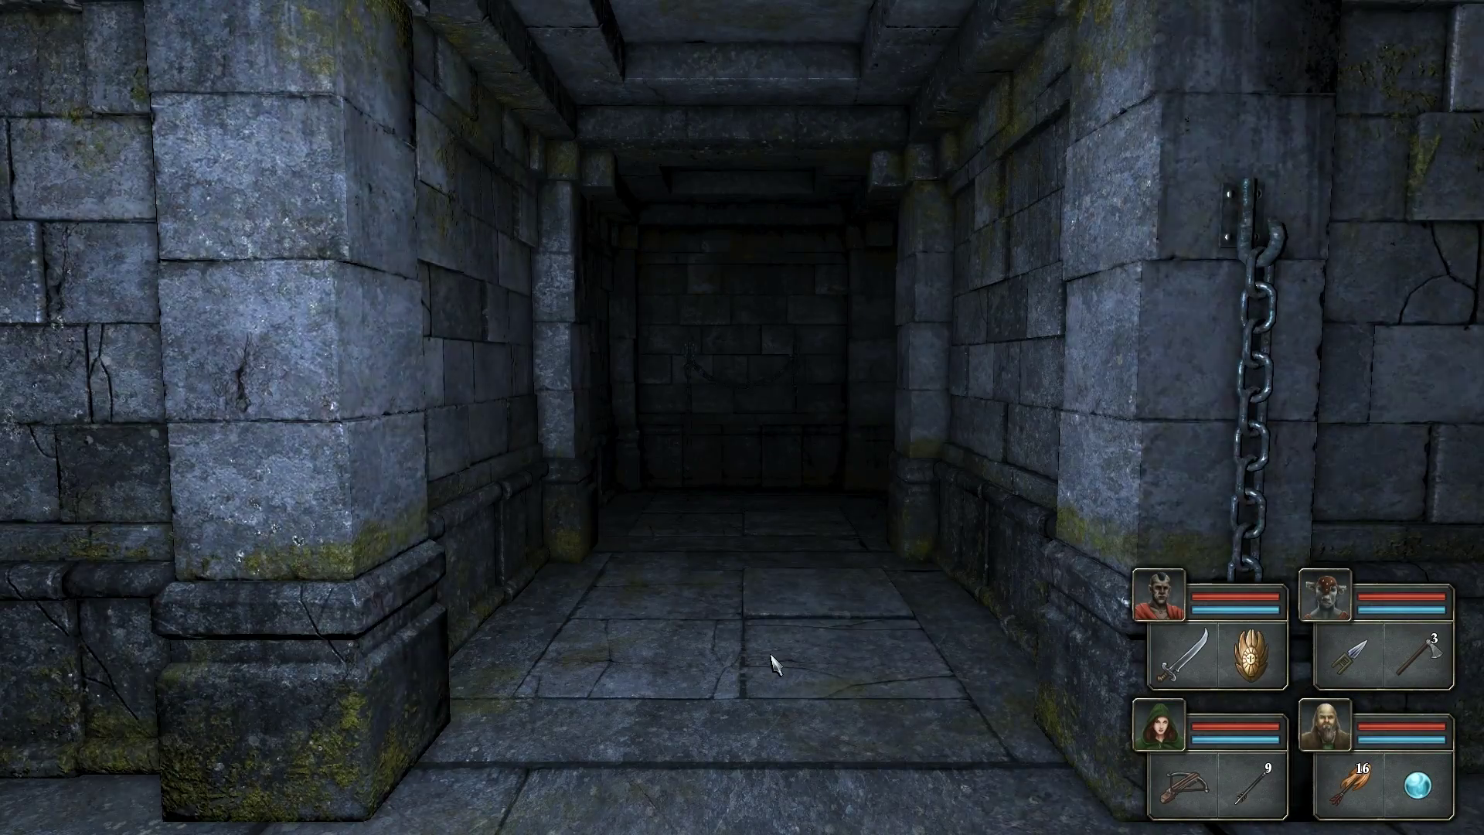
{"action": "key", "text": "w"}
{"action": "key", "text": "w"}
{"action": "key", "text": "e"}
{"action": "key", "text": "e"}
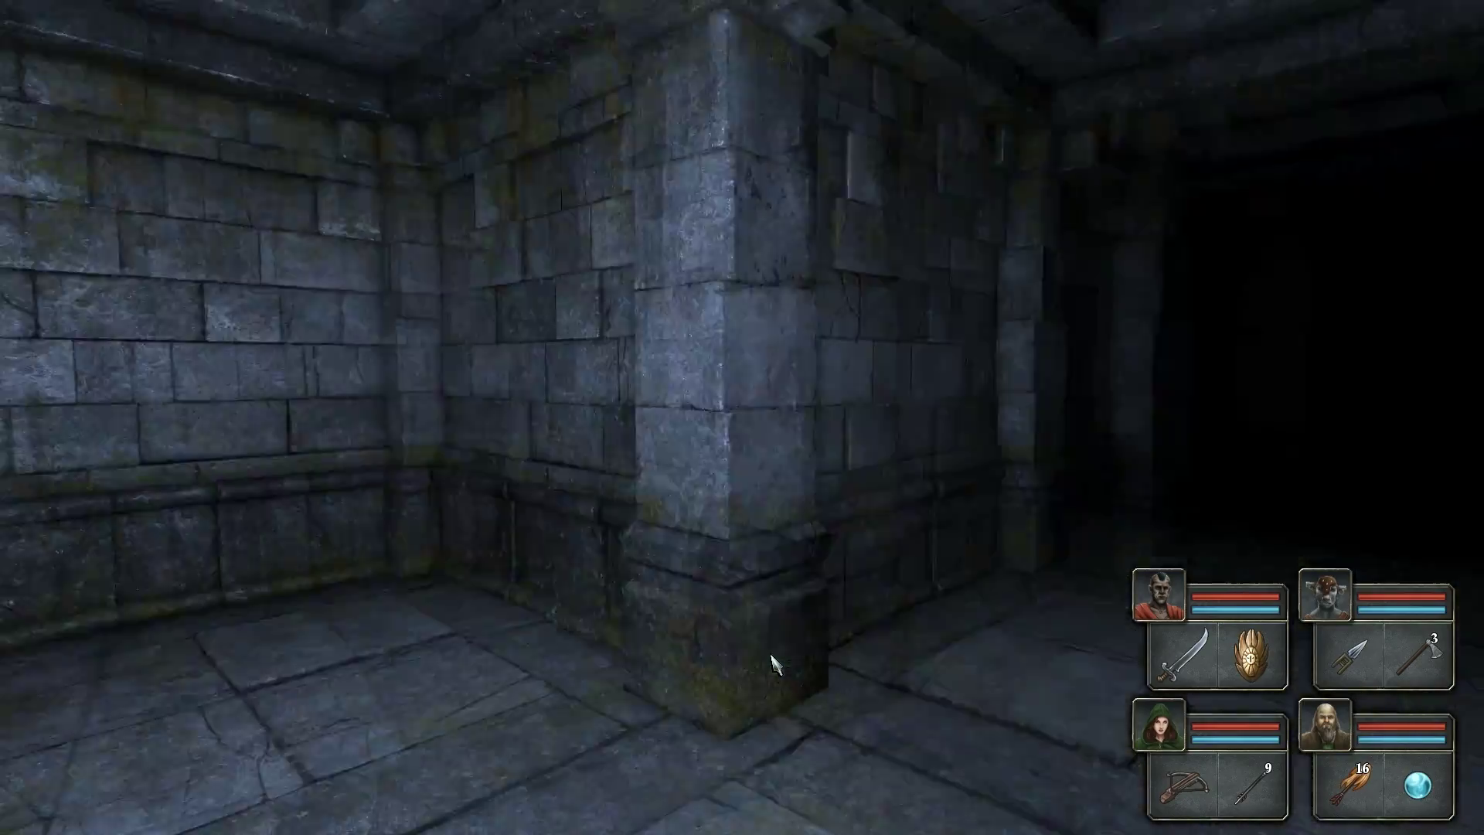
{"action": "key", "text": "e"}
{"action": "key", "text": "e"}
{"action": "key", "text": "q"}
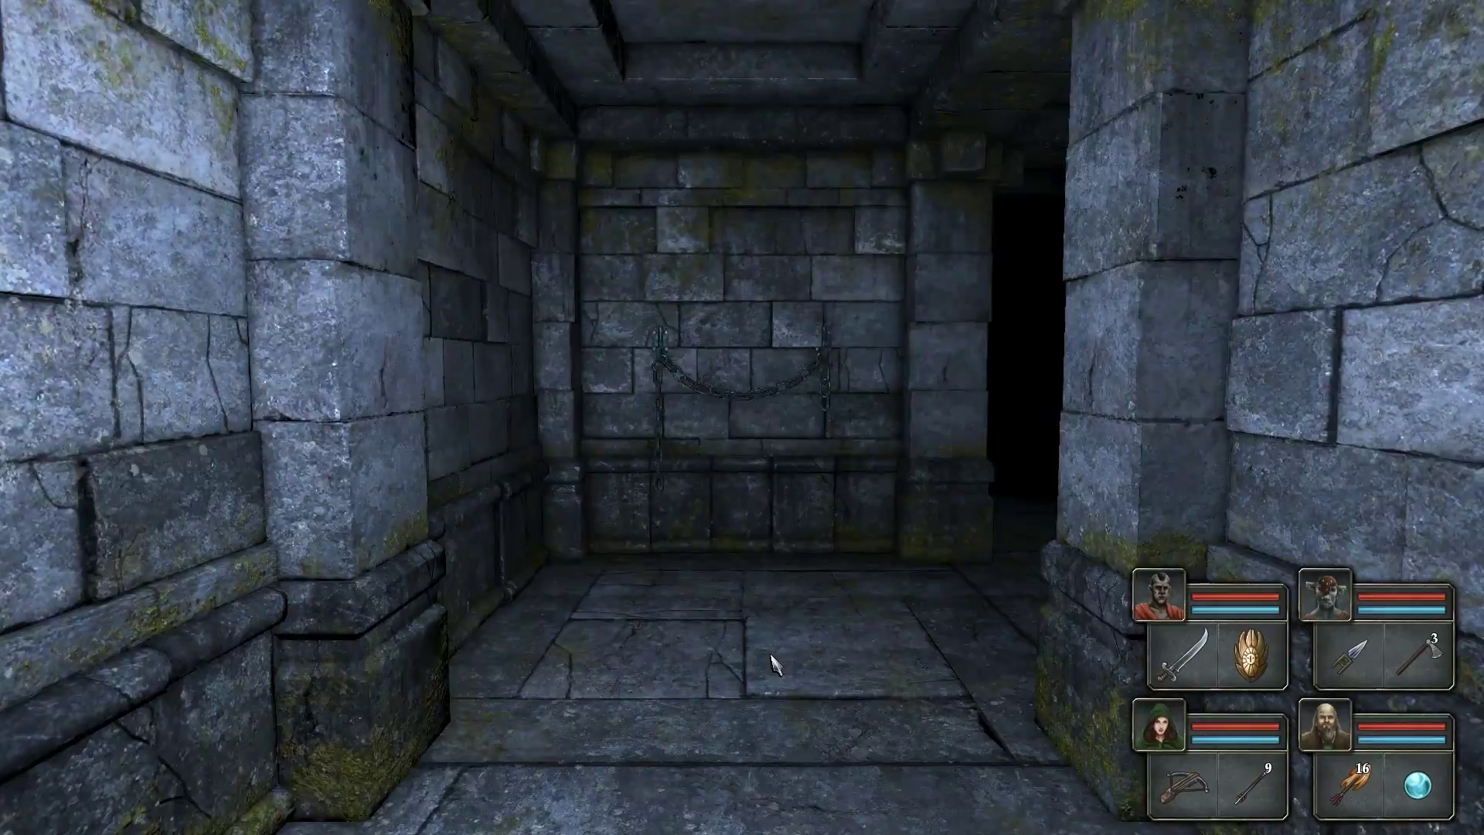
{"action": "key", "text": "e"}
{"action": "key", "text": "d"}
{"action": "key", "text": "d"}
{"action": "key", "text": "d"}
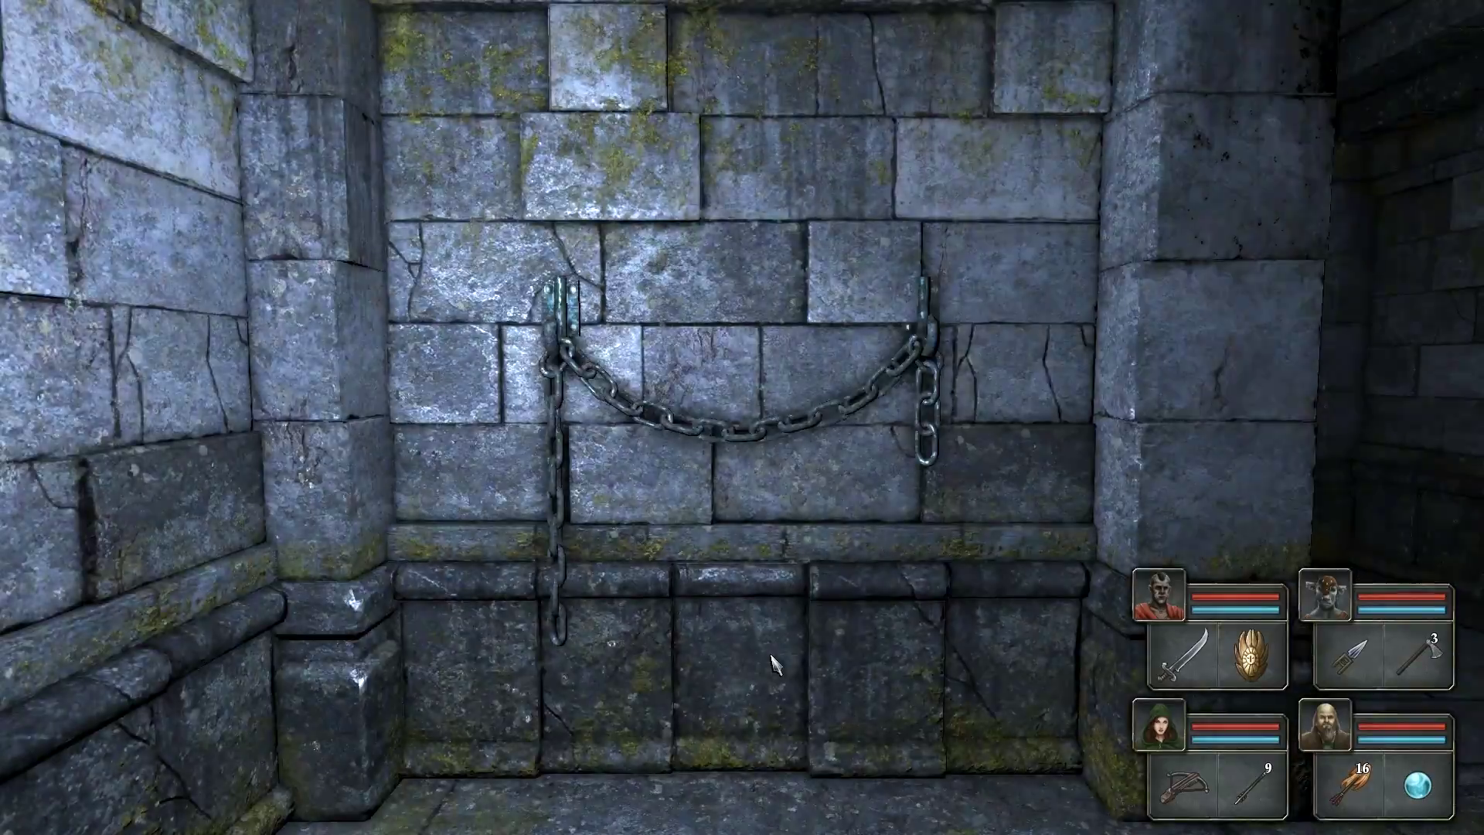
- Check the walls around the chain, then move on toward the floor-grate corridor
{"action": "key", "text": "q"}
{"action": "key", "text": "e"}
{"action": "key", "text": "s"}
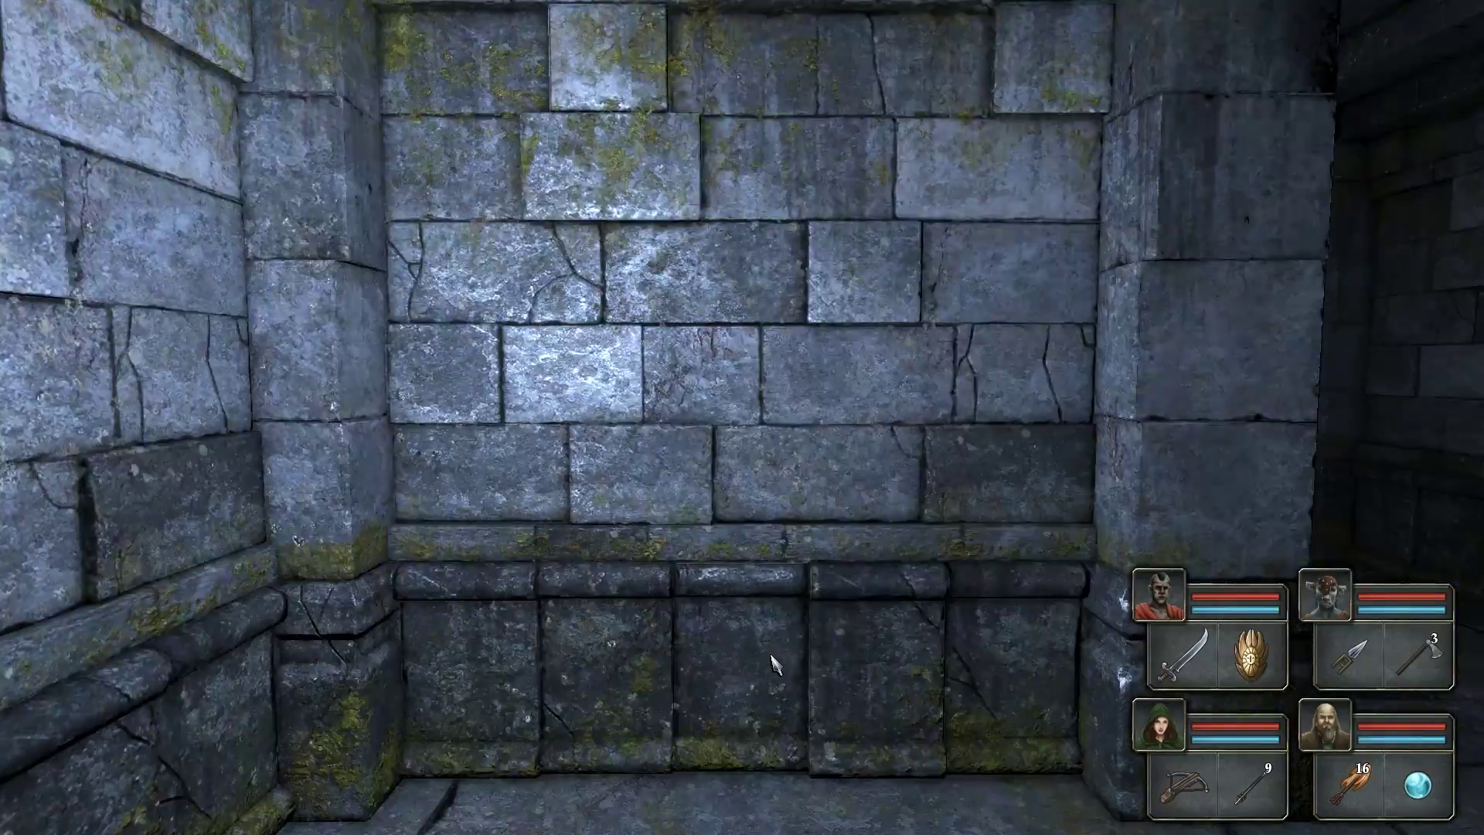
{"action": "key", "text": "e"}
{"action": "key", "text": "e"}
{"action": "key", "text": "e"}
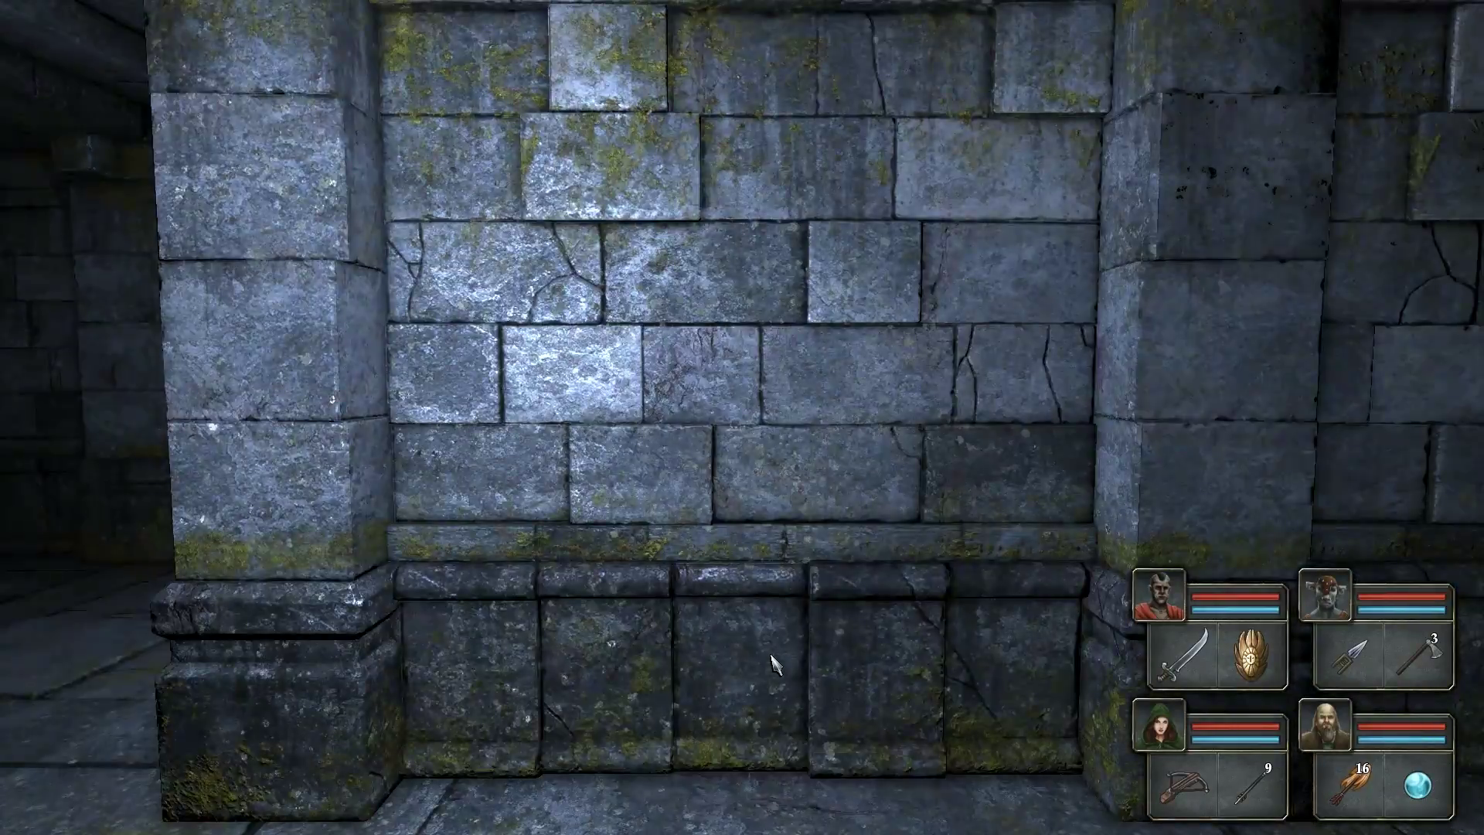
{"action": "key", "text": "e"}
{"action": "key", "text": "e"}
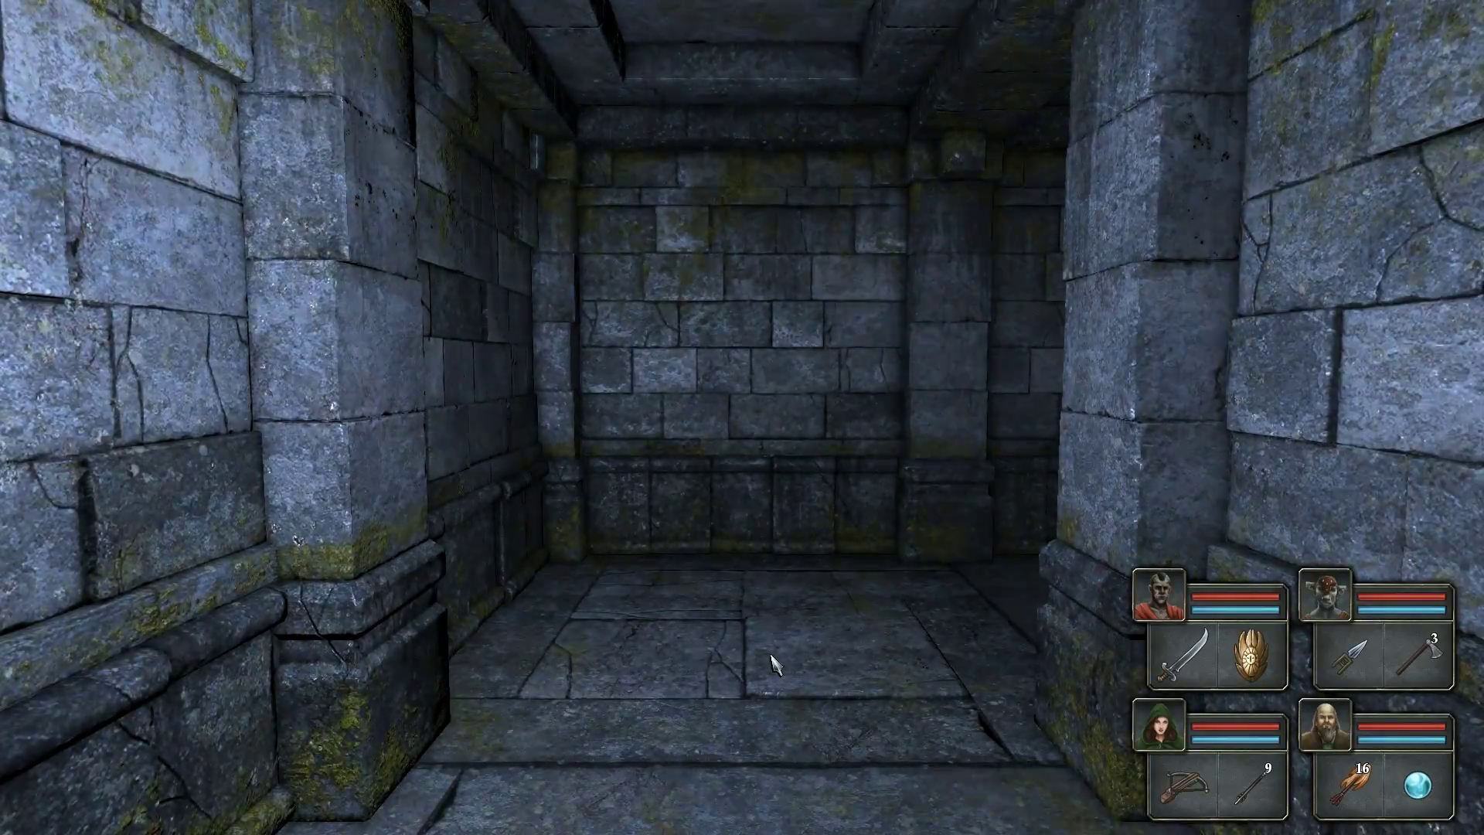
{"action": "key", "text": "e"}
{"action": "key", "text": "e"}
- Inspect the statue walls and dead-end alcove, then step up to the wall torch
{"action": "key", "text": "q"}
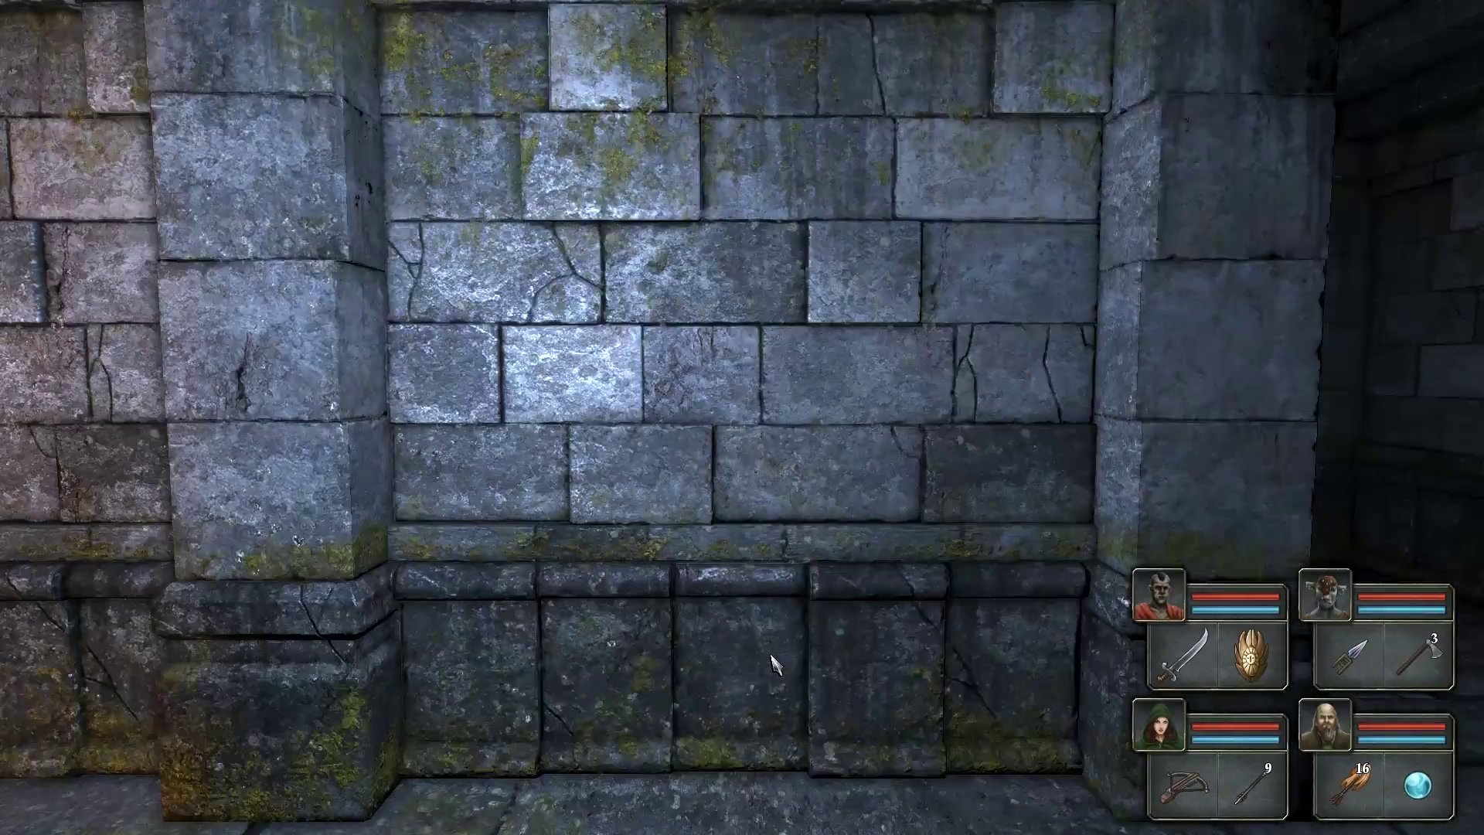
{"action": "key", "text": "e"}
{"action": "key", "text": "q"}
{"action": "key", "text": "e"}
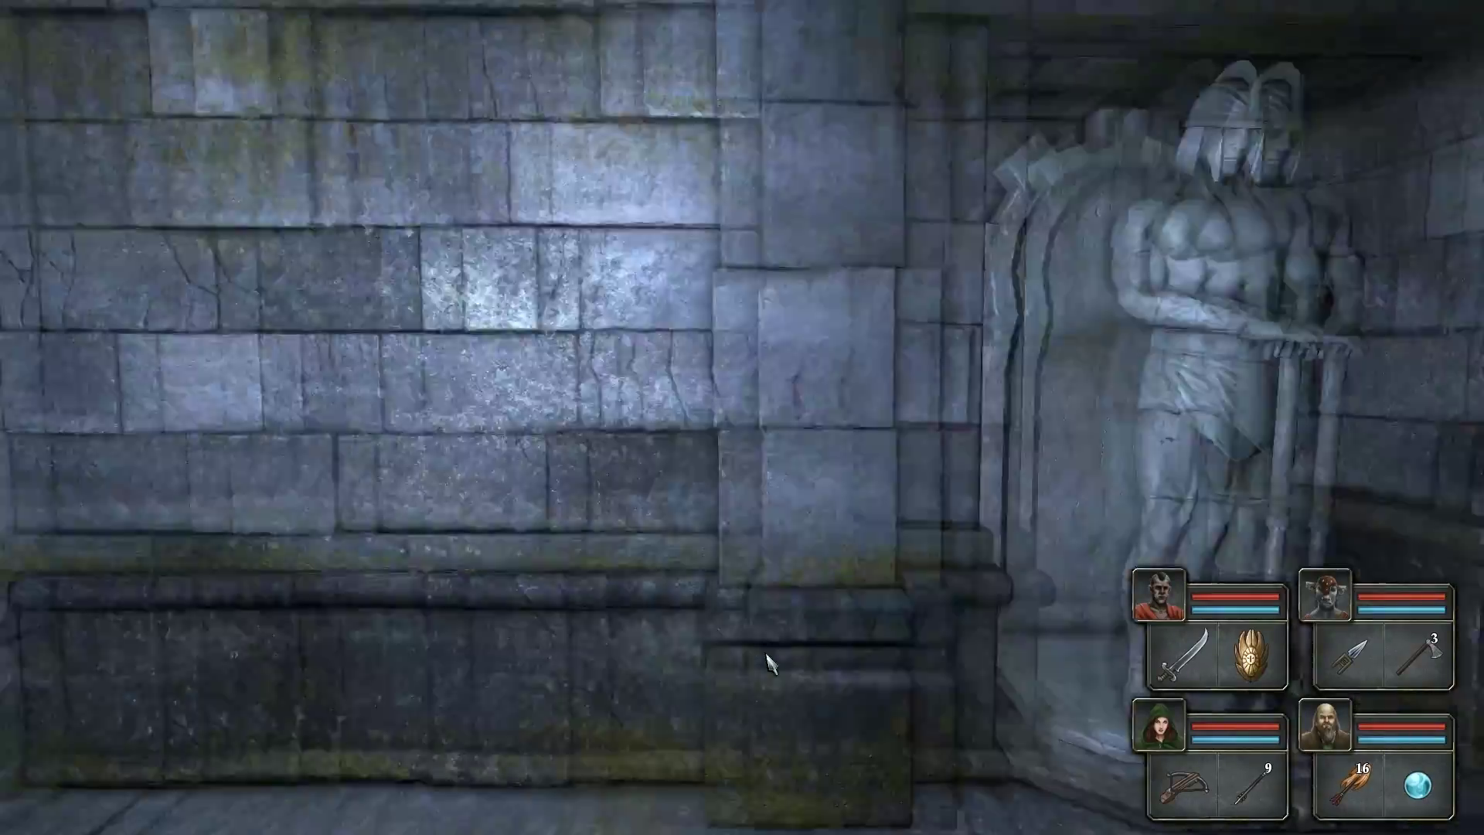
{"action": "key", "text": "e"}
{"action": "key", "text": "q"}
{"action": "key", "text": "e"}
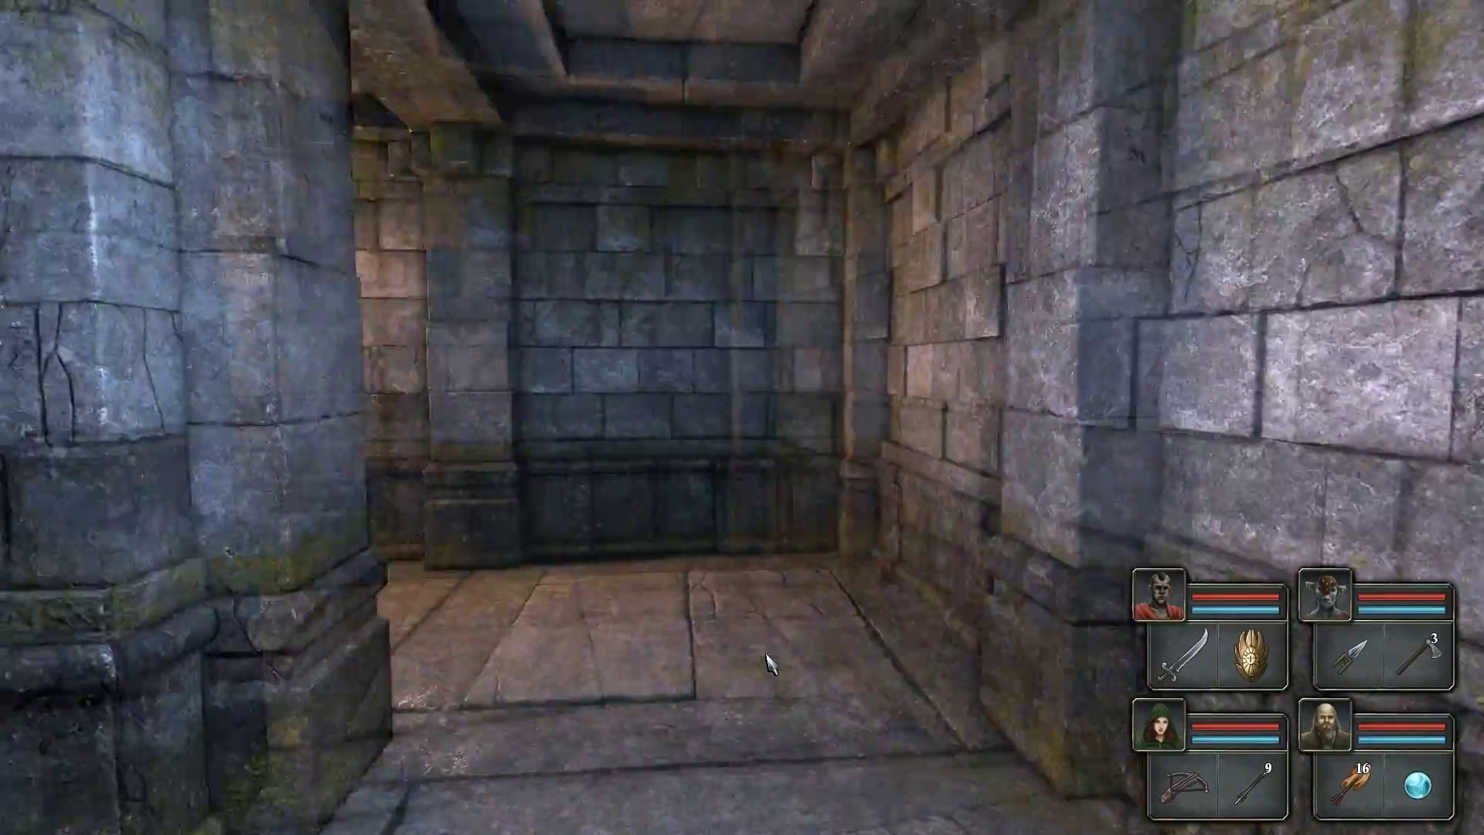
{"action": "key", "text": "q"}
{"action": "key", "text": "q"}
{"action": "key", "text": "w"}
- Take the torch from its wall bracket and turn to find the way on
{"action": "key", "text": "e"}
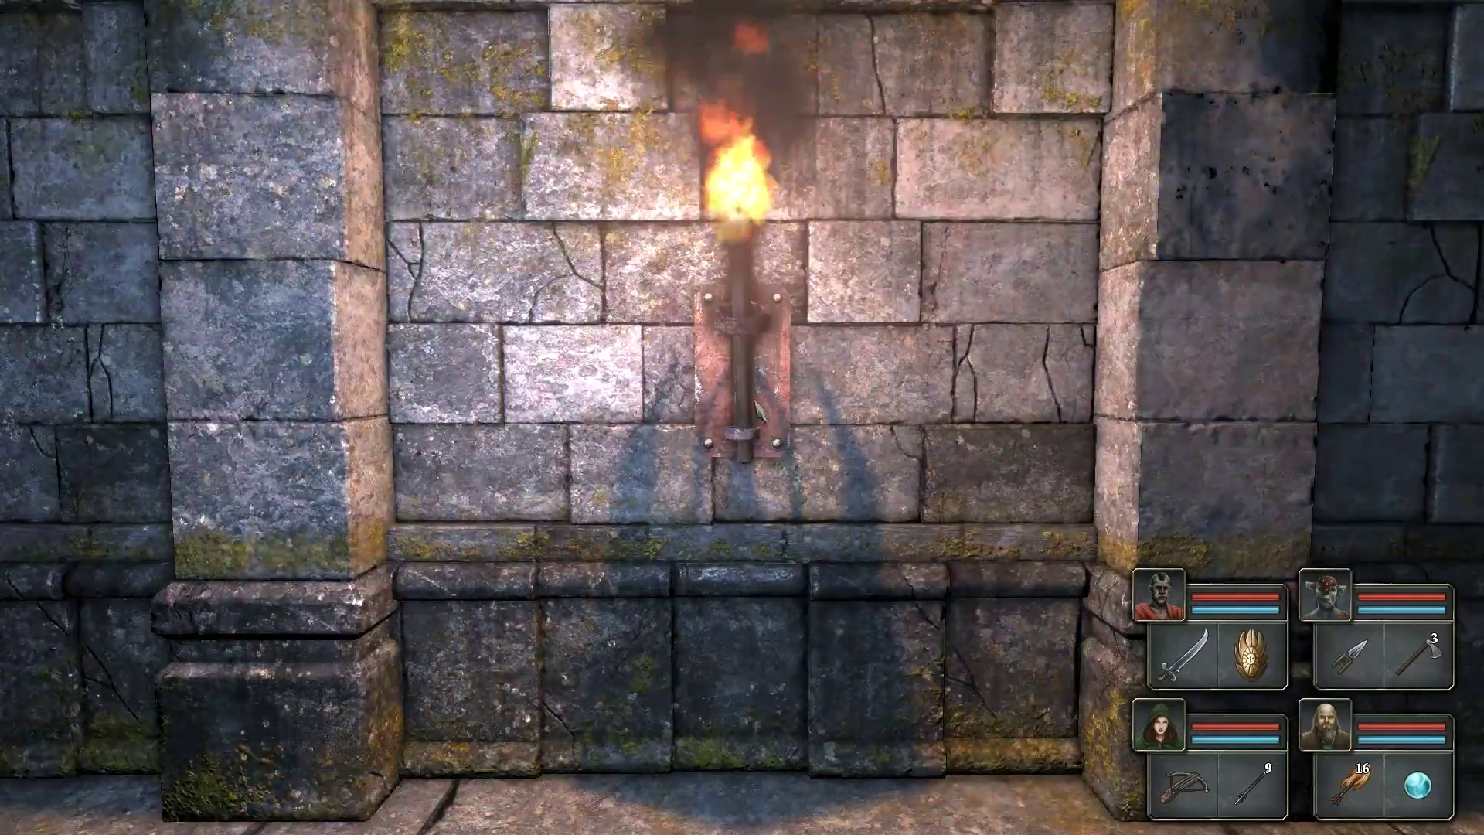
{"action": "left_click", "coordinate": [742, 278]}
{"action": "key", "text": "q"}
{"action": "key", "text": "e"}
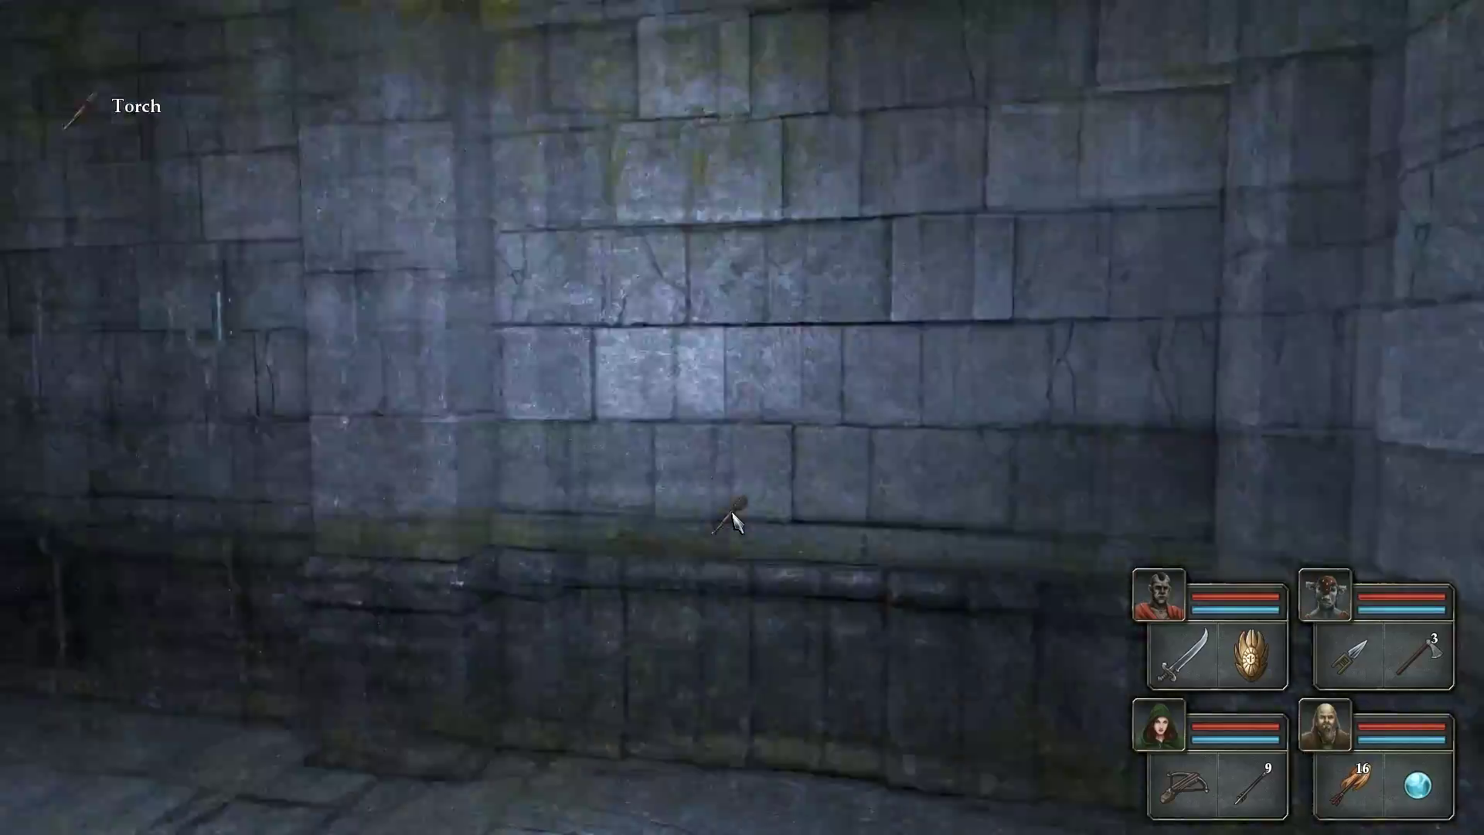
{"action": "key", "text": "e"}
{"action": "key", "text": "e"}
- Use the empty wall bracket, then head down the dark corridor past the statue
{"action": "key", "text": "w"}
{"action": "key", "text": "q"}
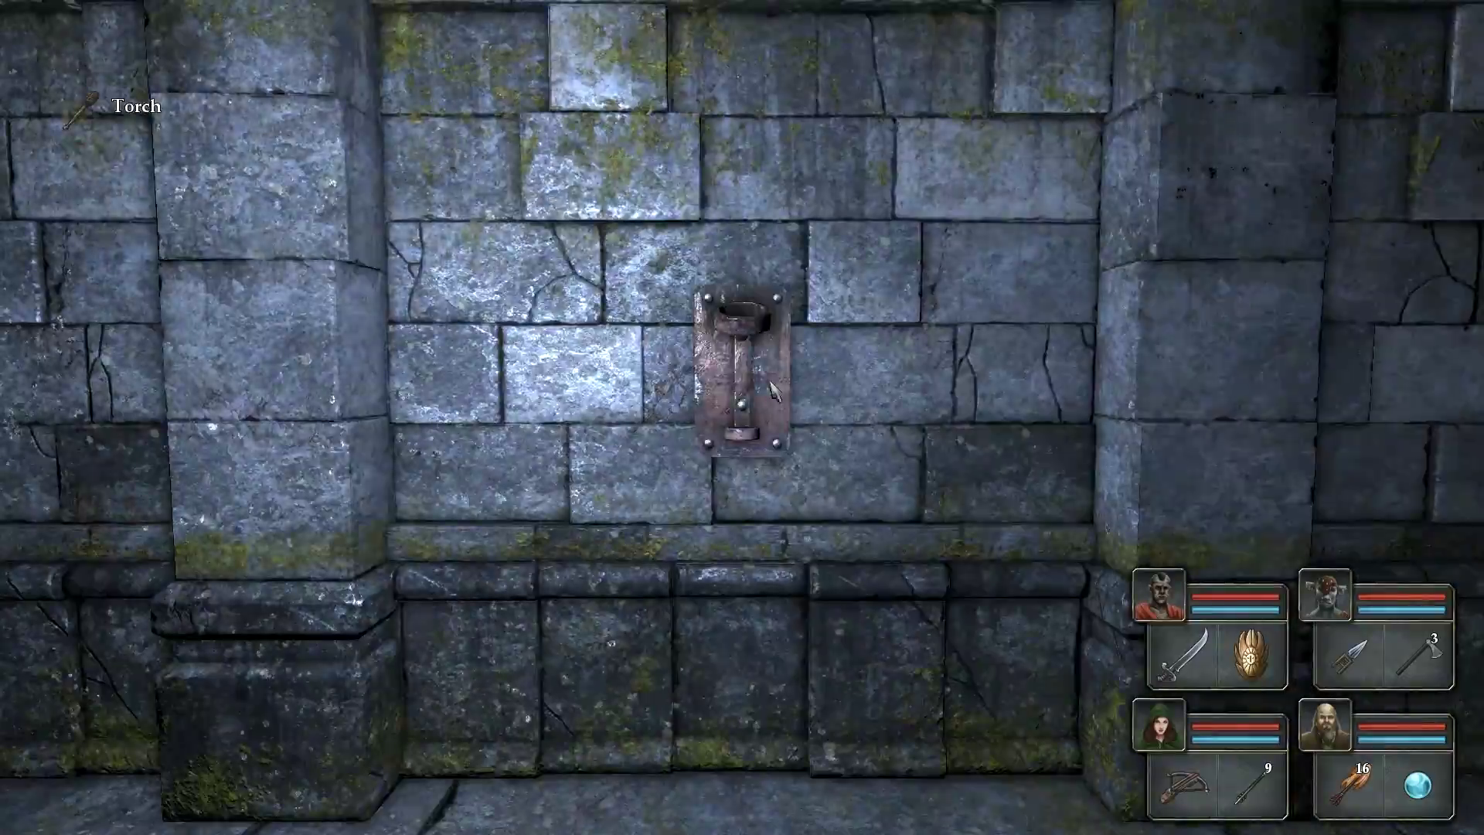
{"action": "left_click", "coordinate": [742, 371]}
{"action": "key", "text": "e"}
{"action": "key", "text": "q"}
{"action": "key", "text": "w"}
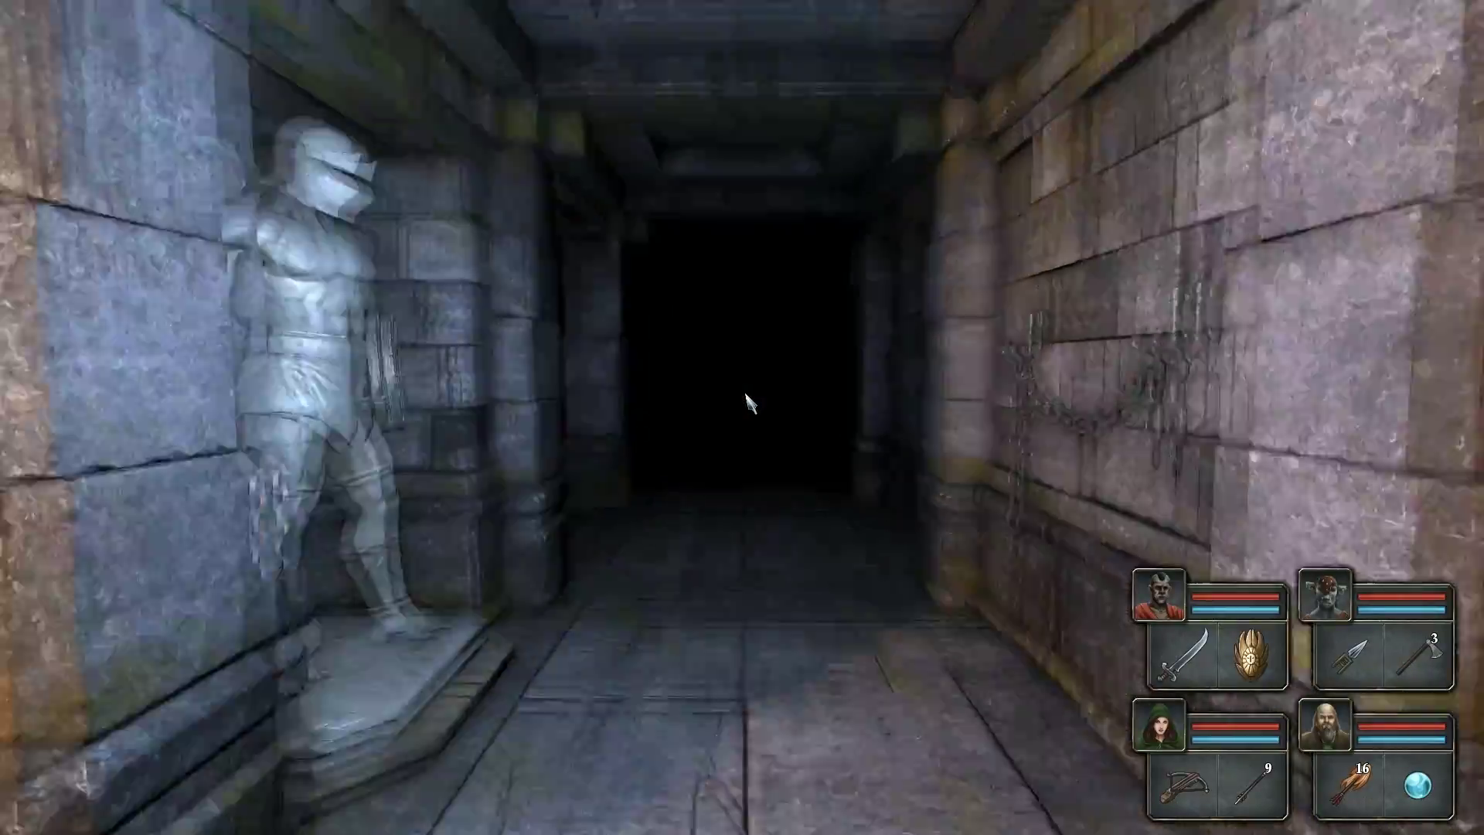
{"action": "key", "text": "w"}
{"action": "key", "text": "q"}
{"action": "key", "text": "q"}
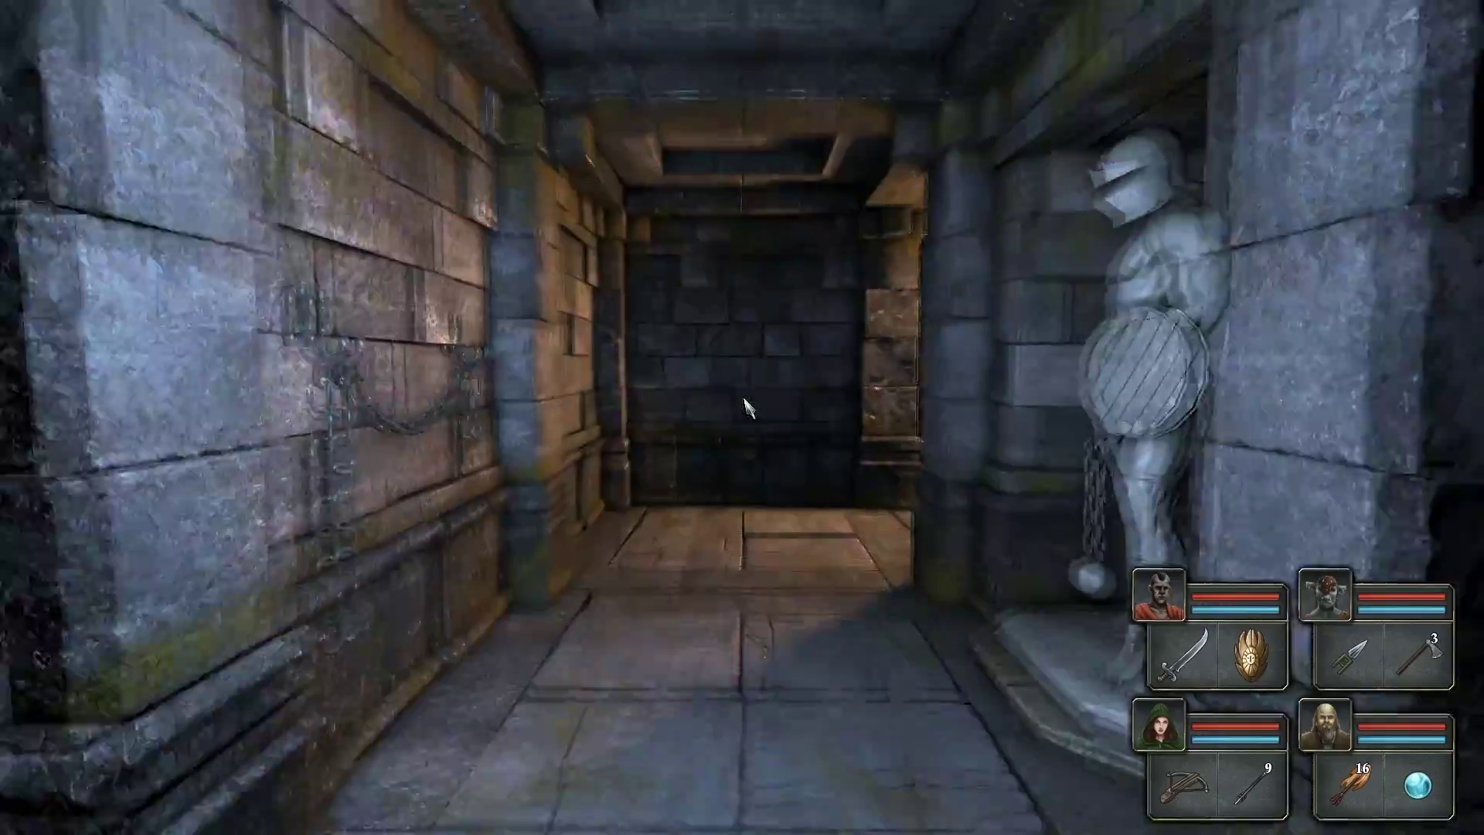
{"action": "key", "text": "w"}
- Fight the ogre with a spell, front-champion strikes and a frost spell, then sidestep
{"action": "key", "text": "e"}
{"action": "key", "text": "e"}
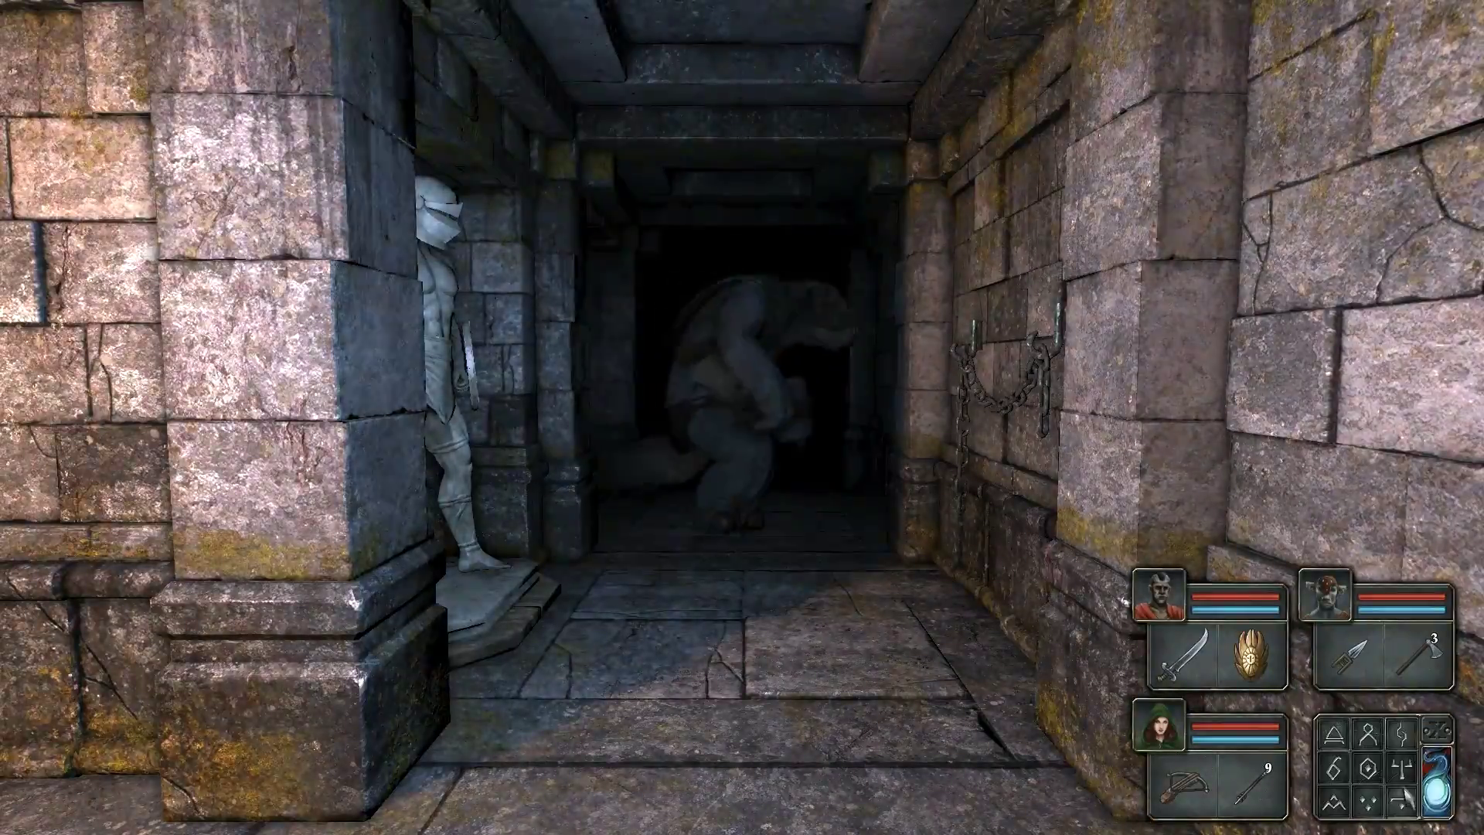
{"action": "left_click", "coordinate": [1400, 733]}
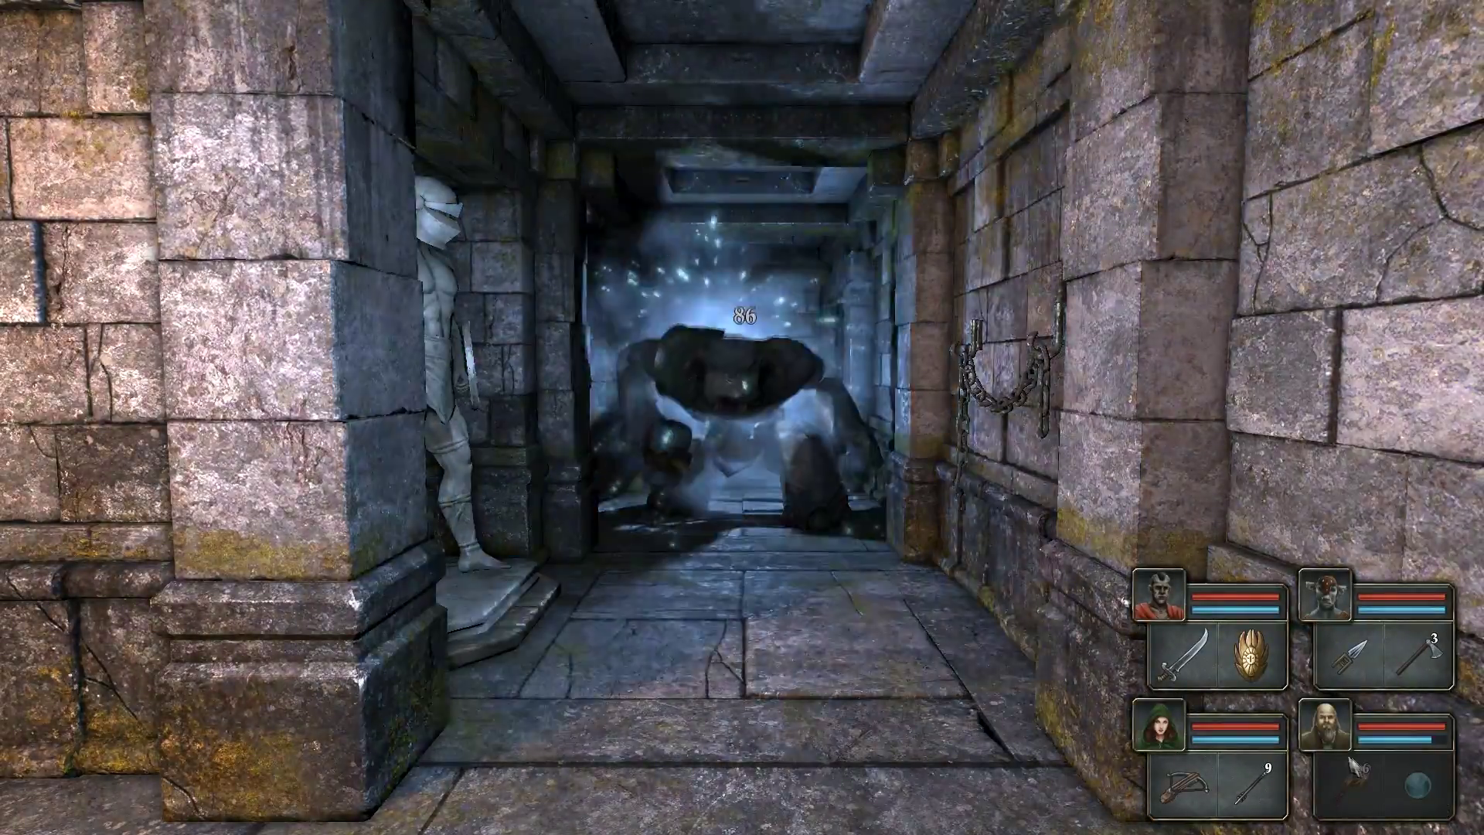
{"action": "key", "text": "q"}
{"action": "key", "text": "q"}
{"action": "key", "text": "q"}
{"action": "key", "text": "q"}
{"action": "right_click", "coordinate": [1432, 654]}
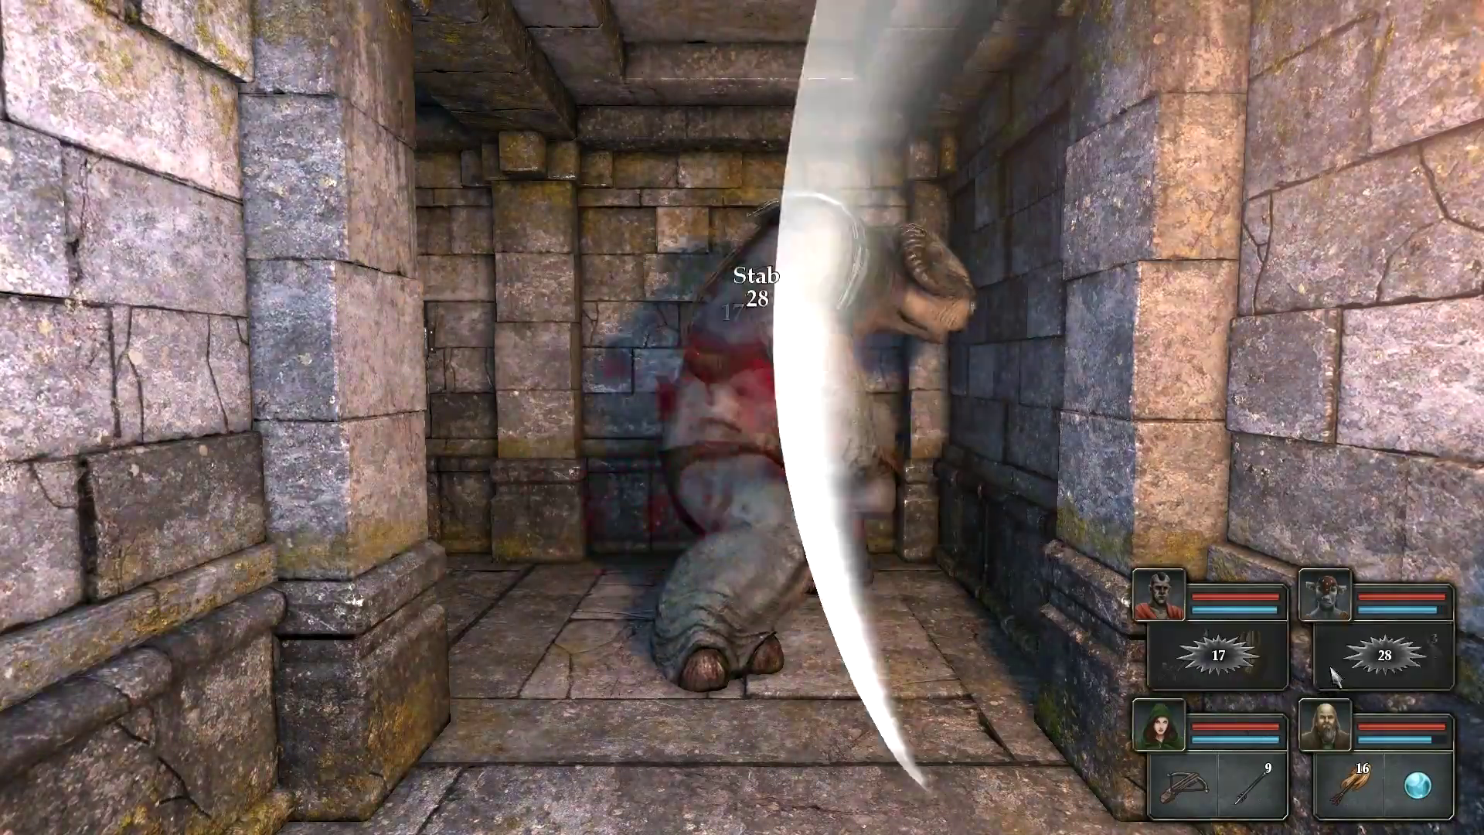
{"action": "right_click", "coordinate": [1182, 654]}
{"action": "key", "text": "s"}
{"action": "right_click", "coordinate": [1414, 789]}
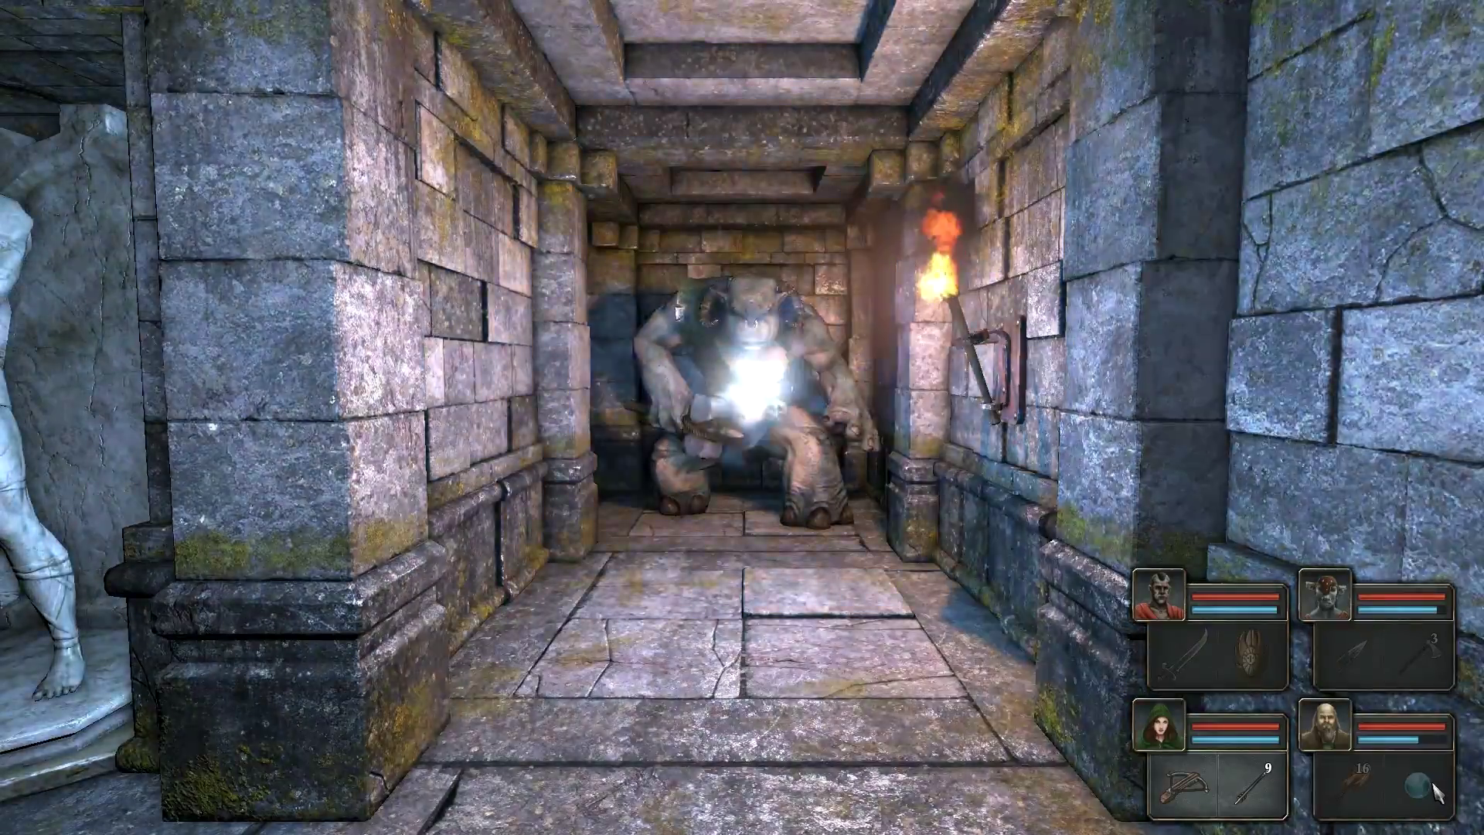
{"action": "key", "text": "q"}
{"action": "key", "text": "w"}
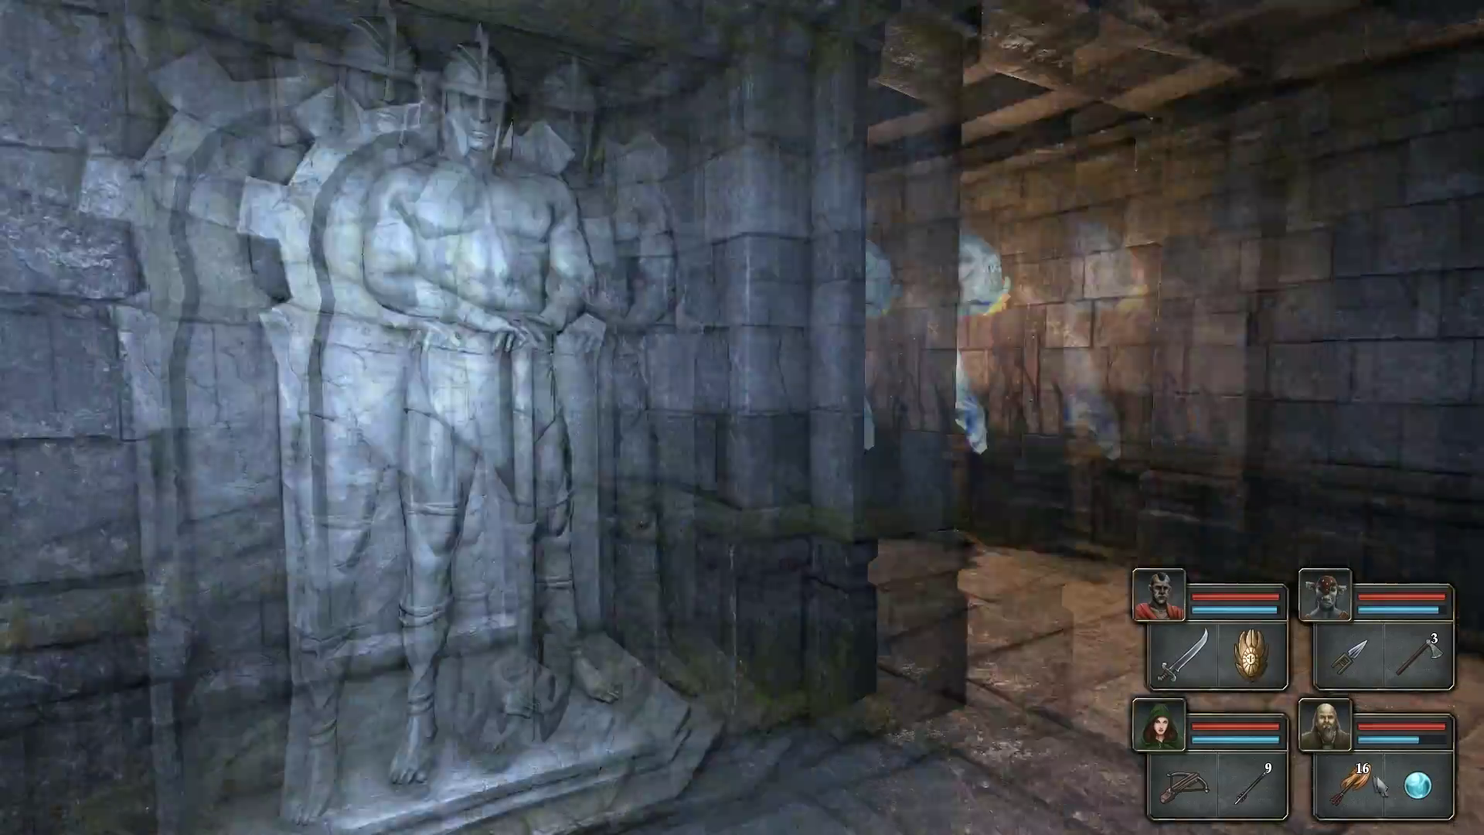
- Move past the statue, hit the ogre with the second champion, and turn around
{"action": "key", "text": "w"}
{"action": "key", "text": "w"}
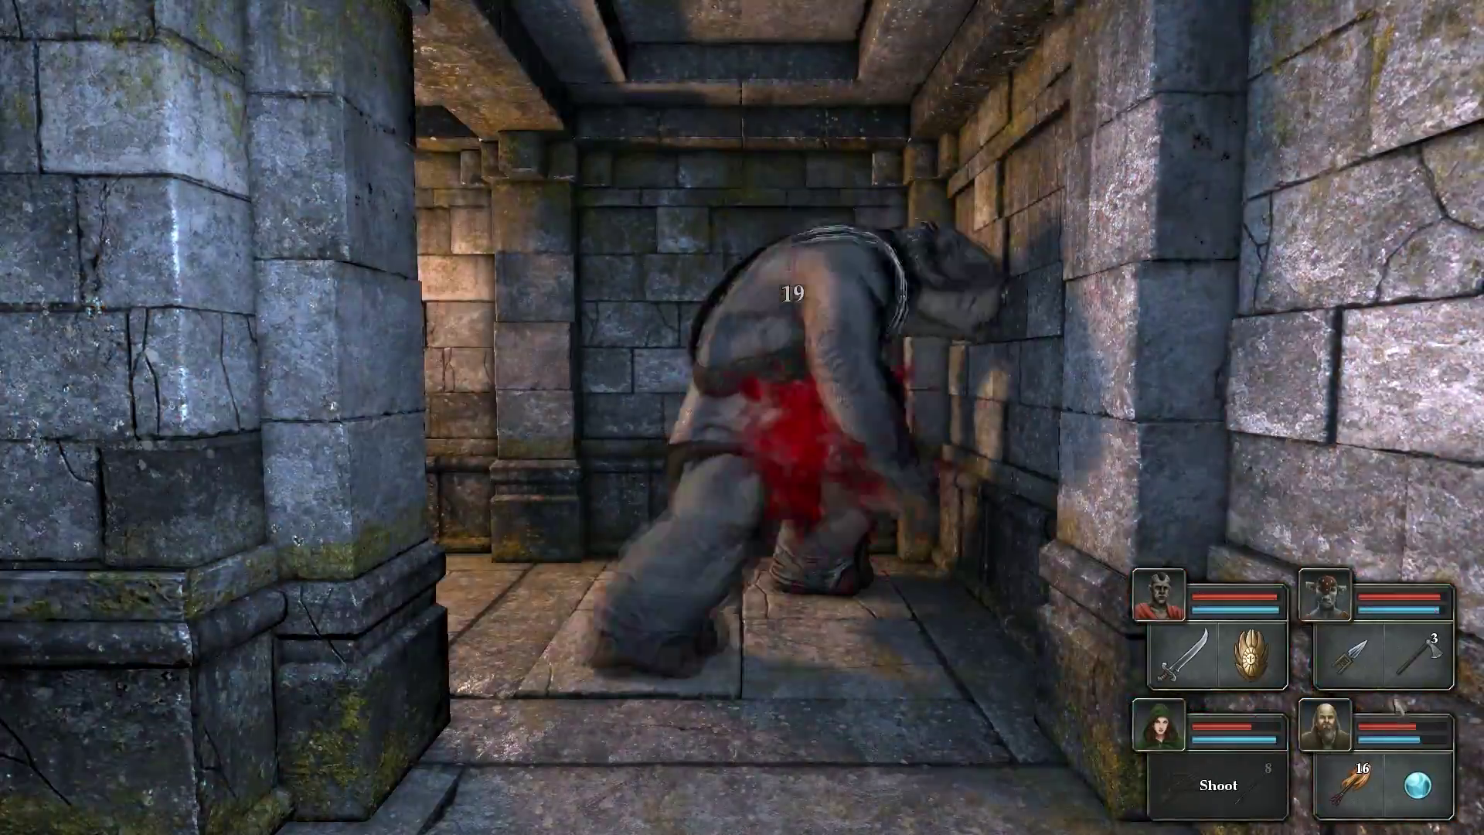
{"action": "right_click", "coordinate": [1350, 655]}
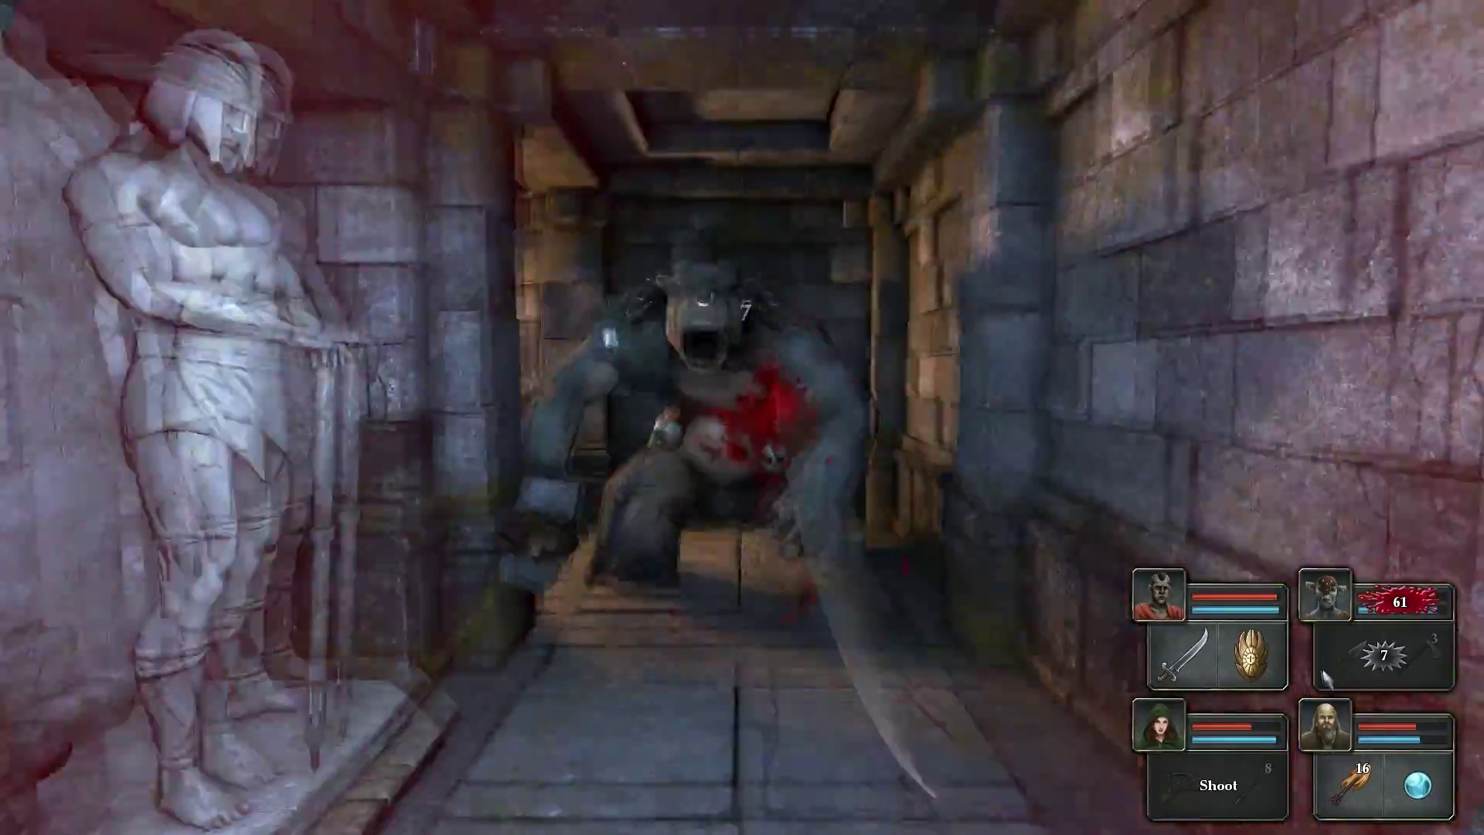
{"action": "key", "text": "q"}
{"action": "key", "text": "w"}
{"action": "key", "text": "w"}
{"action": "key", "text": "q"}
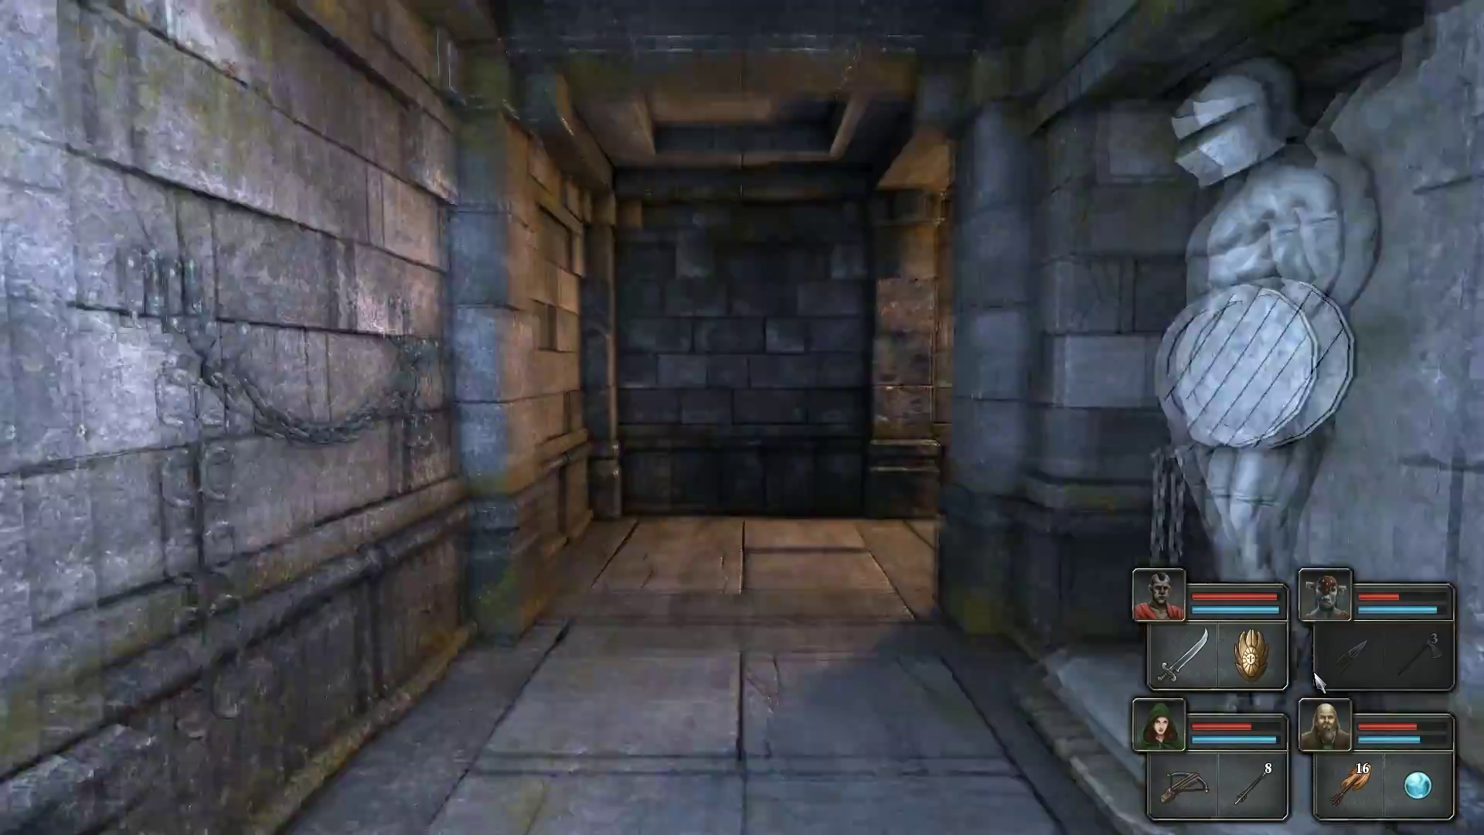
{"action": "key", "text": "e"}
- Walk down the dark corridor beside the statue to the stone wall
{"action": "key", "text": "q"}
{"action": "key", "text": "q"}
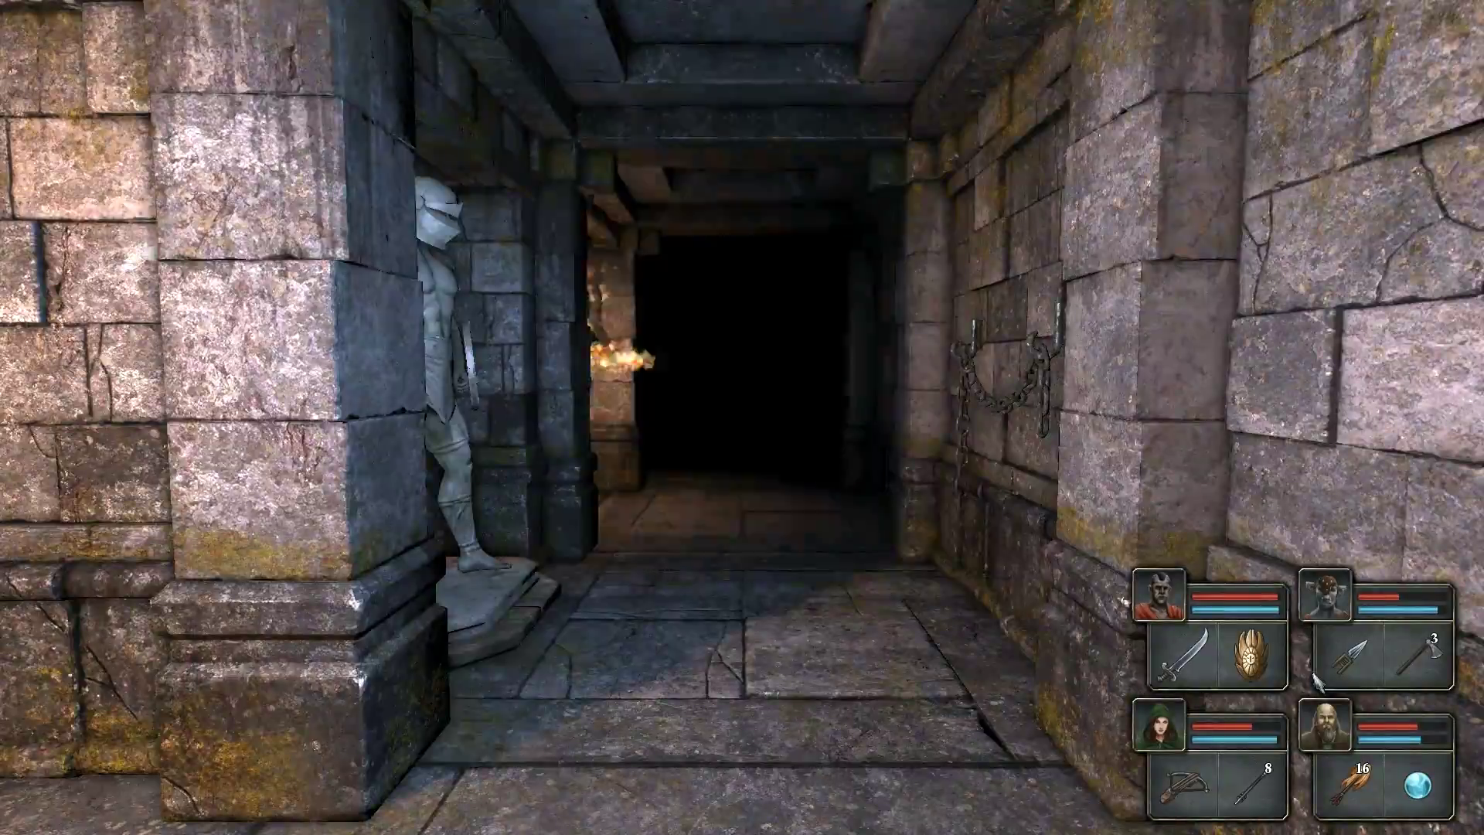
{"action": "key", "text": "q"}
{"action": "key", "text": "w"}
{"action": "key", "text": "q"}
{"action": "key", "text": "d"}
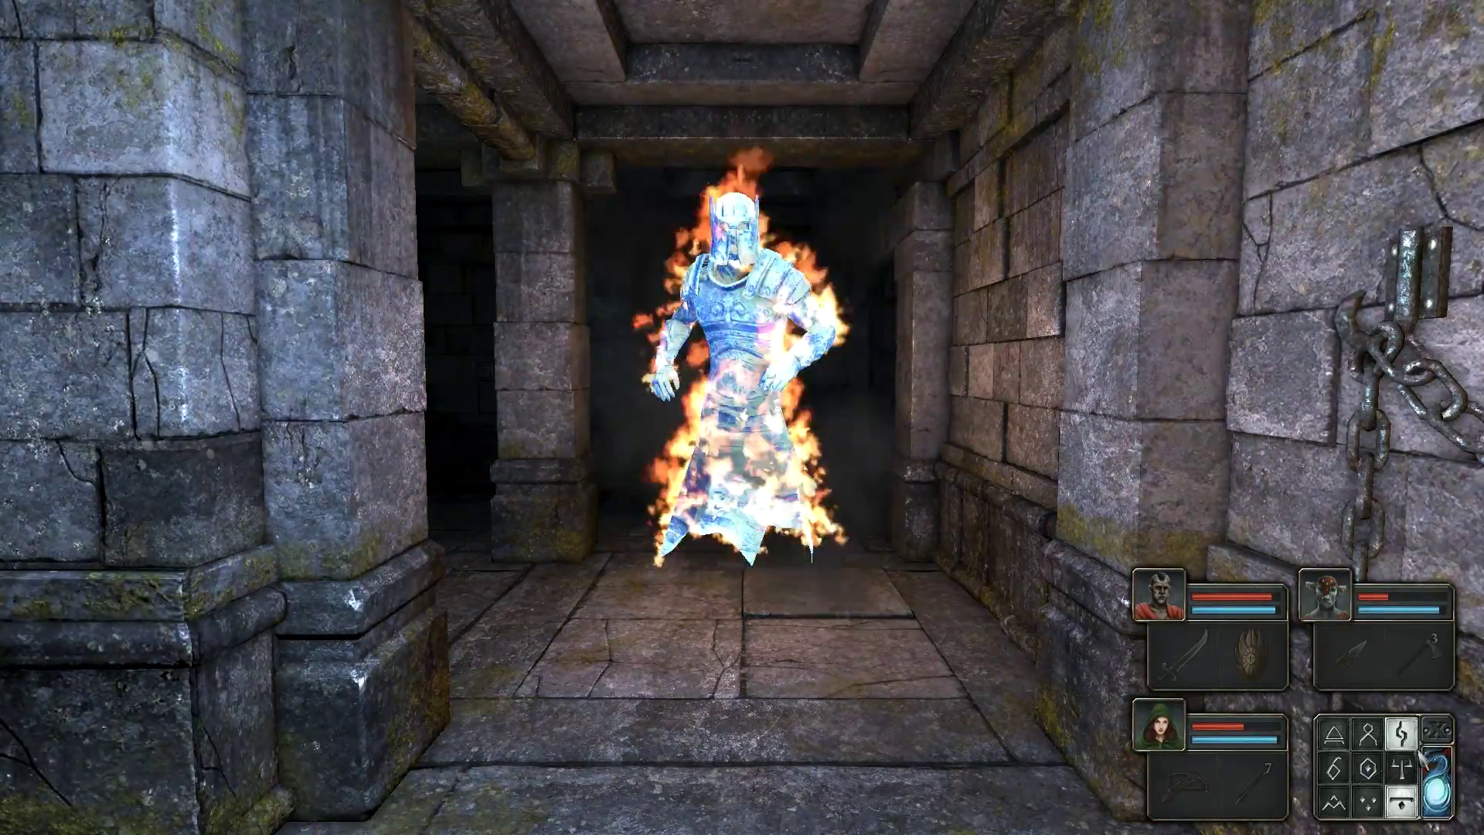
- Destroy the elemental with ice shards, sword and crossbow, then turn into another corridor
{"action": "right_click", "coordinate": [1435, 765]}
{"action": "right_click", "coordinate": [1218, 654]}
{"action": "right_click", "coordinate": [1217, 784]}
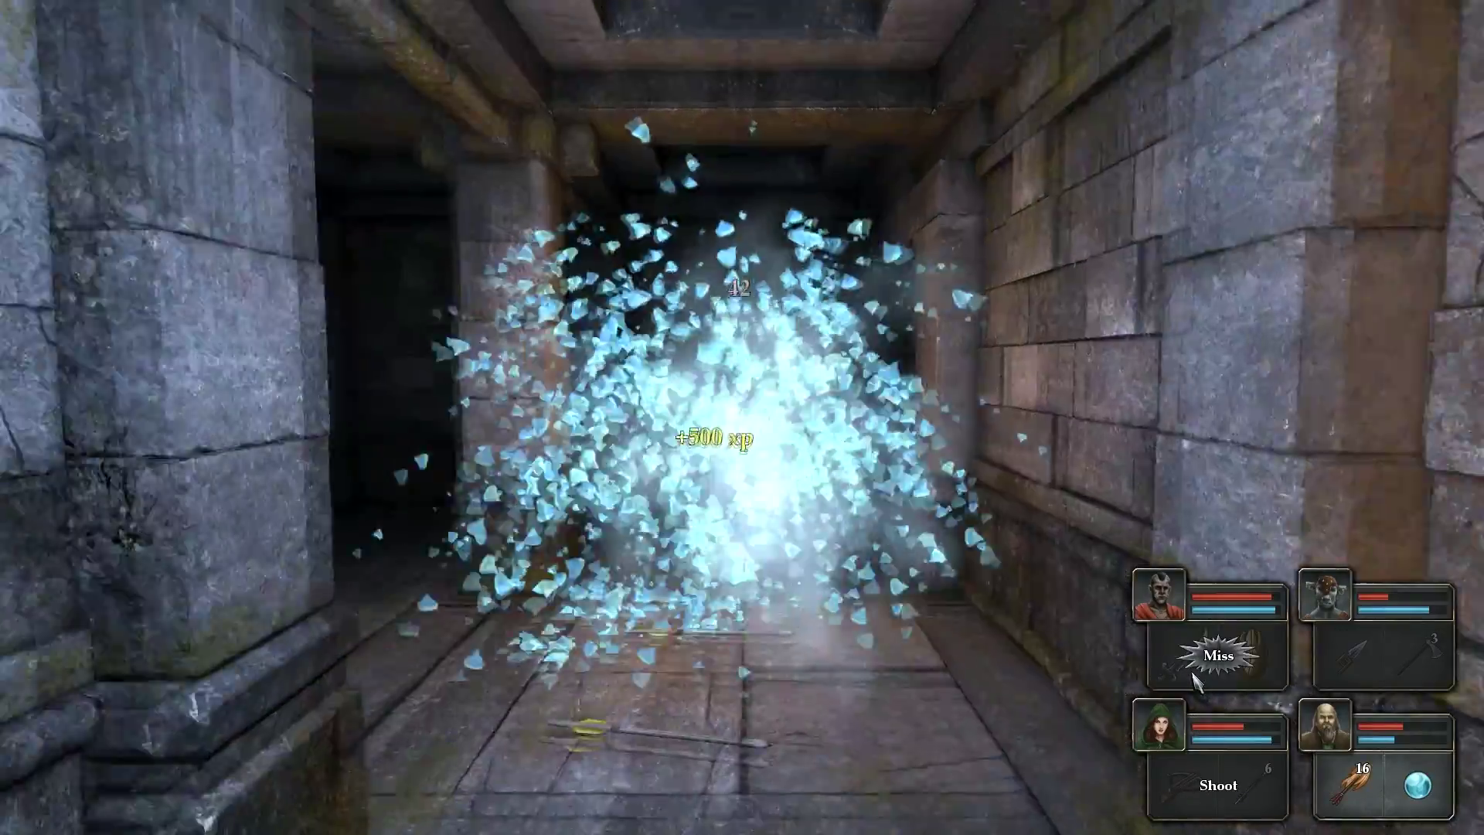
{"action": "key", "text": "w"}
{"action": "key", "text": "e"}
{"action": "key", "text": "e"}
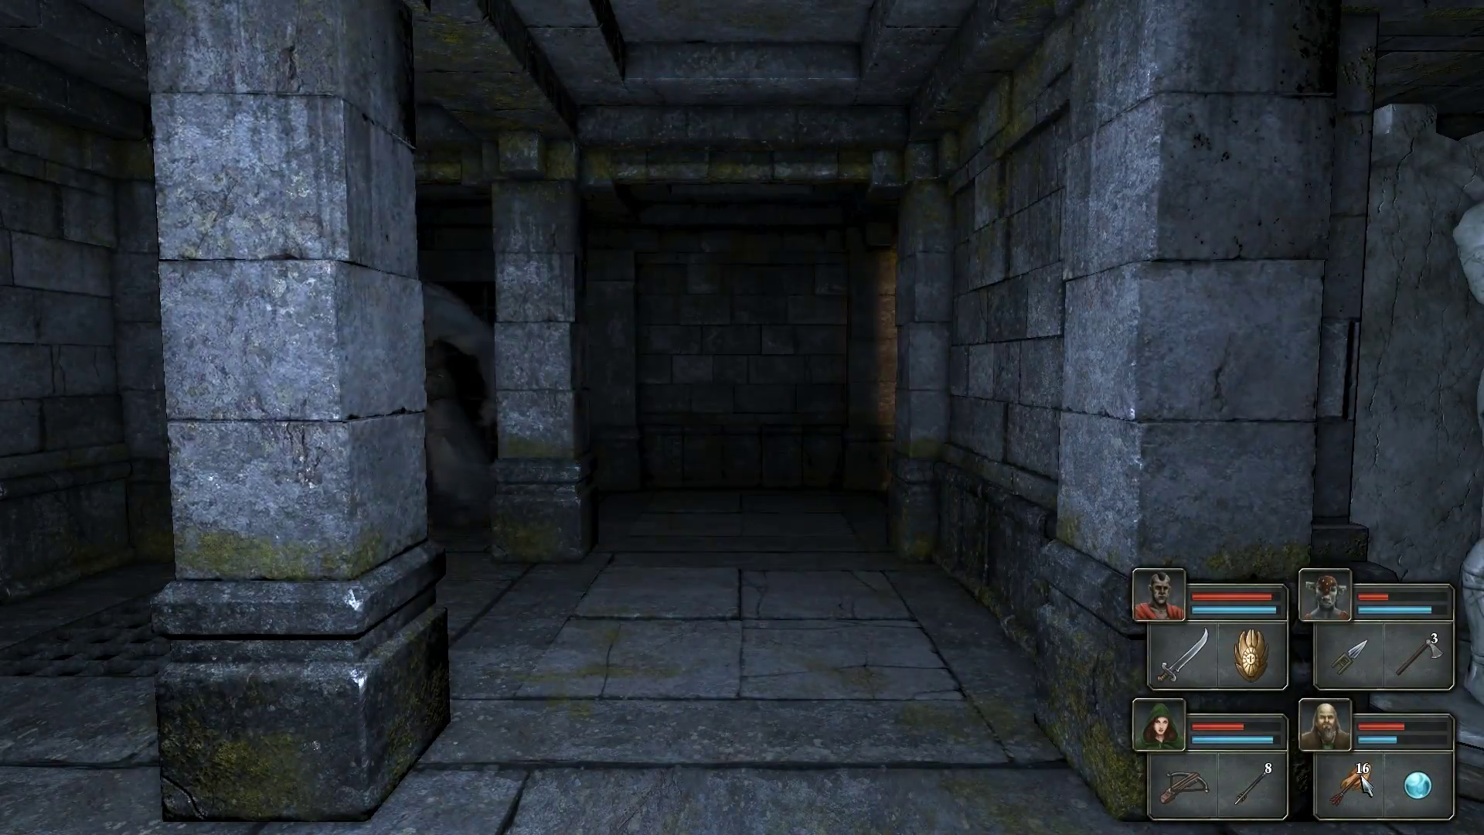
- Advance on the ogre and hit it with a spell, sword, axe, bolt and frost
{"action": "key", "text": "q"}
{"action": "key", "text": "w"}
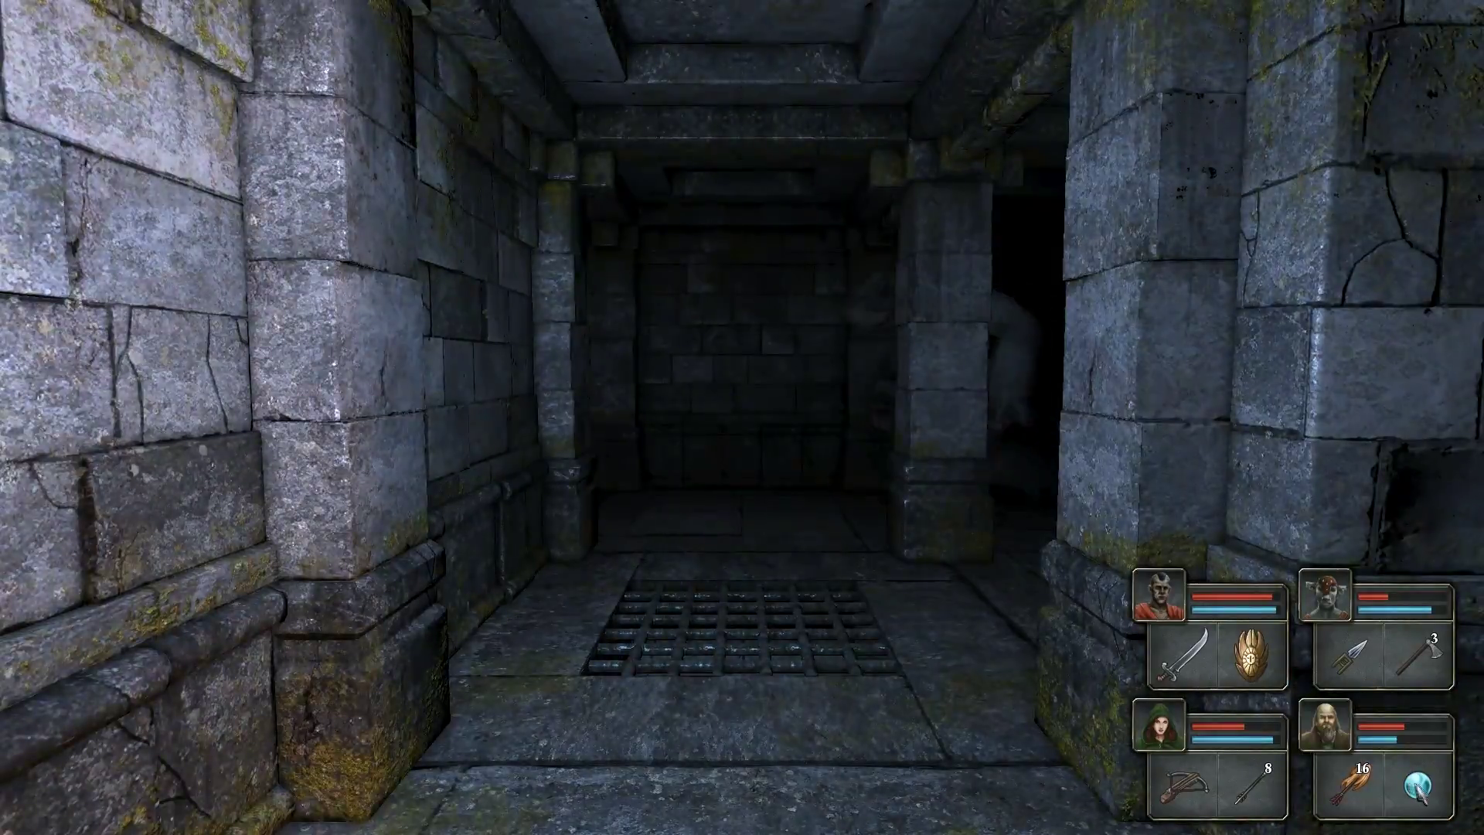
{"action": "key", "text": "w"}
{"action": "key", "text": "w"}
{"action": "right_click", "coordinate": [1416, 786]}
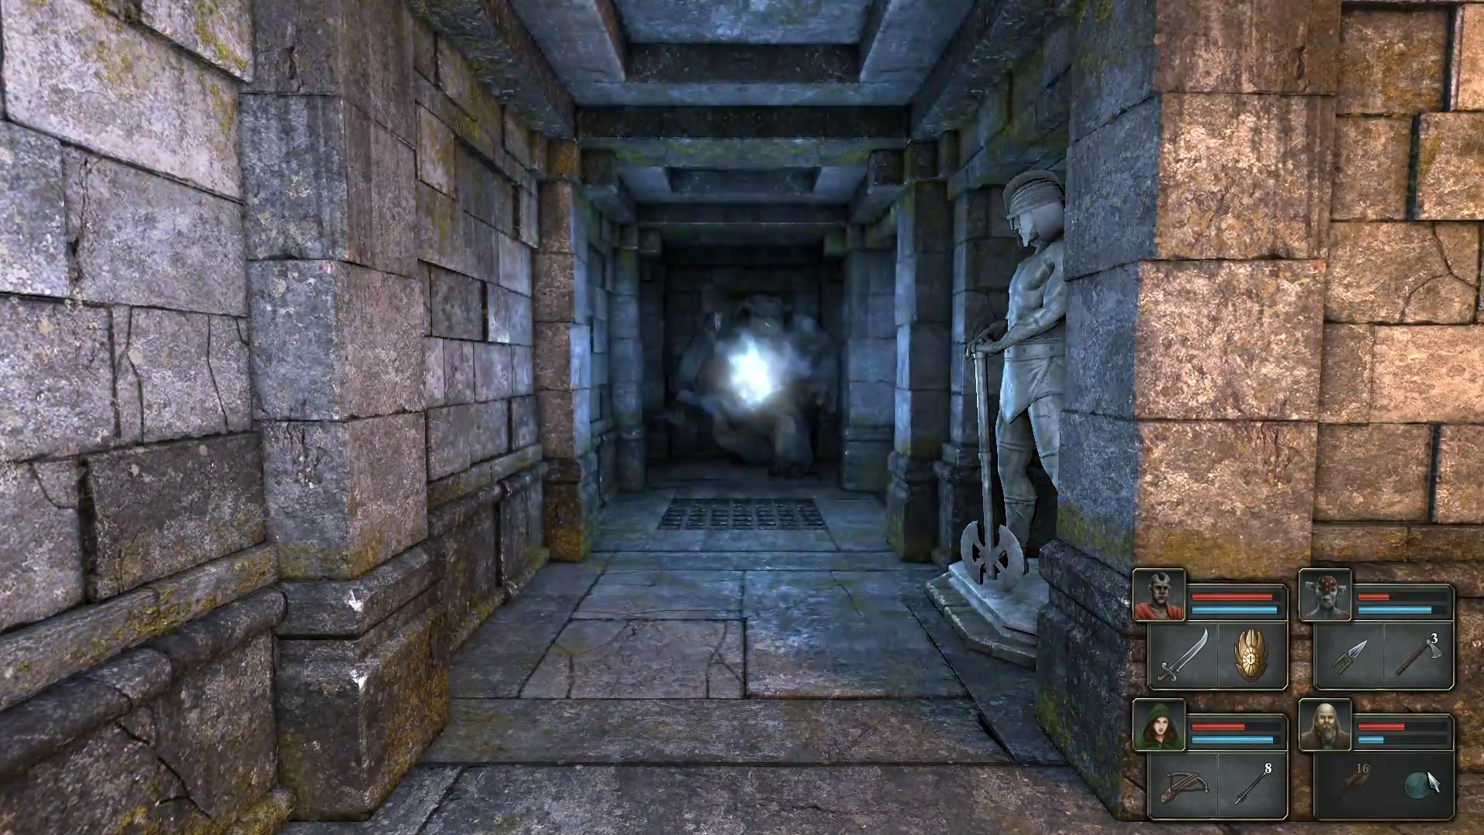
{"action": "key", "text": "w"}
{"action": "right_click", "coordinate": [1182, 786]}
{"action": "right_click", "coordinate": [1417, 655]}
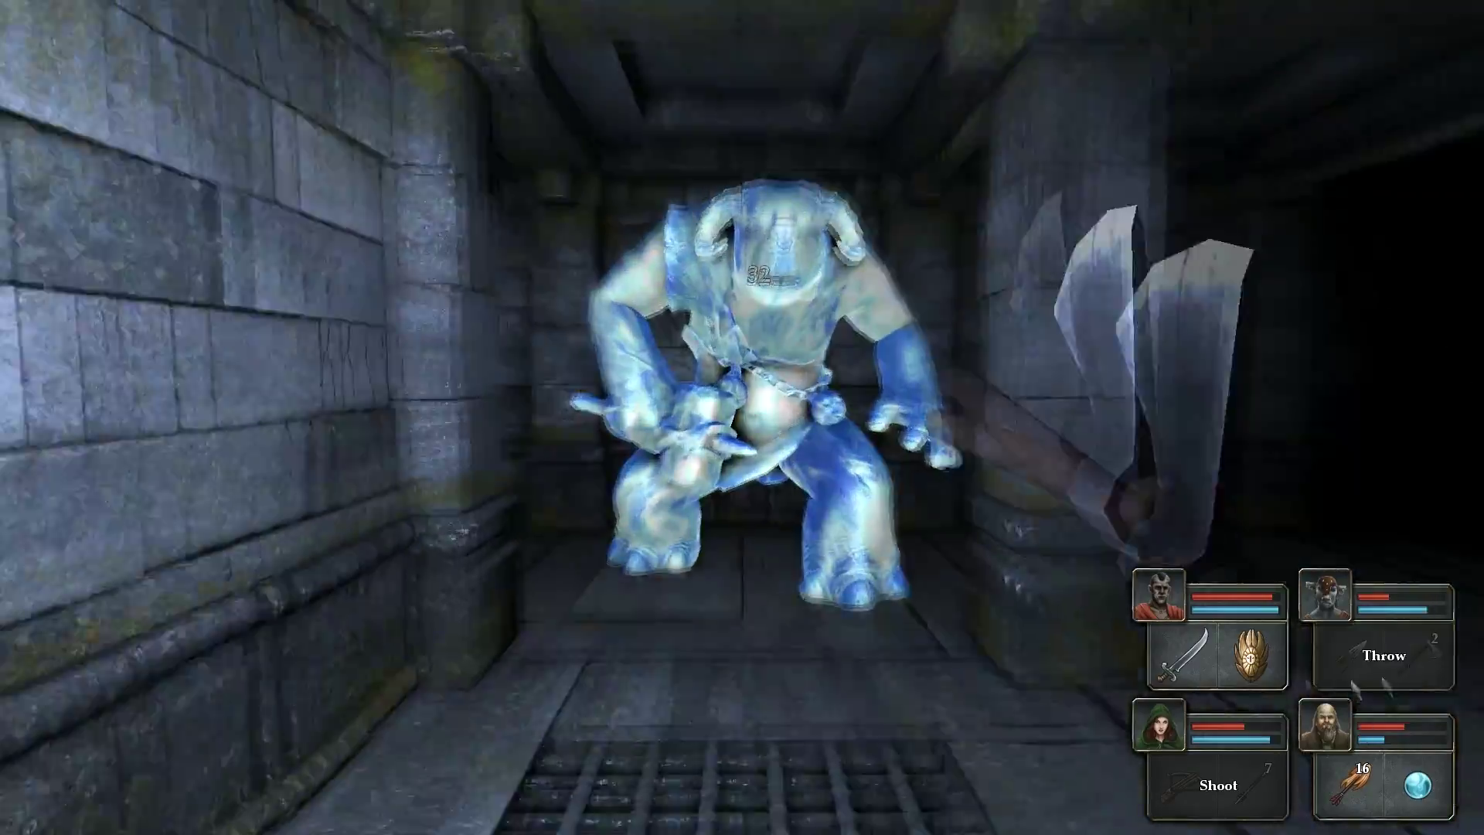
{"action": "right_click", "coordinate": [1183, 655]}
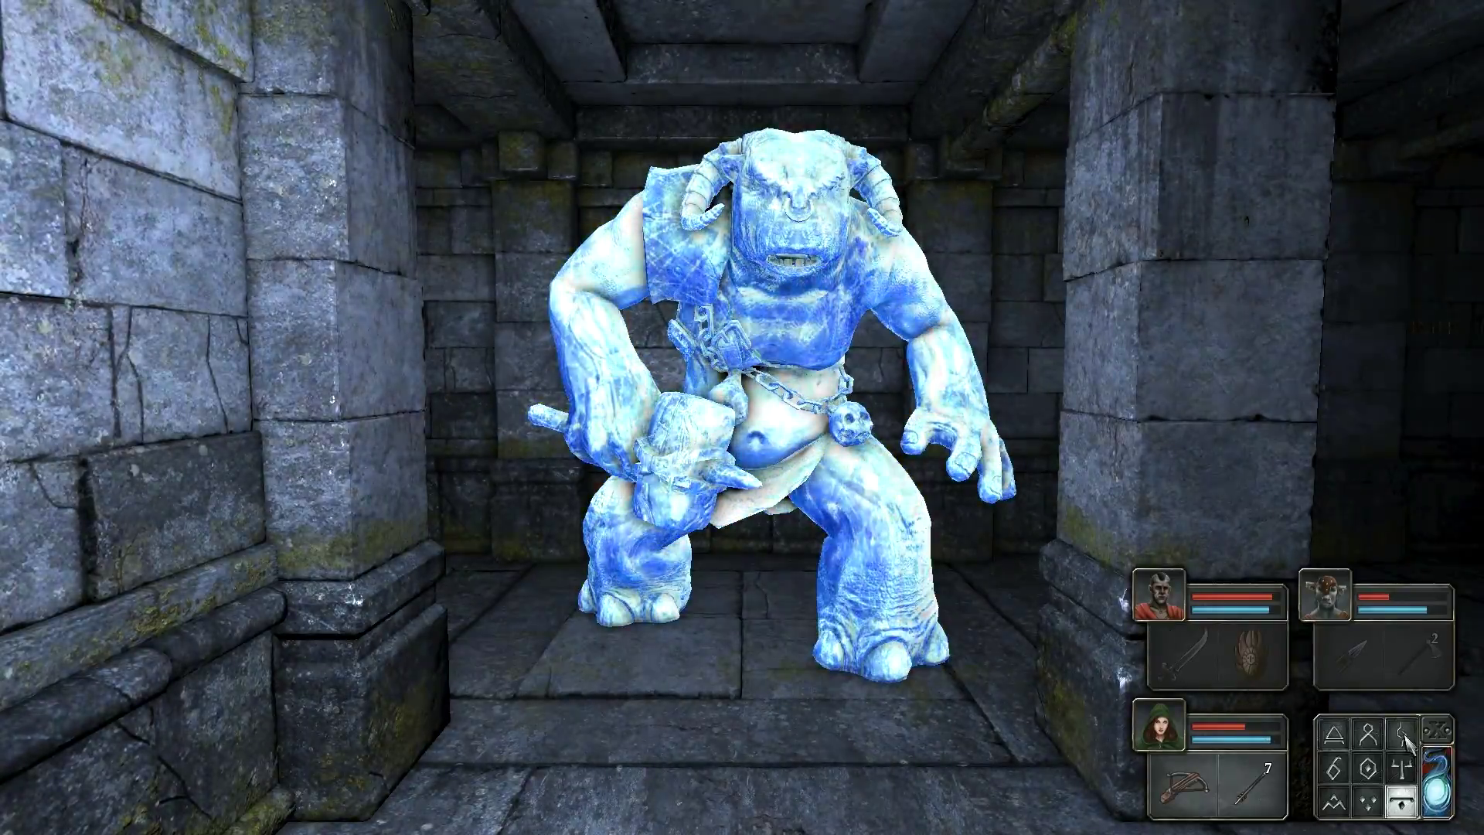
{"action": "right_click", "coordinate": [1405, 740]}
- Retreat through side passages while shooting, then hit the ogre with bolt and sword
{"action": "key", "text": "s"}
{"action": "right_click", "coordinate": [1218, 786]}
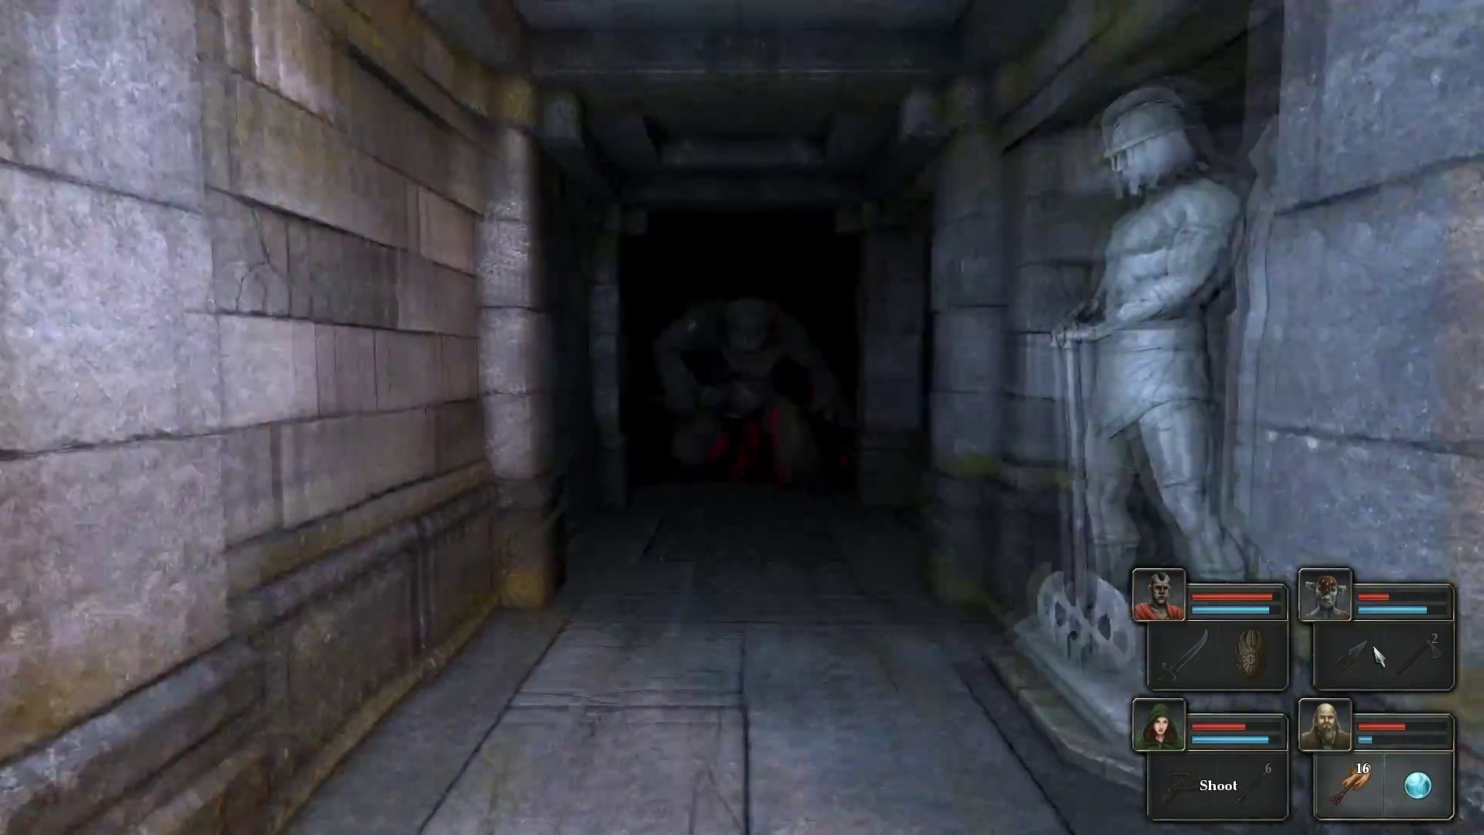
{"action": "key", "text": "s"}
{"action": "key", "text": "e"}
{"action": "key", "text": "w"}
{"action": "key", "text": "e"}
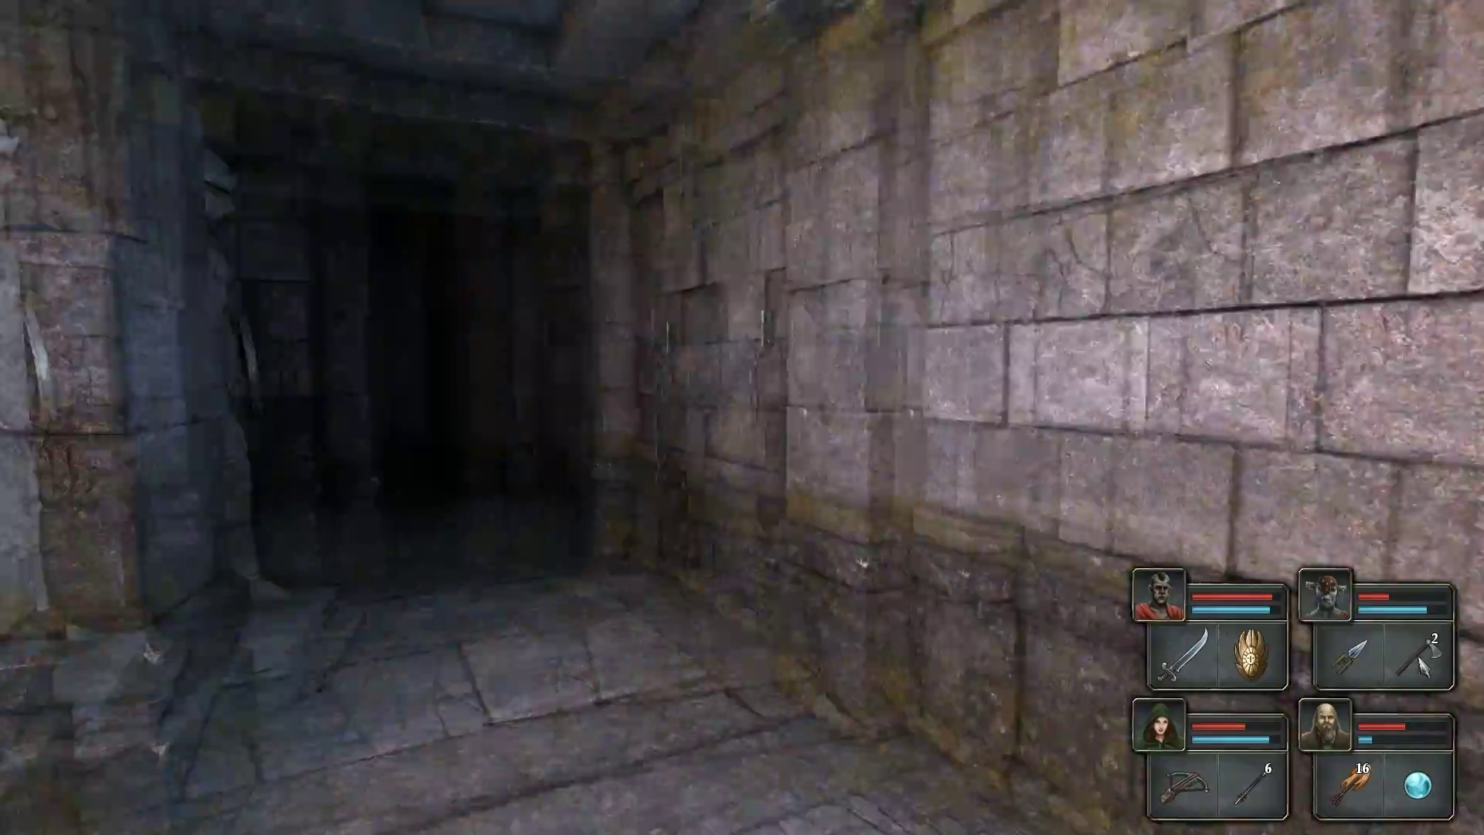
{"action": "key", "text": "q"}
{"action": "right_click", "coordinate": [1206, 786]}
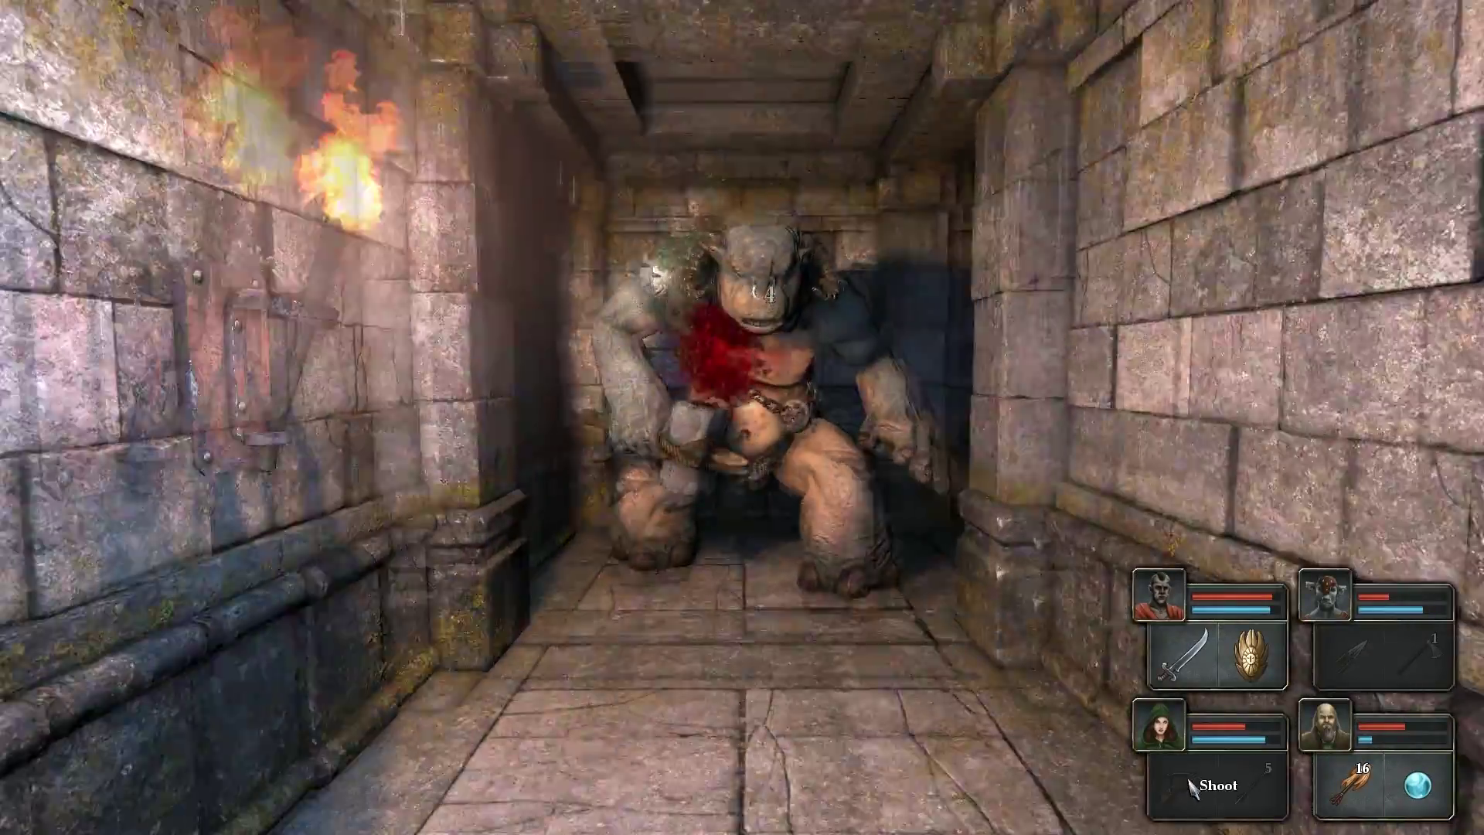
{"action": "right_click", "coordinate": [1217, 655]}
- Circle around to the floor-grate corridor and strike the ogre with sword and spear
{"action": "key", "text": "s"}
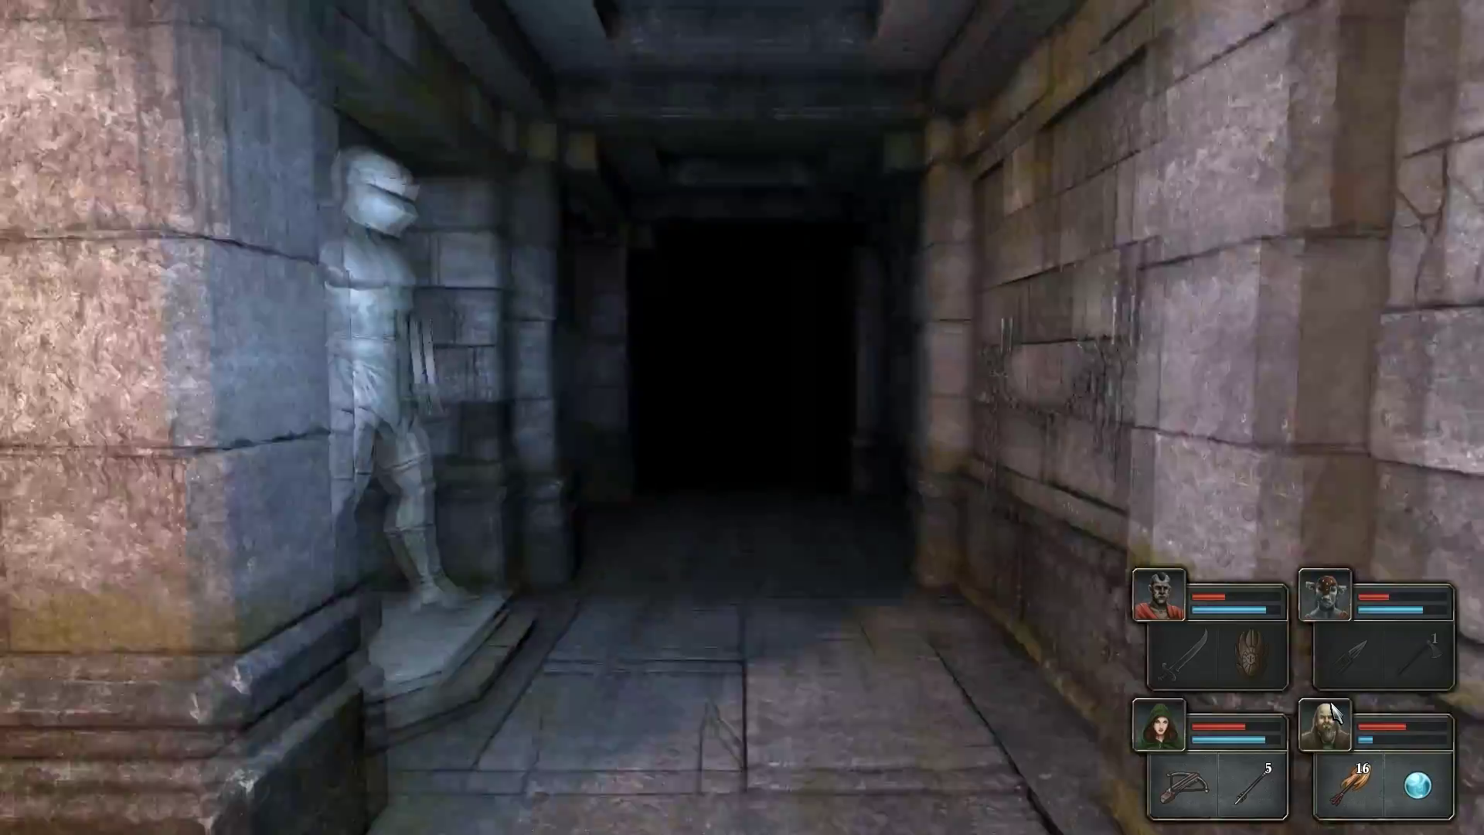
{"action": "key", "text": "q"}
{"action": "key", "text": "w"}
{"action": "key", "text": "e"}
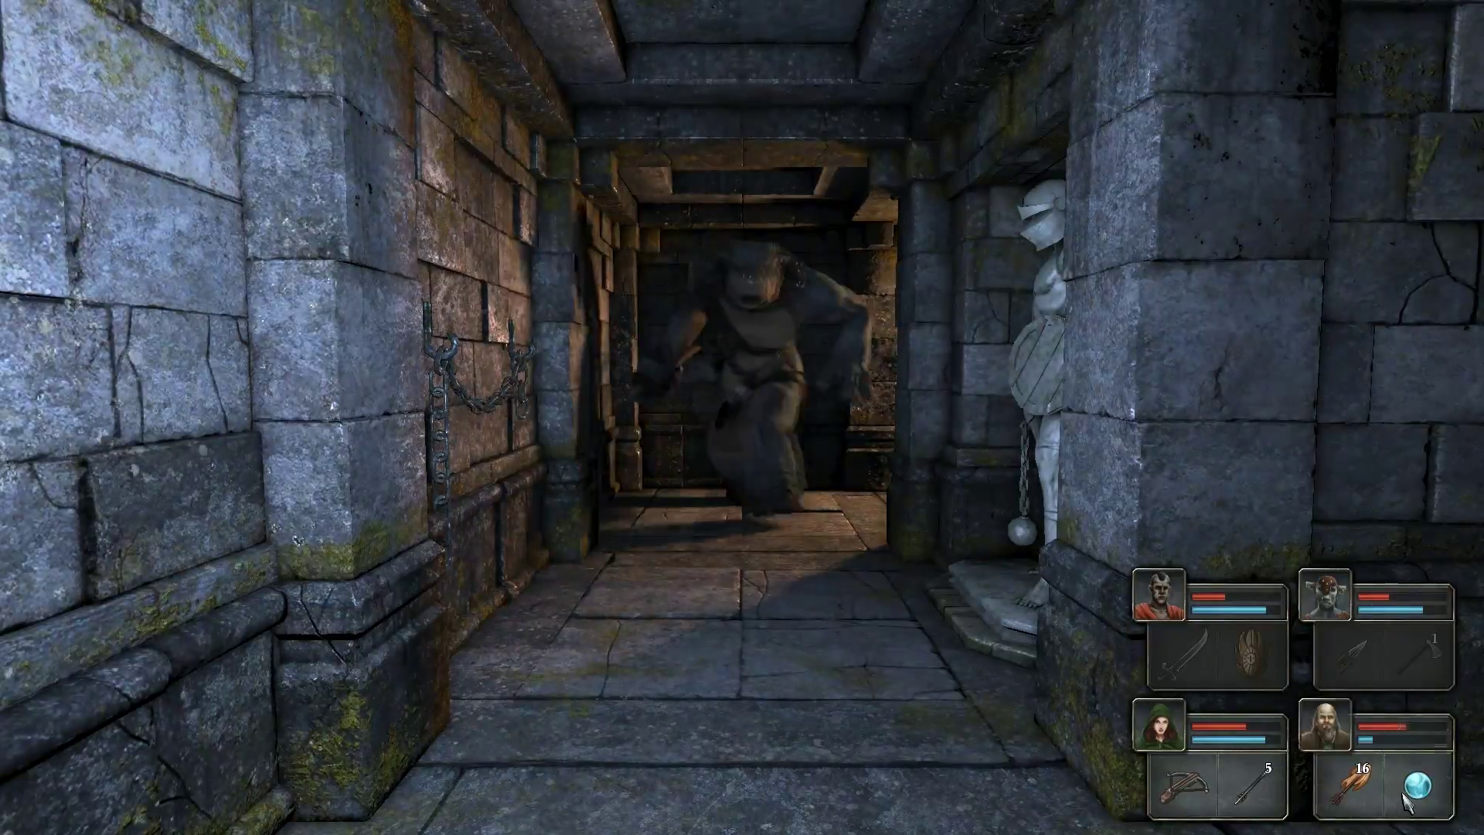
{"action": "key", "text": "q"}
{"action": "key", "text": "w"}
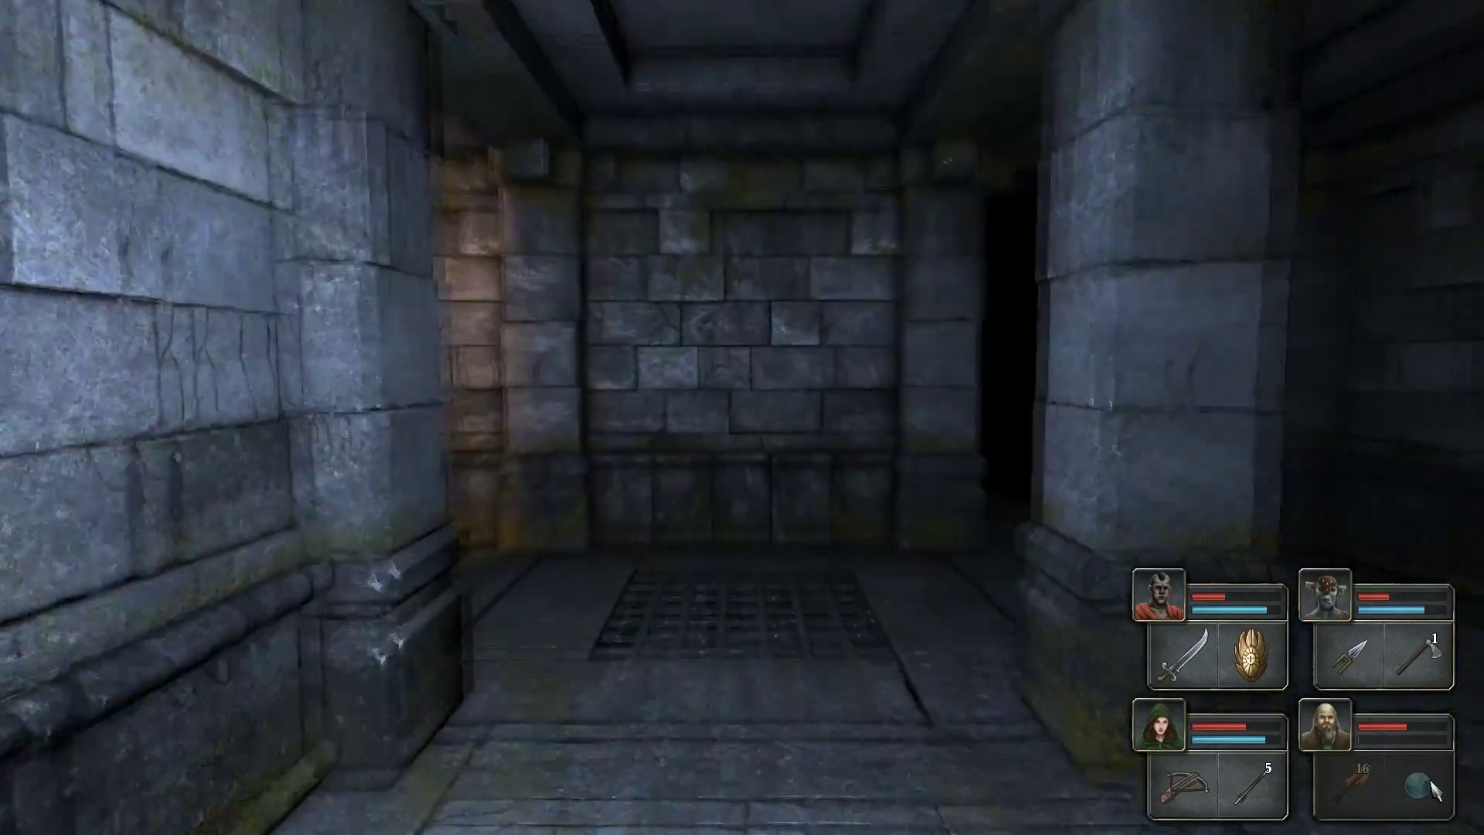
{"action": "key", "text": "w"}
{"action": "key", "text": "q"}
{"action": "right_click", "coordinate": [1182, 655]}
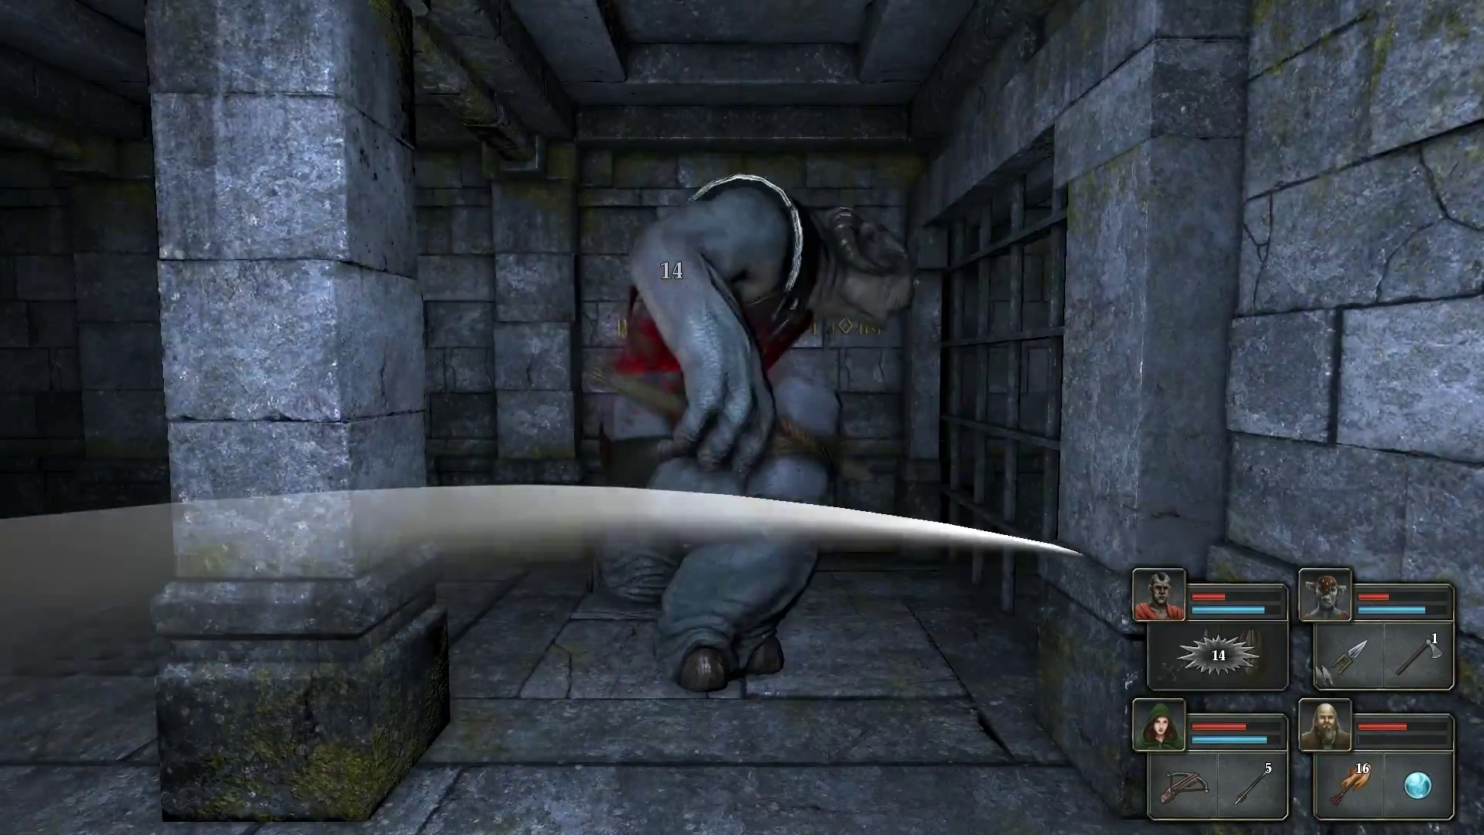
{"action": "right_click", "coordinate": [1351, 655]}
- Back off shooting a bolt, circle to the alcove, and attack with sword and spear
{"action": "key", "text": "s"}
{"action": "right_click", "coordinate": [1206, 788]}
{"action": "key", "text": "s"}
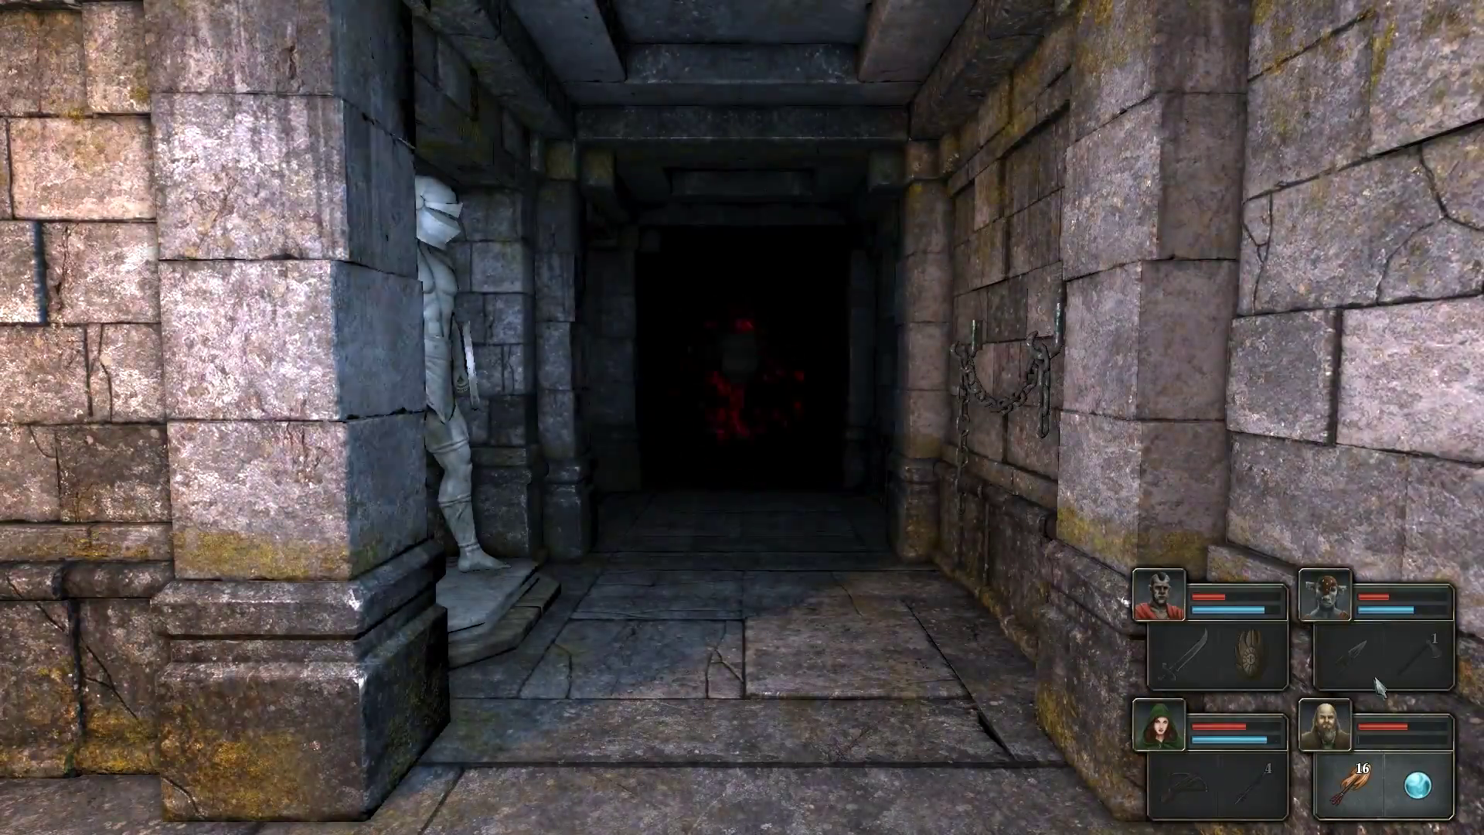
{"action": "key", "text": "e"}
{"action": "key", "text": "w"}
{"action": "key", "text": "q"}
{"action": "key", "text": "e"}
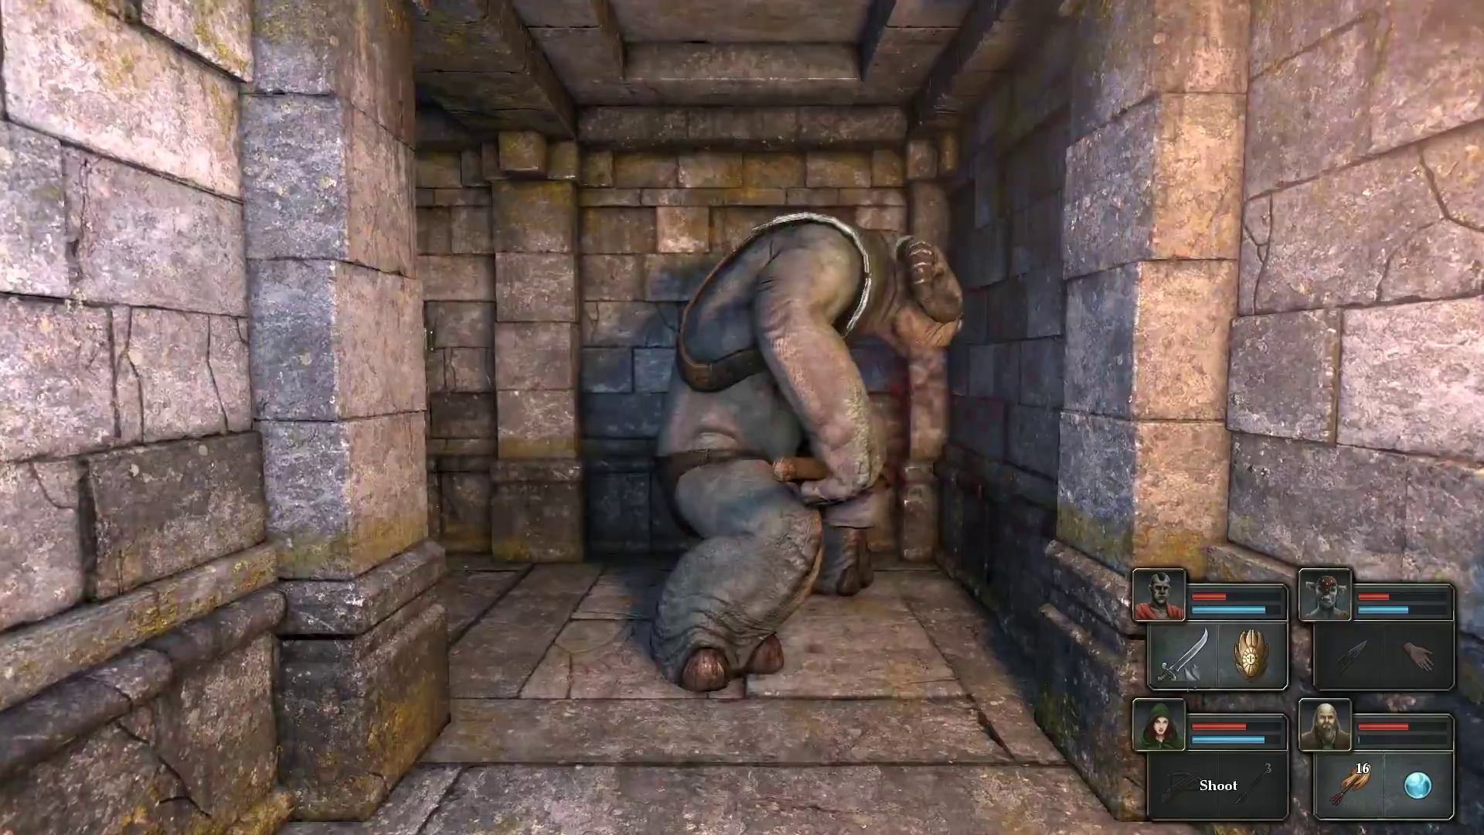
{"action": "right_click", "coordinate": [1182, 655]}
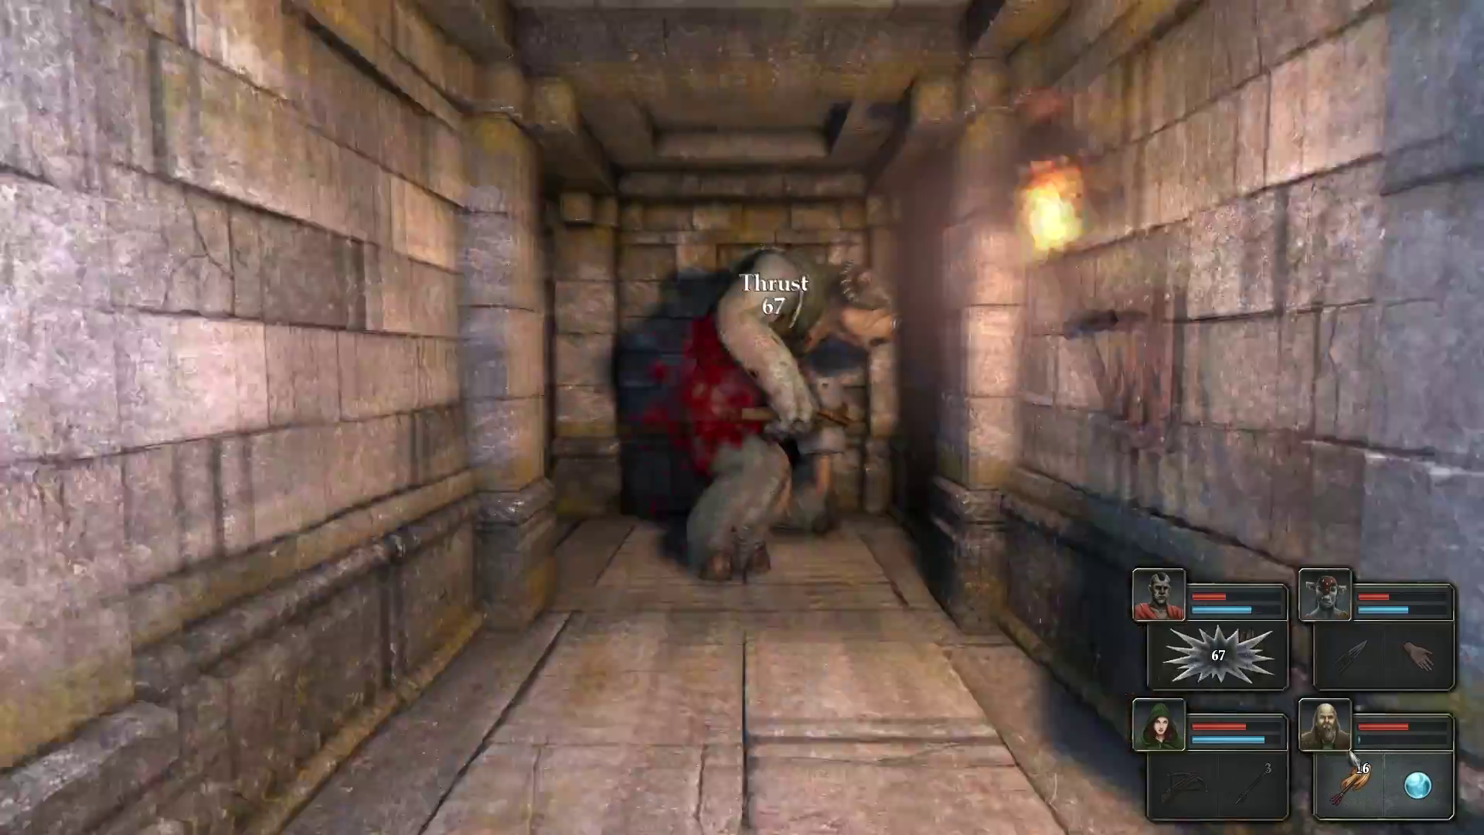
{"action": "right_click", "coordinate": [1380, 655]}
- Retreat into another passage and hit the approaching ogre with sword and spear again
{"action": "key", "text": "q"}
{"action": "key", "text": "q"}
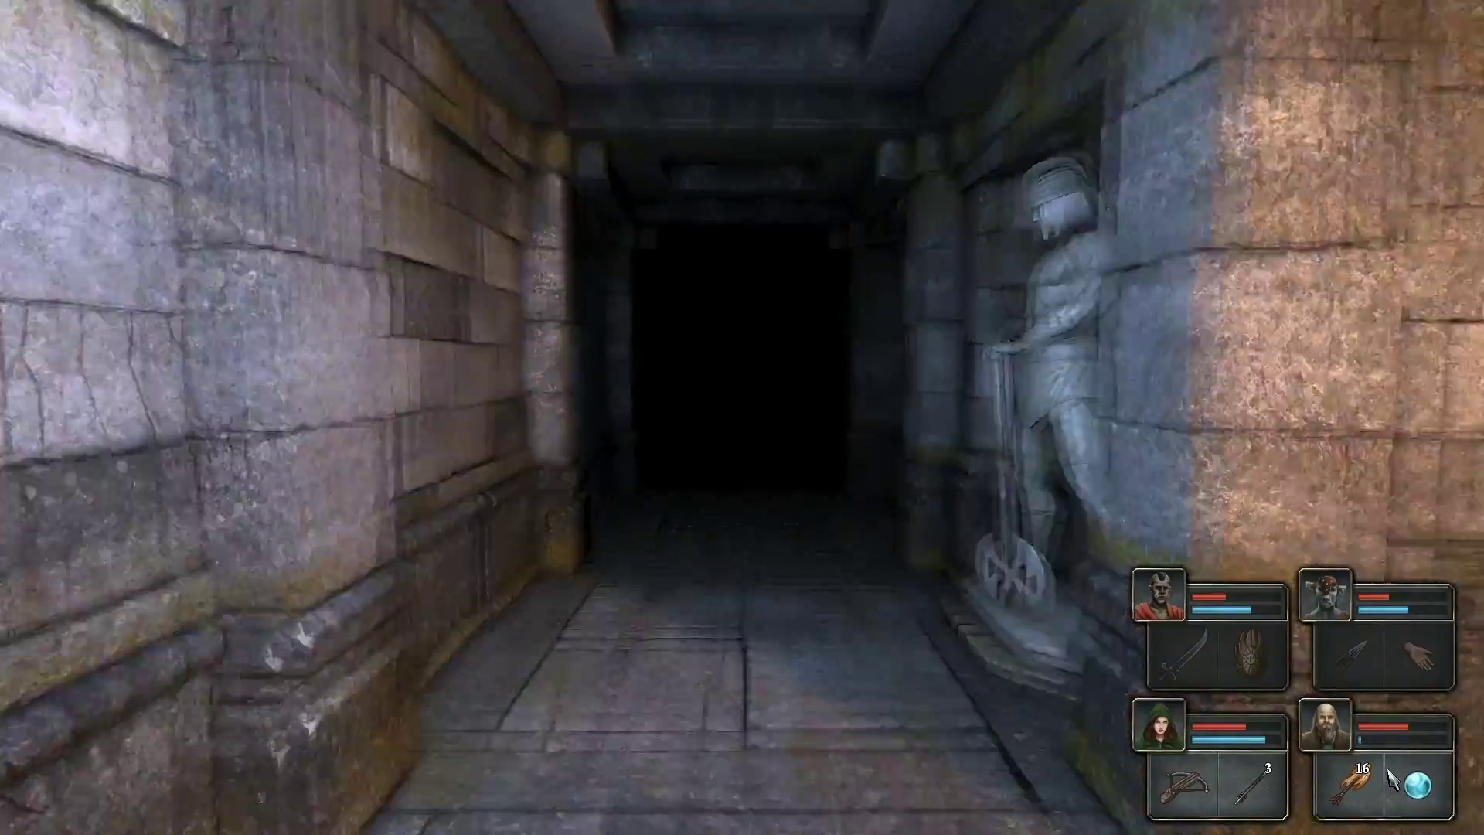
{"action": "key", "text": "w"}
{"action": "key", "text": "e"}
{"action": "right_click", "coordinate": [1182, 654]}
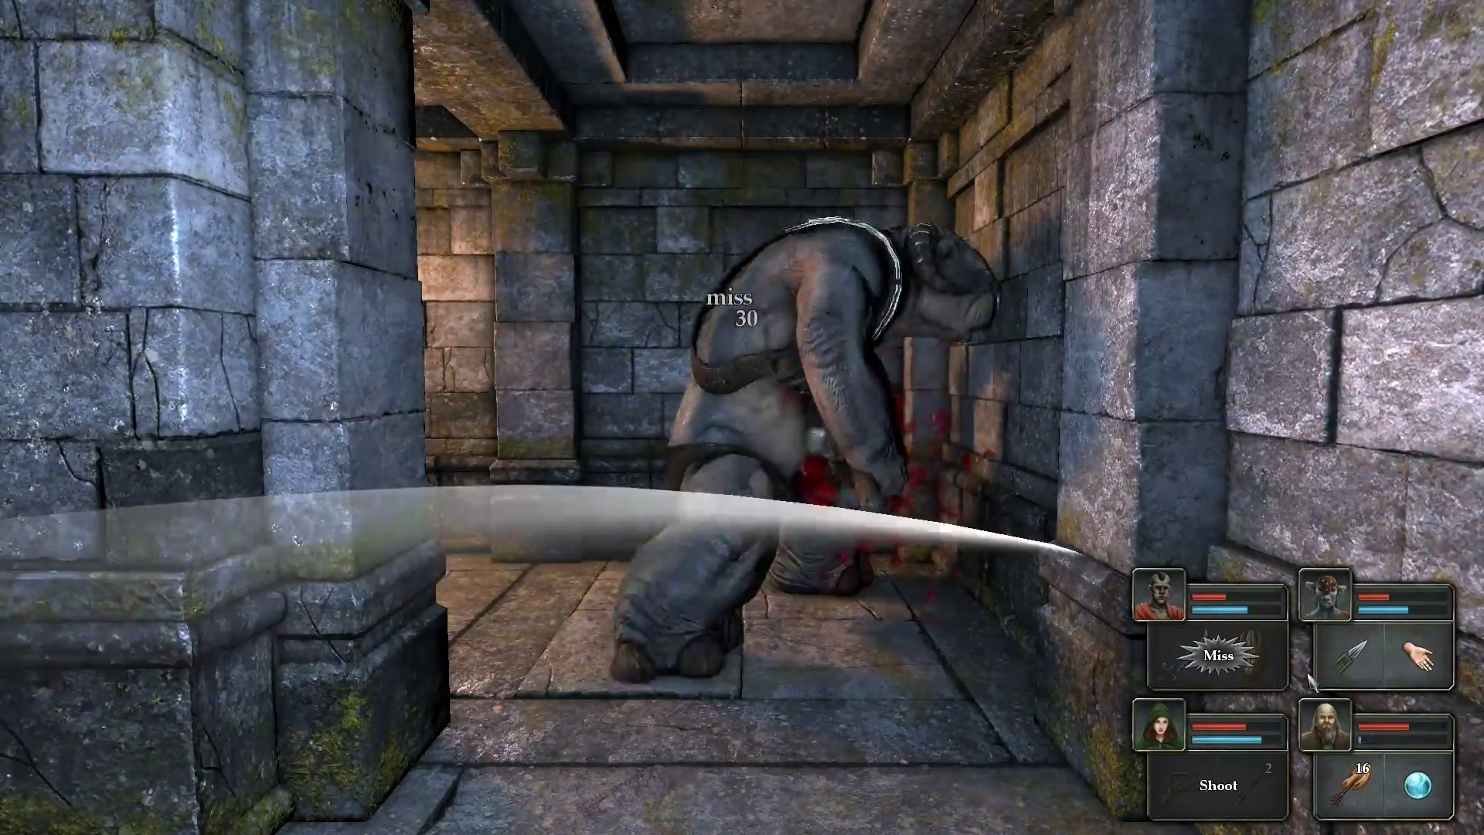
{"action": "right_click", "coordinate": [1380, 656]}
{"action": "key", "text": "s"}
- Sidestep the charging ogre near the statue room and kill it with a final bolt
{"action": "key", "text": "q"}
{"action": "key", "text": "q"}
{"action": "key", "text": "w"}
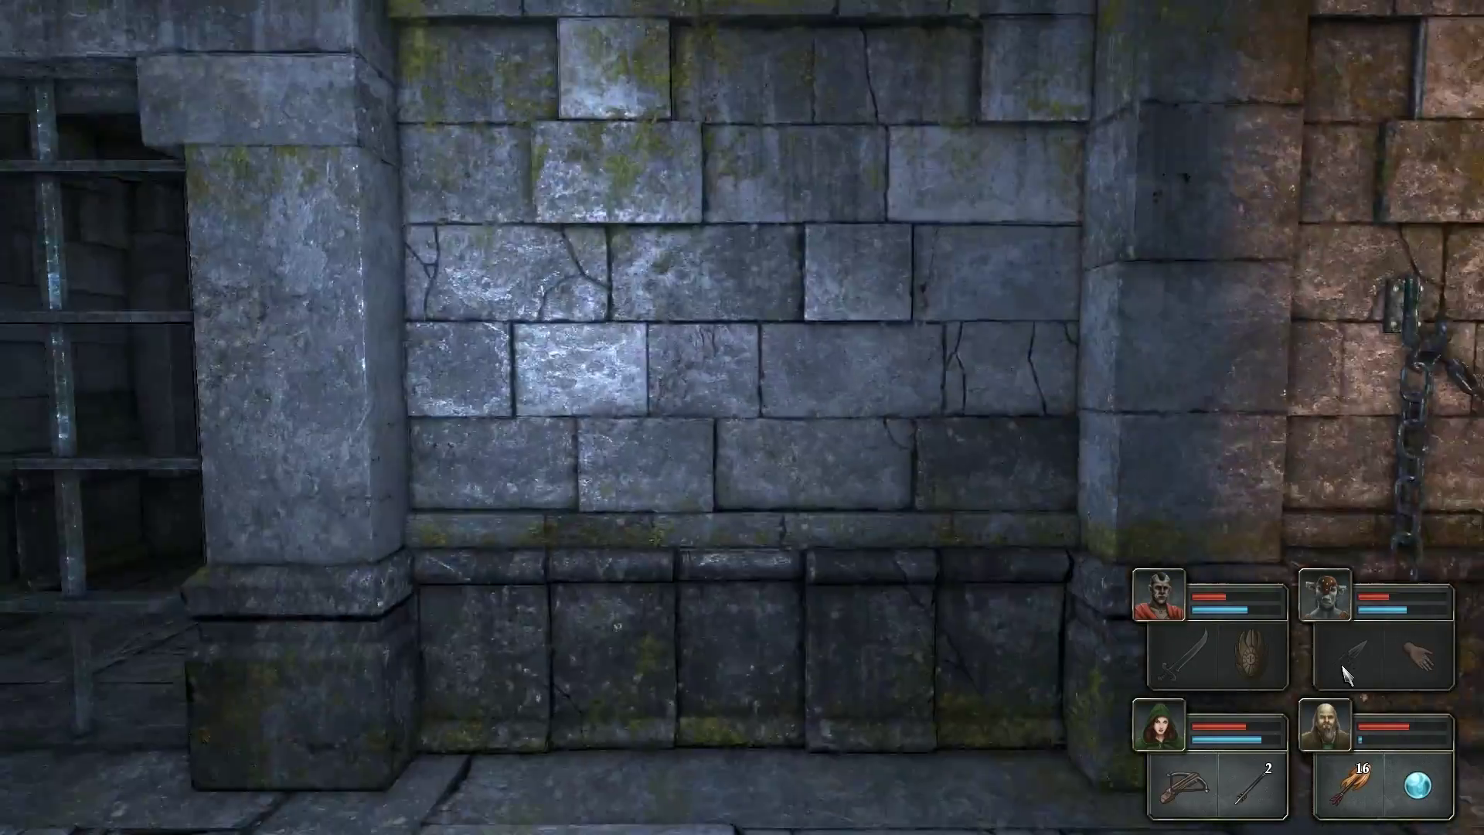
{"action": "key", "text": "e"}
{"action": "key", "text": "d"}
{"action": "key", "text": "a"}
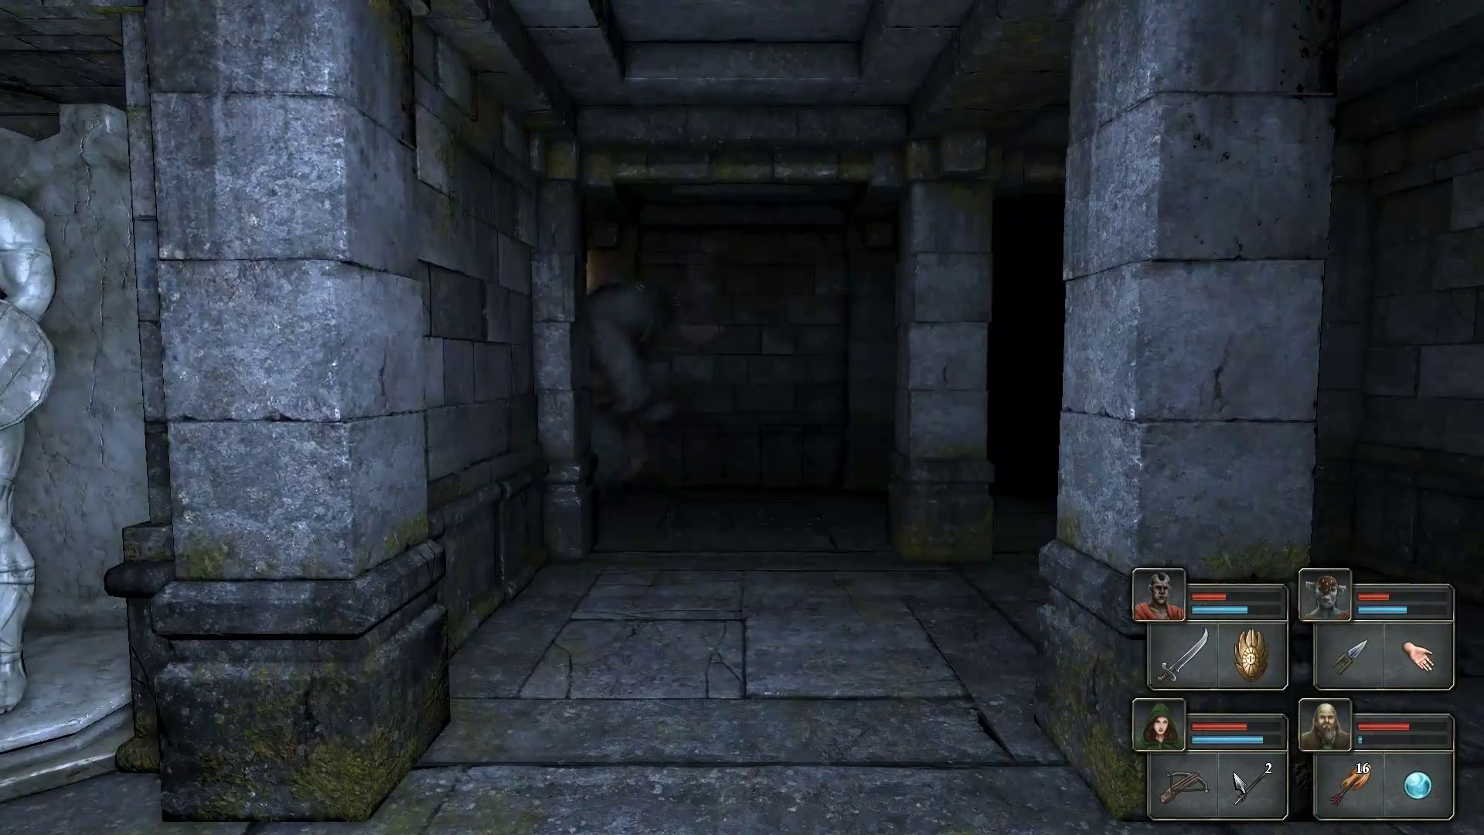
{"action": "right_click", "coordinate": [1194, 789]}
{"action": "key", "text": "q"}
- Walk to the alcove and pick up the axes and bolts from the floor grate
{"action": "key", "text": "w"}
{"action": "key", "text": "q"}
{"action": "key", "text": "e"}
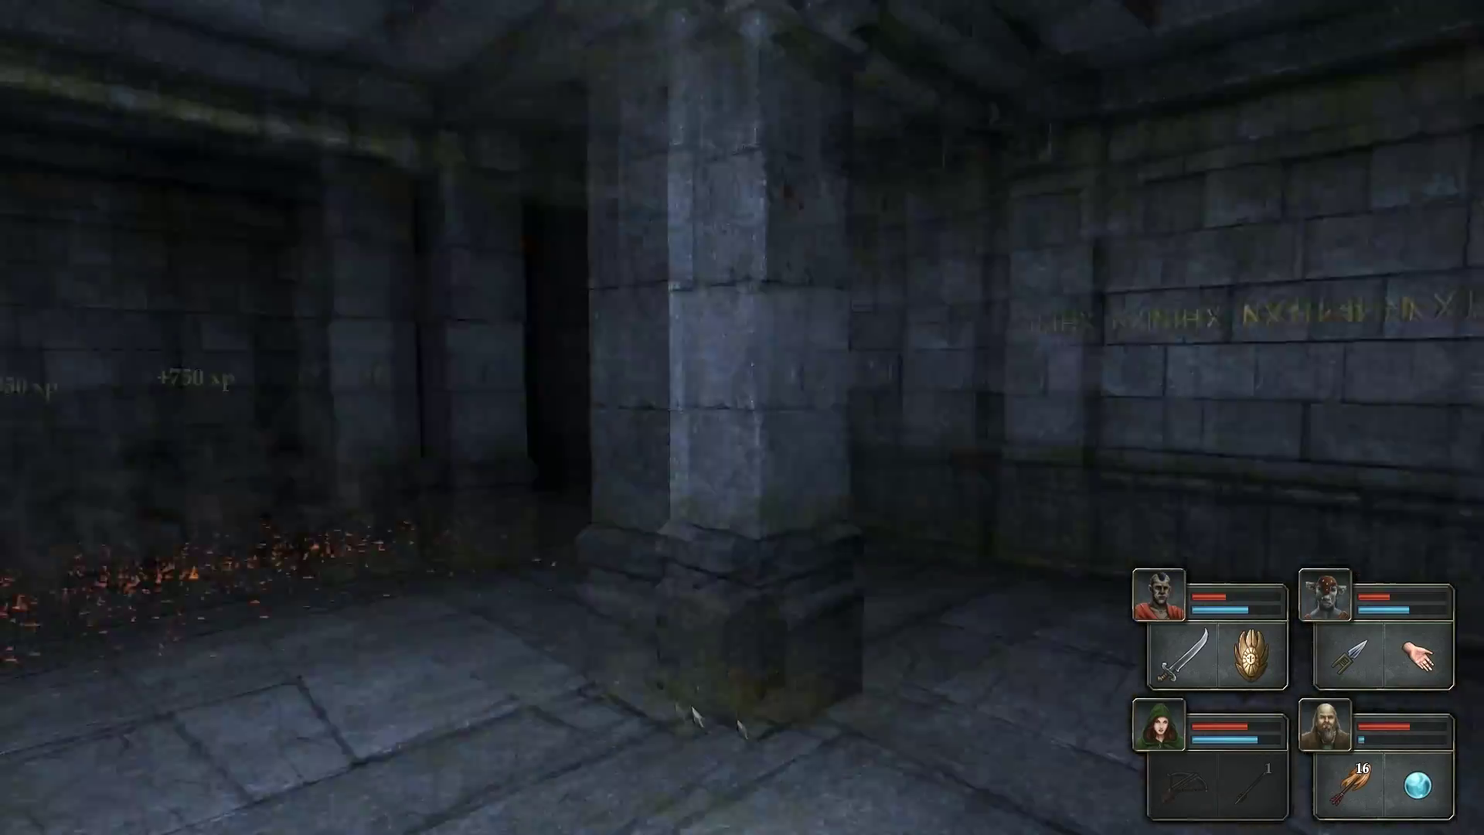
{"action": "key", "text": "w"}
{"action": "key", "text": "w"}
{"action": "left_click", "coordinate": [724, 632]}
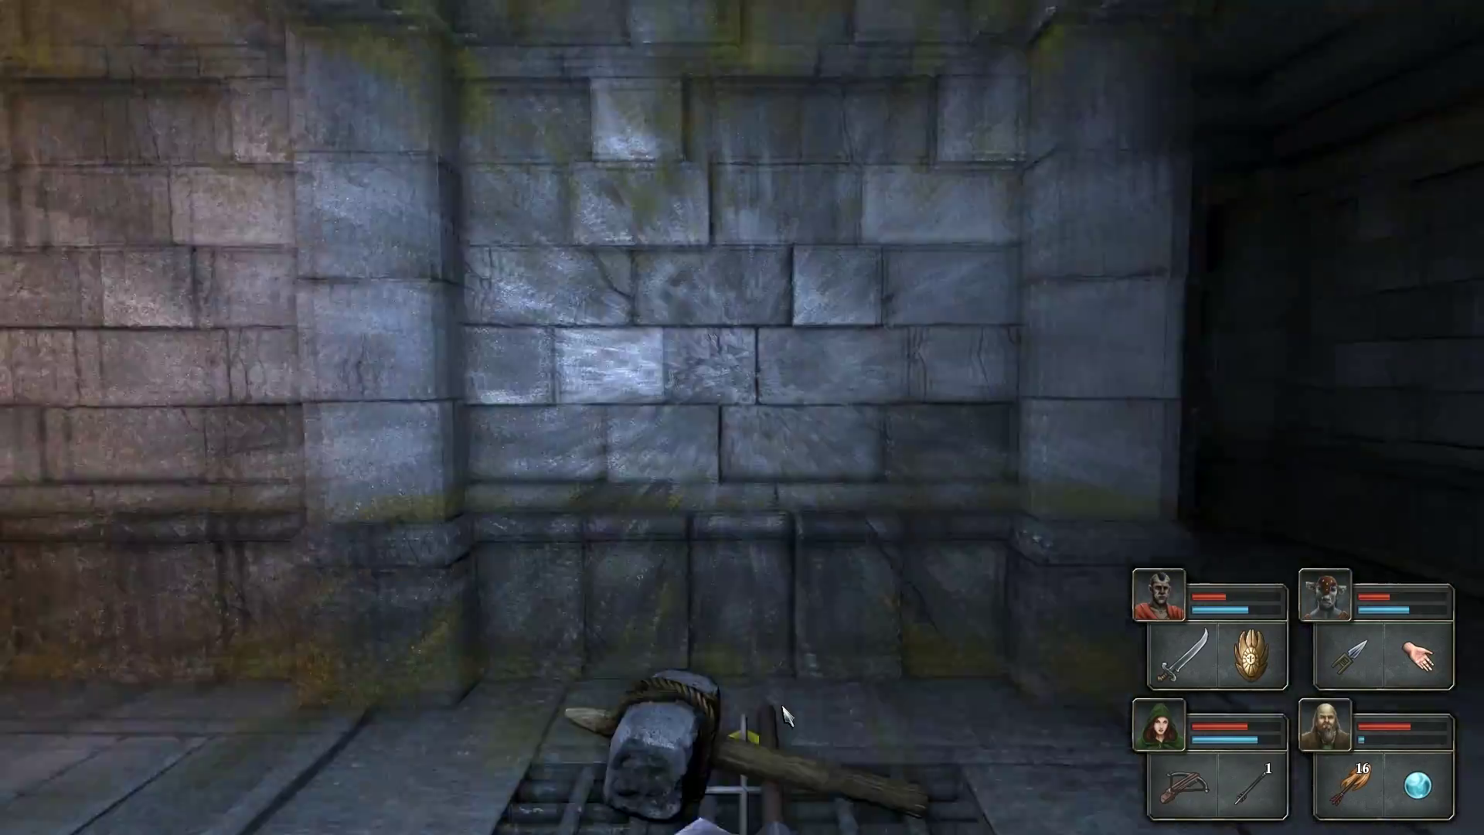
- Walk the statue corridor to its dead-end wall, then double back into the dark corridor
{"action": "key", "text": "w"}
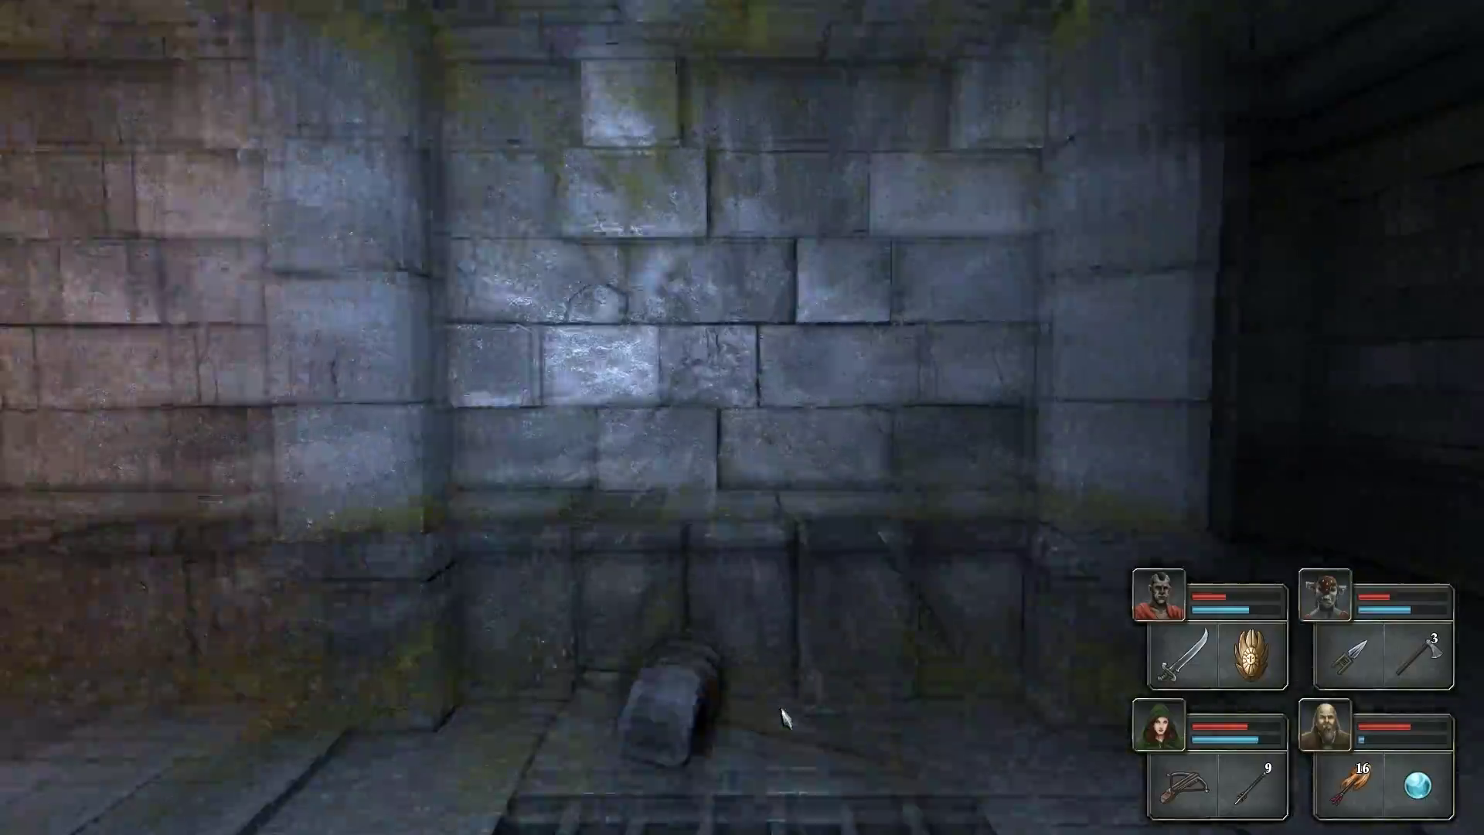
{"action": "key", "text": "w"}
{"action": "key", "text": "q"}
{"action": "key", "text": "w"}
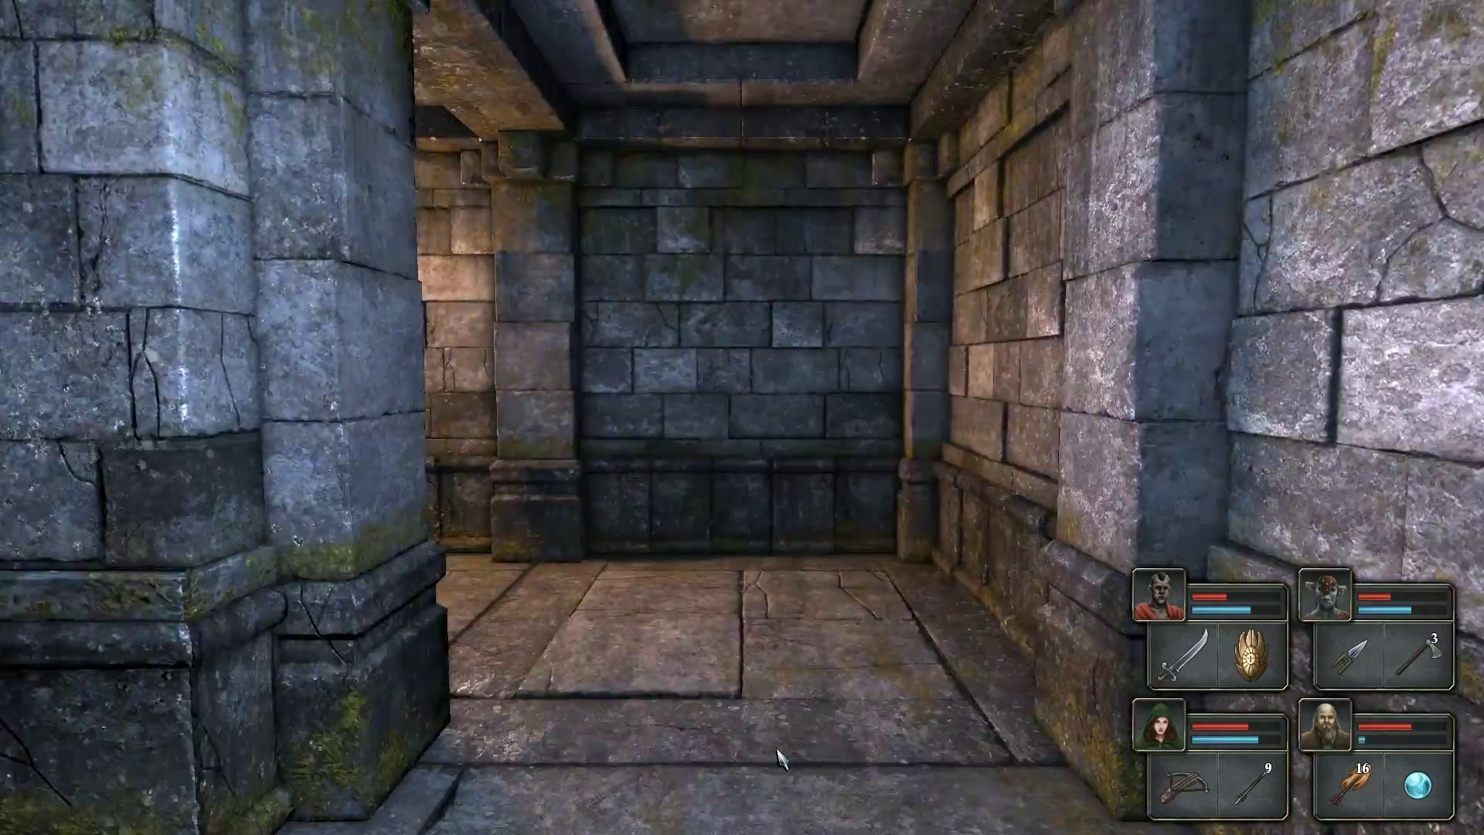
{"action": "key", "text": "w"}
{"action": "key", "text": "q"}
{"action": "key", "text": "w"}
{"action": "key", "text": "s"}
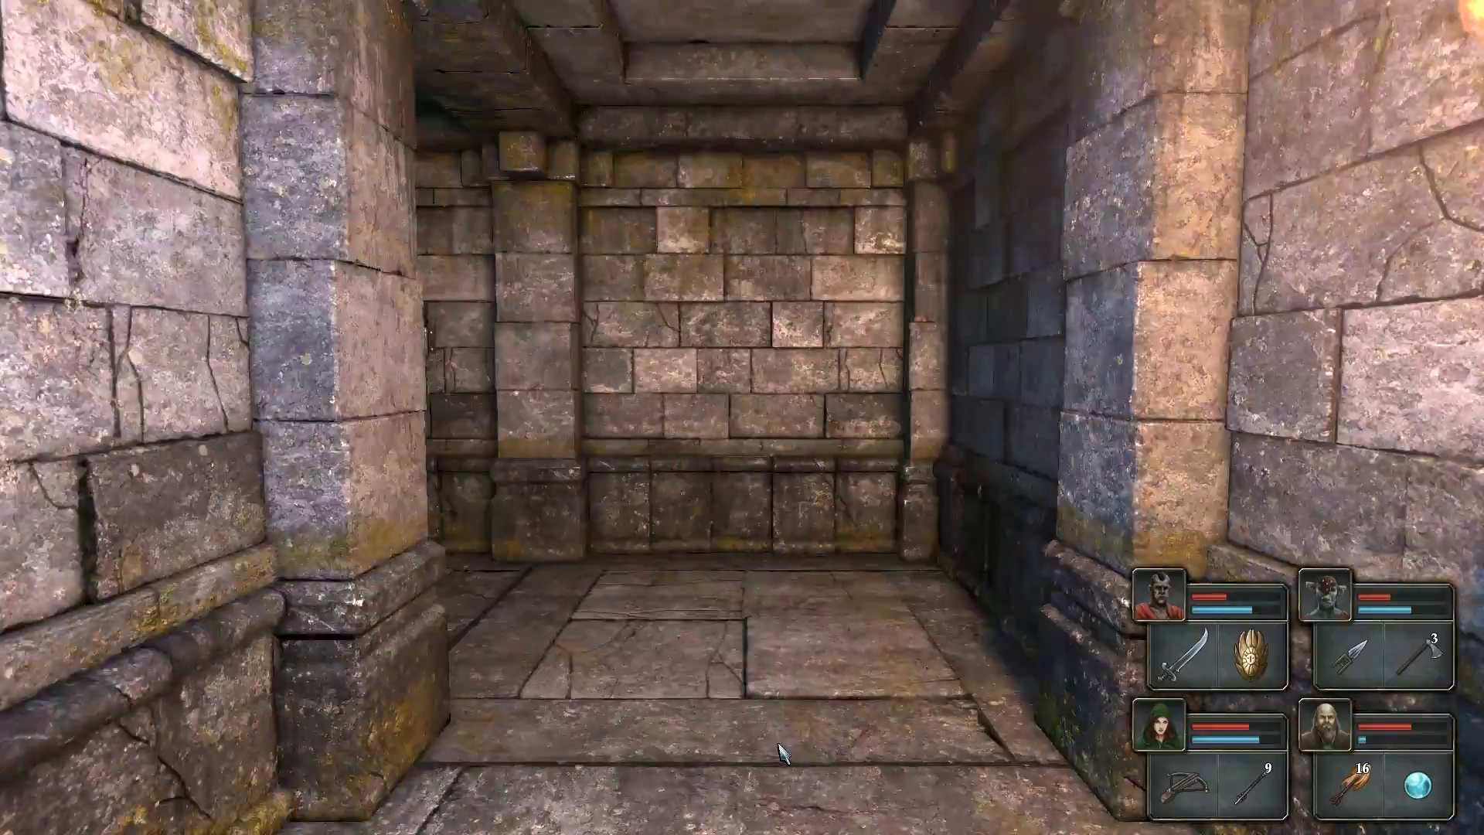
{"action": "key", "text": "q"}
{"action": "key", "text": "q"}
{"action": "key", "text": "w"}
{"action": "key", "text": "w"}
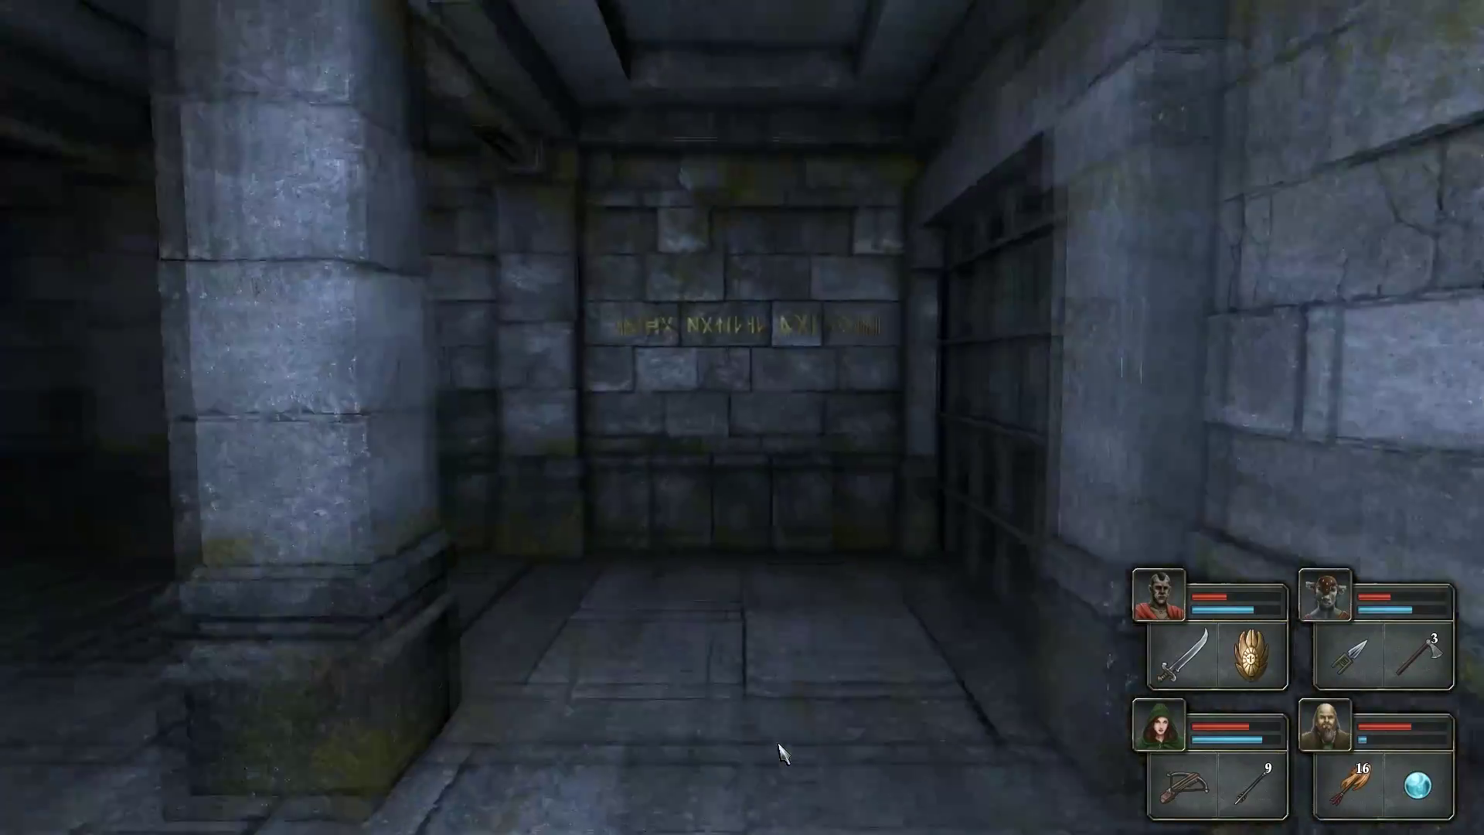
{"action": "key", "text": "w"}
{"action": "key", "text": "w"}
{"action": "key", "text": "w"}
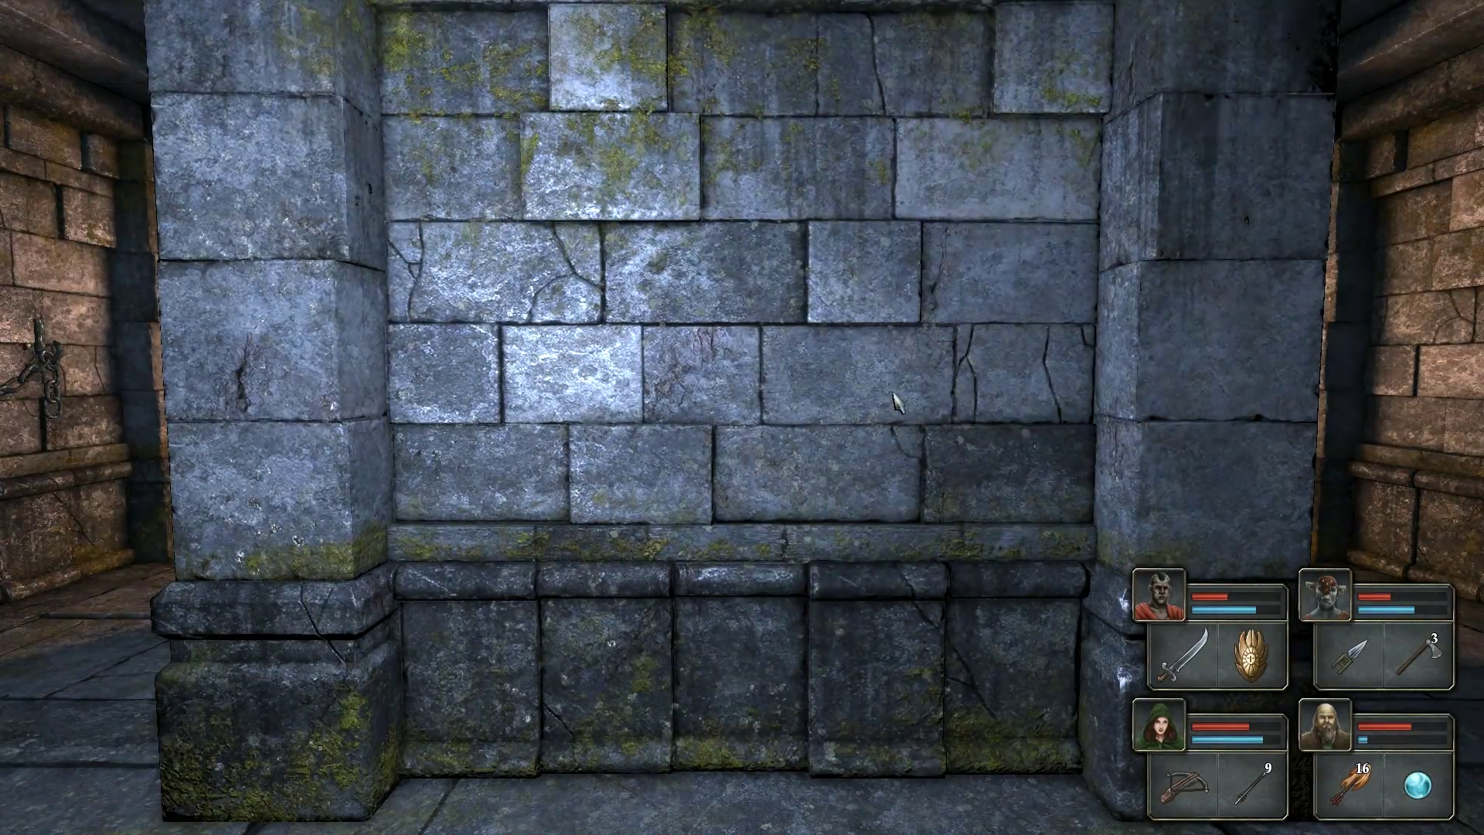
- Move past the rune wall and portcullis to face the statue alcove
{"action": "key", "text": "q"}
{"action": "key", "text": "q"}
{"action": "key", "text": "w"}
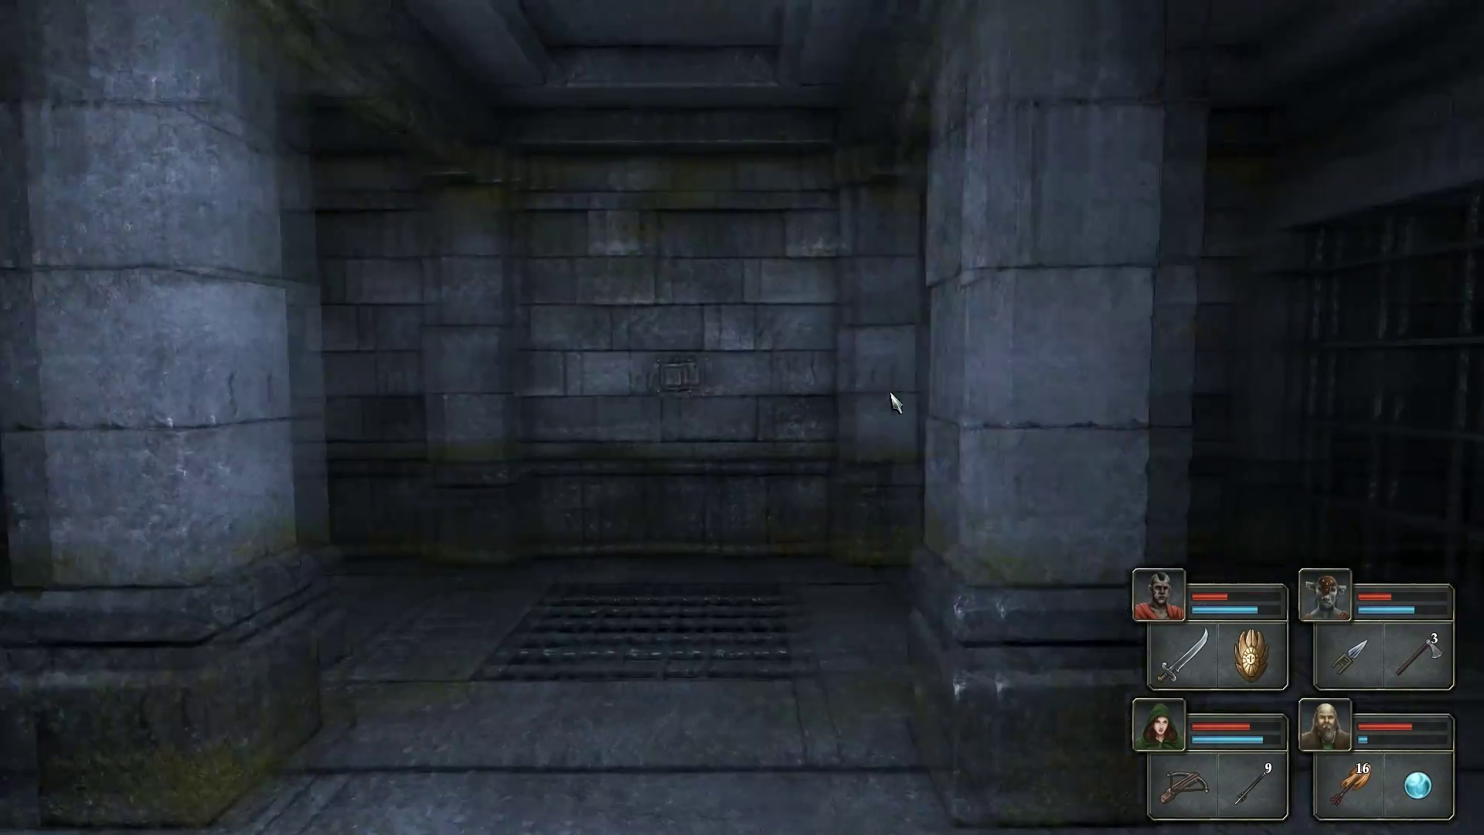
{"action": "key", "text": "w"}
{"action": "key", "text": "e"}
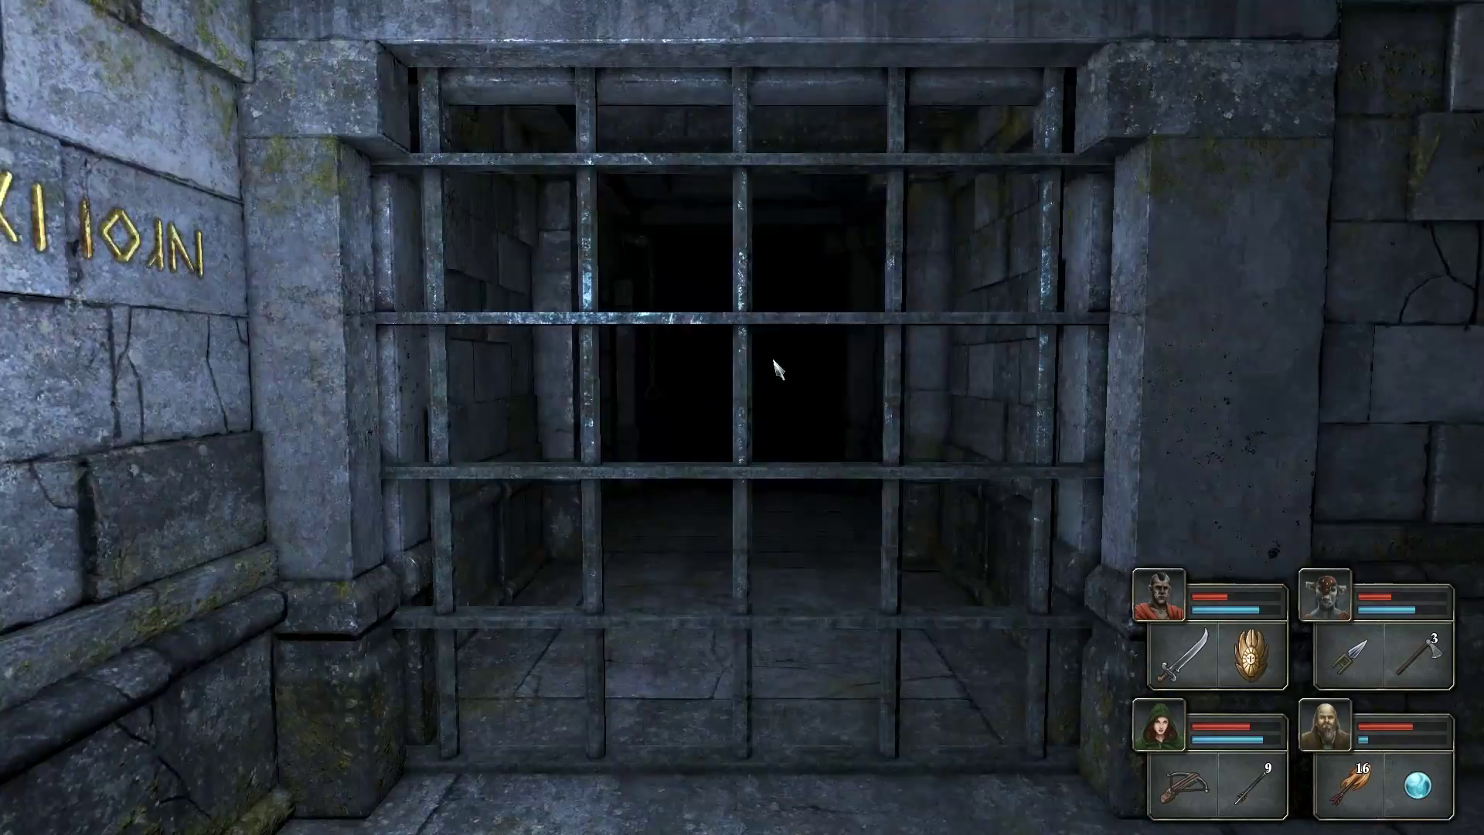
{"action": "key", "text": "w"}
{"action": "key", "text": "w"}
{"action": "key", "text": "w"}
{"action": "key", "text": "e"}
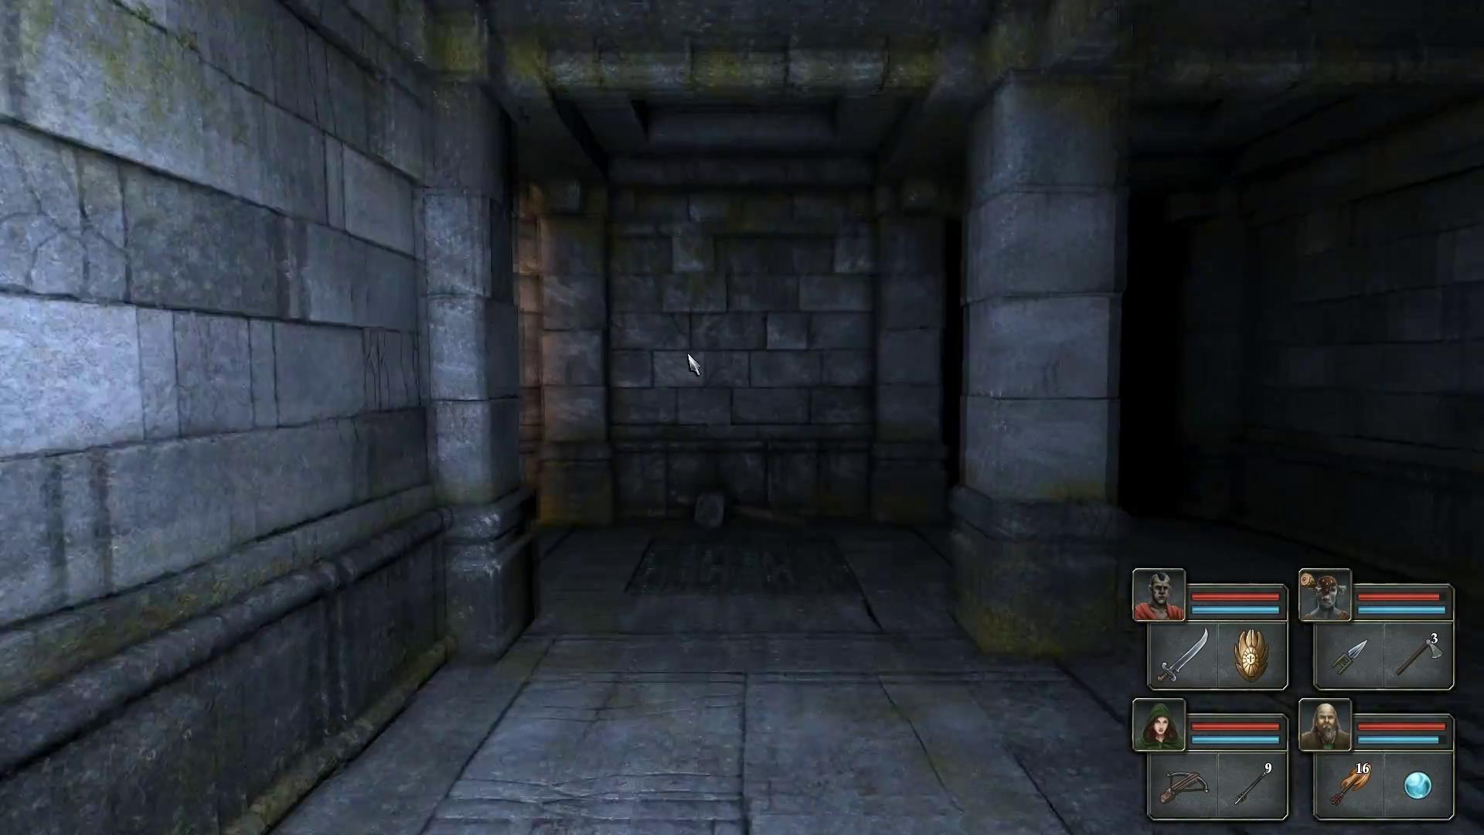
- Check the barred corridor and inscription, then walk deeper until facing a stone wall
{"action": "key", "text": "w"}
{"action": "key", "text": "q"}
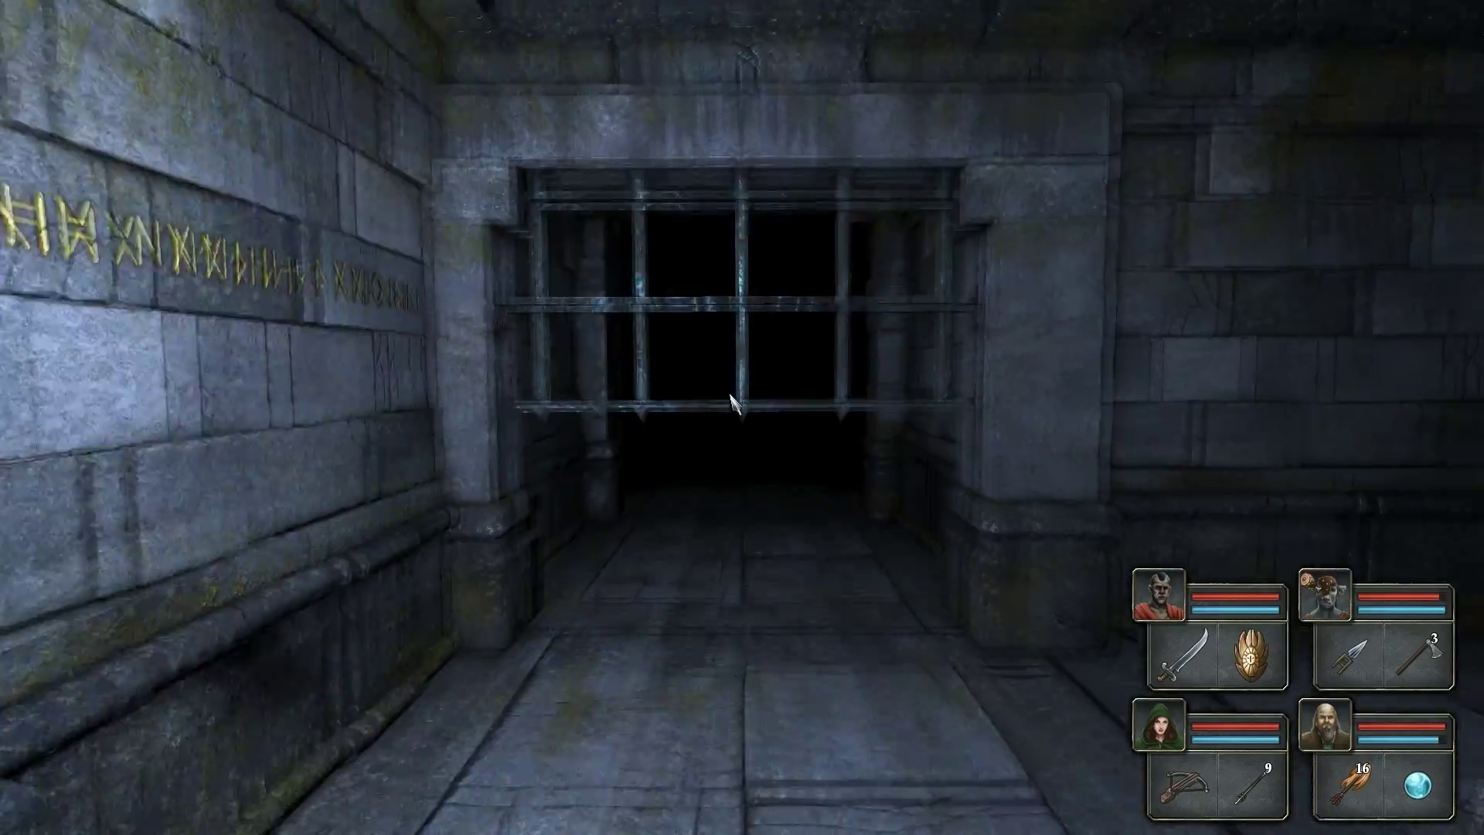
{"action": "key", "text": "w"}
{"action": "key", "text": "w"}
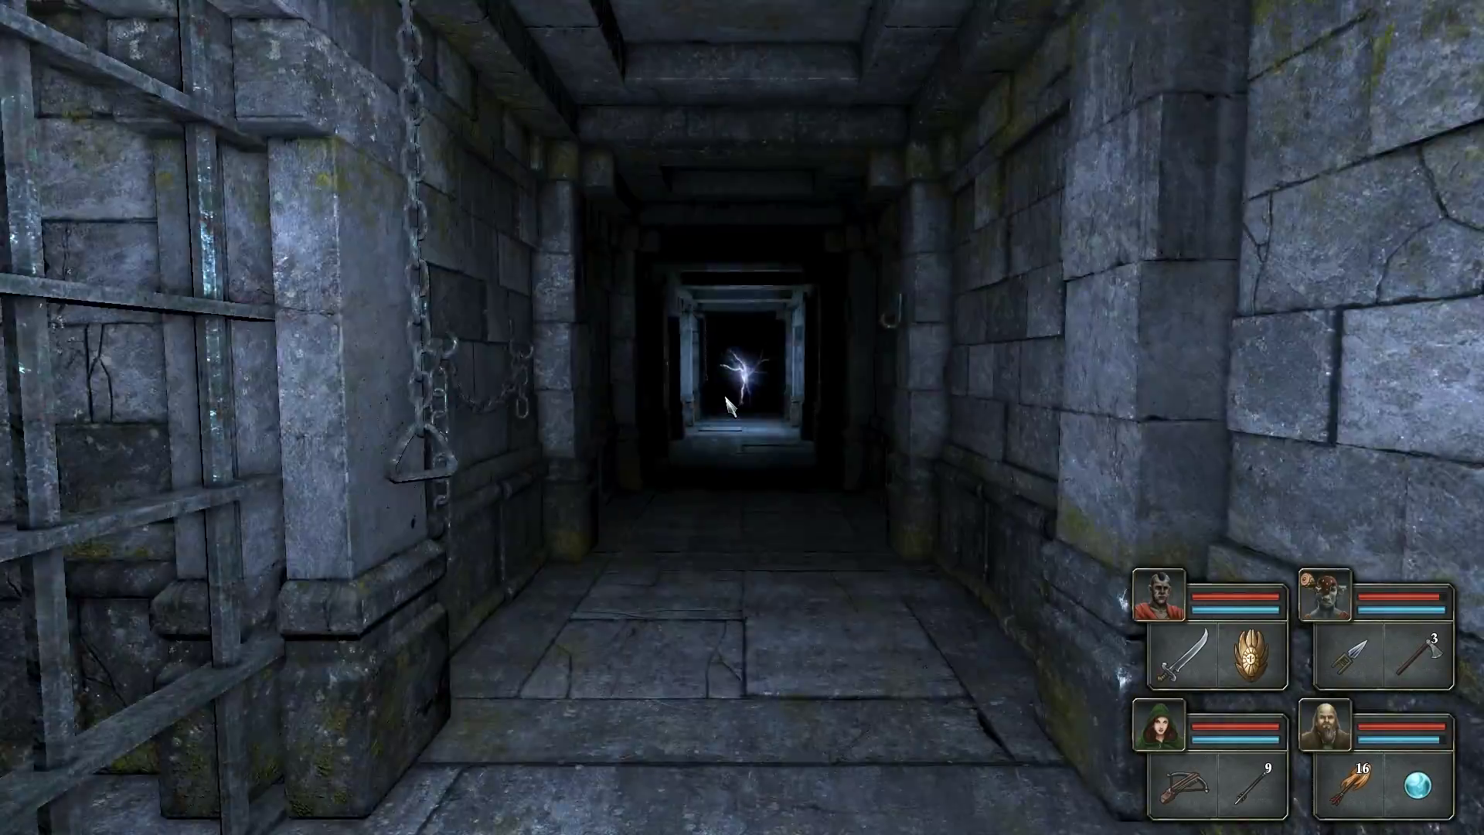
{"action": "key", "text": "s"}
{"action": "key", "text": "s"}
{"action": "key", "text": "q"}
{"action": "key", "text": "q"}
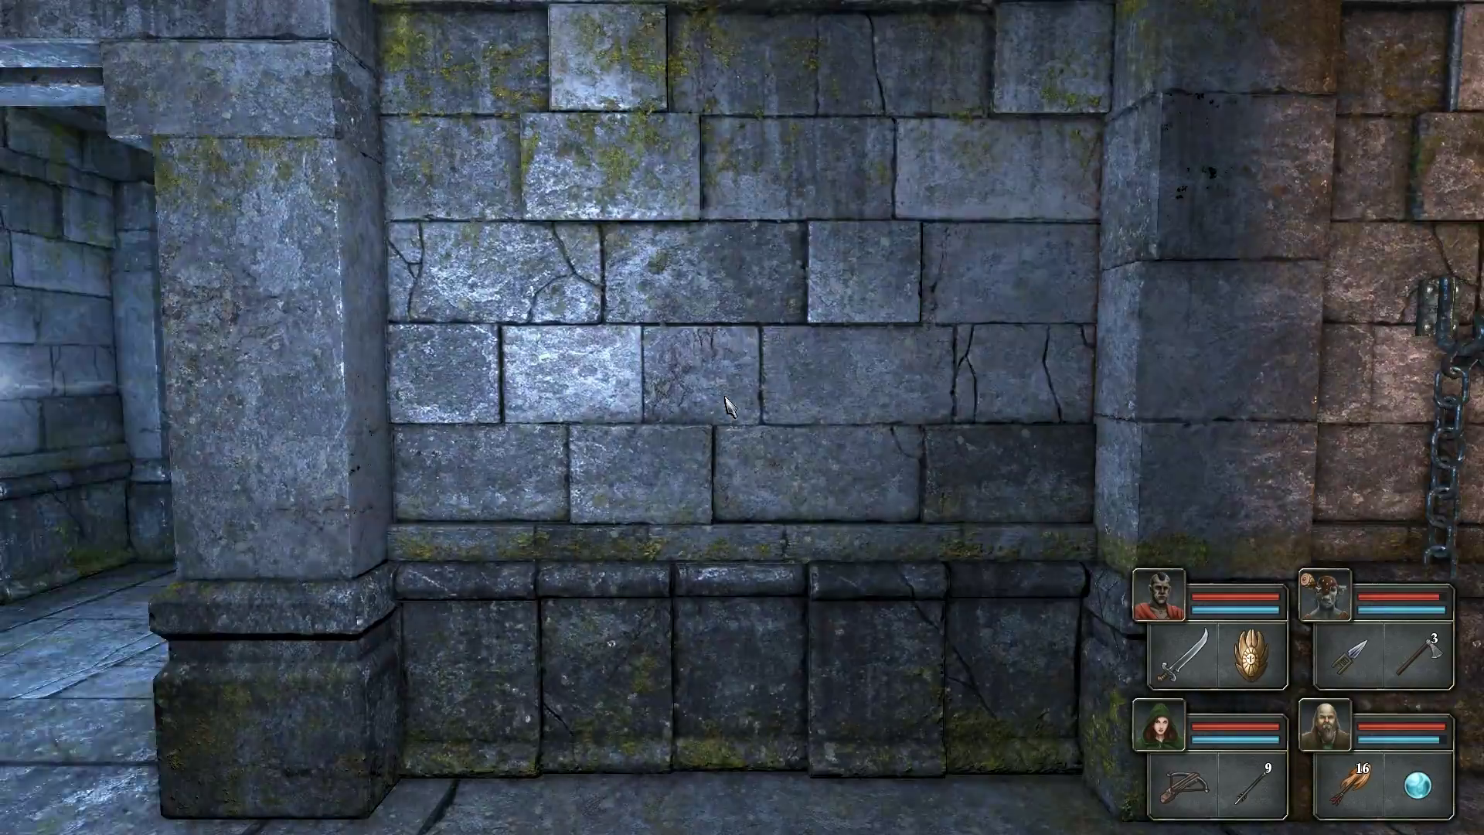
{"action": "key", "text": "q"}
{"action": "key", "text": "w"}
{"action": "key", "text": "e"}
{"action": "key", "text": "q"}
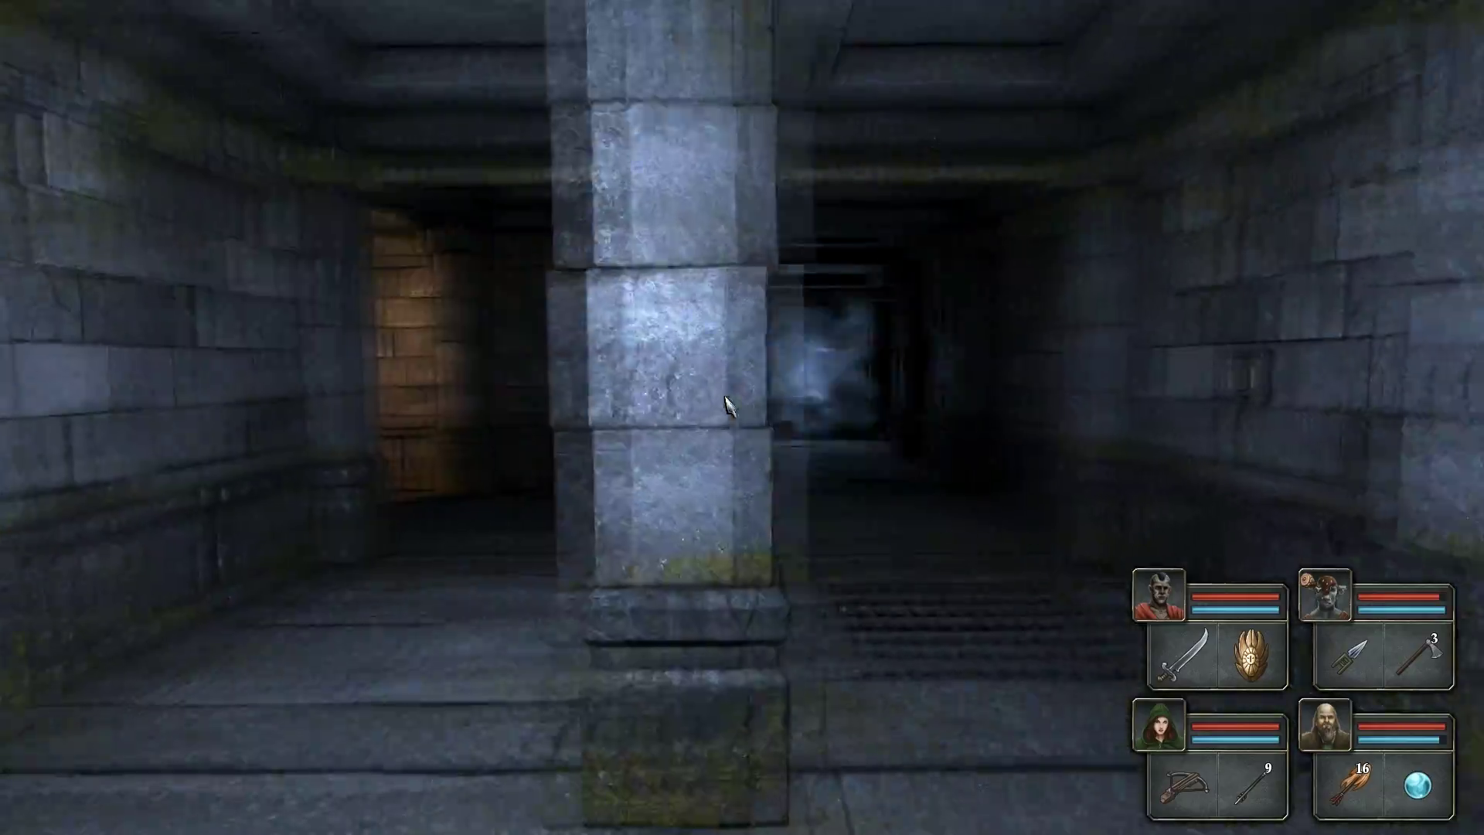
{"action": "key", "text": "e"}
{"action": "key", "text": "w"}
{"action": "key", "text": "q"}
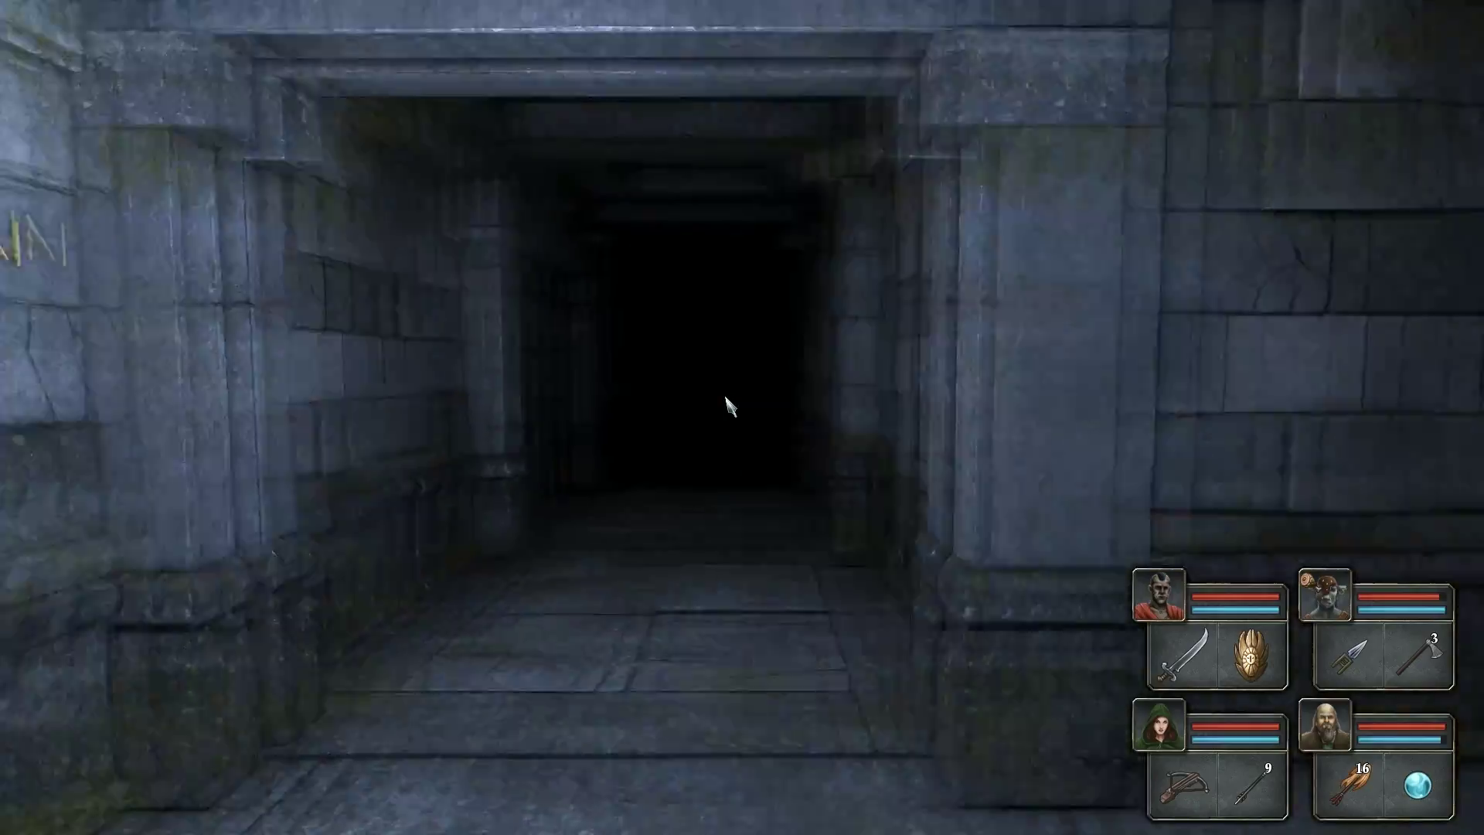
- Head back through the dark corridor and step into the rune alcove
{"action": "key", "text": "e"}
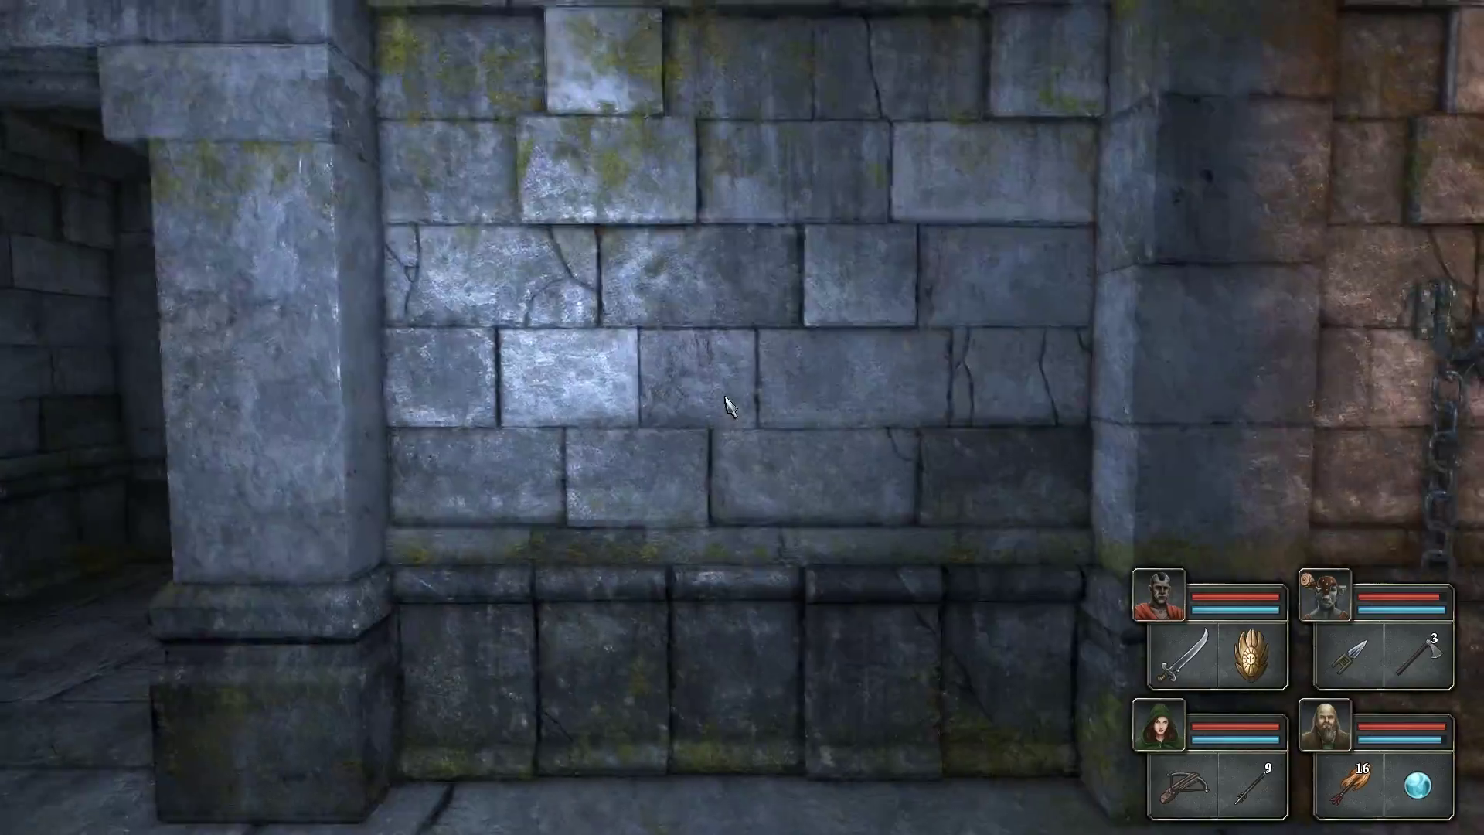
{"action": "key", "text": "w"}
{"action": "key", "text": "q"}
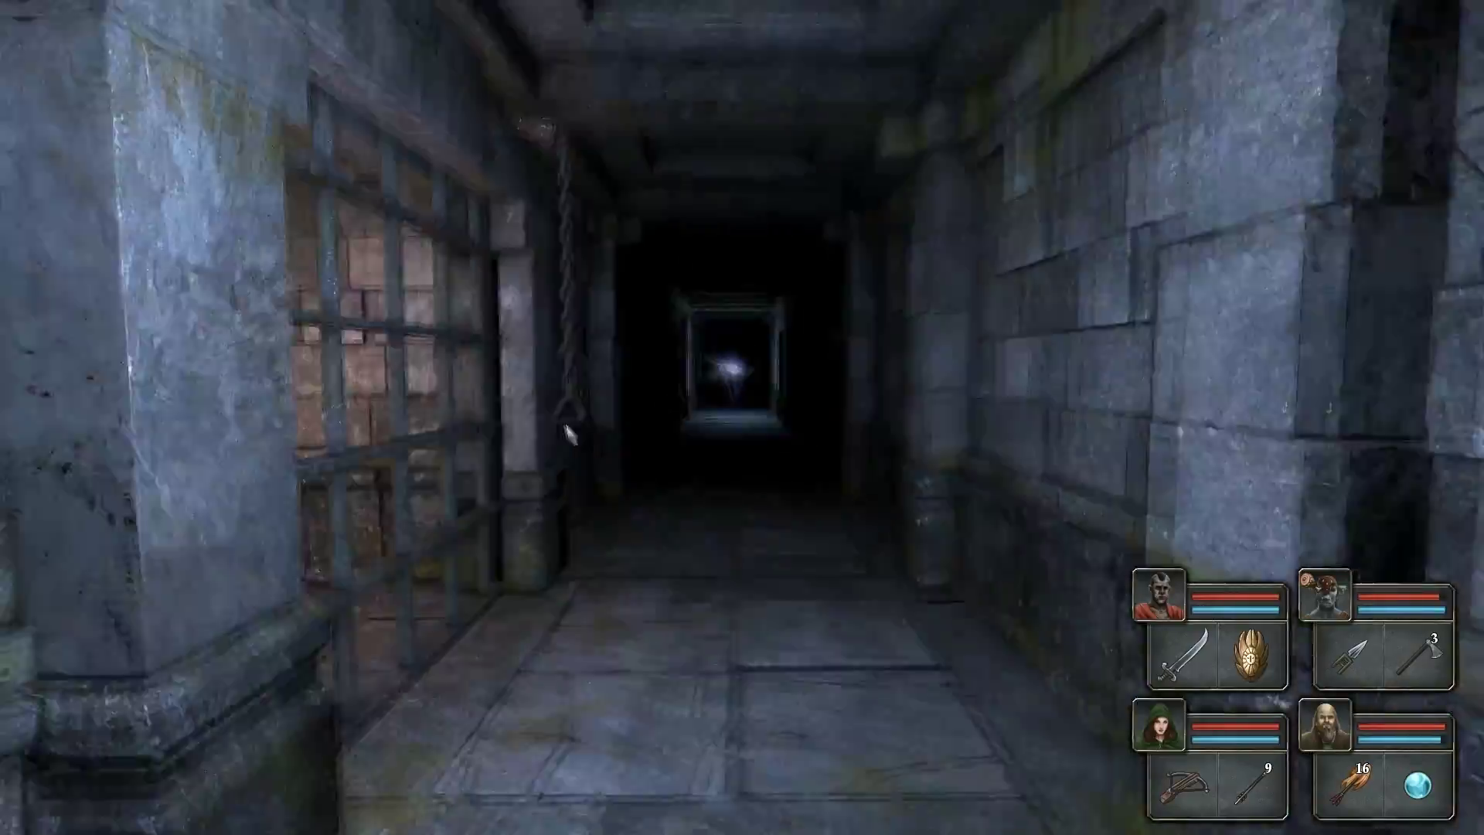
{"action": "key", "text": "w"}
{"action": "key", "text": "e"}
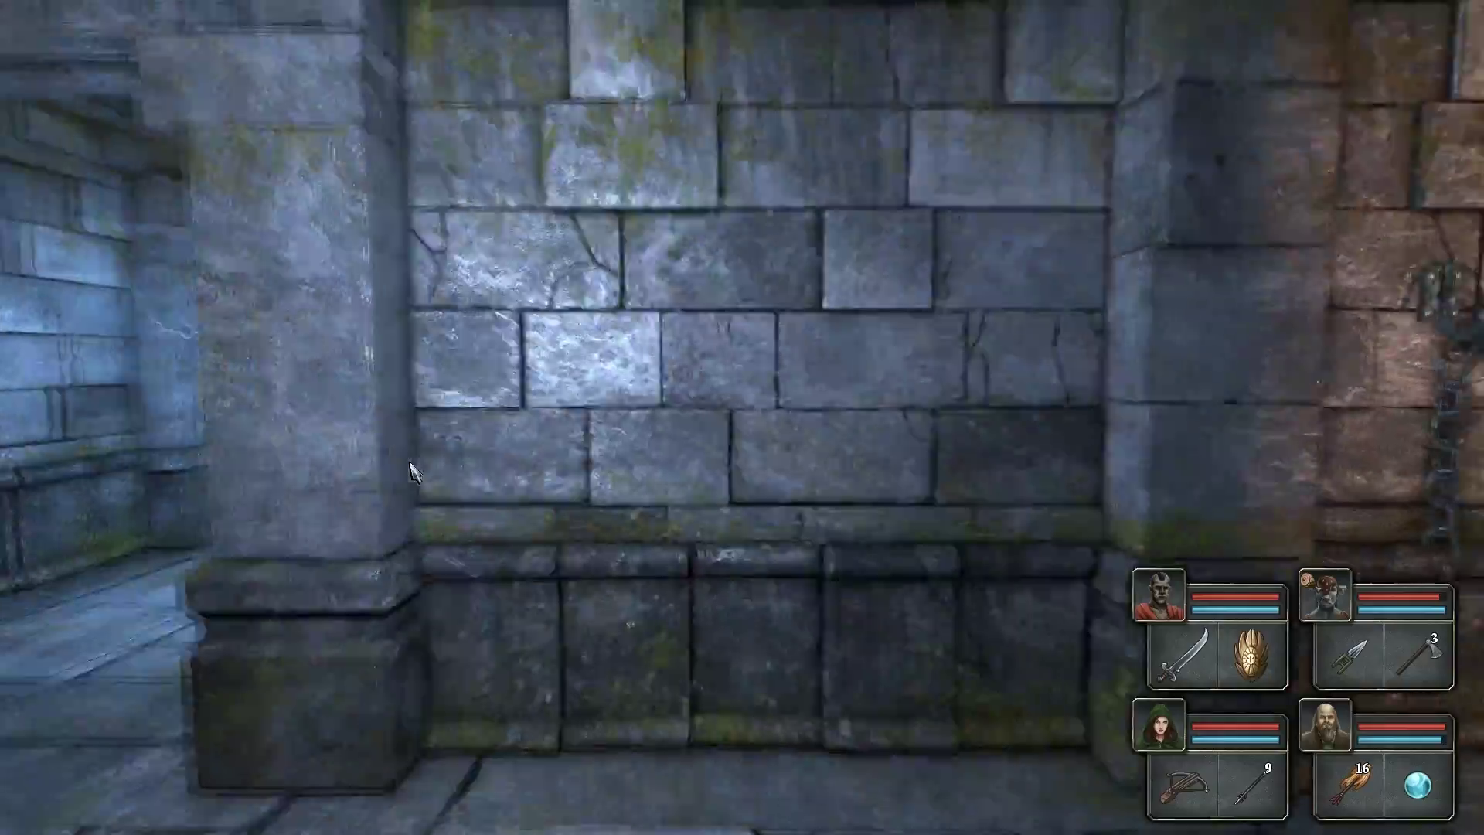
{"action": "key", "text": "q"}
{"action": "key", "text": "e"}
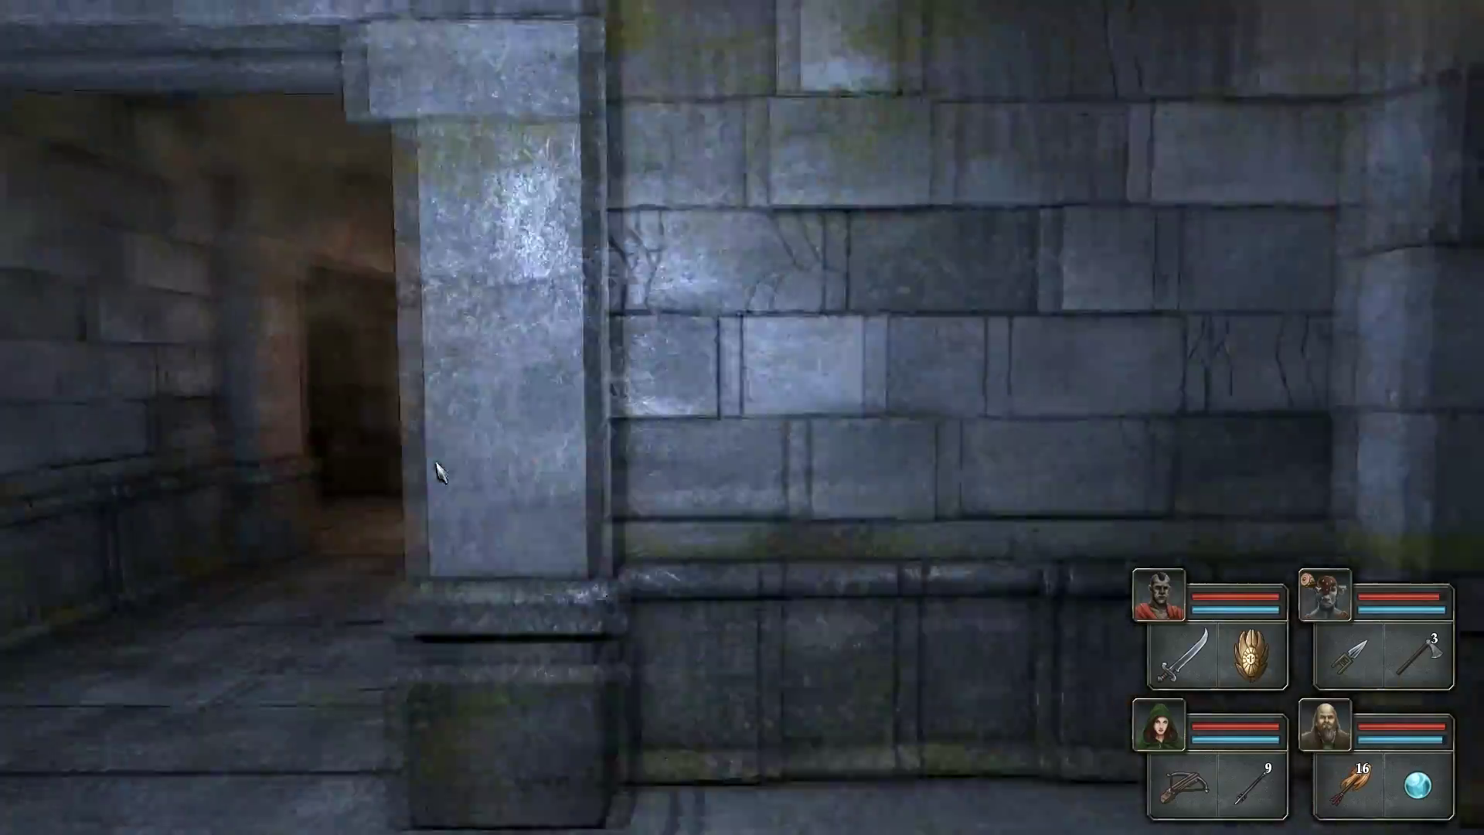
{"action": "key", "text": "e"}
{"action": "key", "text": "e"}
{"action": "key", "text": "w"}
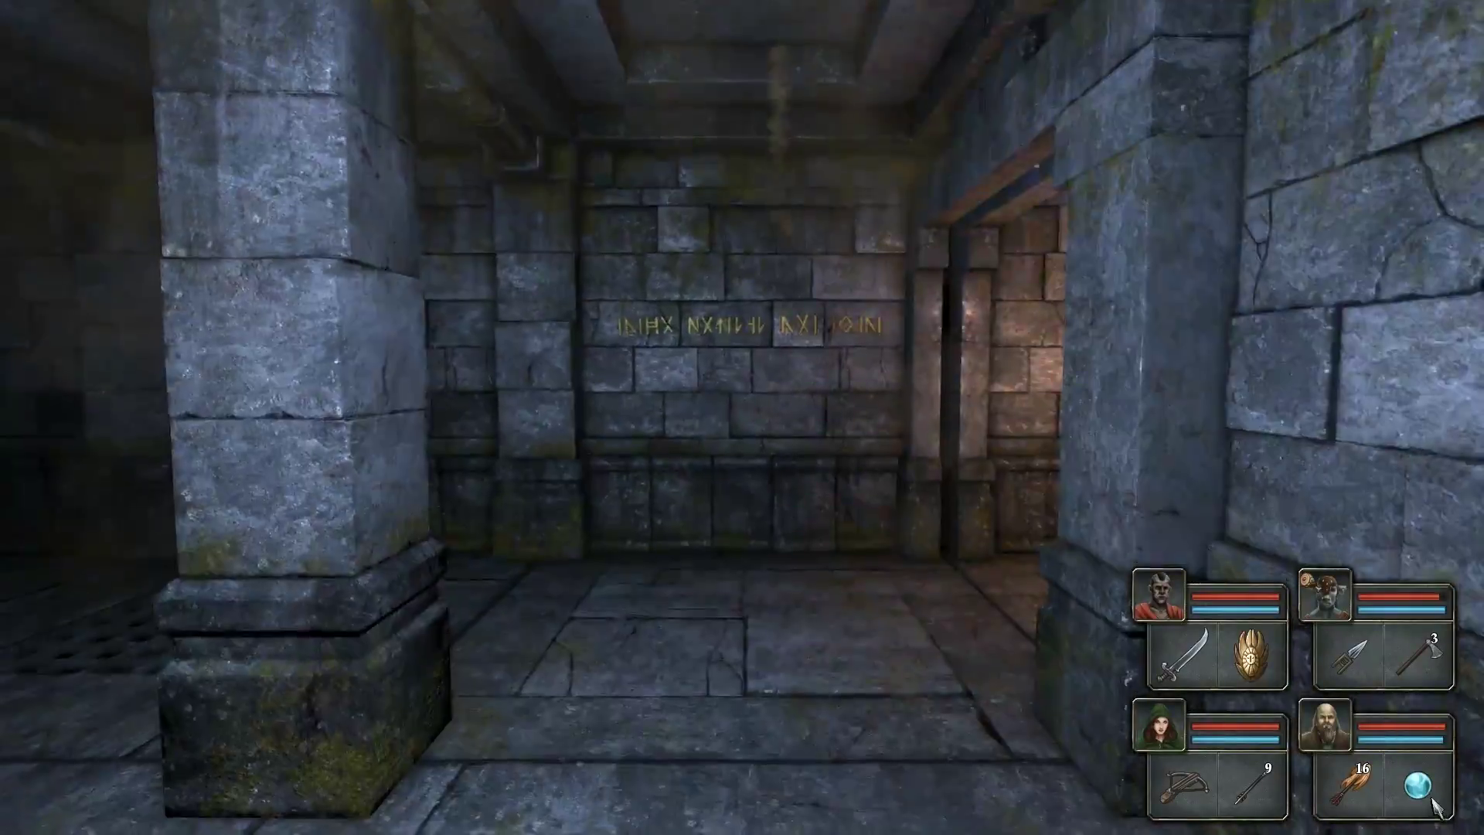
- Destroy the burning enemy with the mage's frost spell and the warrior's thrown spear
{"action": "right_click", "coordinate": [1417, 787]}
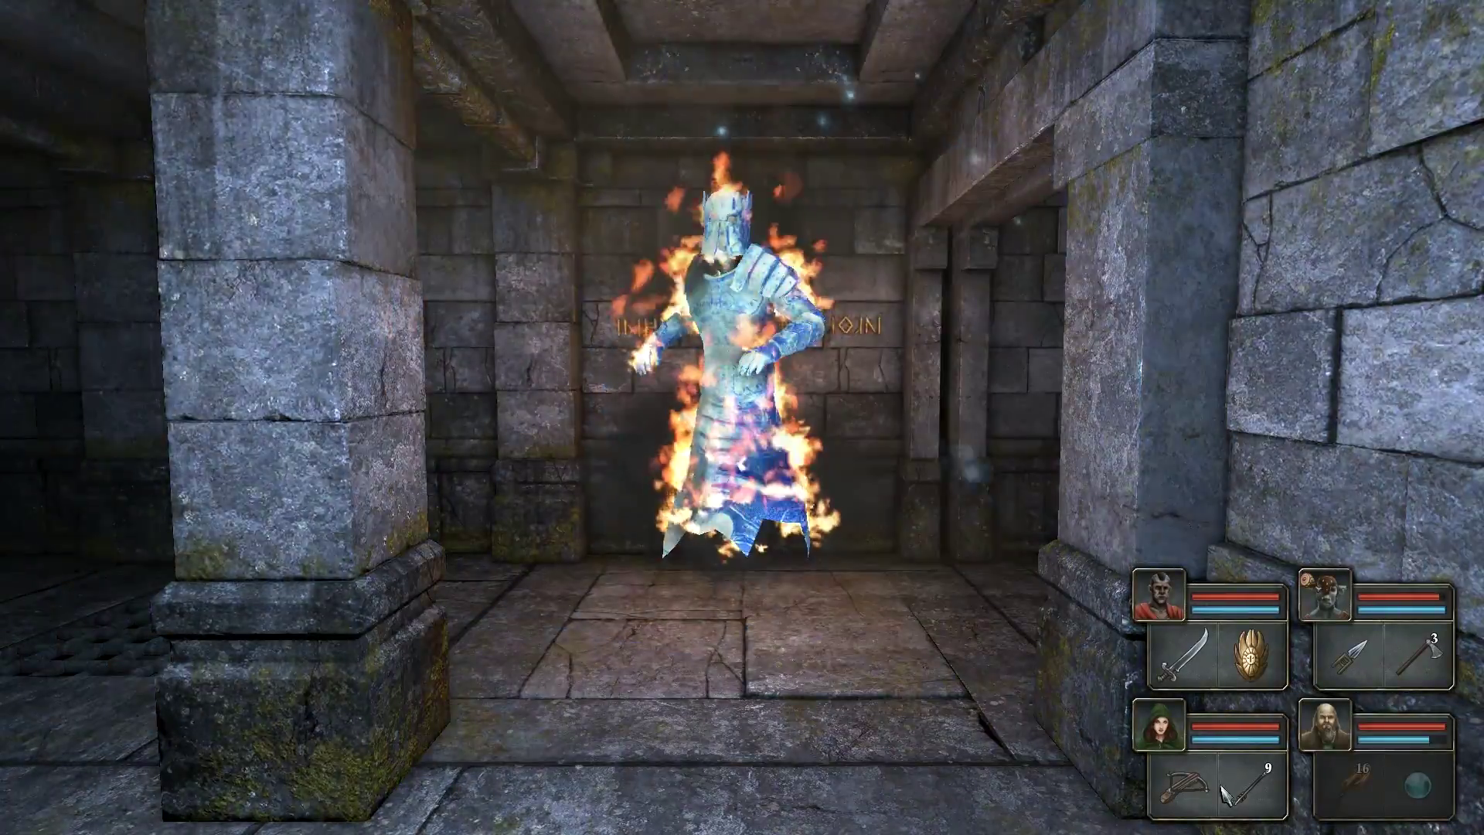
{"action": "left_click", "coordinate": [1183, 600]}
{"action": "right_click", "coordinate": [1350, 655]}
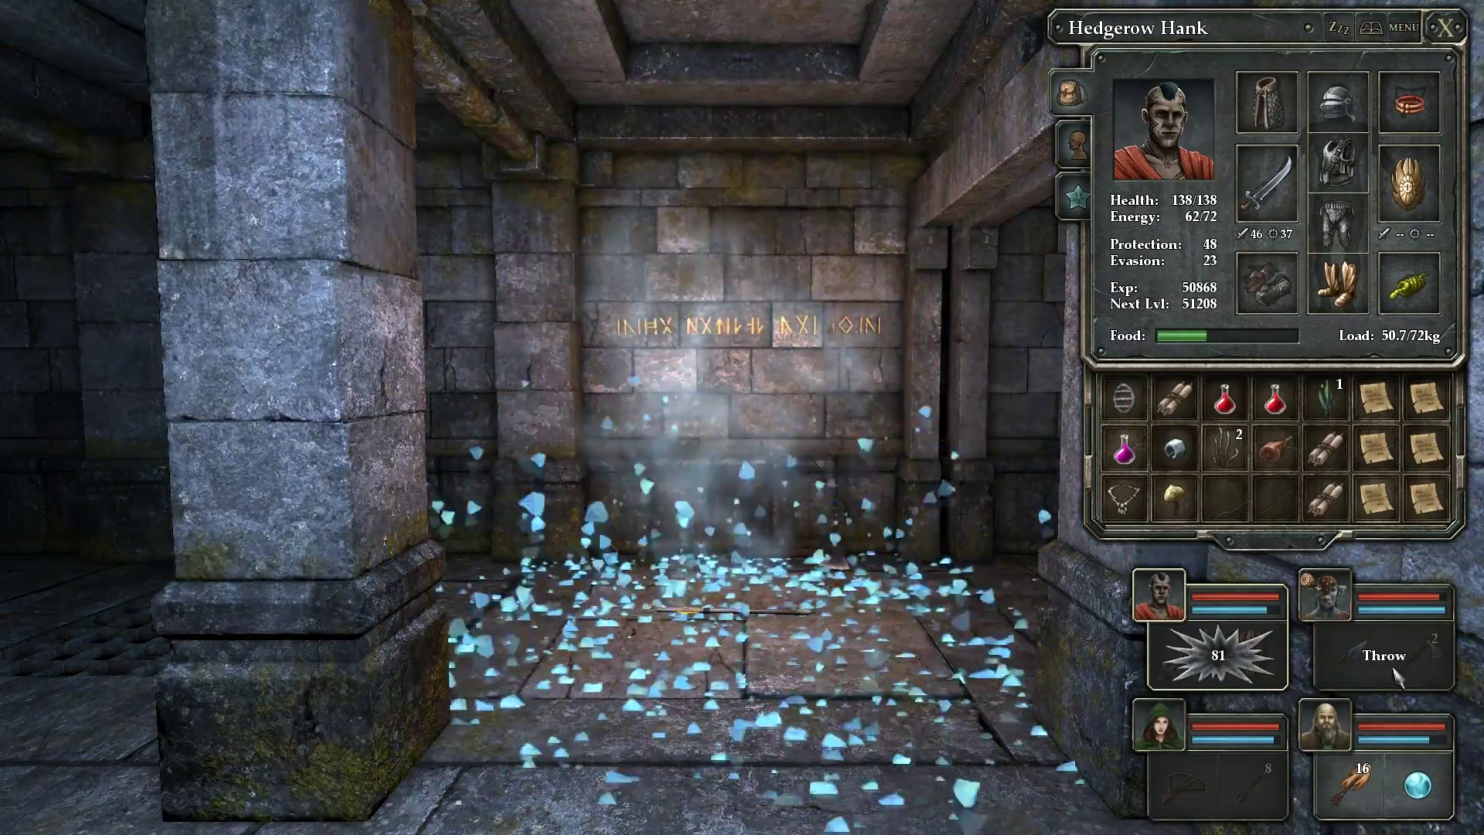
- Open the wooden box and have Truffle-Tongue and the mage eat its food
{"action": "key", "text": "w"}
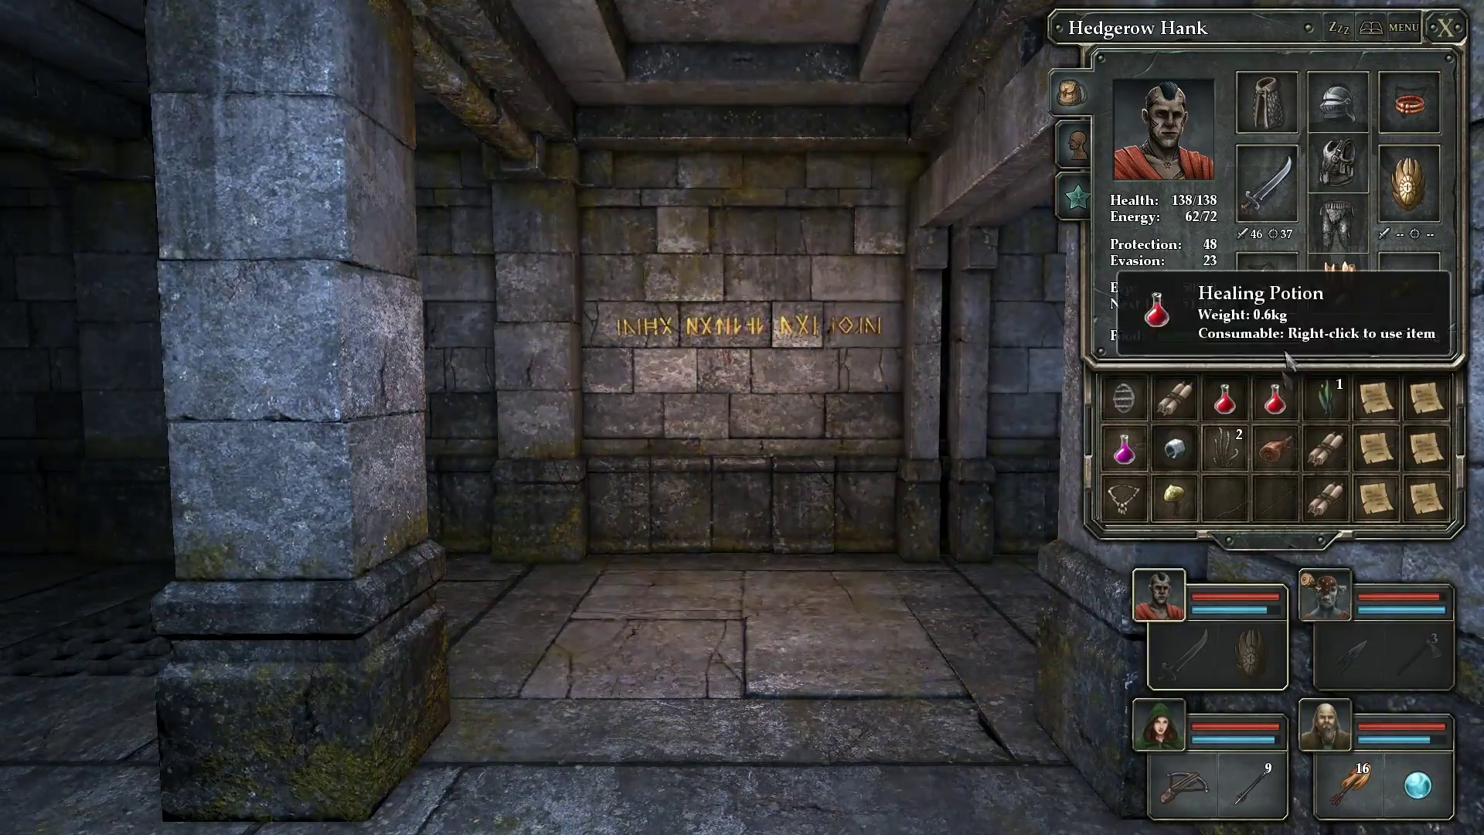
{"action": "key", "text": "Escape"}
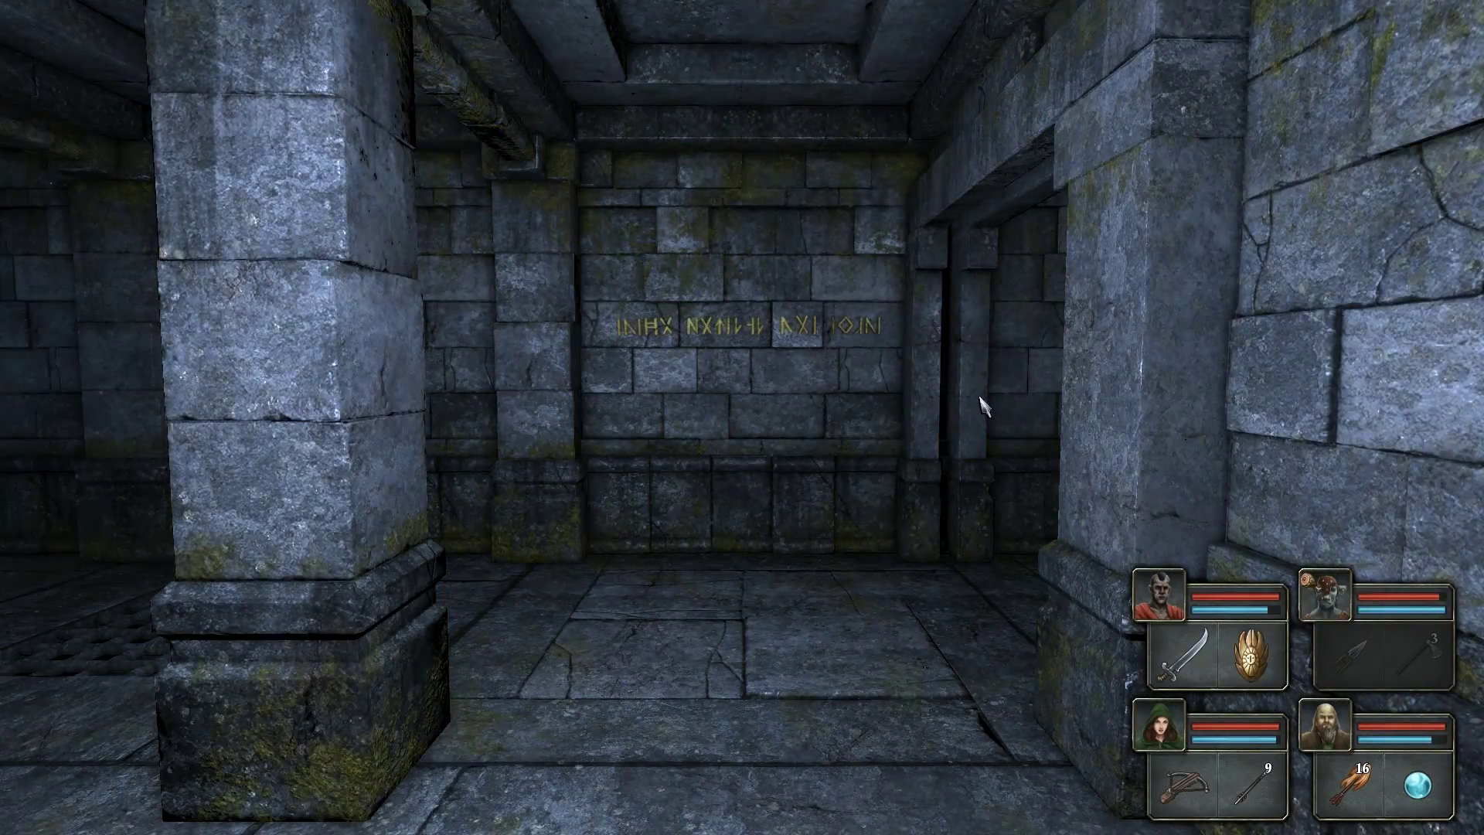
{"action": "right_click", "coordinate": [1424, 449]}
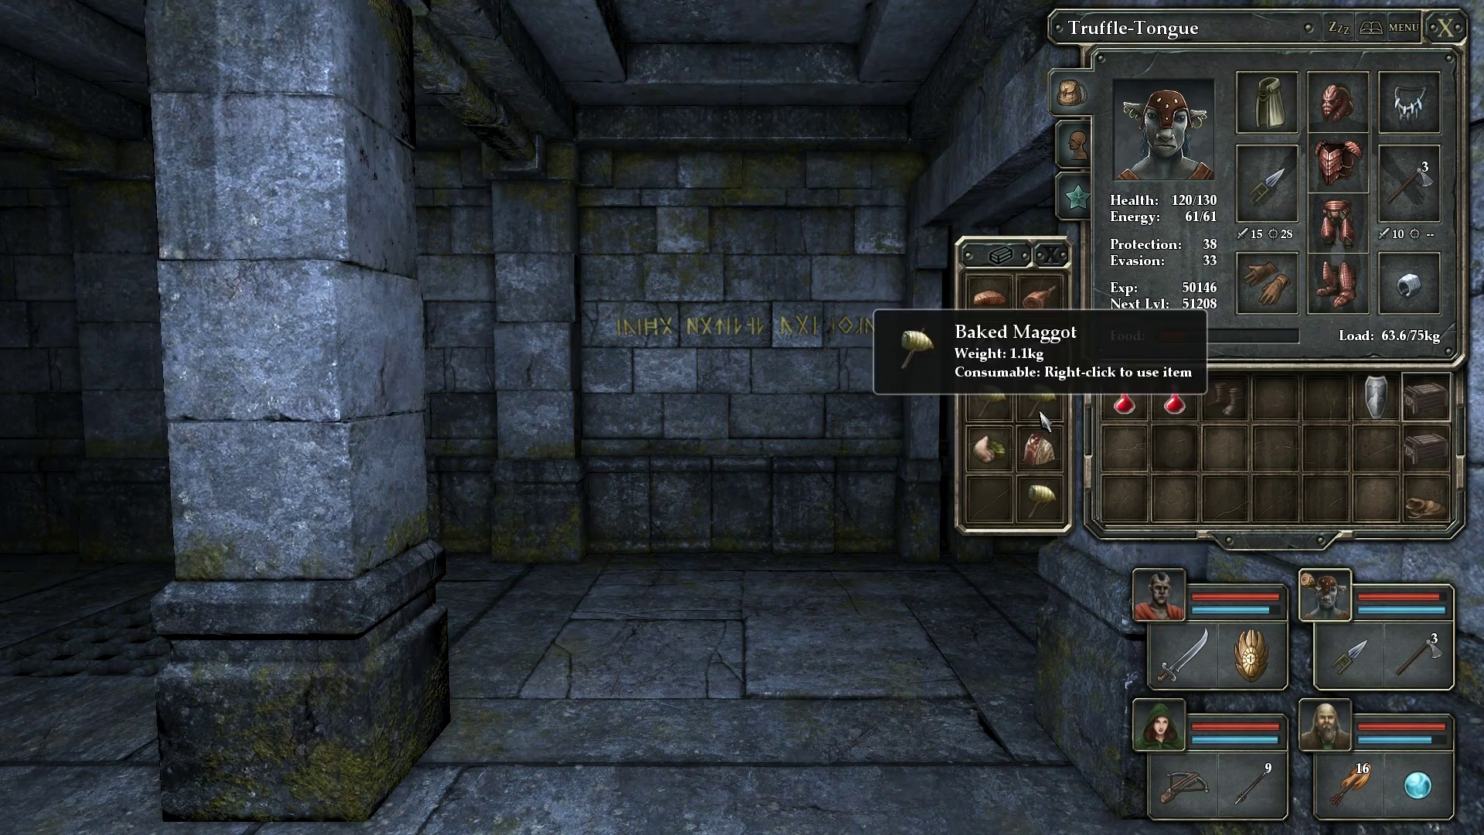
{"action": "right_click", "coordinate": [1039, 447]}
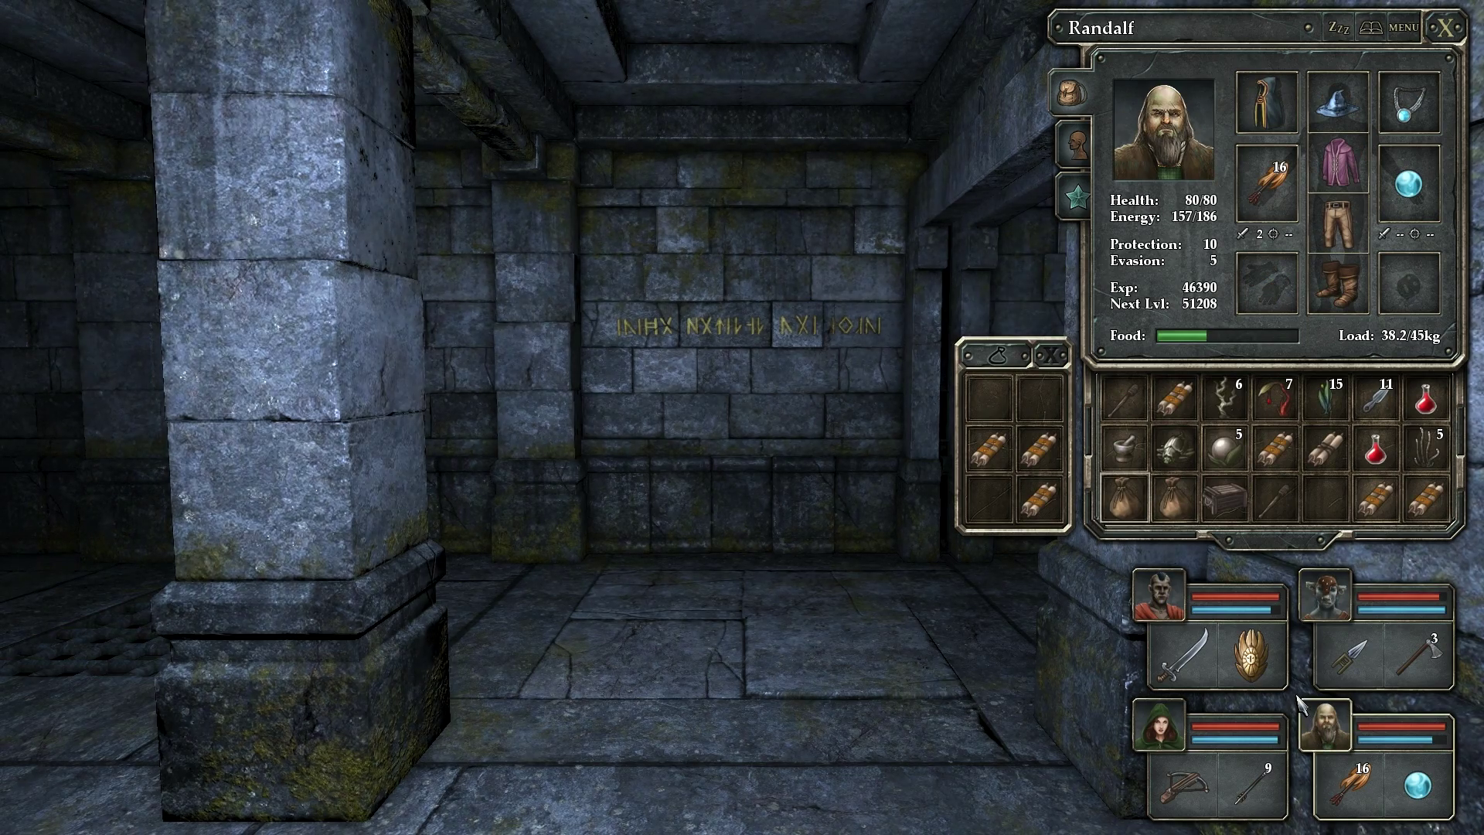
{"action": "right_click", "coordinate": [1173, 447]}
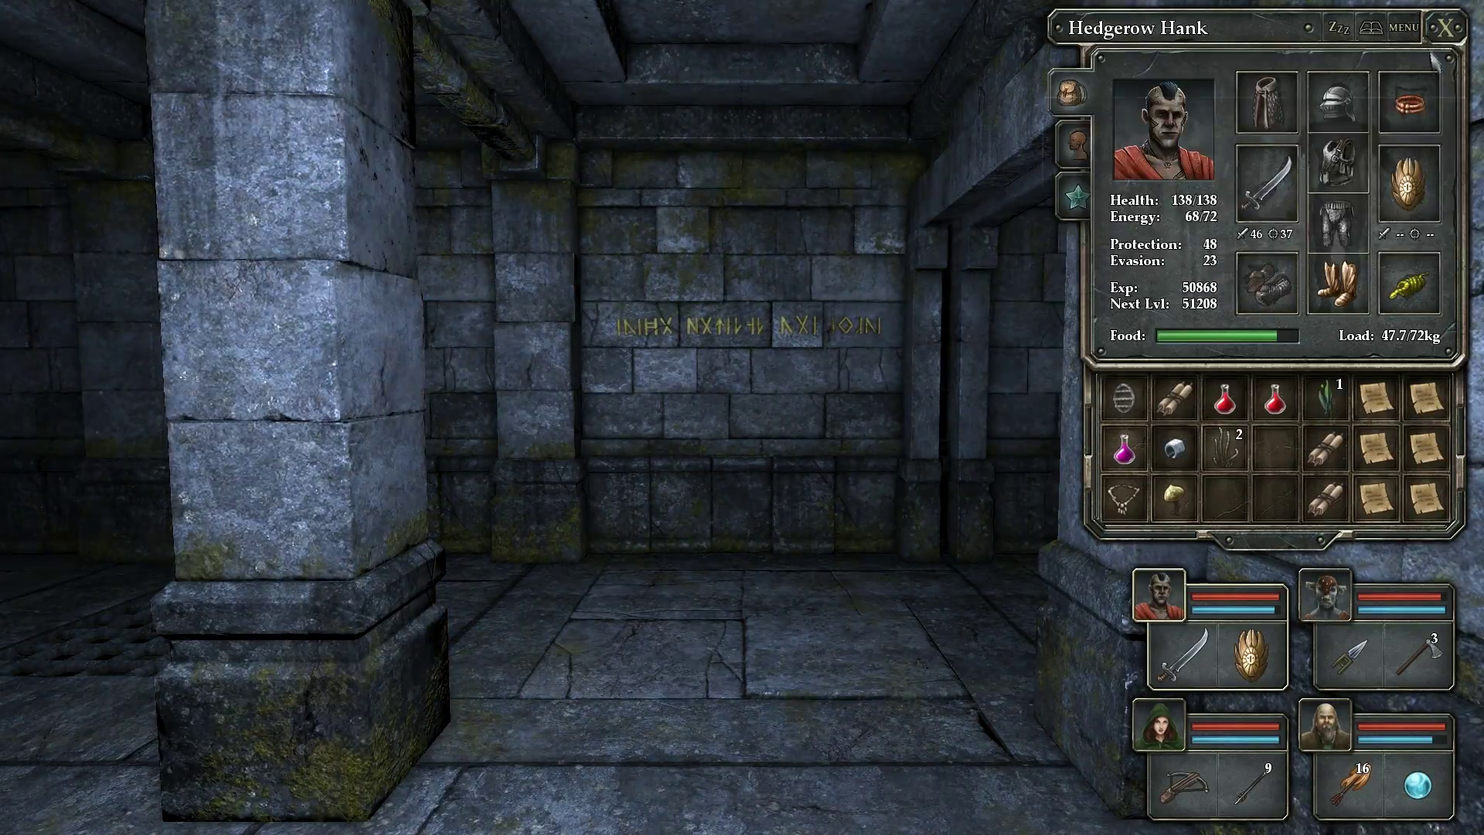
{"action": "key", "text": "q"}
{"action": "key", "text": "q"}
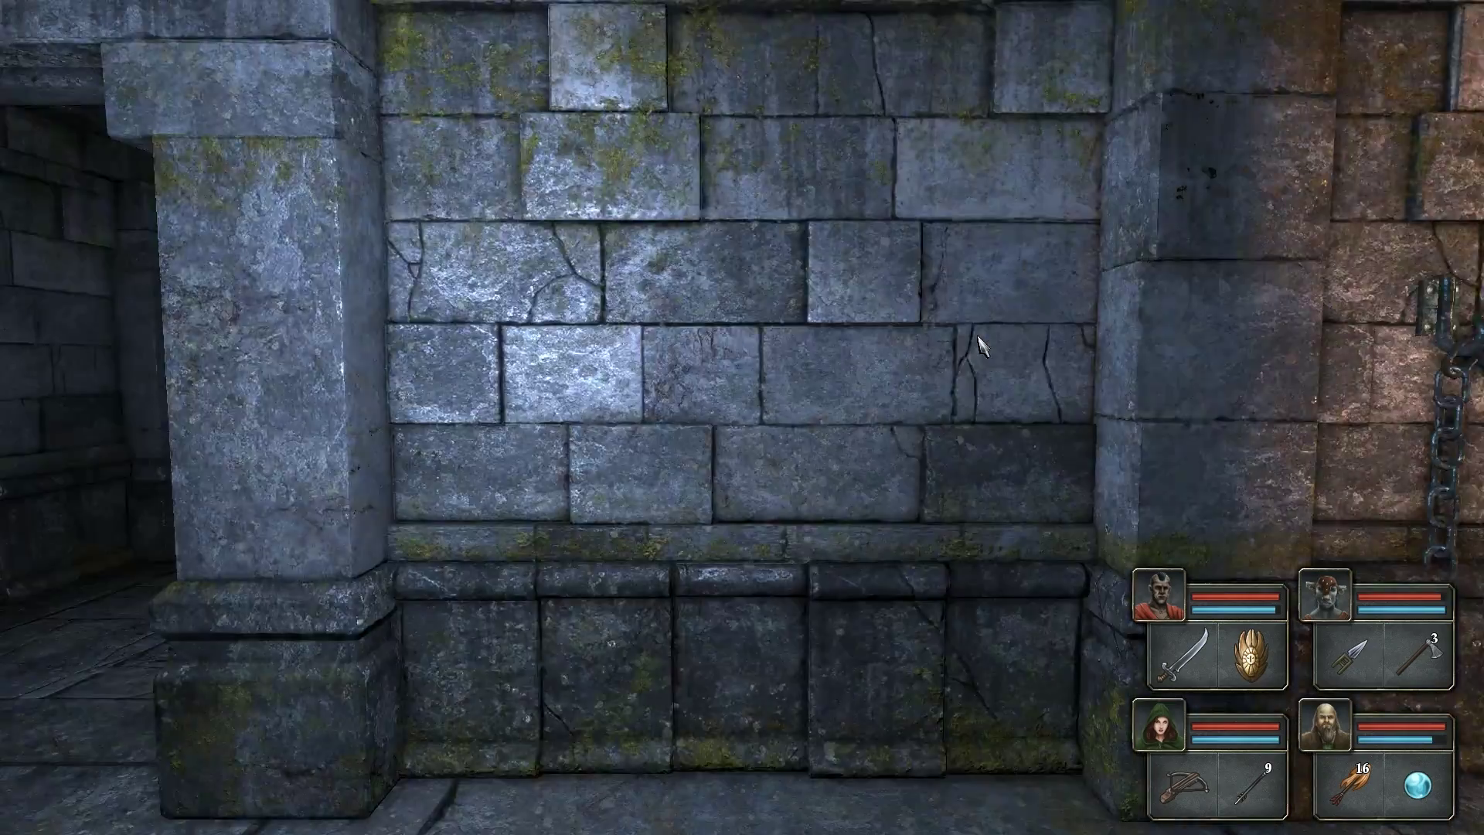
- Walk away from the rune wall along the corridor to the chain-pull alcove
{"action": "key", "text": "e"}
{"action": "key", "text": "e"}
{"action": "key", "text": "e"}
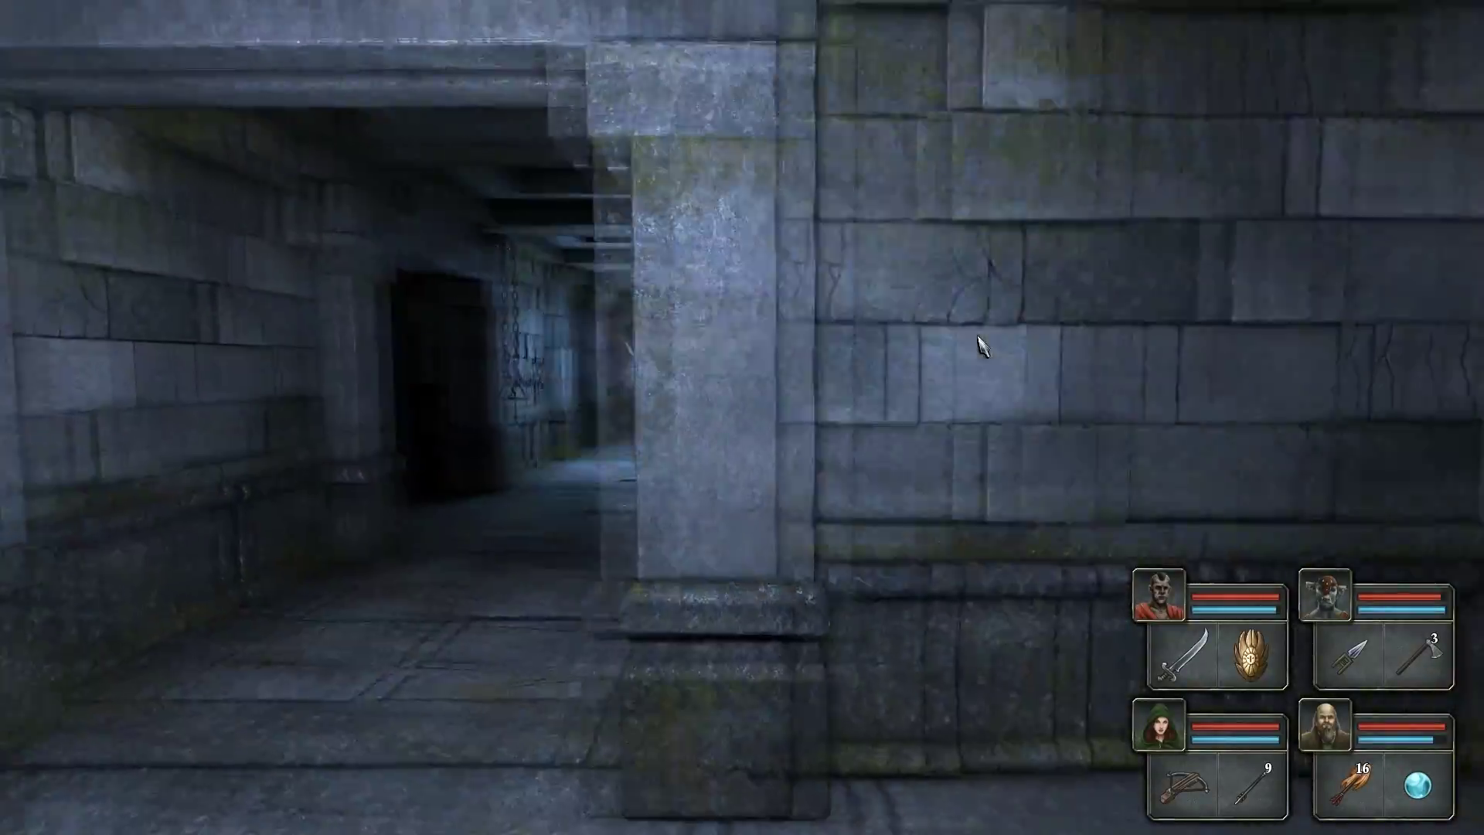
{"action": "key", "text": "e"}
{"action": "key", "text": "q"}
{"action": "key", "text": "w"}
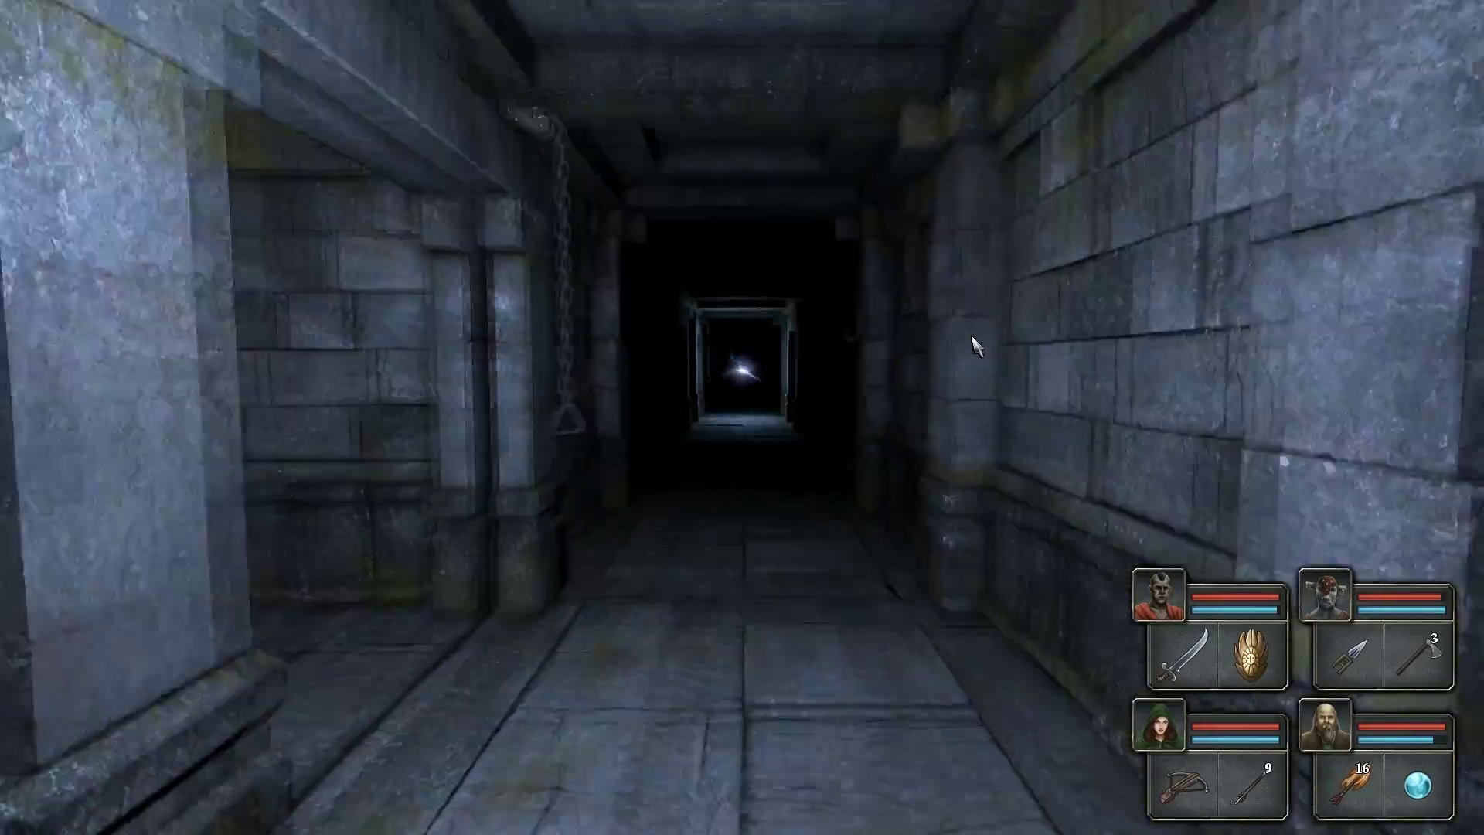
{"action": "key", "text": "w"}
{"action": "key", "text": "q"}
{"action": "key", "text": "w"}
{"action": "key", "text": "e"}
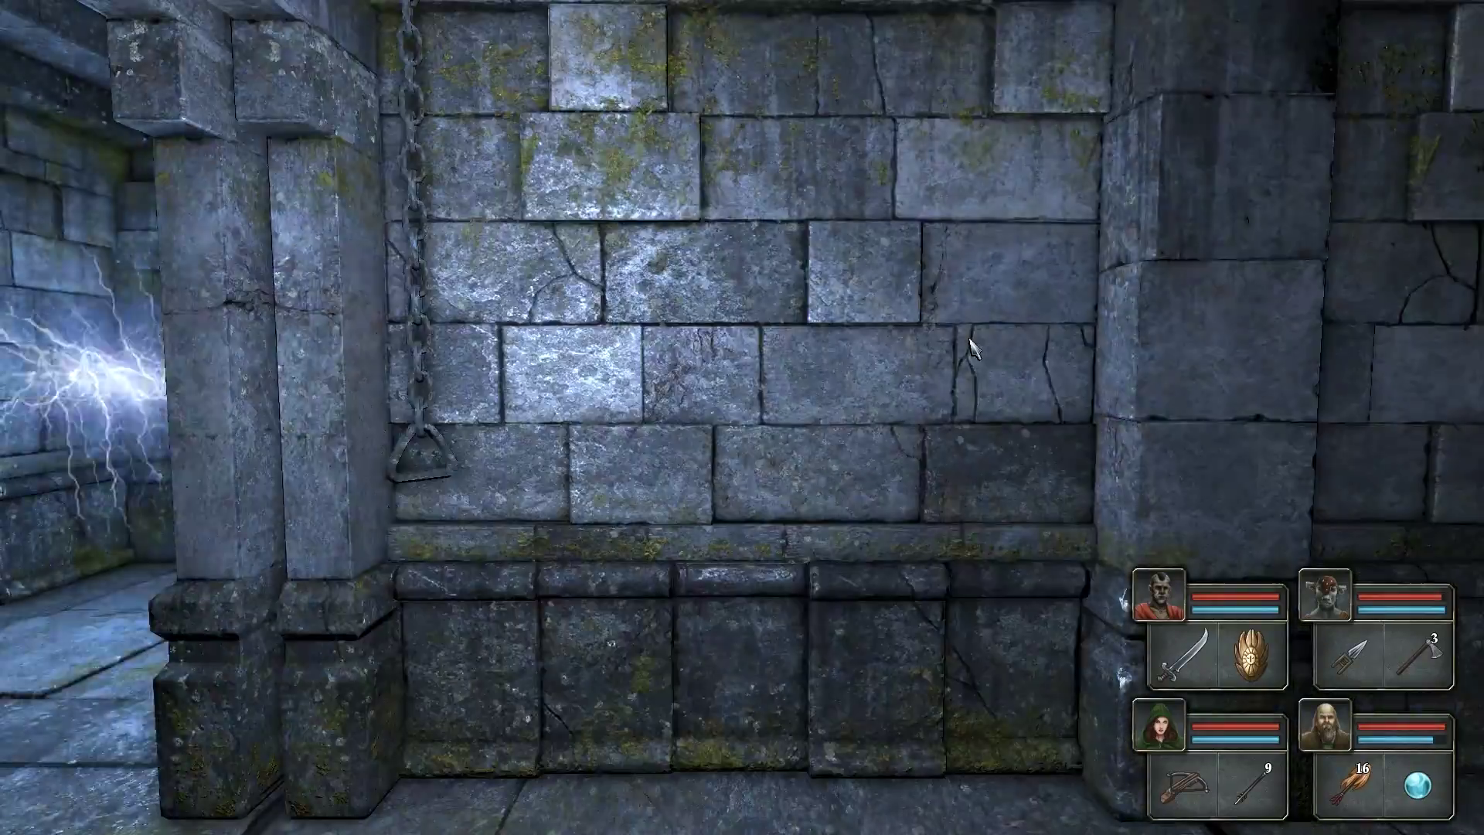
{"action": "key", "text": "q"}
- Head down the dark corridor and inspect the room's stone walls
{"action": "key", "text": "w"}
{"action": "key", "text": "q"}
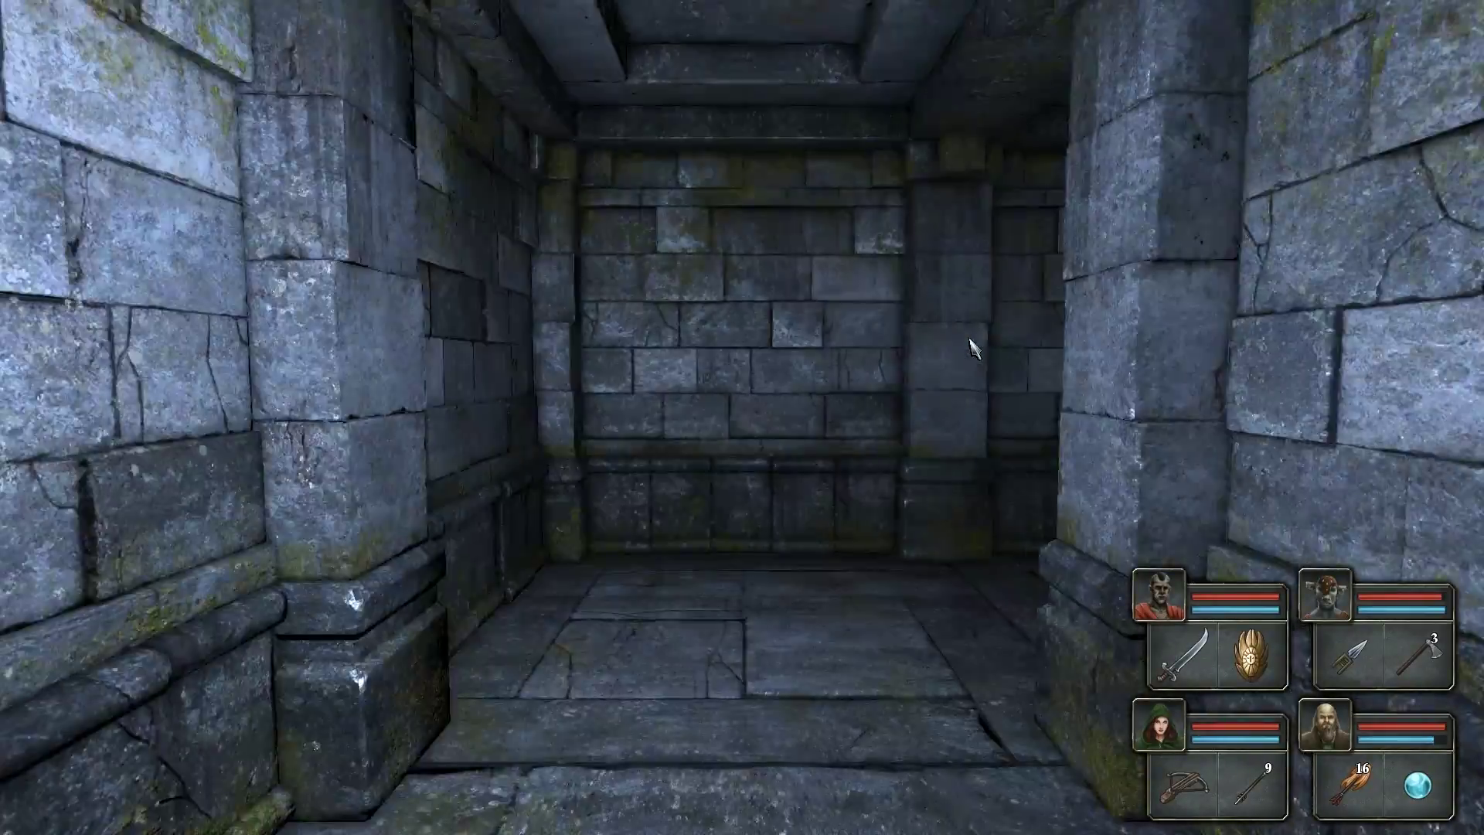
{"action": "key", "text": "w"}
{"action": "key", "text": "e"}
{"action": "key", "text": "w"}
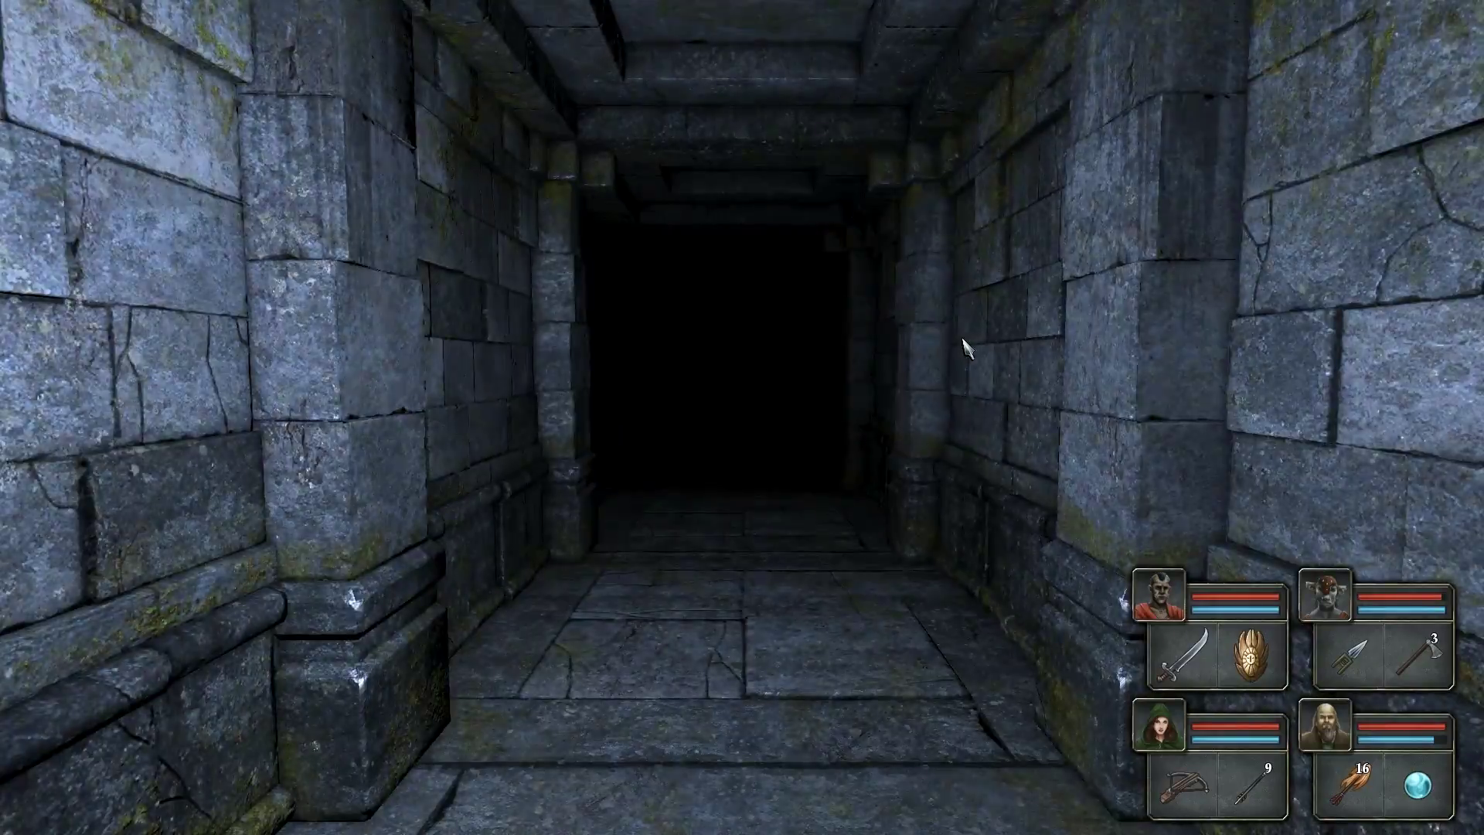
{"action": "key", "text": "q"}
{"action": "key", "text": "w"}
{"action": "key", "text": "d"}
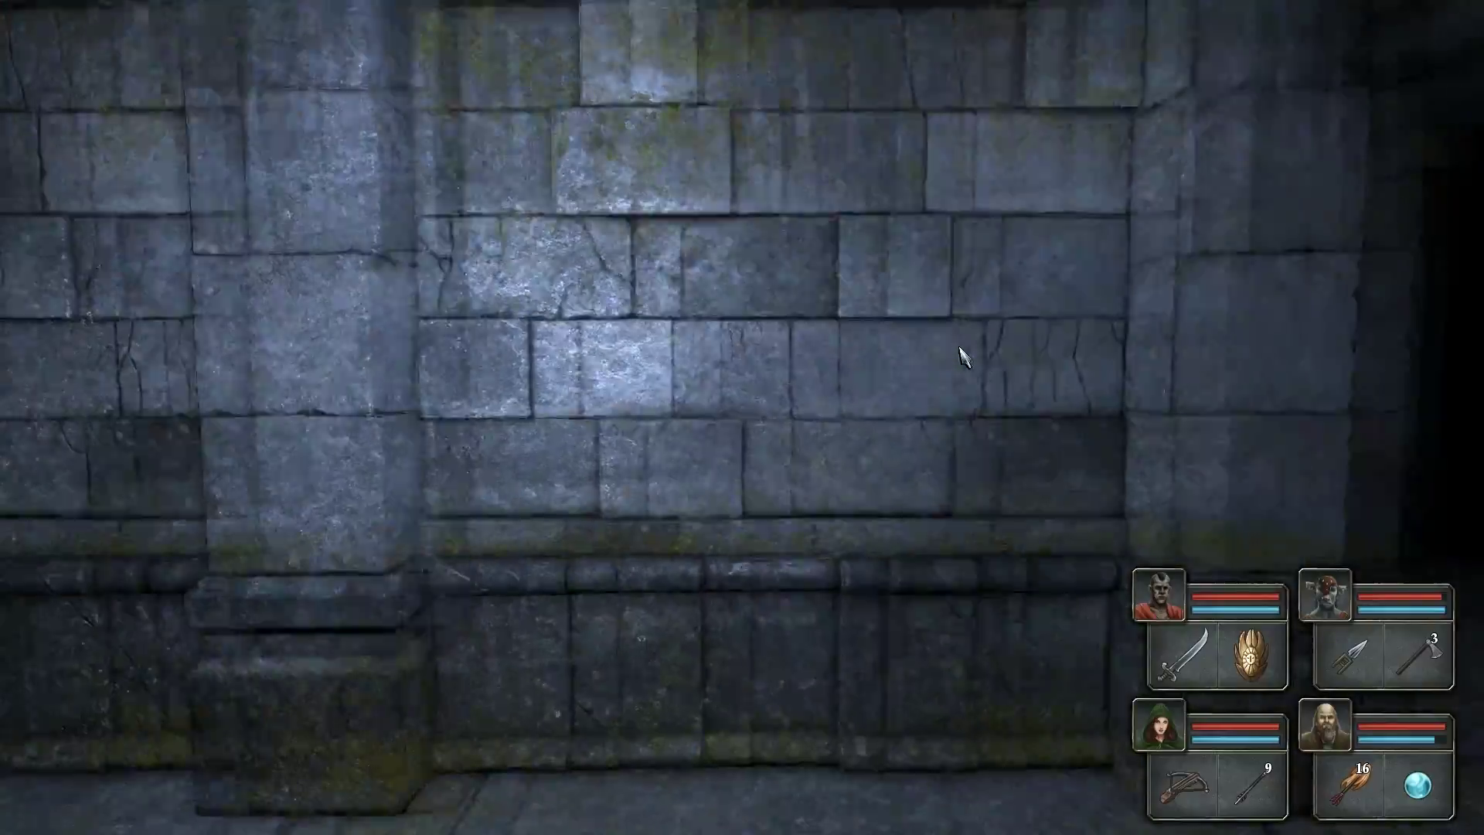
{"action": "key", "text": "a"}
{"action": "key", "text": "d"}
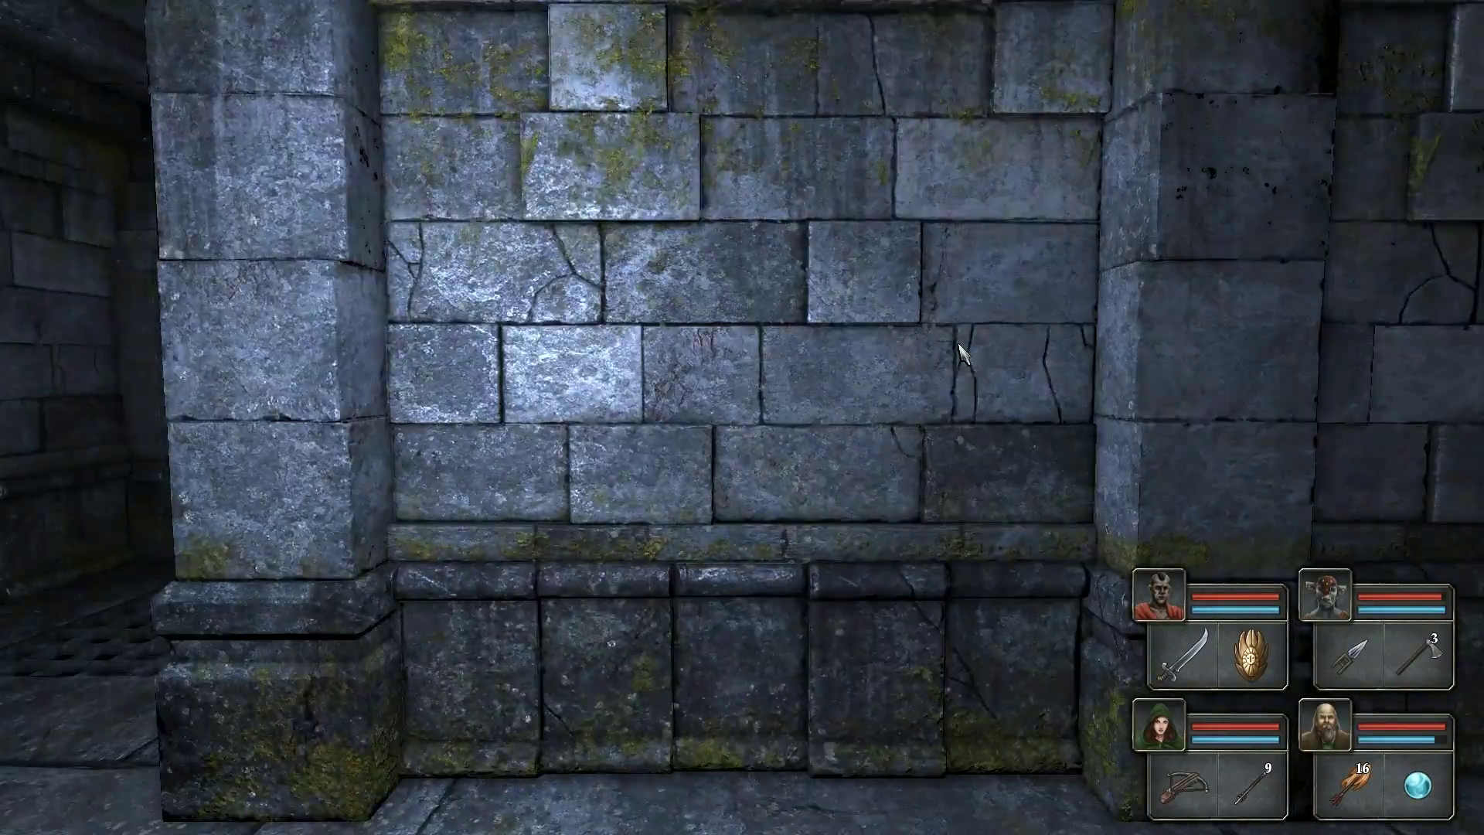
{"action": "key", "text": "q"}
{"action": "key", "text": "w"}
{"action": "key", "text": "w"}
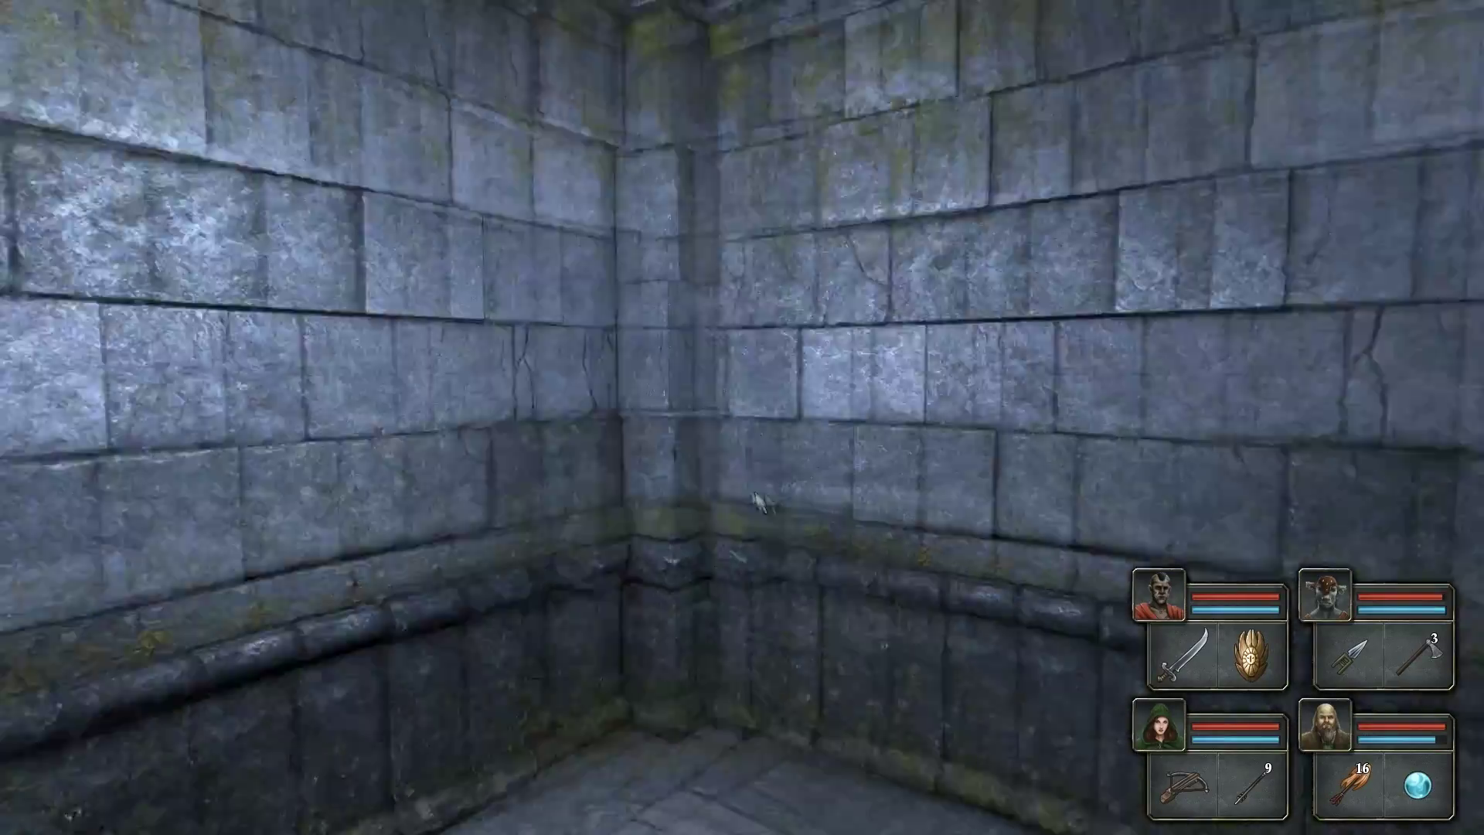
{"action": "key", "text": "s"}
{"action": "key", "text": "s"}
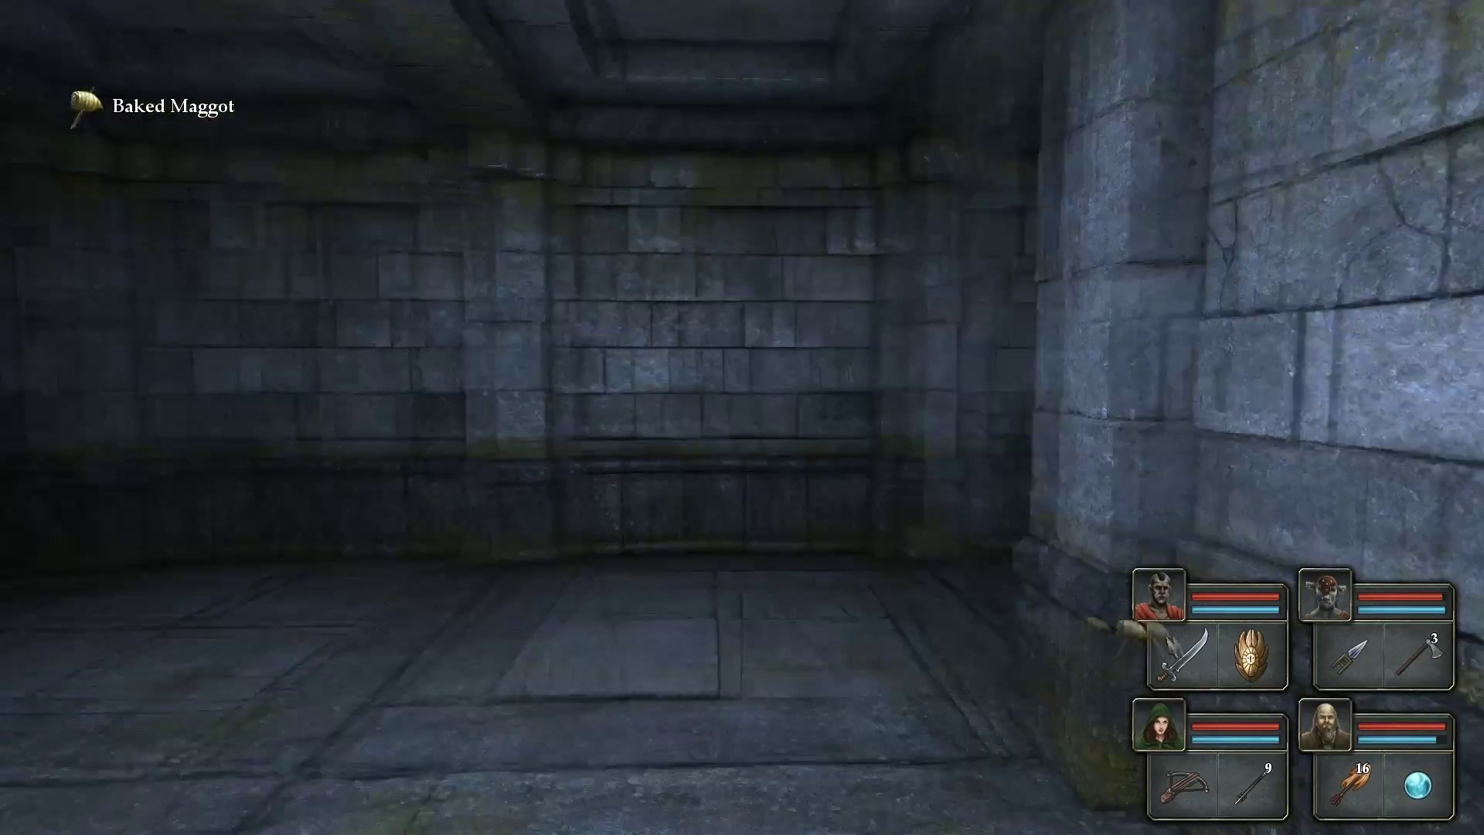
- Walk toward the wooden-door corridor and turn to the dark side passage
{"action": "key", "text": "w"}
{"action": "key", "text": "e"}
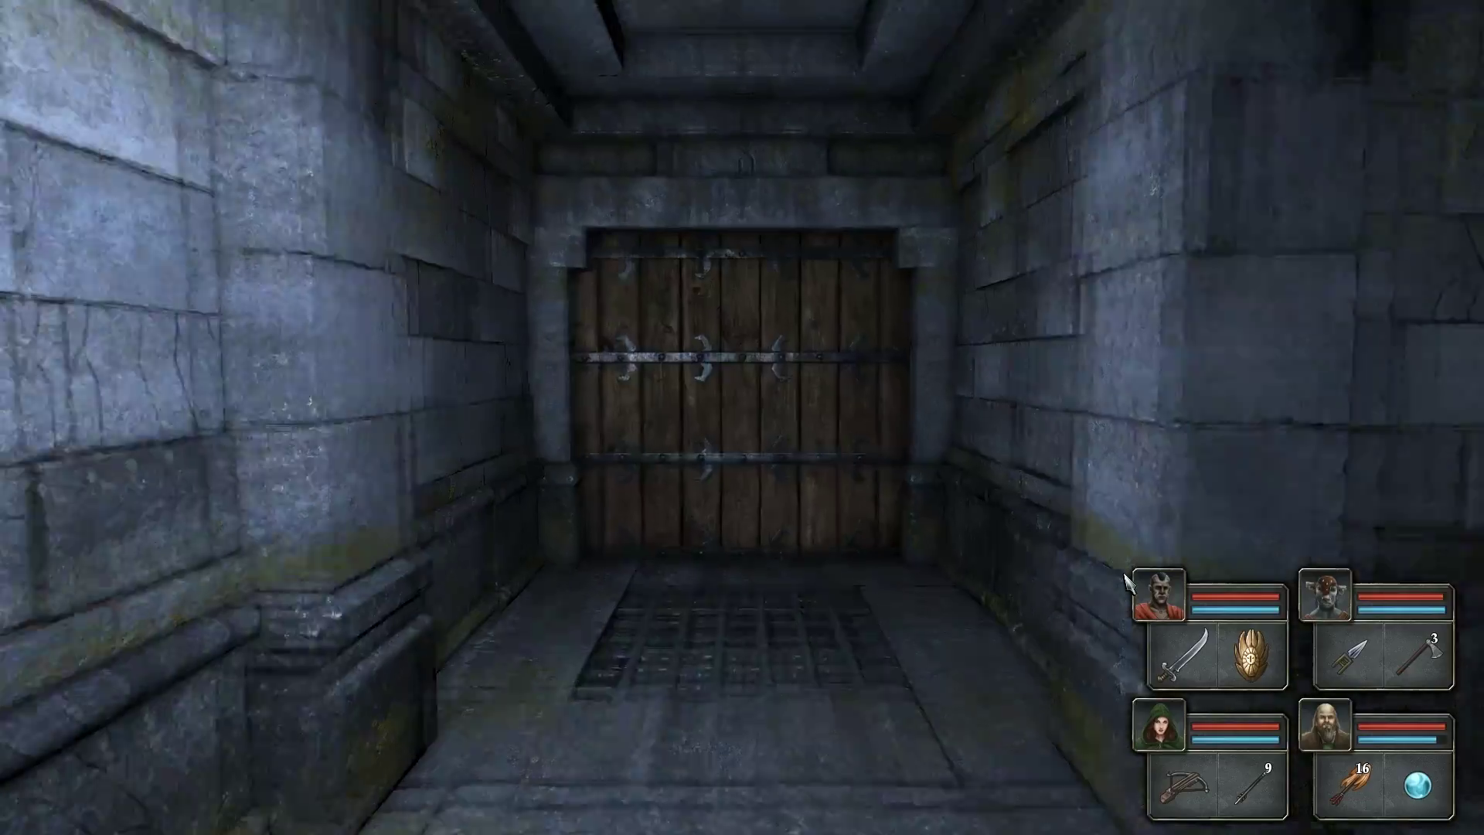
{"action": "key", "text": "w"}
{"action": "key", "text": "e"}
{"action": "key", "text": "e"}
{"action": "key", "text": "e"}
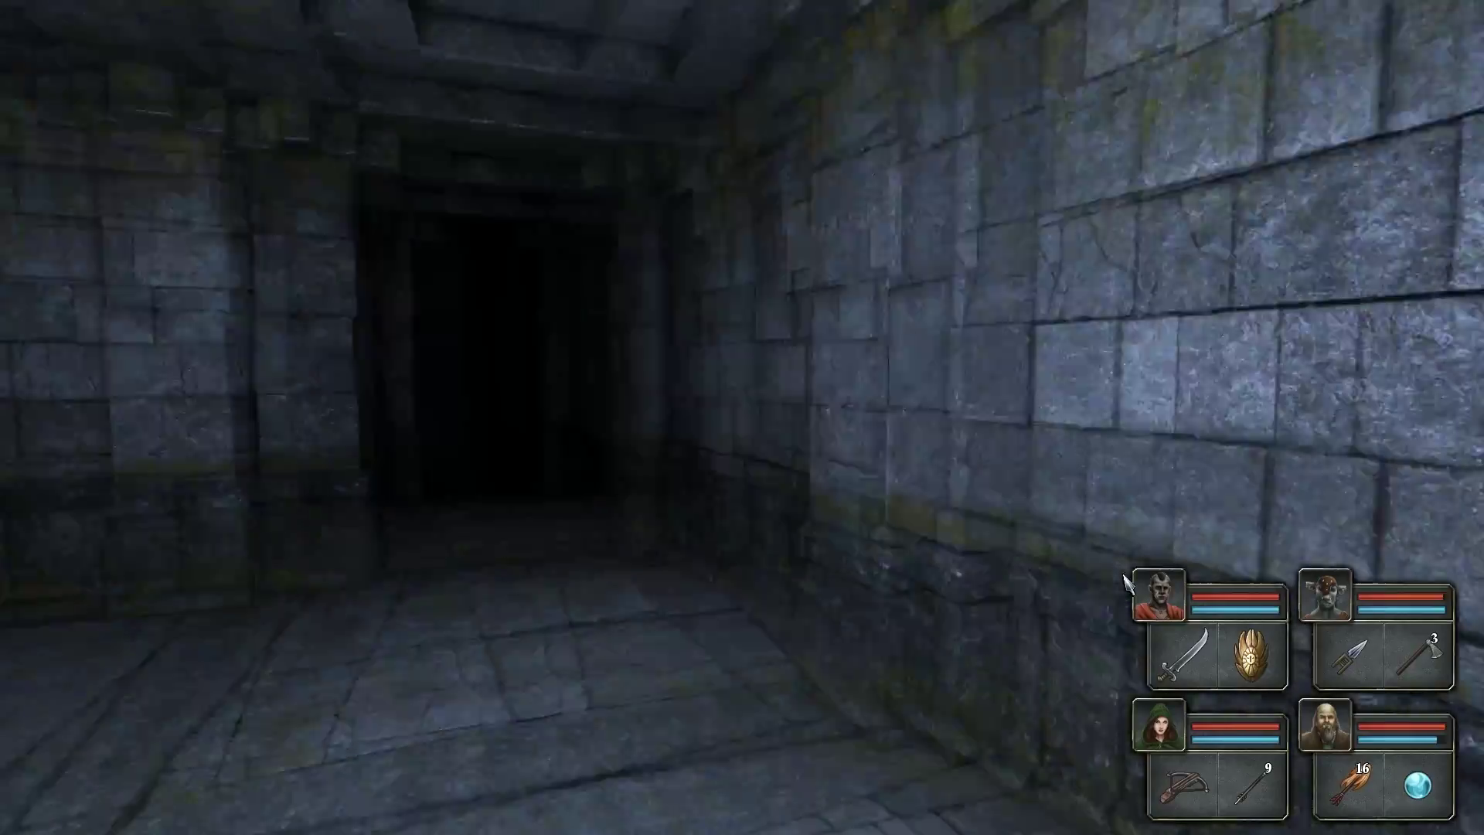
{"action": "key", "text": "e"}
{"action": "key", "text": "e"}
{"action": "key", "text": "q"}
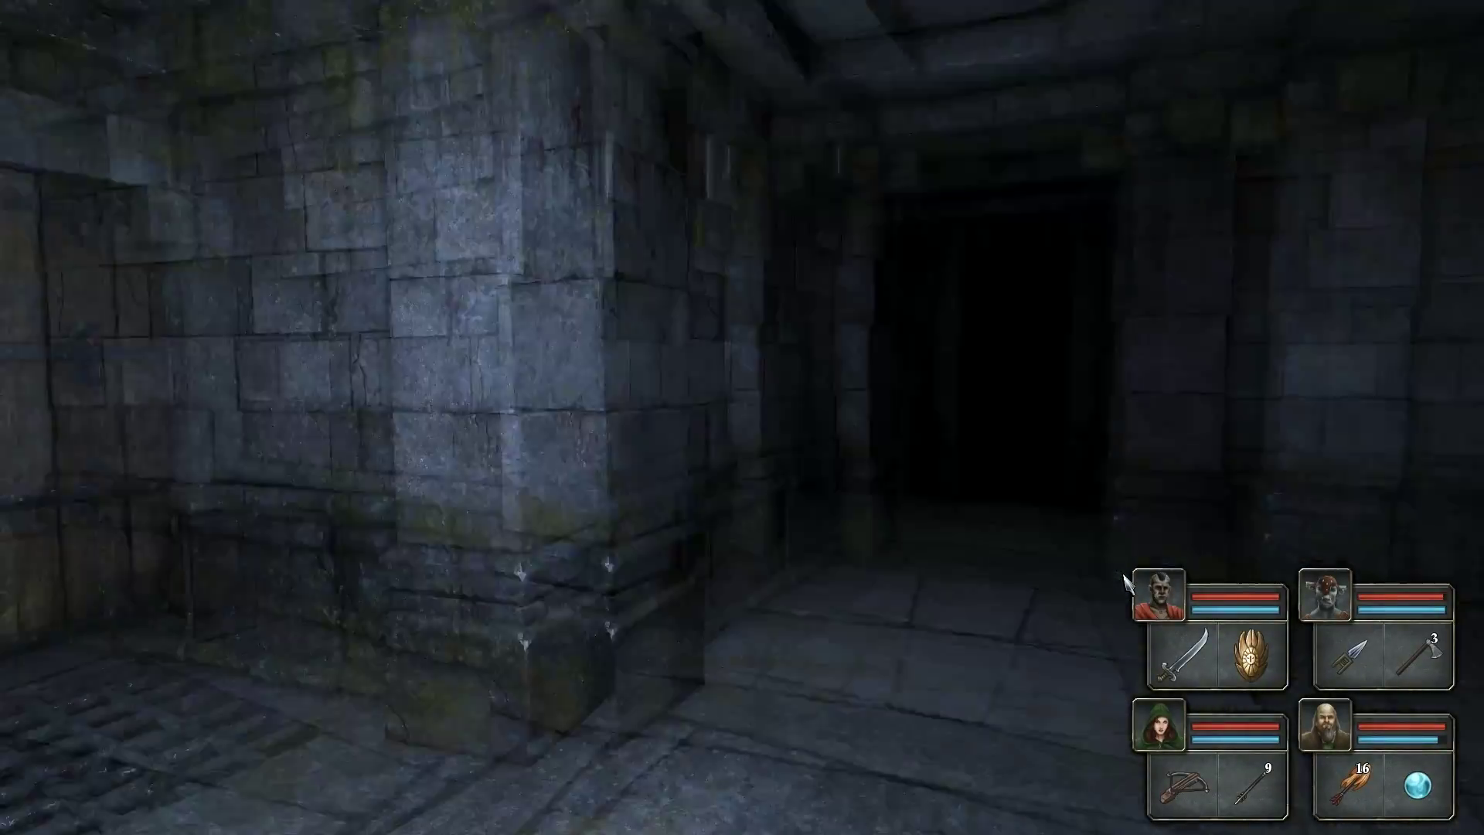
{"action": "key", "text": "w"}
{"action": "key", "text": "q"}
{"action": "key", "text": "e"}
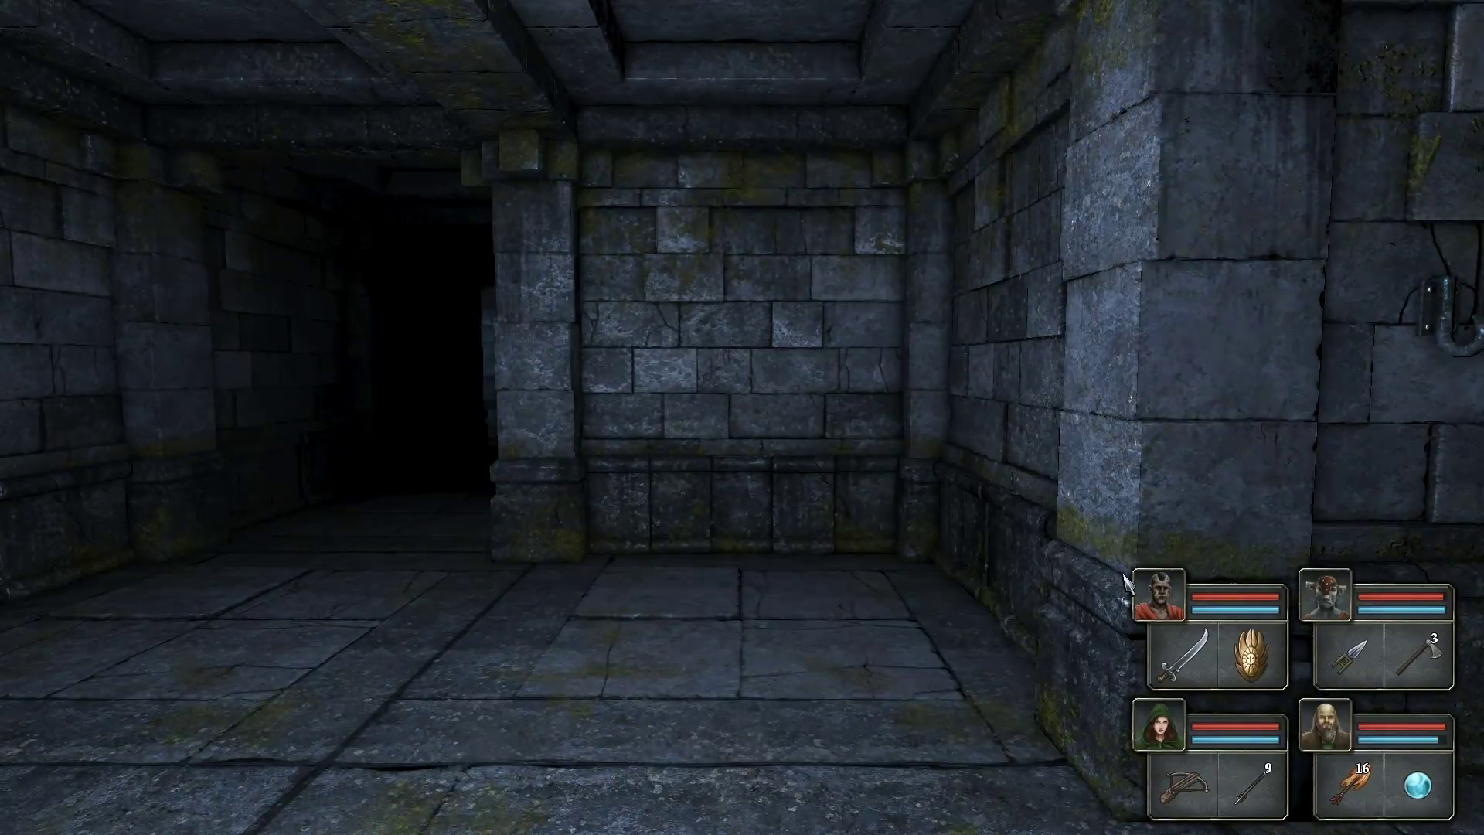
- Approach the wooden door, back away, and continue down the dark passage
{"action": "key", "text": "q"}
{"action": "key", "text": "w"}
{"action": "key", "text": "q"}
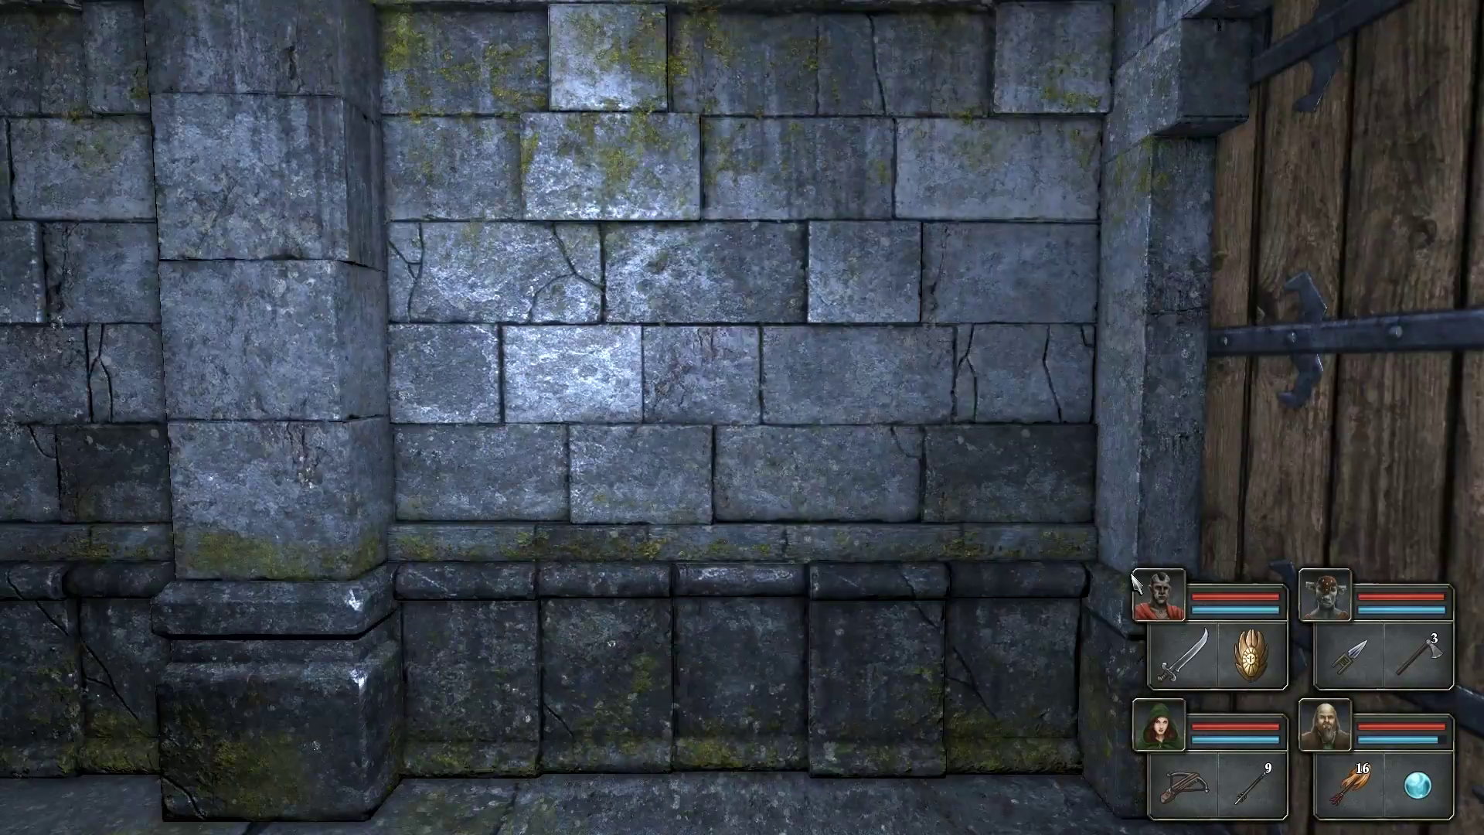
{"action": "key", "text": "e"}
{"action": "key", "text": "q"}
{"action": "key", "text": "e"}
{"action": "key", "text": "s"}
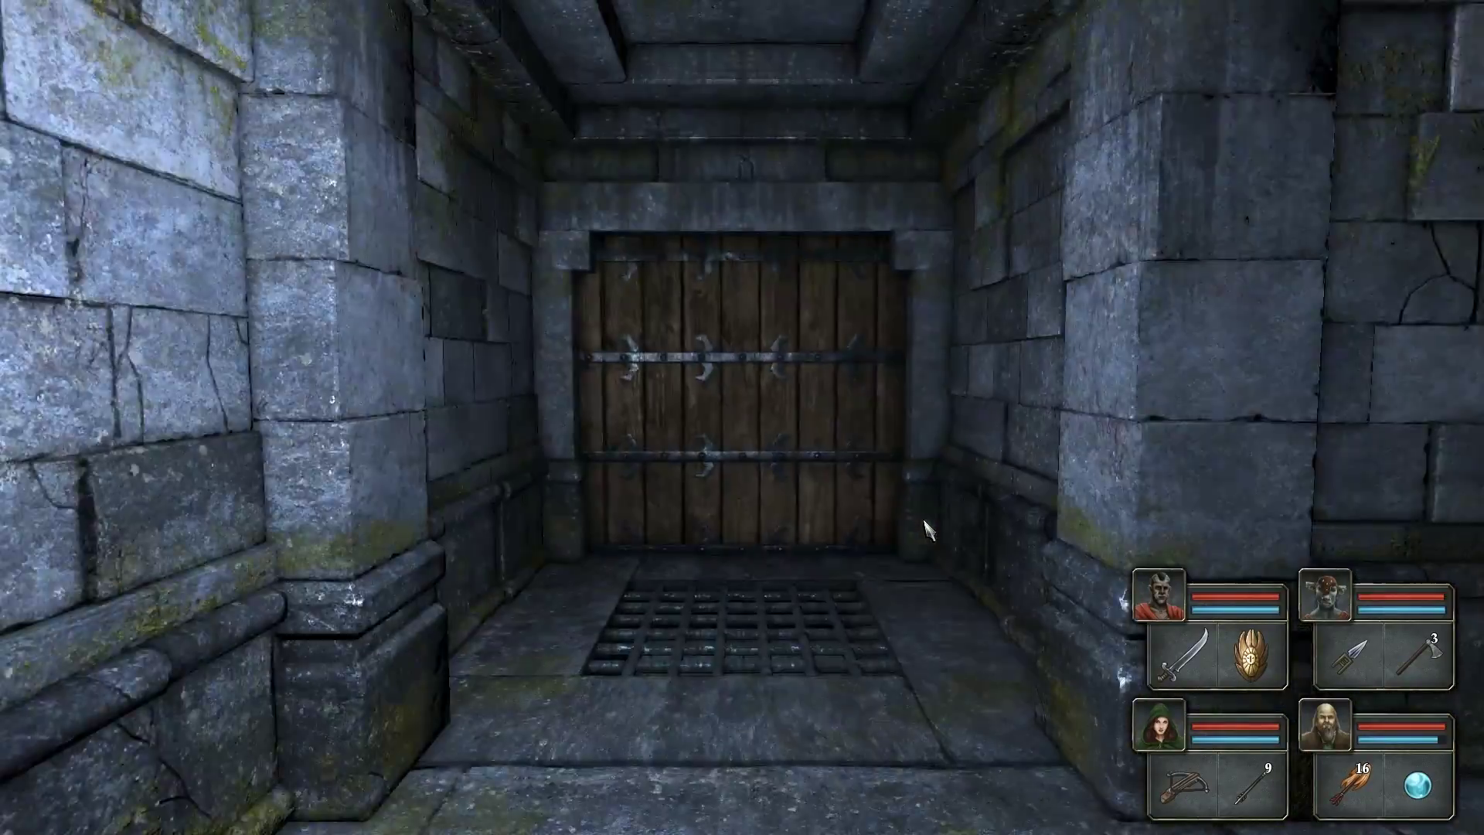
{"action": "key", "text": "q"}
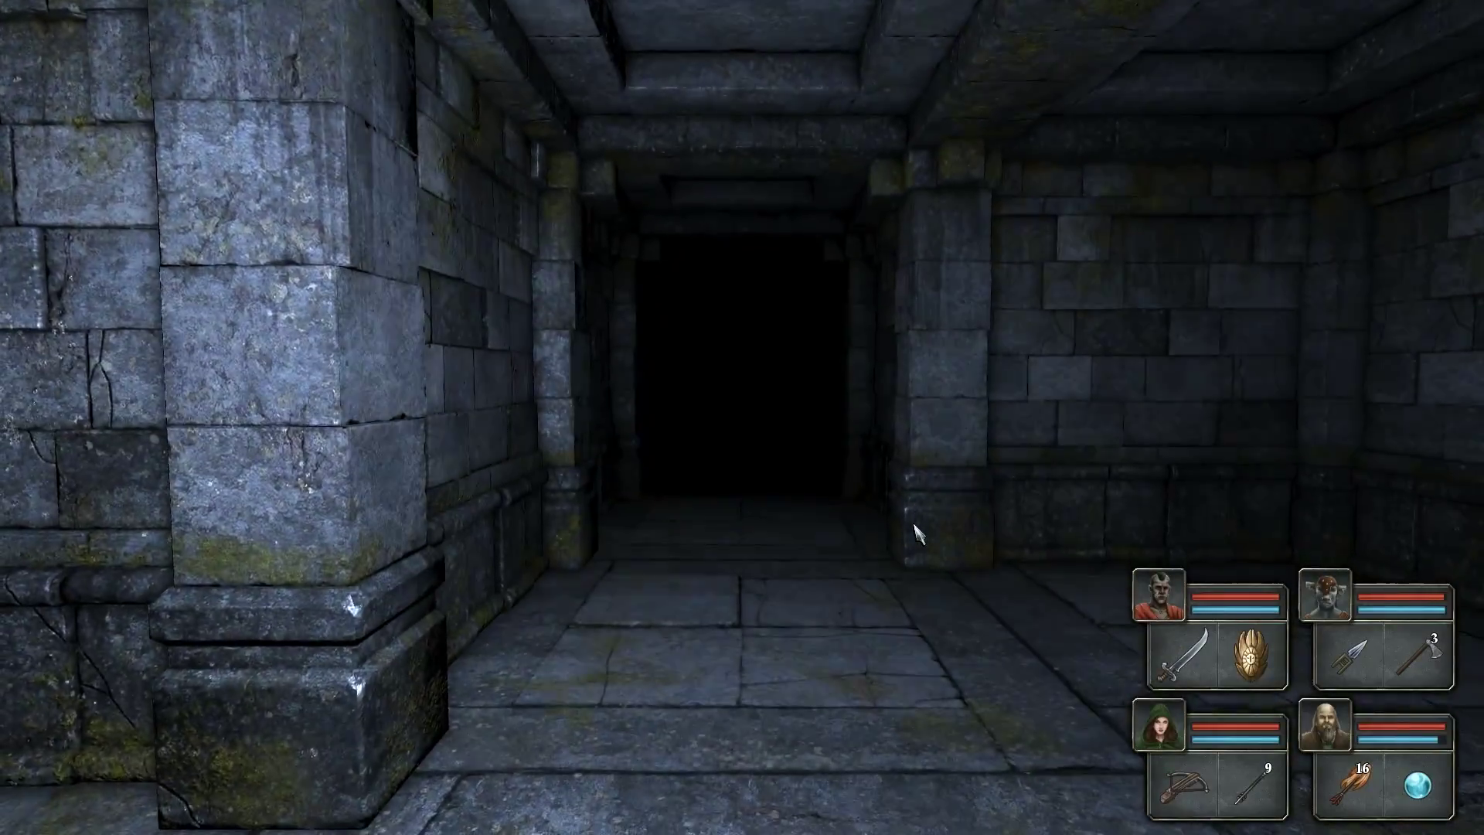
{"action": "key", "text": "d"}
{"action": "key", "text": "w"}
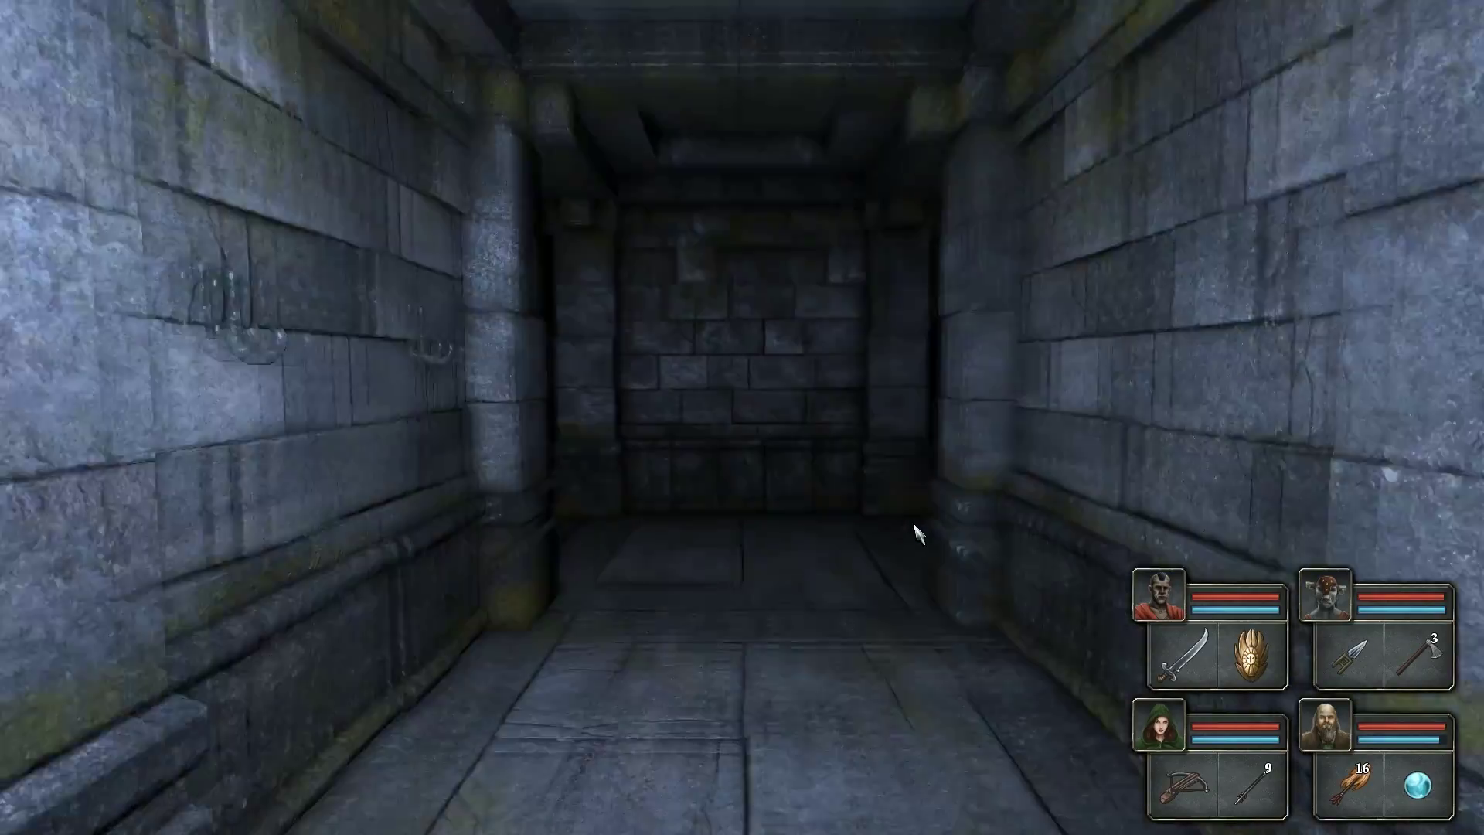
{"action": "key", "text": "w"}
{"action": "key", "text": "w"}
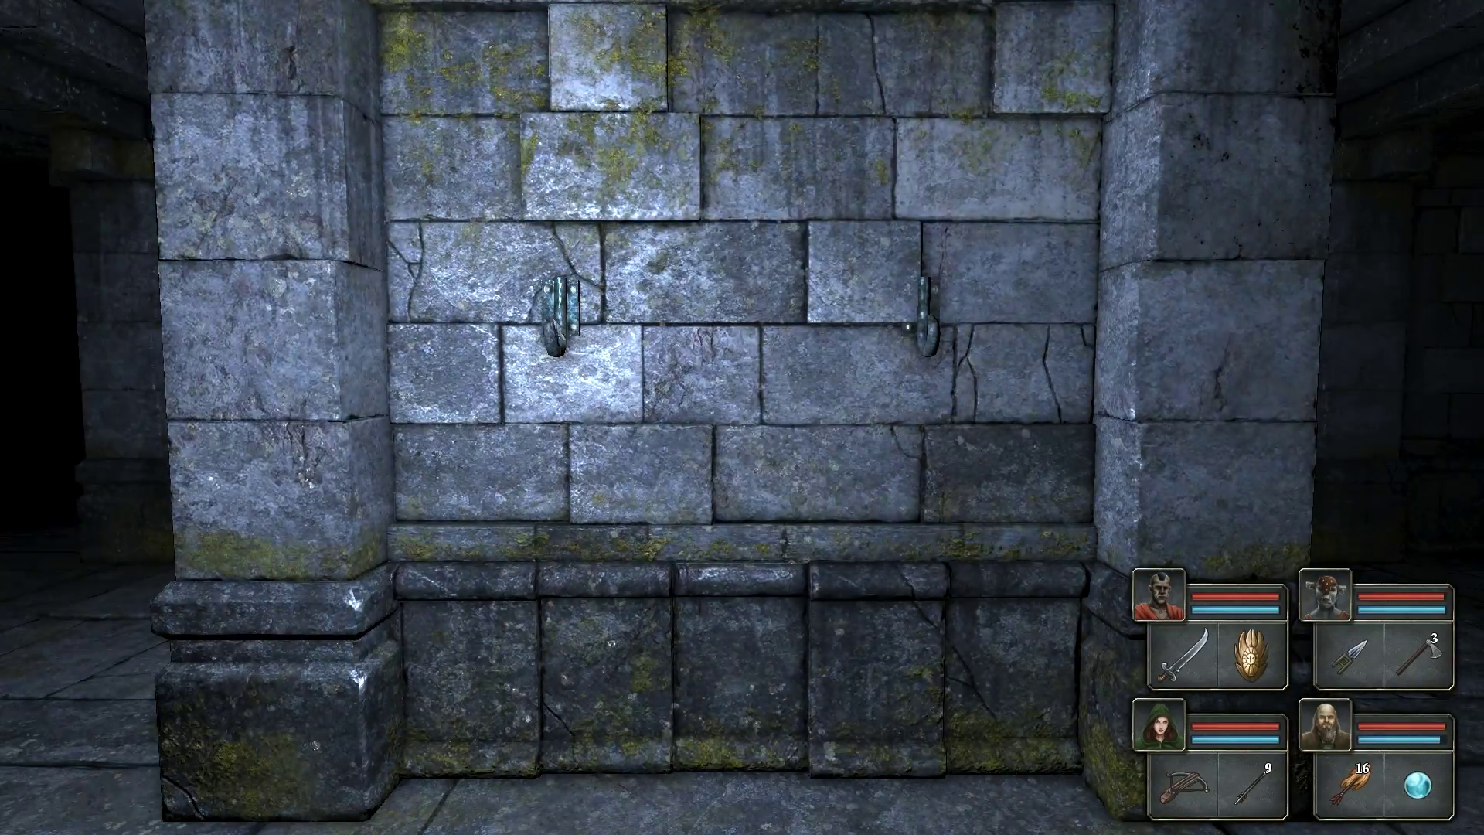
- Inspect the sconce and pillared walls, then advance into the dark corridor
{"action": "key", "text": "q"}
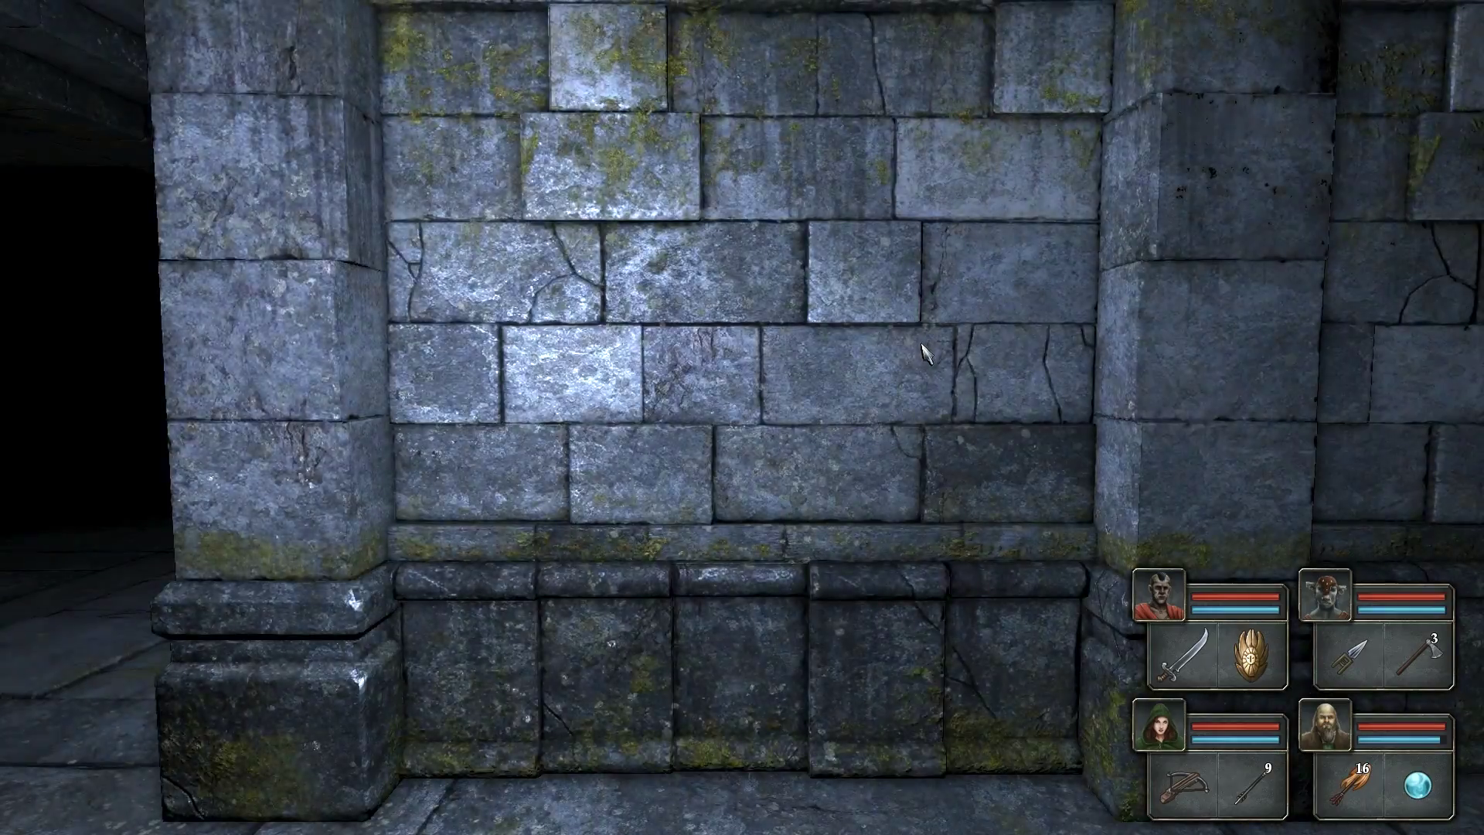
{"action": "key", "text": "w"}
{"action": "key", "text": "d"}
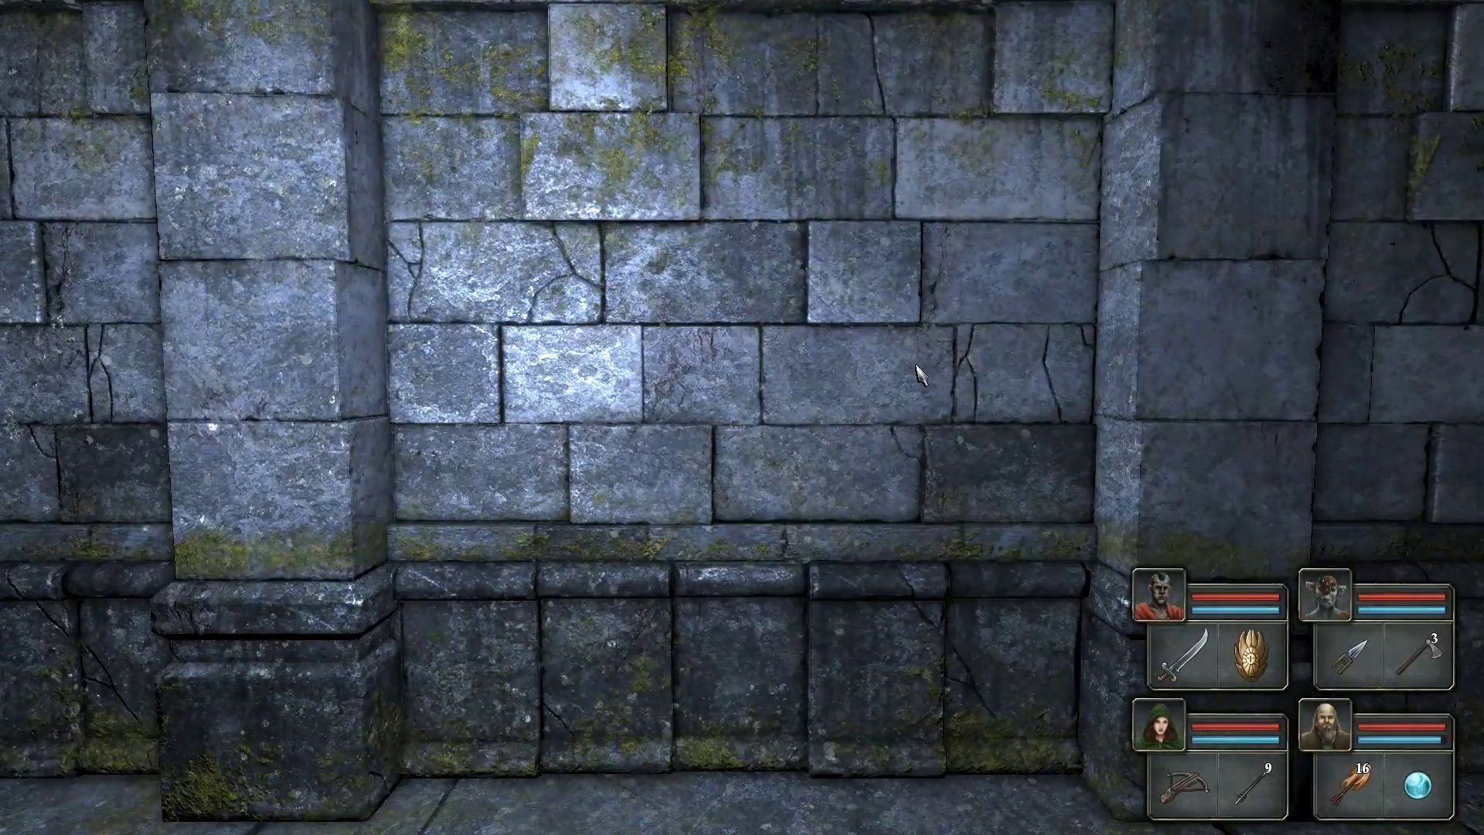
{"action": "key", "text": "q"}
{"action": "key", "text": "q"}
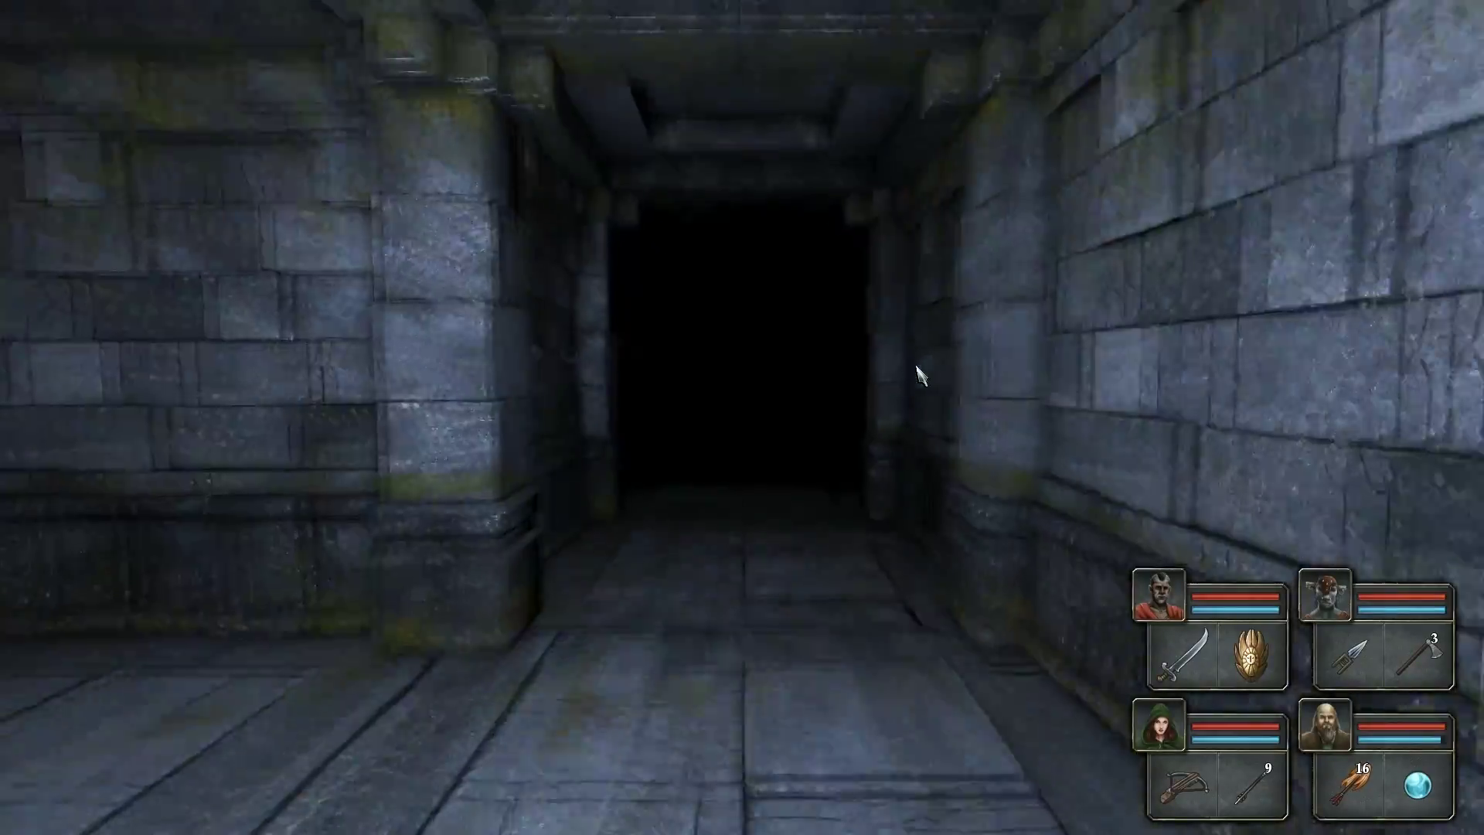
{"action": "key", "text": "w"}
{"action": "key", "text": "e"}
{"action": "key", "text": "q"}
- Check the Vault map, then step into the alcove and pull the wall lever
{"action": "key", "text": "Tab"}
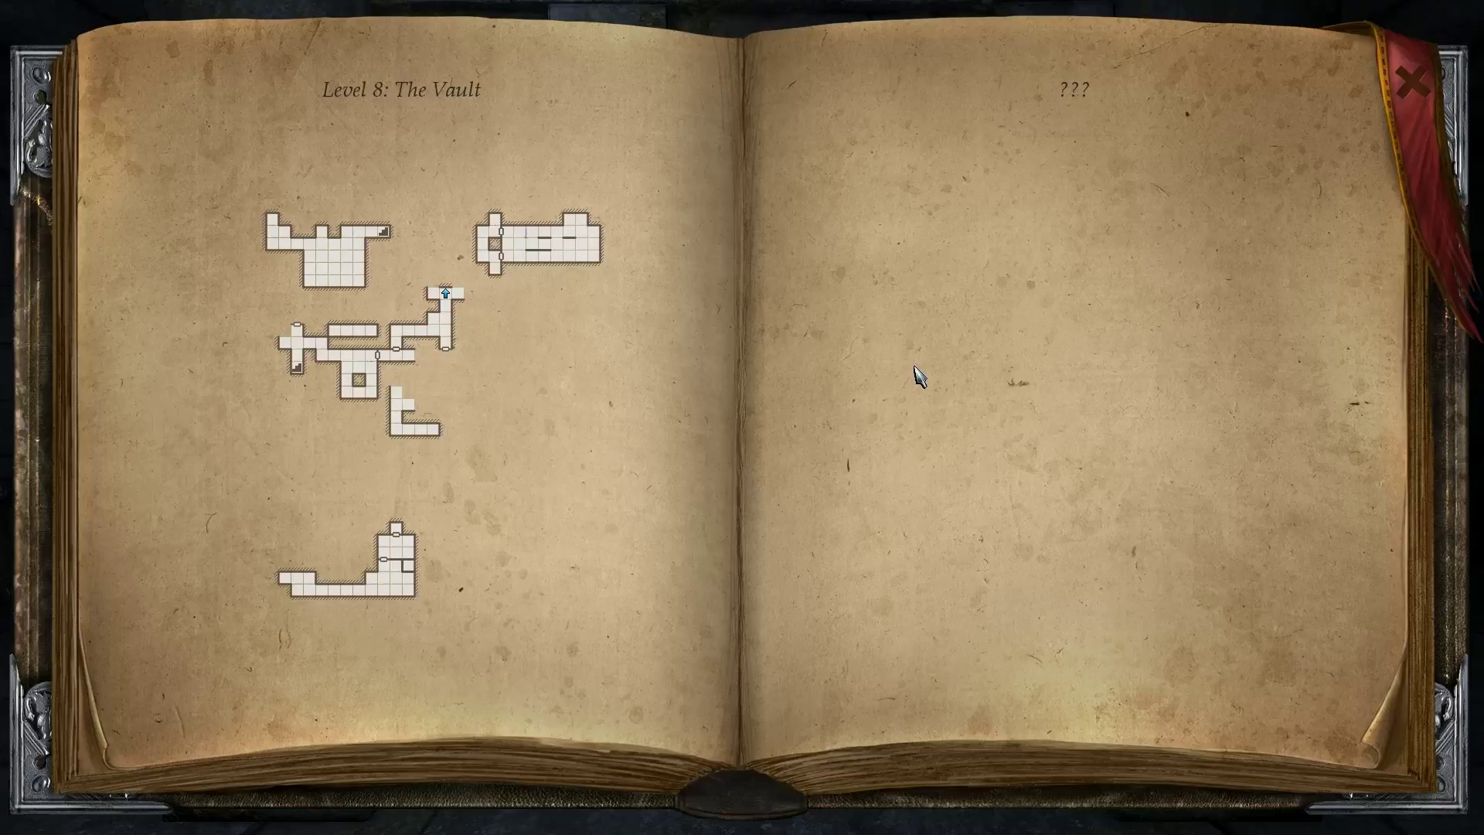
{"action": "key", "text": "Tab"}
{"action": "key", "text": "q"}
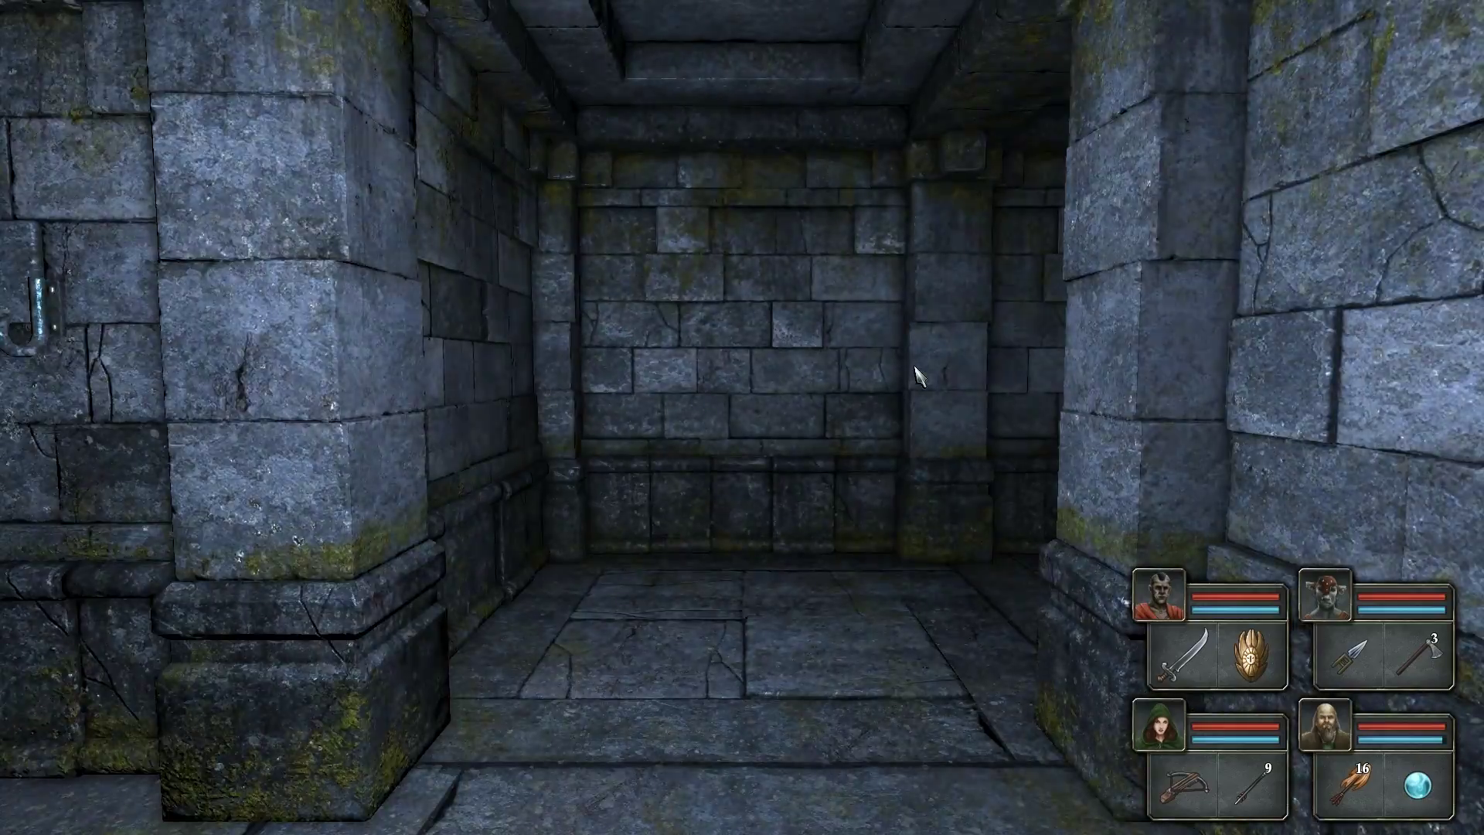
{"action": "key", "text": "w"}
{"action": "key", "text": "d"}
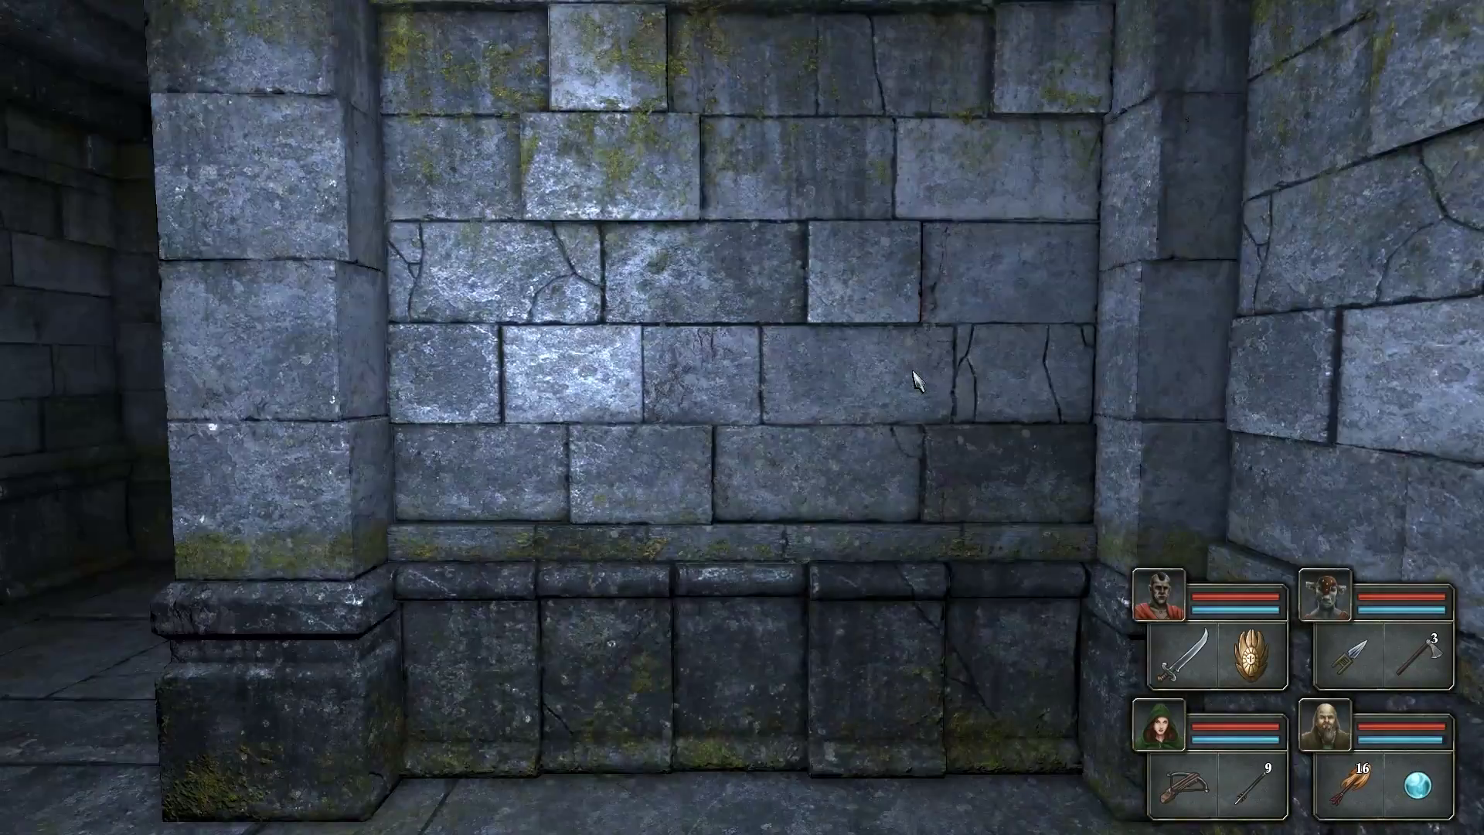
{"action": "key", "text": "q"}
{"action": "key", "text": "w"}
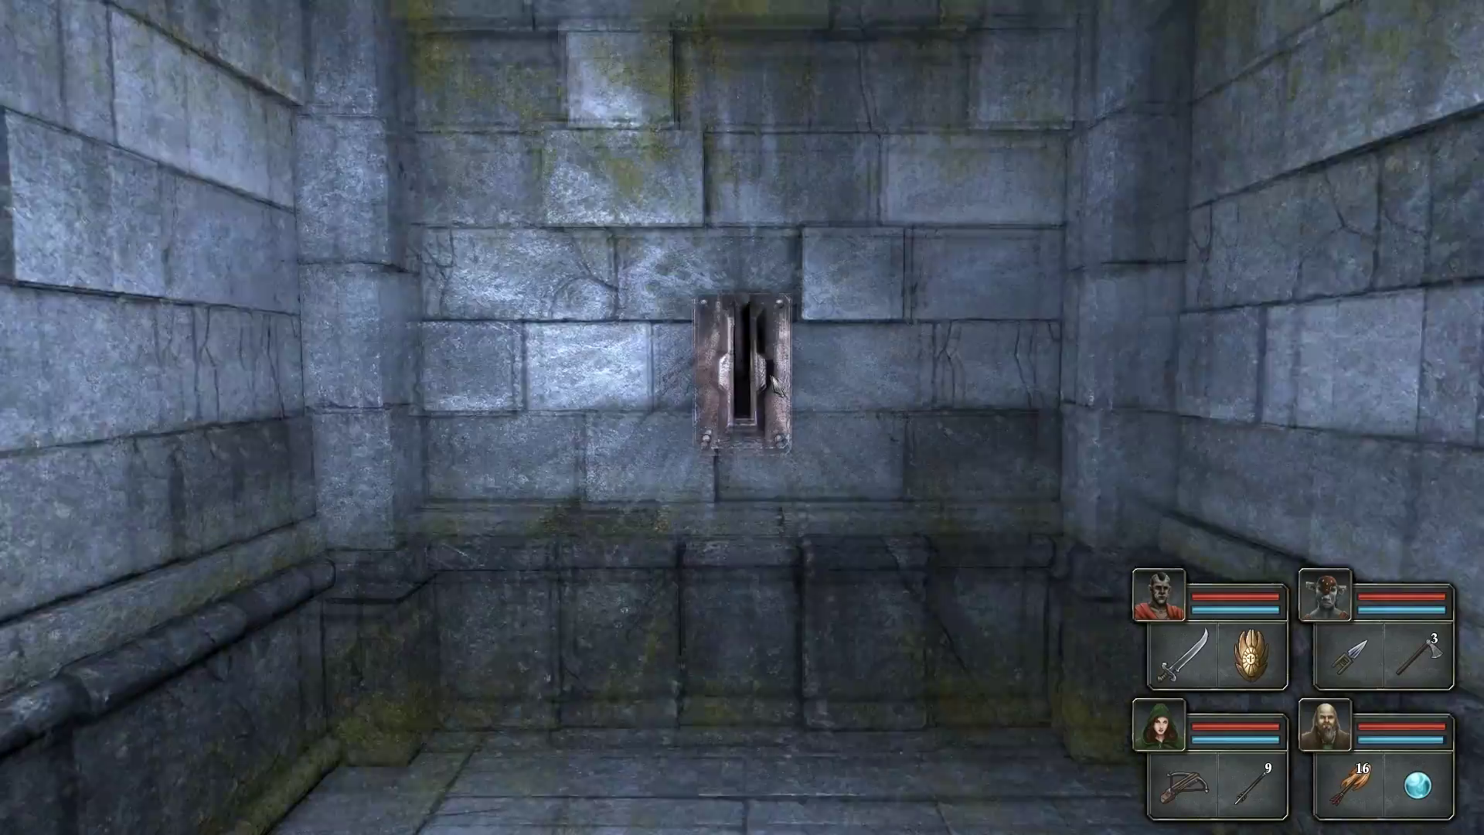
{"action": "left_click", "coordinate": [743, 365]}
- Walk through the newly opened corridor toward the dark passage
{"action": "key", "text": "s"}
{"action": "key", "text": "w"}
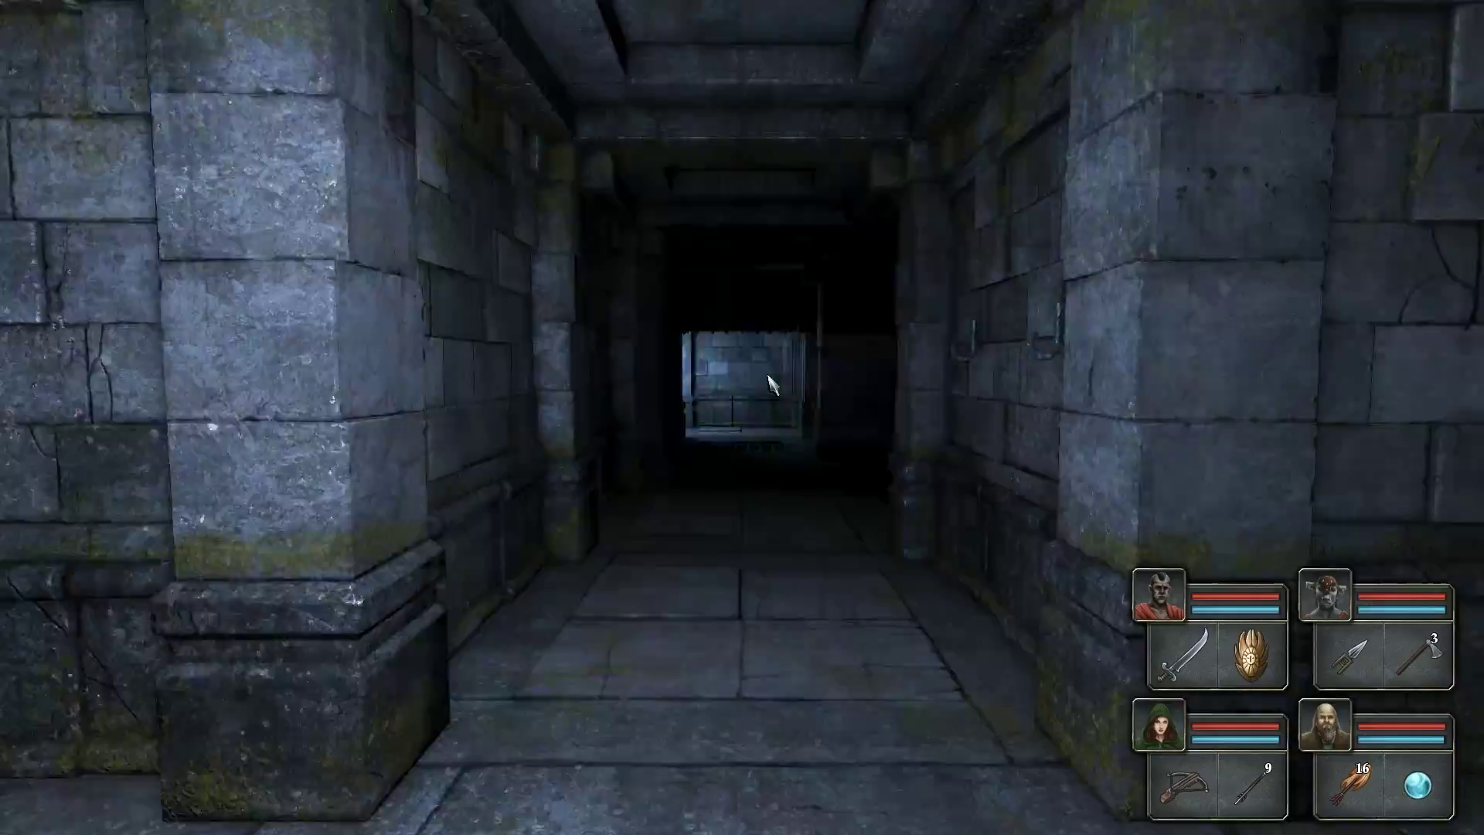
{"action": "key", "text": "w"}
{"action": "key", "text": "w"}
{"action": "key", "text": "w"}
{"action": "key", "text": "e"}
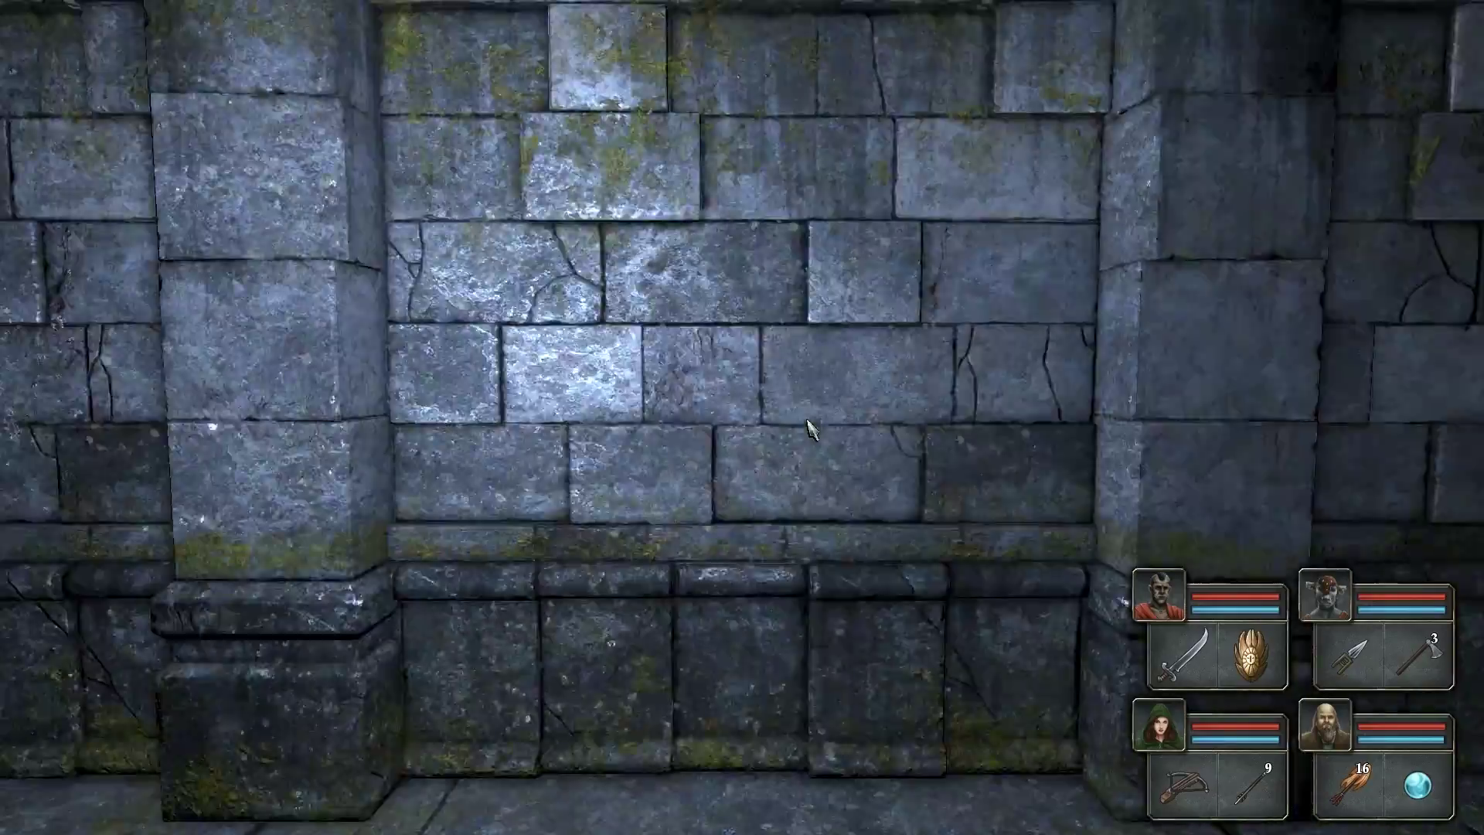
{"action": "key", "text": "e"}
{"action": "key", "text": "w"}
{"action": "key", "text": "w"}
{"action": "key", "text": "q"}
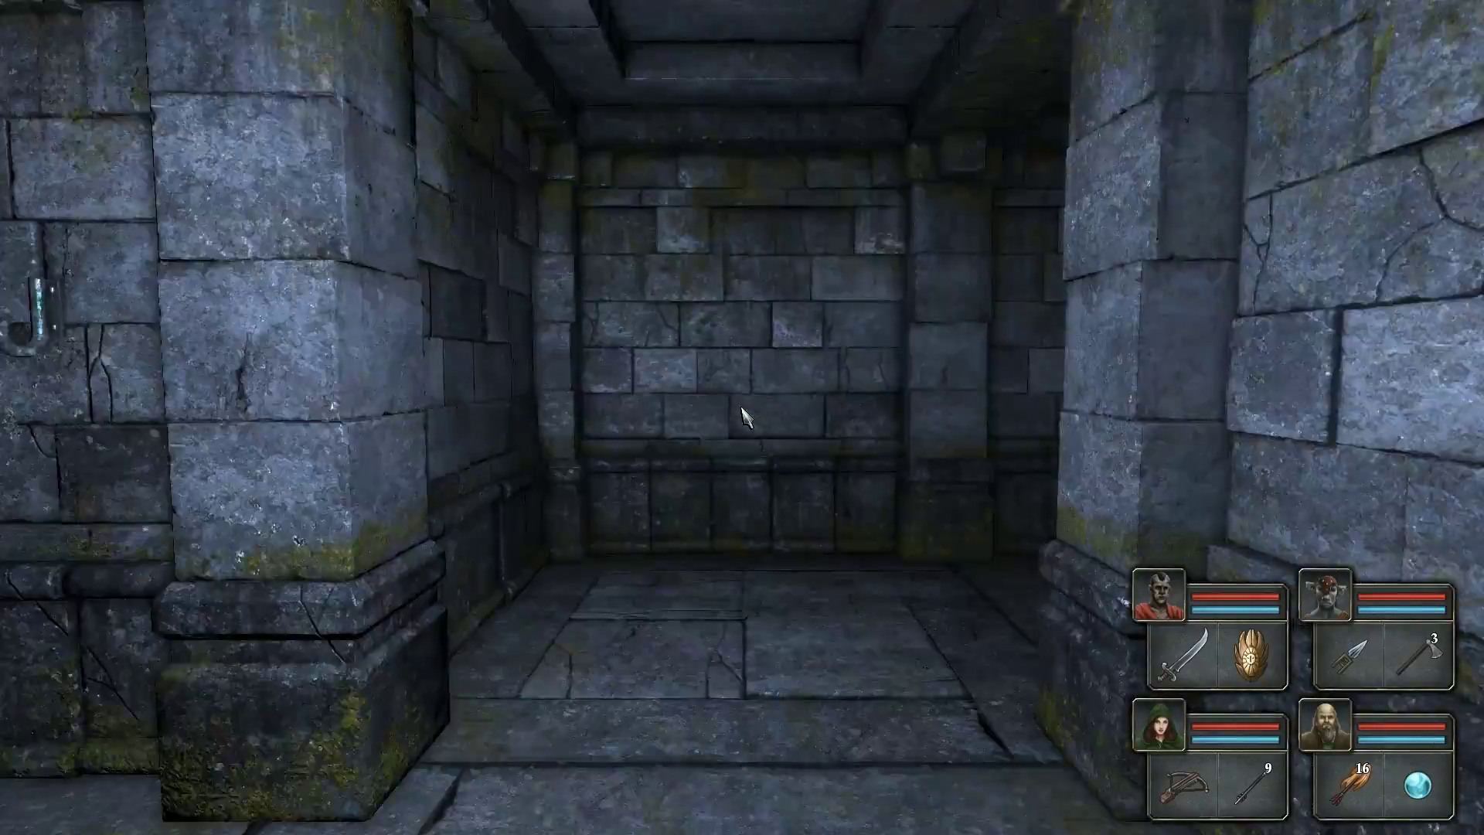
{"action": "key", "text": "w"}
{"action": "key", "text": "s"}
{"action": "key", "text": "e"}
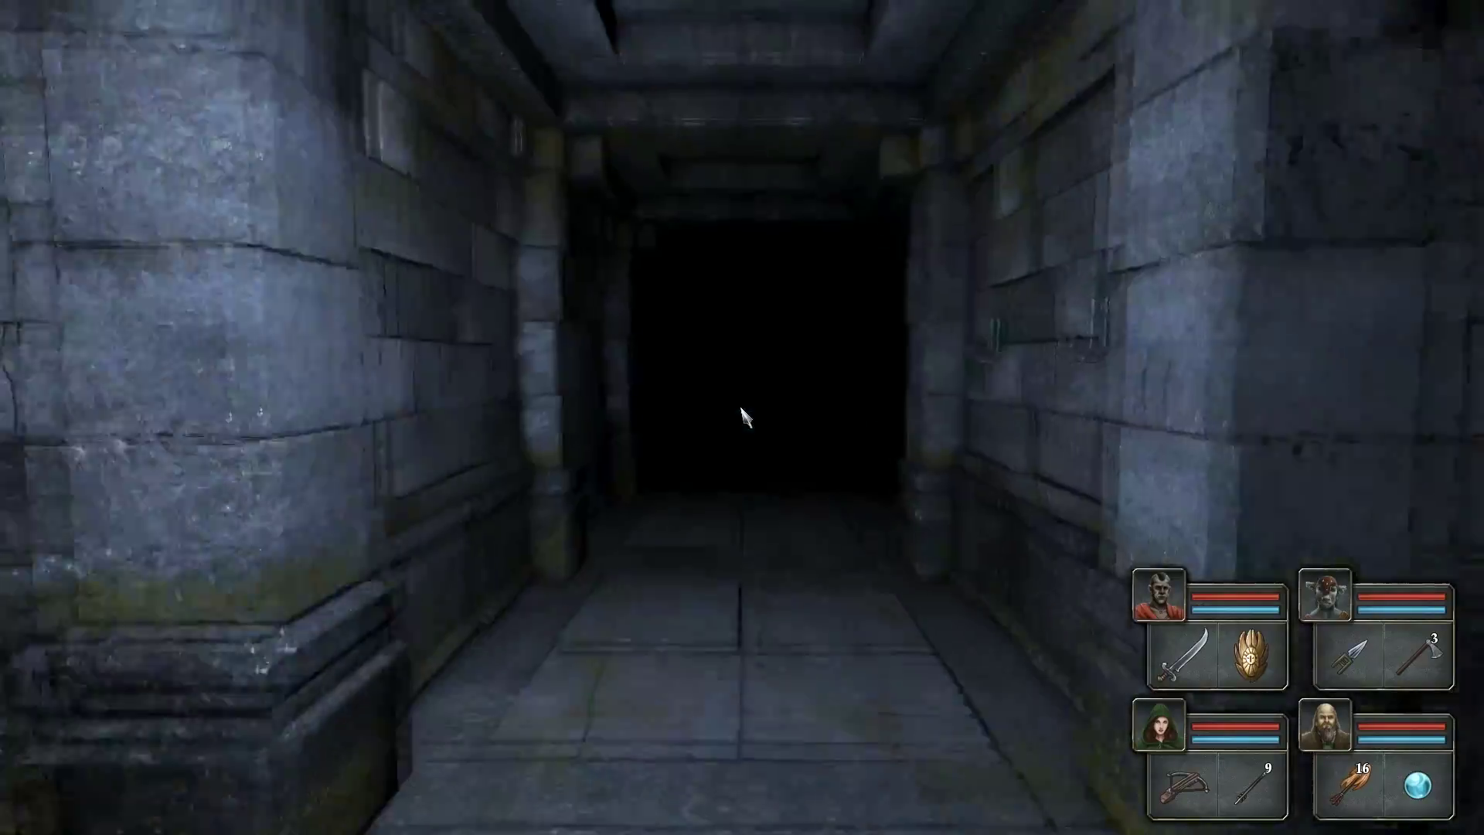
{"action": "key", "text": "w"}
{"action": "key", "text": "w"}
{"action": "key", "text": "w"}
- Look over the adjacent walls and doorway, then advance down the corridor
{"action": "key", "text": "q"}
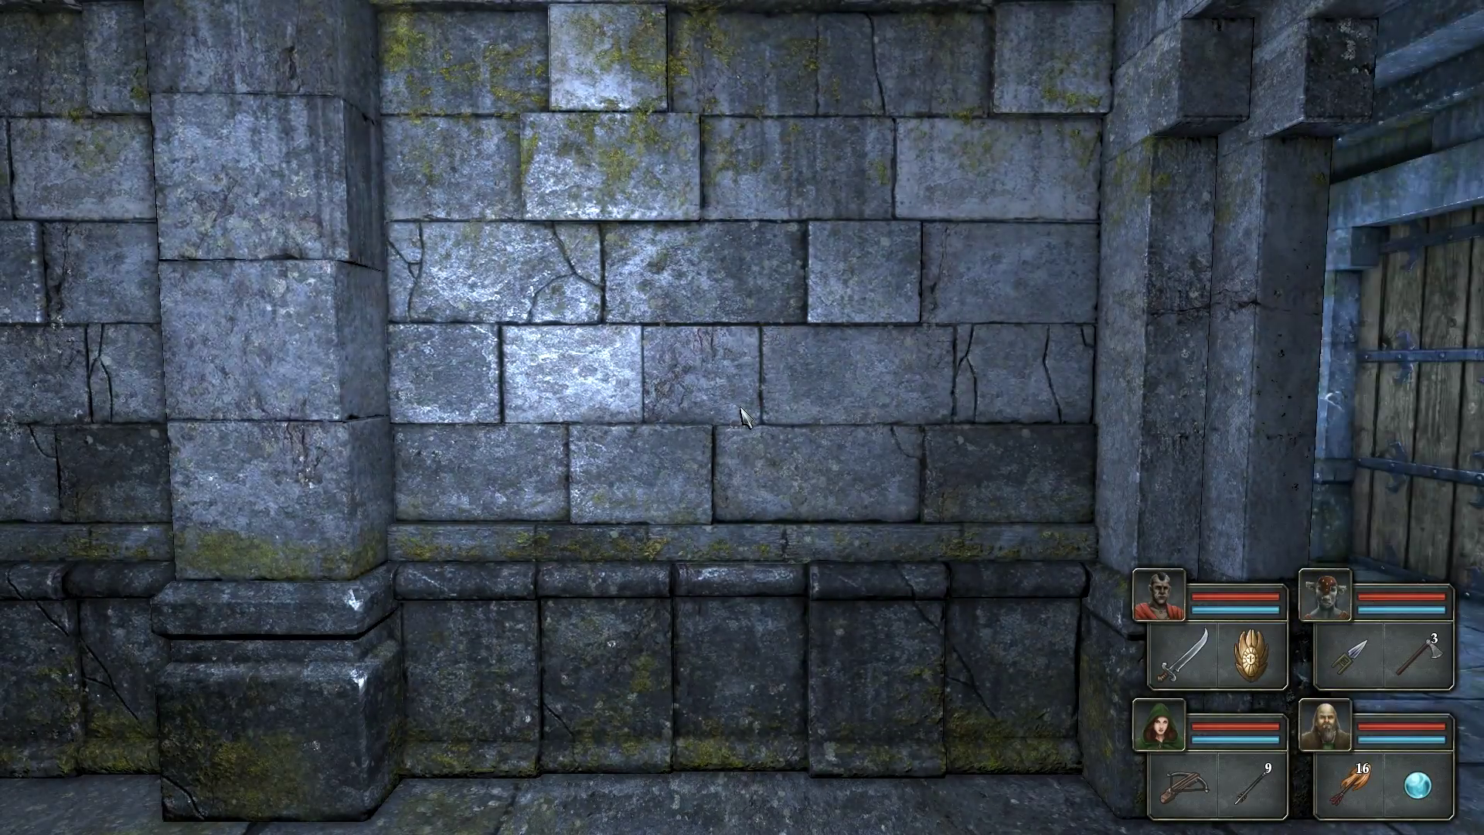
{"action": "key", "text": "e"}
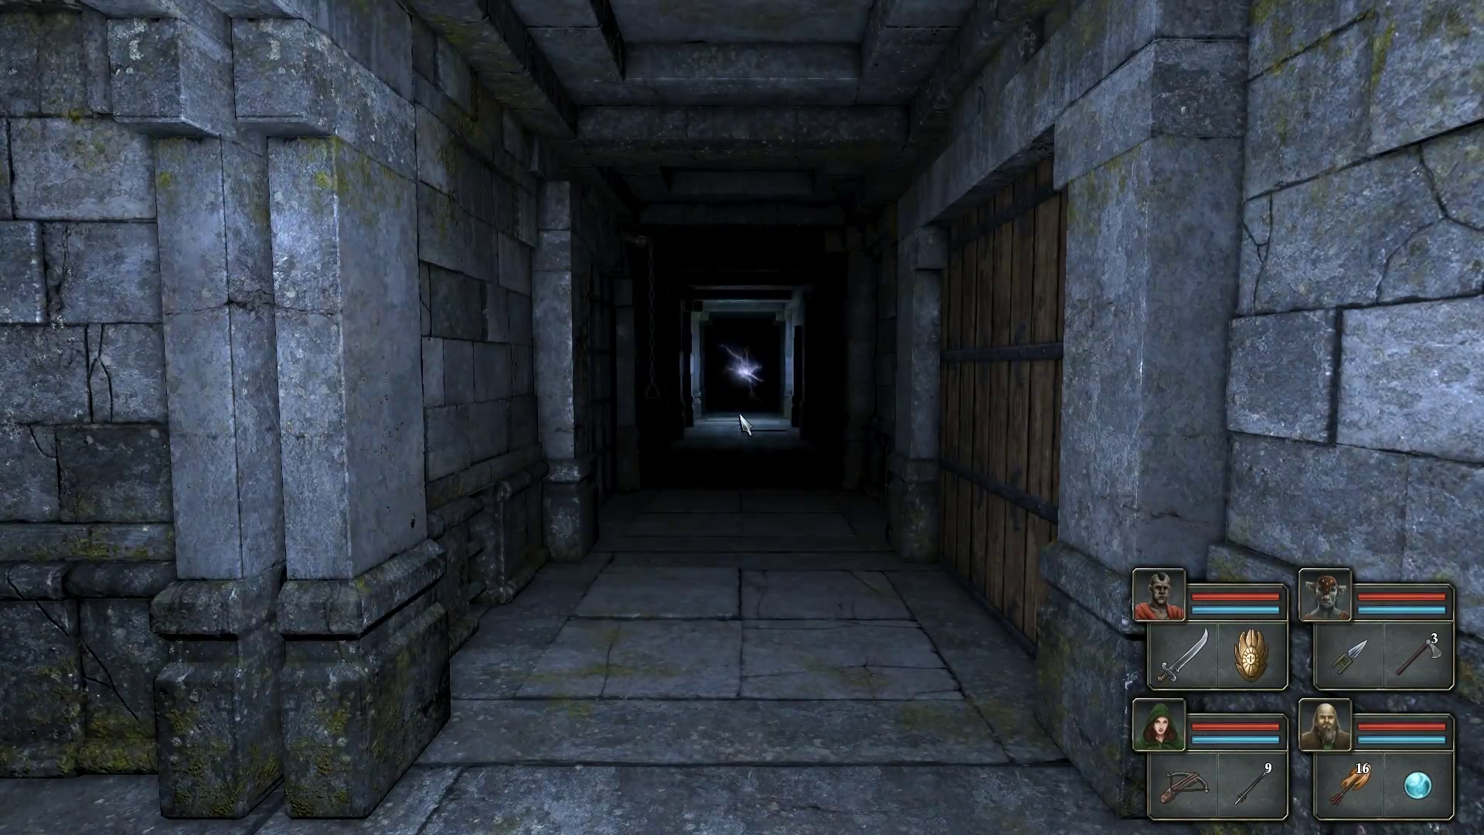
{"action": "key", "text": "q"}
{"action": "key", "text": "e"}
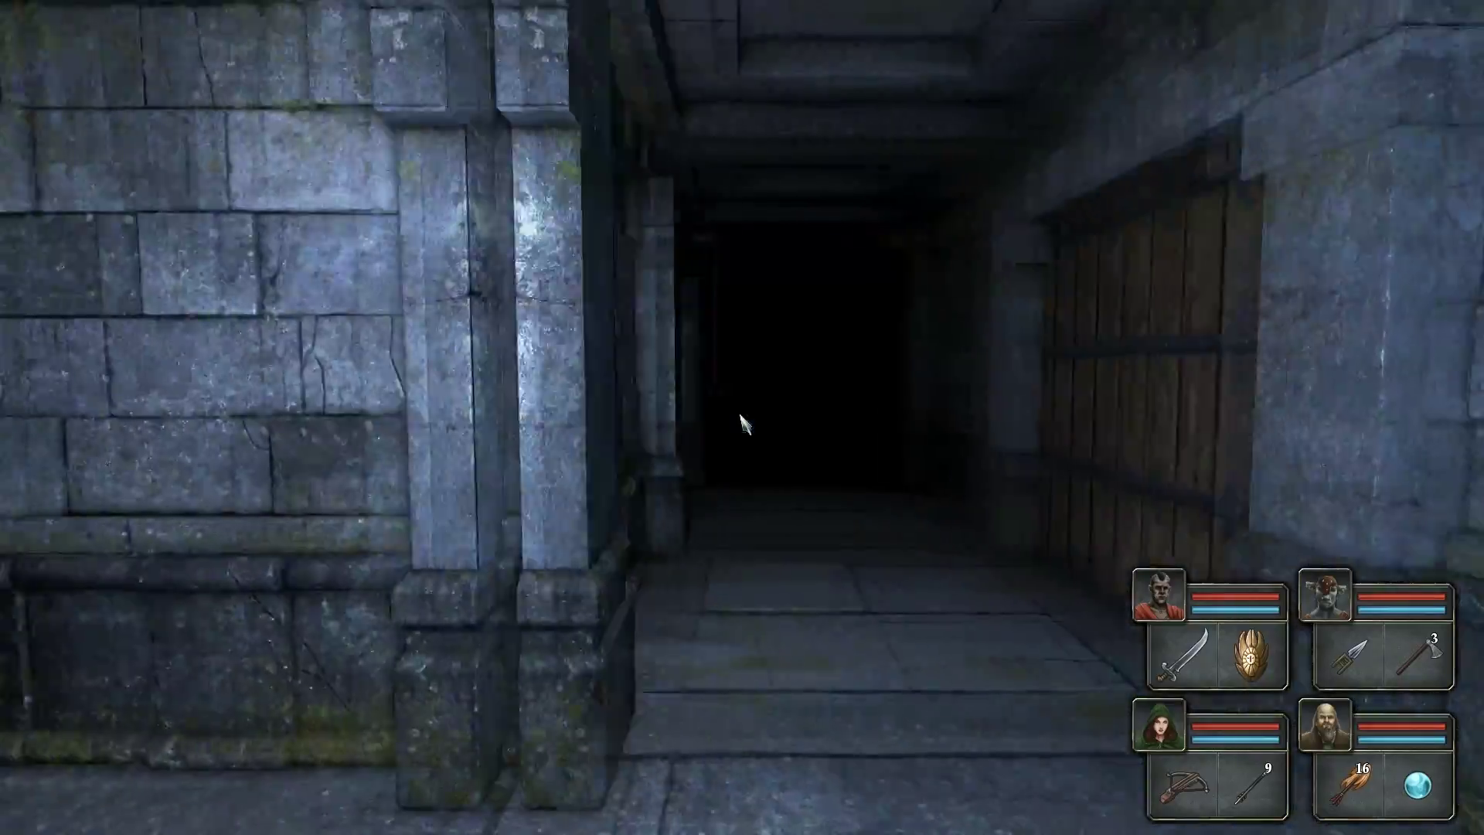
{"action": "key", "text": "w"}
{"action": "key", "text": "w"}
{"action": "key", "text": "w"}
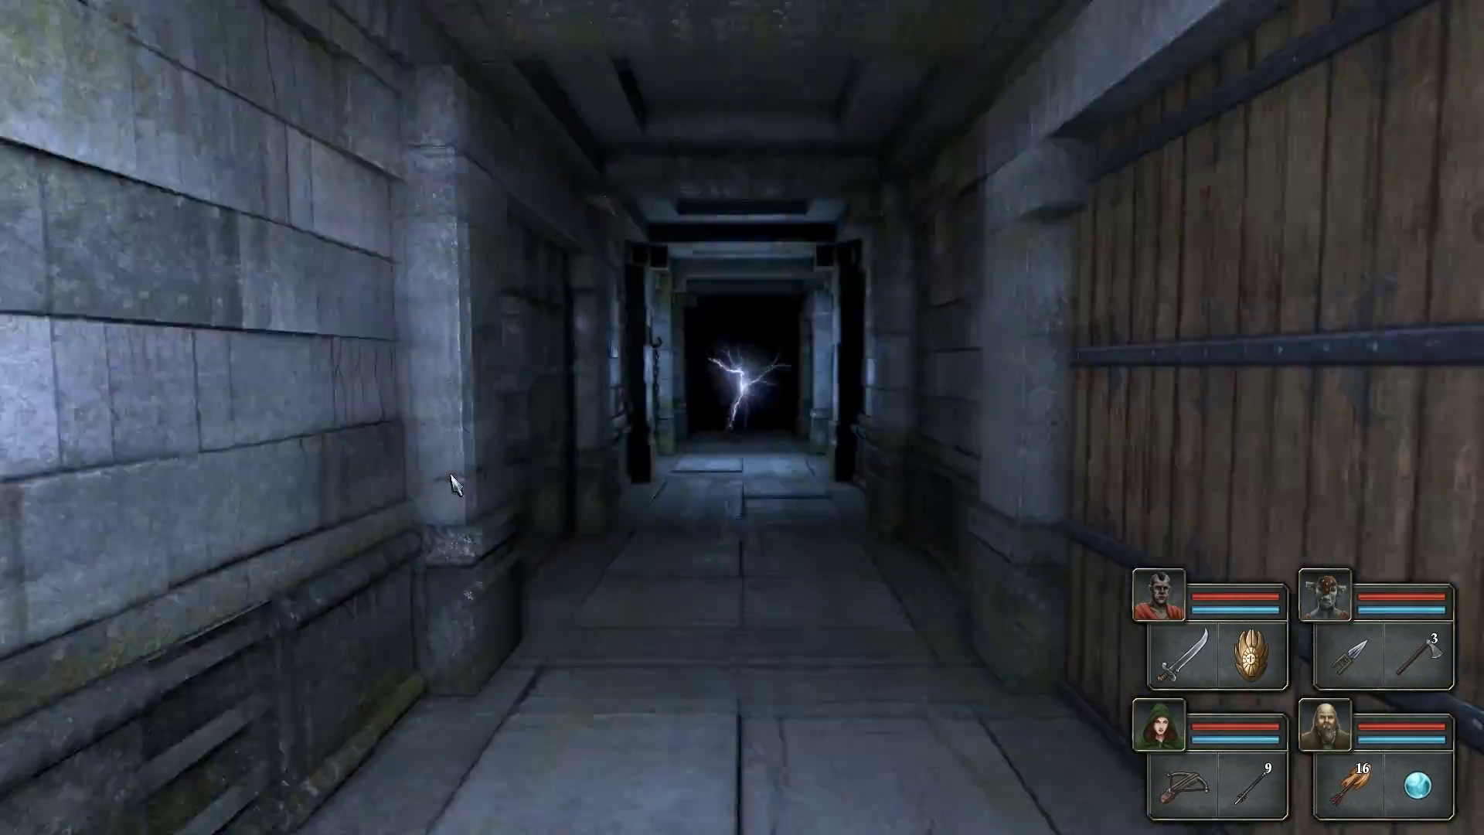
{"action": "key", "text": "q"}
- Move past the portcullis passage and line up with the spider egg nest
{"action": "key", "text": "a"}
{"action": "key", "text": "e"}
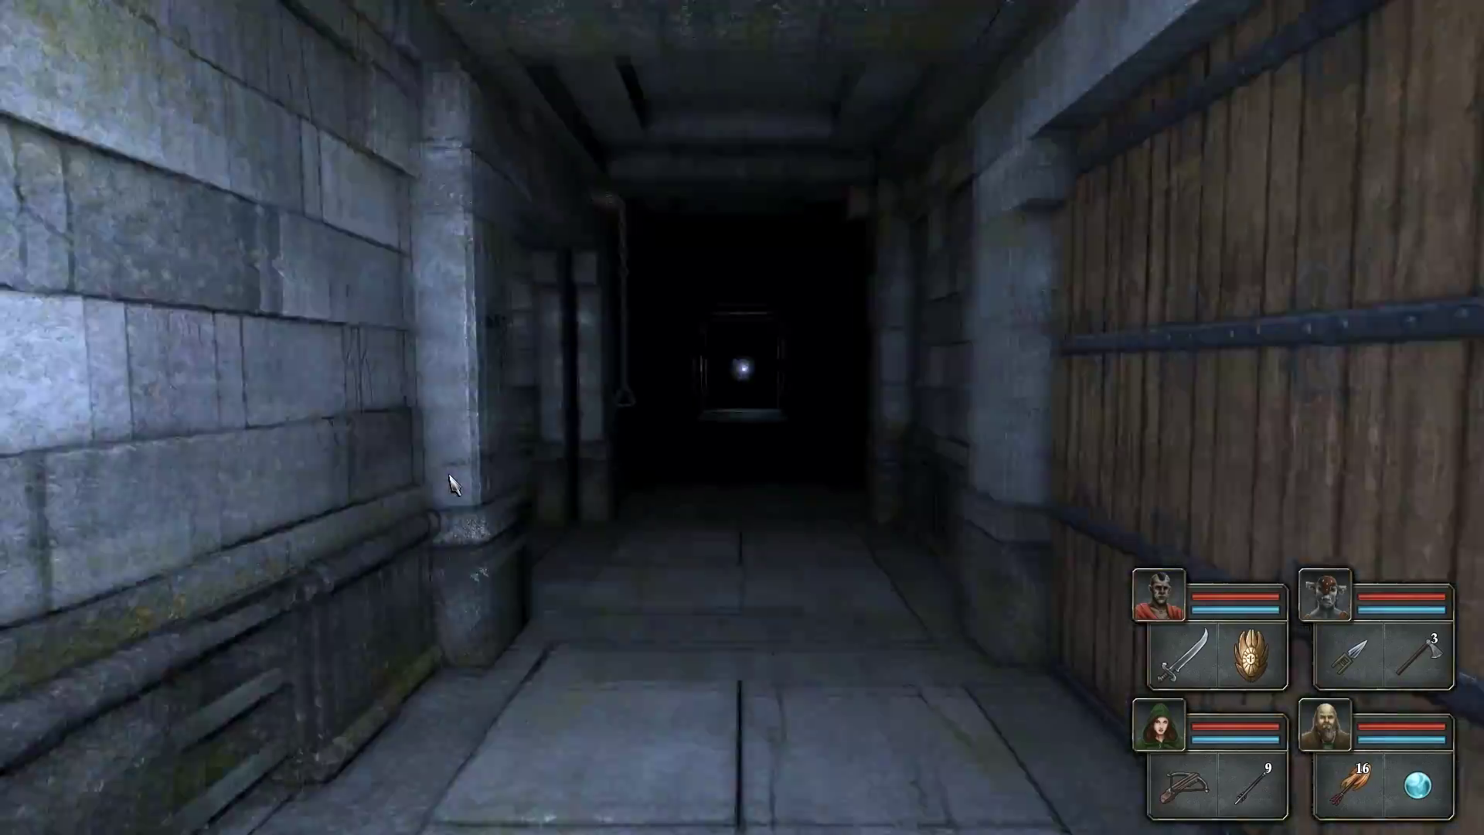
{"action": "key", "text": "w"}
{"action": "key", "text": "q"}
{"action": "key", "text": "e"}
{"action": "key", "text": "w"}
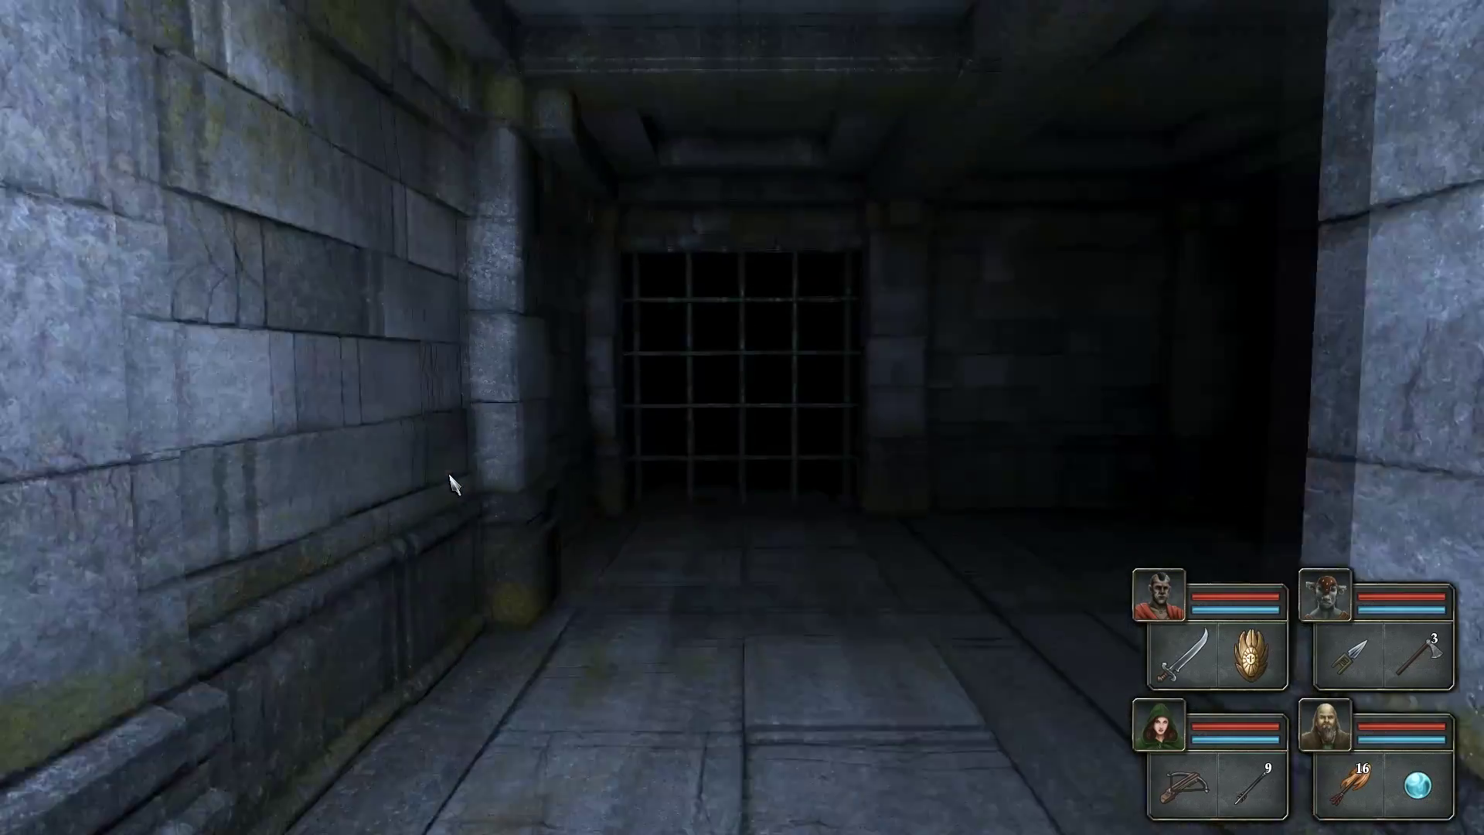
{"action": "key", "text": "q"}
{"action": "key", "text": "d"}
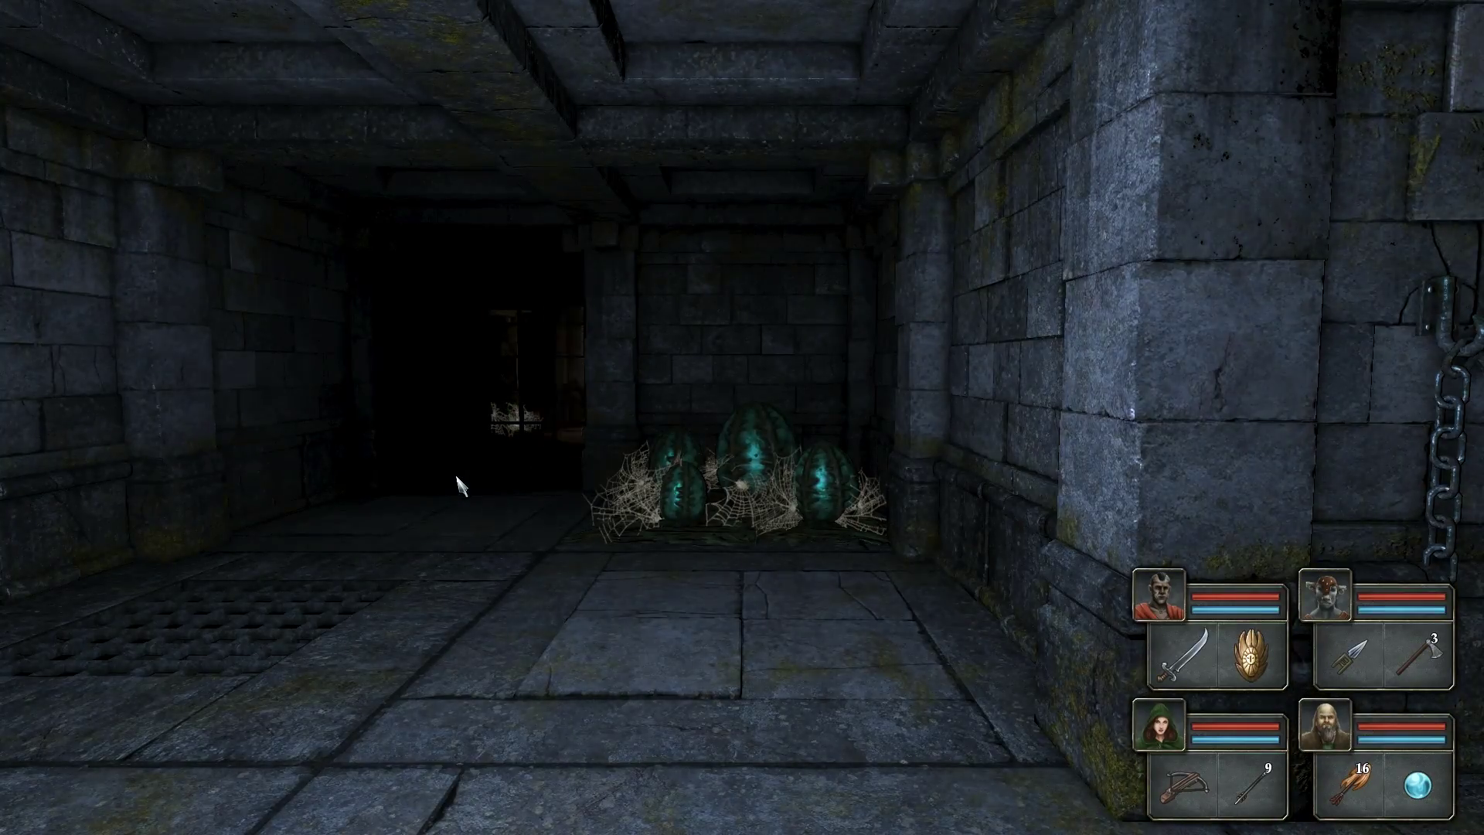
- Smash the spider egg nest with the sword, then turn away from it
{"action": "key", "text": "w"}
{"action": "right_click", "coordinate": [1183, 655]}
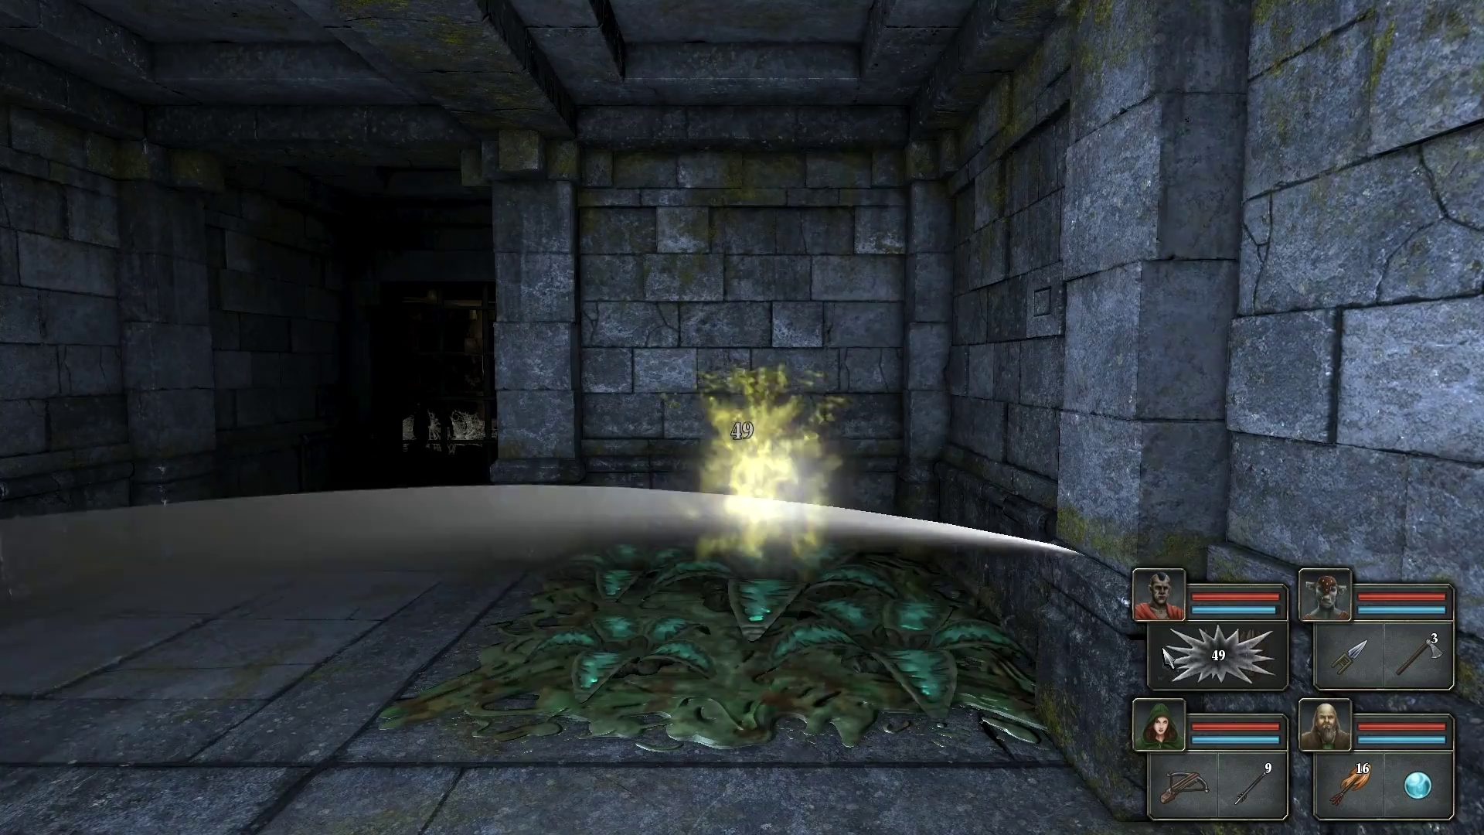
{"action": "key", "text": "e"}
{"action": "key", "text": "w"}
{"action": "key", "text": "q"}
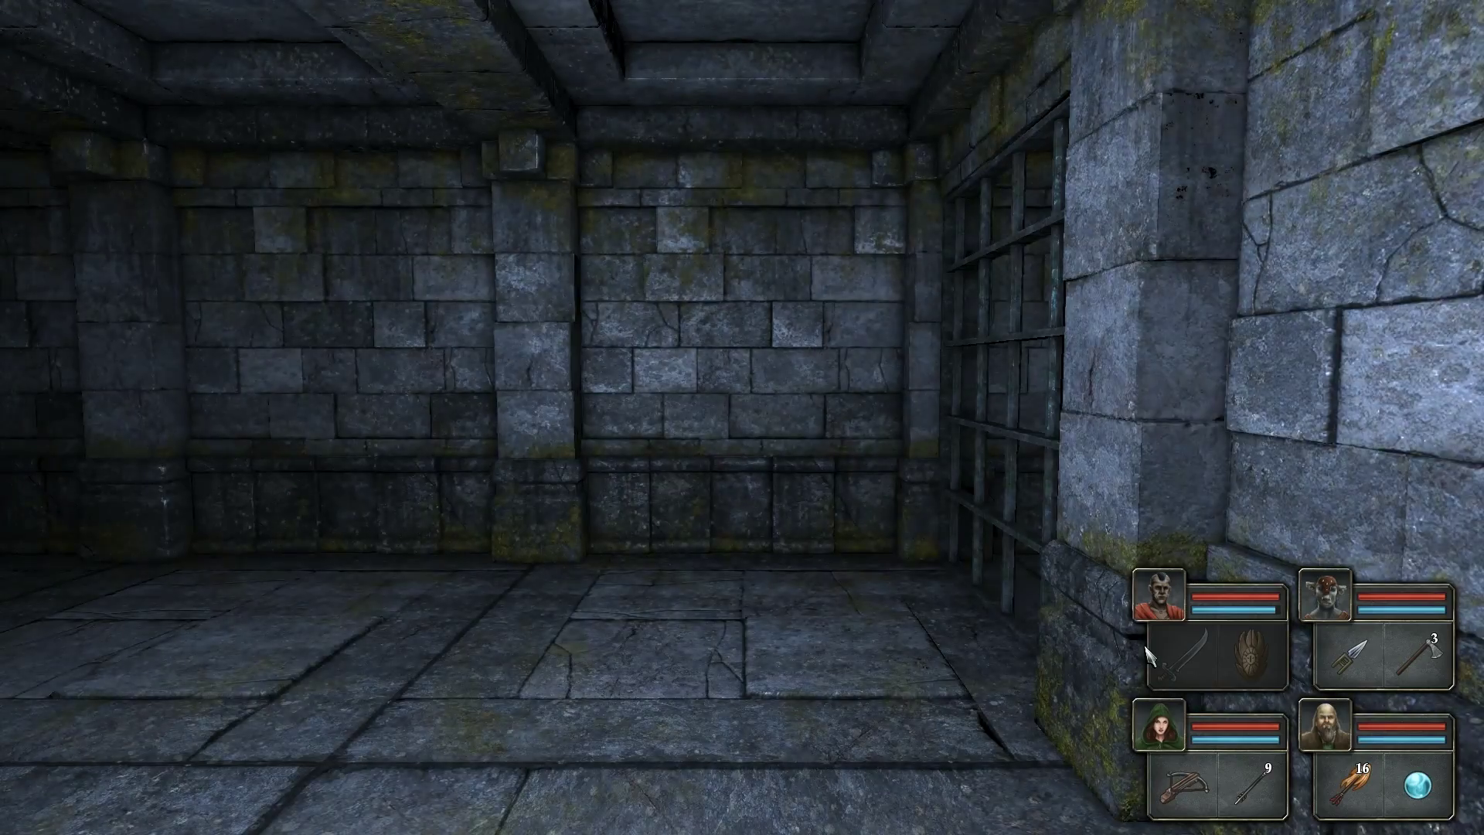
- Look between the barred gate and the nest wall, stepping onto the squashed nest
{"action": "key", "text": "s"}
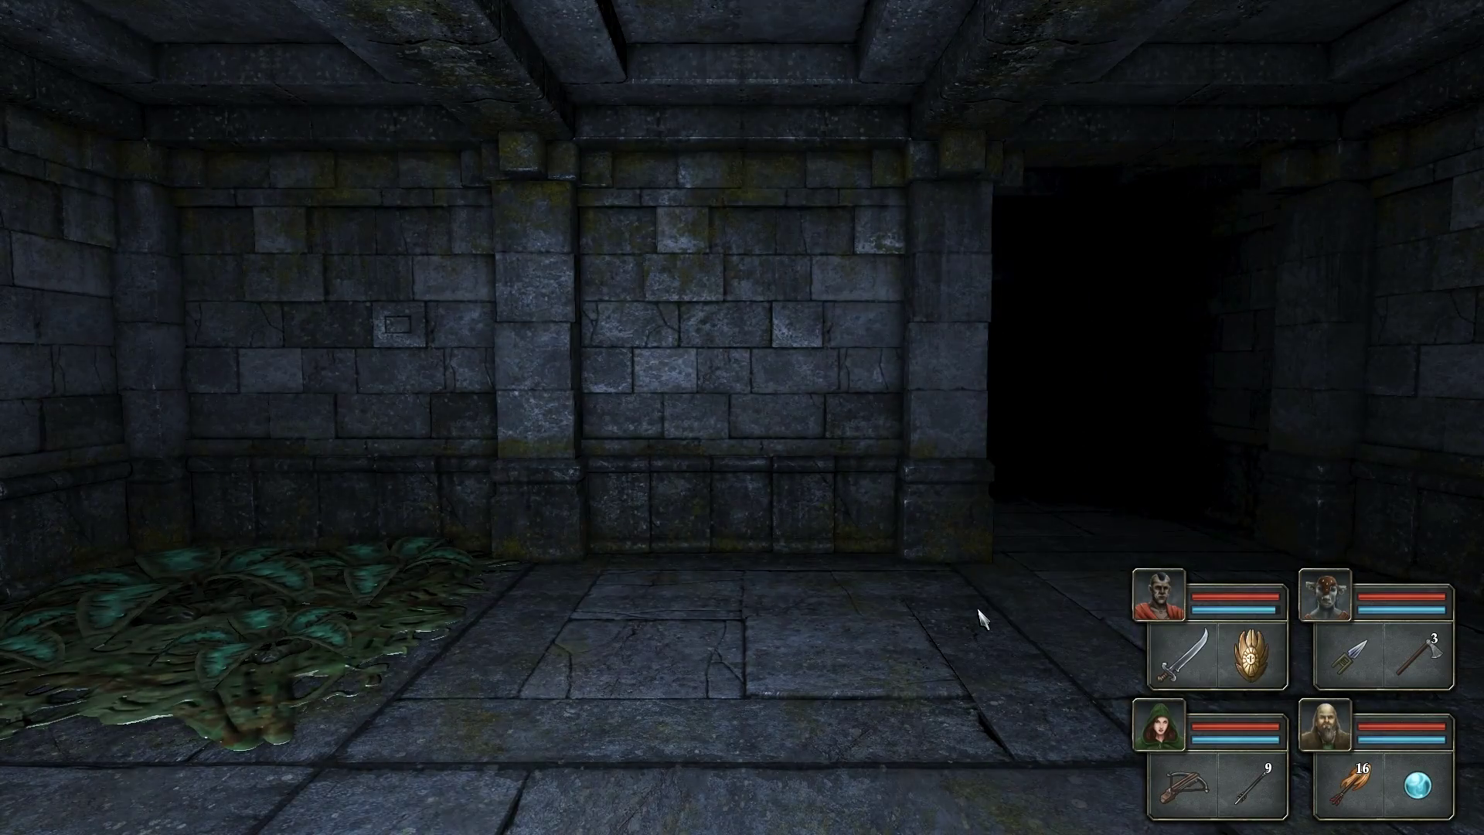
{"action": "key", "text": "q"}
{"action": "key", "text": "w"}
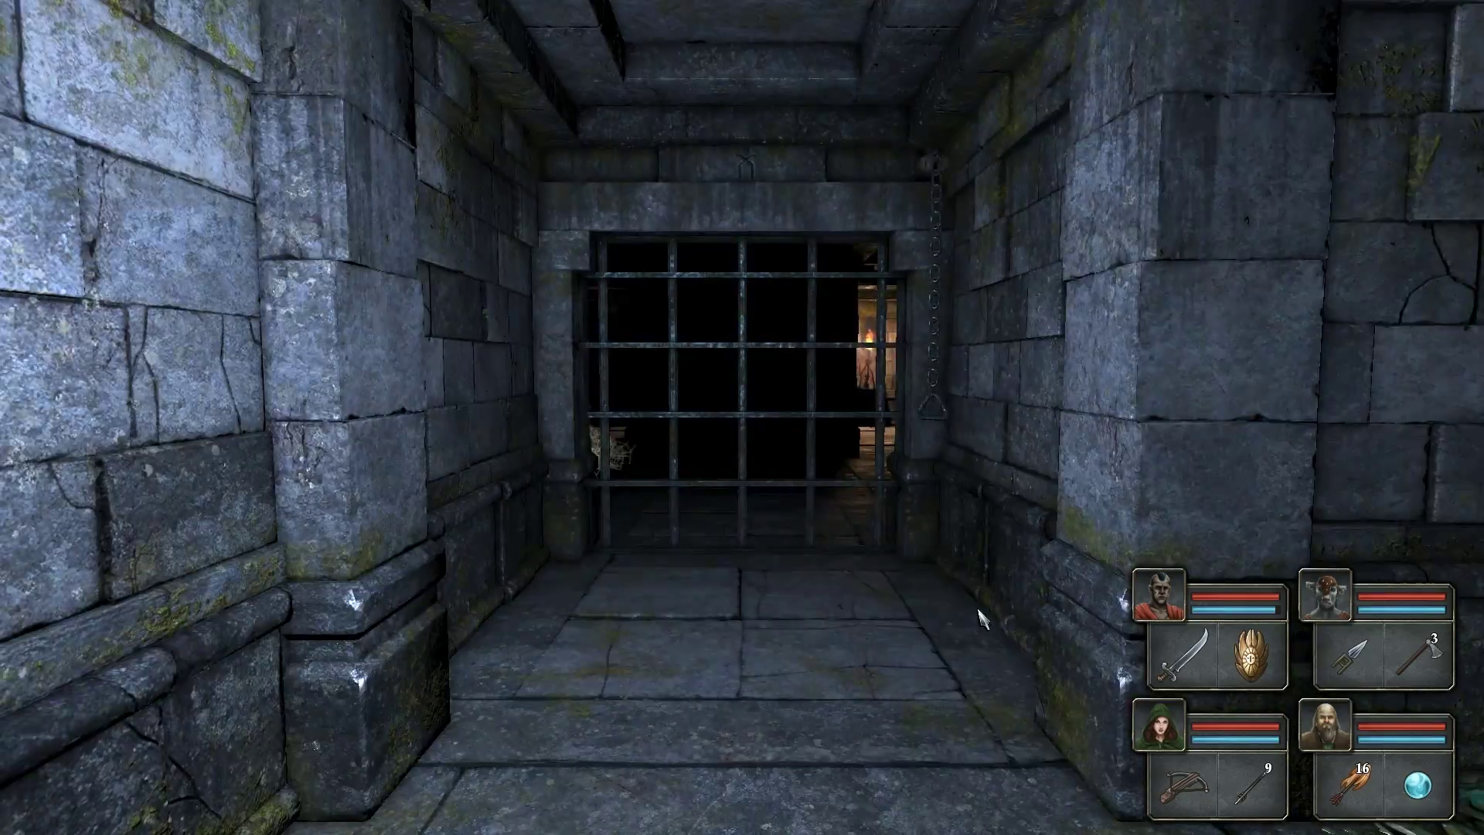
{"action": "key", "text": "e"}
{"action": "key", "text": "q"}
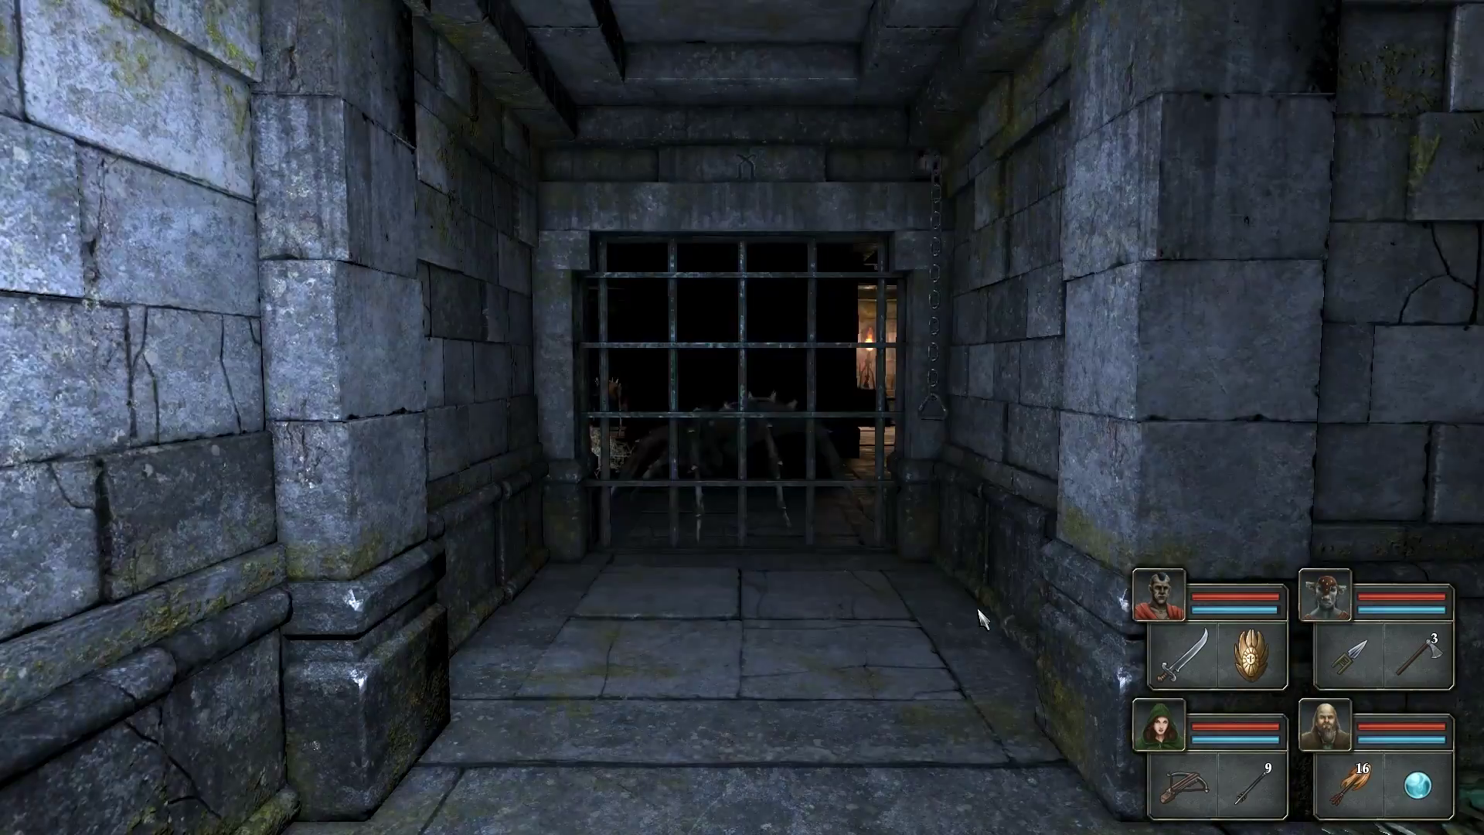
{"action": "key", "text": "e"}
{"action": "key", "text": "w"}
{"action": "key", "text": "s"}
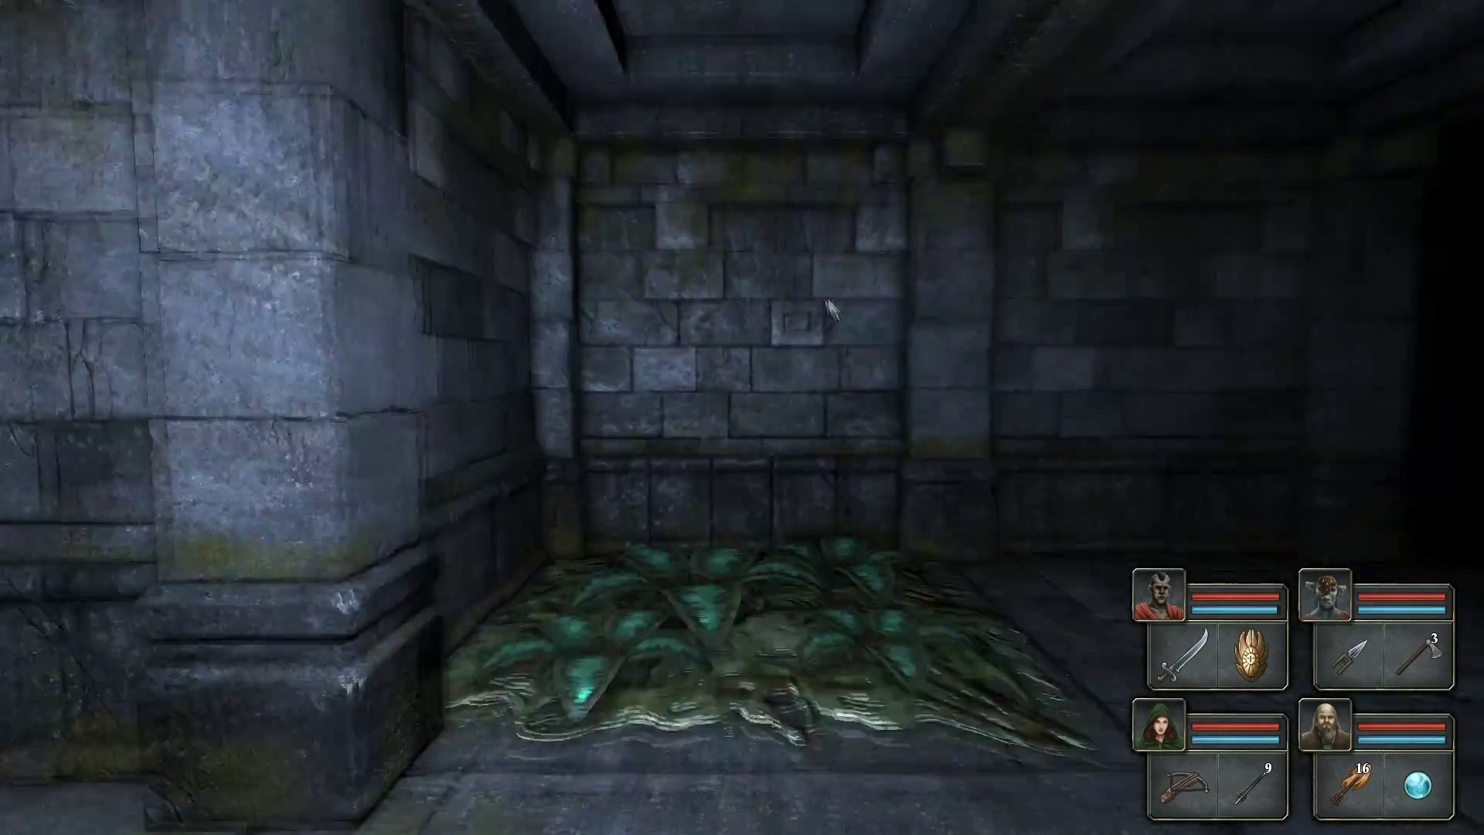
- Cross the room into the floor-plate alcove, facing the burning portcullis
{"action": "key", "text": "q"}
{"action": "key", "text": "q"}
{"action": "key", "text": "s"}
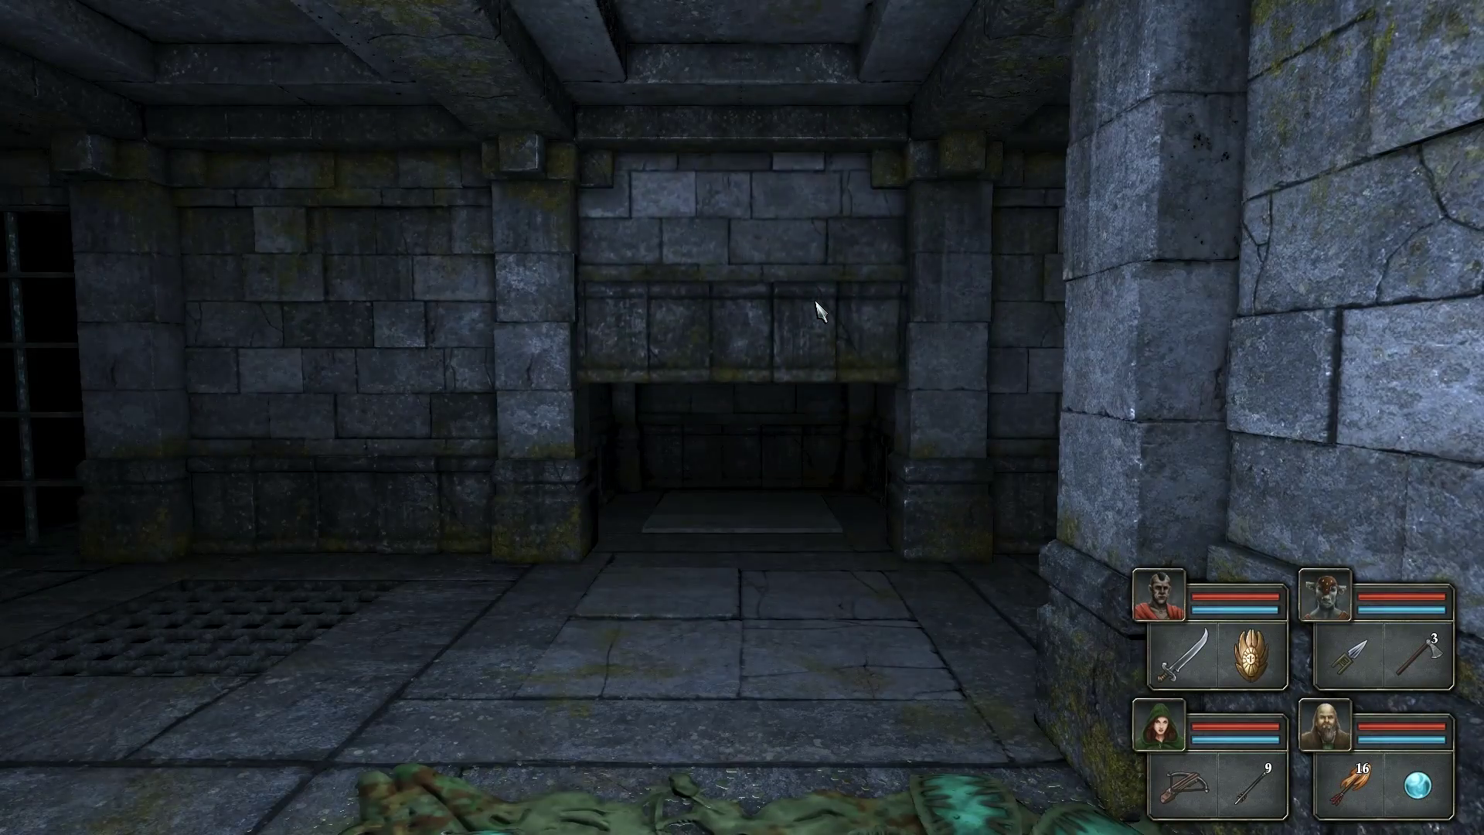
{"action": "key", "text": "w"}
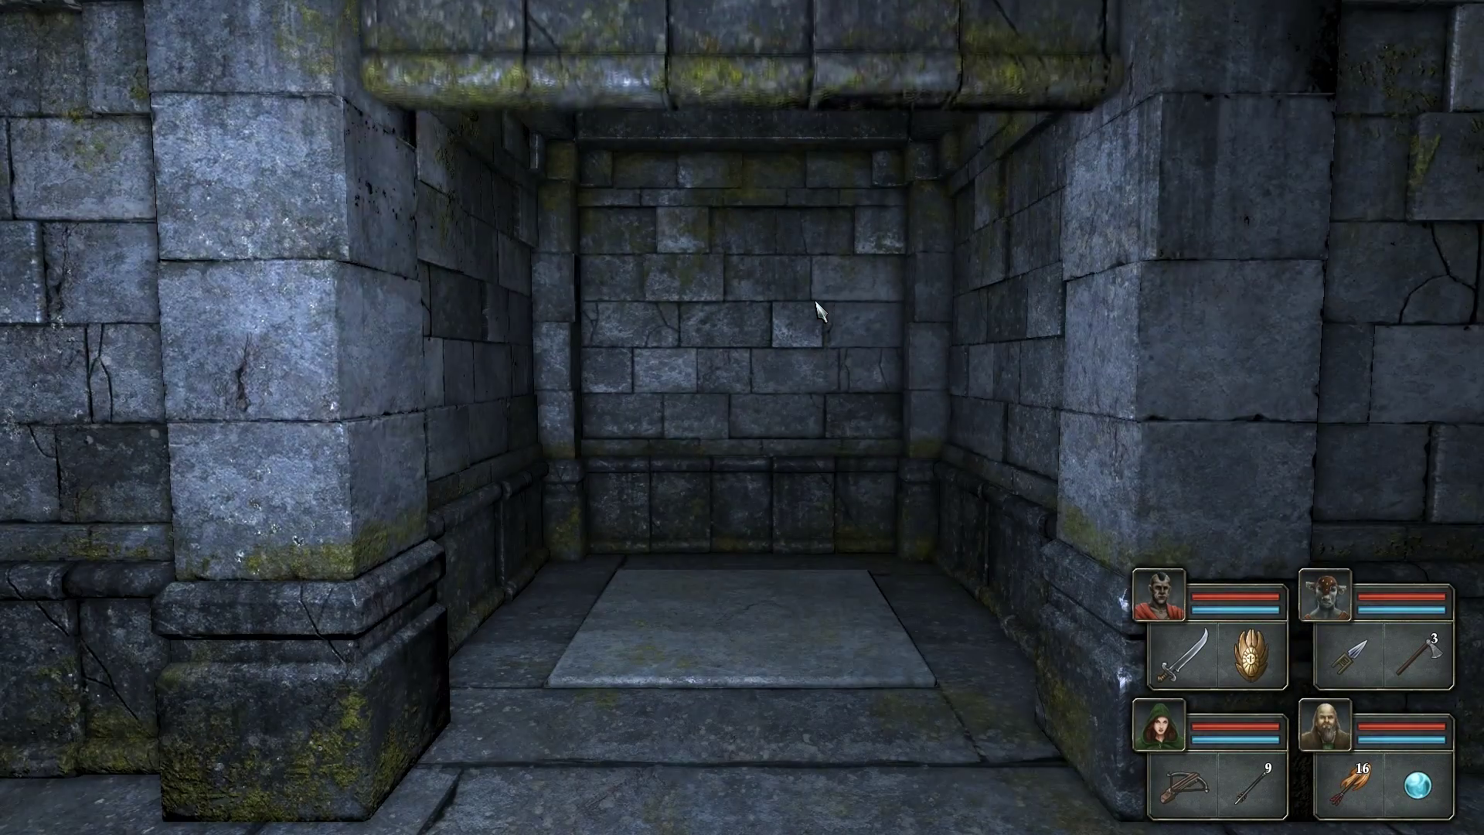
{"action": "key", "text": "q"}
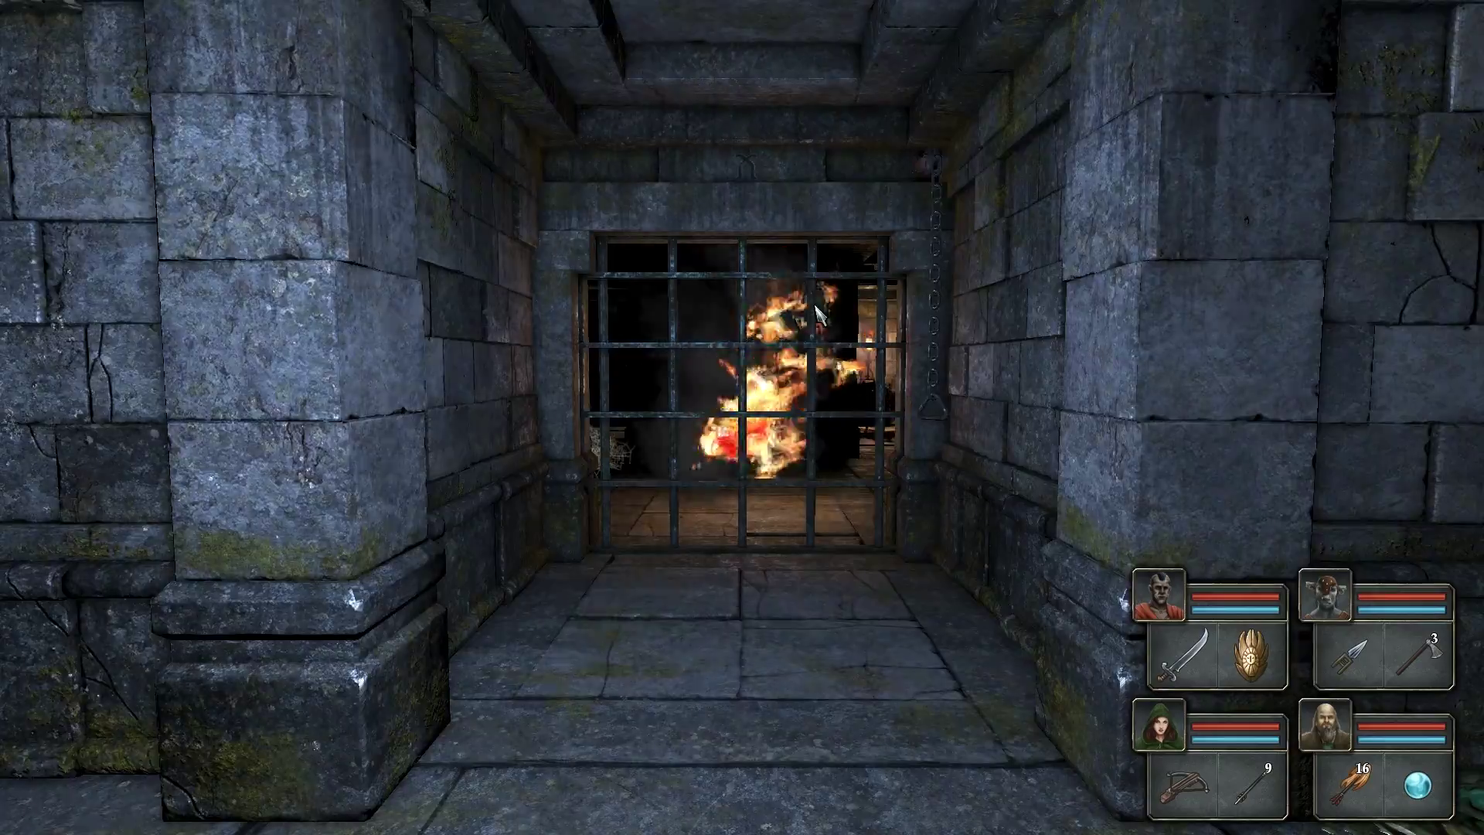
- Advance down the dark corridor, close the inventory, and face the boots alcove
{"action": "key", "text": "w"}
{"action": "key", "text": "e"}
{"action": "key", "text": "e"}
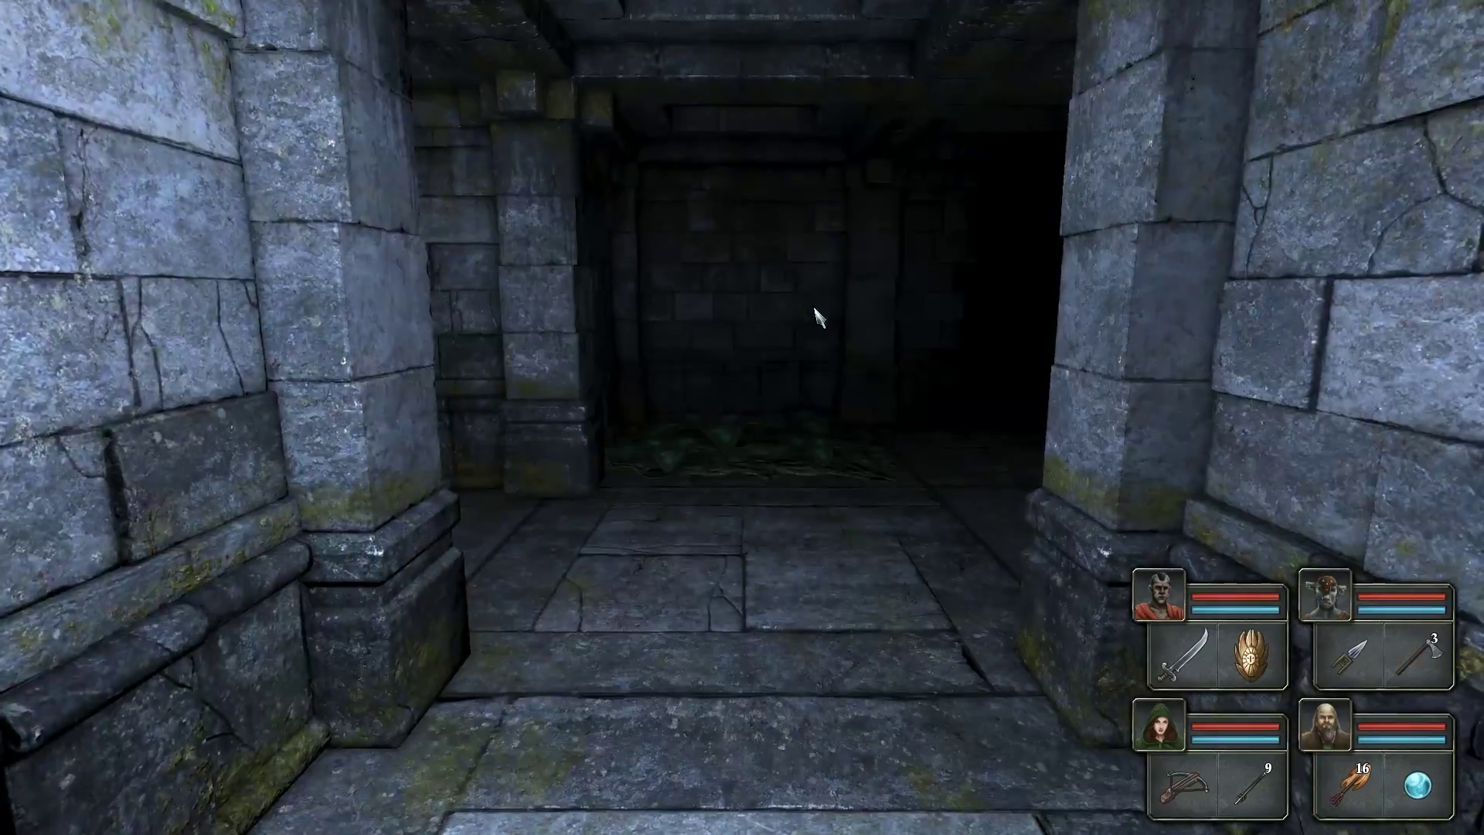
{"action": "key", "text": "w"}
{"action": "key", "text": "e"}
{"action": "key", "text": "e"}
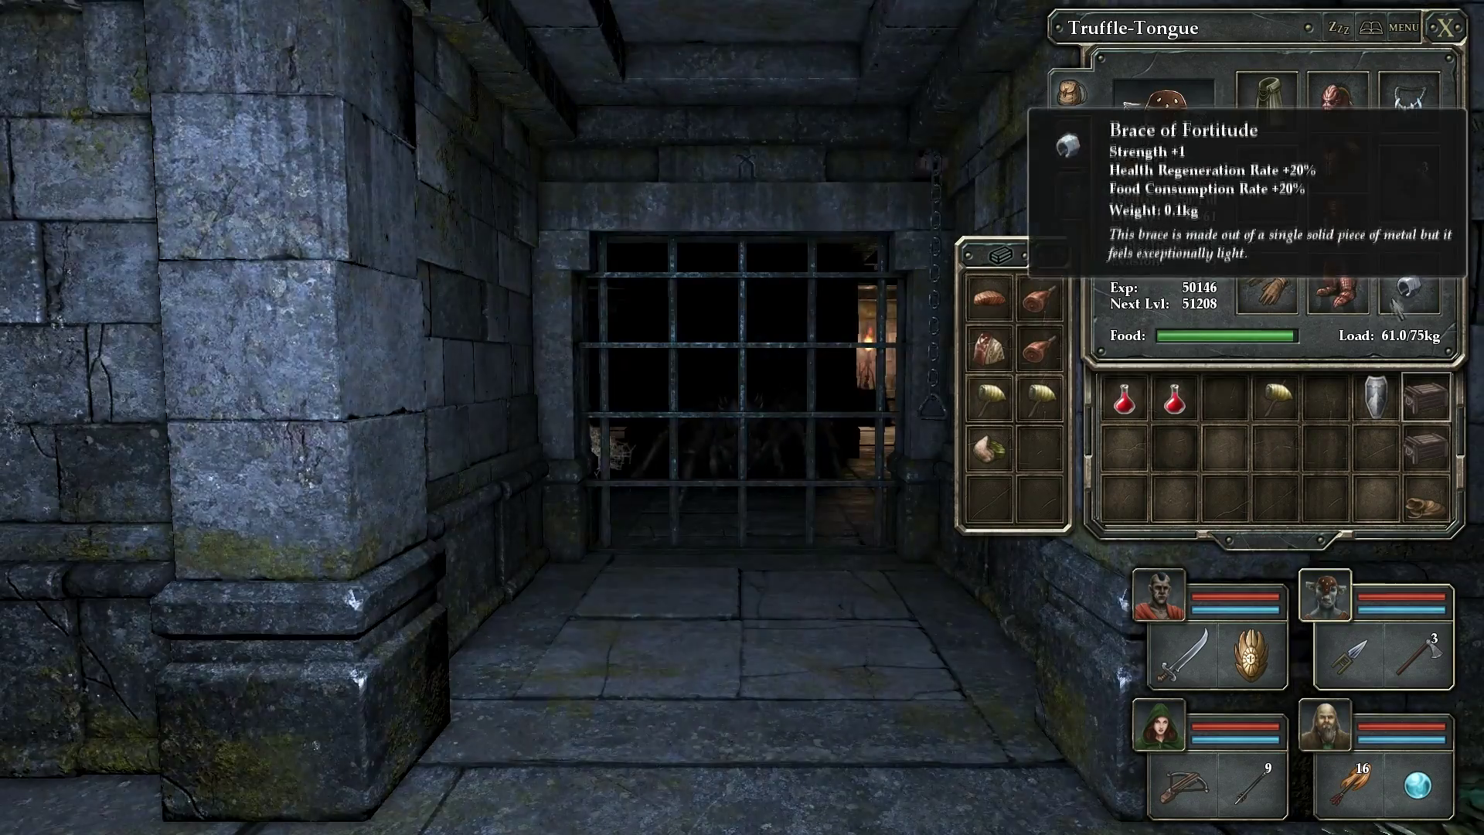
{"action": "key", "text": "Escape"}
{"action": "key", "text": "q"}
{"action": "key", "text": "q"}
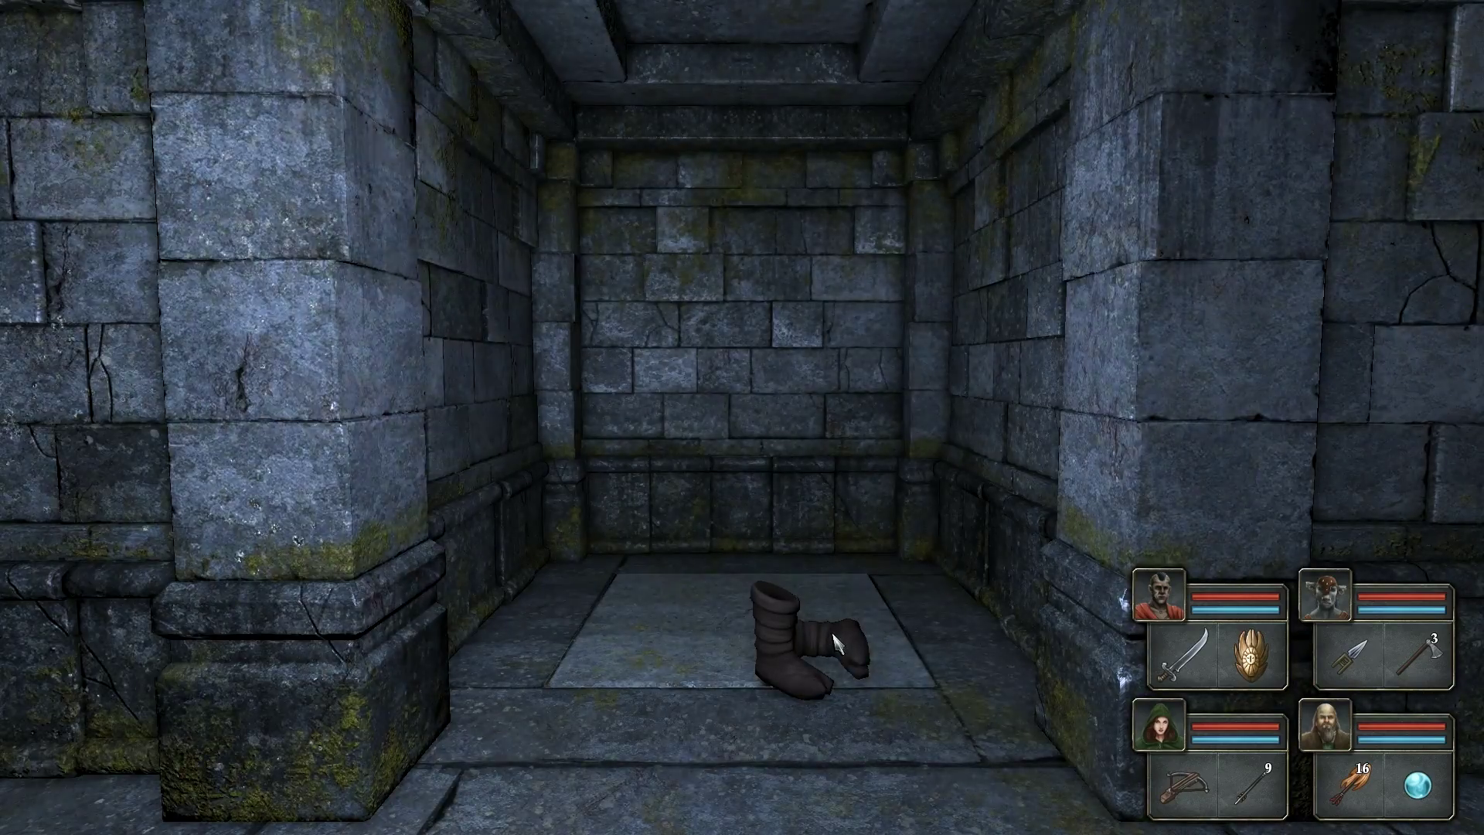
- Step onto the boots floor plate, then walk back through the passage toward the chains
{"action": "key", "text": "w"}
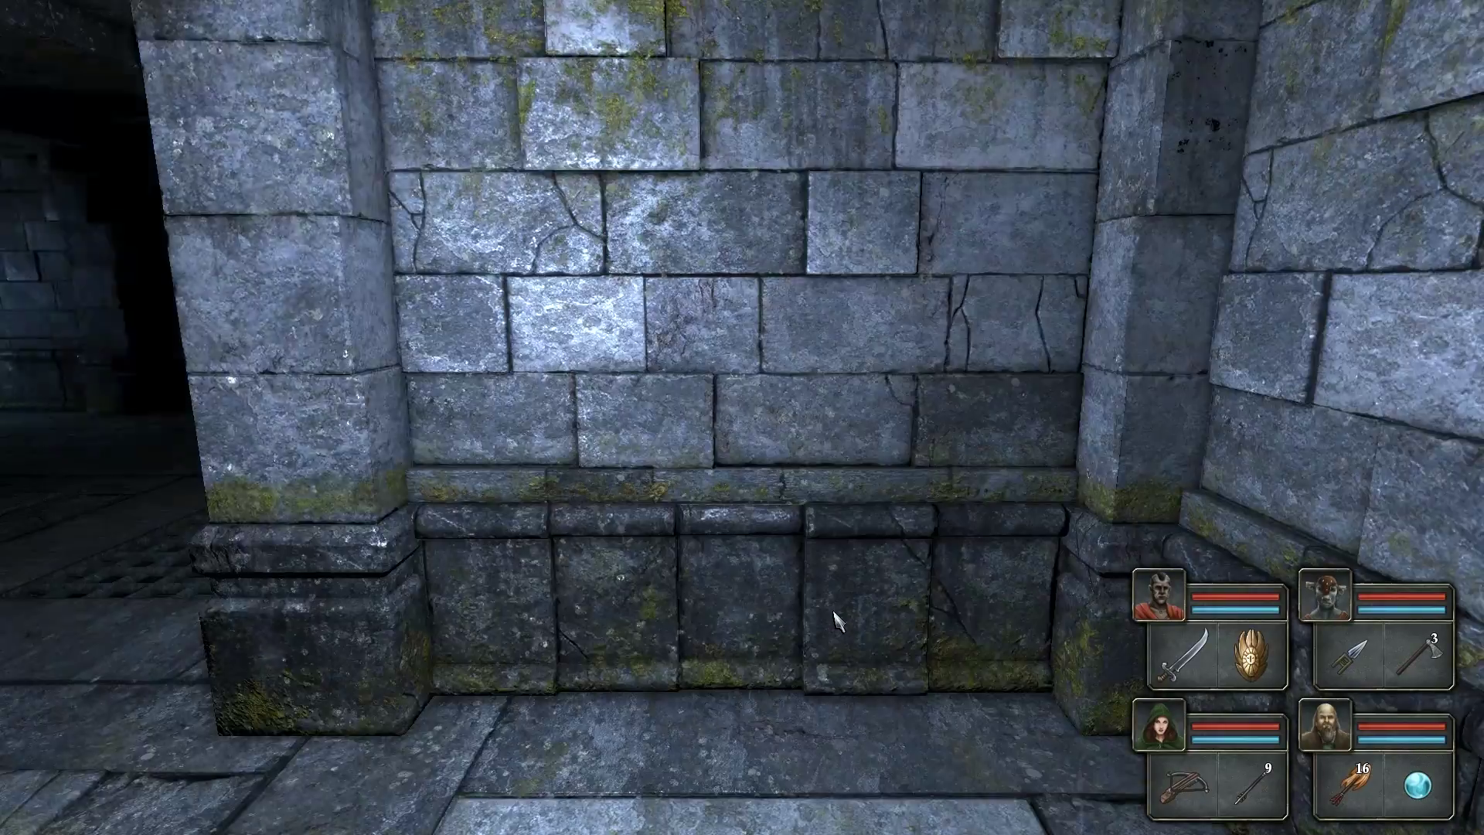
{"action": "key", "text": "q"}
{"action": "key", "text": "w"}
{"action": "key", "text": "w"}
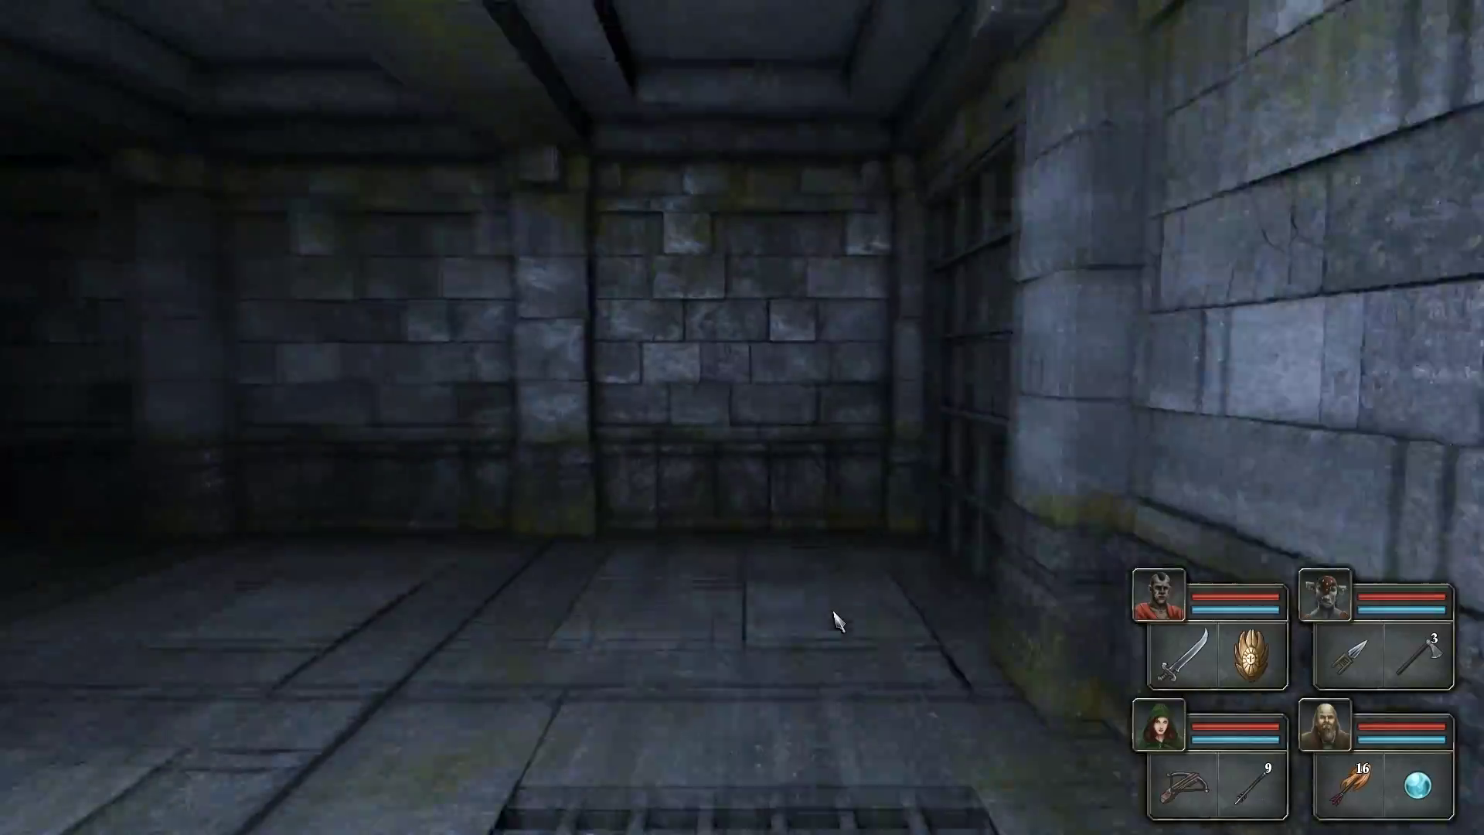
{"action": "key", "text": "w"}
{"action": "key", "text": "e"}
{"action": "key", "text": "e"}
{"action": "key", "text": "w"}
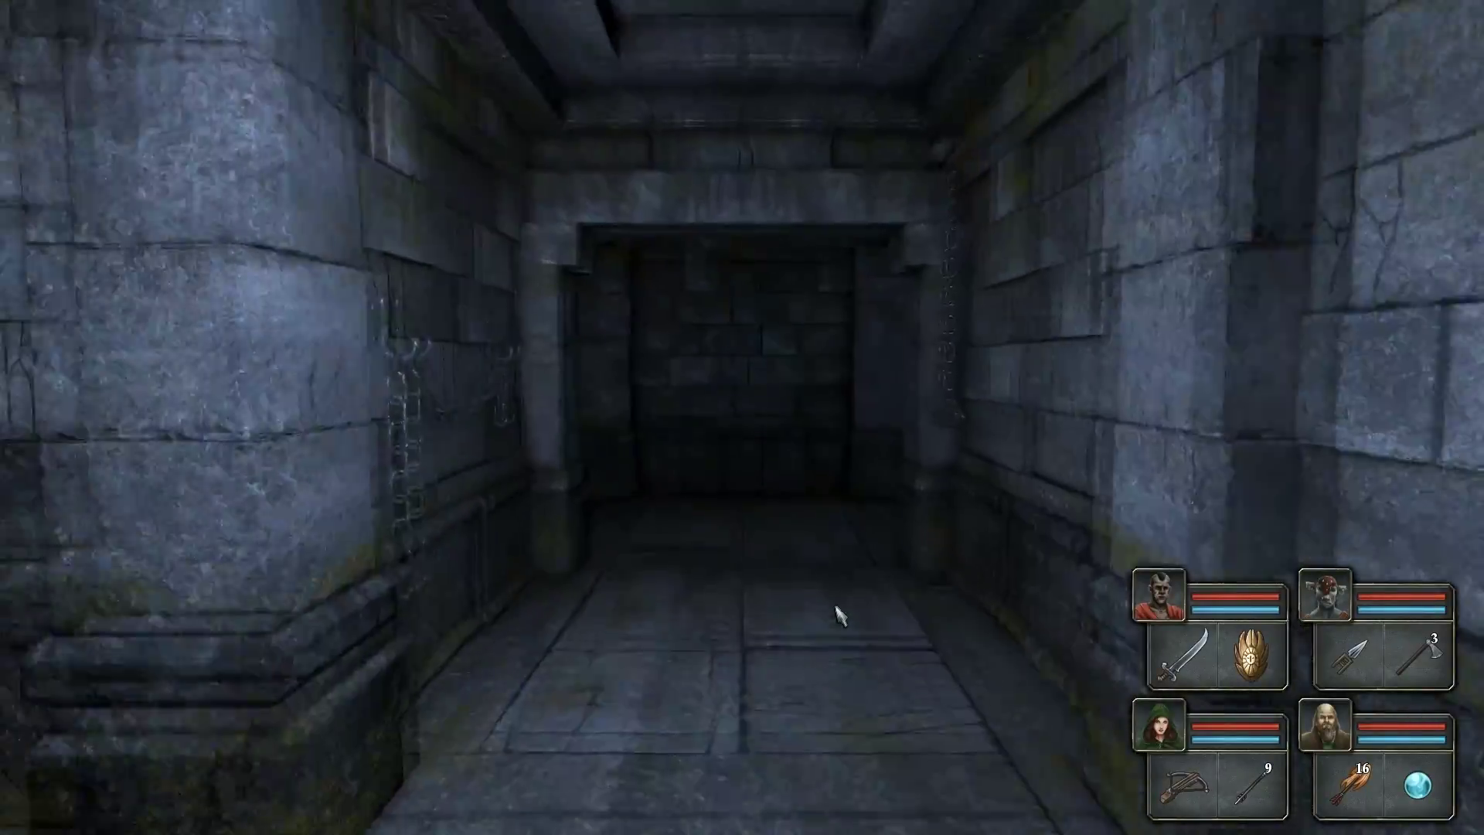
{"action": "key", "text": "w"}
- Look around the chain wall, then enter the dark corridor by the wooden gate
{"action": "key", "text": "q"}
{"action": "key", "text": "e"}
{"action": "key", "text": "q"}
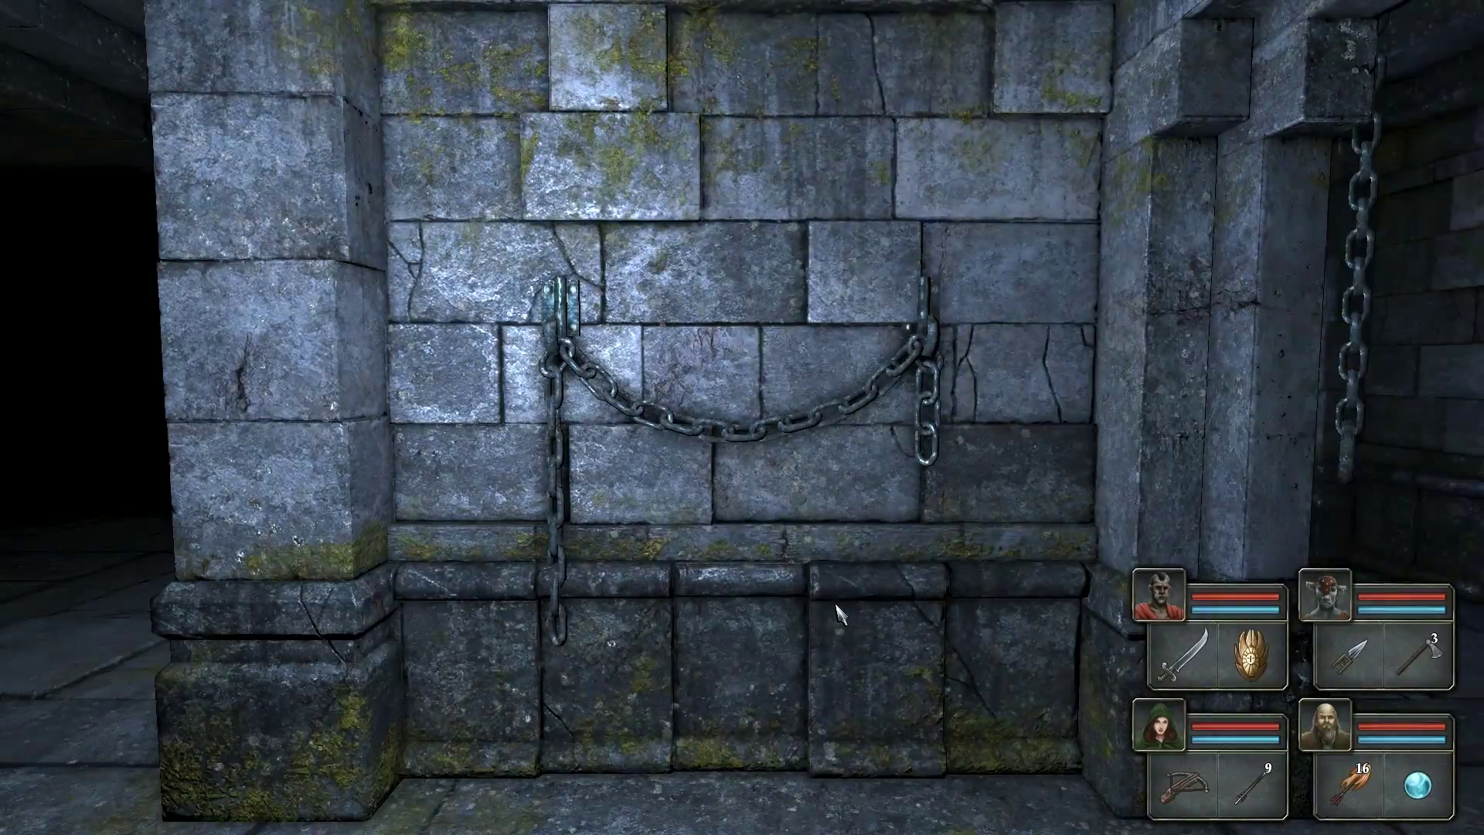
{"action": "key", "text": "e"}
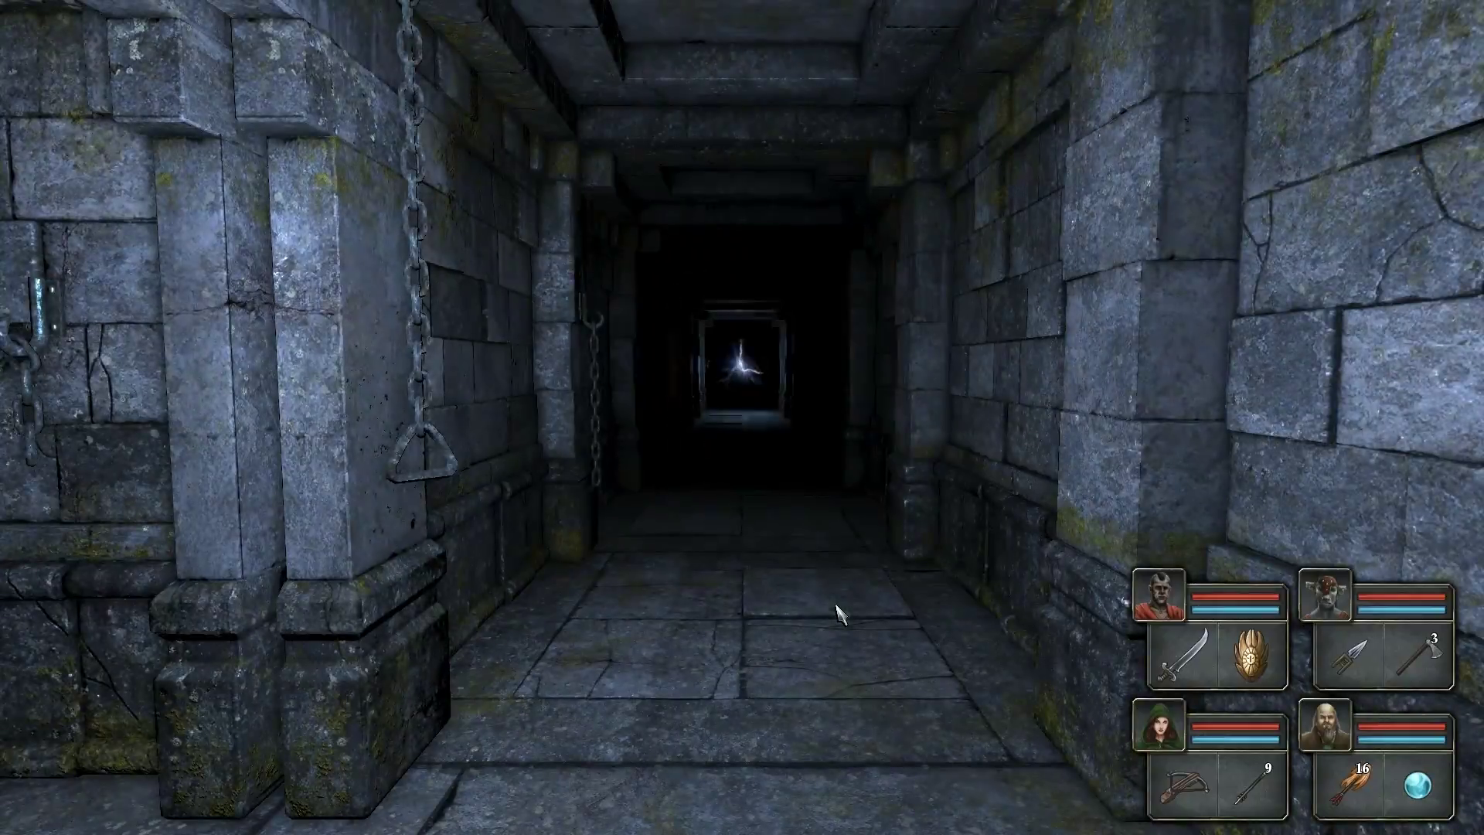
{"action": "key", "text": "q"}
{"action": "key", "text": "e"}
{"action": "key", "text": "w"}
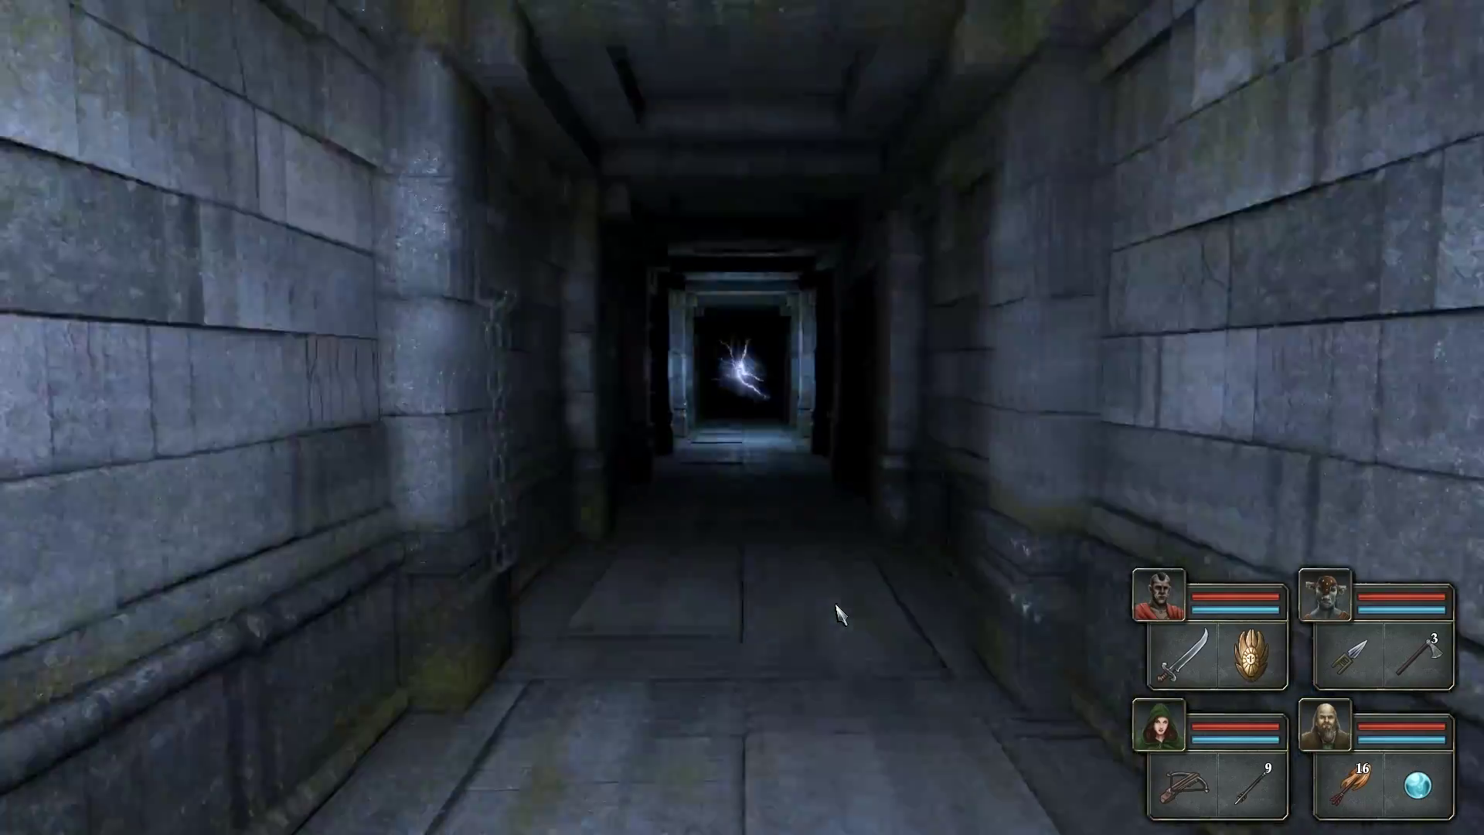
{"action": "key", "text": "q"}
{"action": "key", "text": "q"}
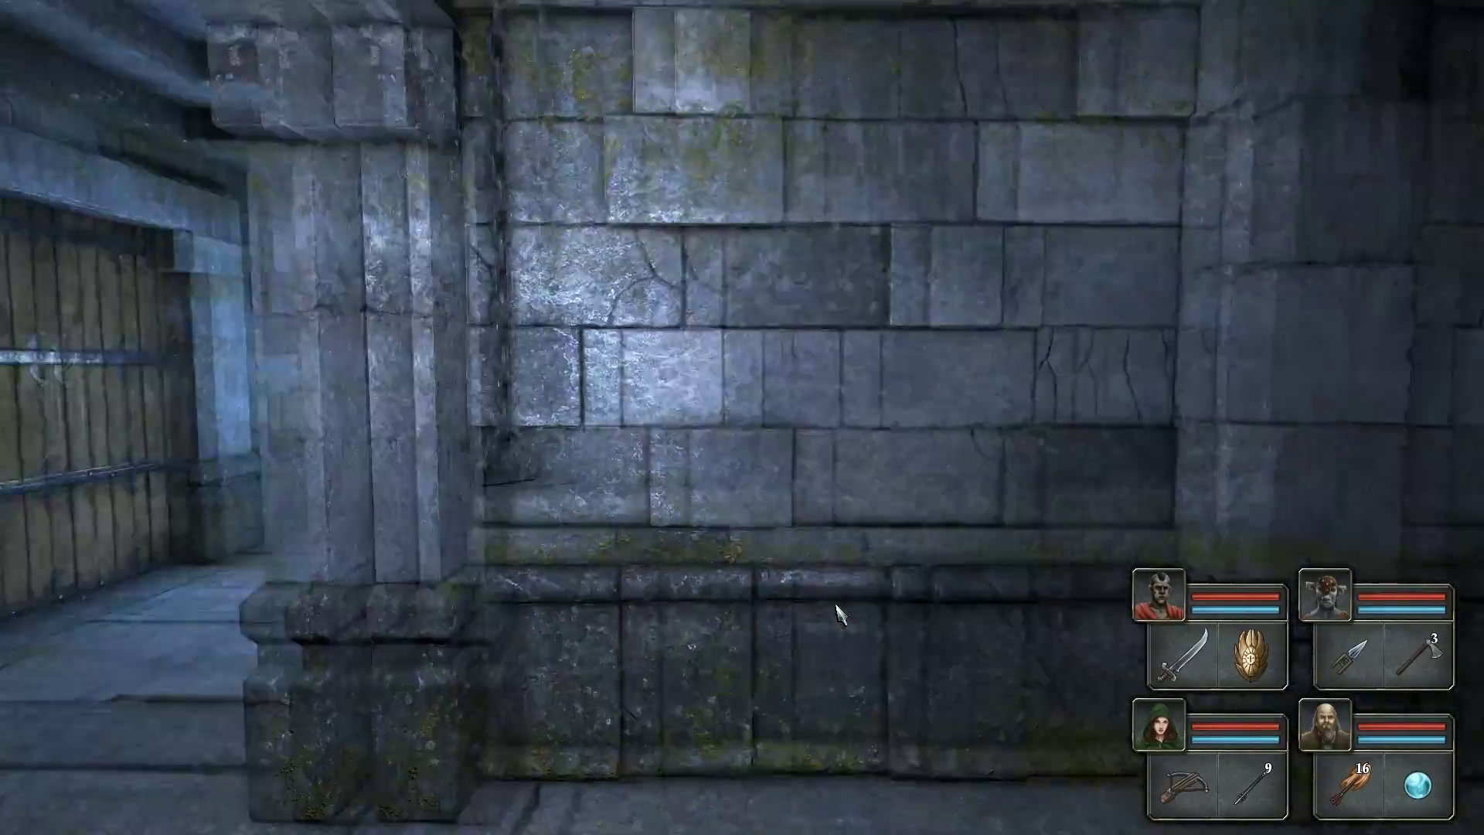
{"action": "key", "text": "q"}
- Follow the corridor into a new passage and enter the next room
{"action": "key", "text": "w"}
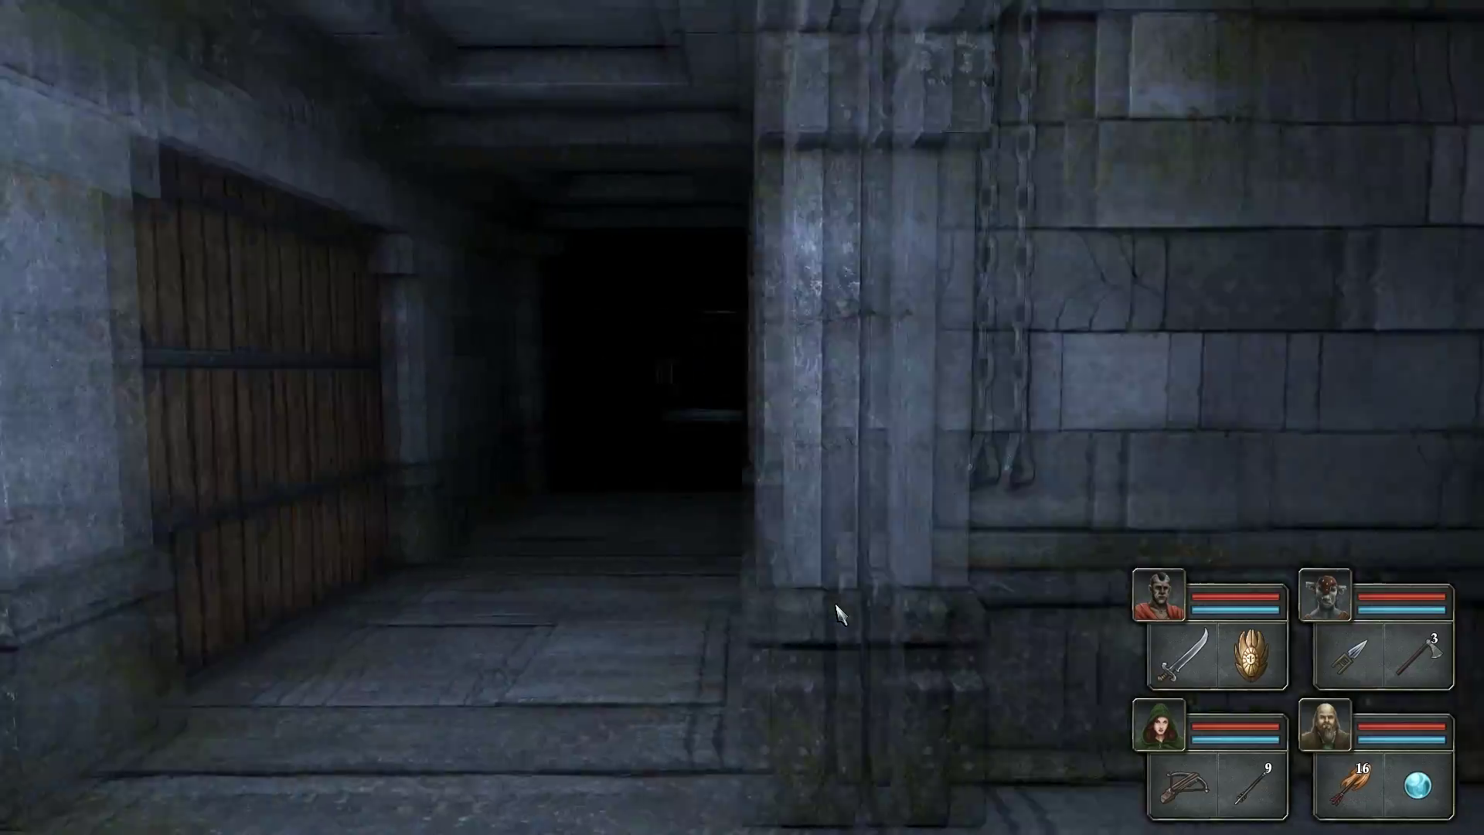
{"action": "key", "text": "e"}
{"action": "key", "text": "e"}
{"action": "key", "text": "e"}
{"action": "key", "text": "w"}
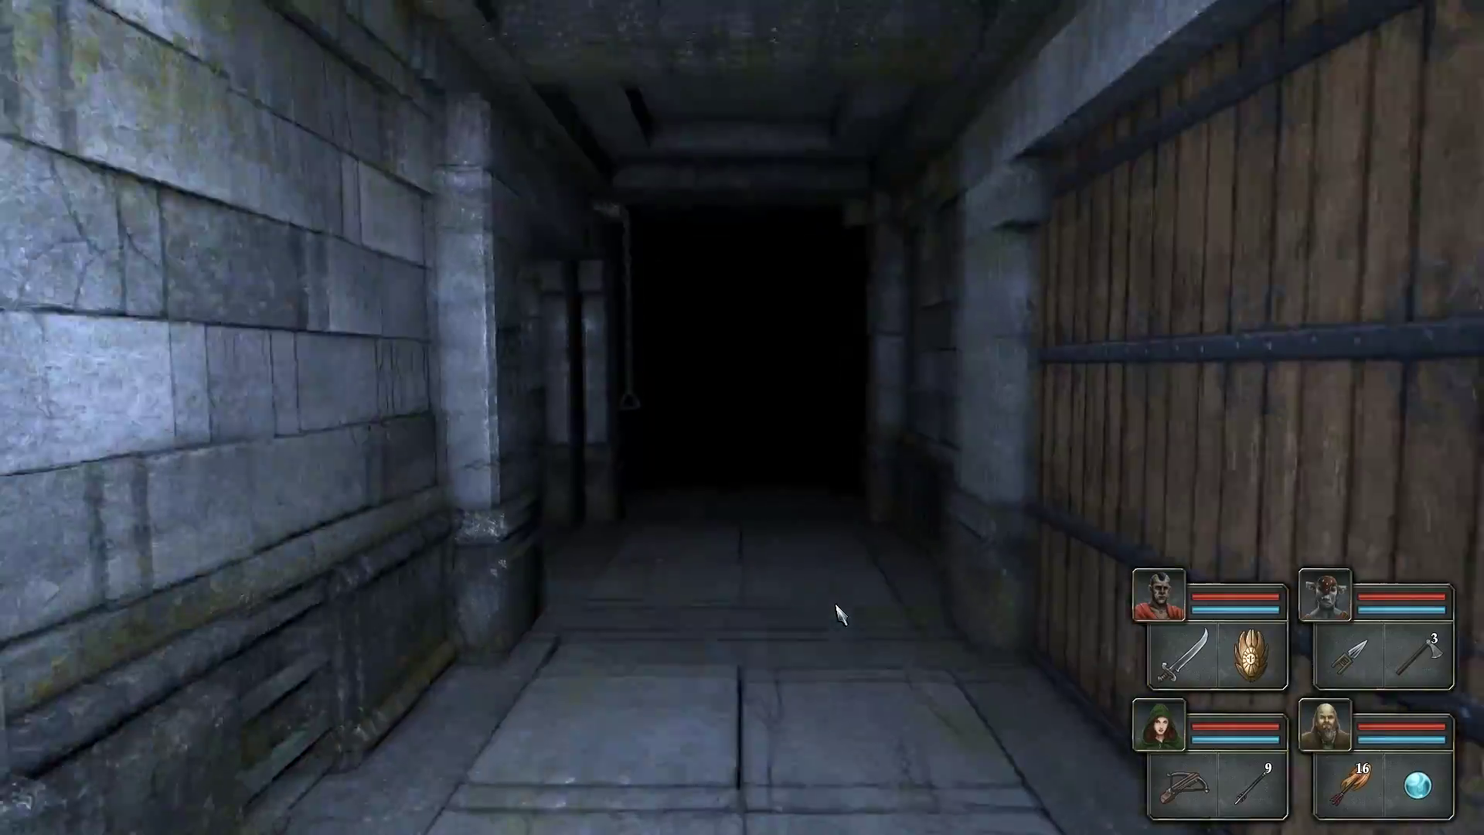
{"action": "key", "text": "w"}
{"action": "key", "text": "q"}
{"action": "key", "text": "q"}
{"action": "key", "text": "w"}
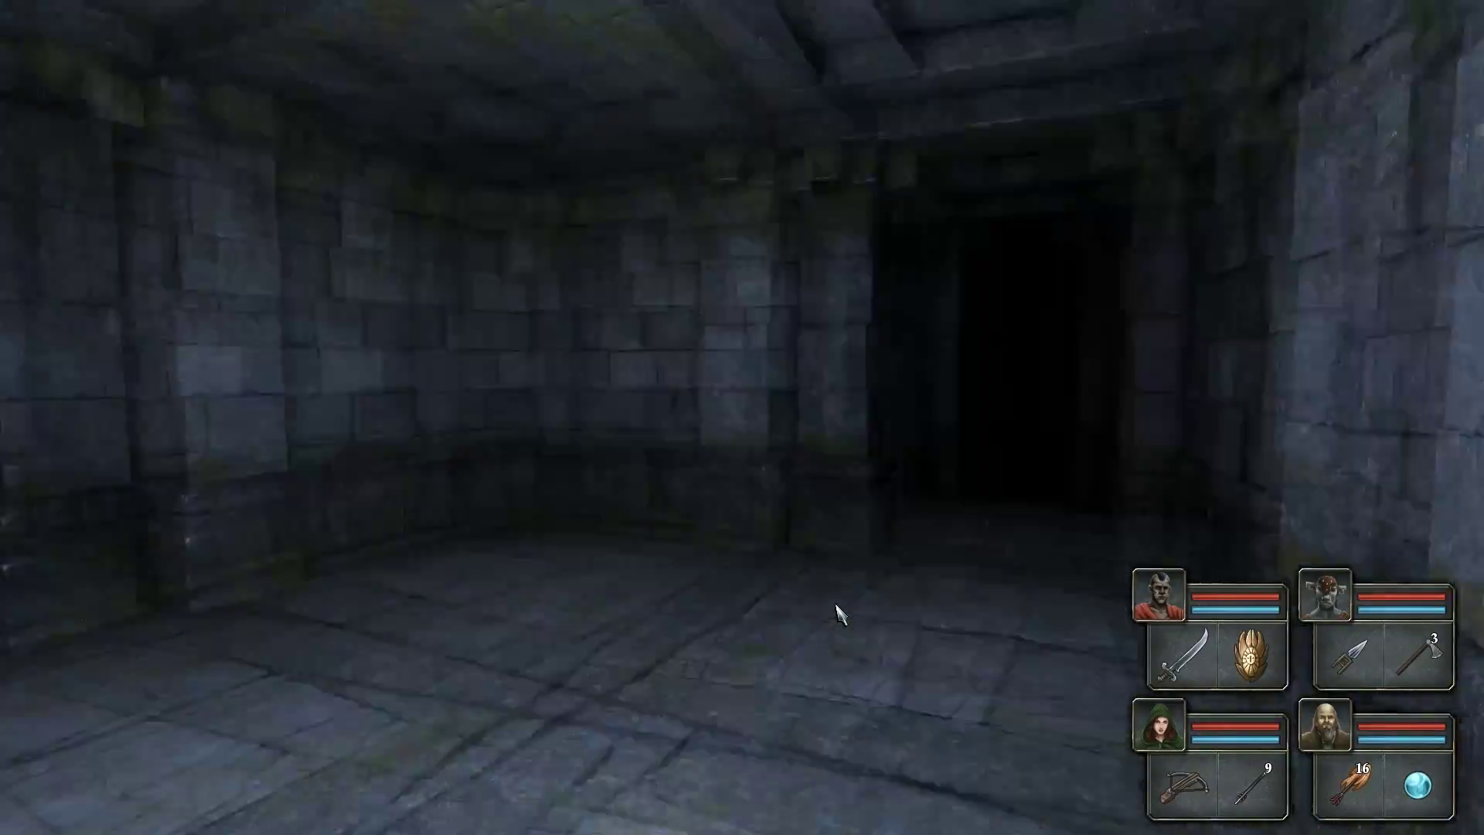
{"action": "key", "text": "e"}
{"action": "key", "text": "e"}
- Walk along the corridor to the wall and survey the room's exits
{"action": "key", "text": "w"}
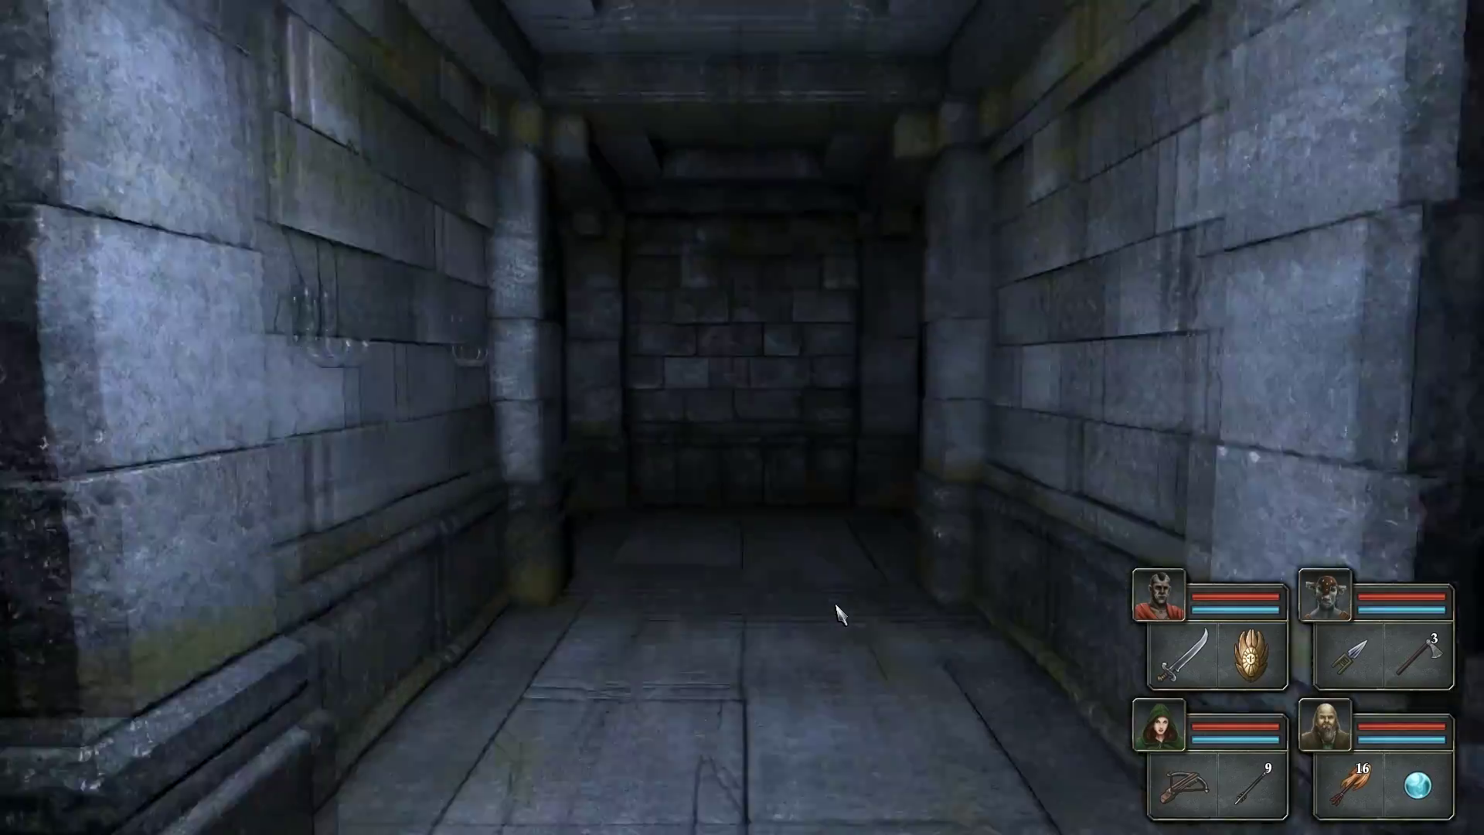
{"action": "key", "text": "w"}
{"action": "key", "text": "q"}
{"action": "key", "text": "w"}
{"action": "key", "text": "q"}
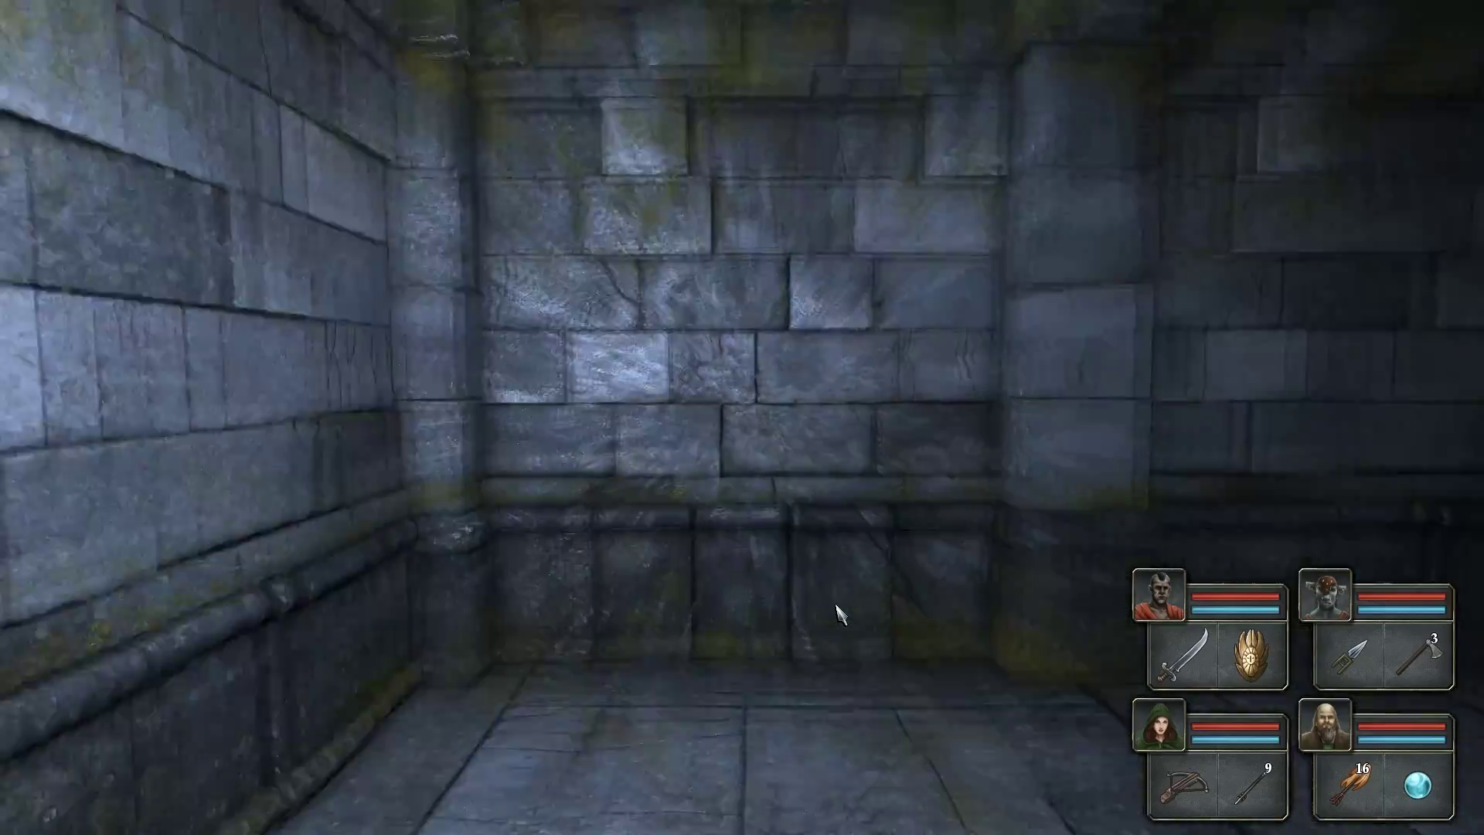
{"action": "key", "text": "q"}
{"action": "key", "text": "e"}
{"action": "key", "text": "w"}
{"action": "key", "text": "w"}
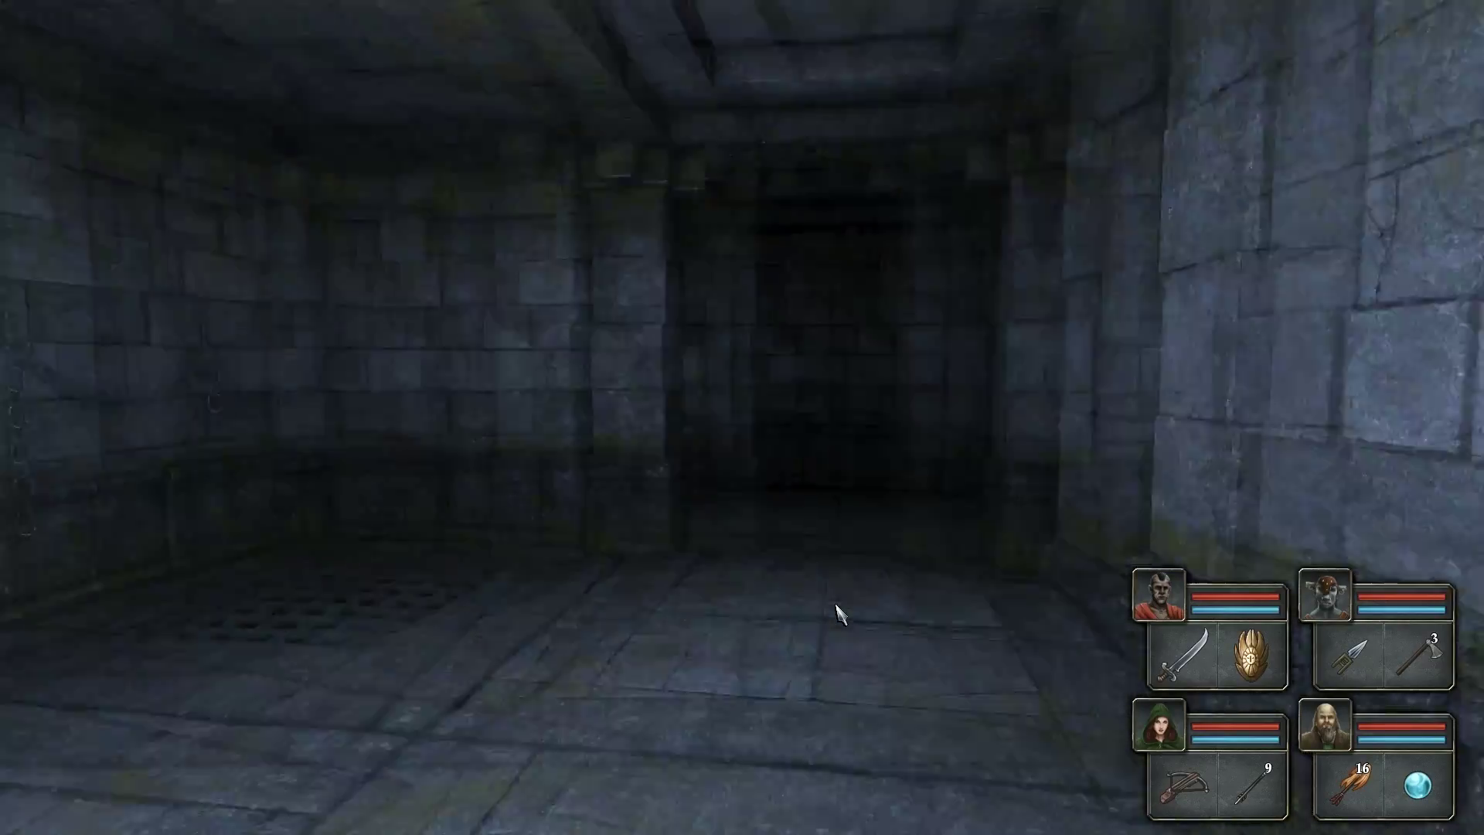
{"action": "key", "text": "e"}
{"action": "key", "text": "e"}
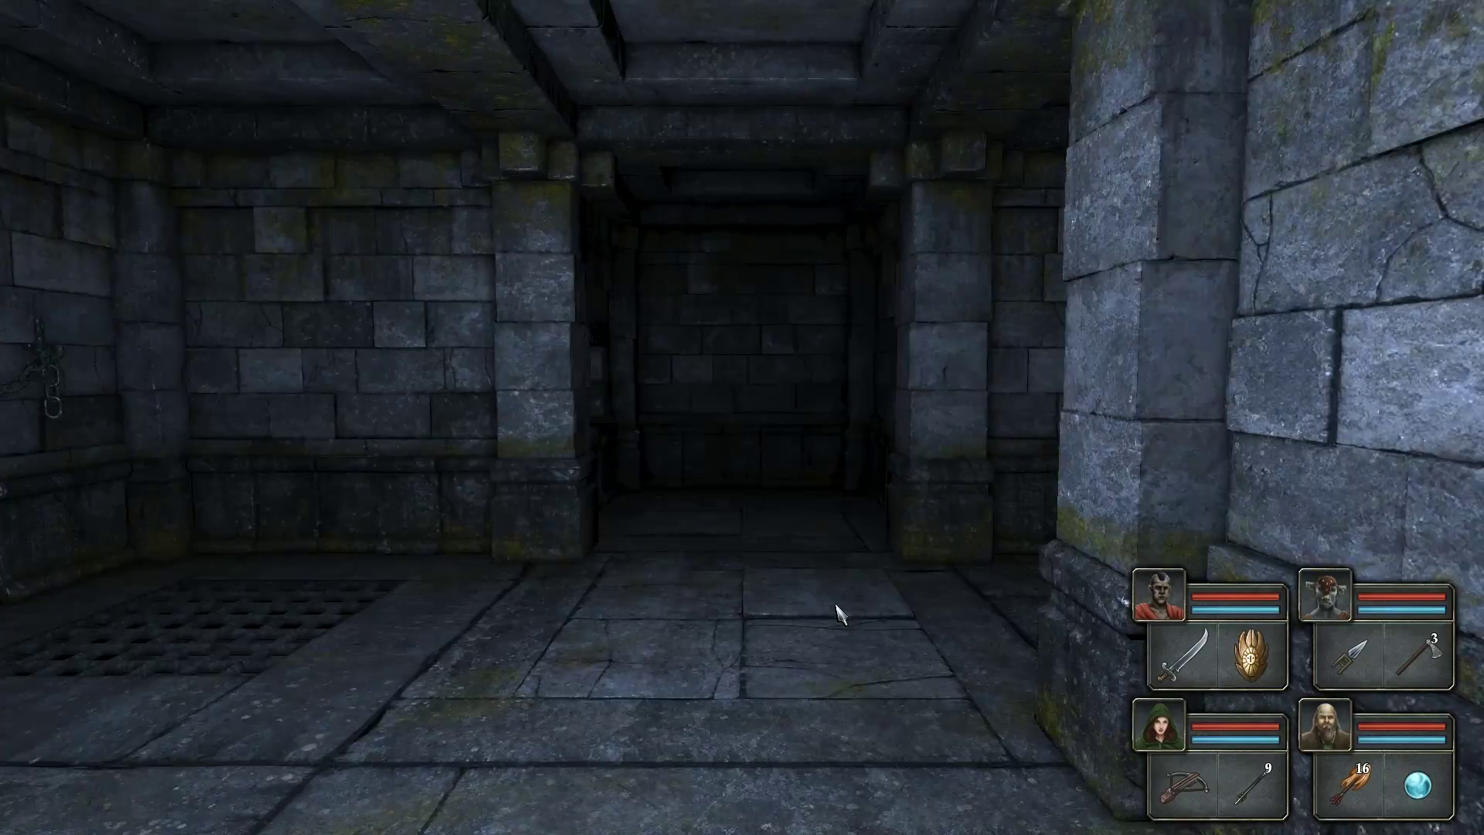
- Take the lightning bombs from the stone-container alcove
{"action": "key", "text": "w"}
{"action": "key", "text": "w"}
{"action": "key", "text": "q"}
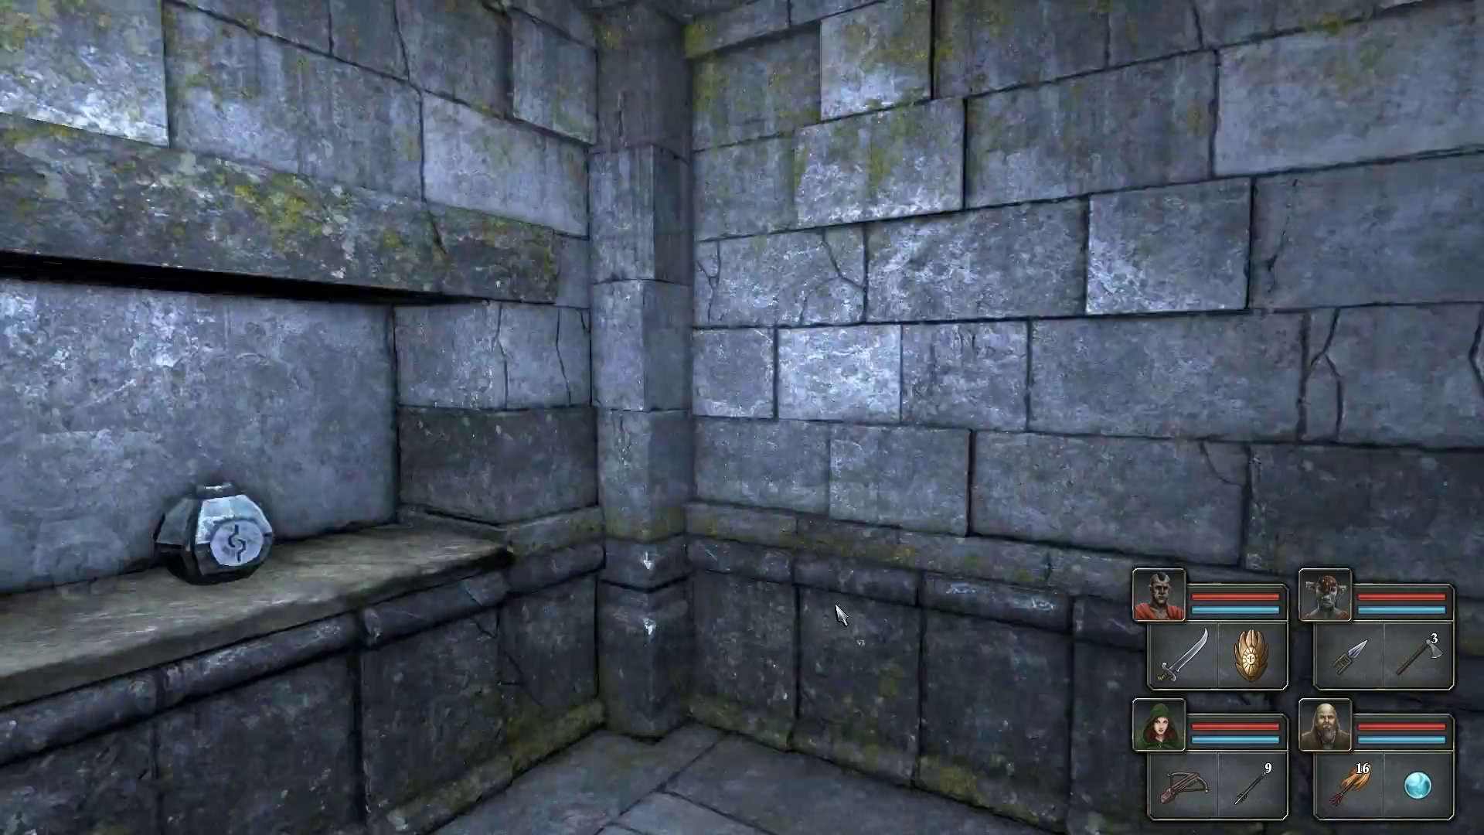
{"action": "key", "text": "a"}
{"action": "left_click", "coordinate": [742, 487]}
{"action": "key", "text": "e"}
{"action": "key", "text": "e"}
{"action": "key", "text": "e"}
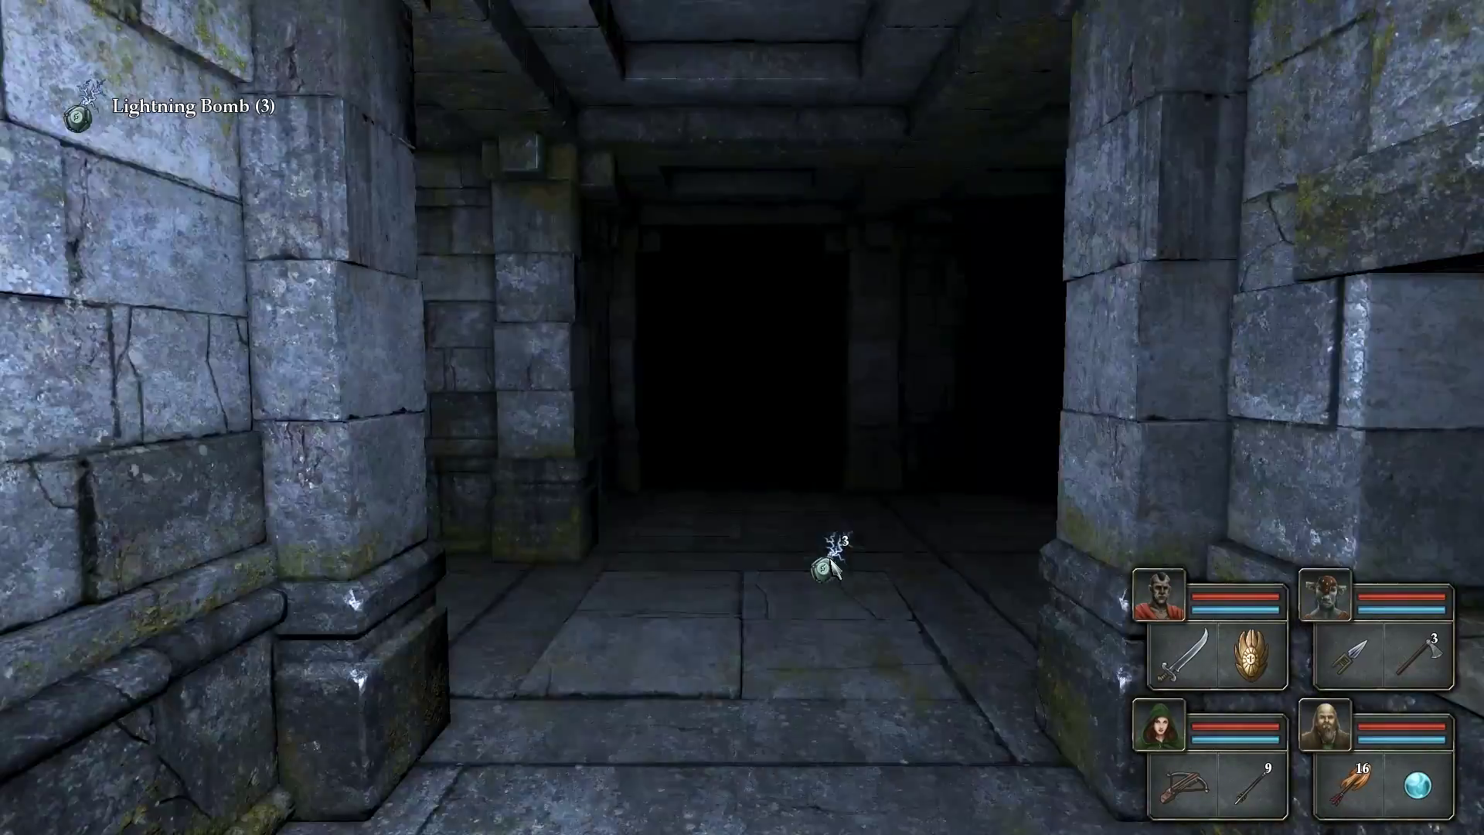
{"action": "key", "text": "e"}
- Glance back at the emptied ledge, then walk to the portcullis and turn around
{"action": "key", "text": "q"}
{"action": "key", "text": "q"}
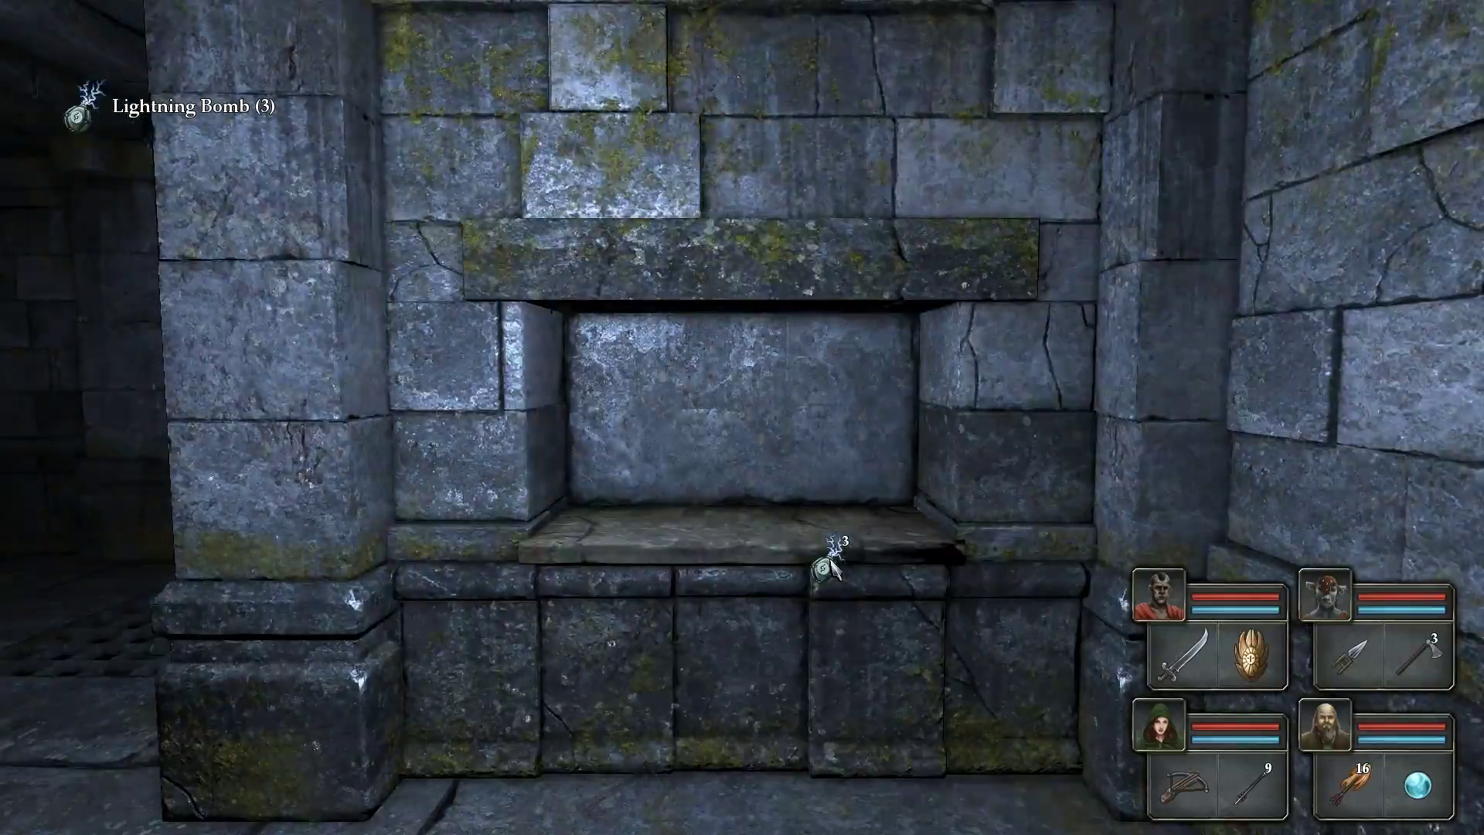
{"action": "key", "text": "e"}
{"action": "key", "text": "e"}
{"action": "key", "text": "e"}
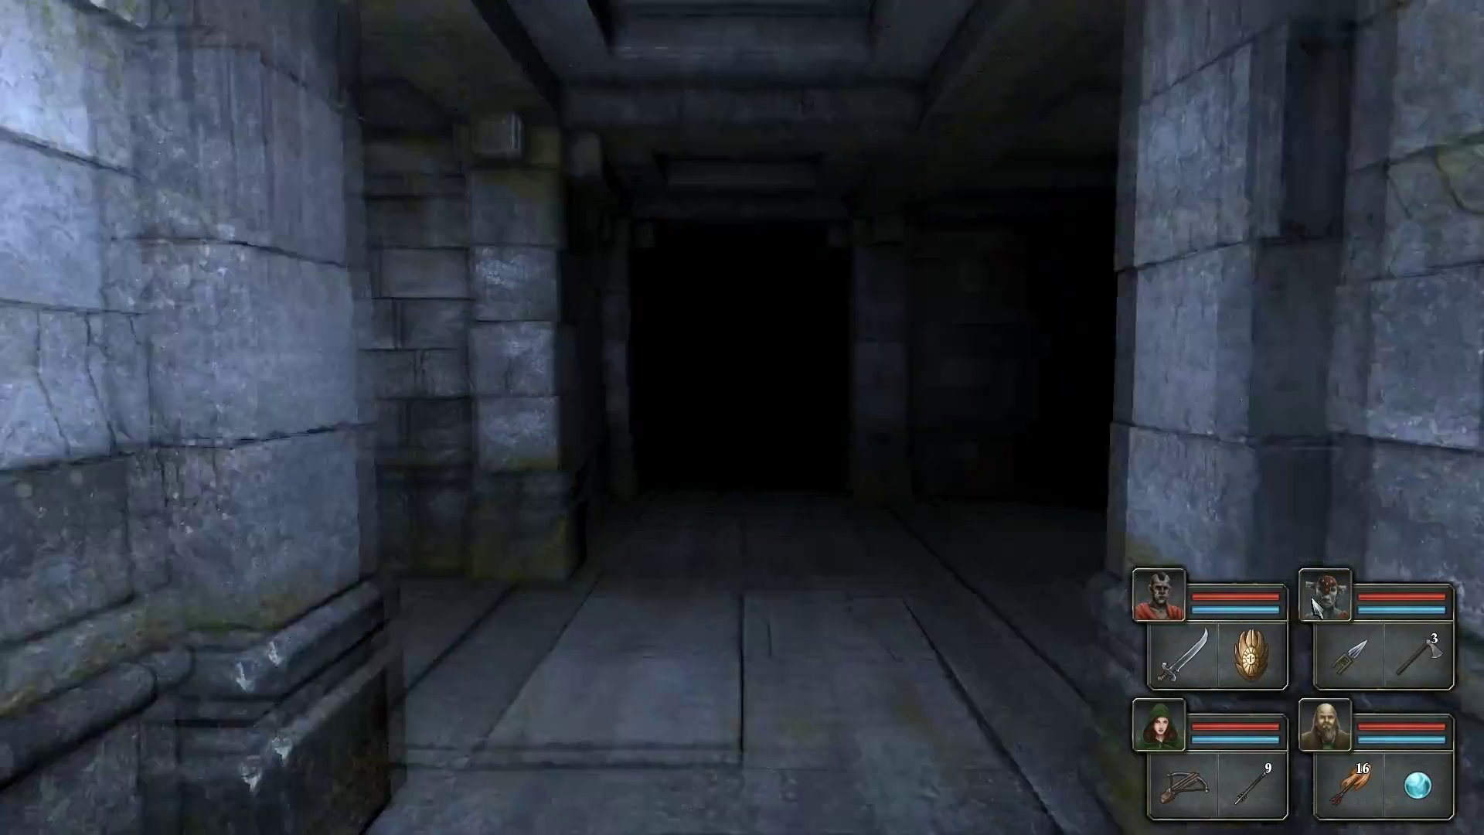
{"action": "key", "text": "w"}
{"action": "key", "text": "w"}
{"action": "key", "text": "e"}
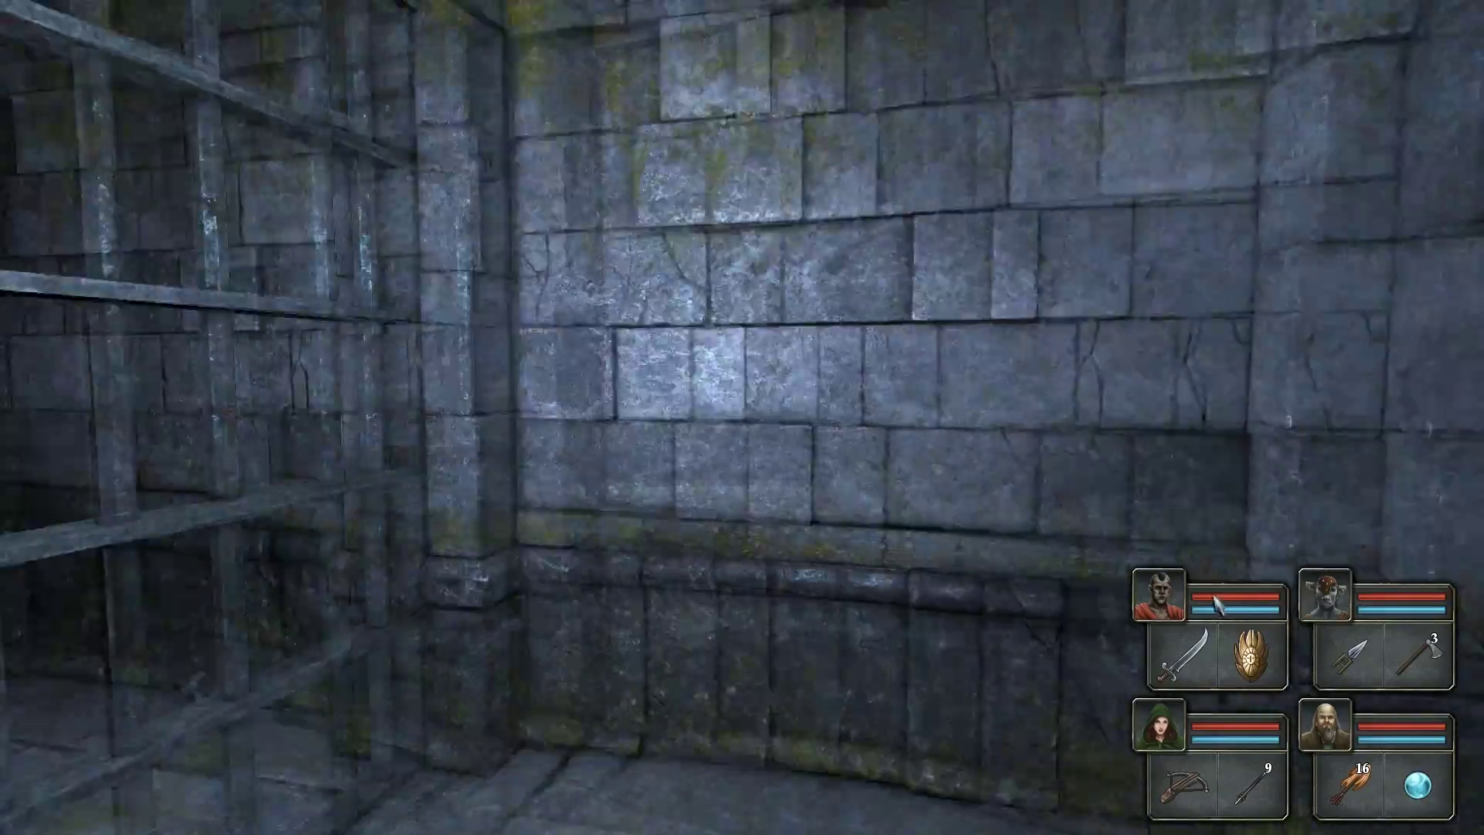
{"action": "key", "text": "e"}
{"action": "key", "text": "w"}
{"action": "key", "text": "w"}
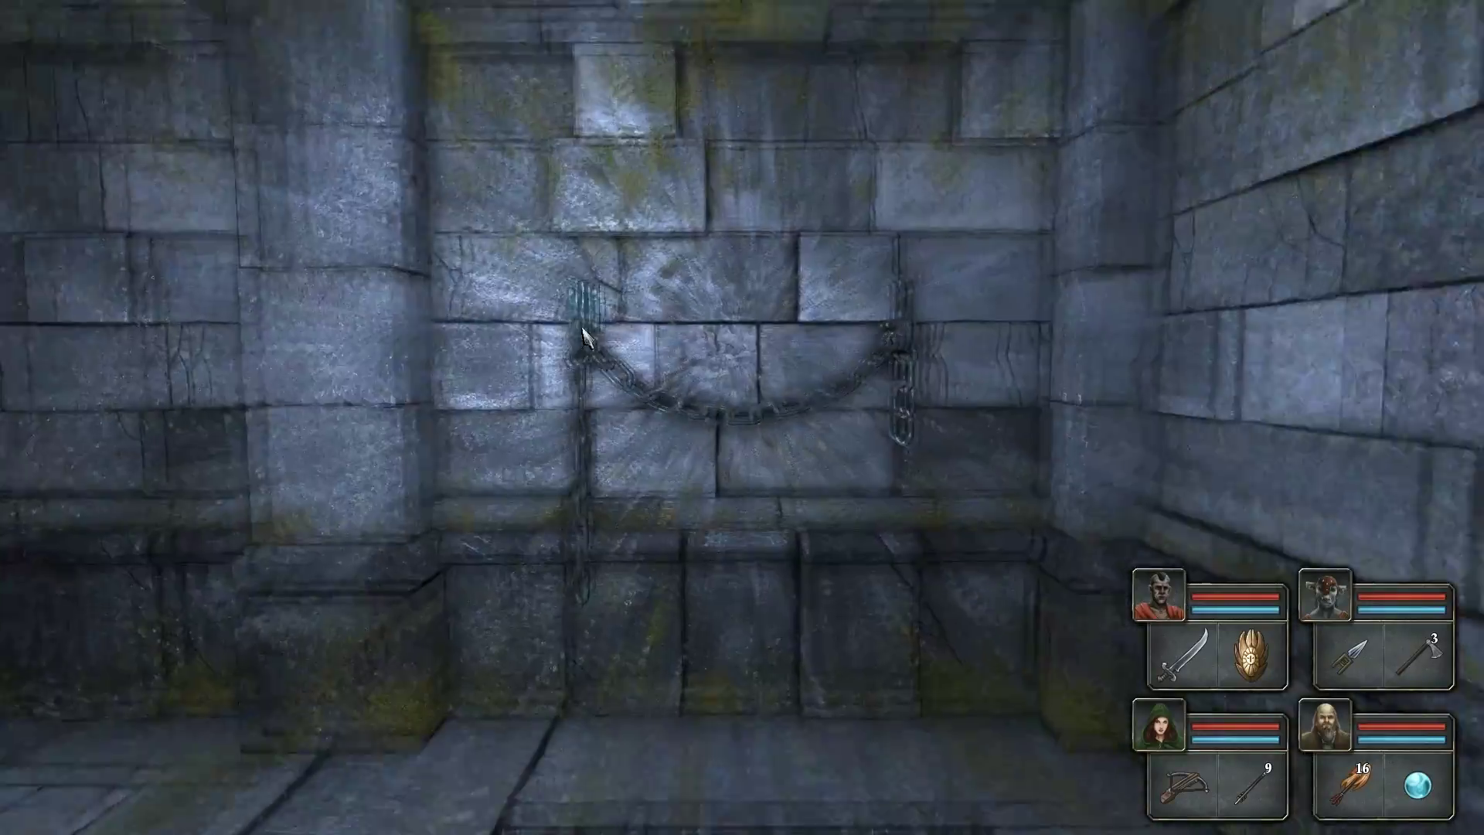
- Turn from the chain wall and walk to the end of the dark corridor
{"action": "key", "text": "e"}
{"action": "key", "text": "e"}
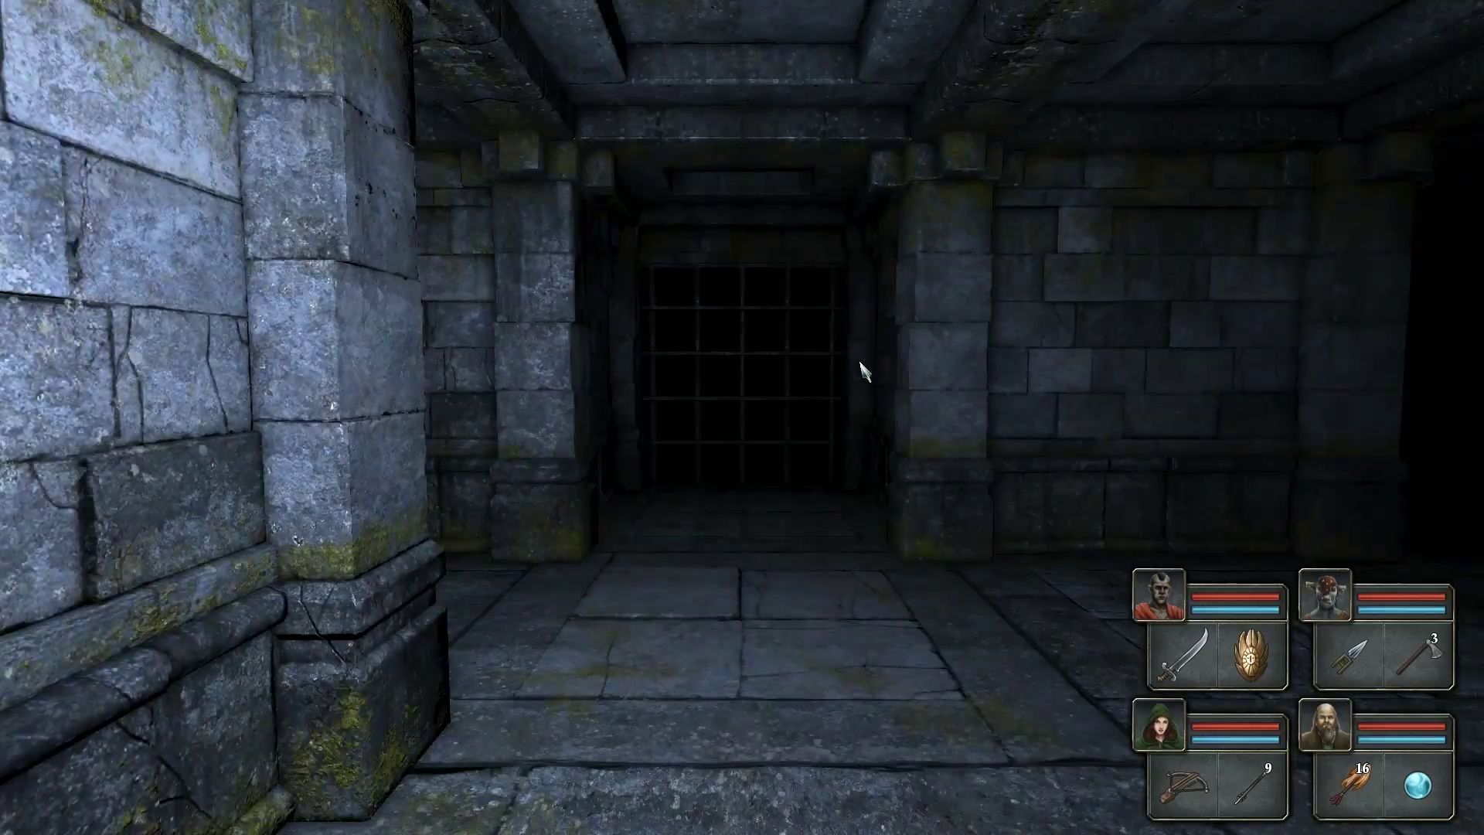
{"action": "key", "text": "d"}
{"action": "key", "text": "w"}
{"action": "key", "text": "e"}
{"action": "key", "text": "w"}
{"action": "key", "text": "w"}
{"action": "key", "text": "w"}
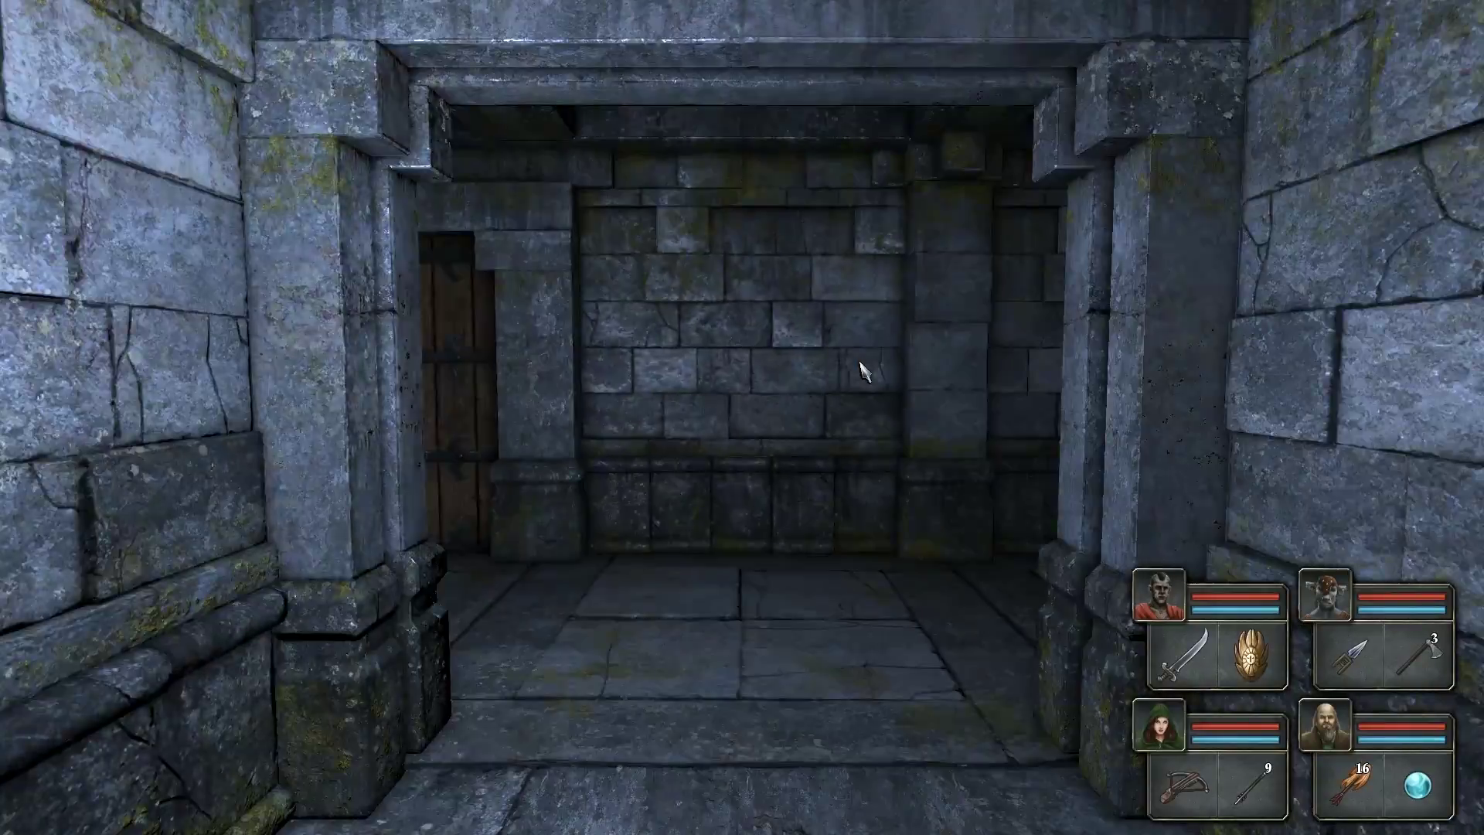
{"action": "key", "text": "w"}
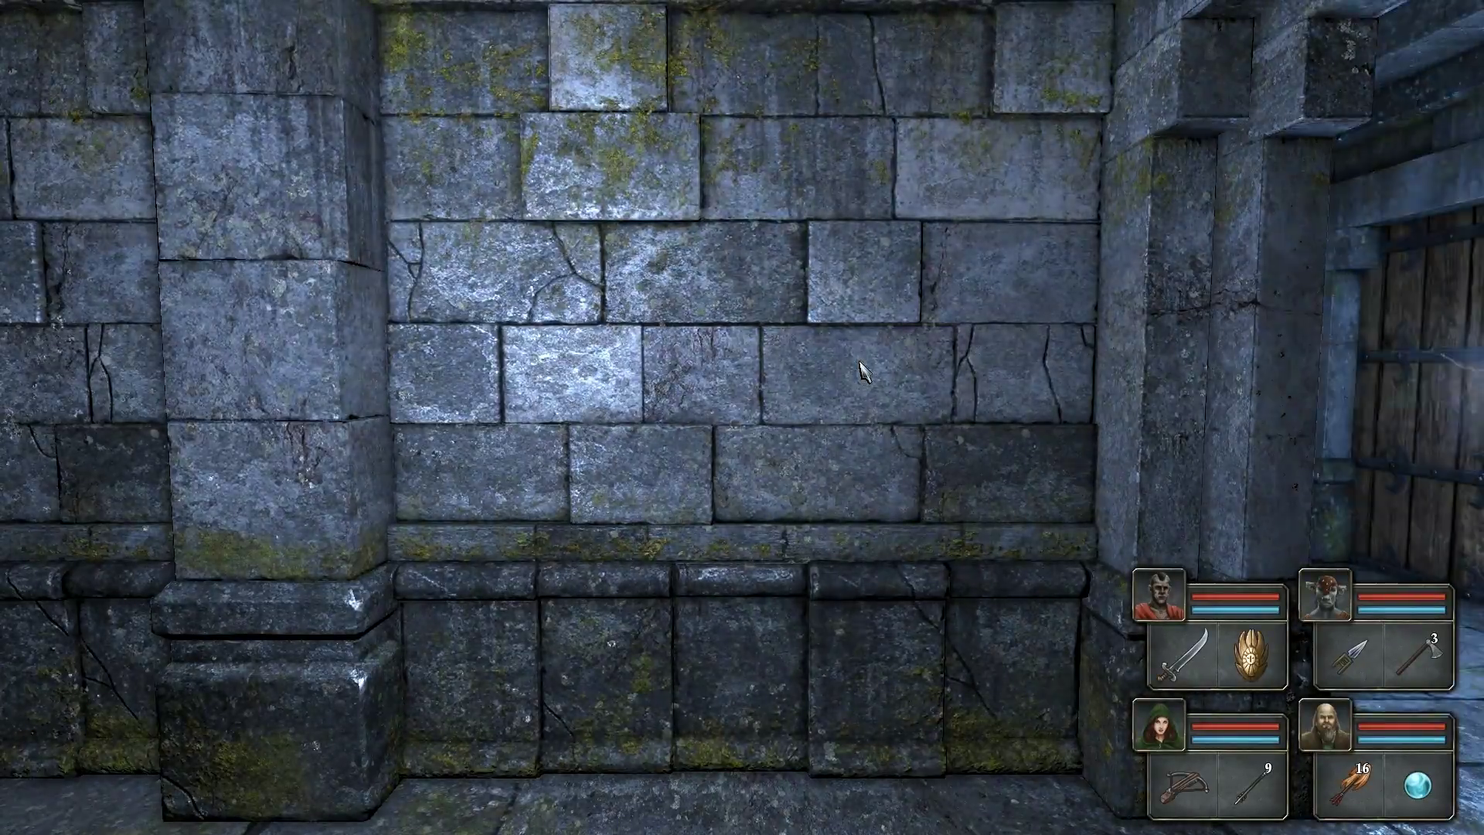
- Turn into the side corridor and check the wall with the chain pull
{"action": "key", "text": "q"}
{"action": "key", "text": "w"}
{"action": "key", "text": "w"}
{"action": "key", "text": "q"}
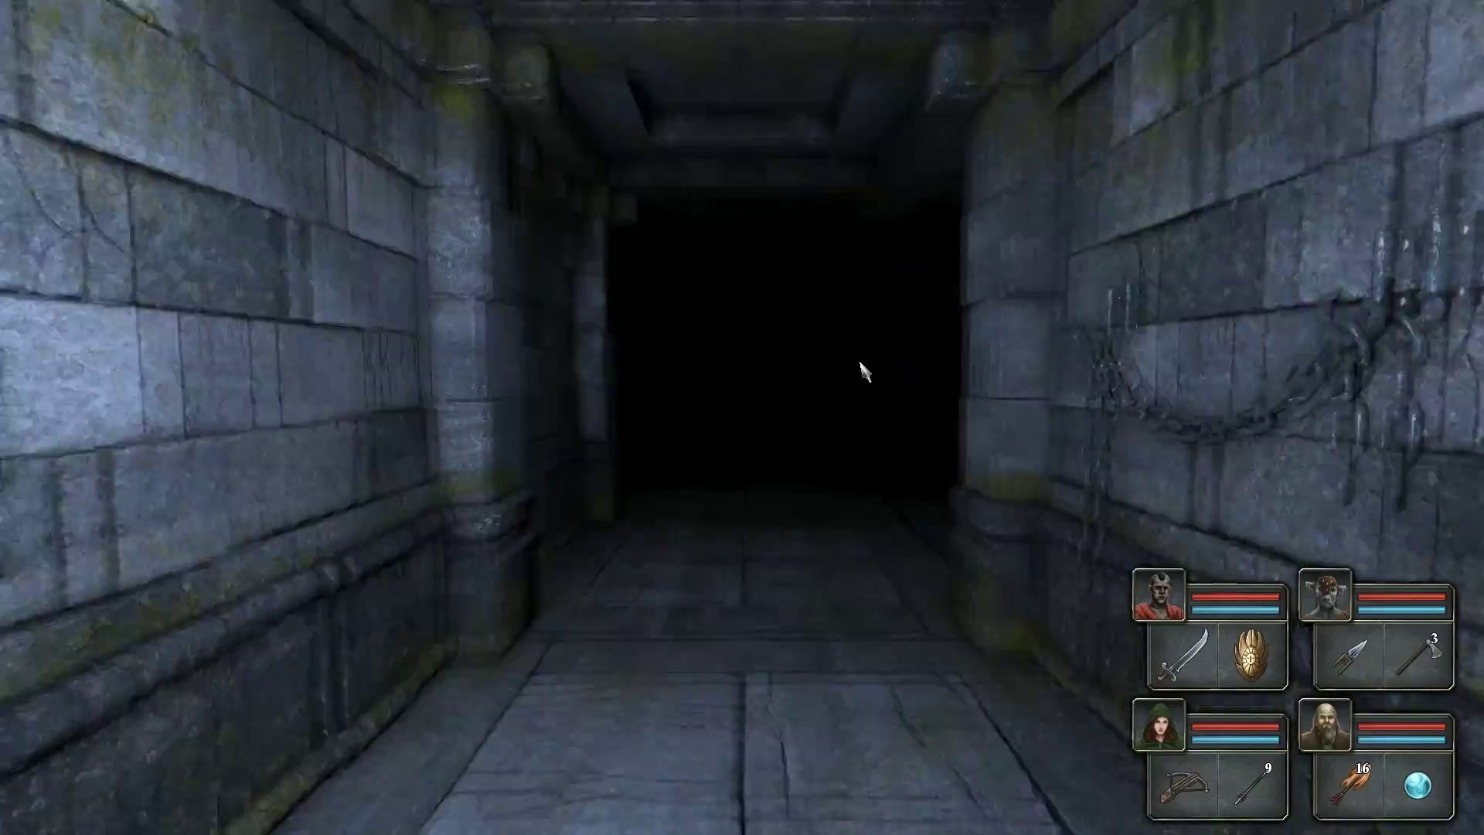
{"action": "key", "text": "w"}
{"action": "key", "text": "e"}
{"action": "key", "text": "q"}
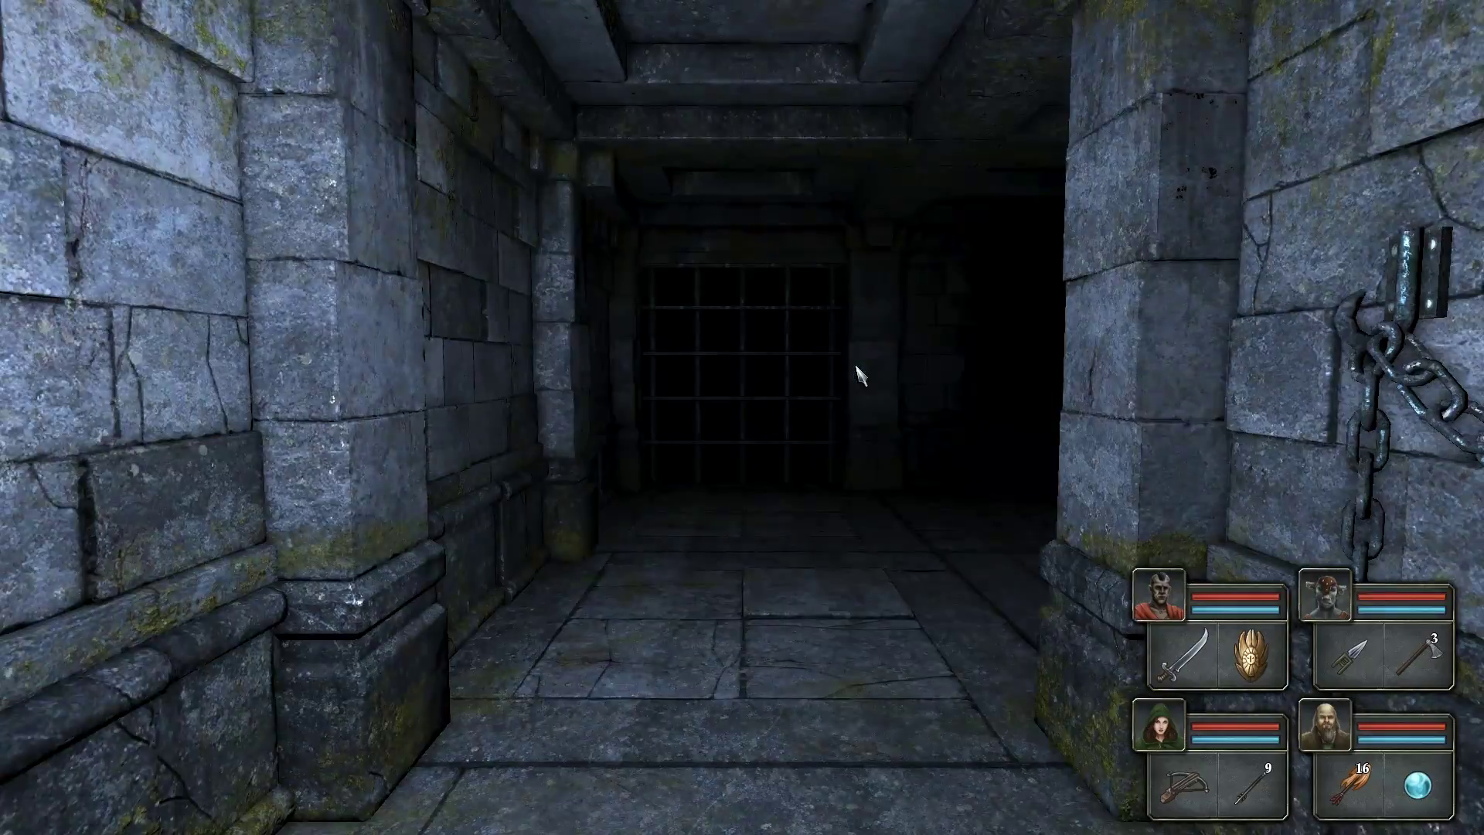
{"action": "key", "text": "e"}
{"action": "key", "text": "q"}
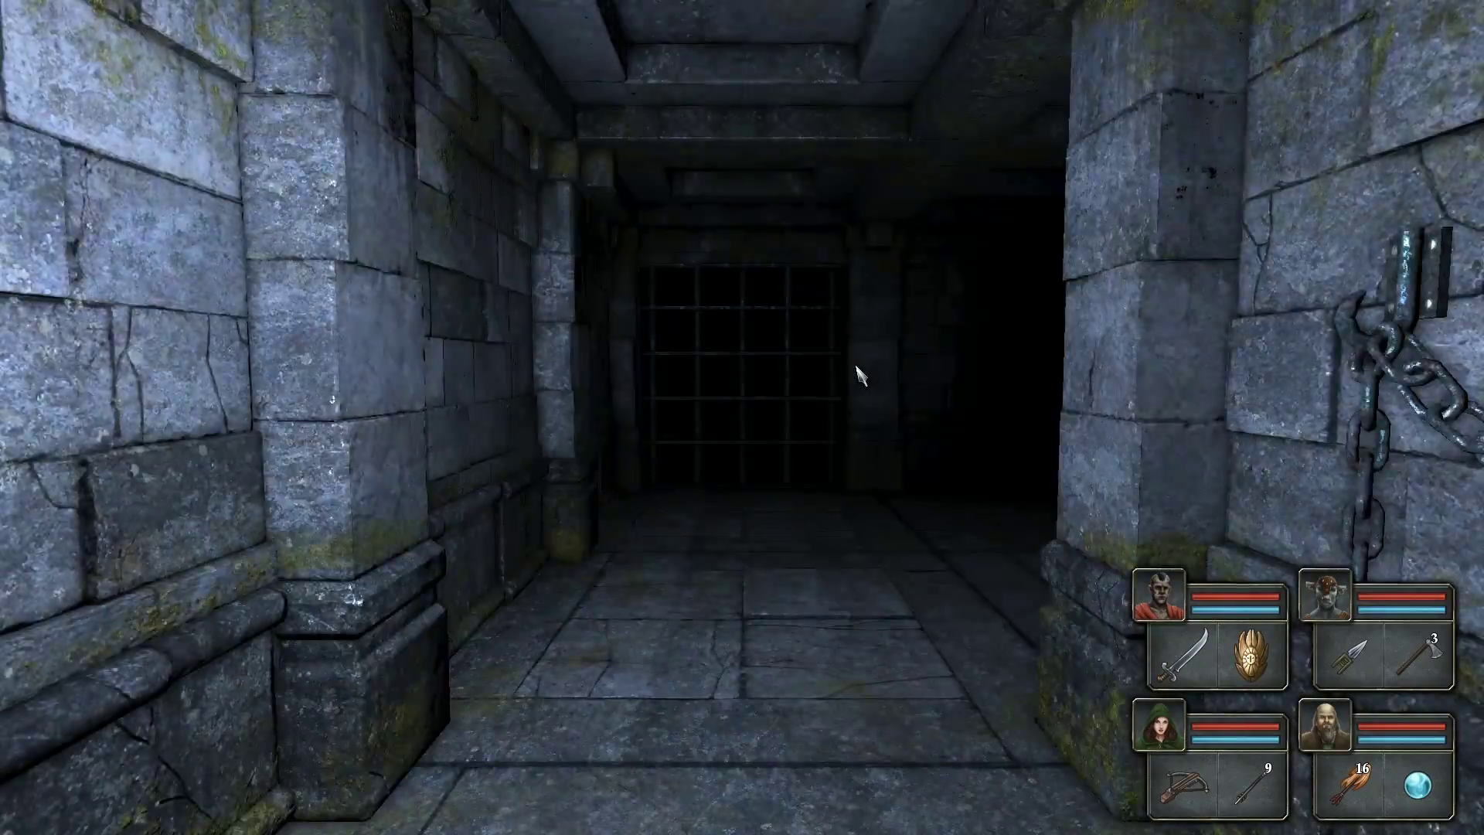
- Walk up close to the grate with fire behind it
{"action": "key", "text": "q"}
{"action": "key", "text": "e"}
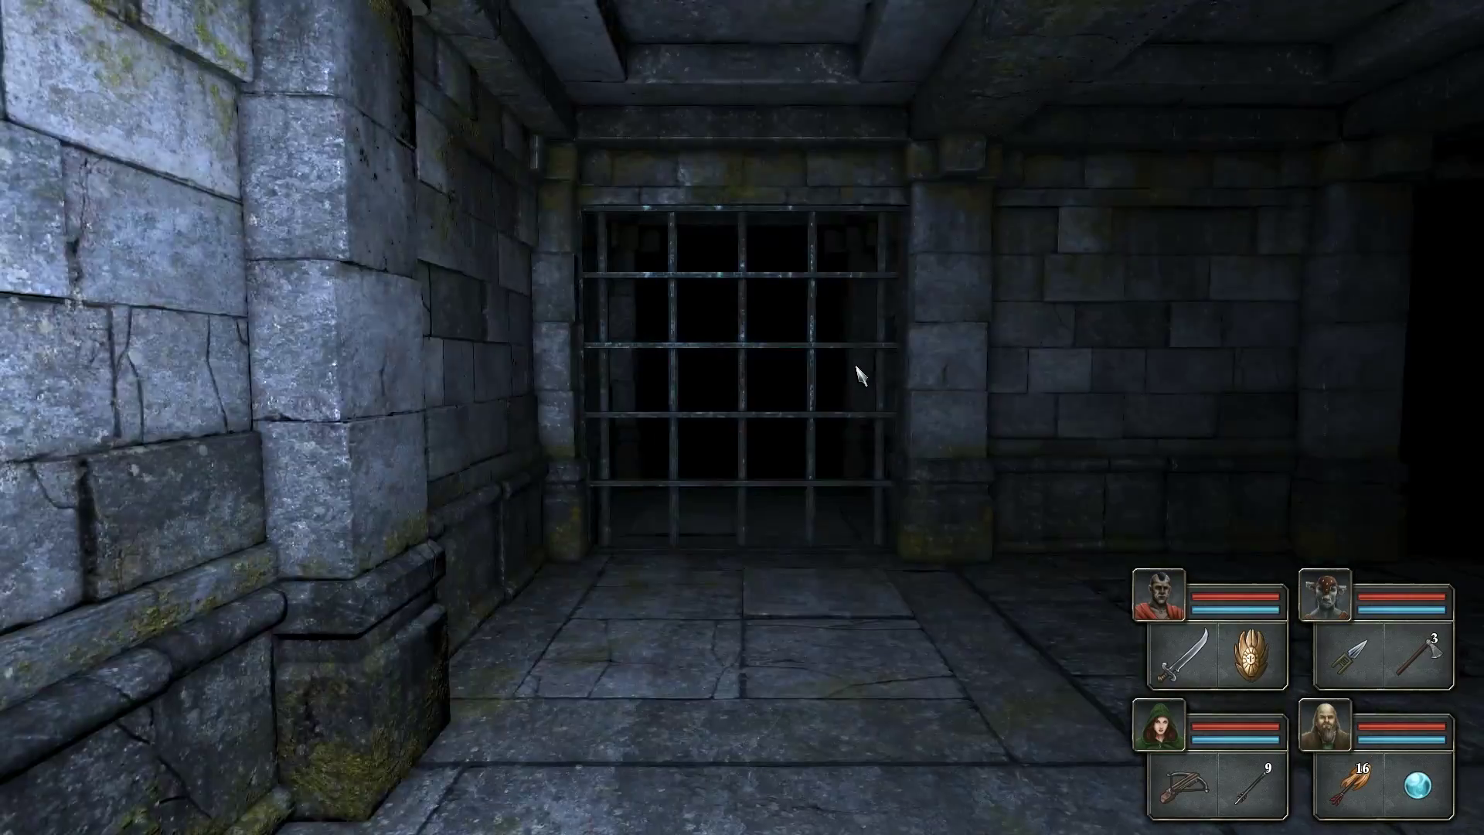
{"action": "key", "text": "w"}
{"action": "key", "text": "e"}
{"action": "key", "text": "w"}
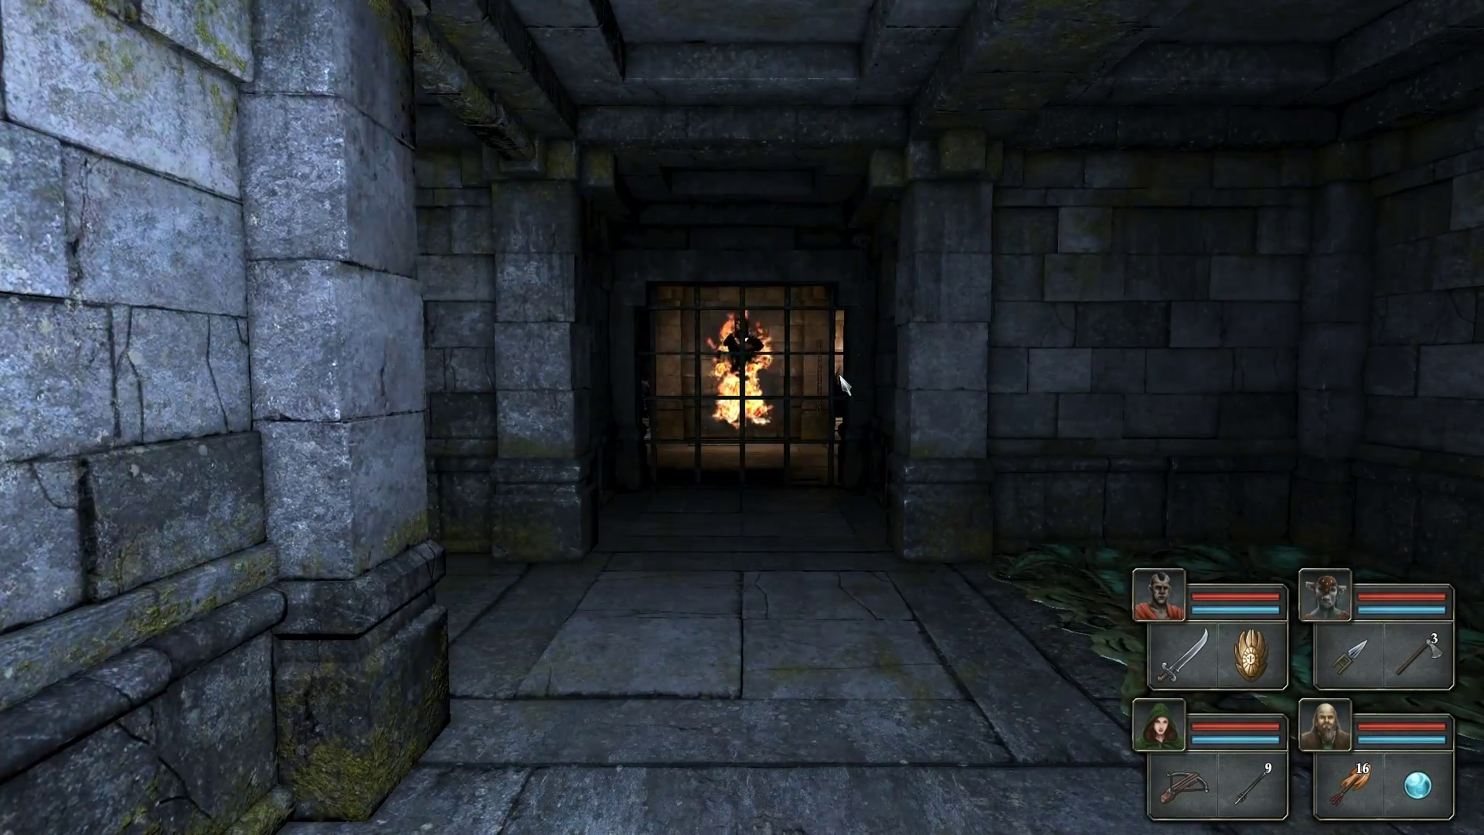
- Approach the barred doorway, back off, and hit the fire elemental with frost
{"action": "key", "text": "q"}
{"action": "key", "text": "e"}
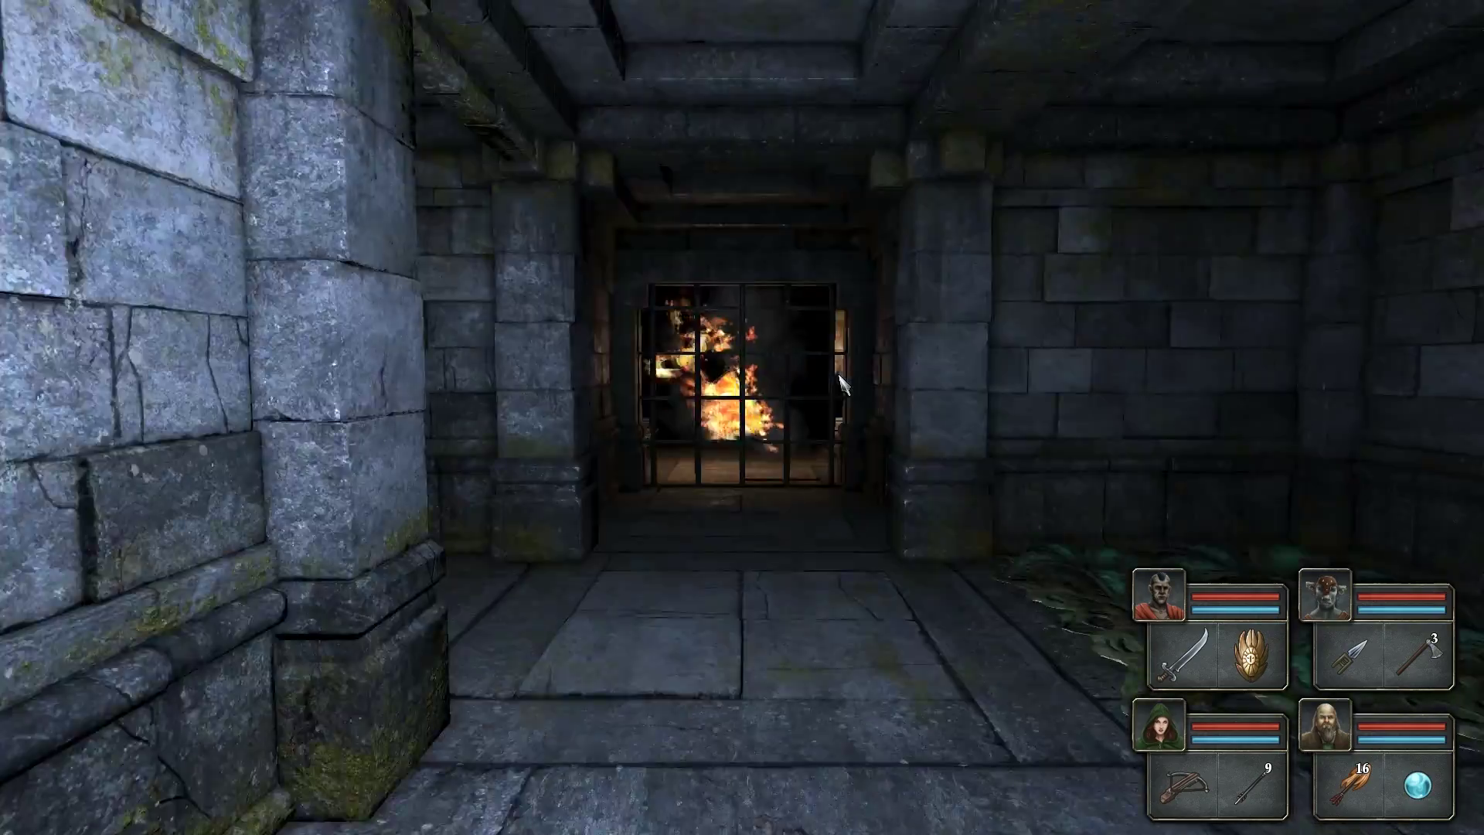
{"action": "key", "text": "q"}
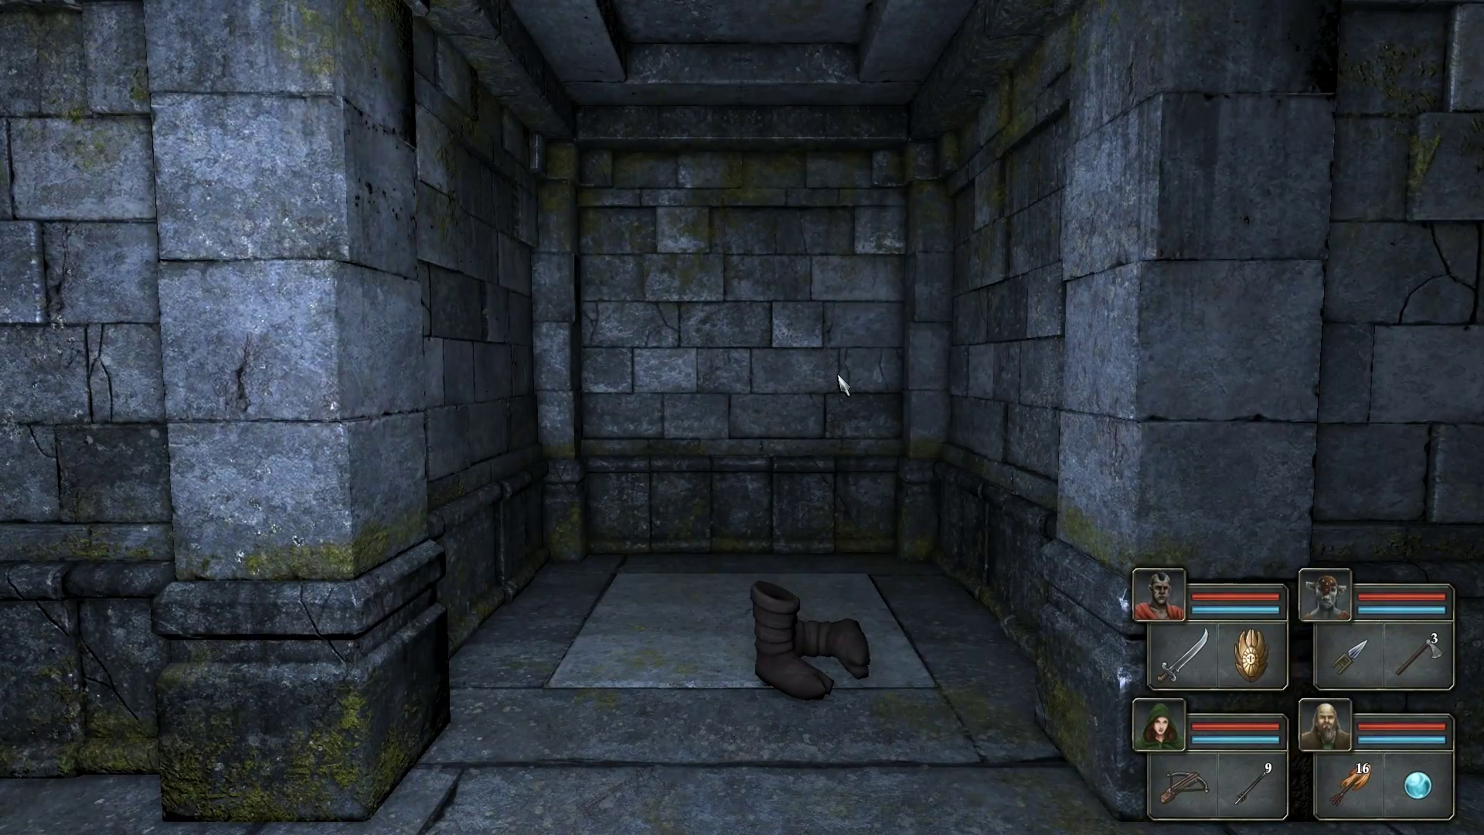
{"action": "key", "text": "w"}
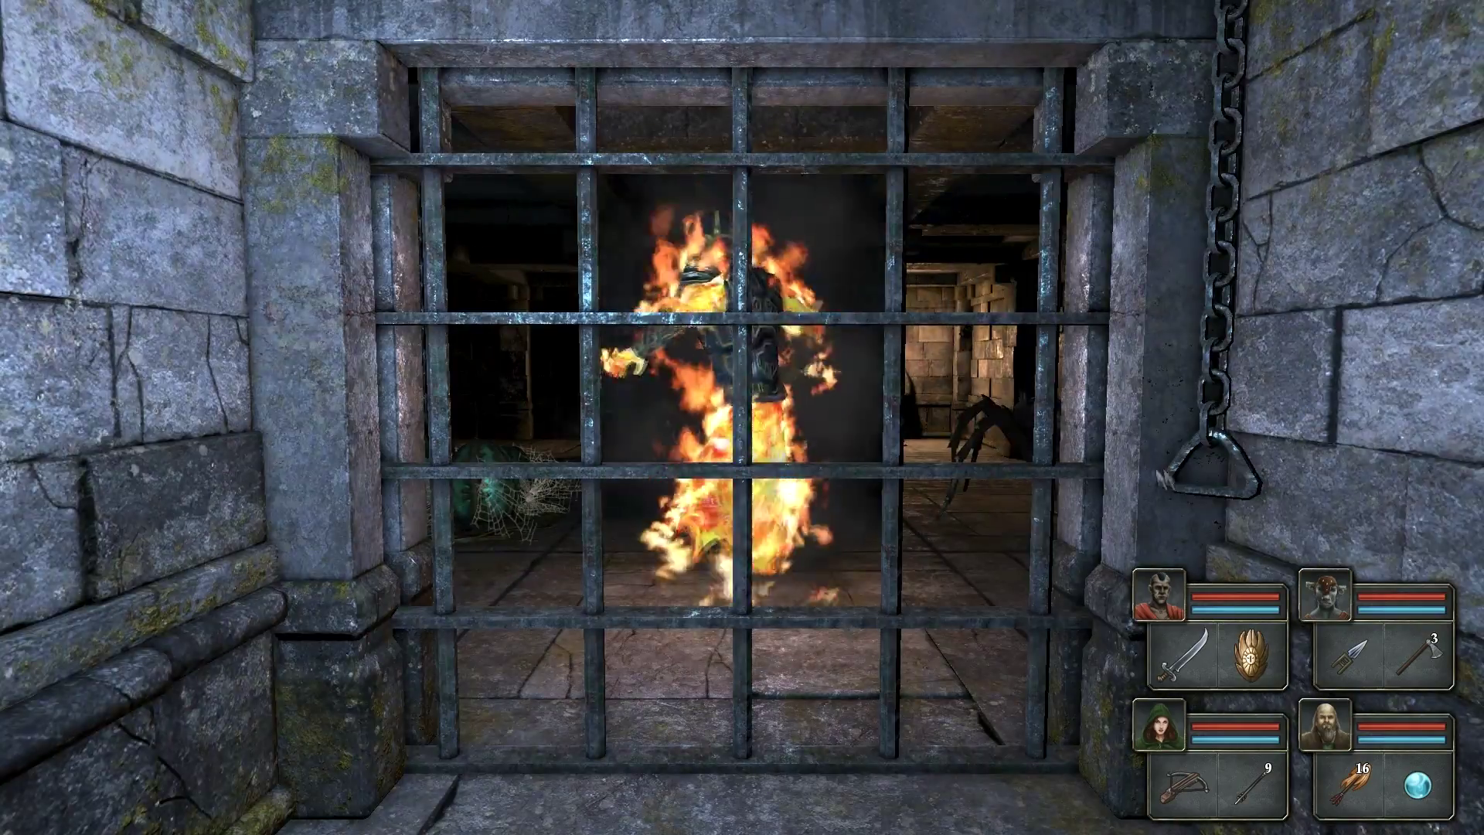
{"action": "key", "text": "s"}
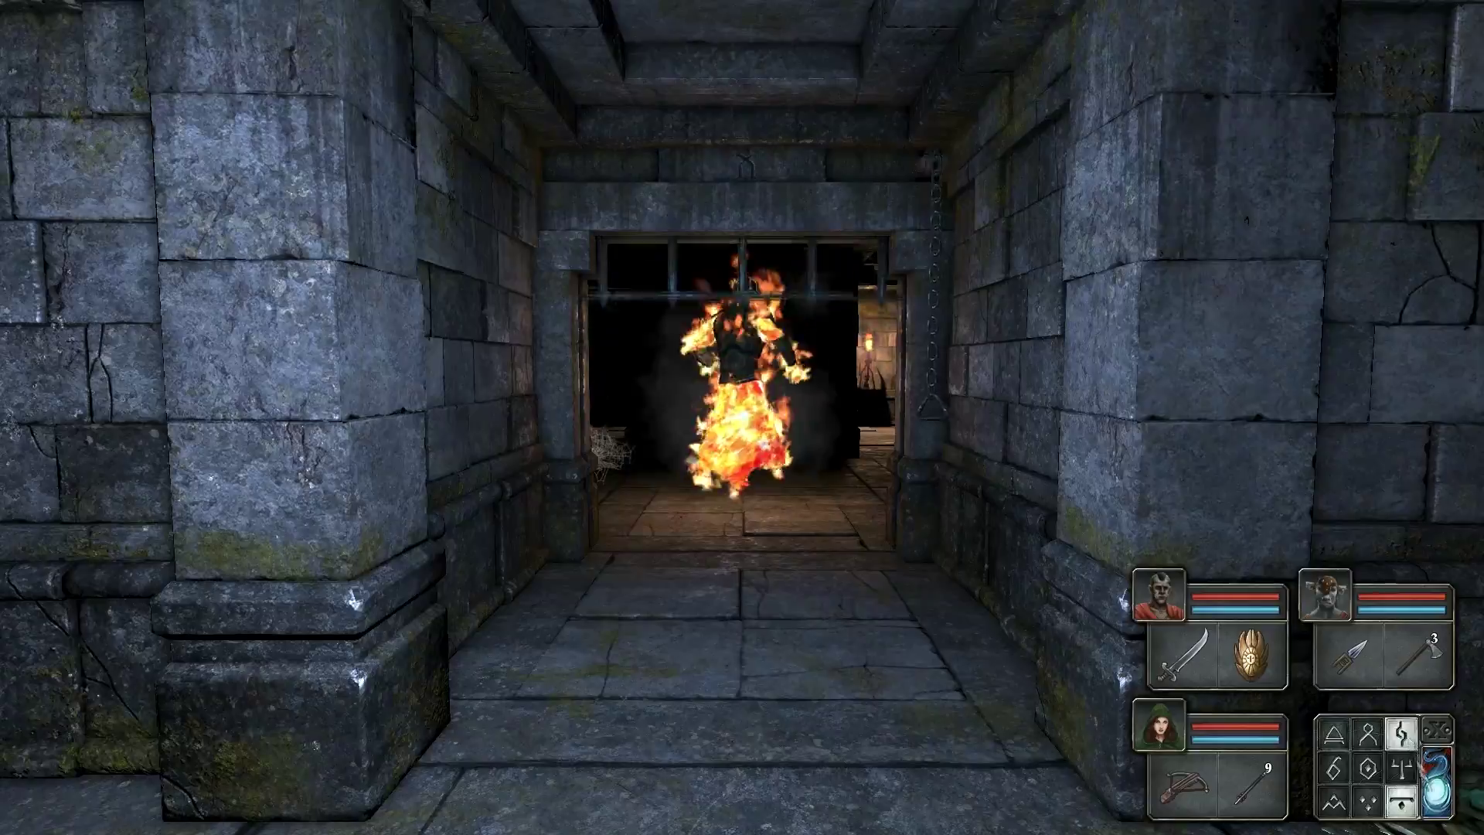
{"action": "left_click", "coordinate": [1436, 774]}
- Strike the frozen elemental with two champions, then cast a second frost spell
{"action": "key", "text": "w"}
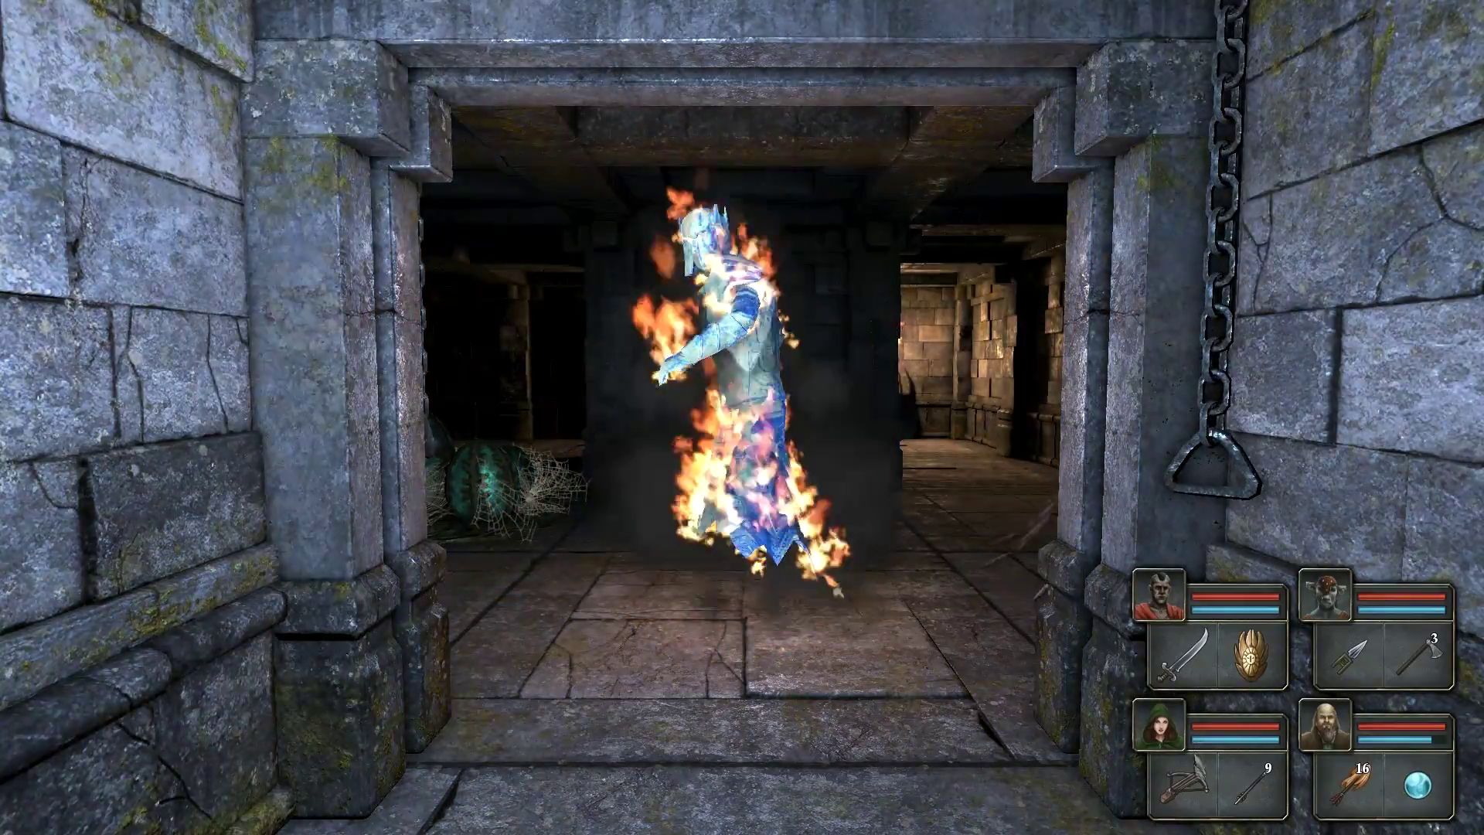
{"action": "right_click", "coordinate": [1182, 655]}
{"action": "right_click", "coordinate": [1351, 655]}
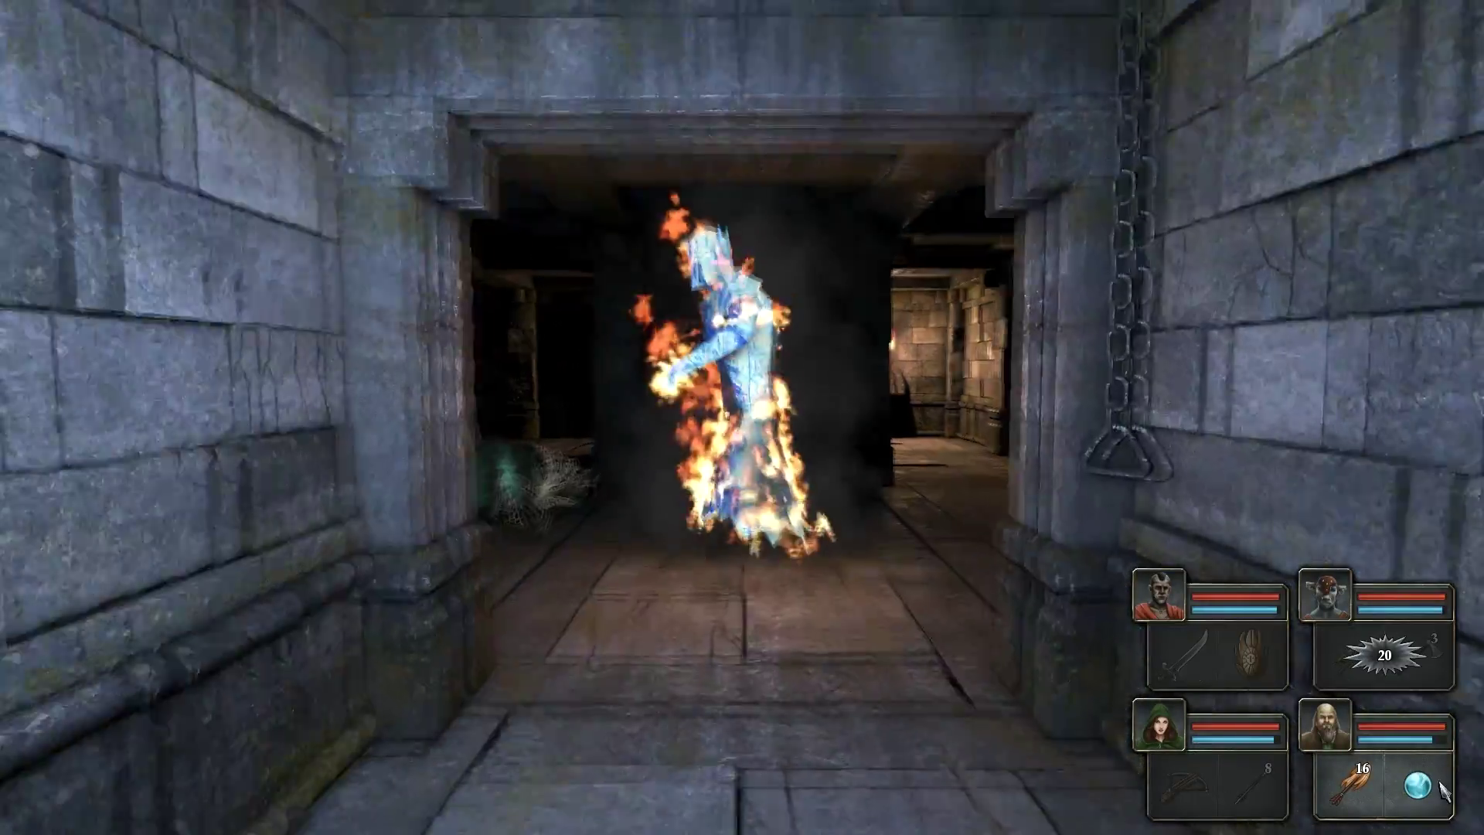
{"action": "key", "text": "s"}
{"action": "right_click", "coordinate": [1416, 784]}
{"action": "left_click", "coordinate": [1434, 775]}
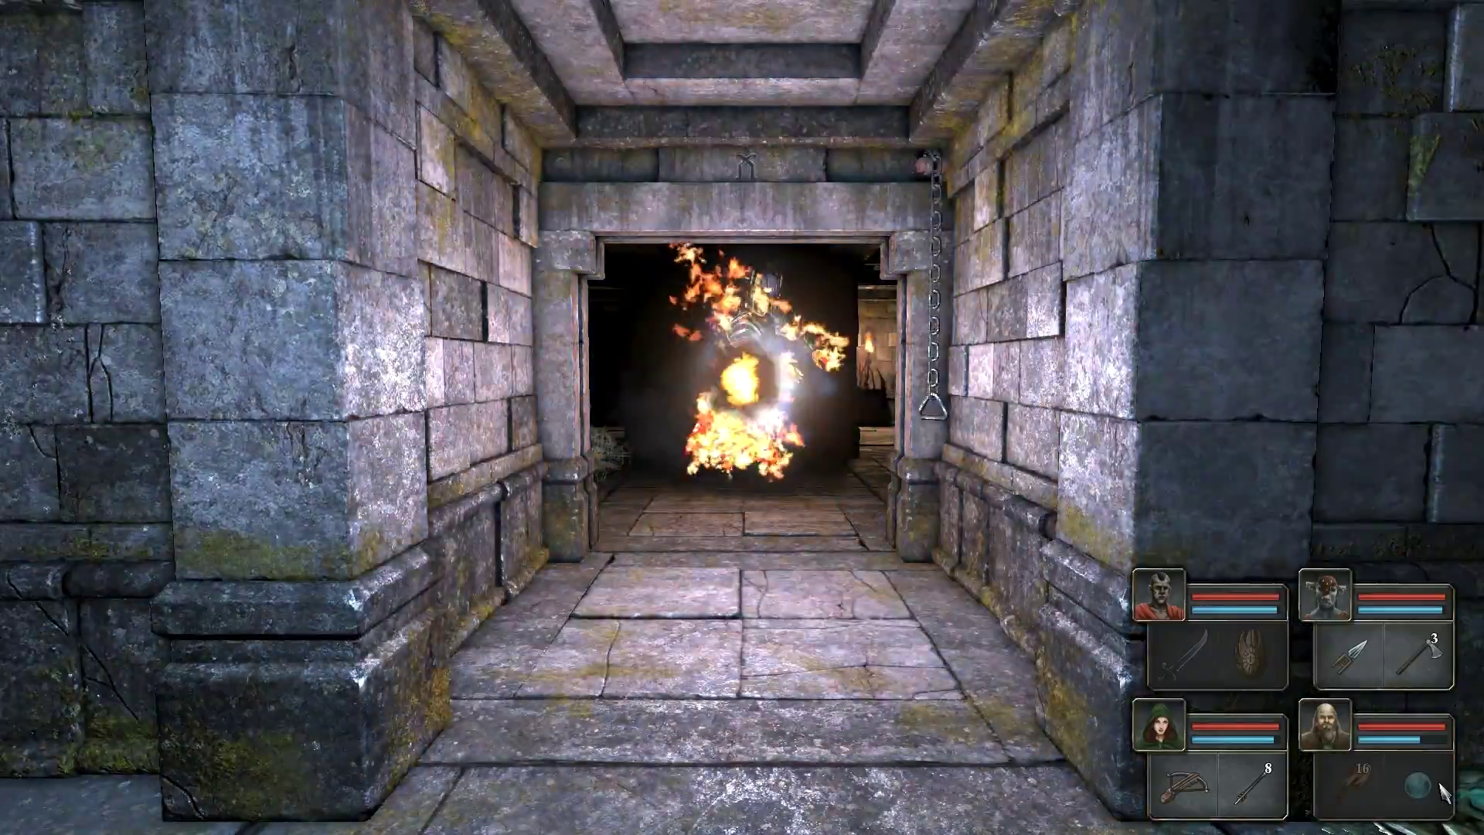
- Sidestep the exploding elemental and finish it off with a spear stab
{"action": "key", "text": "d"}
{"action": "key", "text": "a"}
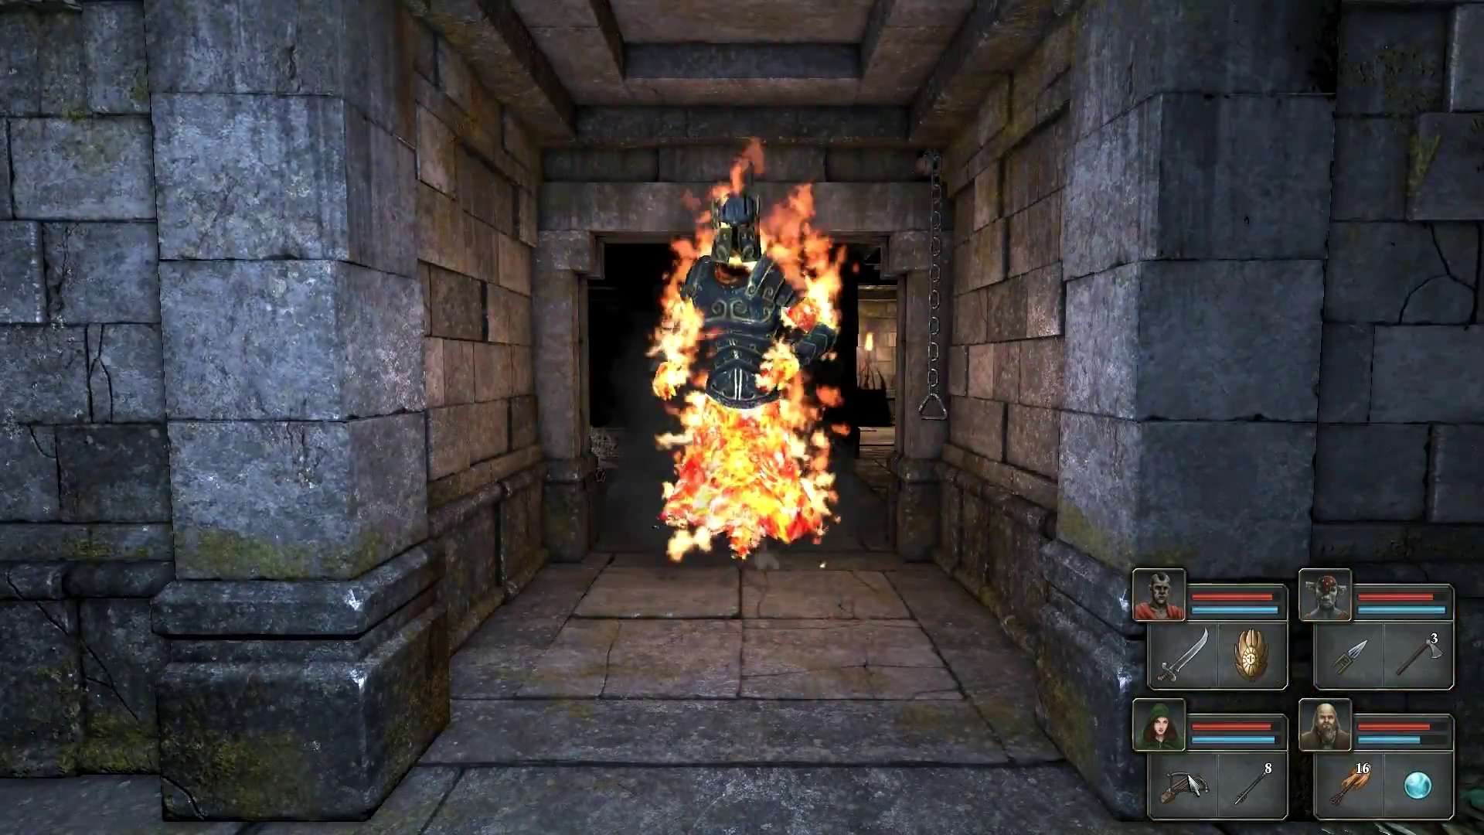
{"action": "right_click", "coordinate": [1183, 655]}
{"action": "right_click", "coordinate": [1351, 655]}
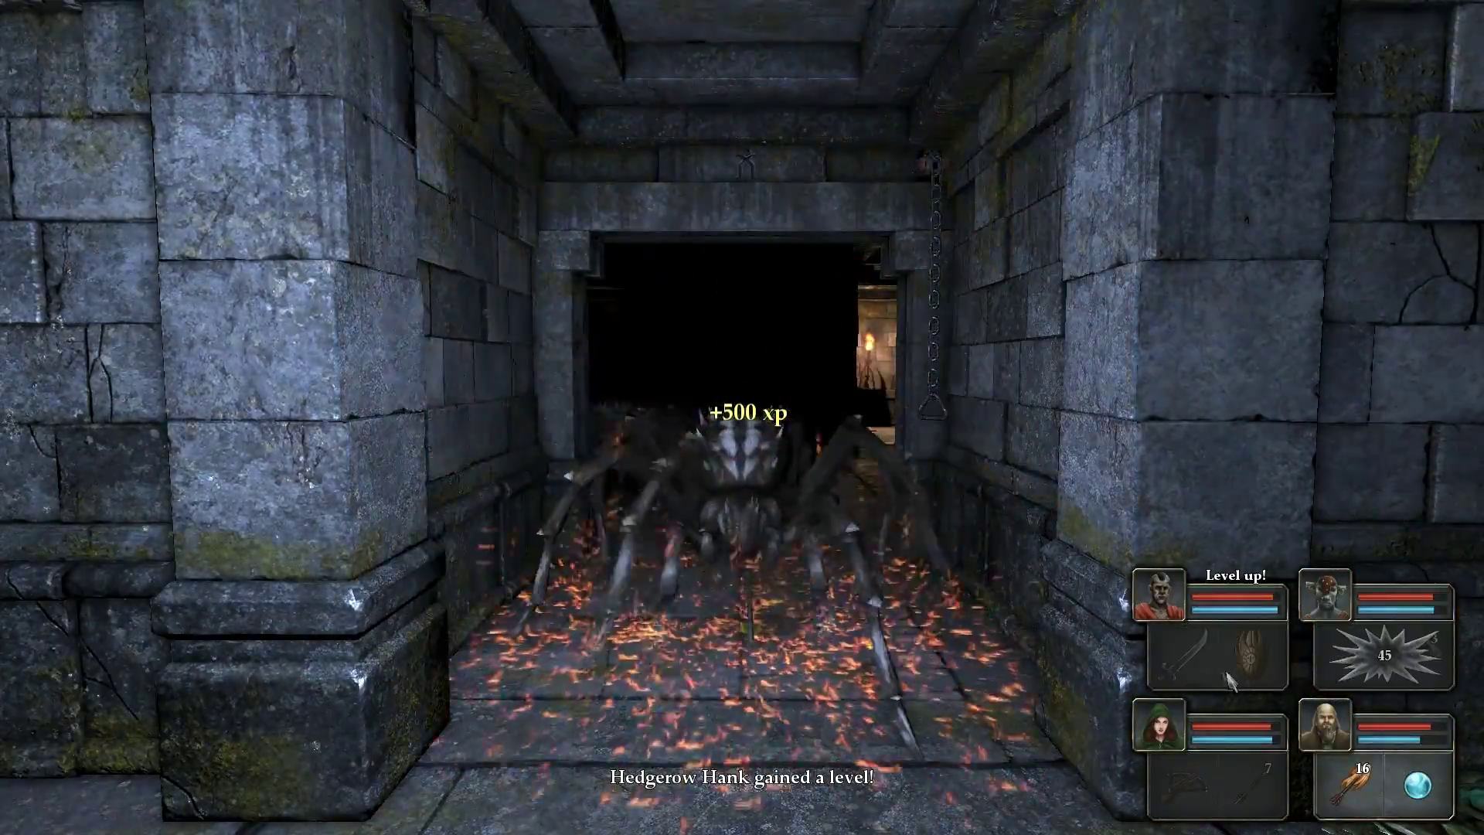
- Kill the first spider with a piercing strike, a shot, and a fire spell
{"action": "right_click", "coordinate": [1379, 658]}
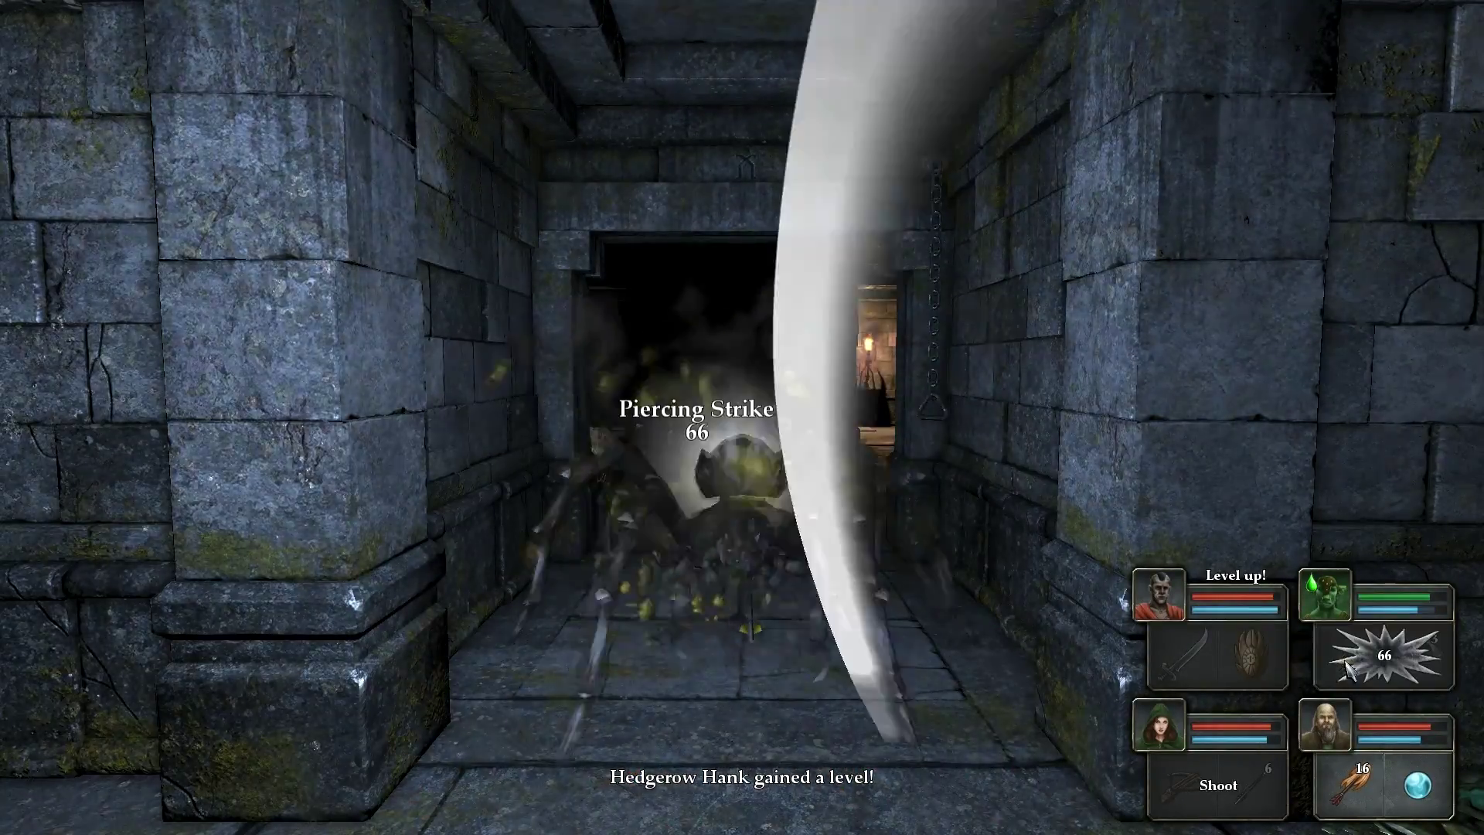
{"action": "right_click", "coordinate": [1217, 765]}
{"action": "right_click", "coordinate": [1416, 784]}
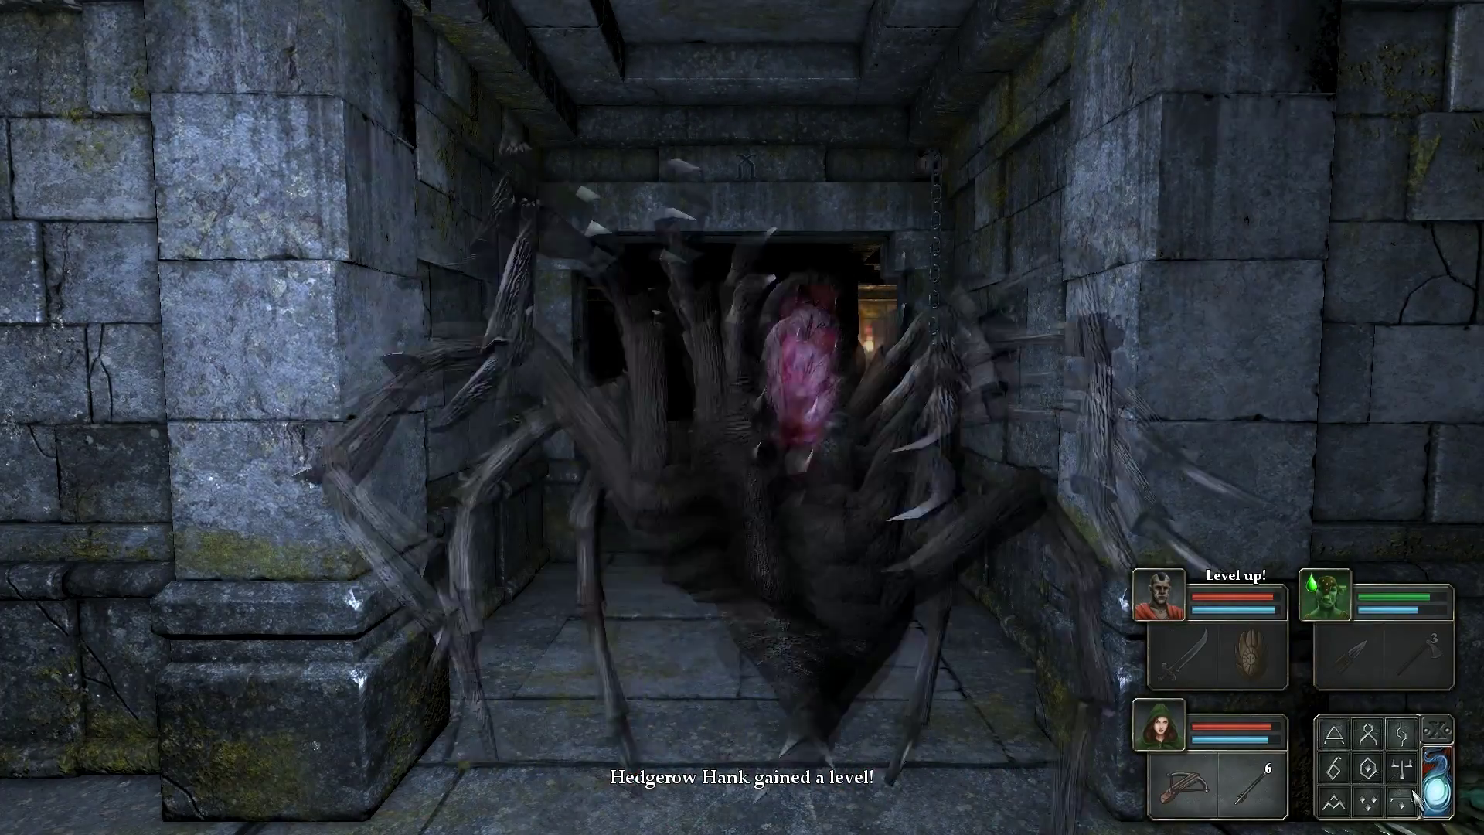
{"action": "right_click", "coordinate": [1436, 795]}
{"action": "right_click", "coordinate": [1218, 786]}
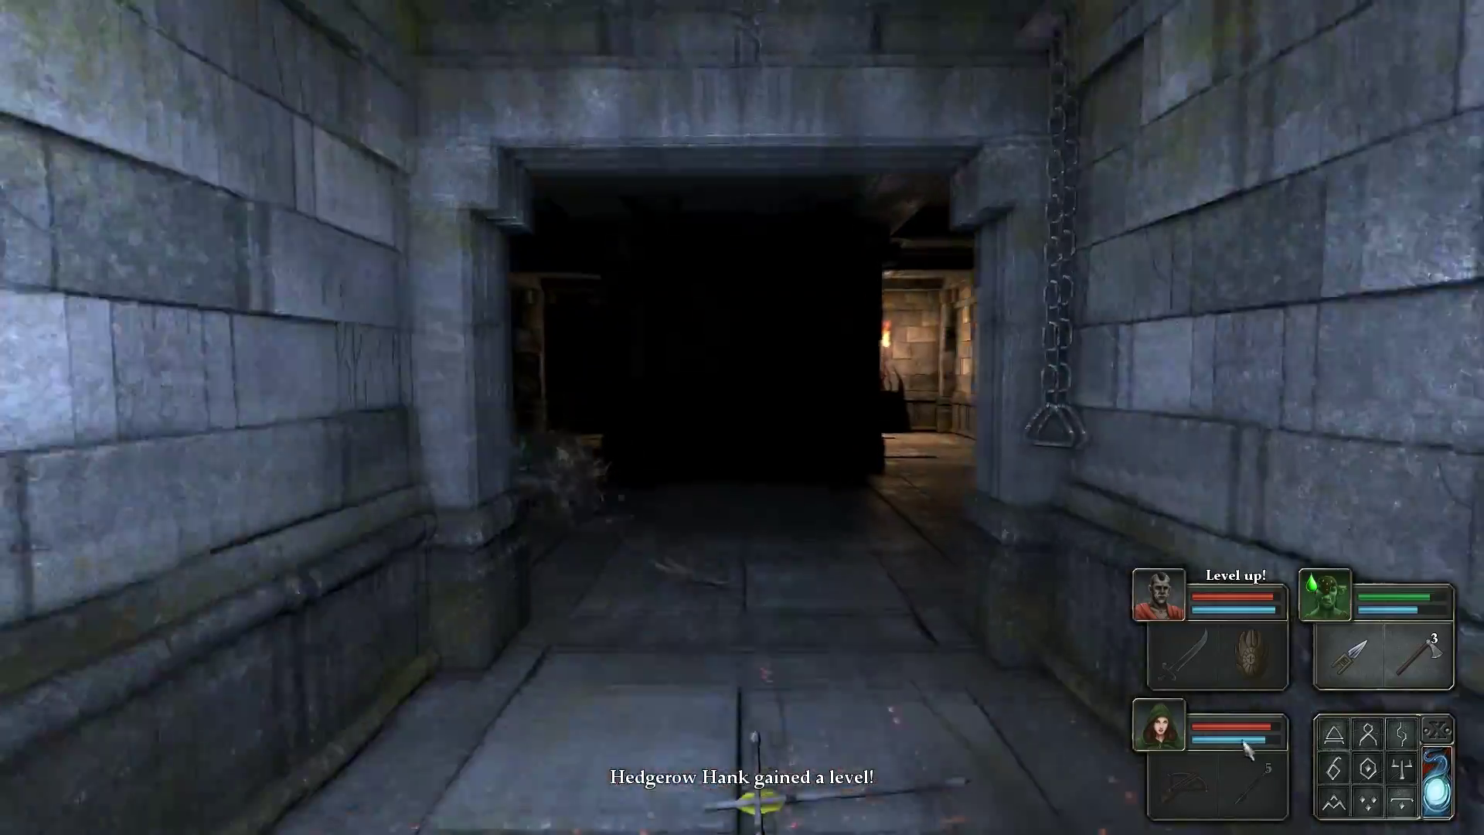
- Freeze and shatter the second spider, then advance through the doorway
{"action": "key", "text": "s"}
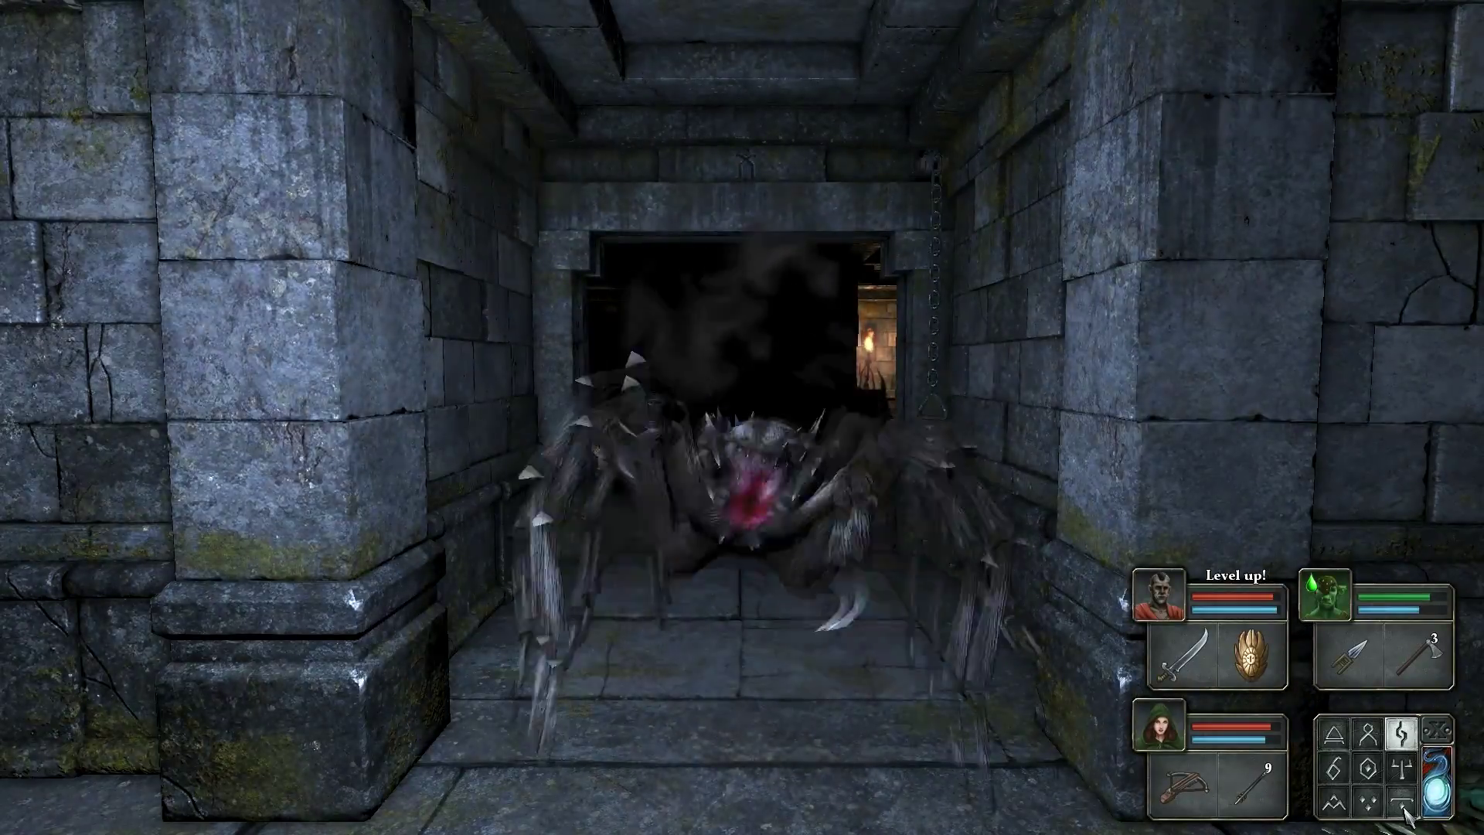
{"action": "right_click", "coordinate": [1406, 811]}
{"action": "right_click", "coordinate": [1350, 654]}
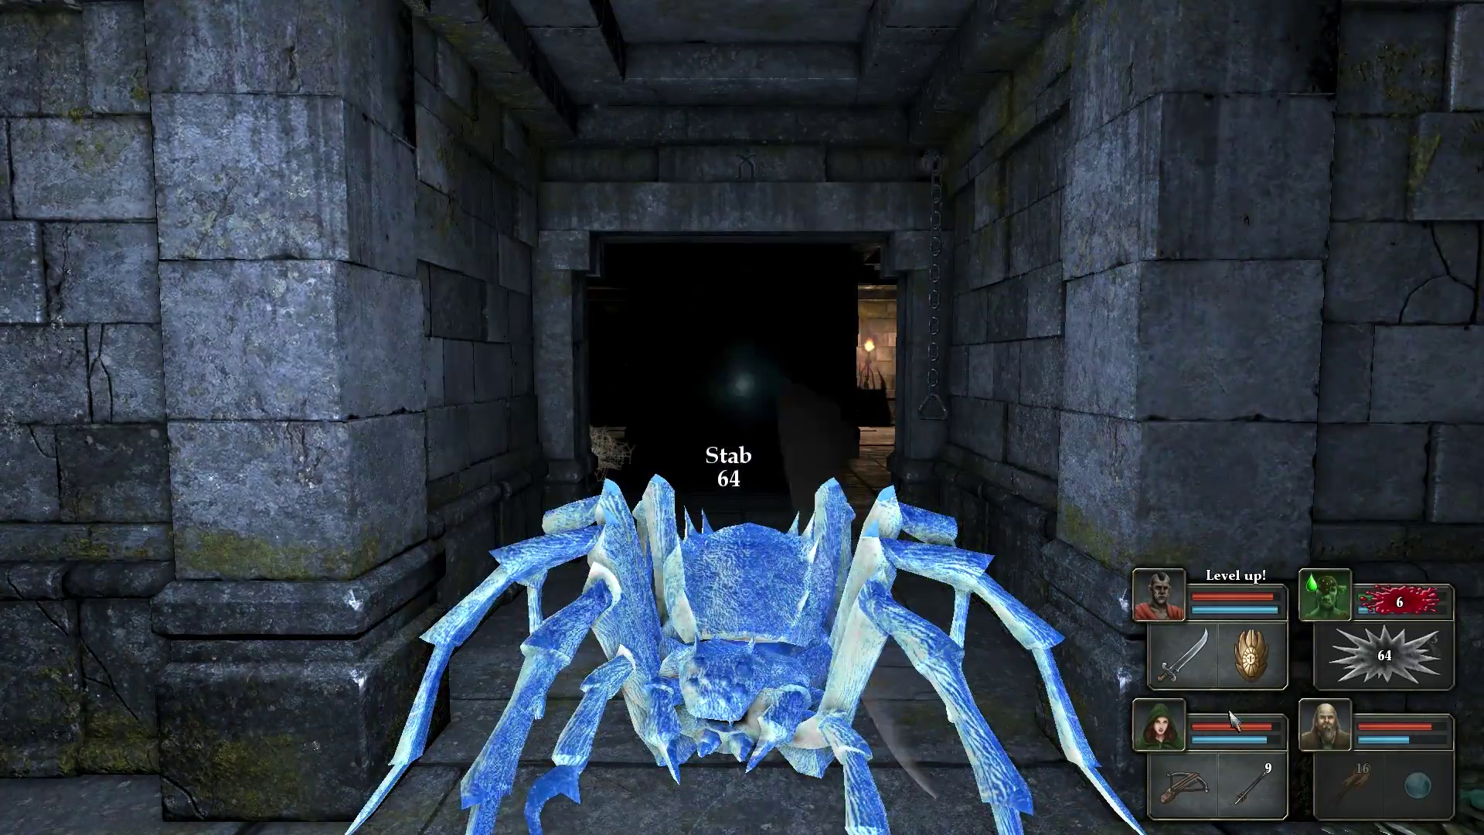
{"action": "right_click", "coordinate": [1204, 783]}
{"action": "key", "text": "w"}
- Enter the next room and shoot the spider egg cluster with the crossbow
{"action": "key", "text": "w"}
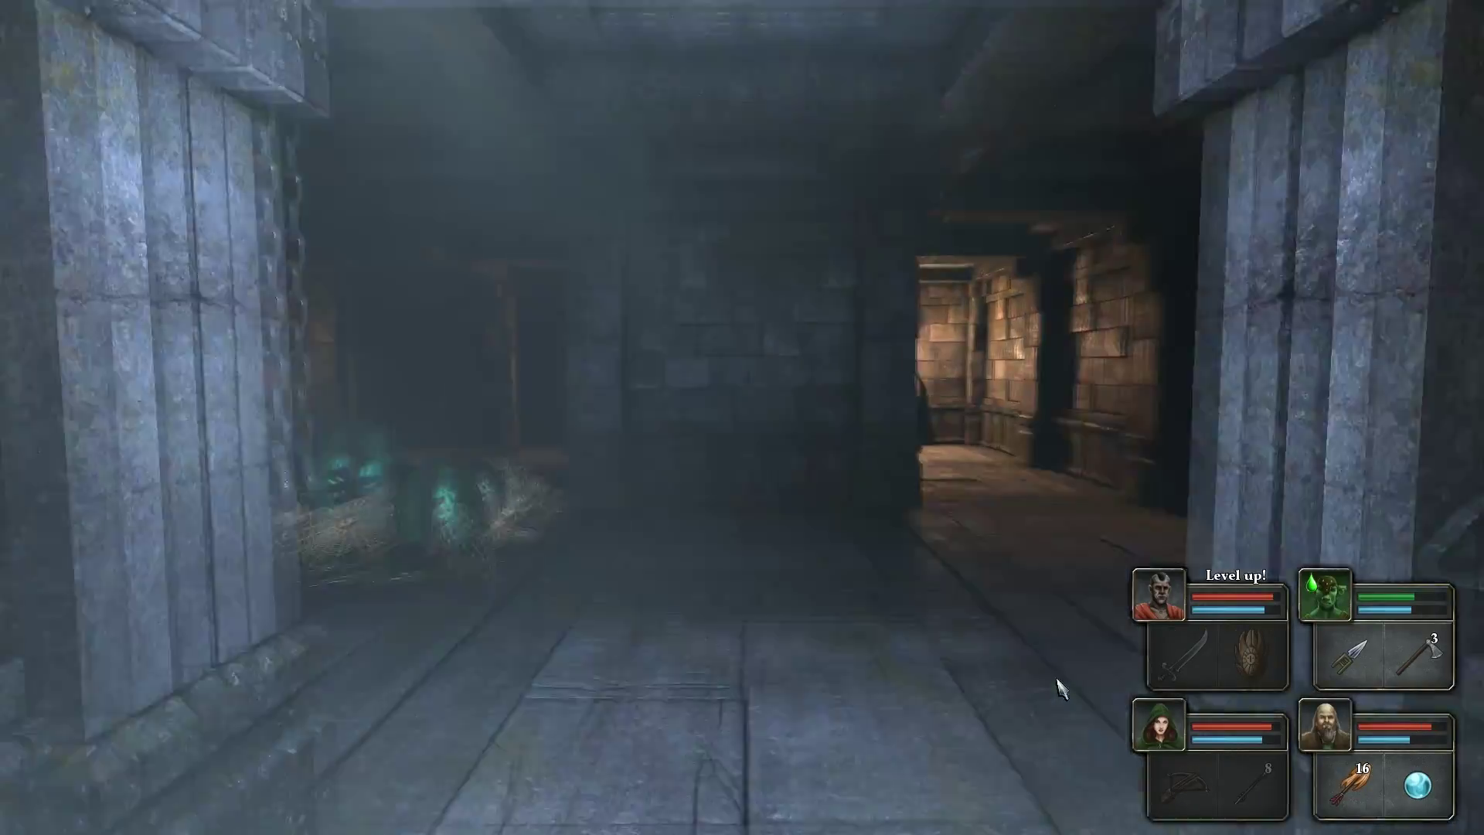
{"action": "key", "text": "w"}
{"action": "key", "text": "q"}
{"action": "key", "text": "q"}
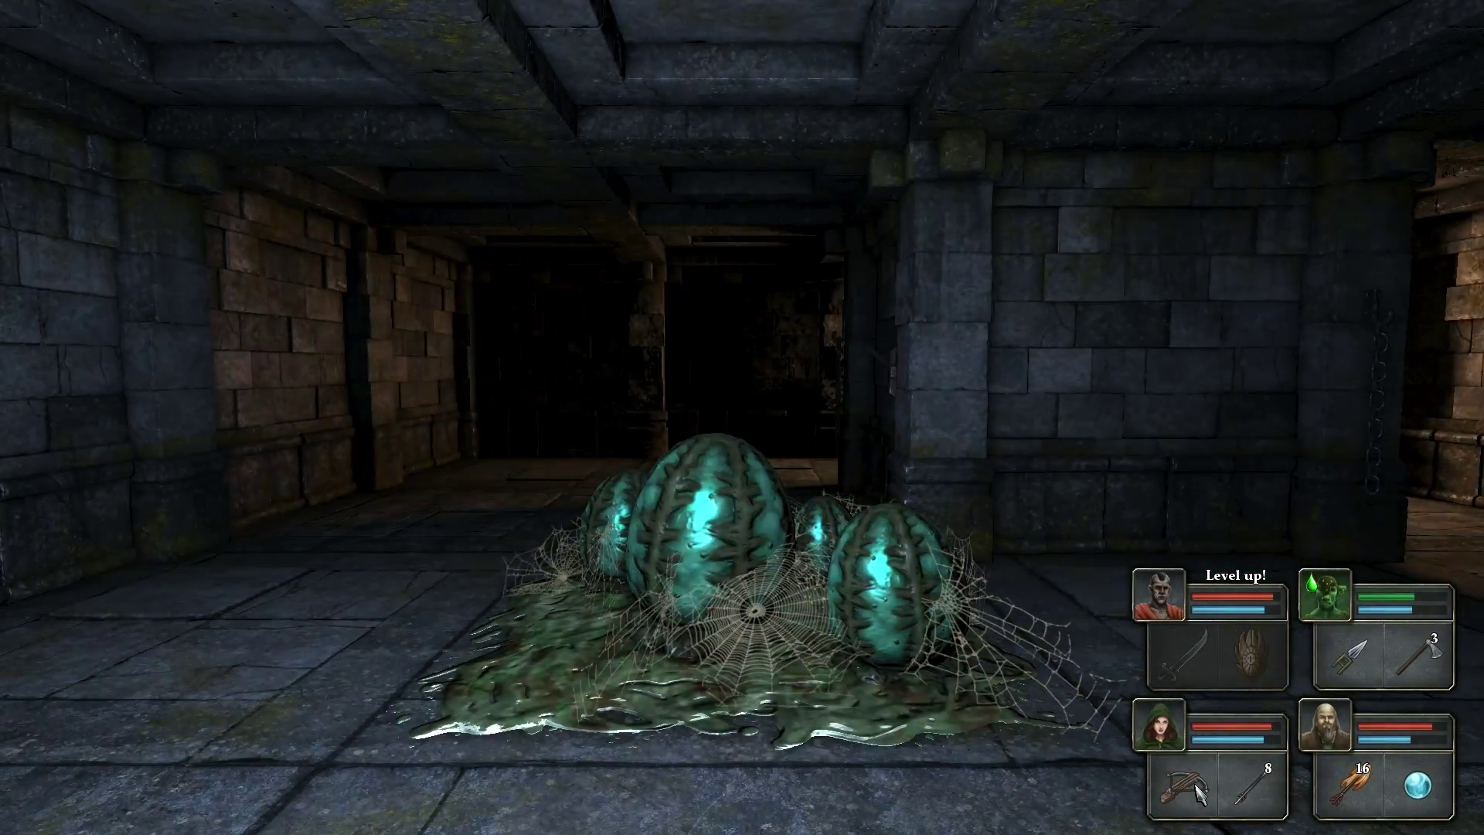
{"action": "right_click", "coordinate": [1199, 790]}
{"action": "key", "text": "w"}
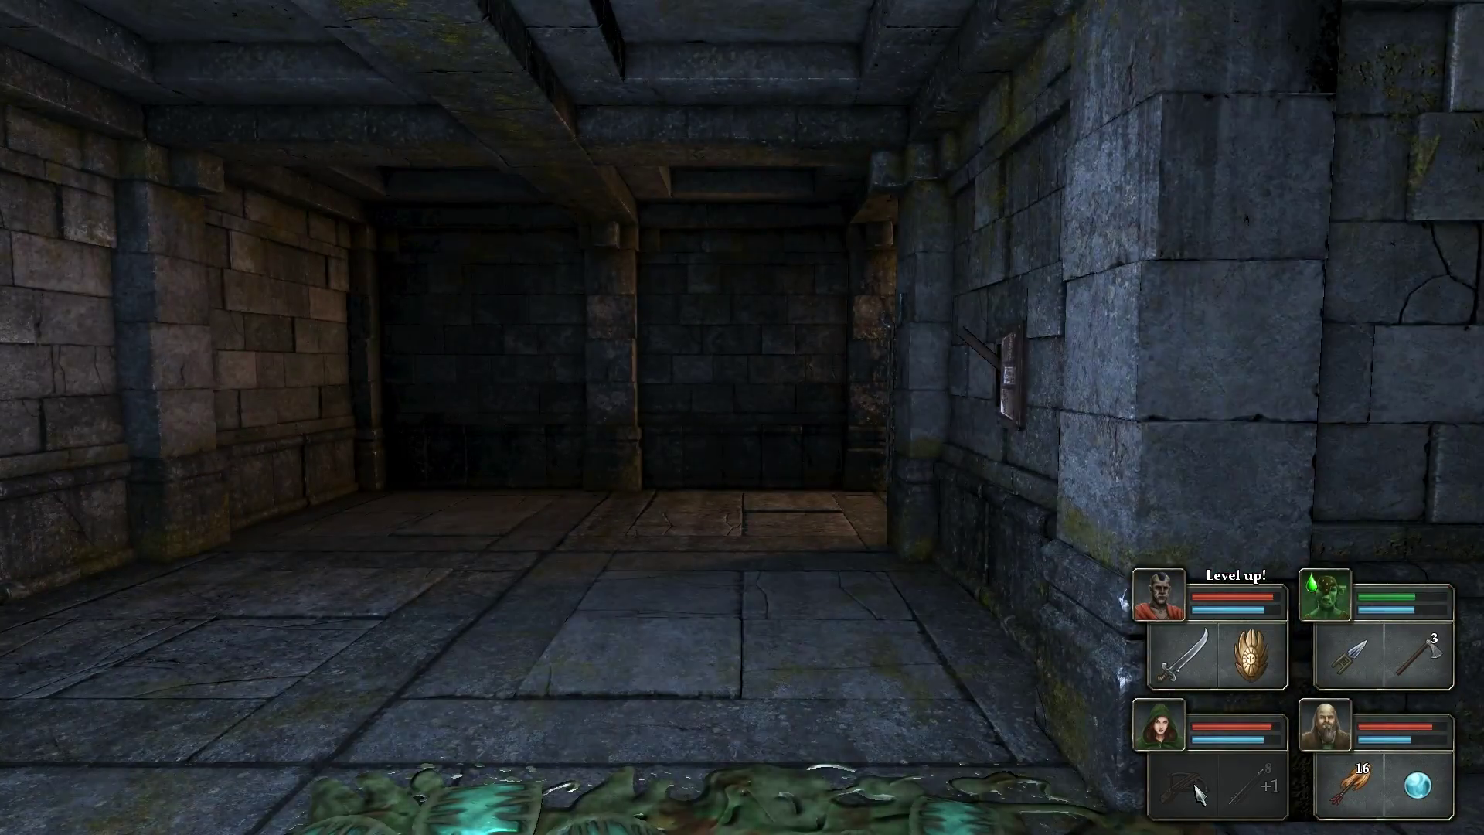
- Check the chained wall niche, then move into the opening alcove
{"action": "key", "text": "d"}
{"action": "key", "text": "e"}
{"action": "key", "text": "e"}
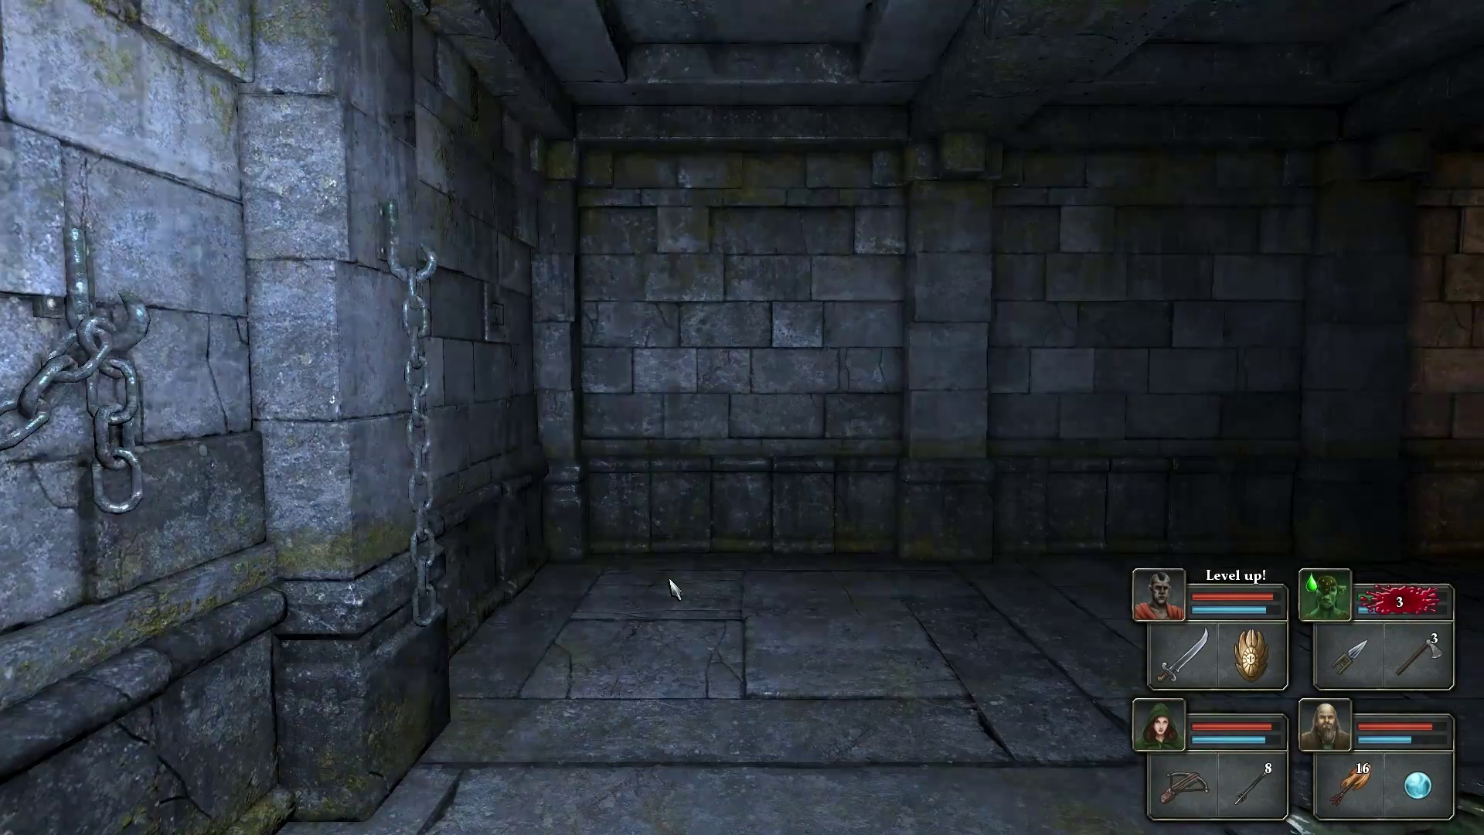
{"action": "key", "text": "w"}
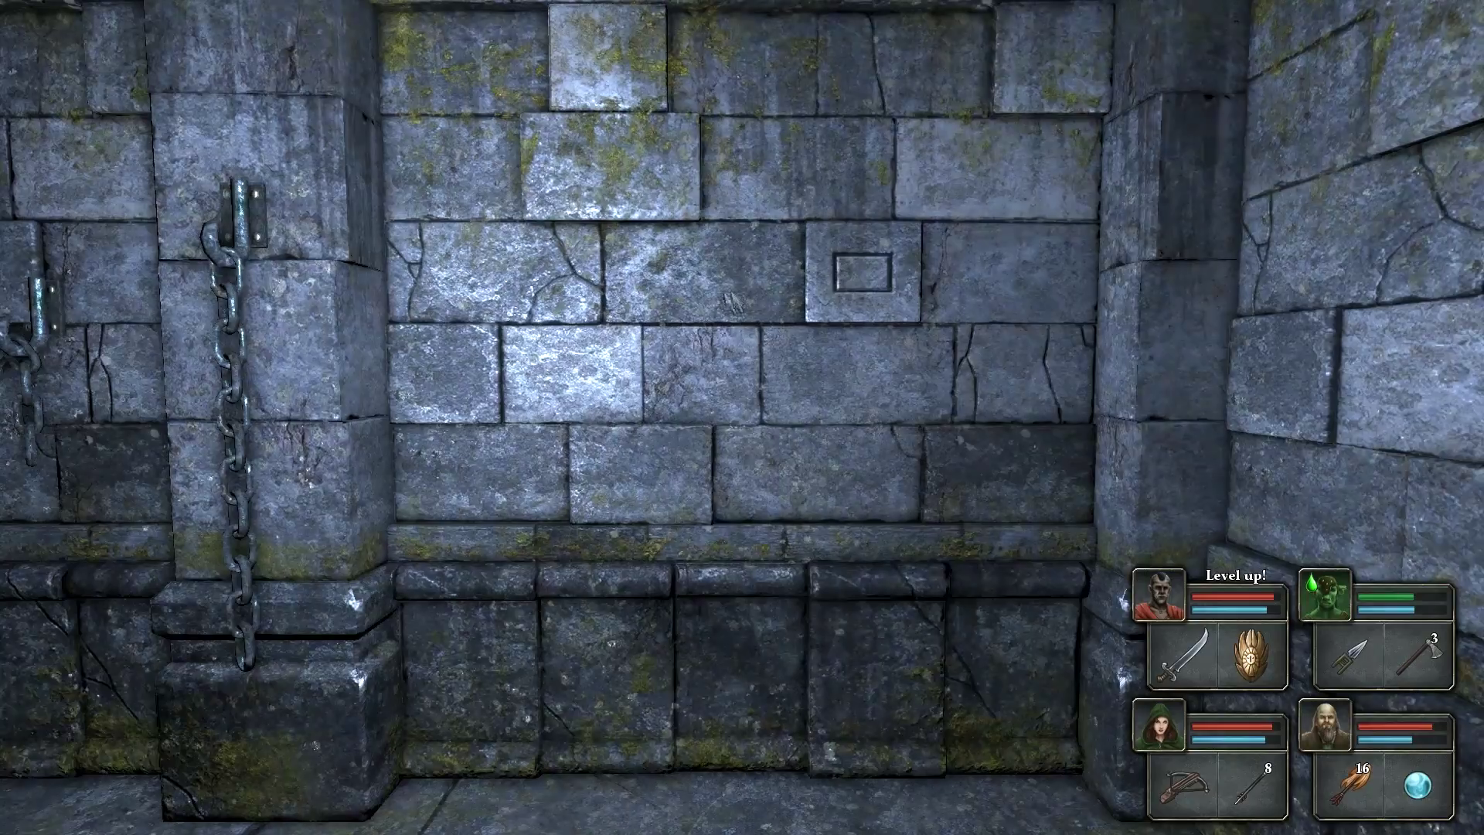
{"action": "key", "text": "q"}
{"action": "key", "text": "a"}
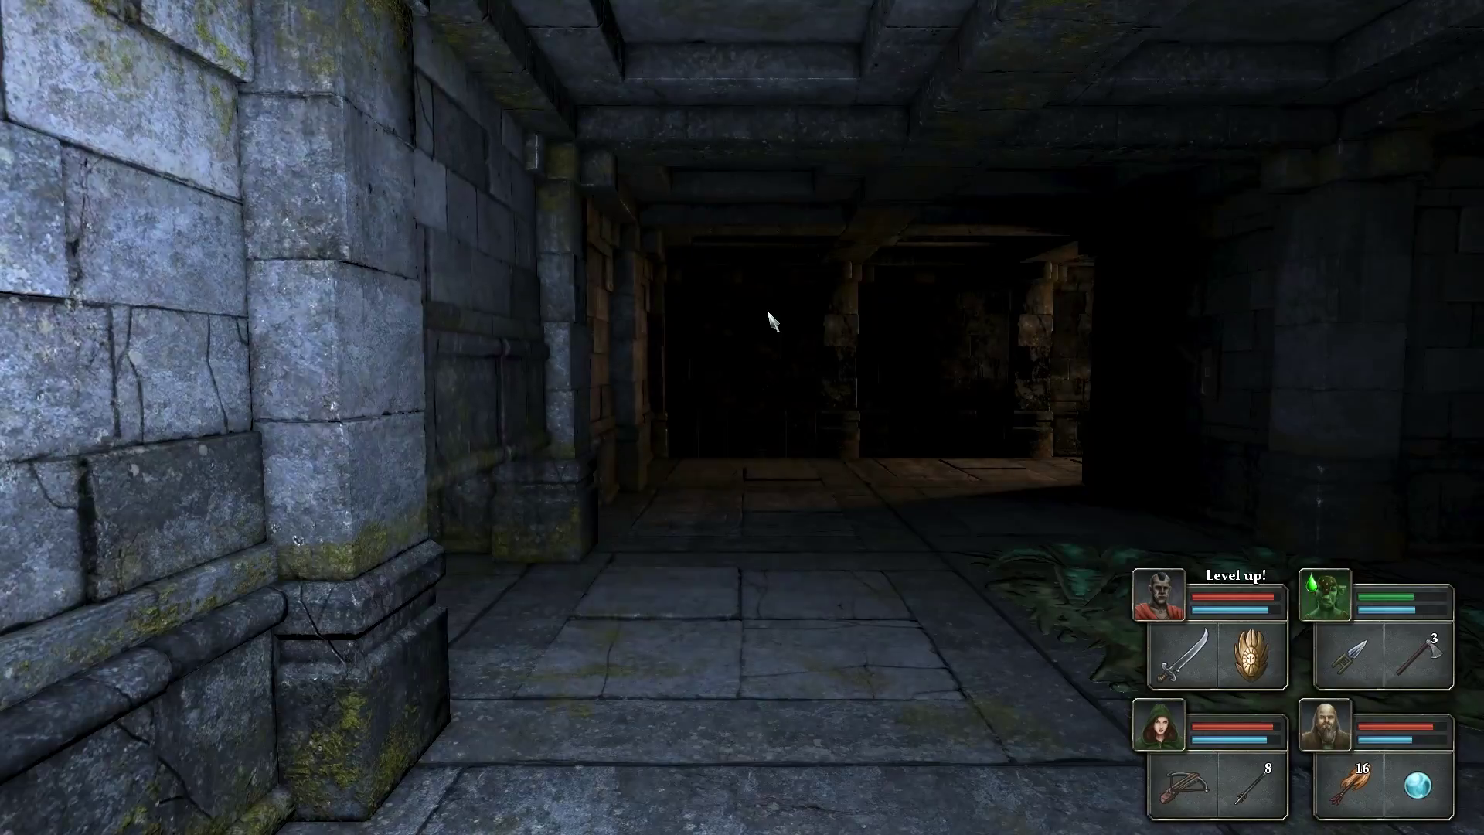
{"action": "key", "text": "e"}
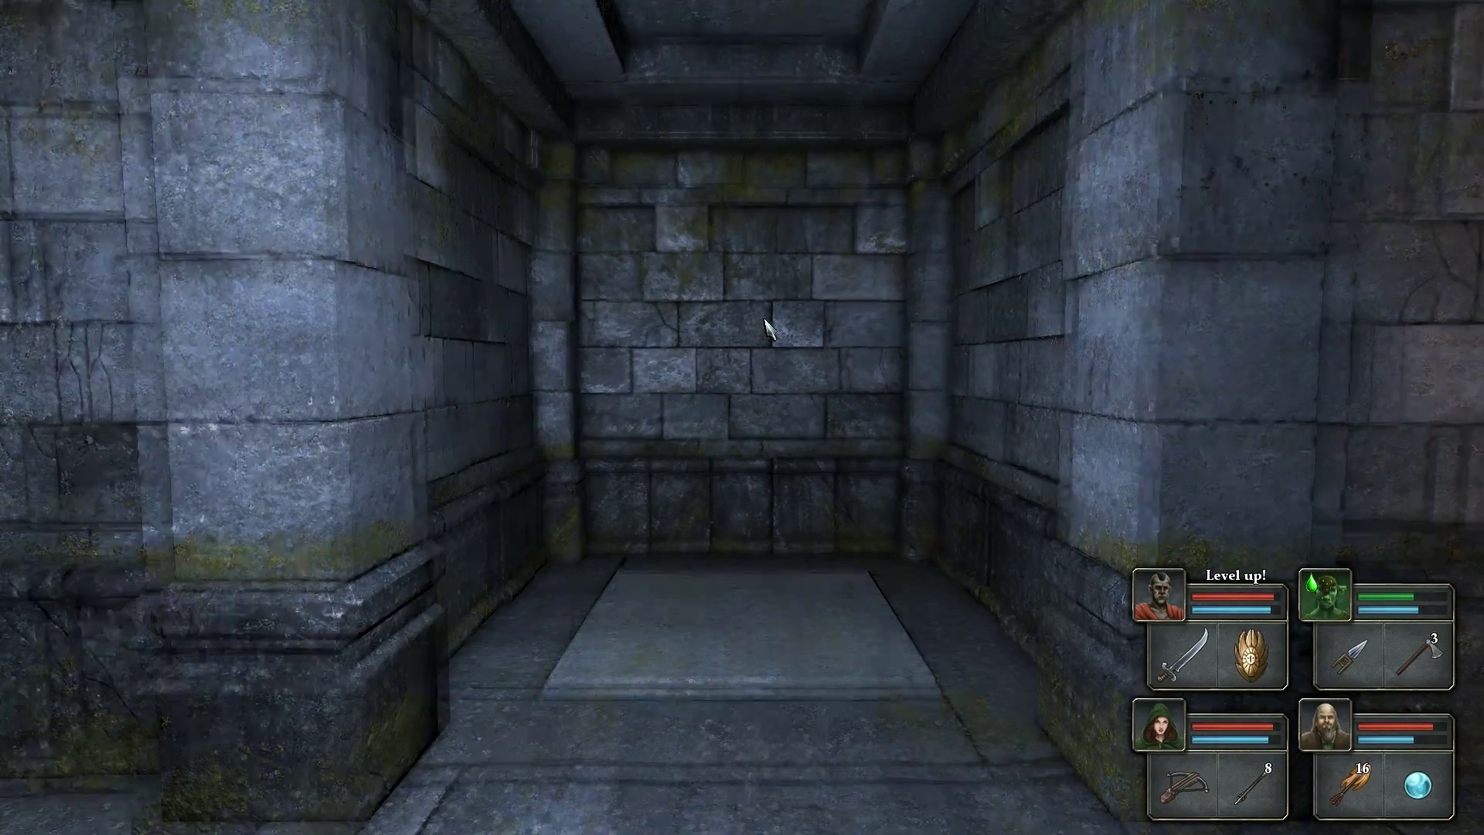
{"action": "key", "text": "w"}
- Walk past the plants into the dead-end corridor
{"action": "key", "text": "e"}
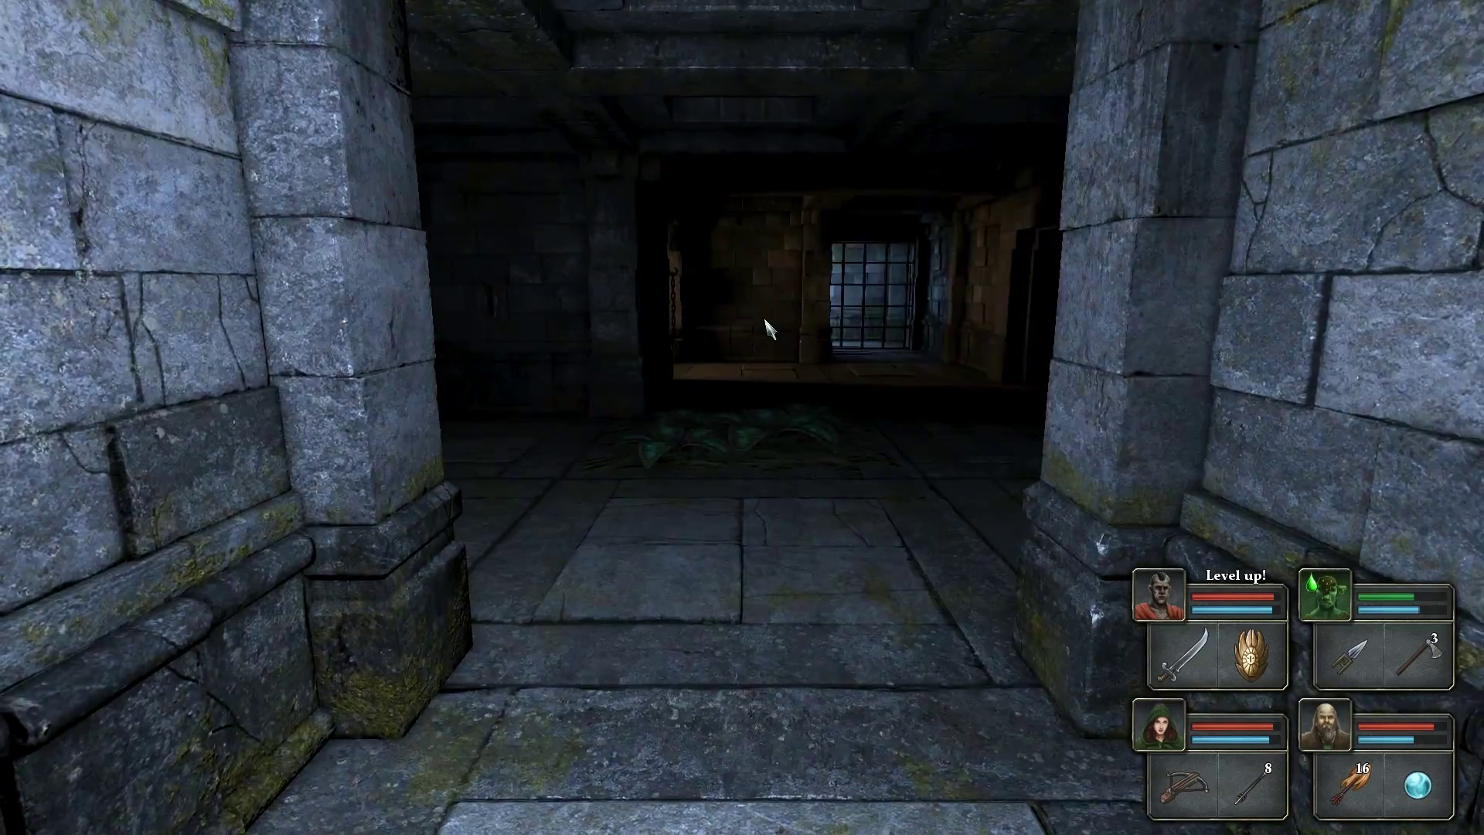
{"action": "key", "text": "w"}
{"action": "key", "text": "s"}
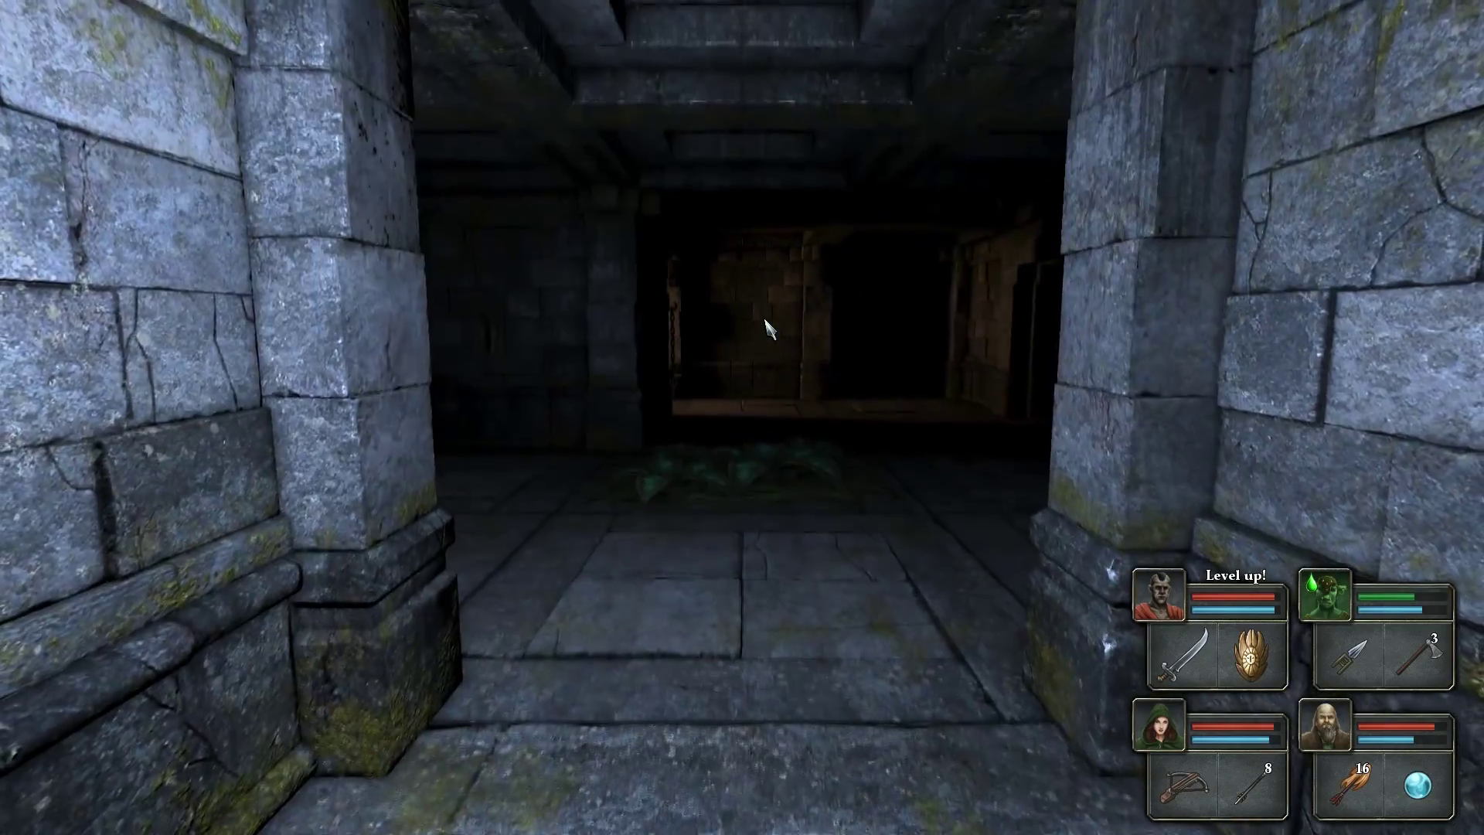
{"action": "key", "text": "w"}
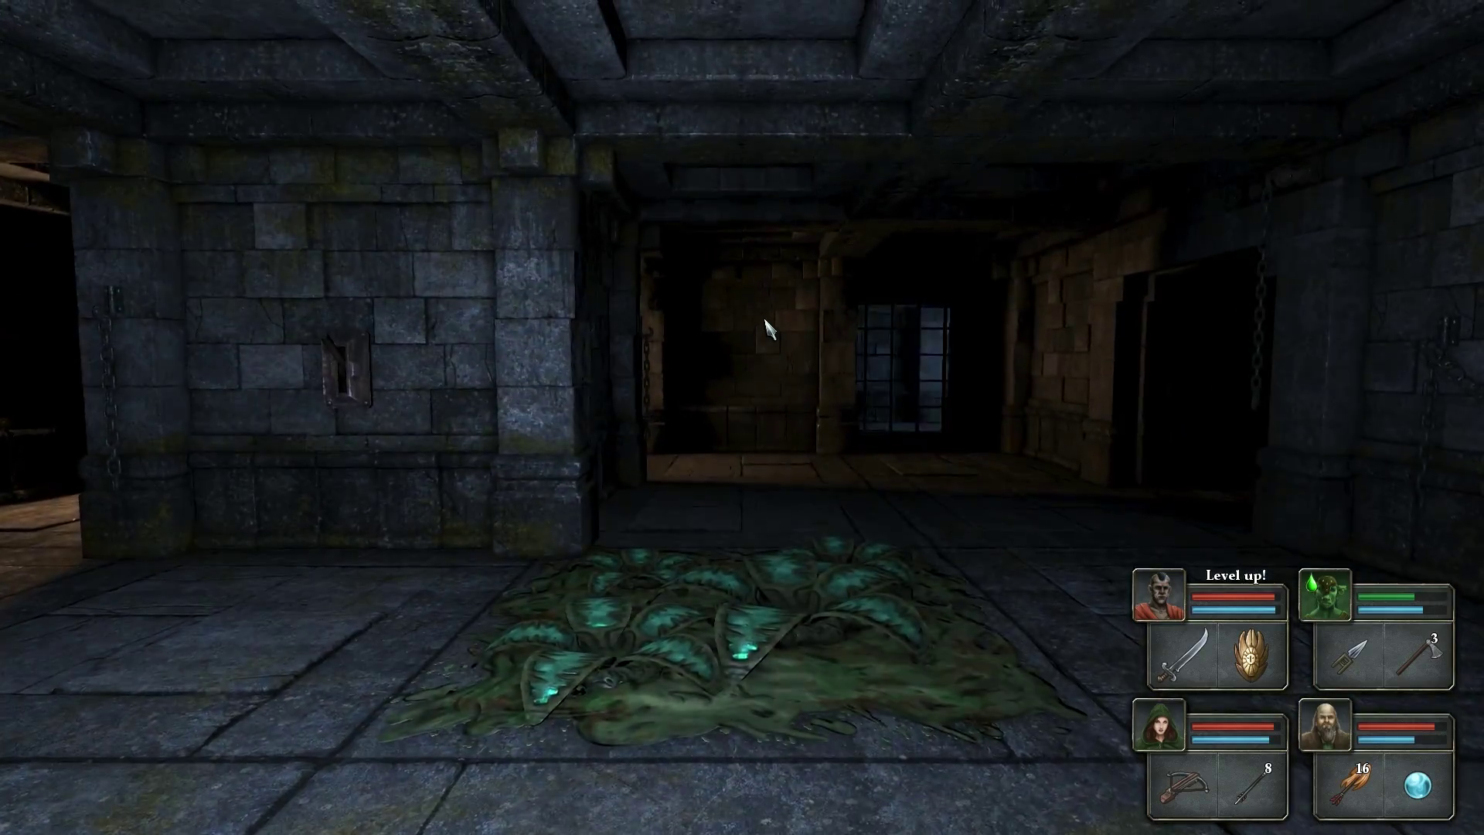
{"action": "key", "text": "w"}
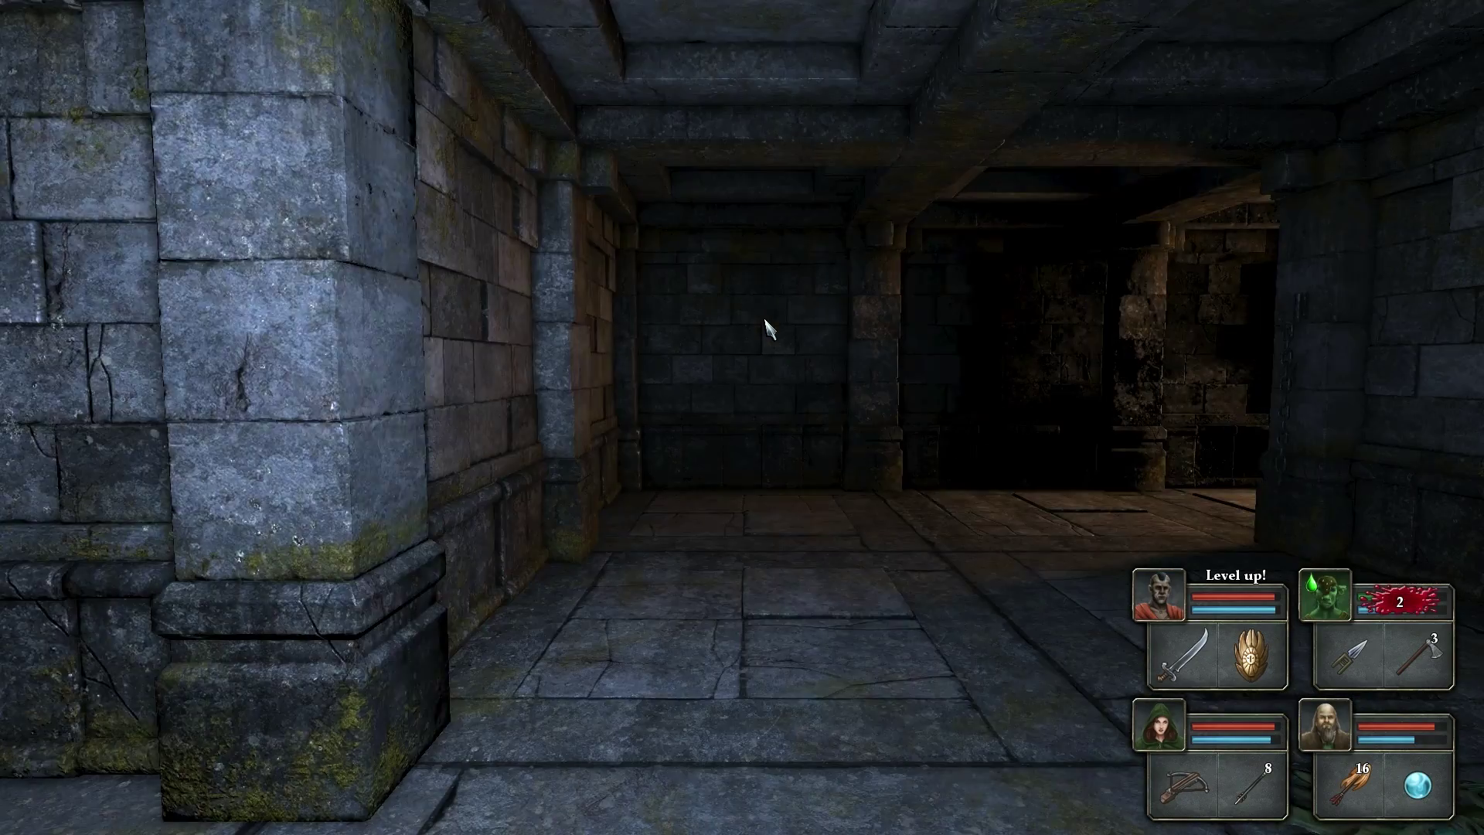
{"action": "key", "text": "w"}
{"action": "key", "text": "w"}
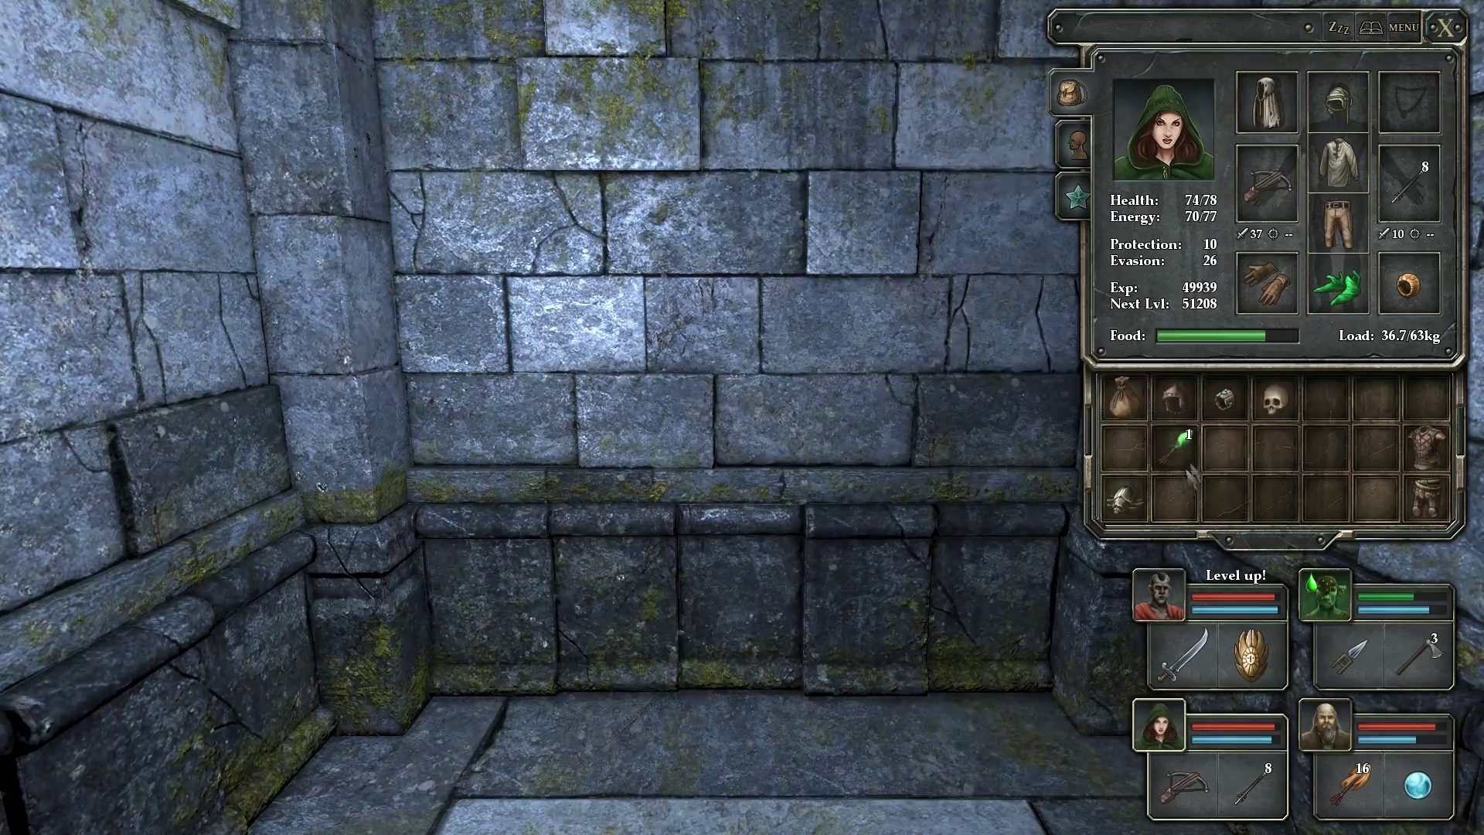
- Face the alcove, pick up and return the skull, then open the sack
{"action": "key", "text": "q"}
{"action": "left_click", "coordinate": [1271, 398]}
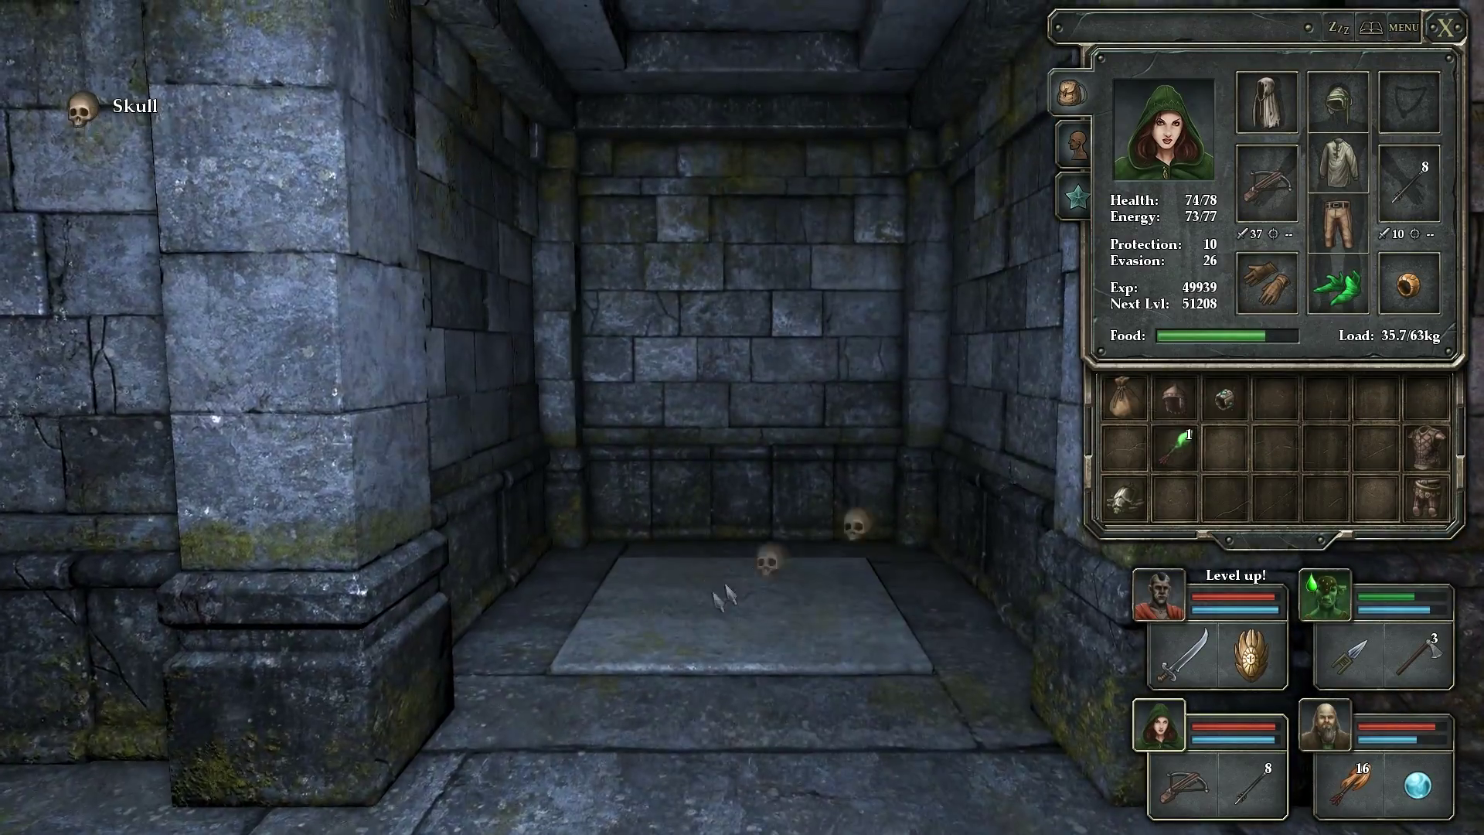
{"action": "left_click", "coordinate": [1272, 401]}
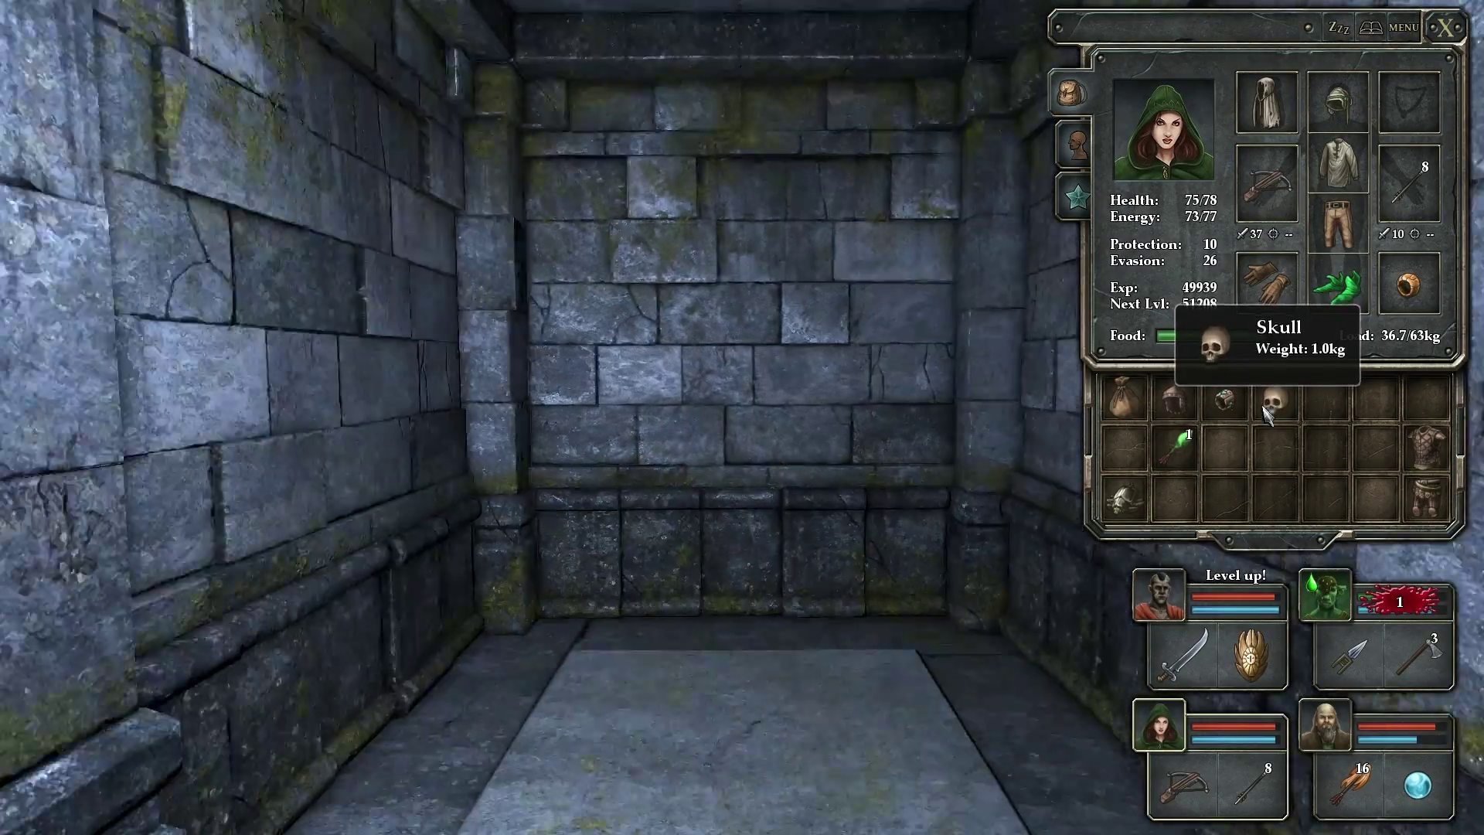
{"action": "key", "text": "e"}
{"action": "key", "text": "e"}
{"action": "key", "text": "q"}
{"action": "right_click", "coordinate": [1122, 403]}
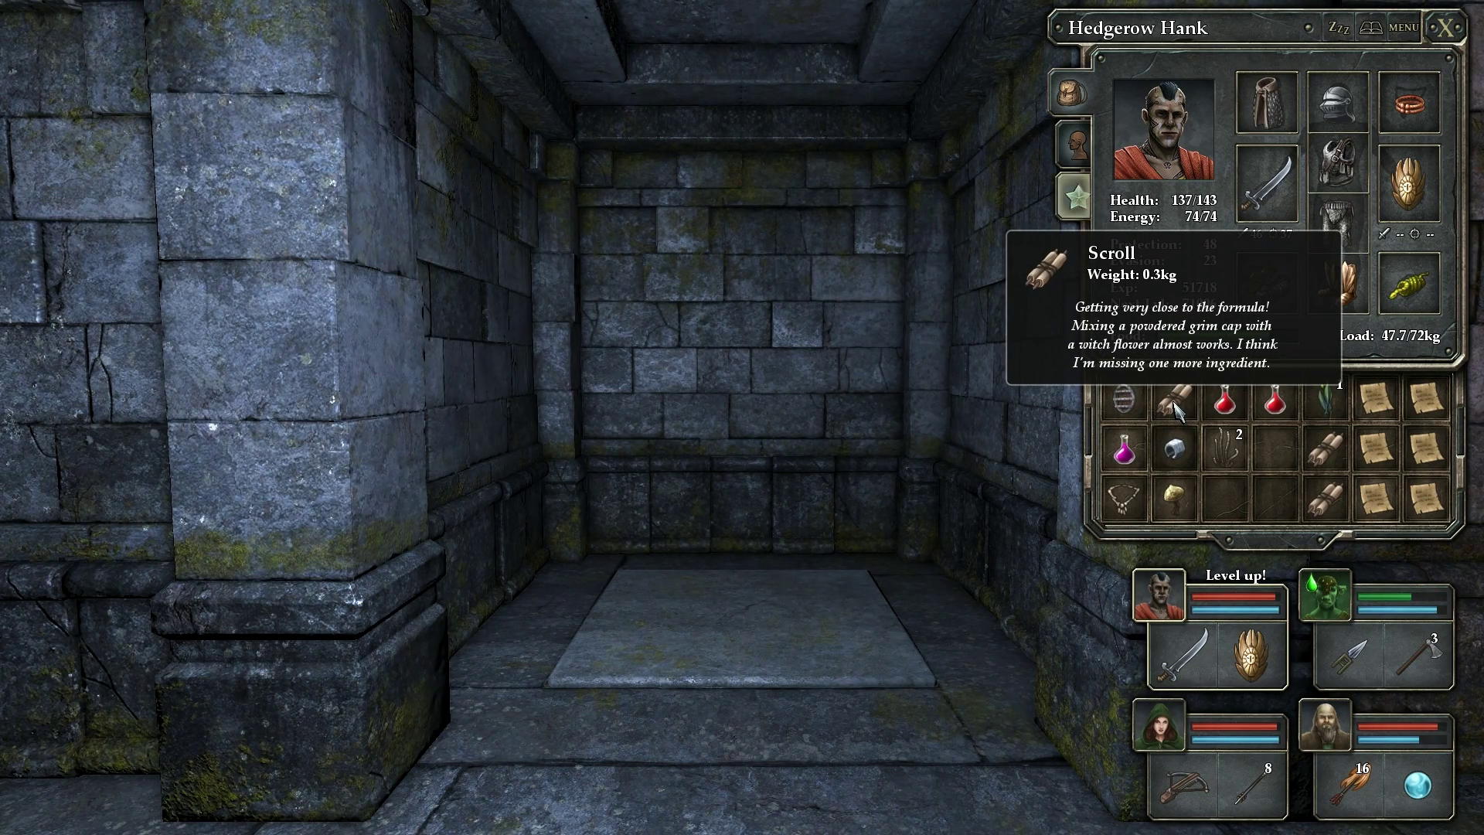
- Close the character sheet and walk the party up to the stone wall
{"action": "key", "text": "q"}
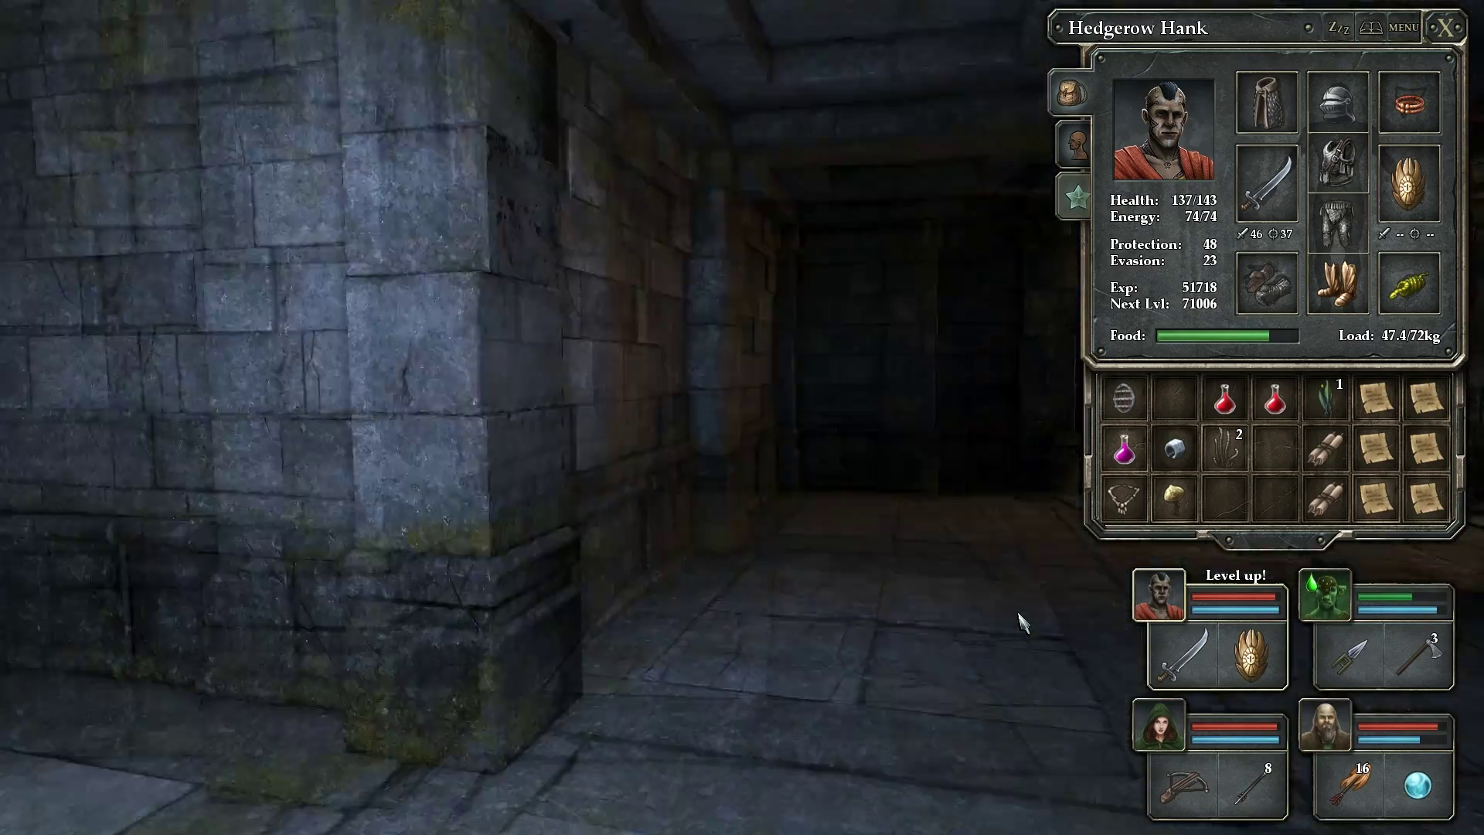
{"action": "key", "text": "w"}
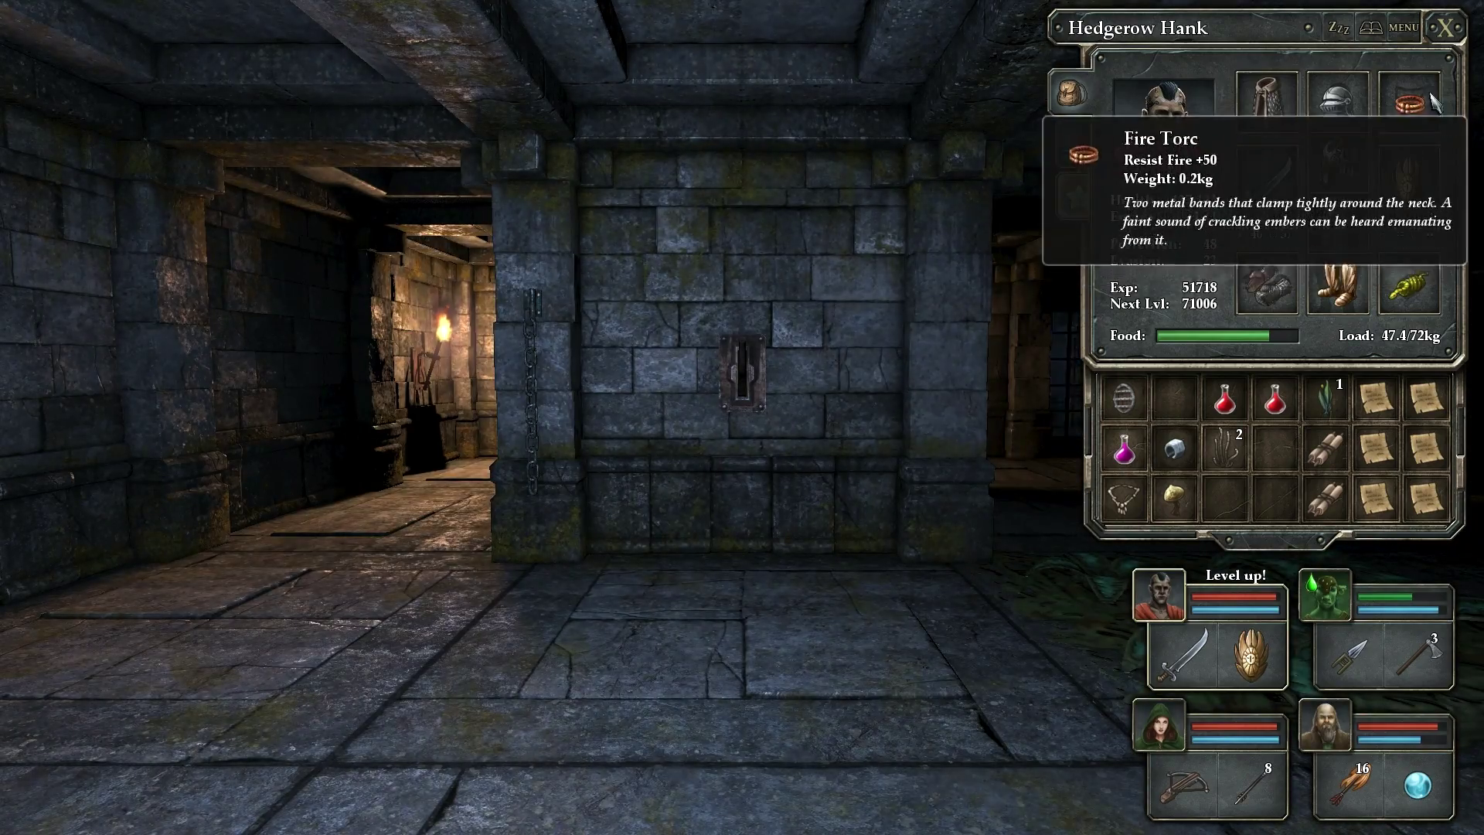
{"action": "key", "text": "q"}
{"action": "left_click", "coordinate": [1445, 27]}
{"action": "key", "text": "w"}
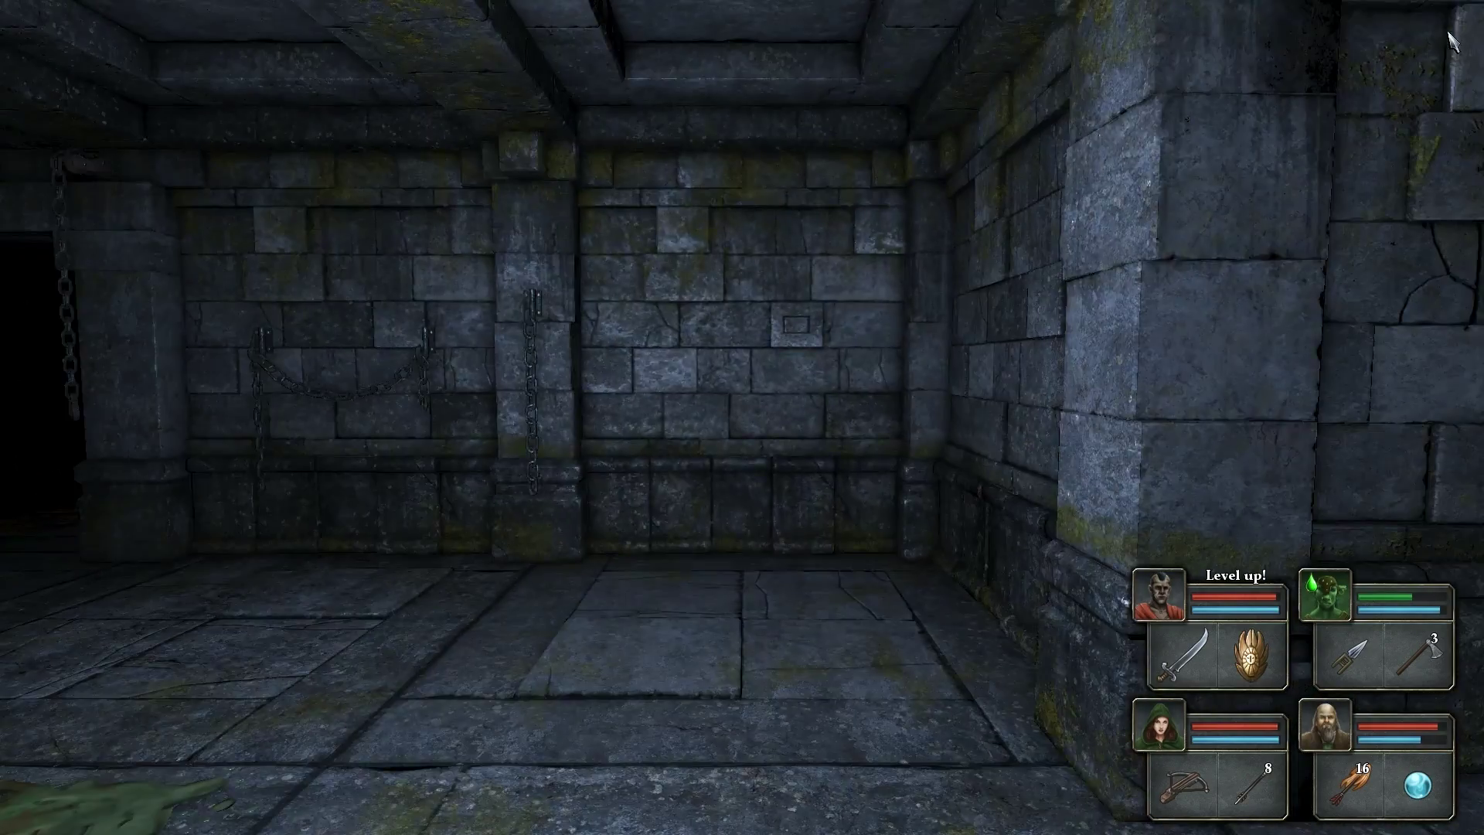
{"action": "key", "text": "q"}
{"action": "key", "text": "w"}
{"action": "key", "text": "w"}
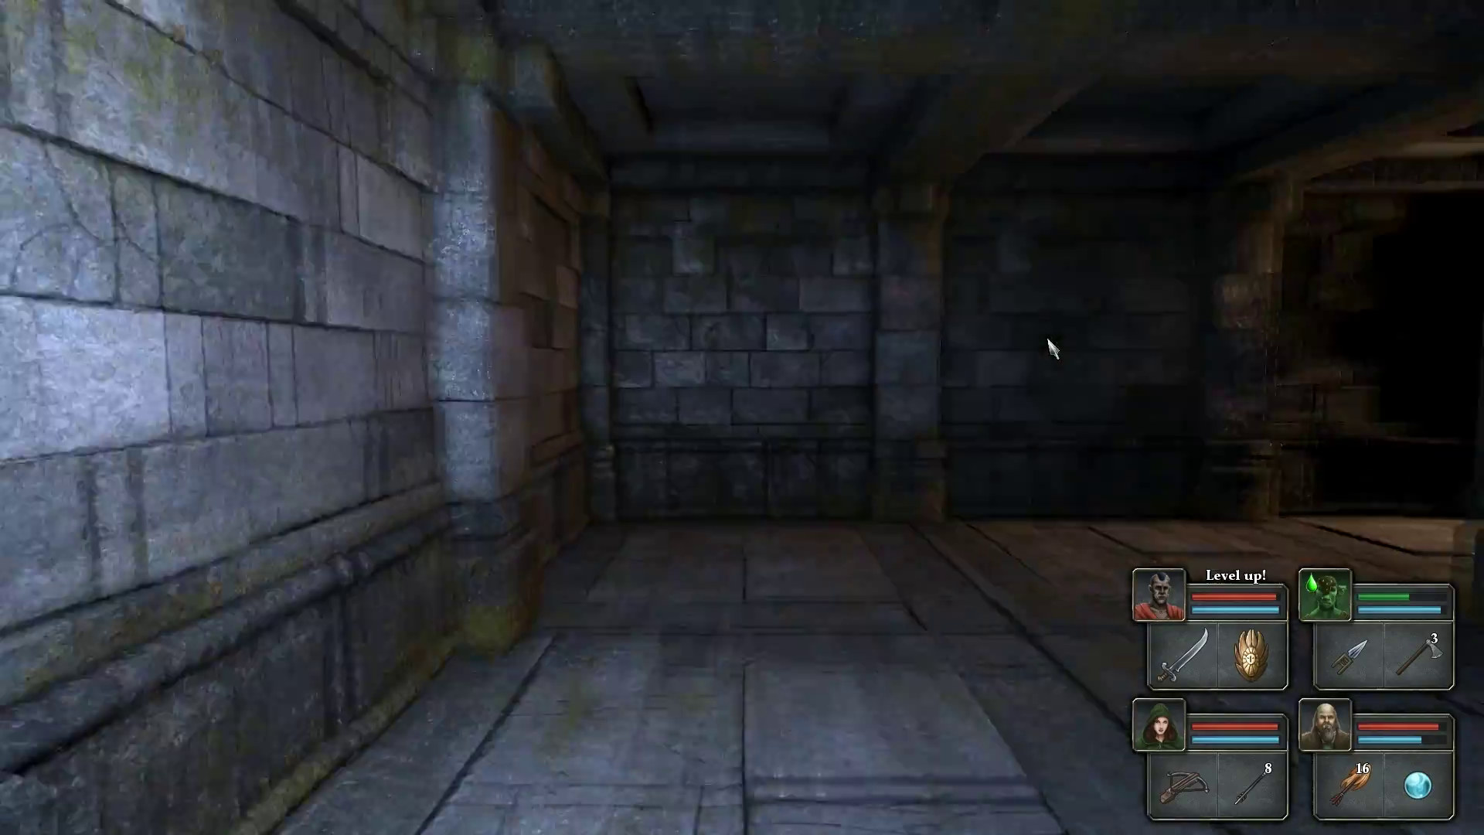
{"action": "key", "text": "w"}
{"action": "key", "text": "w"}
- Line up beside the chained wall and head toward the torch-lit corridor
{"action": "key", "text": "q"}
{"action": "key", "text": "e"}
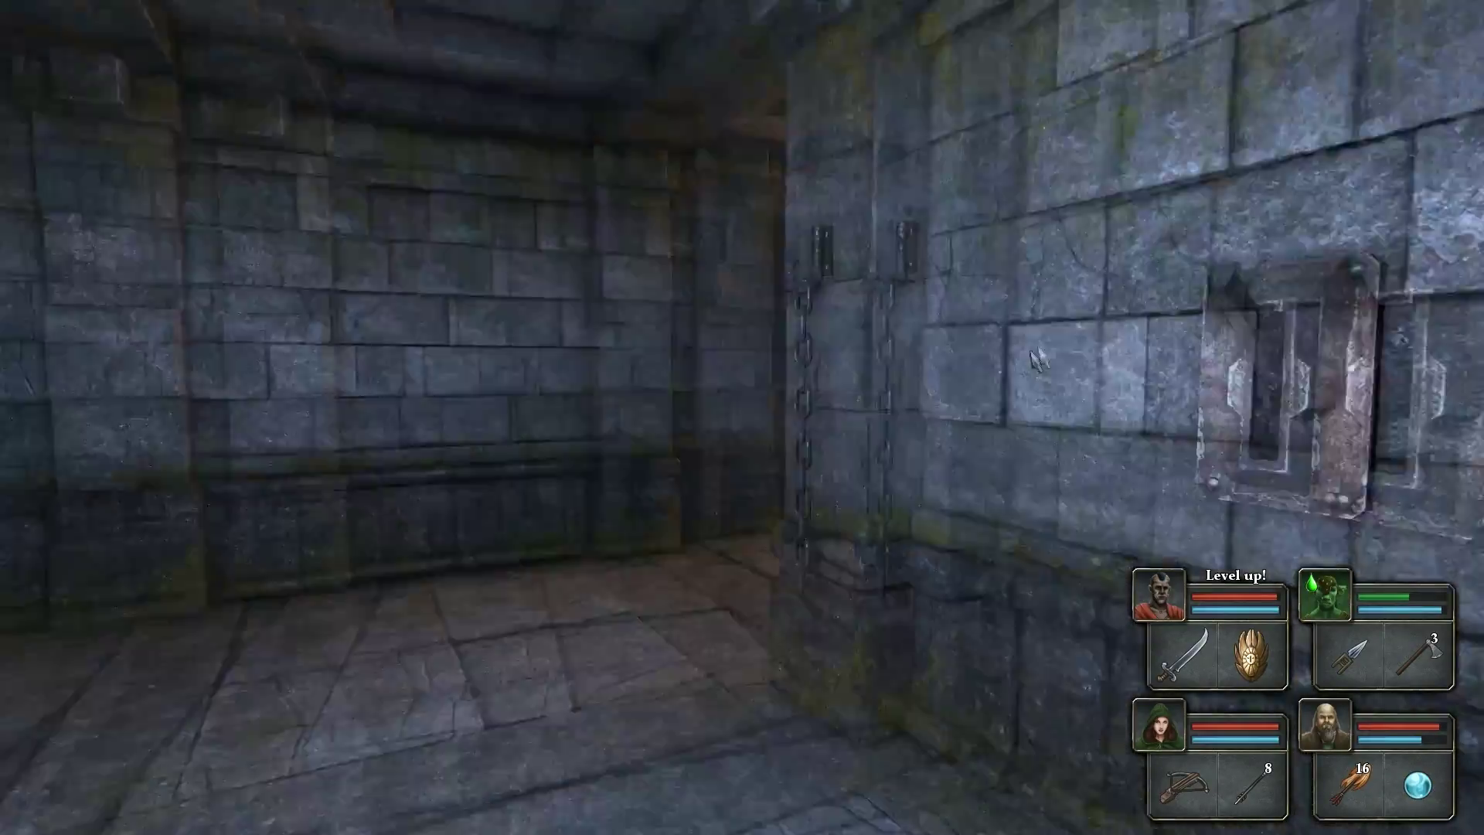
{"action": "key", "text": "w"}
{"action": "key", "text": "q"}
{"action": "key", "text": "q"}
{"action": "key", "text": "e"}
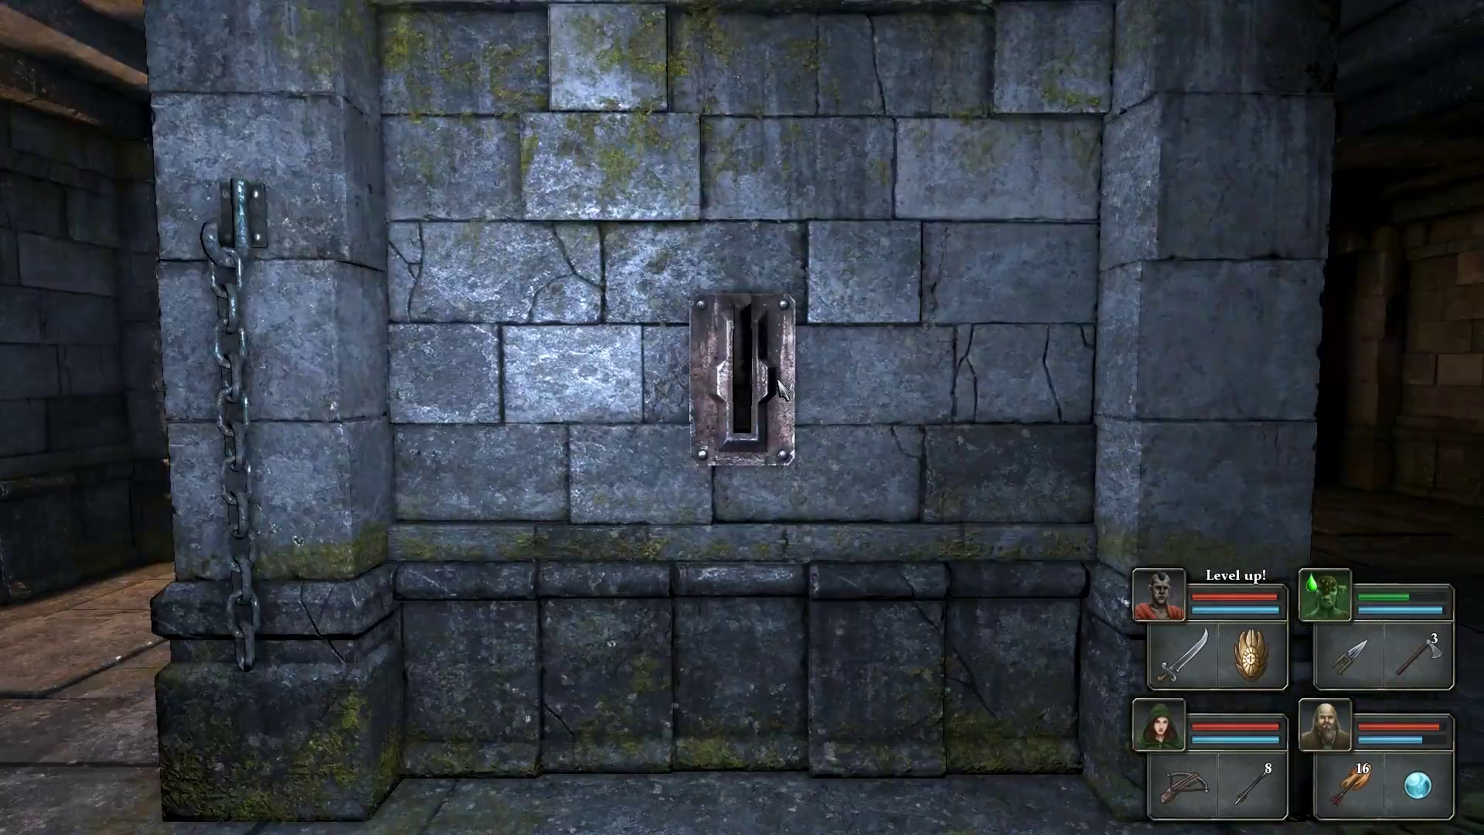
{"action": "key", "text": "w"}
{"action": "key", "text": "q"}
{"action": "key", "text": "w"}
{"action": "key", "text": "q"}
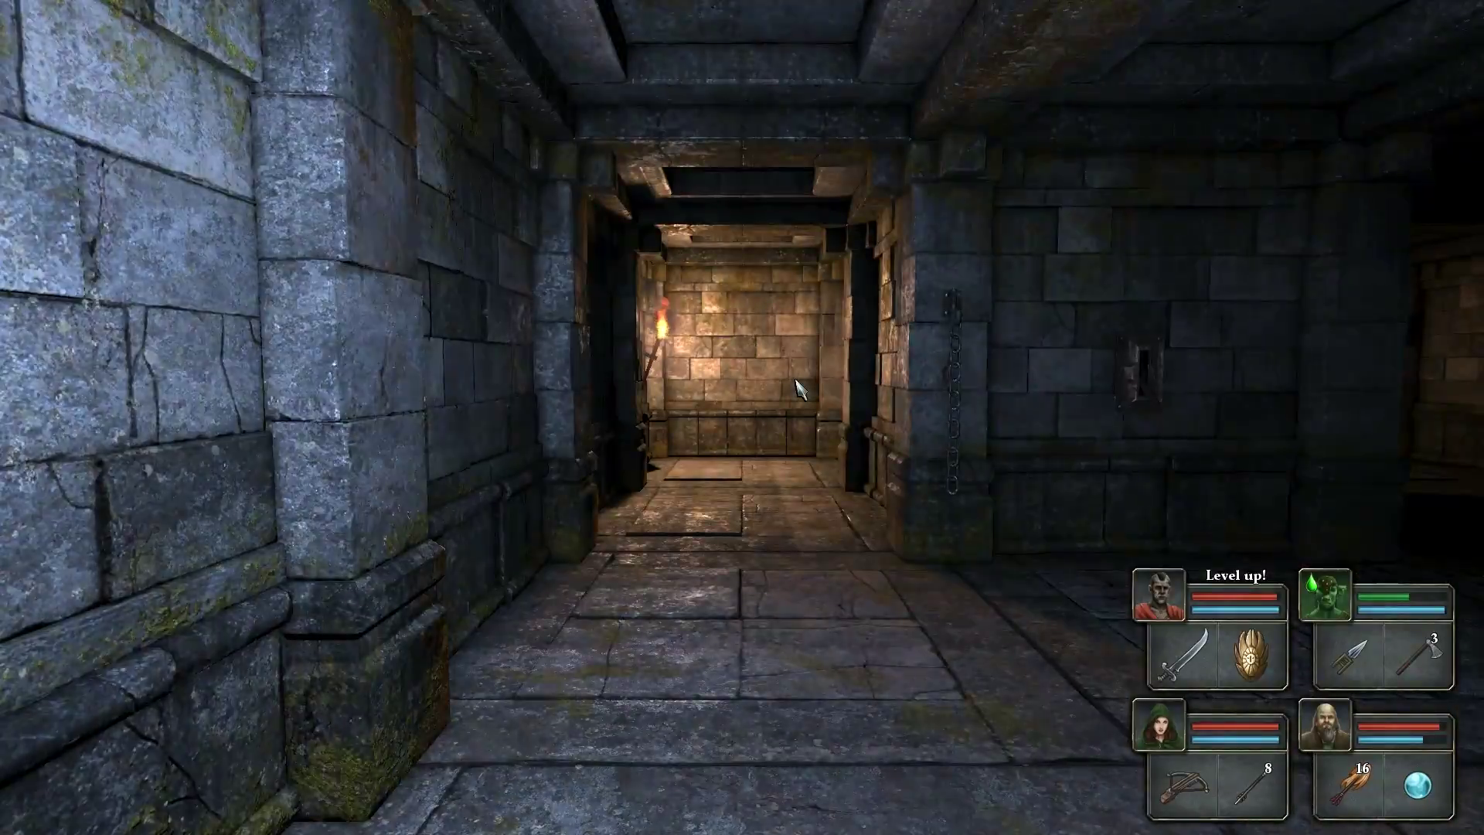
{"action": "key", "text": "w"}
{"action": "key", "text": "w"}
{"action": "key", "text": "w"}
{"action": "key", "text": "q"}
- Press the wall button and face the rising stone door
{"action": "left_click", "coordinate": [863, 273]}
{"action": "key", "text": "e"}
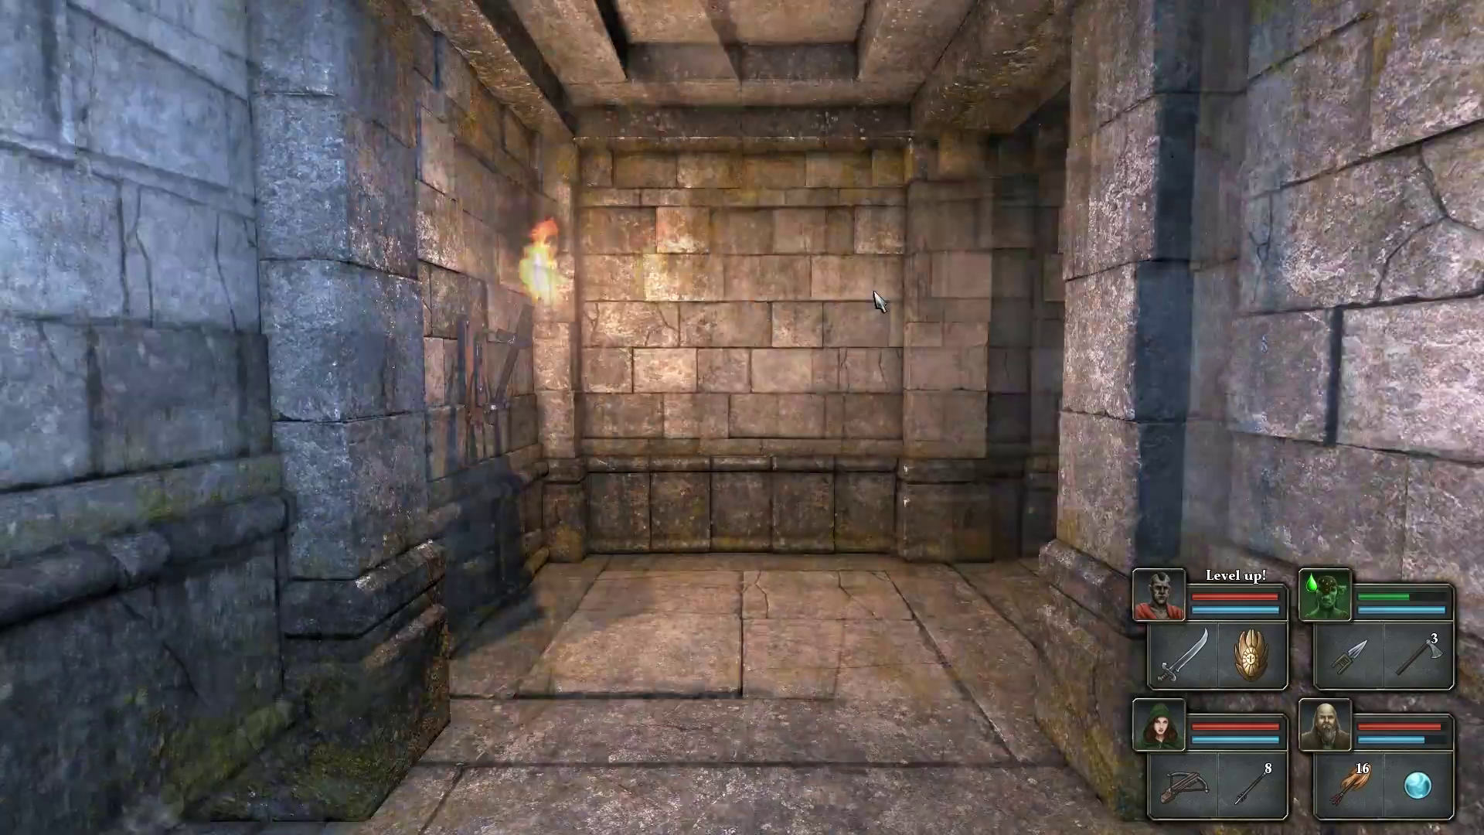
{"action": "key", "text": "e"}
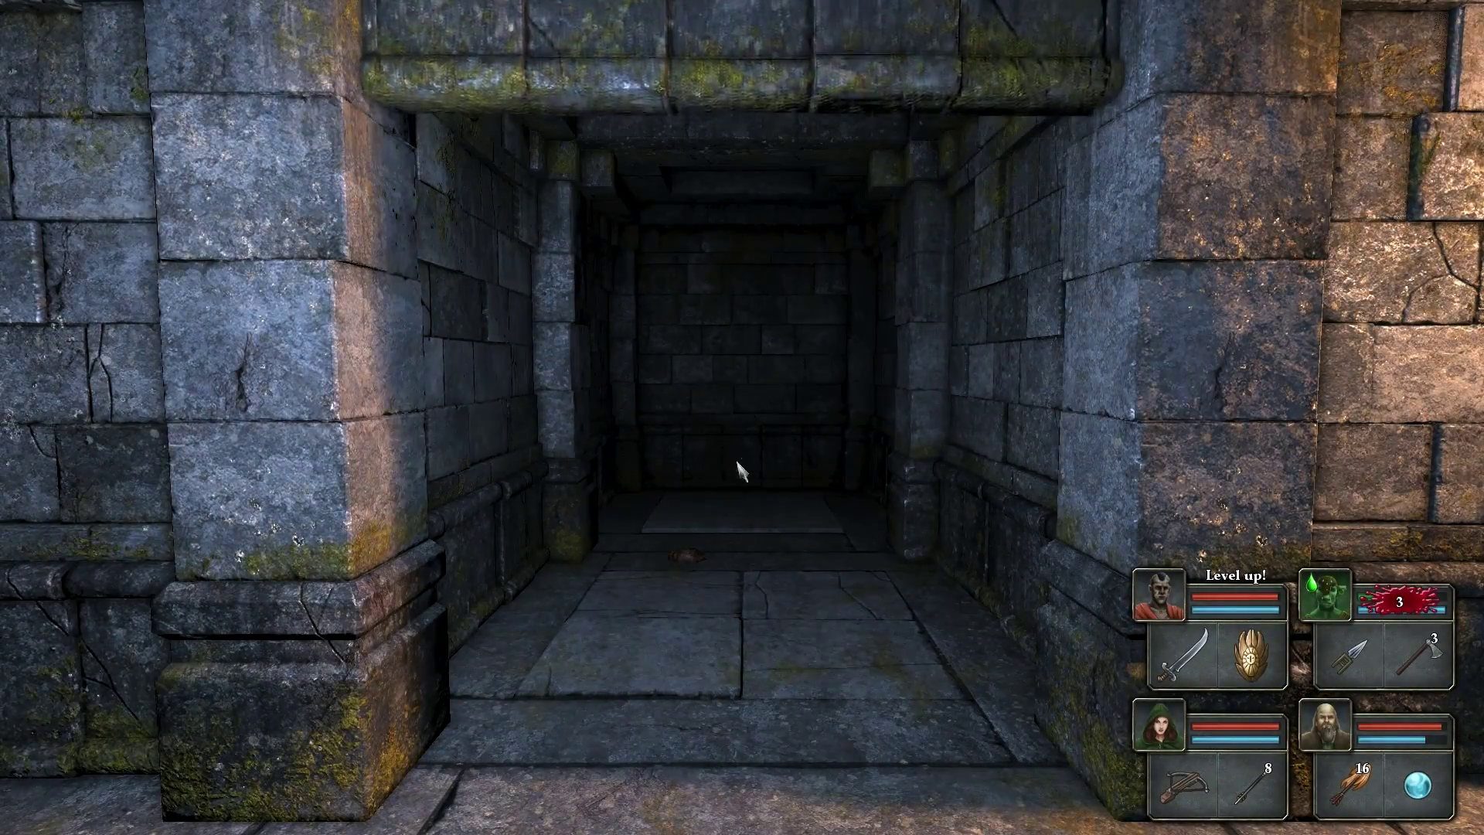
- Step into the opened corridor, face the alcove, and open Randalf's inventory
{"action": "key", "text": "w"}
{"action": "key", "text": "e"}
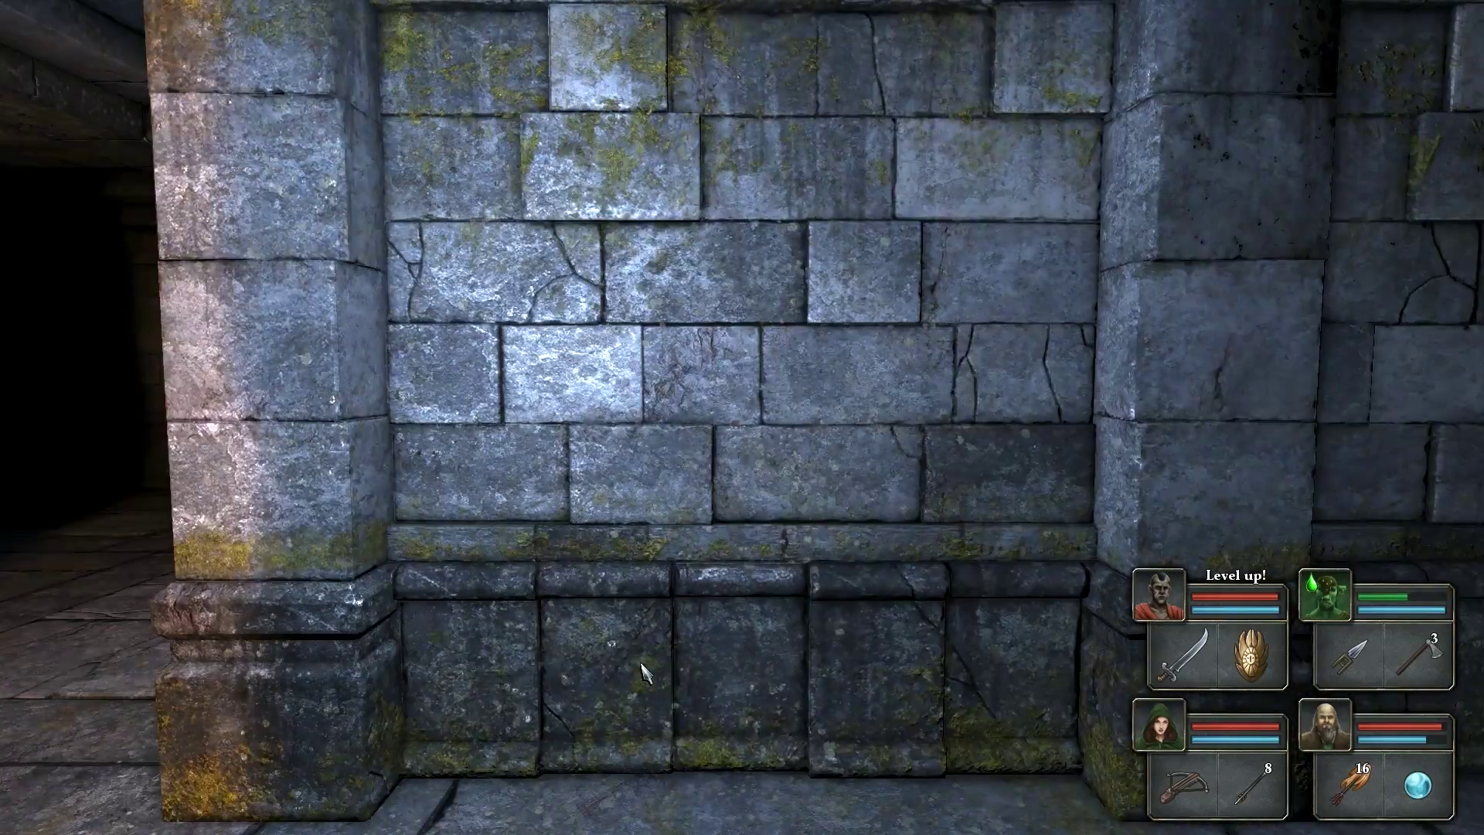
{"action": "key", "text": "e"}
{"action": "key", "text": "e"}
{"action": "key", "text": "e"}
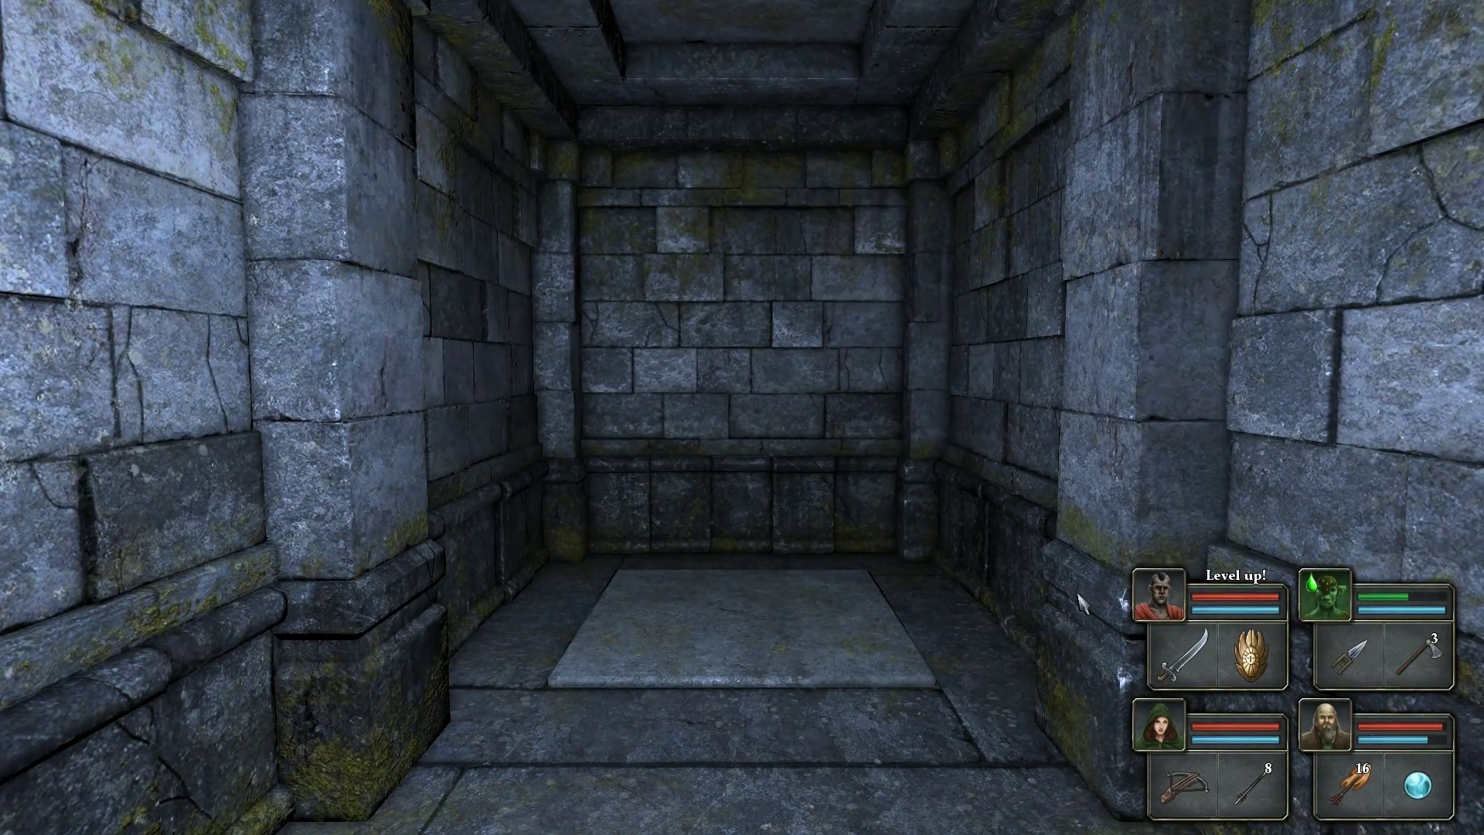
{"action": "left_click", "coordinate": [1323, 725]}
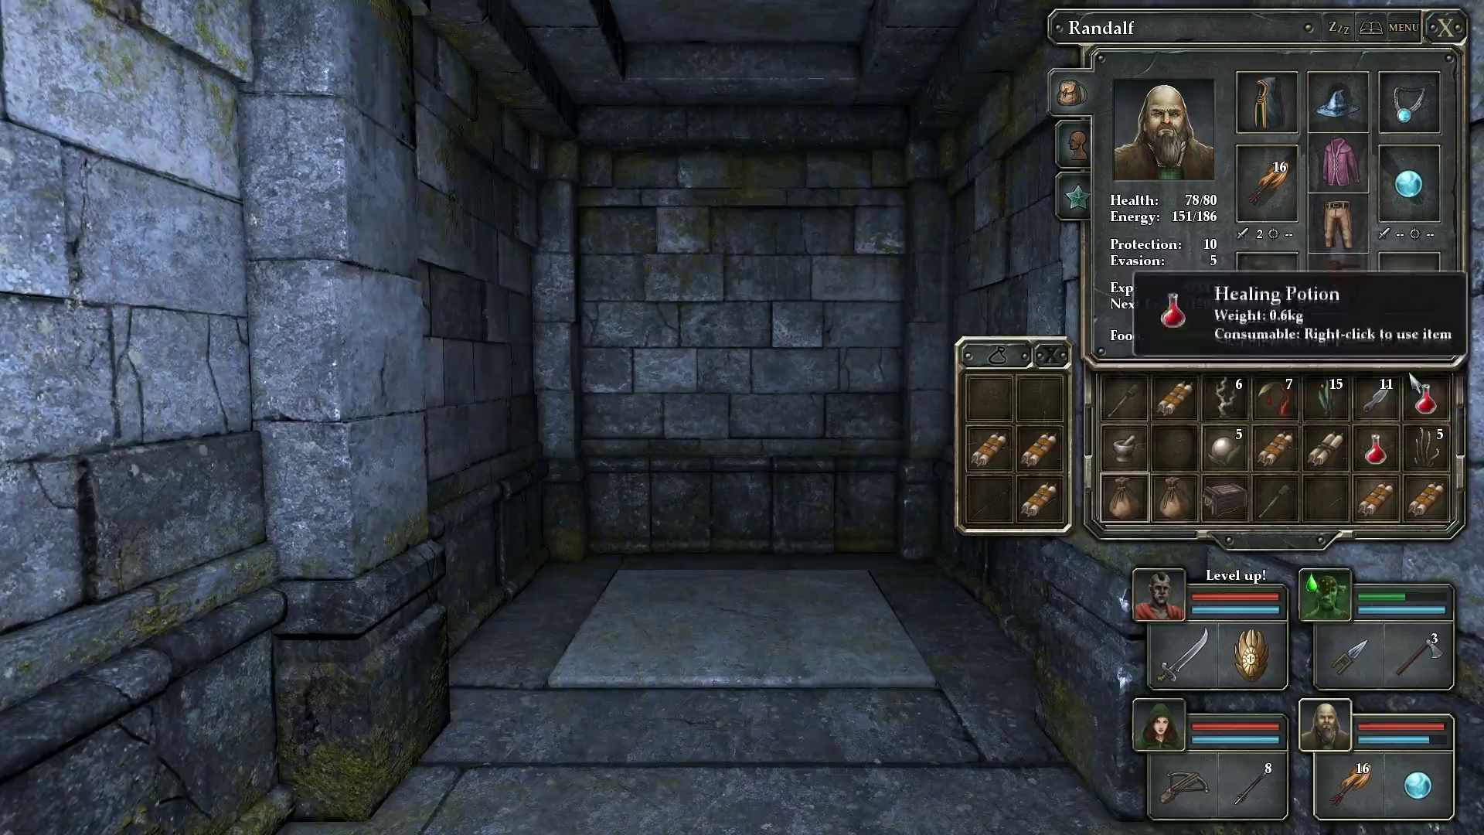
- Turn the party and close Randalf's inventory sheet
{"action": "key", "text": "q"}
{"action": "key", "text": "w"}
{"action": "key", "text": "q"}
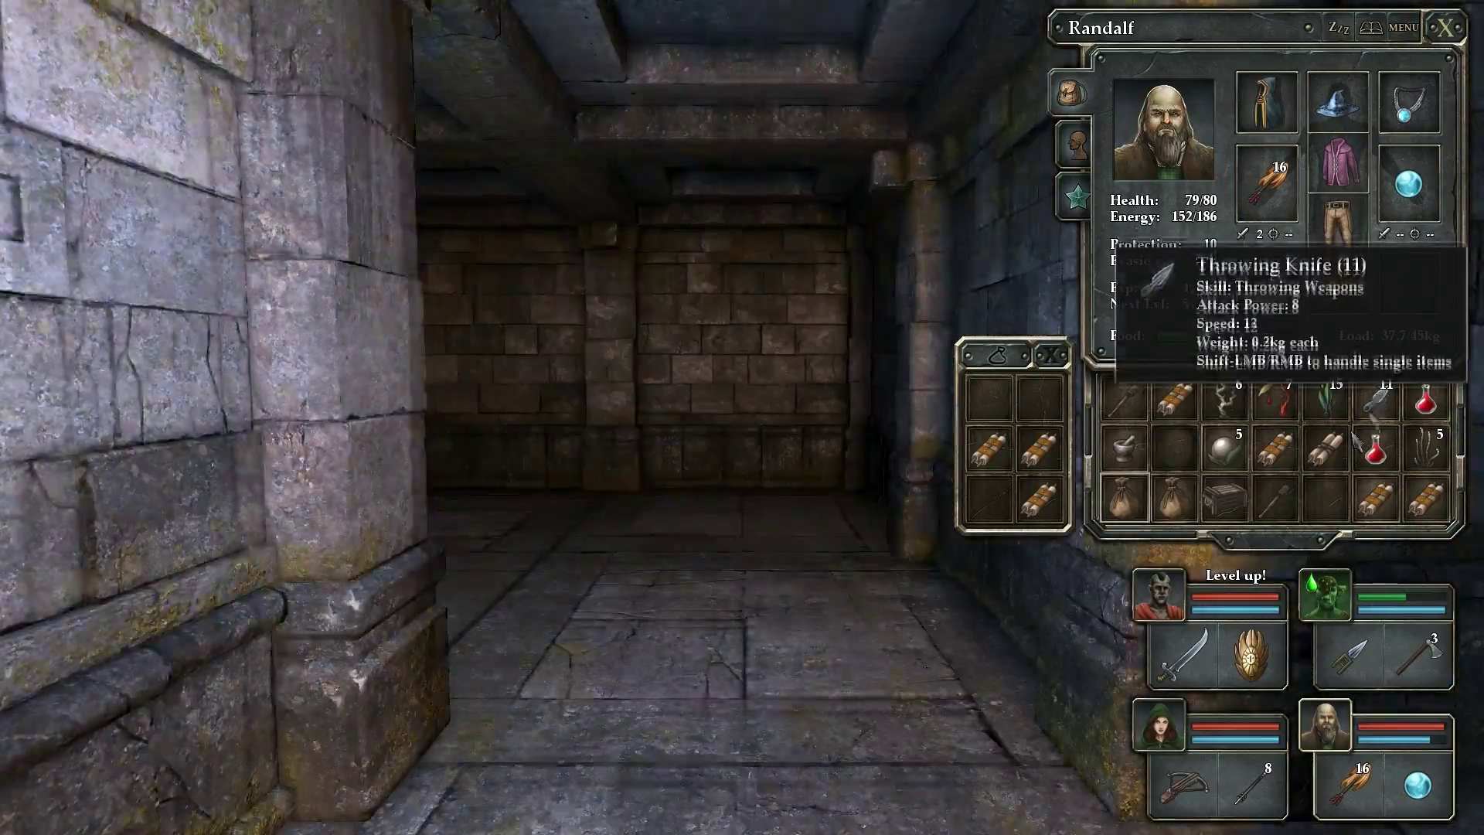
- Walk the party through the winding corridors
{"action": "key", "text": "w"}
{"action": "left_click", "coordinate": [1445, 27]}
{"action": "key", "text": "q"}
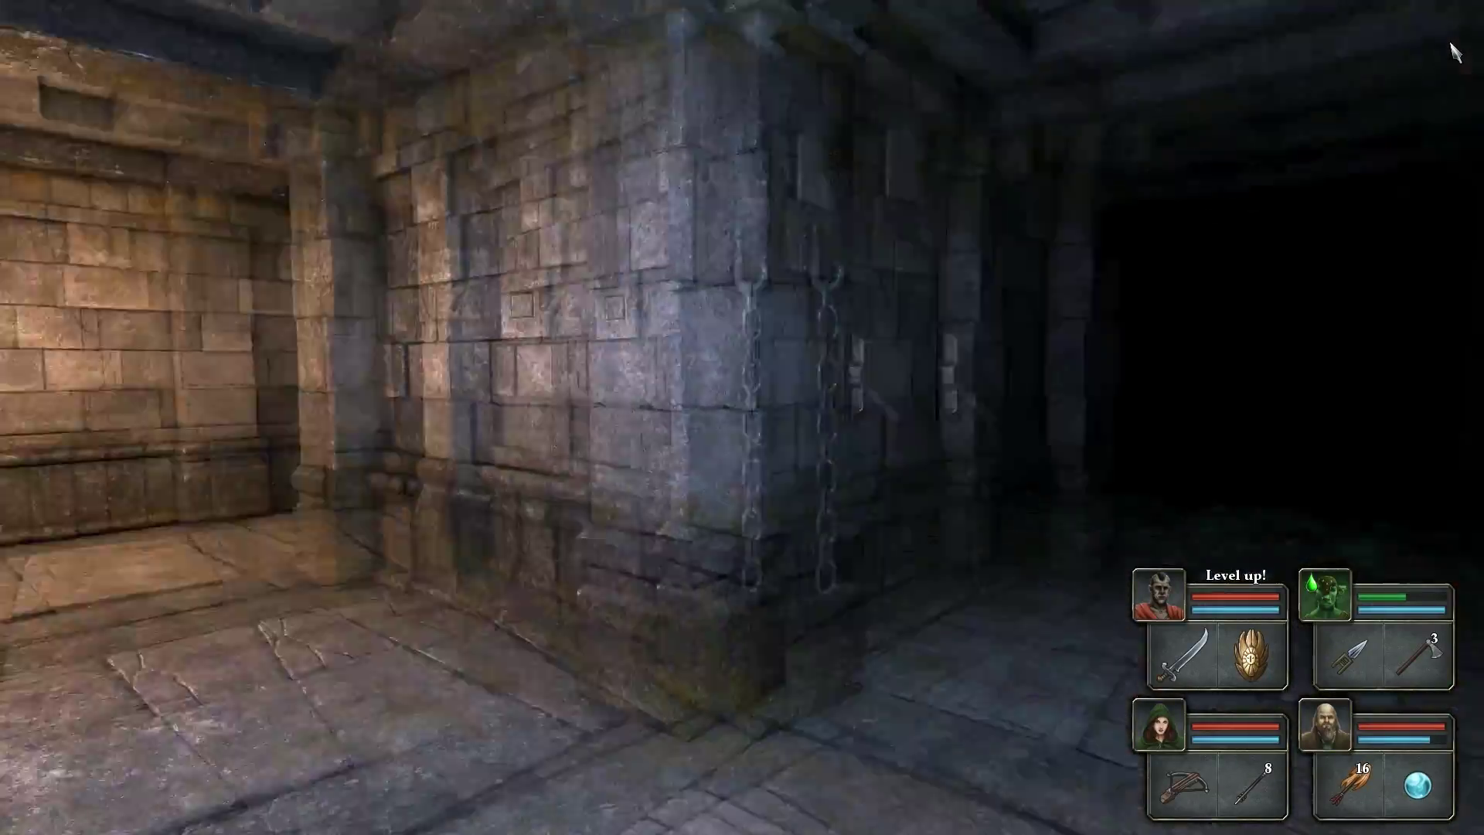
{"action": "key", "text": "w"}
{"action": "key", "text": "w"}
{"action": "key", "text": "e"}
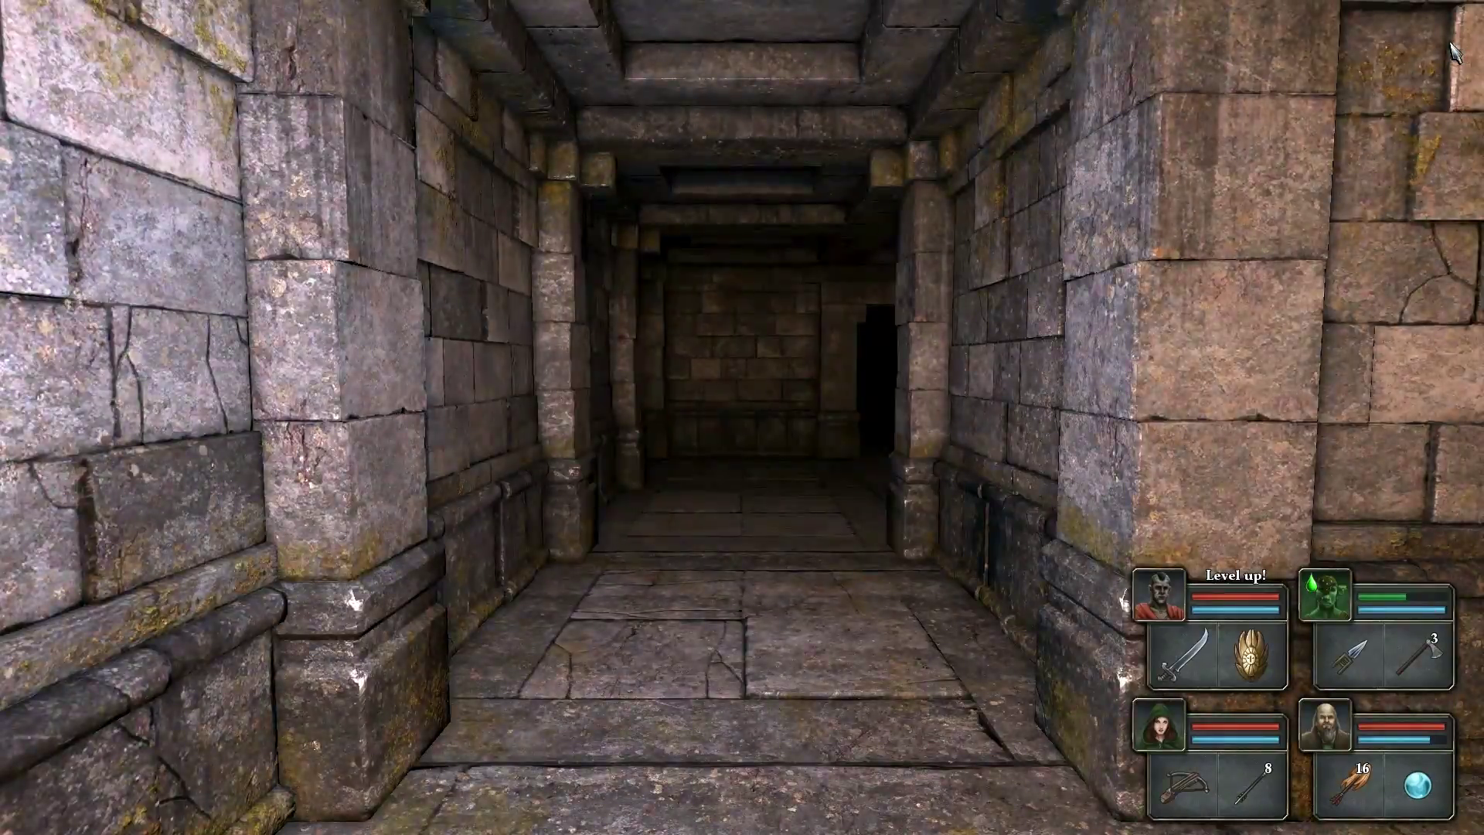
- Advance into the side corridor and turn toward the portcullis
{"action": "key", "text": "w"}
{"action": "key", "text": "d"}
{"action": "key", "text": "w"}
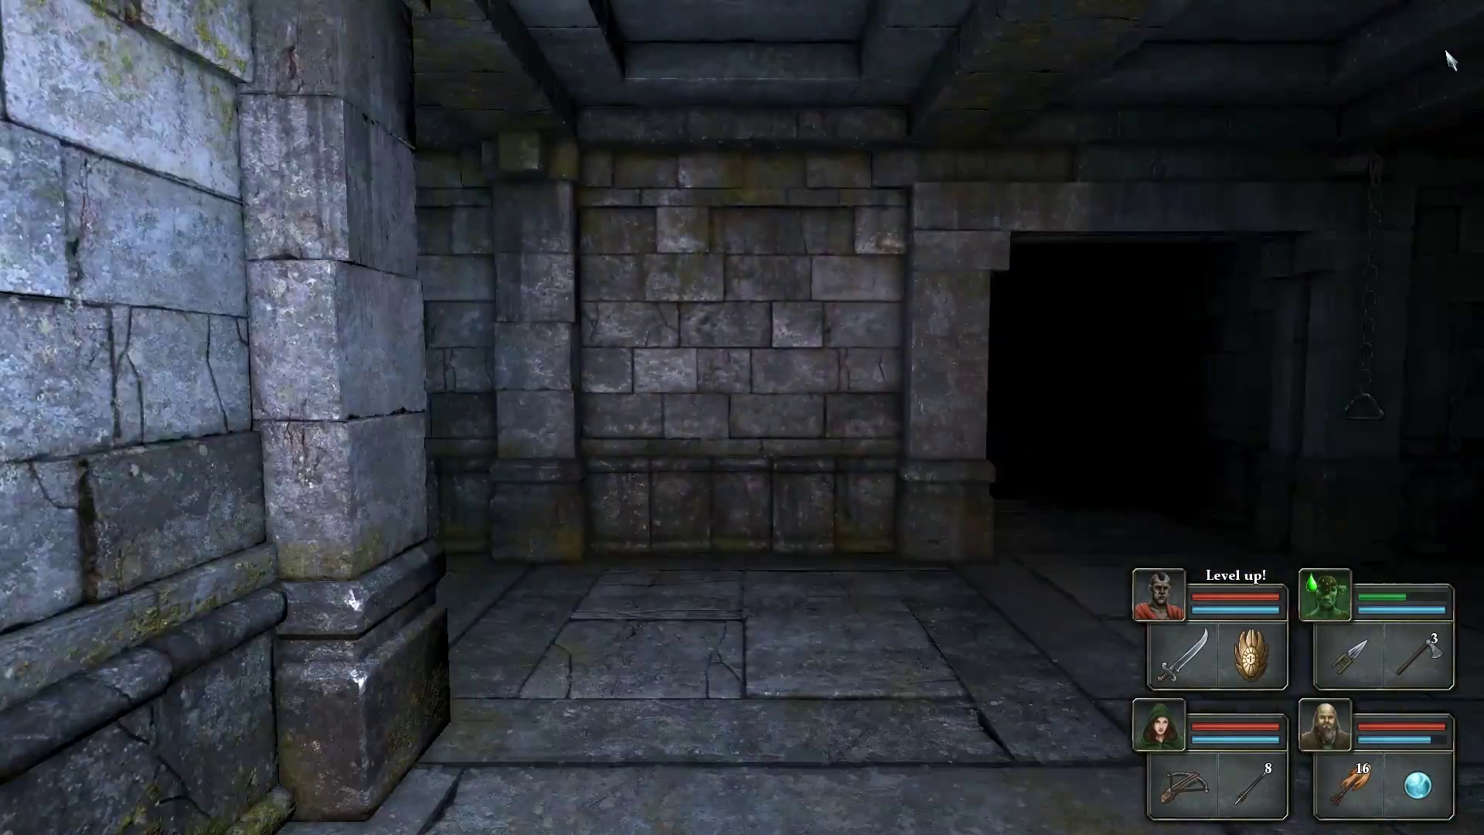
{"action": "key", "text": "e"}
{"action": "key", "text": "w"}
{"action": "key", "text": "w"}
{"action": "key", "text": "w"}
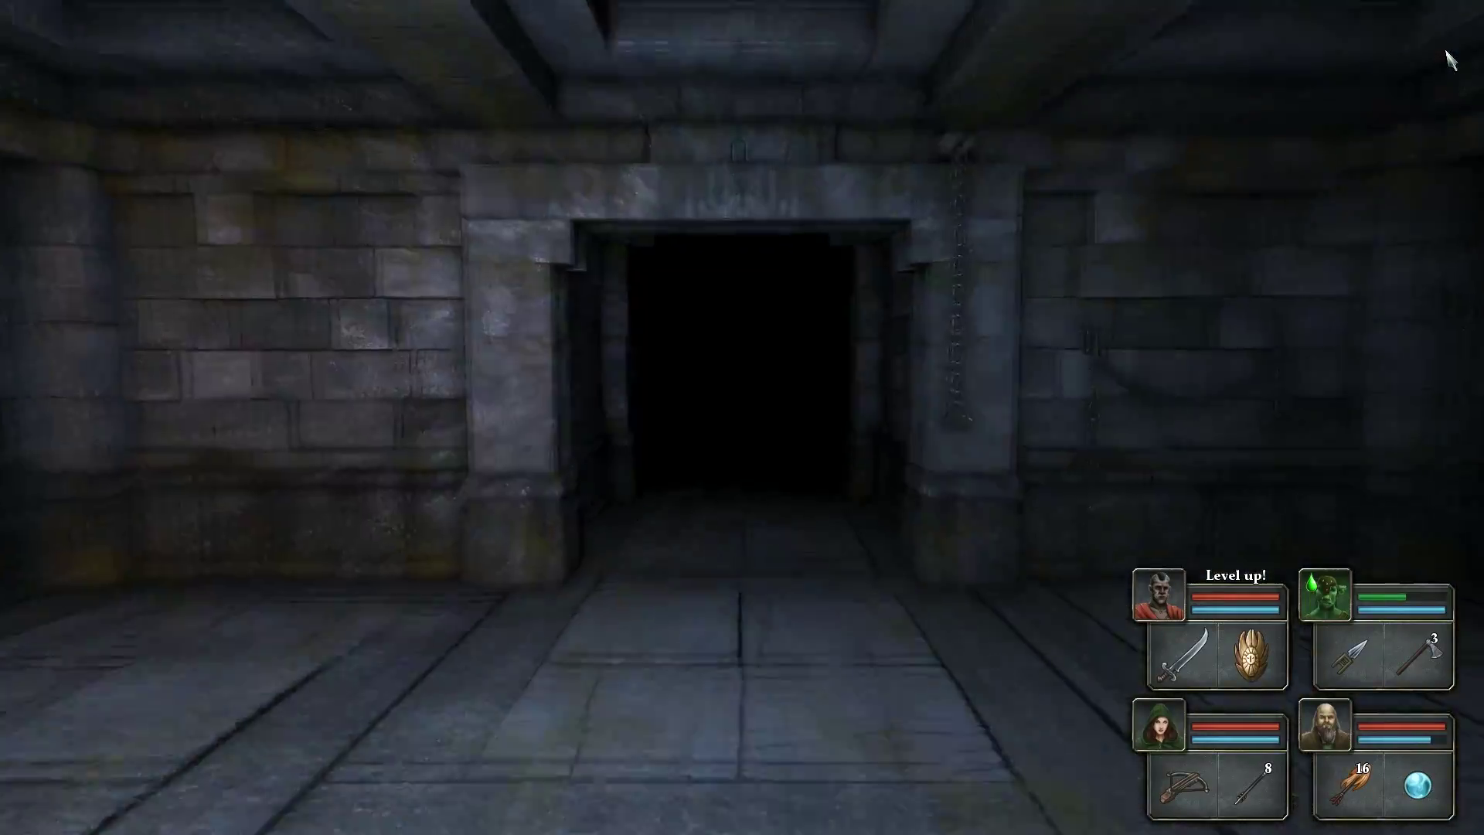
{"action": "key", "text": "q"}
- Kill the burning warrior with lightning through the portcullis, then back away and turn
{"action": "key", "text": "w"}
{"action": "key", "text": "w"}
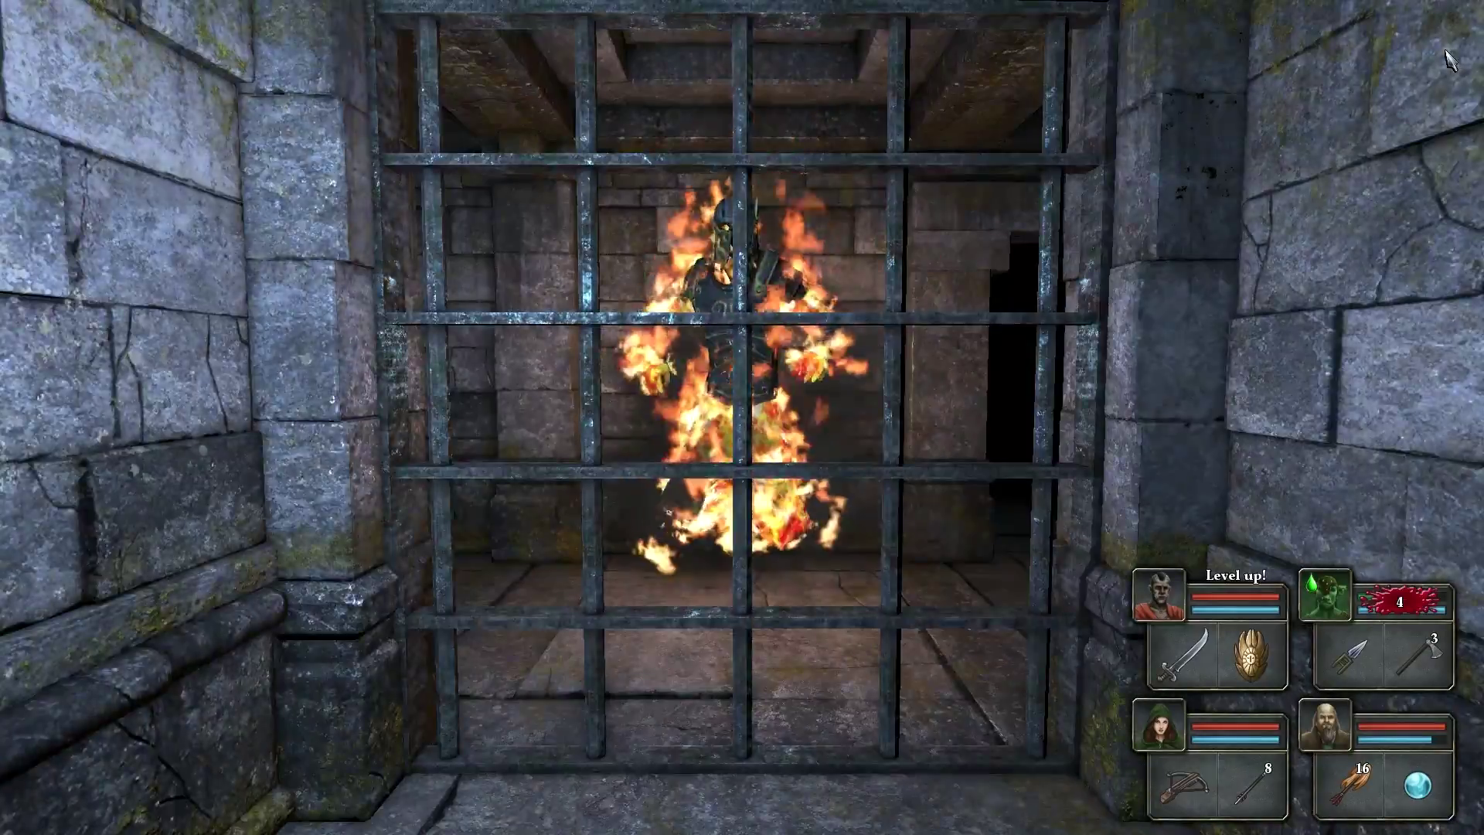
{"action": "key", "text": "s"}
{"action": "key", "text": "w"}
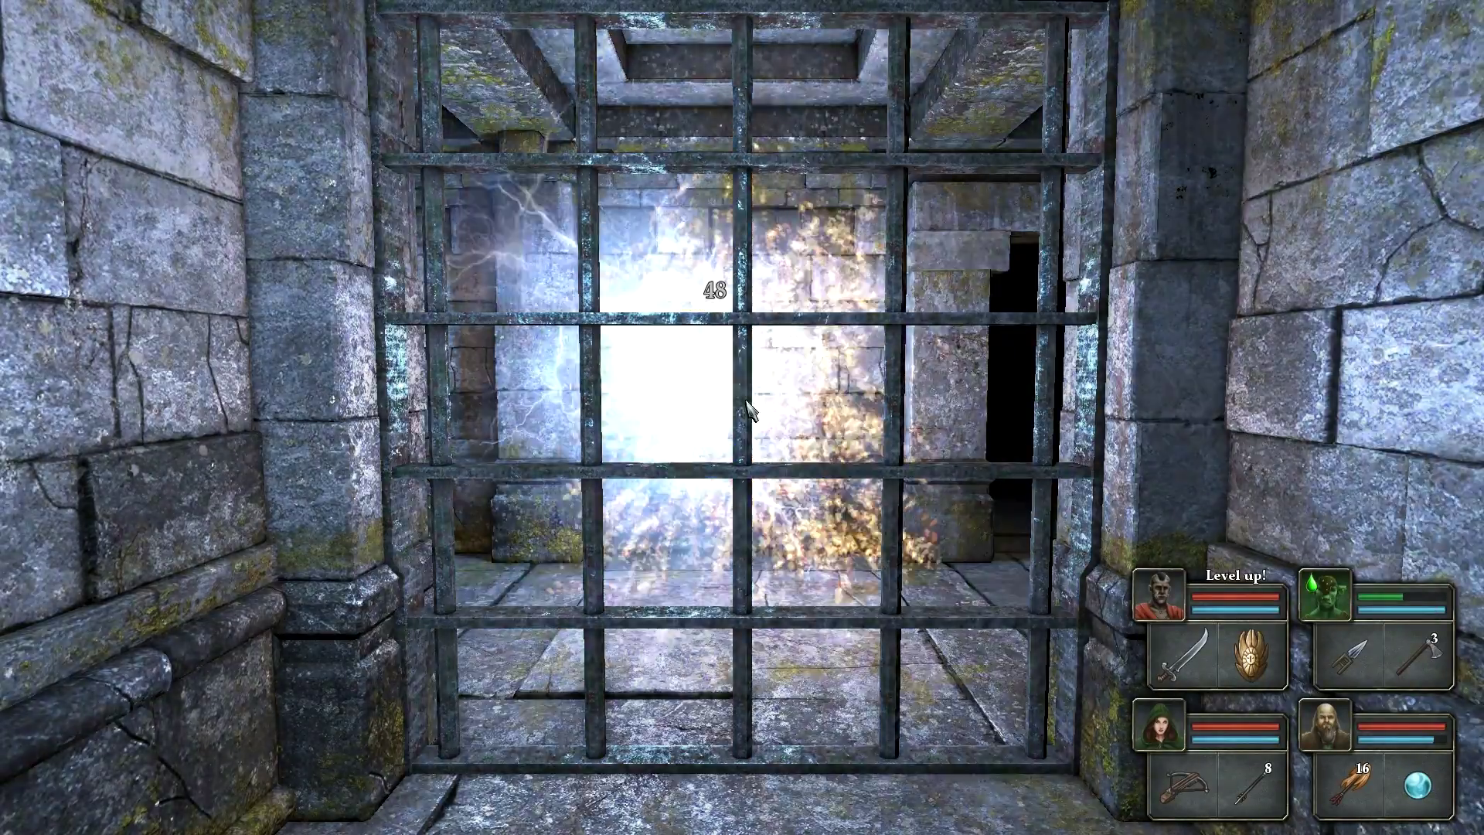
{"action": "key", "text": "s"}
{"action": "key", "text": "q"}
- Walk past the portcullis and into the dark corridor
{"action": "key", "text": "q"}
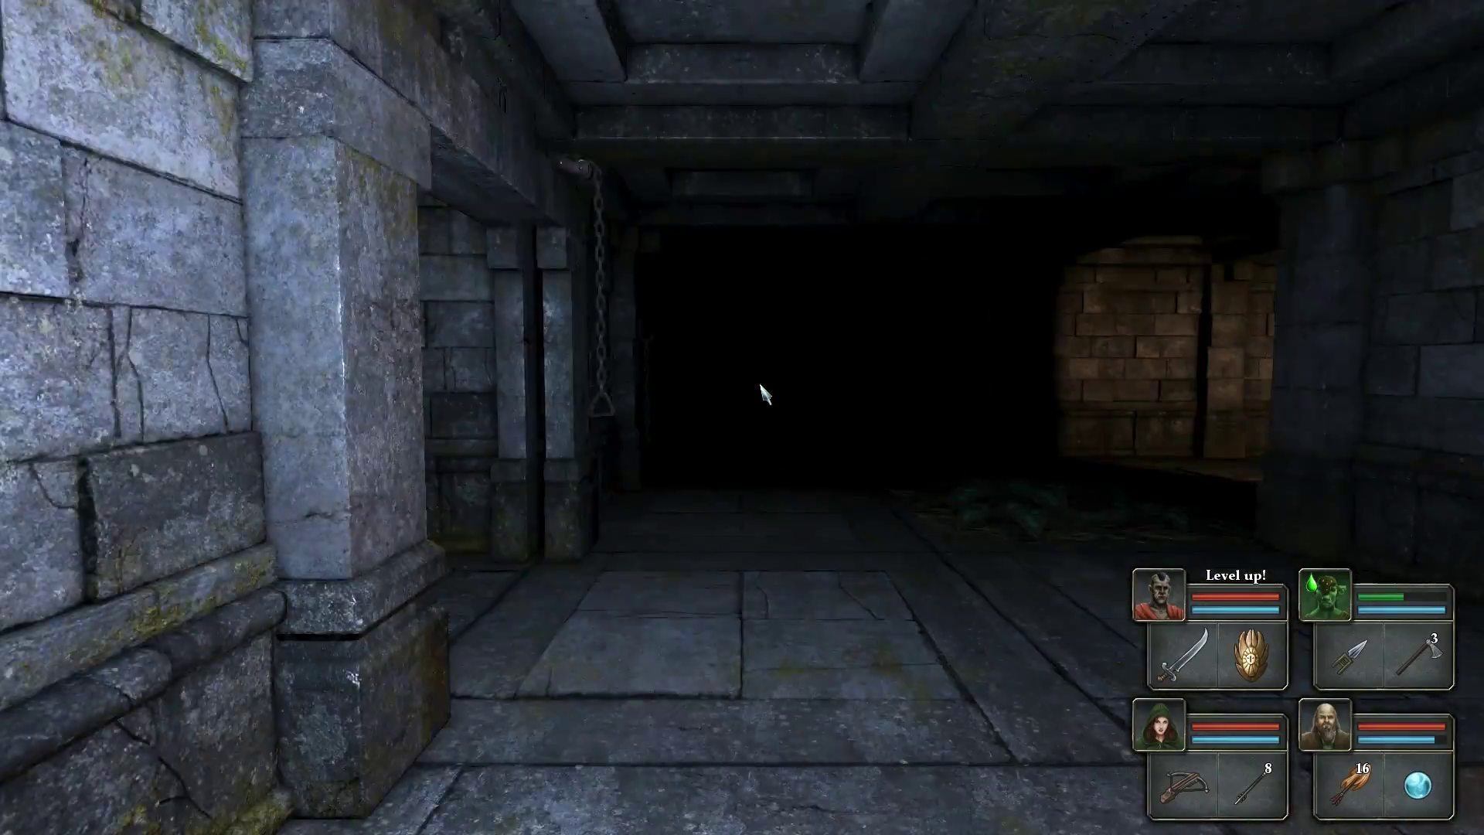
{"action": "key", "text": "w"}
{"action": "key", "text": "q"}
{"action": "key", "text": "w"}
{"action": "key", "text": "q"}
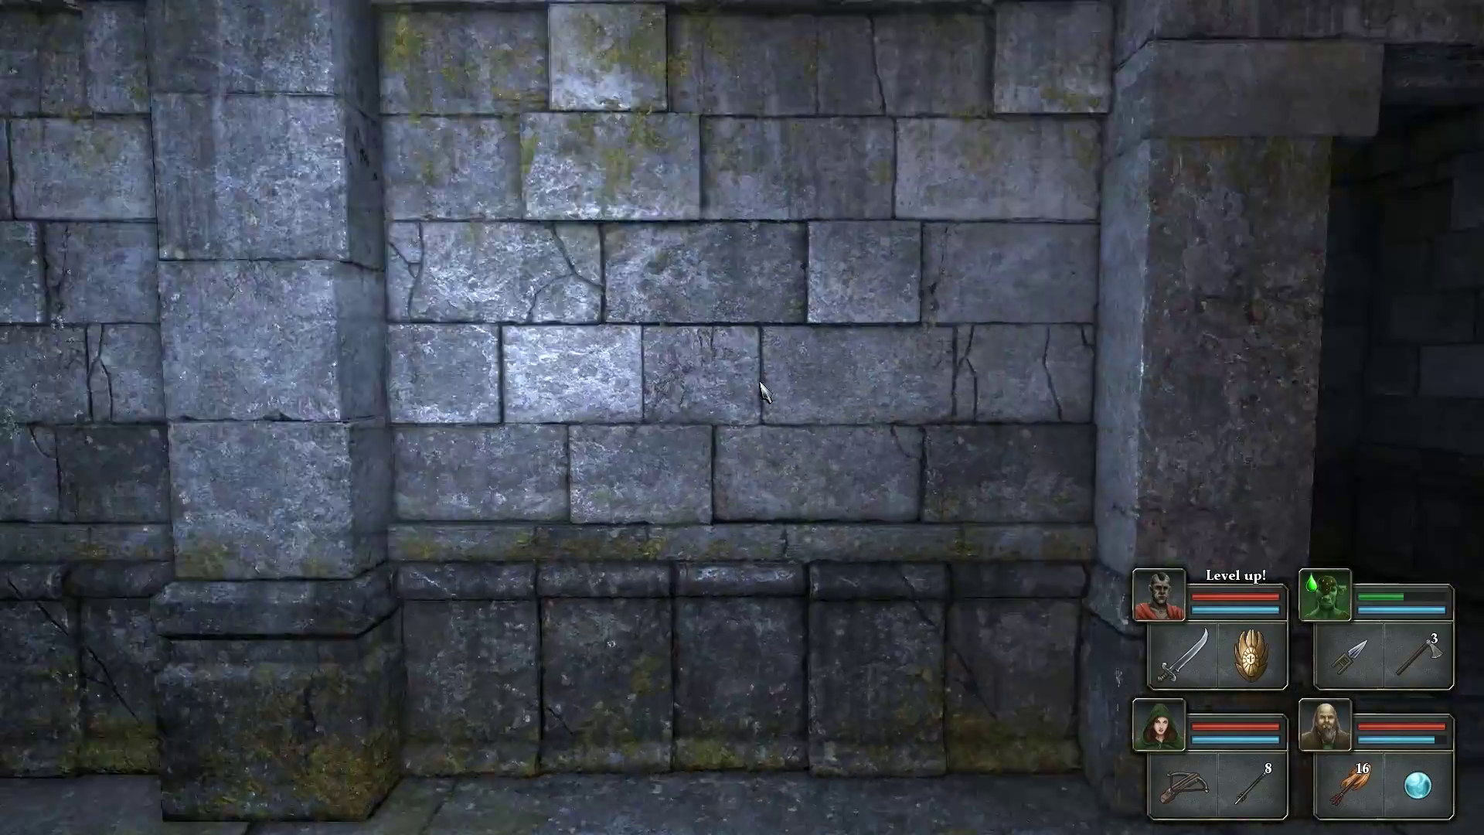
{"action": "key", "text": "q"}
{"action": "key", "text": "w"}
{"action": "key", "text": "w"}
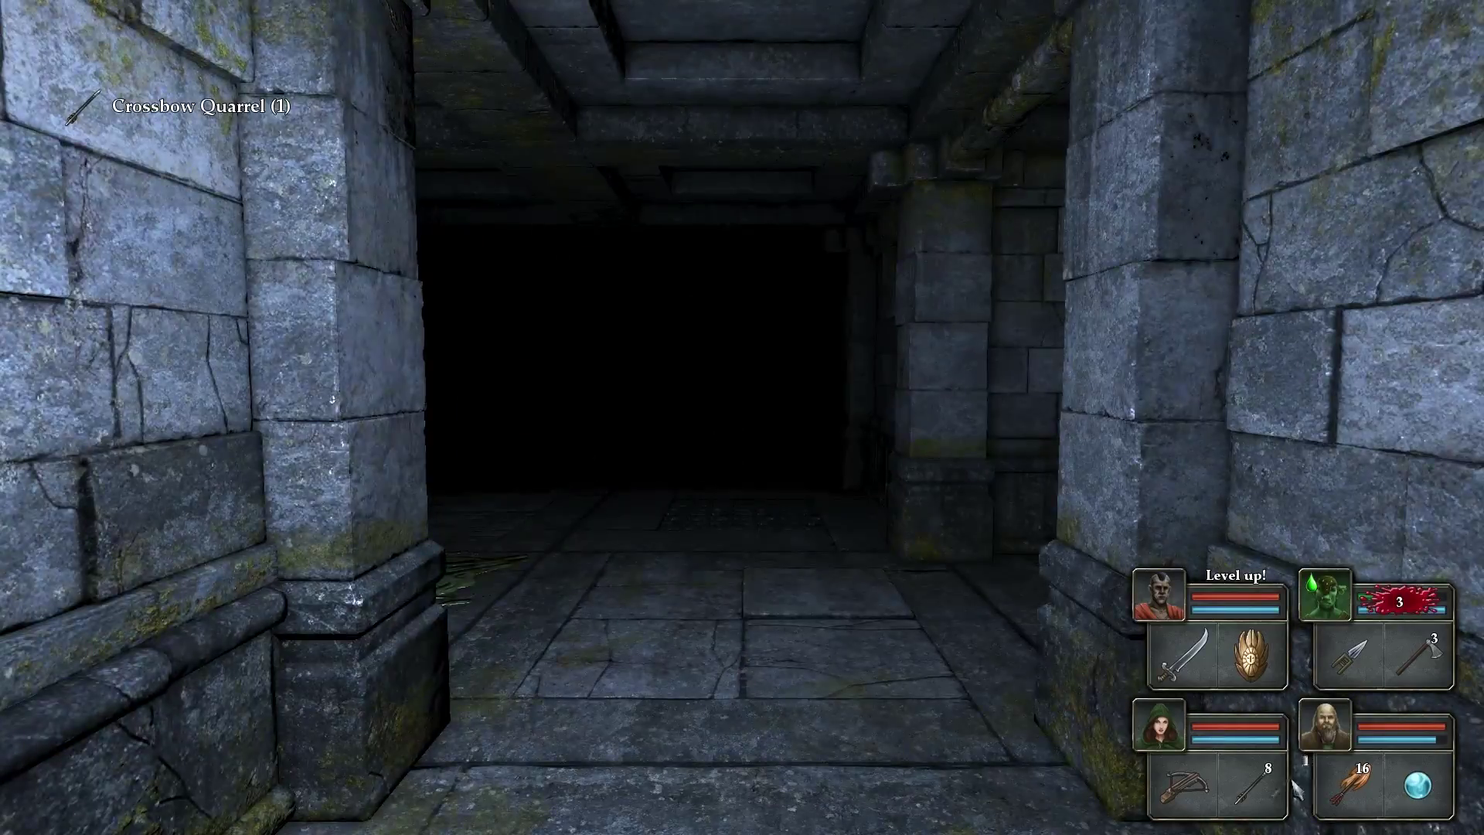
{"action": "key", "text": "w"}
- Look over the tentacle plant patch and move past it
{"action": "key", "text": "q"}
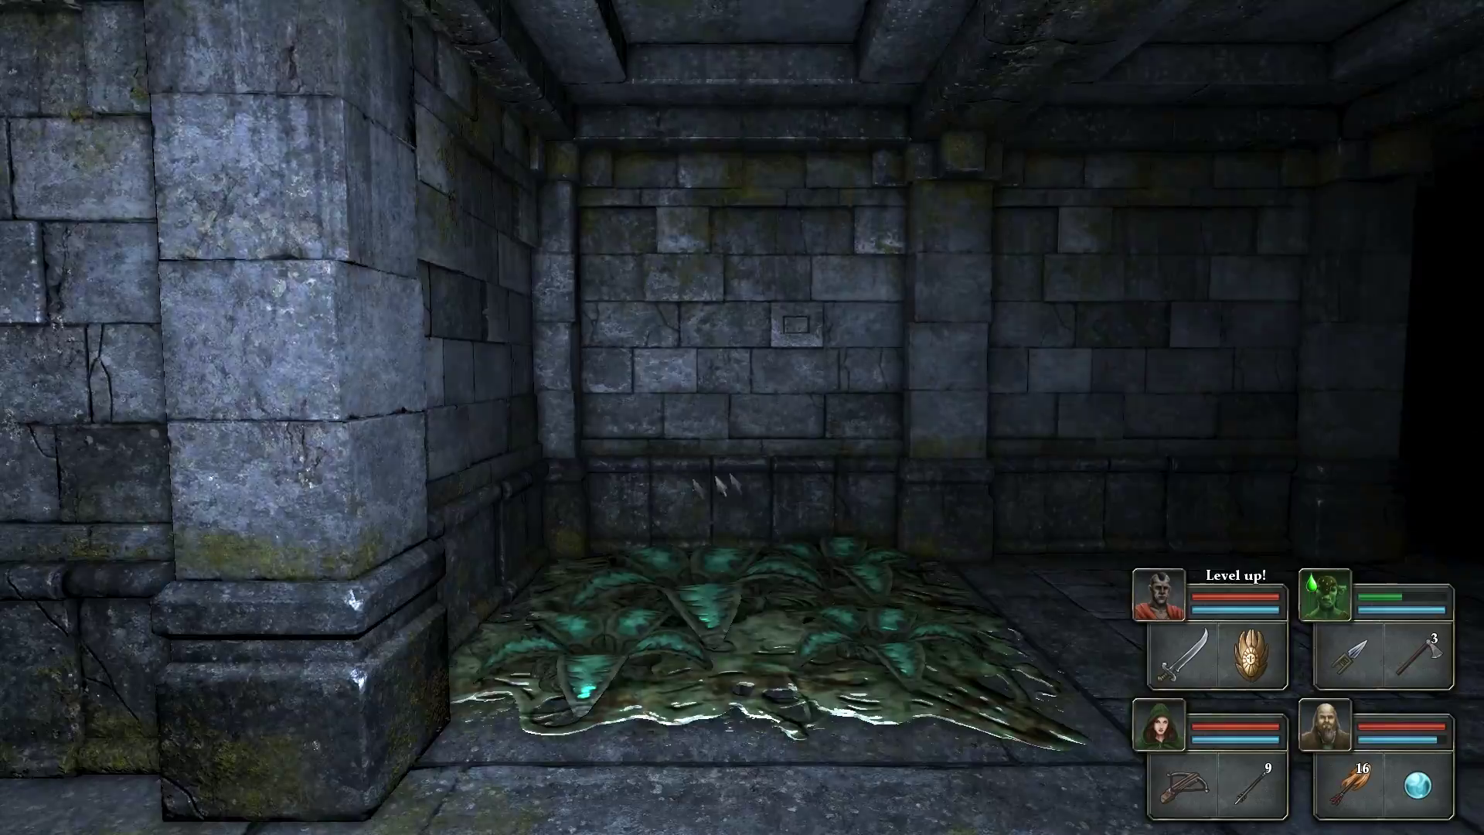
{"action": "key", "text": "e"}
{"action": "key", "text": "e"}
{"action": "key", "text": "q"}
{"action": "key", "text": "q"}
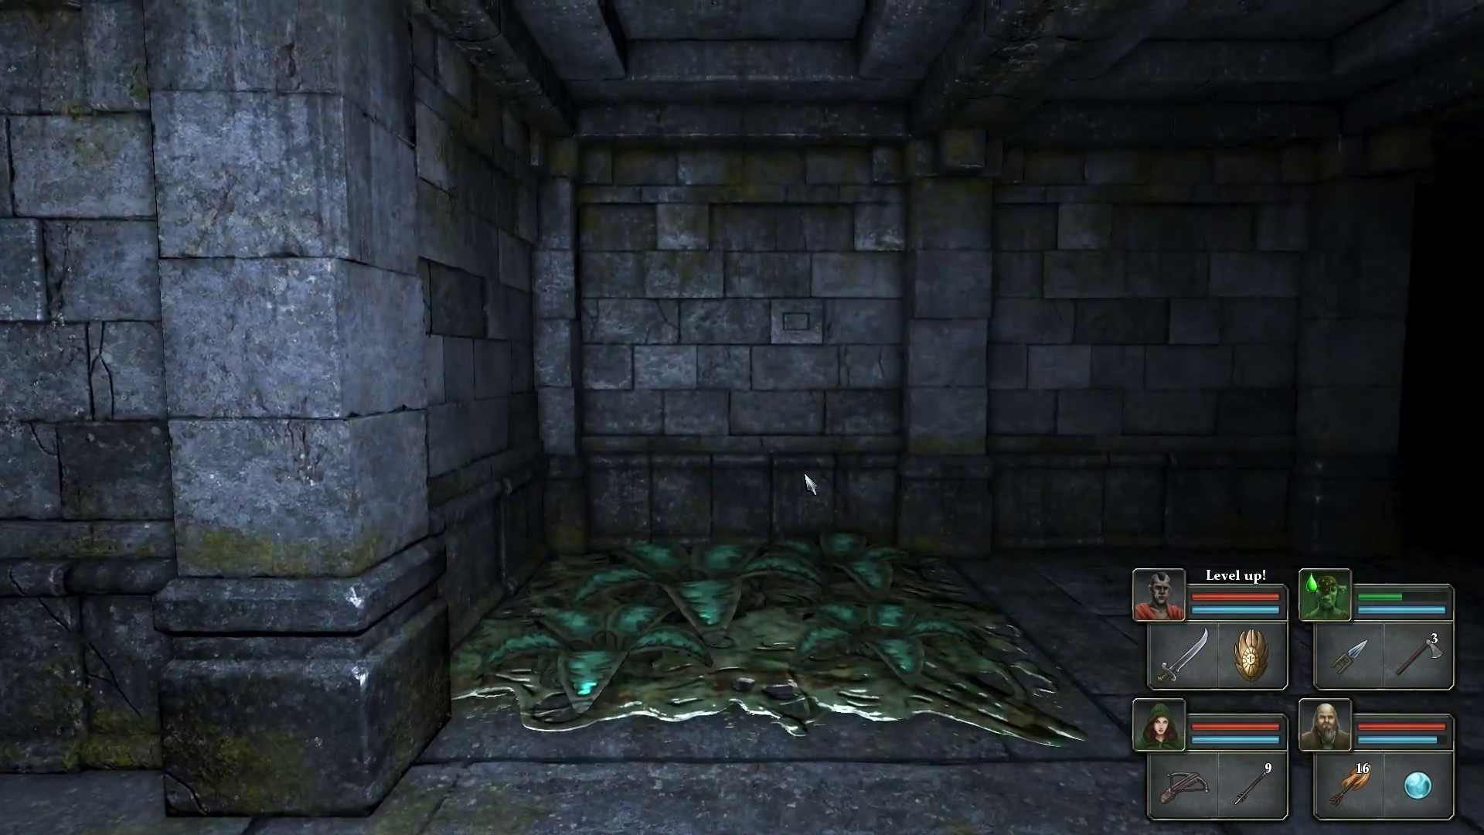
{"action": "key", "text": "e"}
{"action": "key", "text": "e"}
{"action": "key", "text": "e"}
- Walk up the corridor to the stone wall, back off, and turn left
{"action": "key", "text": "w"}
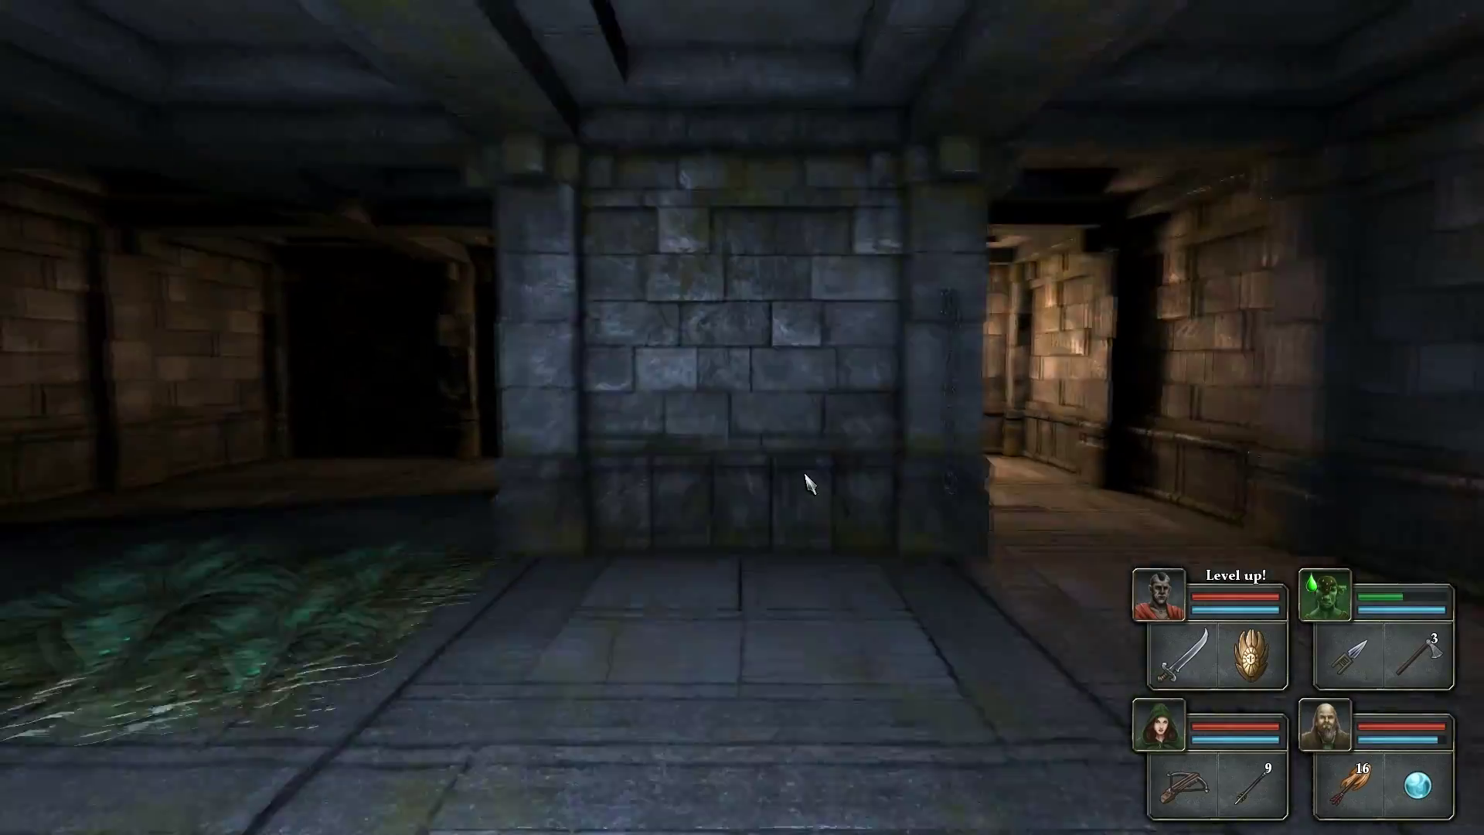
{"action": "key", "text": "w"}
{"action": "key", "text": "q"}
{"action": "key", "text": "w"}
{"action": "key", "text": "e"}
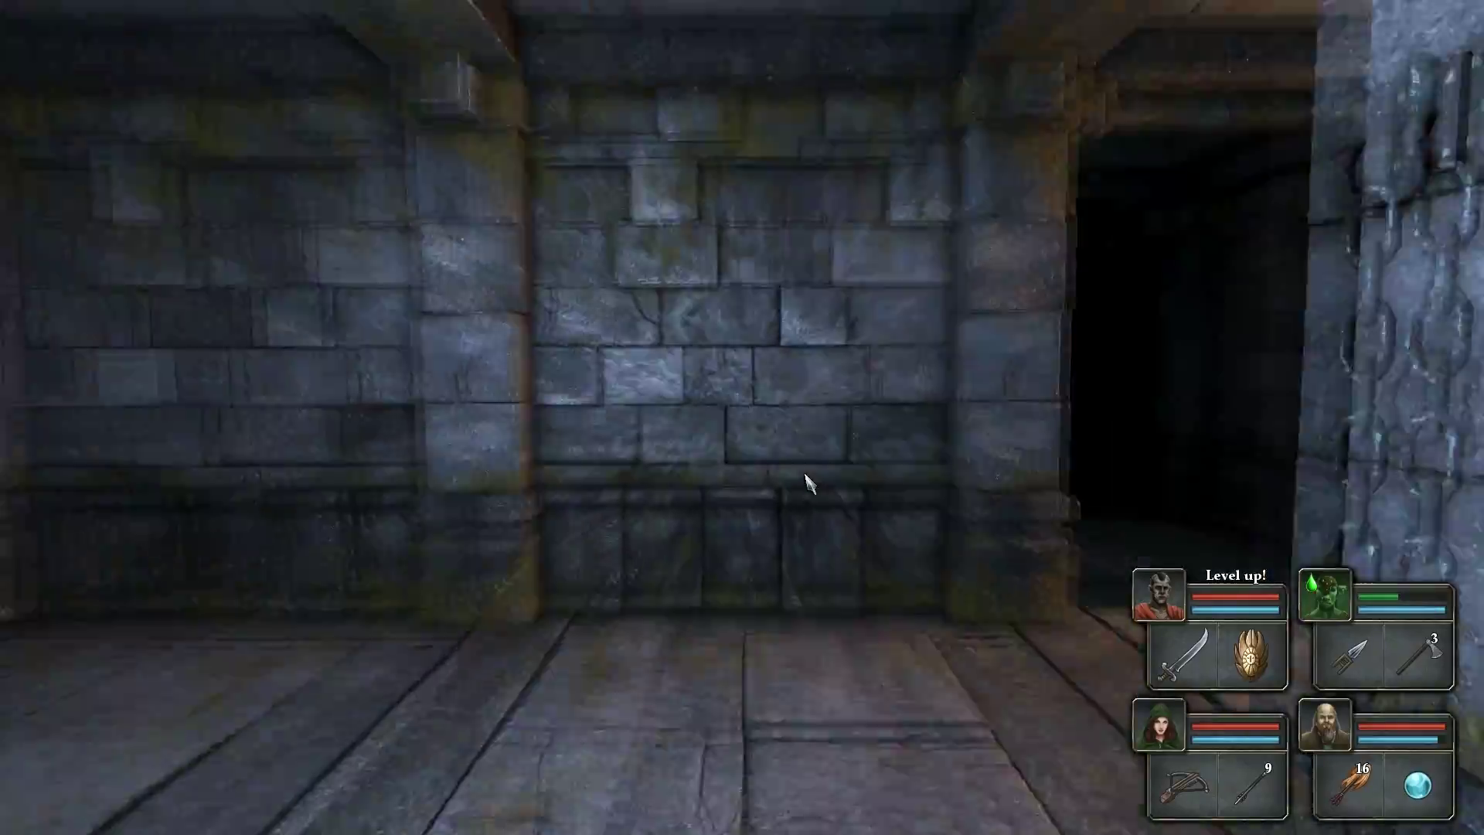
{"action": "key", "text": "e"}
{"action": "key", "text": "e"}
{"action": "key", "text": "w"}
{"action": "key", "text": "w"}
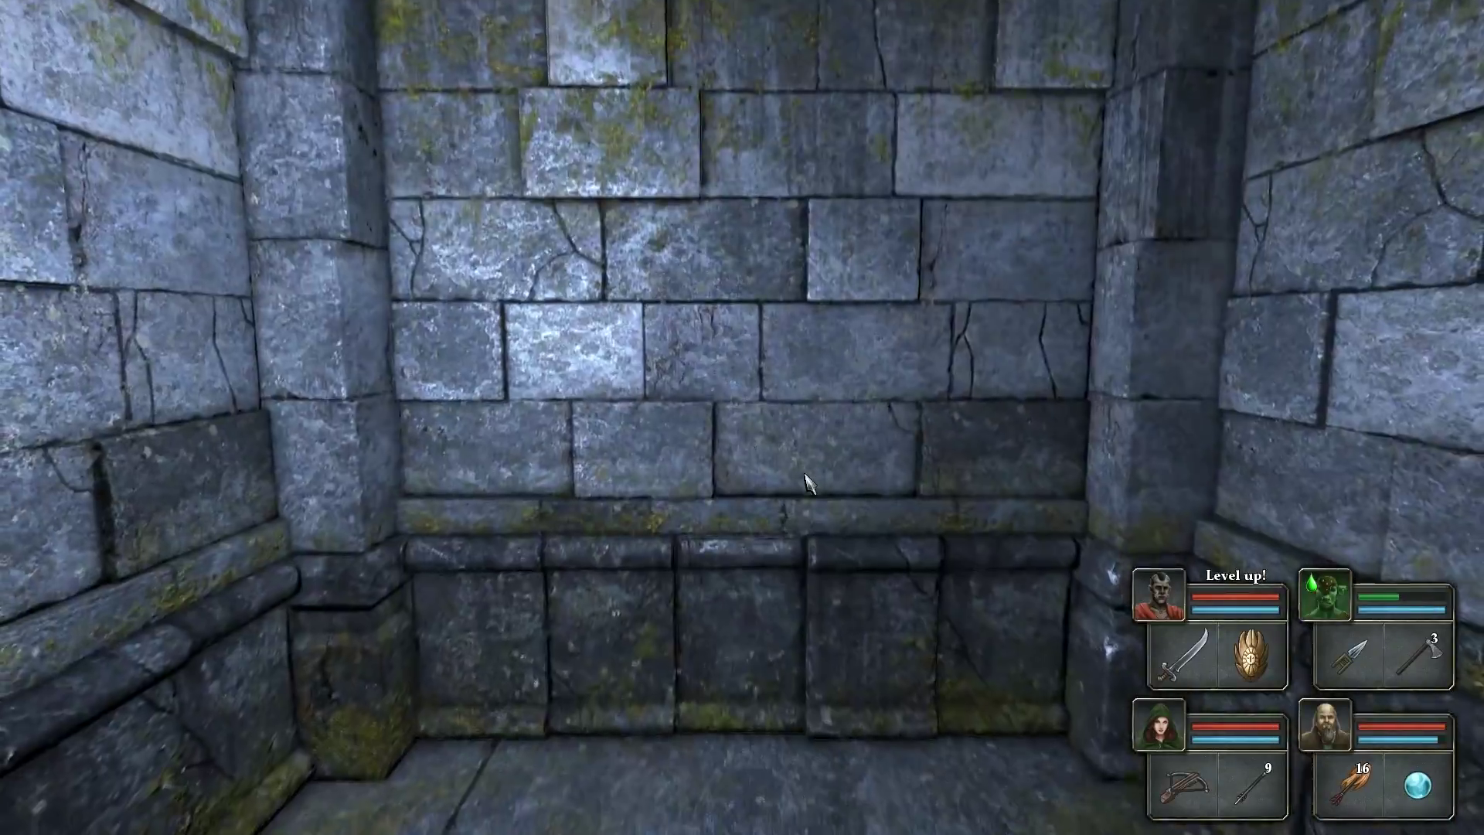
{"action": "key", "text": "s"}
{"action": "key", "text": "q"}
{"action": "key", "text": "q"}
- Cross the brown stone room toward the alcove ahead
{"action": "key", "text": "w"}
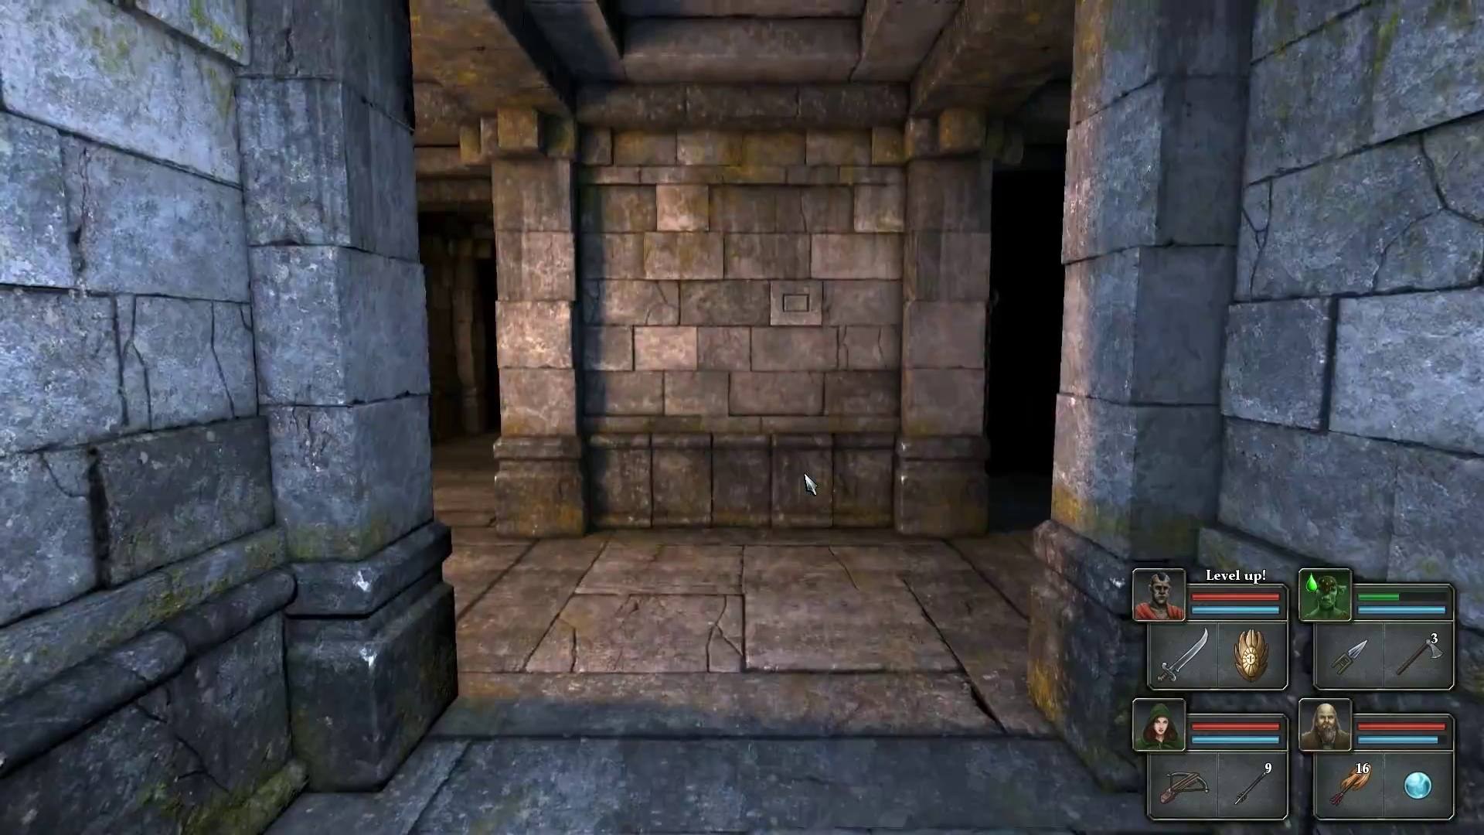
{"action": "key", "text": "w"}
{"action": "key", "text": "e"}
{"action": "key", "text": "e"}
{"action": "key", "text": "w"}
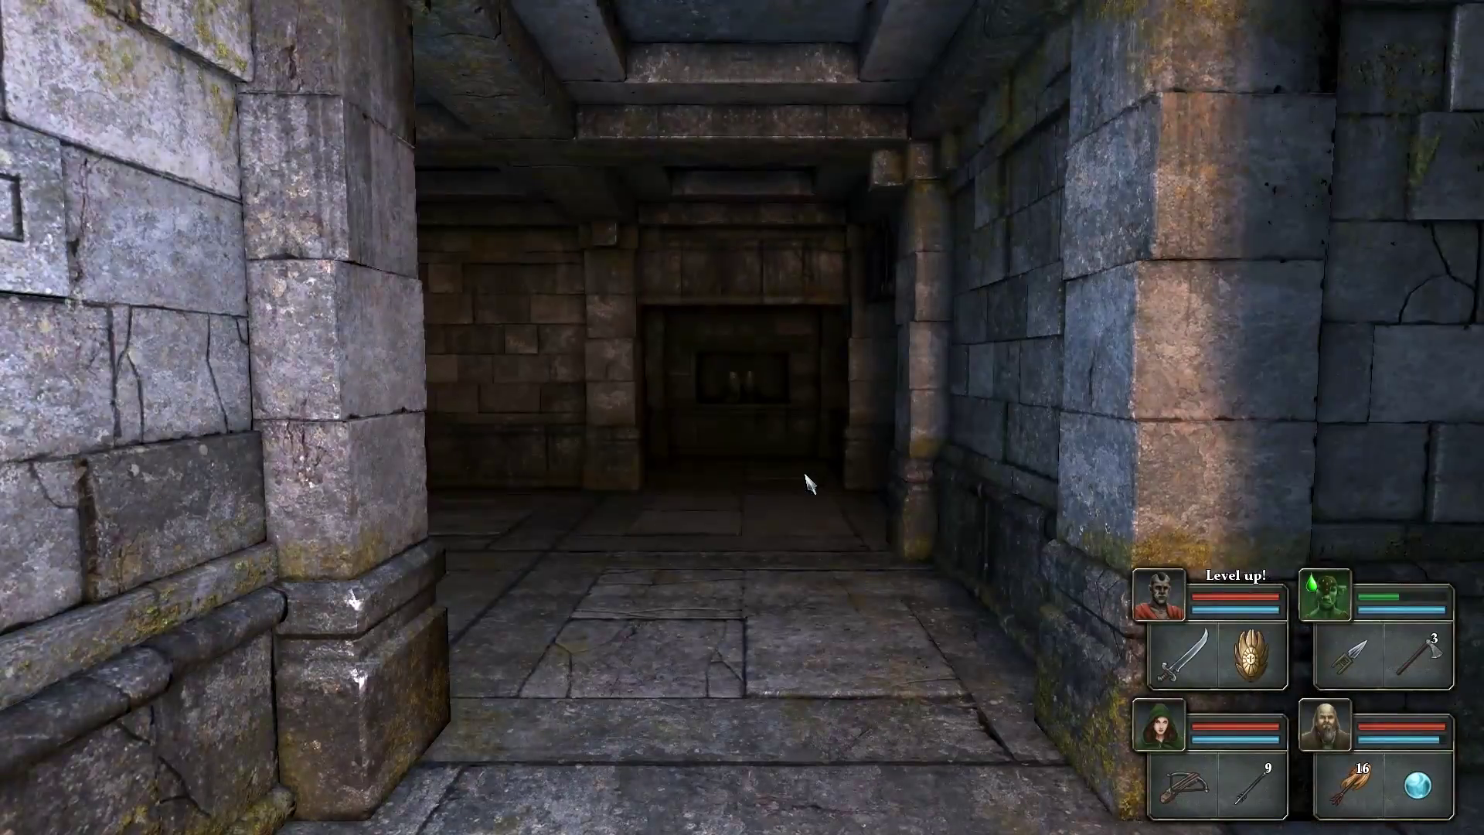
{"action": "key", "text": "w"}
{"action": "key", "text": "w"}
{"action": "key", "text": "w"}
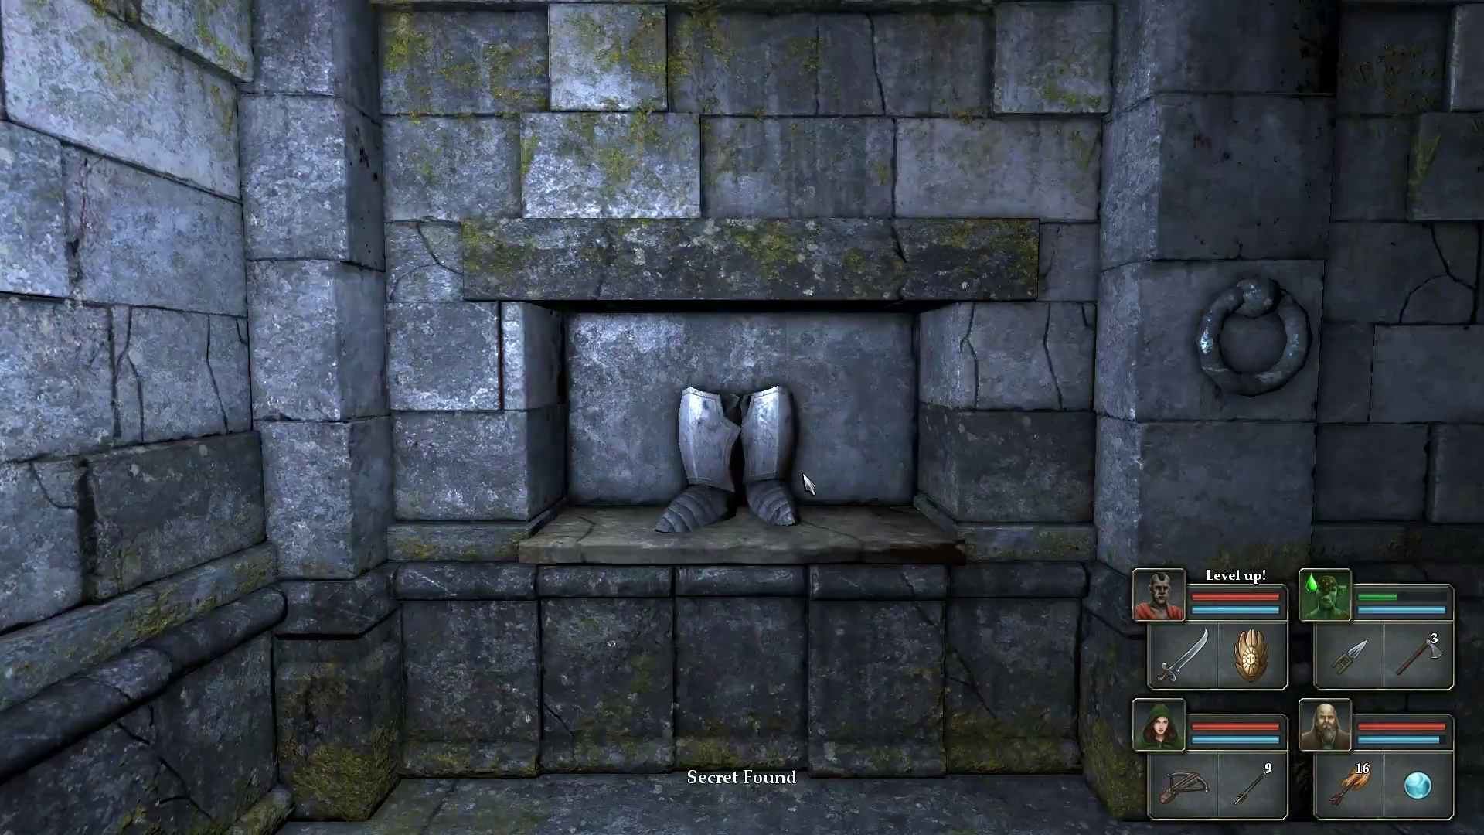
- Walk down the corridor past the alcove into the room with two wall rings
{"action": "key", "text": "q"}
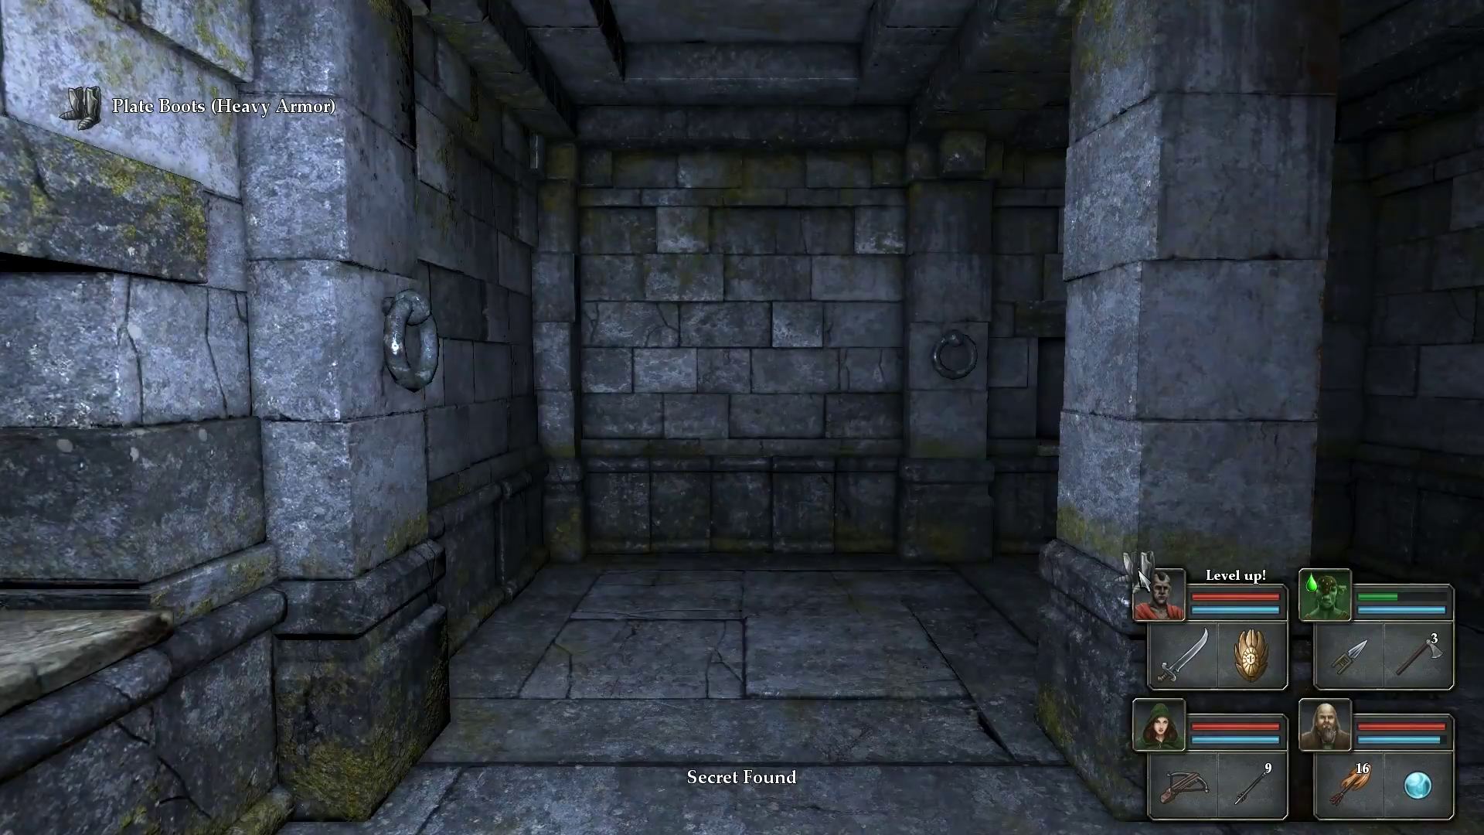
{"action": "key", "text": "q"}
{"action": "key", "text": "w"}
{"action": "key", "text": "e"}
{"action": "key", "text": "w"}
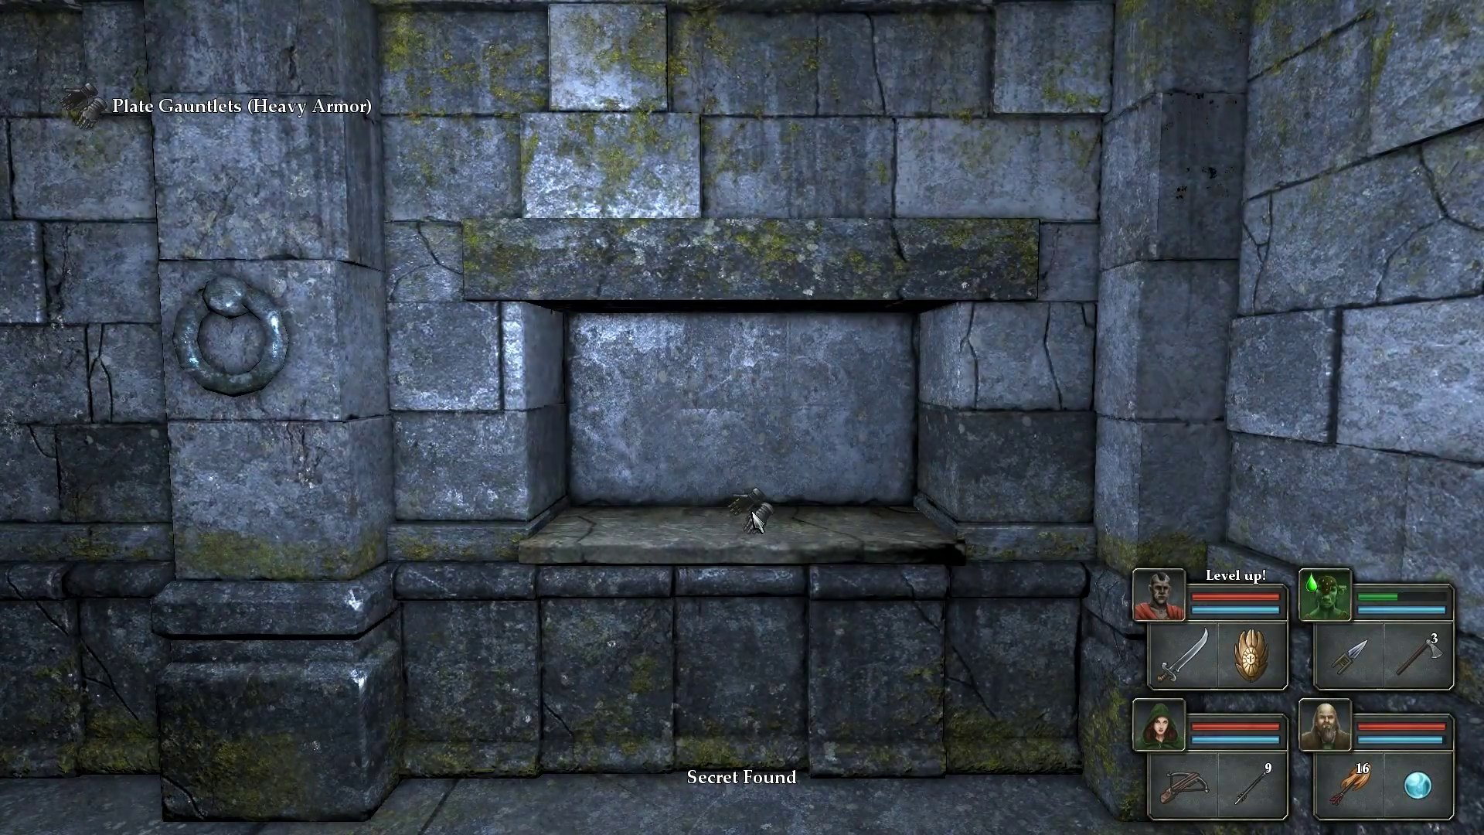
{"action": "key", "text": "q"}
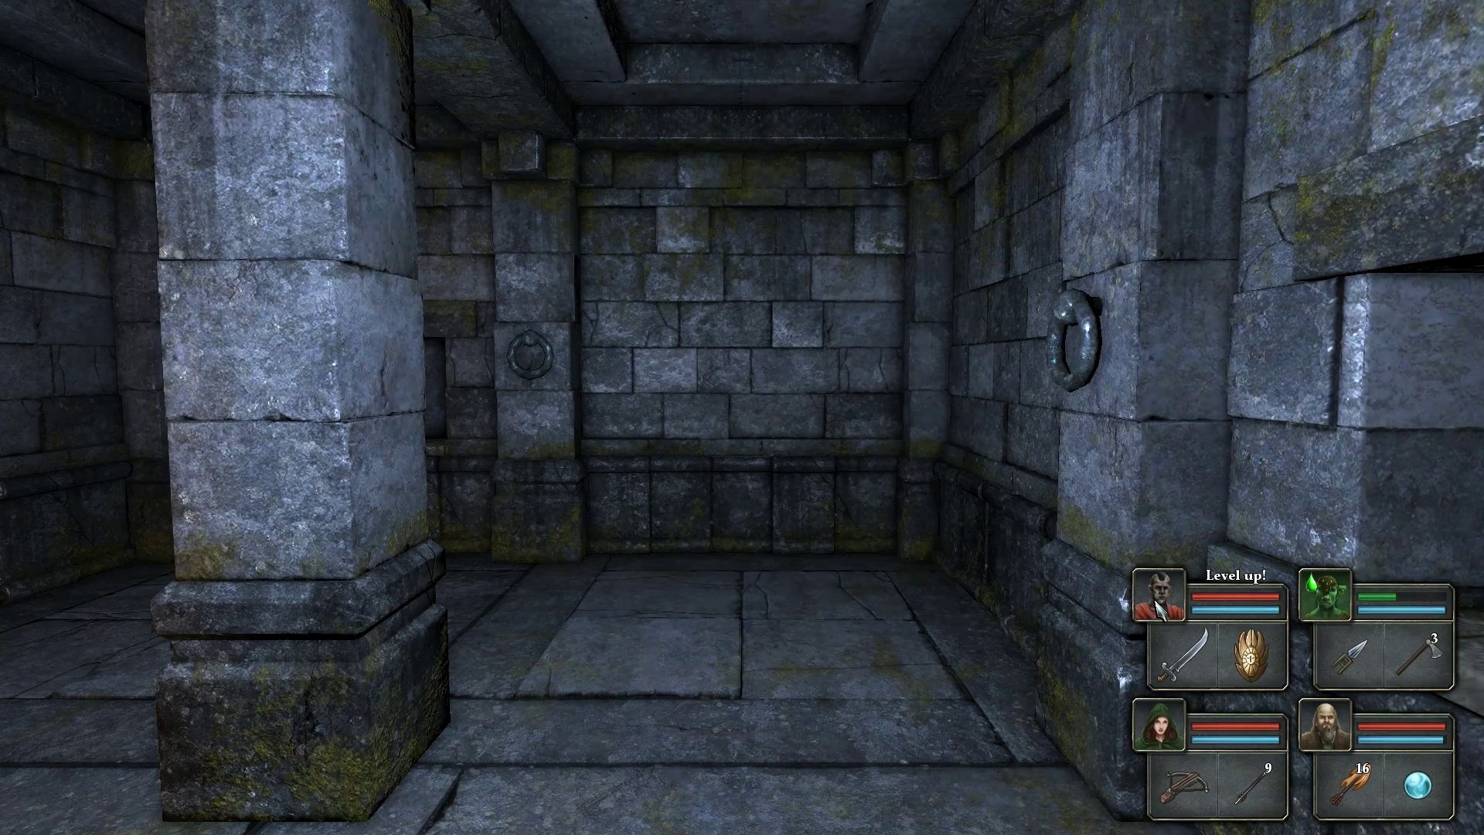
{"action": "key", "text": "q"}
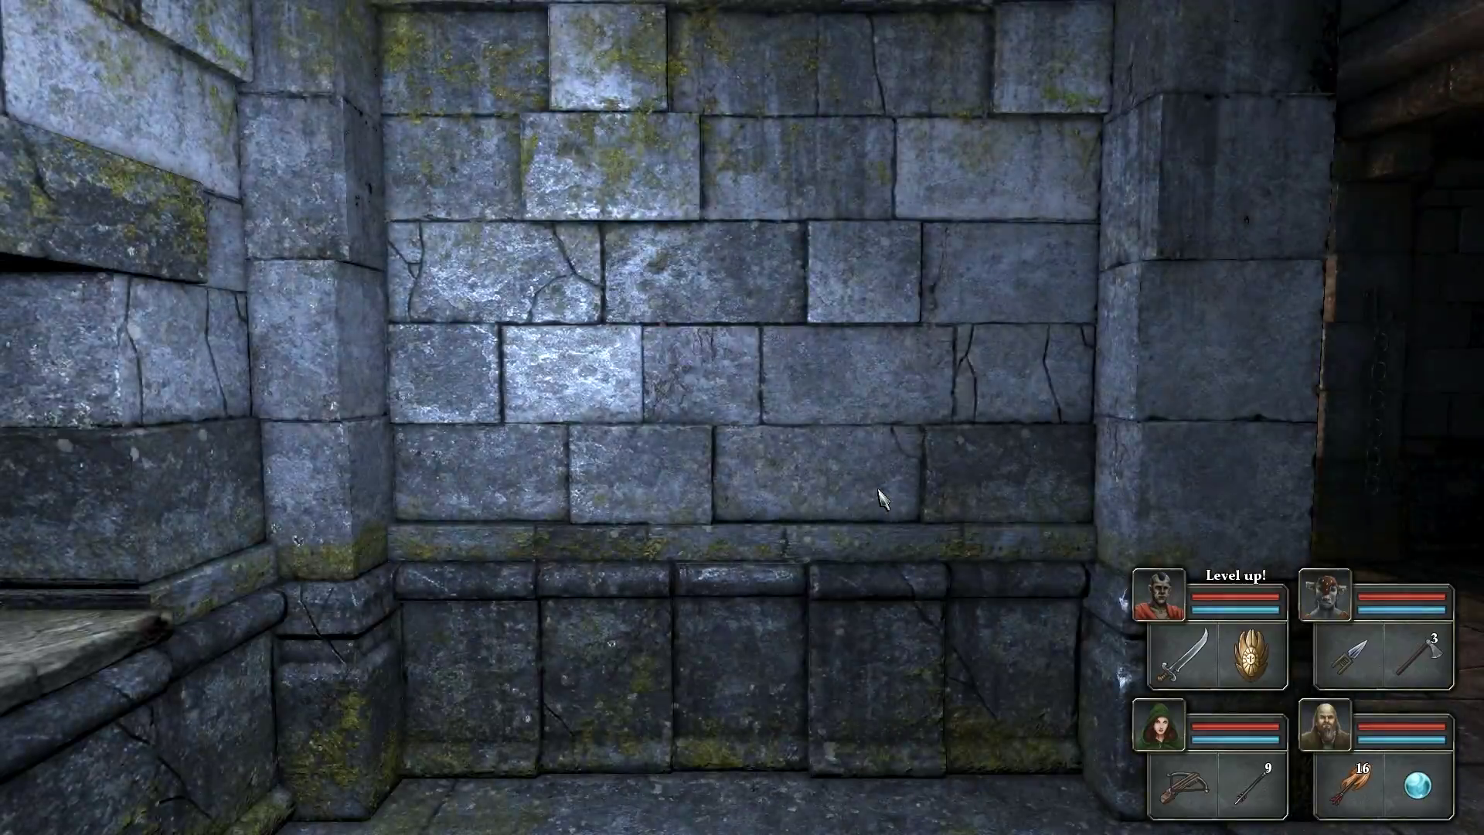
- Move the party into the torch-lit corridor and face the new room
{"action": "key", "text": "e"}
{"action": "key", "text": "w"}
{"action": "key", "text": "e"}
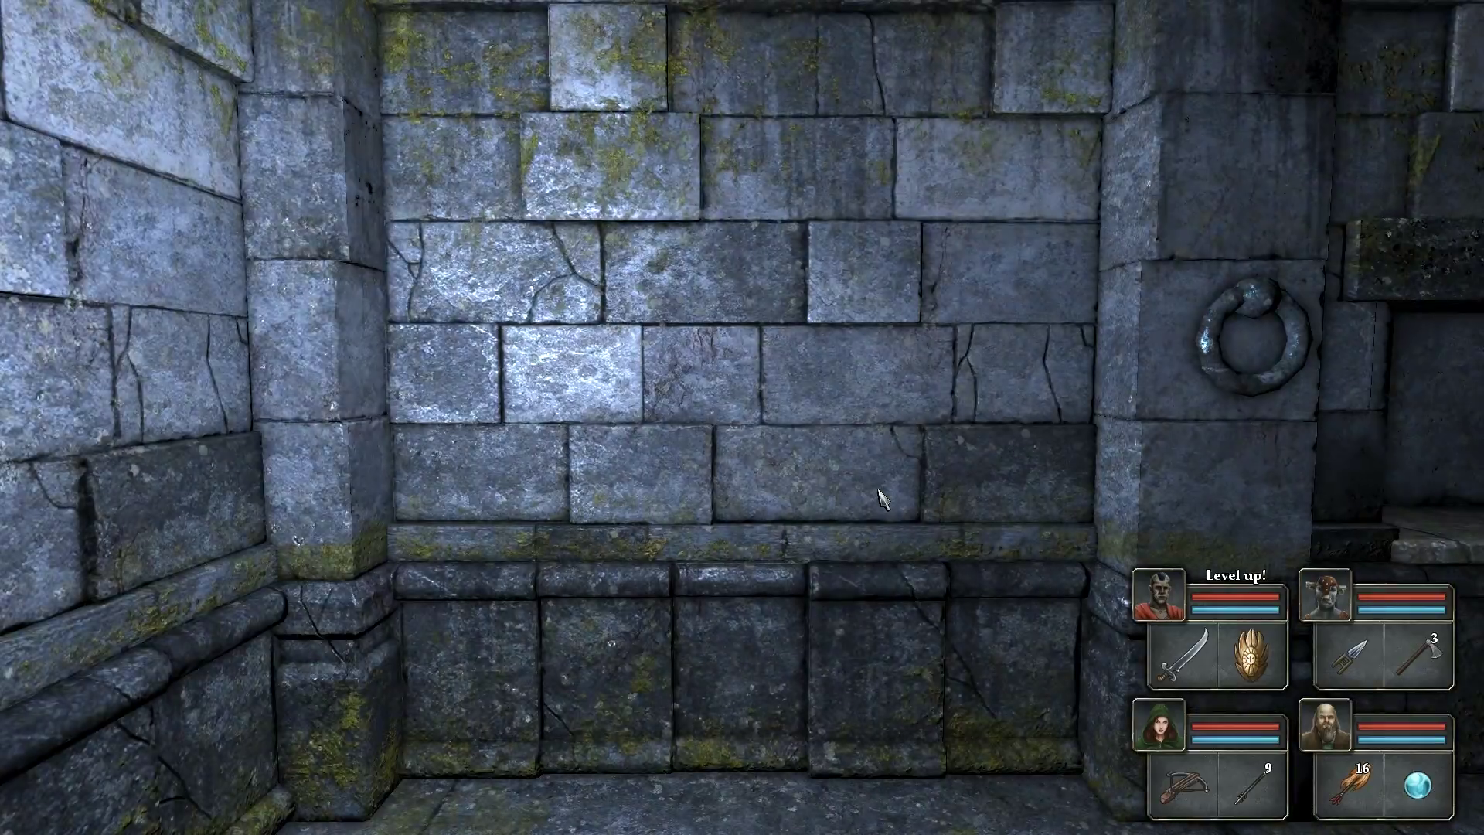
{"action": "key", "text": "s"}
{"action": "key", "text": "a"}
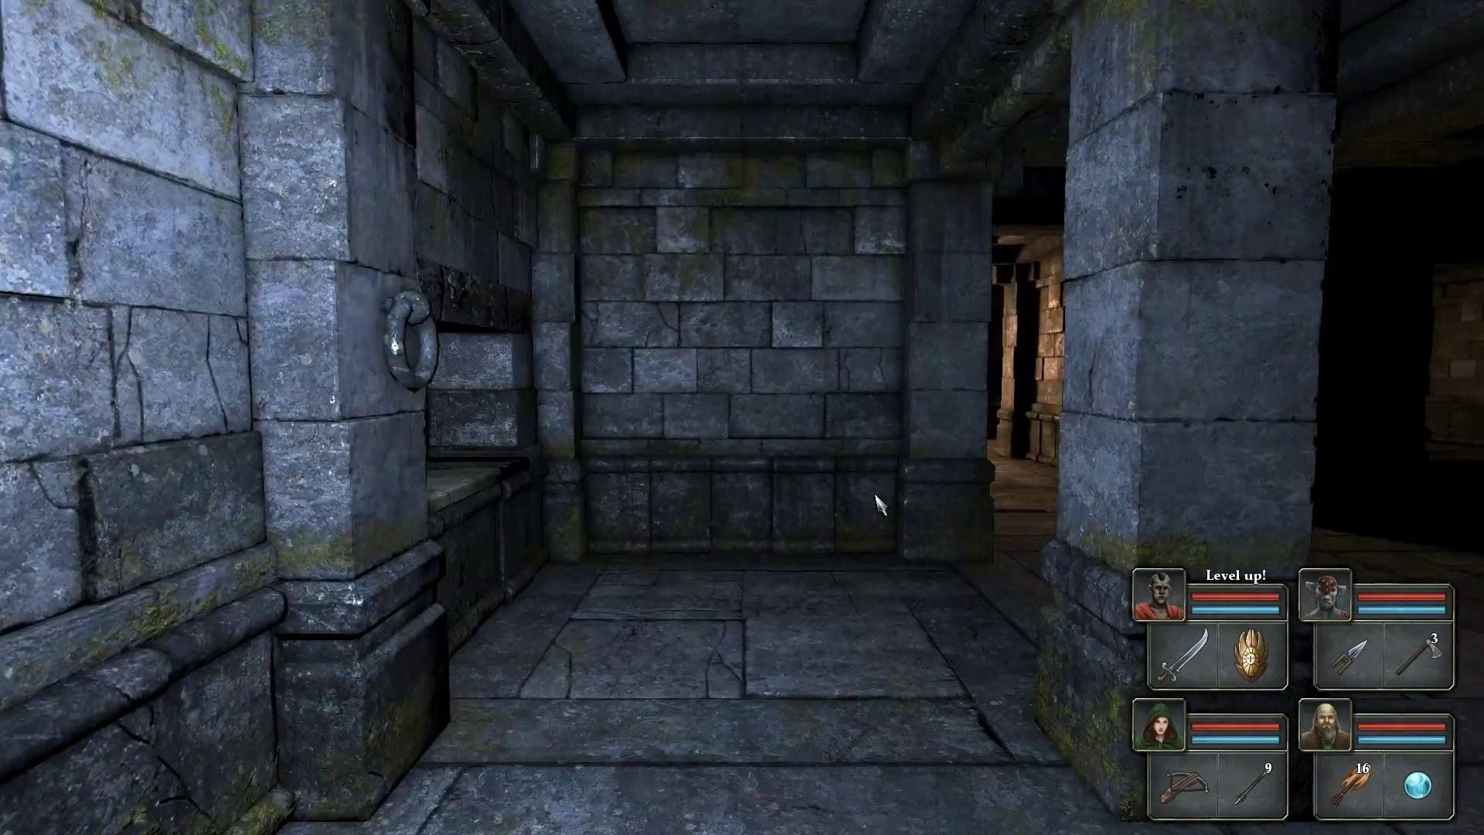
{"action": "key", "text": "e"}
{"action": "key", "text": "w"}
{"action": "key", "text": "w"}
{"action": "key", "text": "q"}
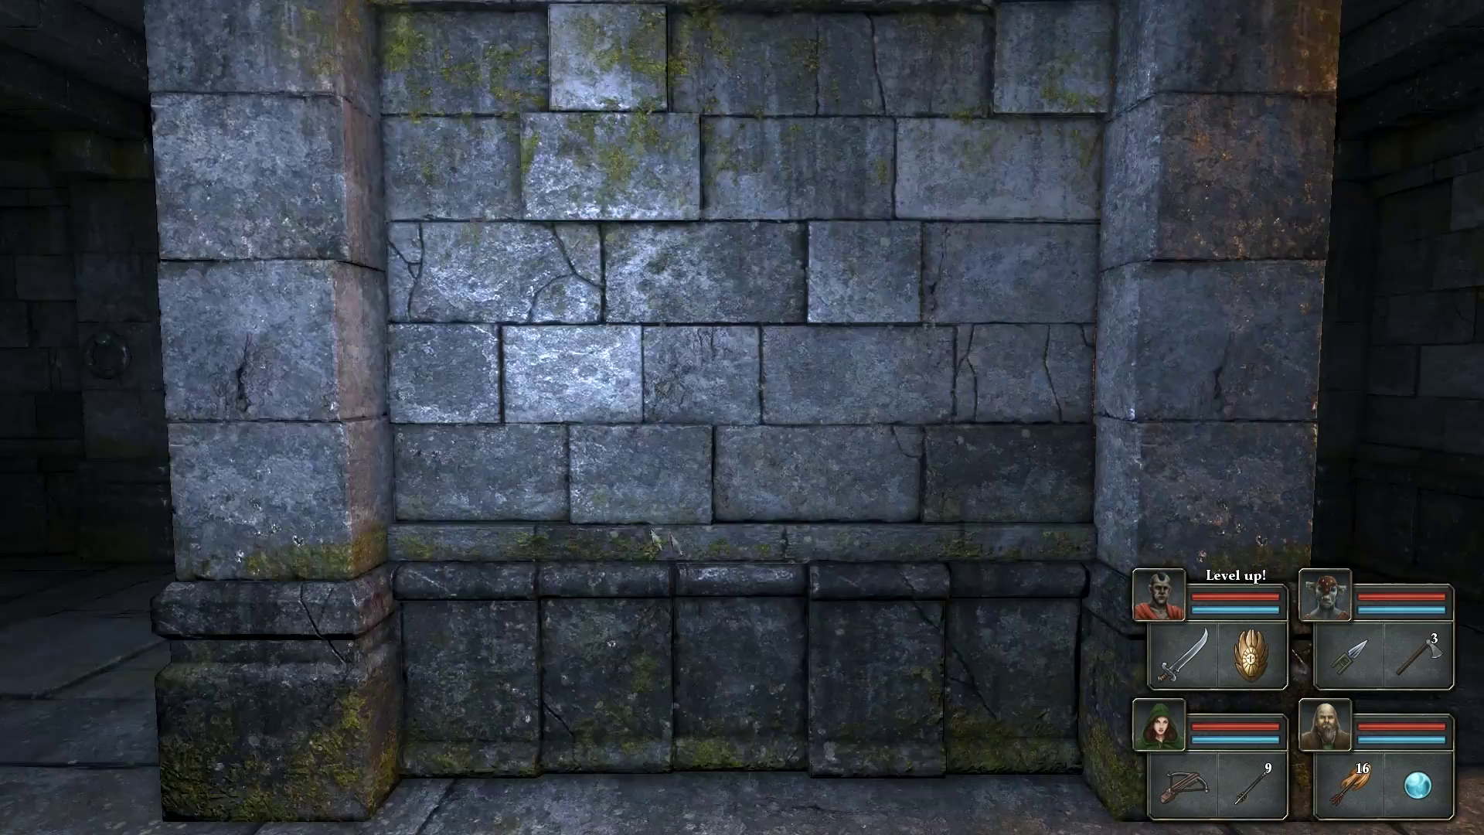
{"action": "key", "text": "q"}
- Equip Hedgerow Hank with Plate Gauntlets (protection 54), stash the old pair, and close the sheet
{"action": "left_click", "coordinate": [1157, 596]}
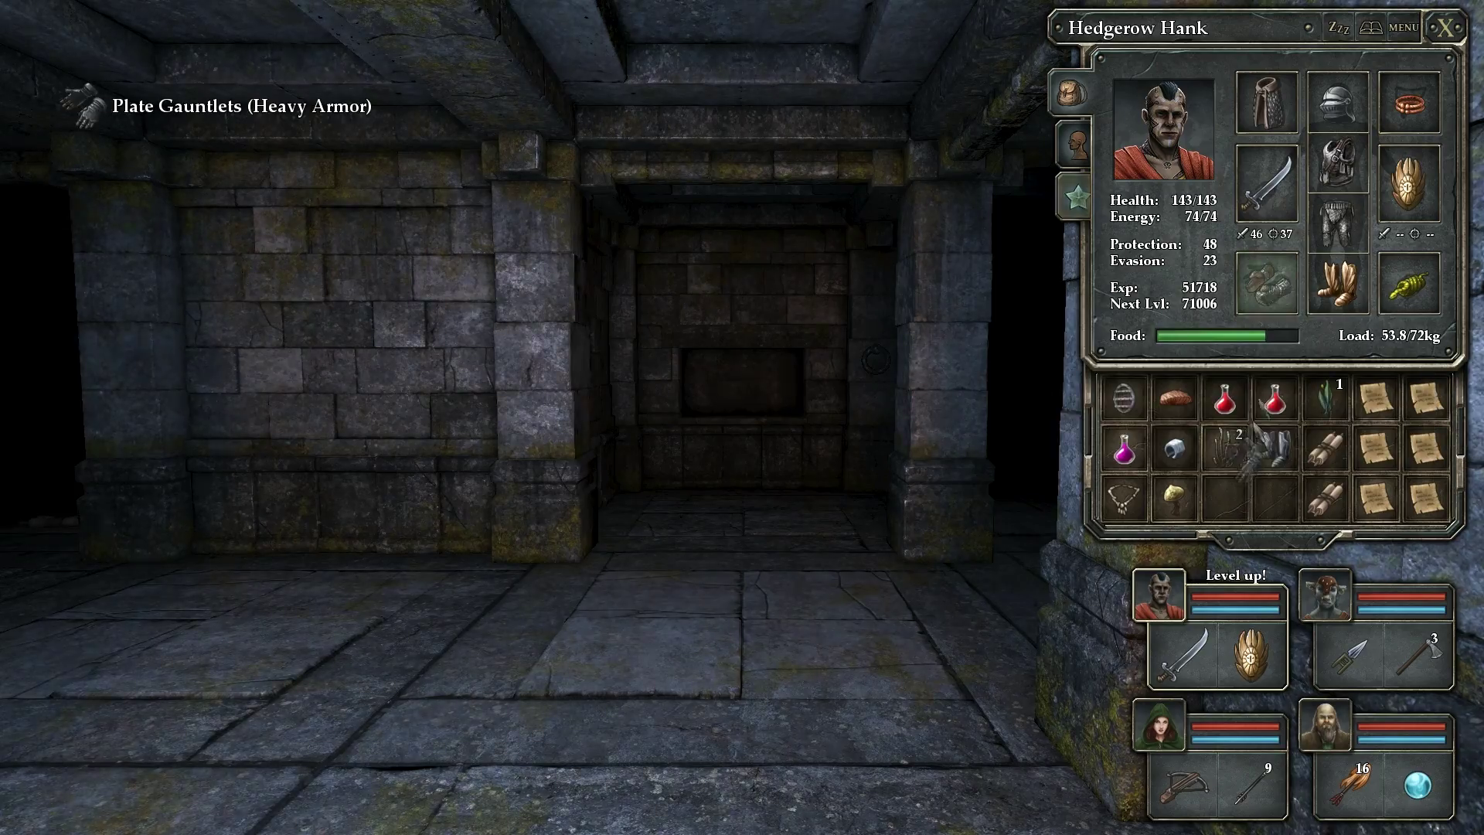
{"action": "key", "text": "q"}
{"action": "left_click", "coordinate": [1225, 498]}
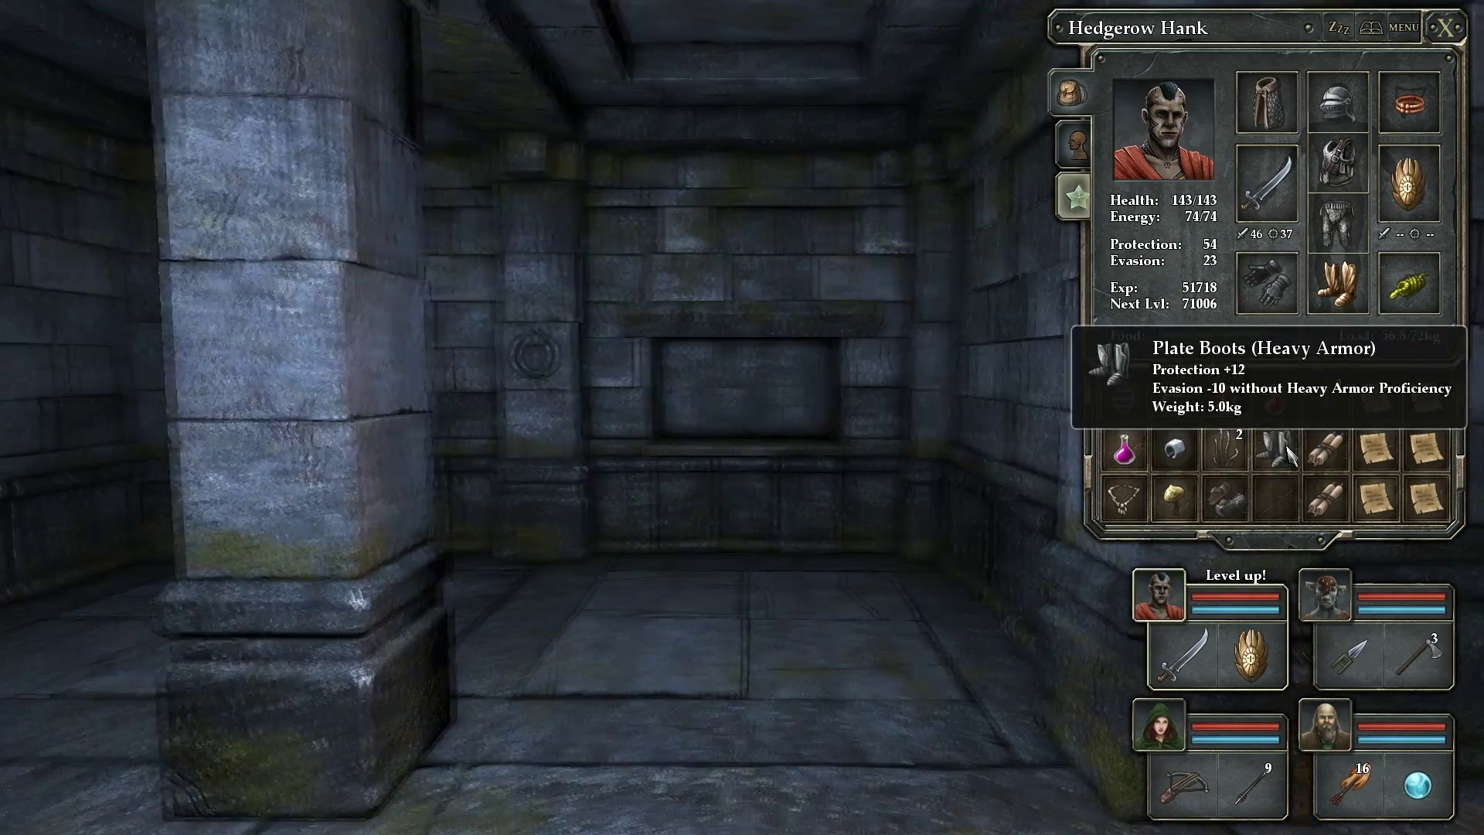
{"action": "key", "text": "q"}
{"action": "key", "text": "w"}
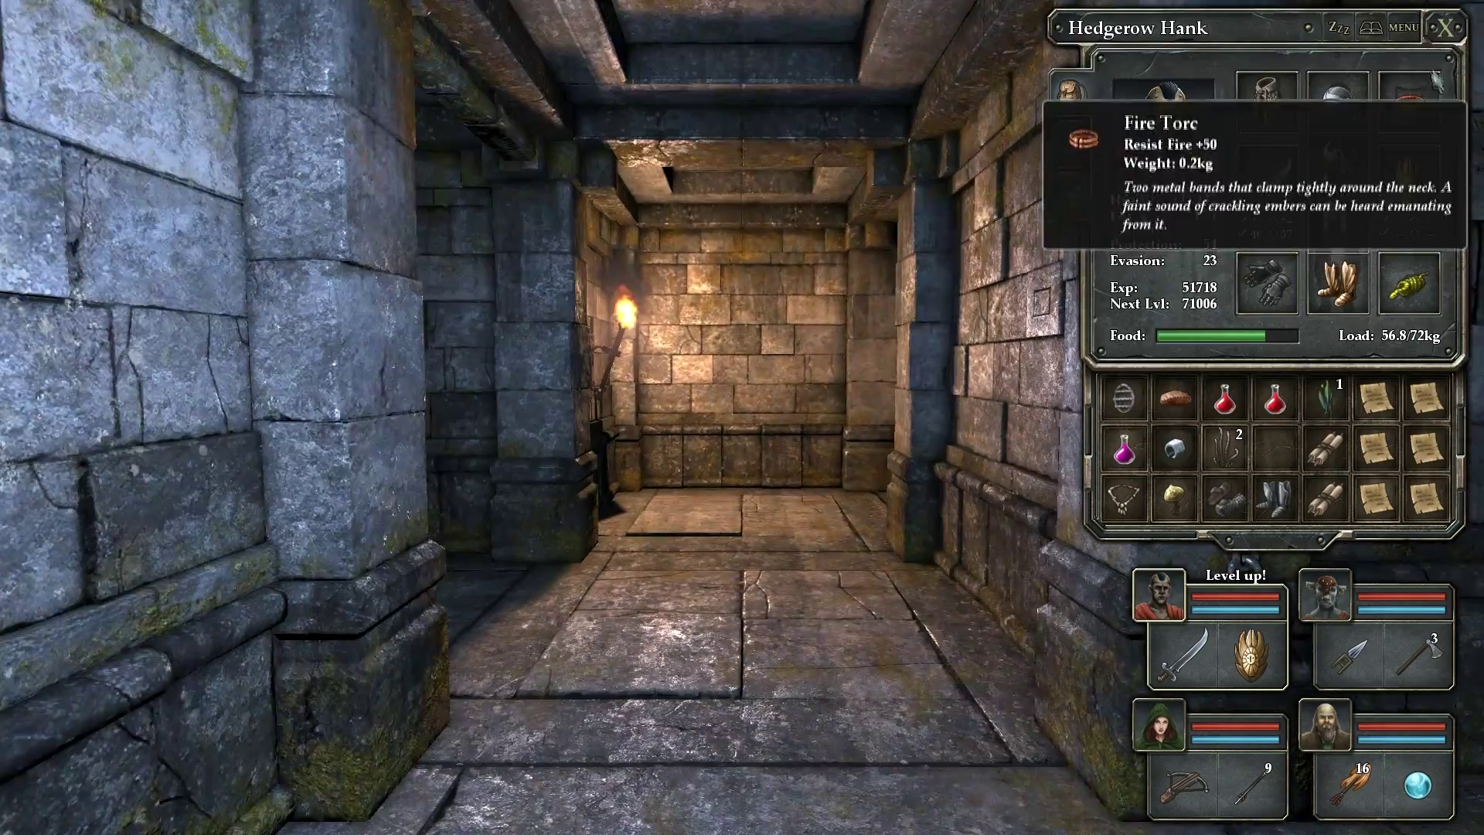
{"action": "left_click", "coordinate": [1447, 27]}
{"action": "key", "text": "q"}
- Walk to the wall torch and take it from its holder
{"action": "key", "text": "w"}
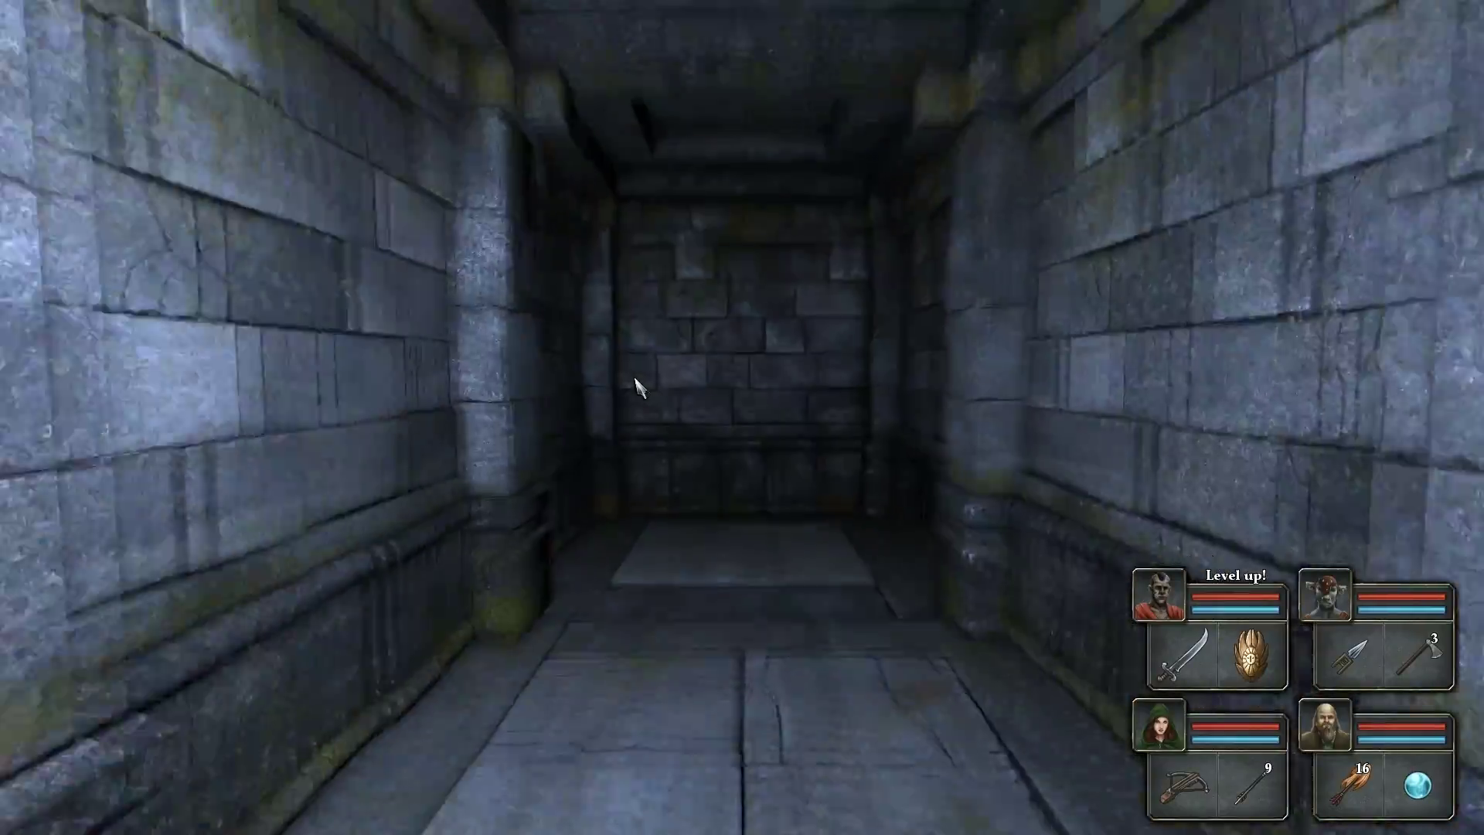
{"action": "key", "text": "q"}
{"action": "key", "text": "w"}
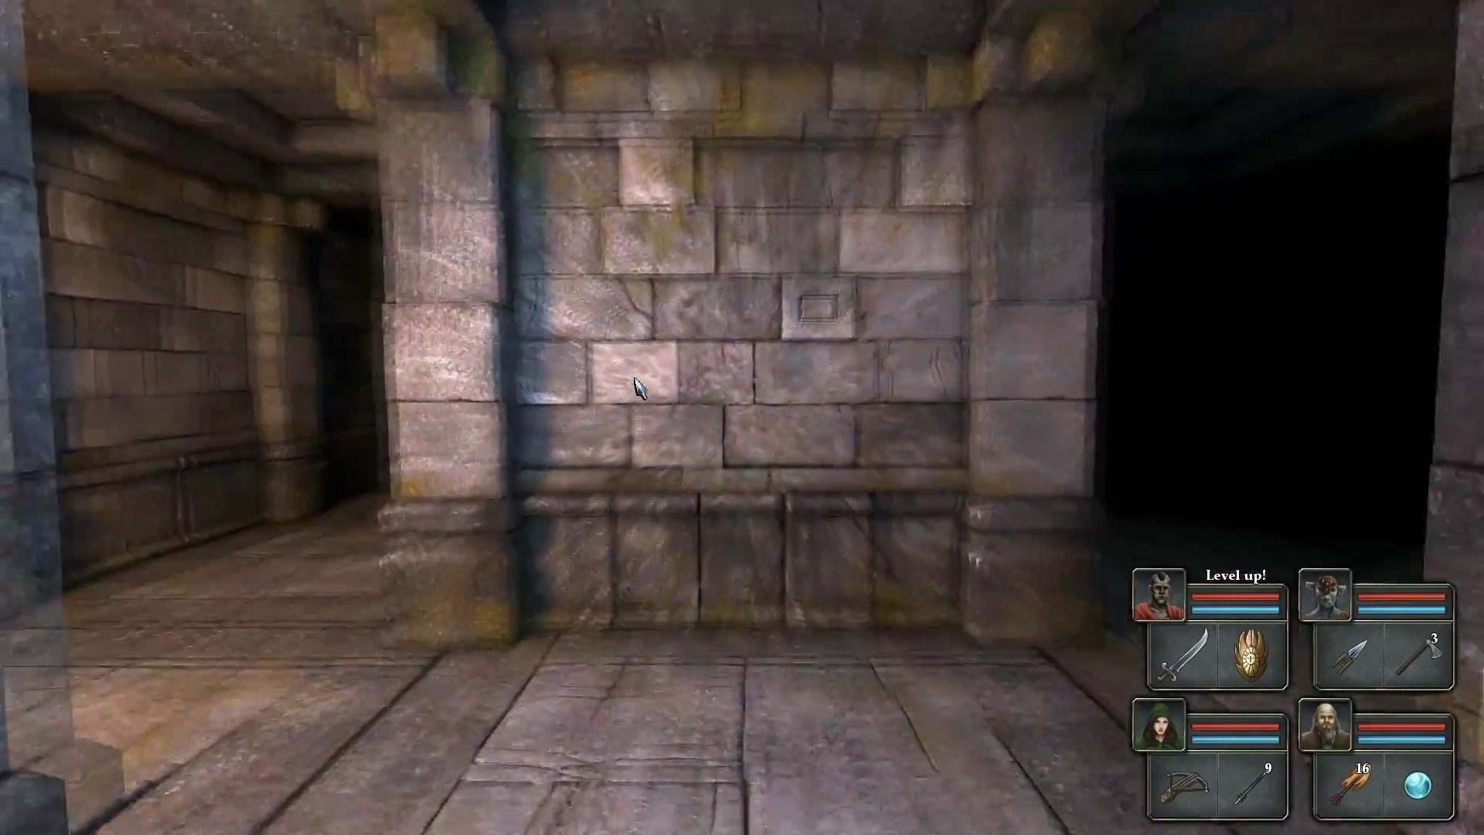
{"action": "key", "text": "q"}
{"action": "key", "text": "w"}
{"action": "key", "text": "q"}
{"action": "left_click", "coordinate": [733, 372]}
- Carry the torch down the dark corridor to the portcullis and turn aside
{"action": "key", "text": "q"}
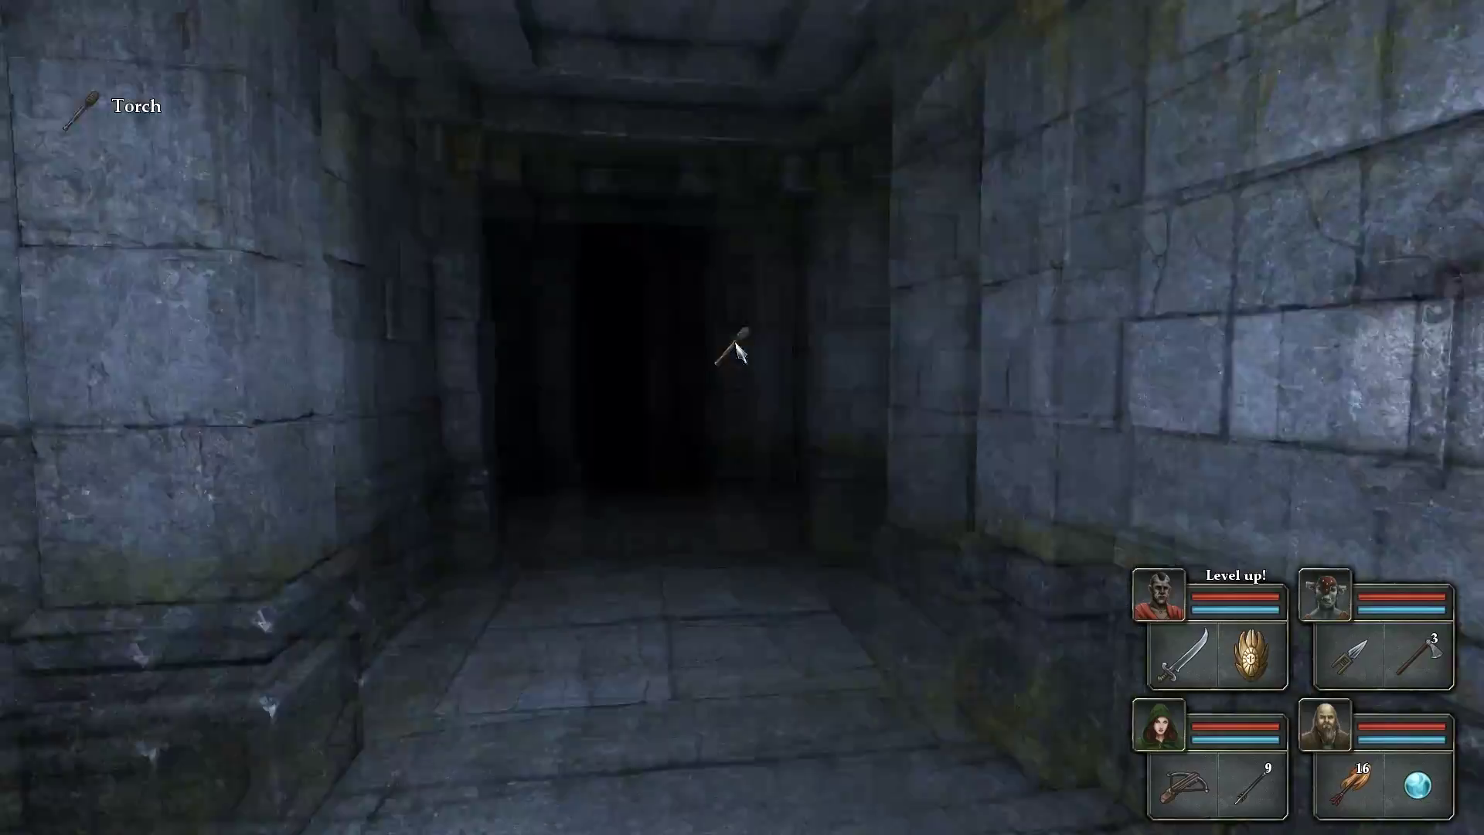
{"action": "key", "text": "w"}
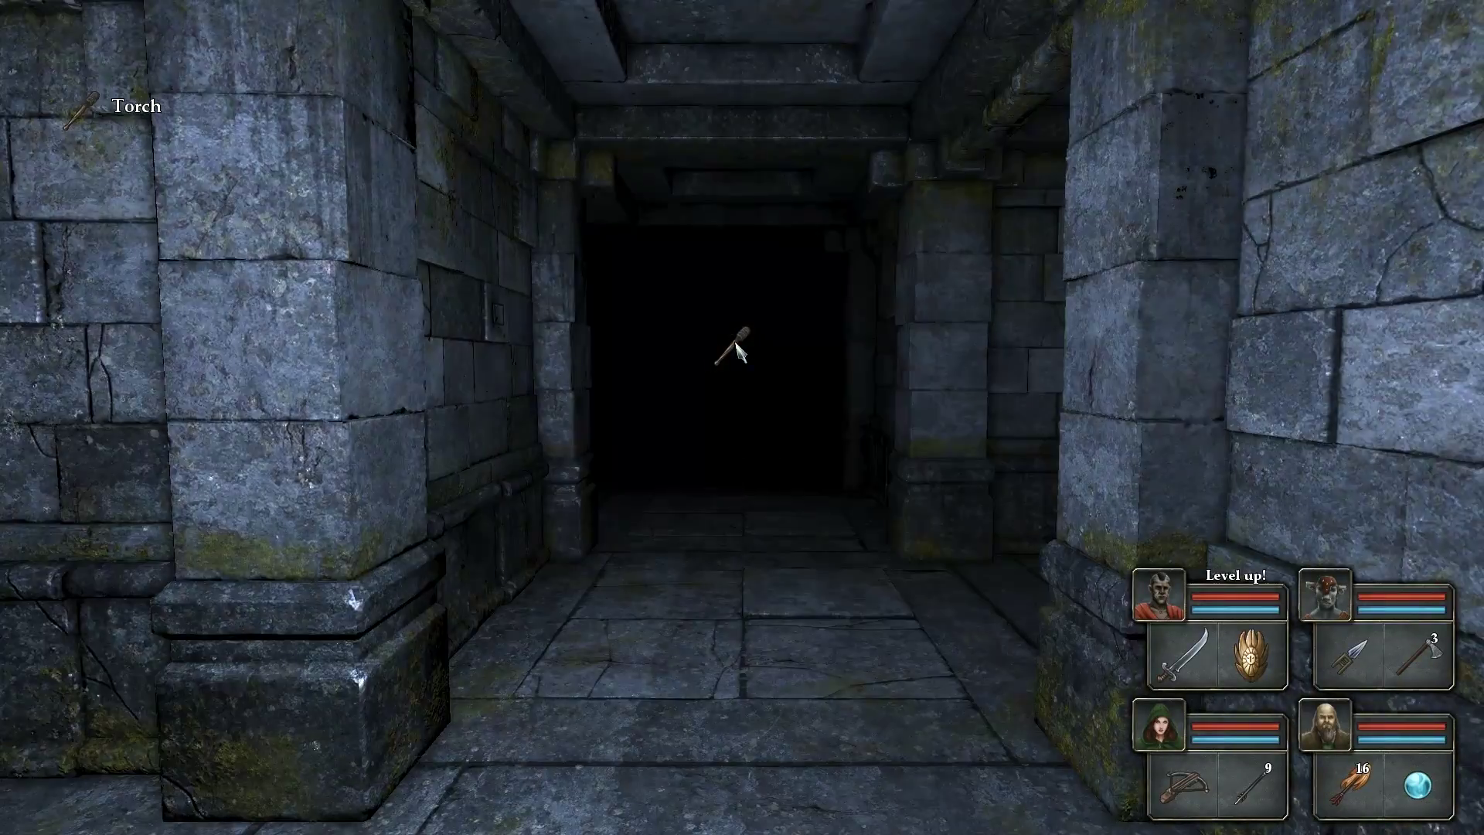
{"action": "key", "text": "e"}
{"action": "key", "text": "e"}
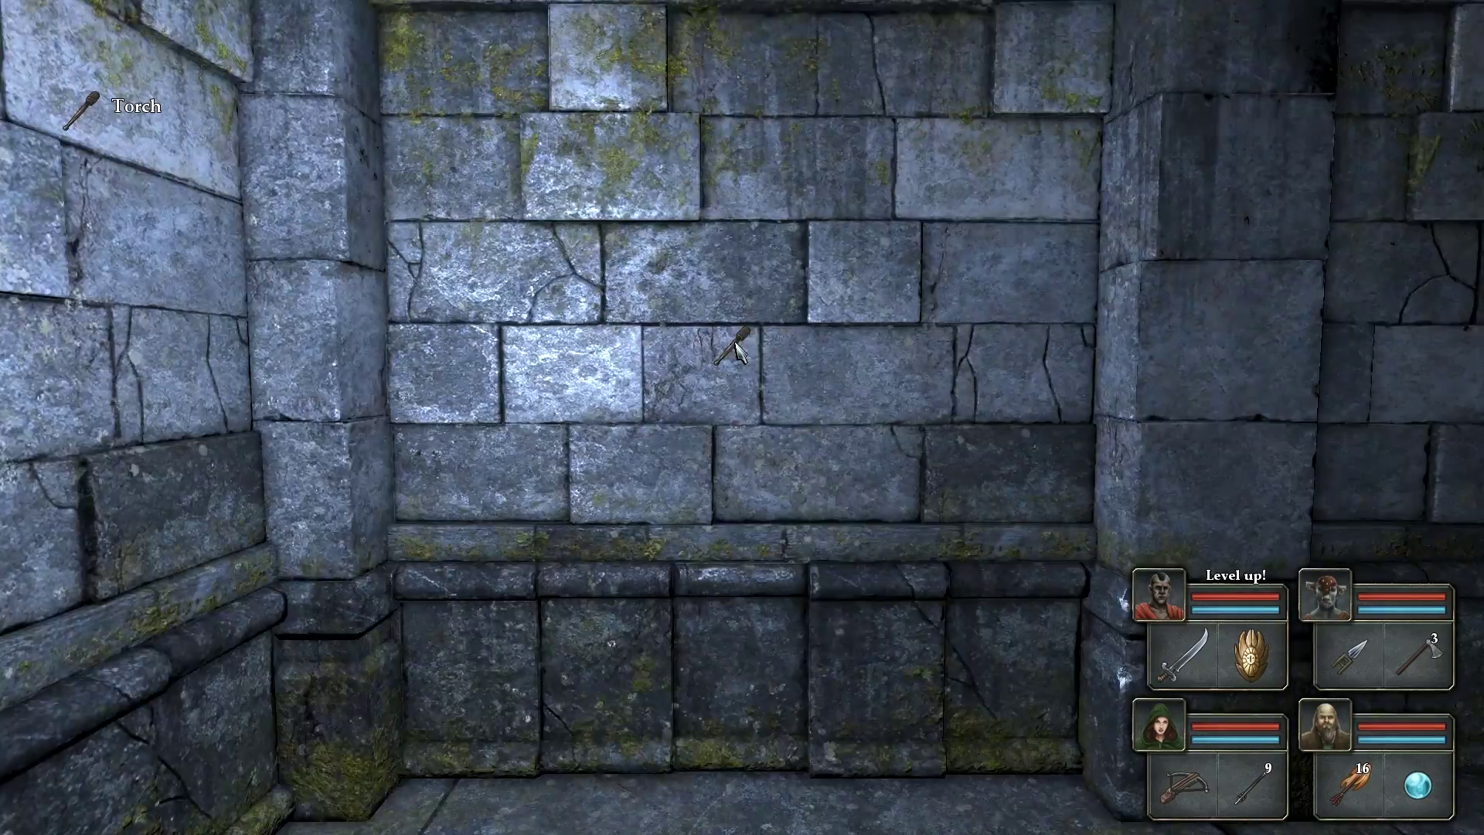
{"action": "key", "text": "e"}
{"action": "key", "text": "w"}
{"action": "key", "text": "q"}
{"action": "key", "text": "q"}
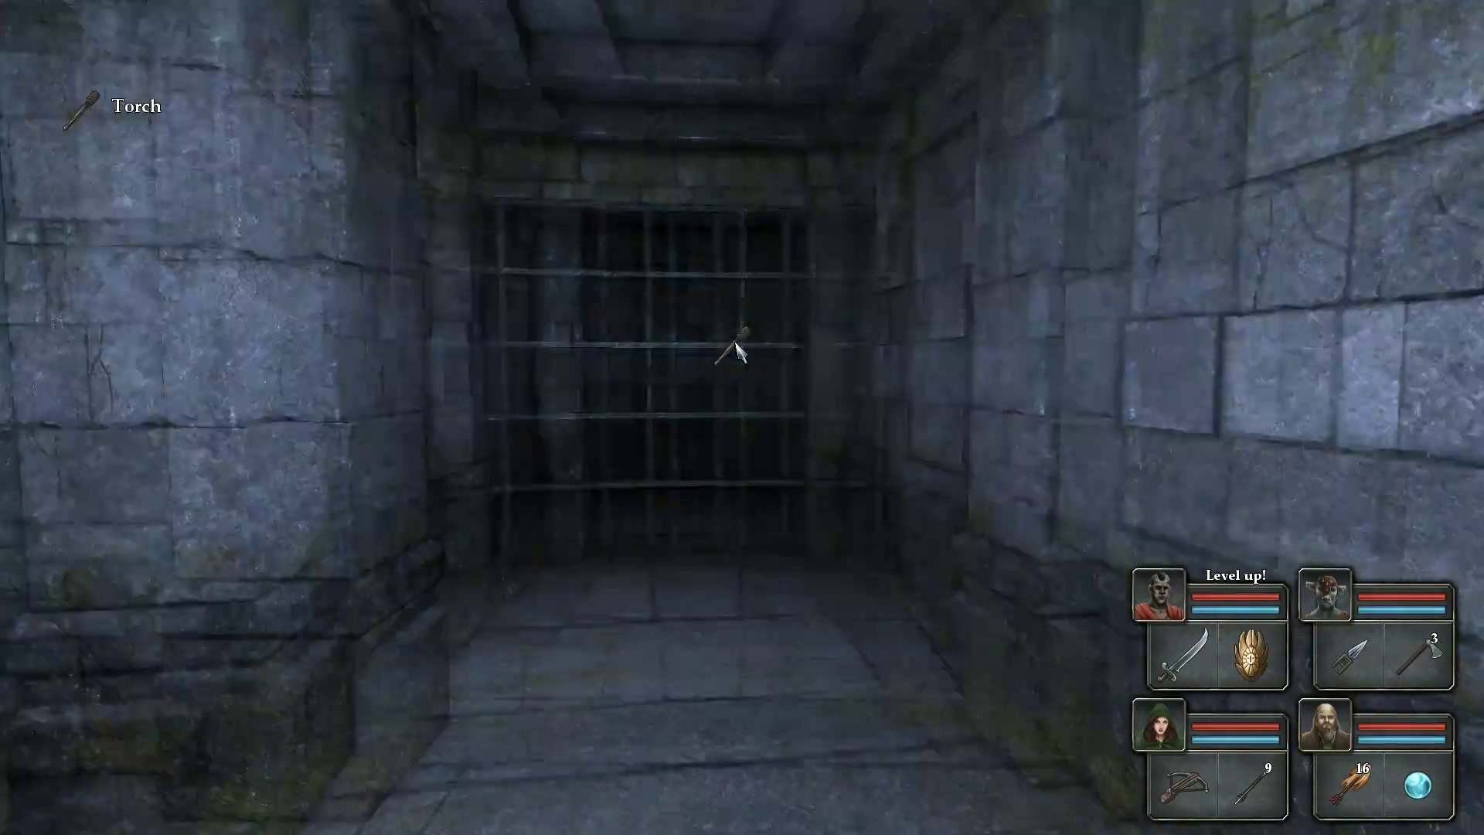
{"action": "key", "text": "w"}
{"action": "key", "text": "e"}
{"action": "key", "text": "e"}
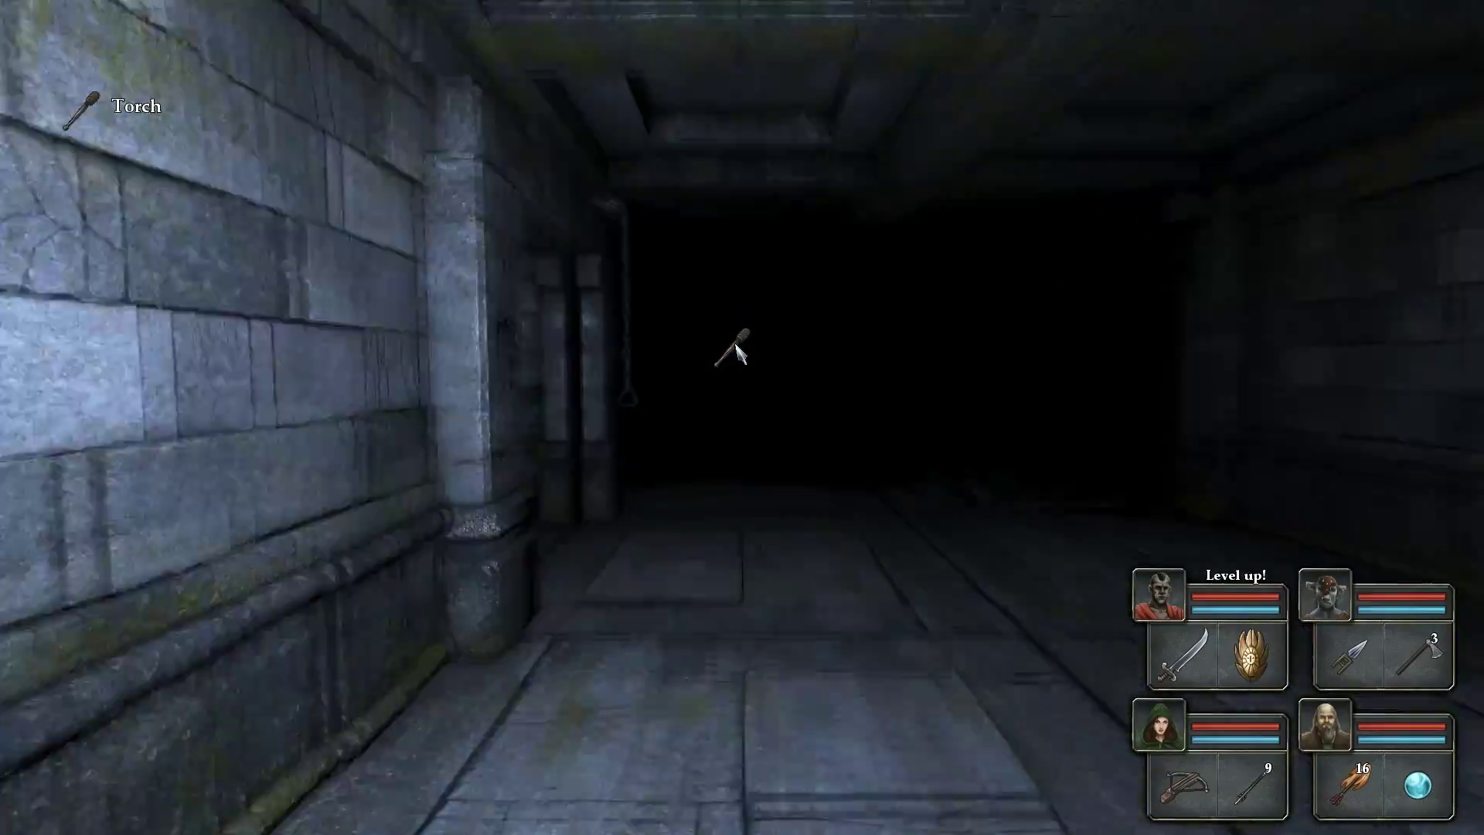
- Walk the side corridor and pass through the dark doorway into the room
{"action": "key", "text": "w"}
{"action": "key", "text": "w"}
{"action": "key", "text": "e"}
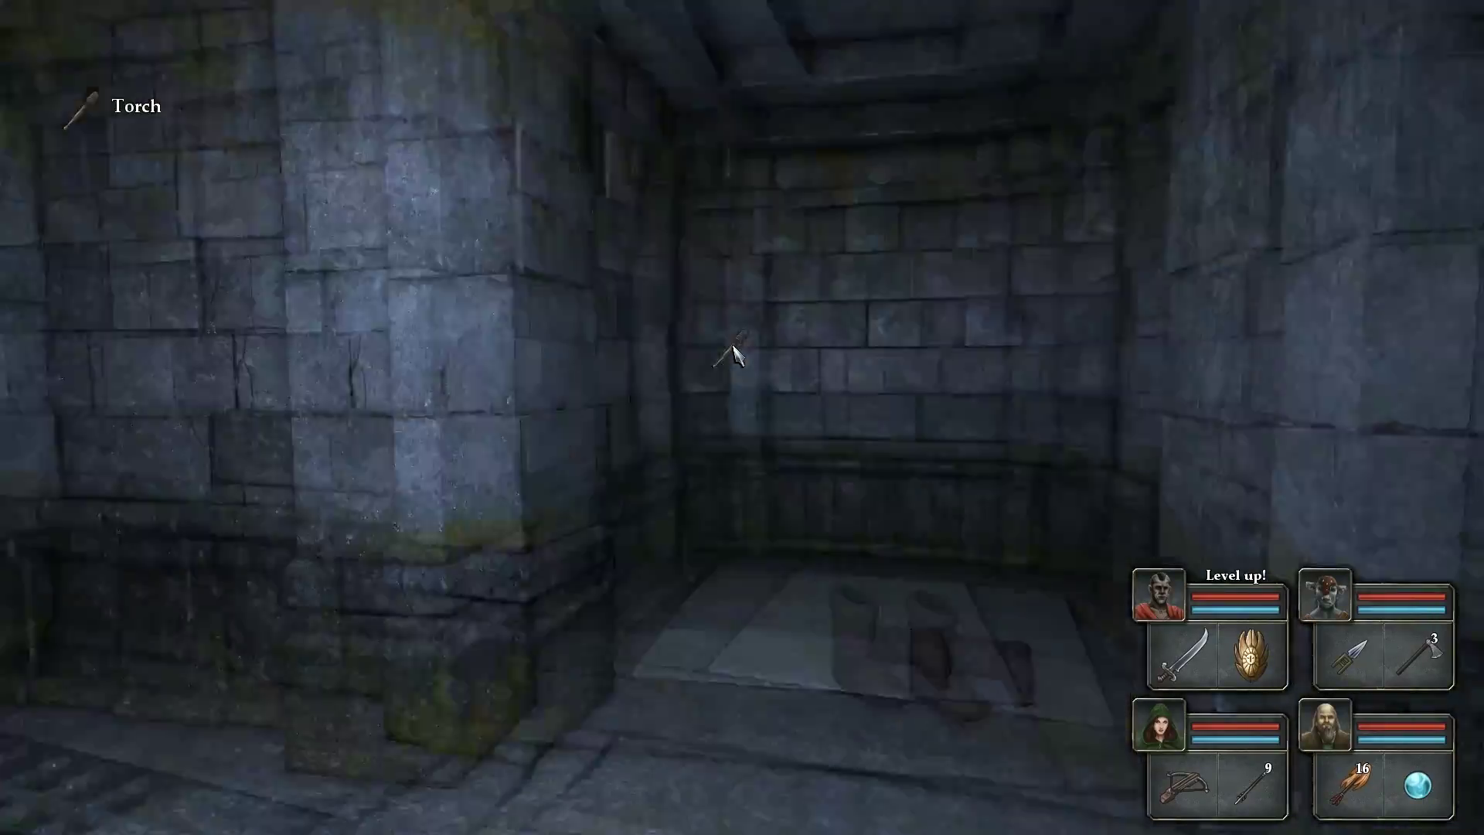
{"action": "key", "text": "w"}
{"action": "key", "text": "w"}
{"action": "key", "text": "e"}
{"action": "key", "text": "q"}
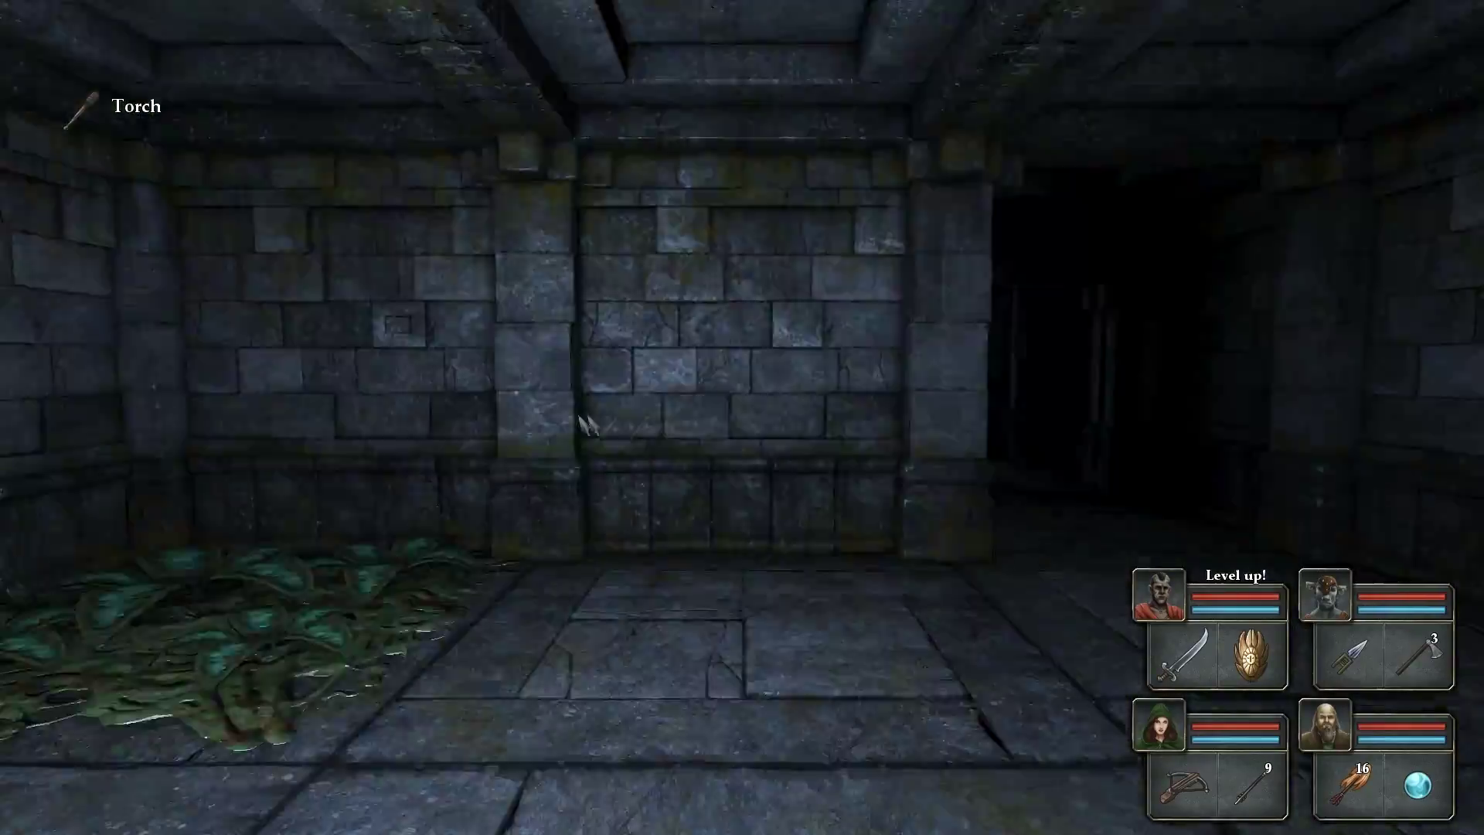
{"action": "key", "text": "w"}
{"action": "key", "text": "w"}
{"action": "key", "text": "e"}
{"action": "key", "text": "w"}
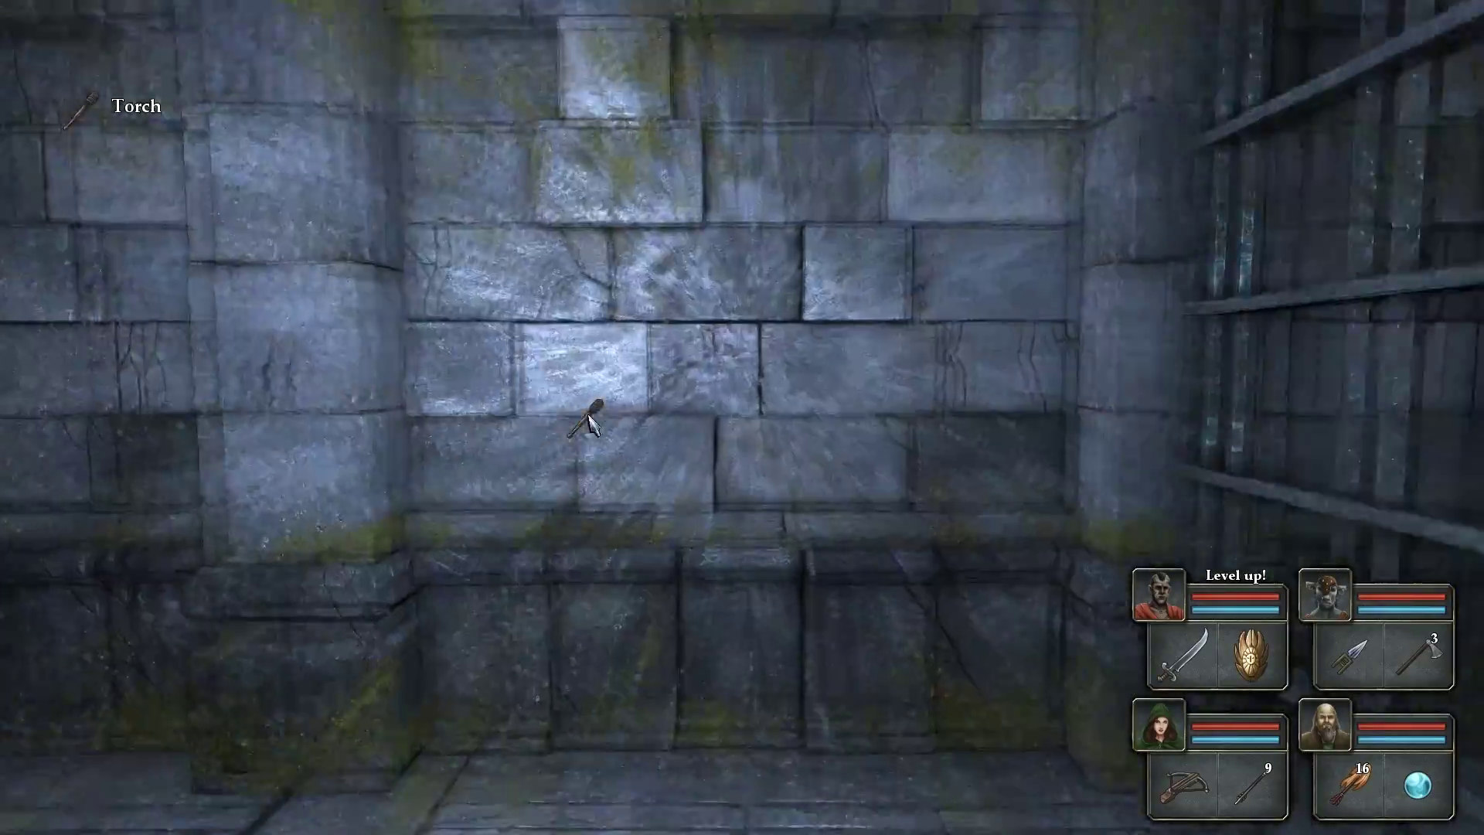
- Head past the chained wall down the corridor into the next room
{"action": "key", "text": "q"}
{"action": "key", "text": "w"}
{"action": "key", "text": "w"}
{"action": "key", "text": "q"}
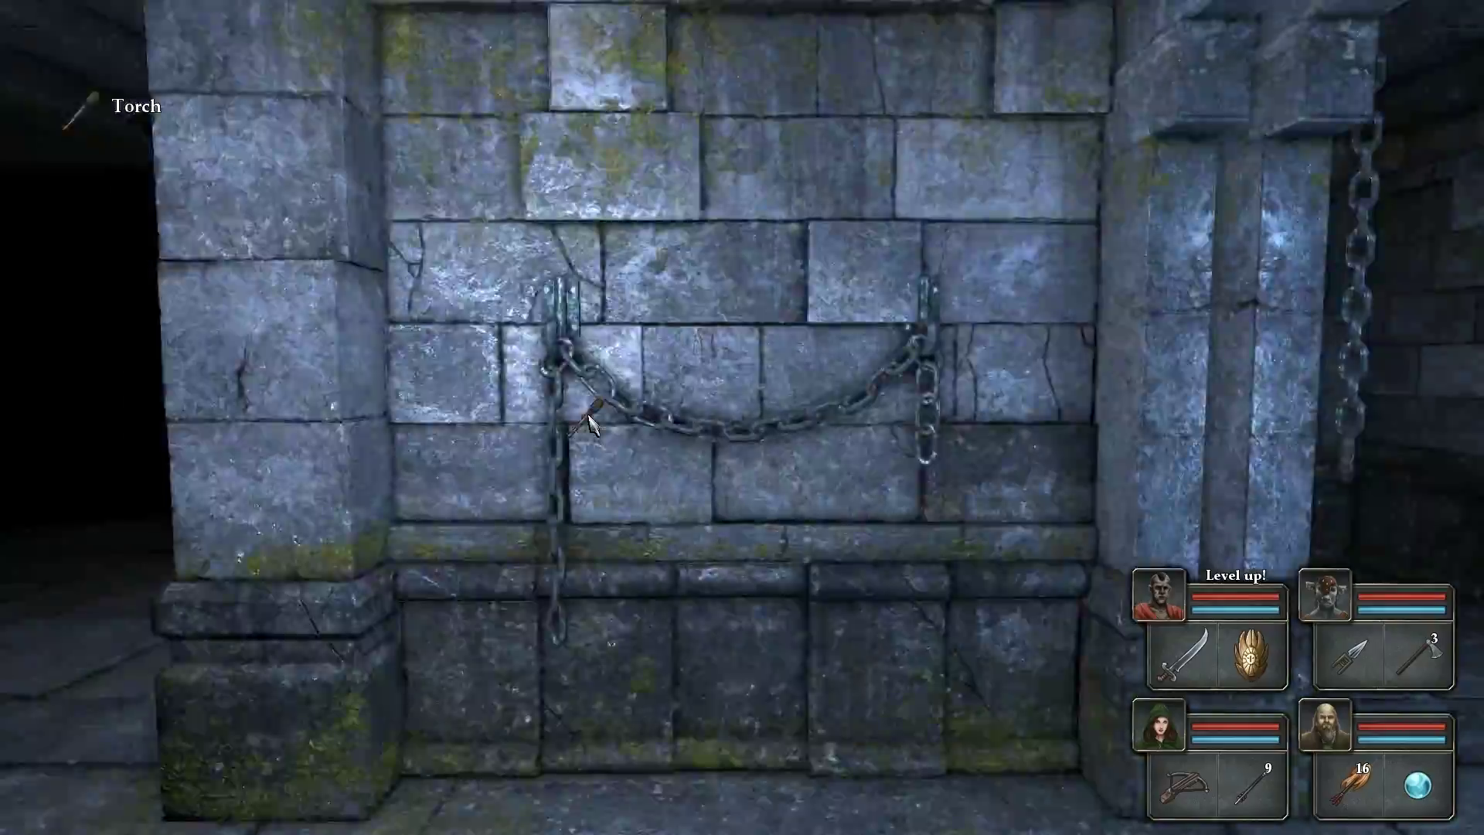
{"action": "key", "text": "q"}
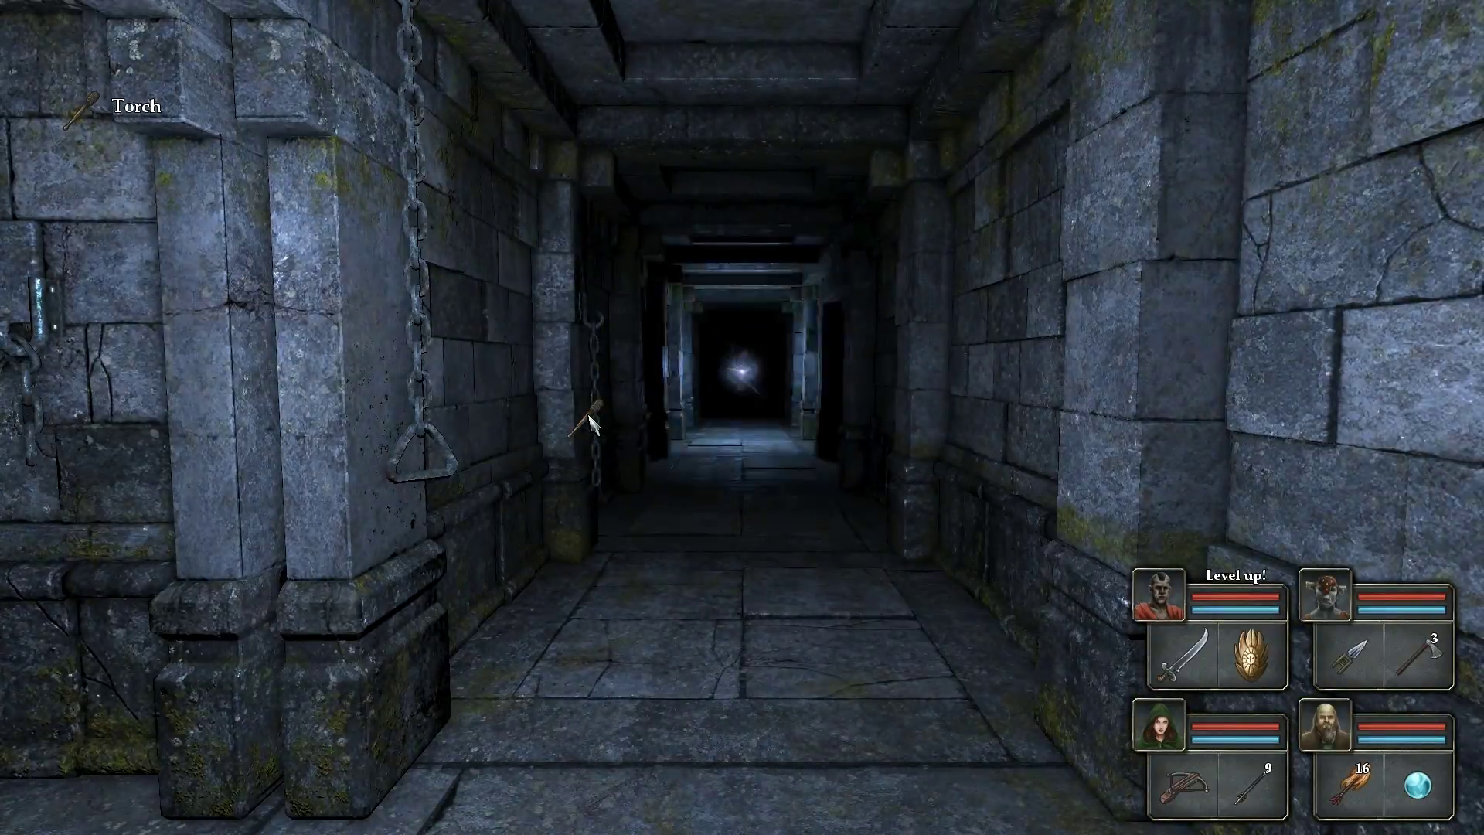
{"action": "key", "text": "q"}
{"action": "key", "text": "w"}
{"action": "key", "text": "w"}
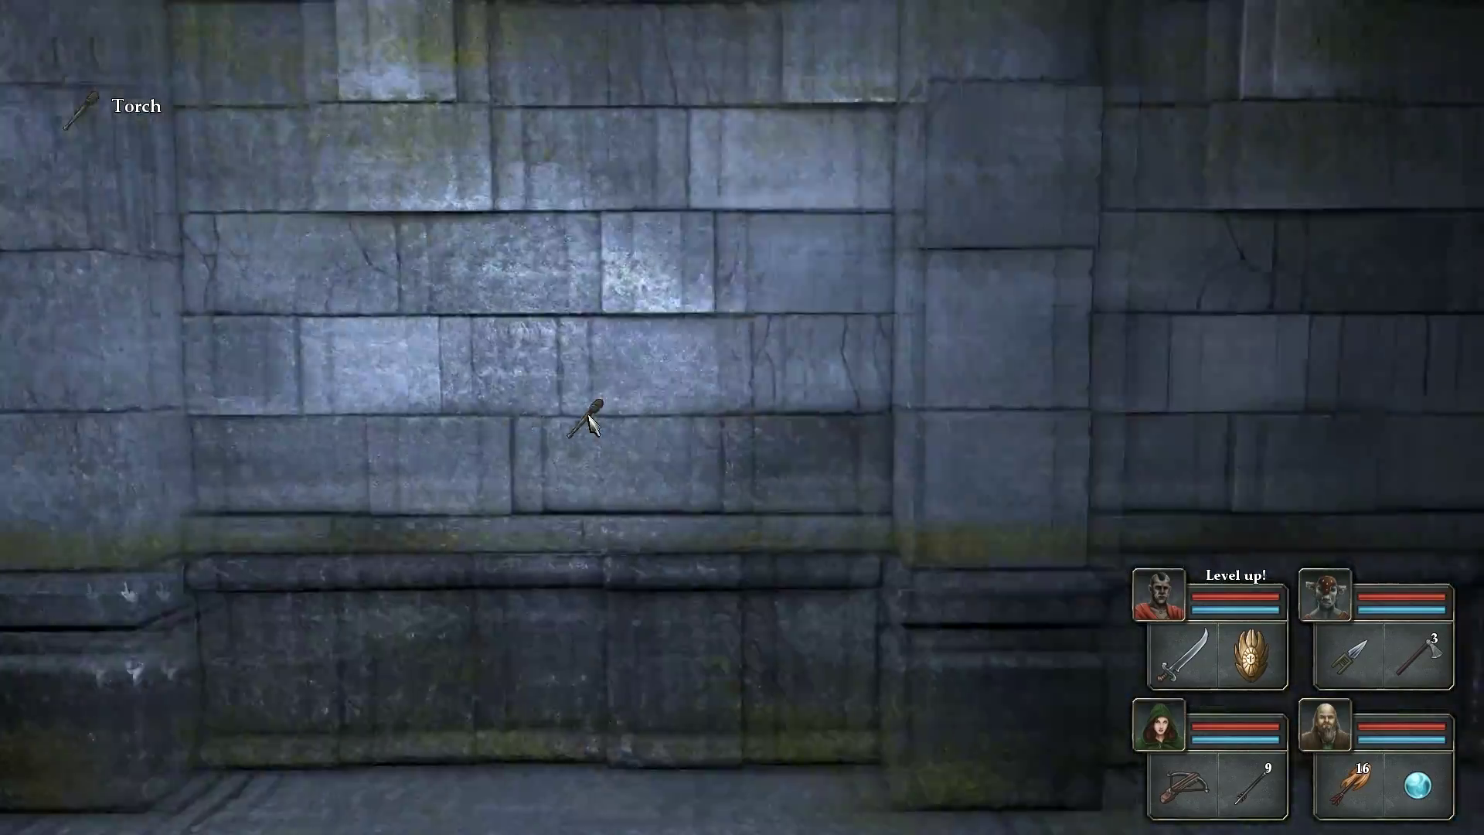
{"action": "key", "text": "q"}
{"action": "key", "text": "w"}
{"action": "key", "text": "w"}
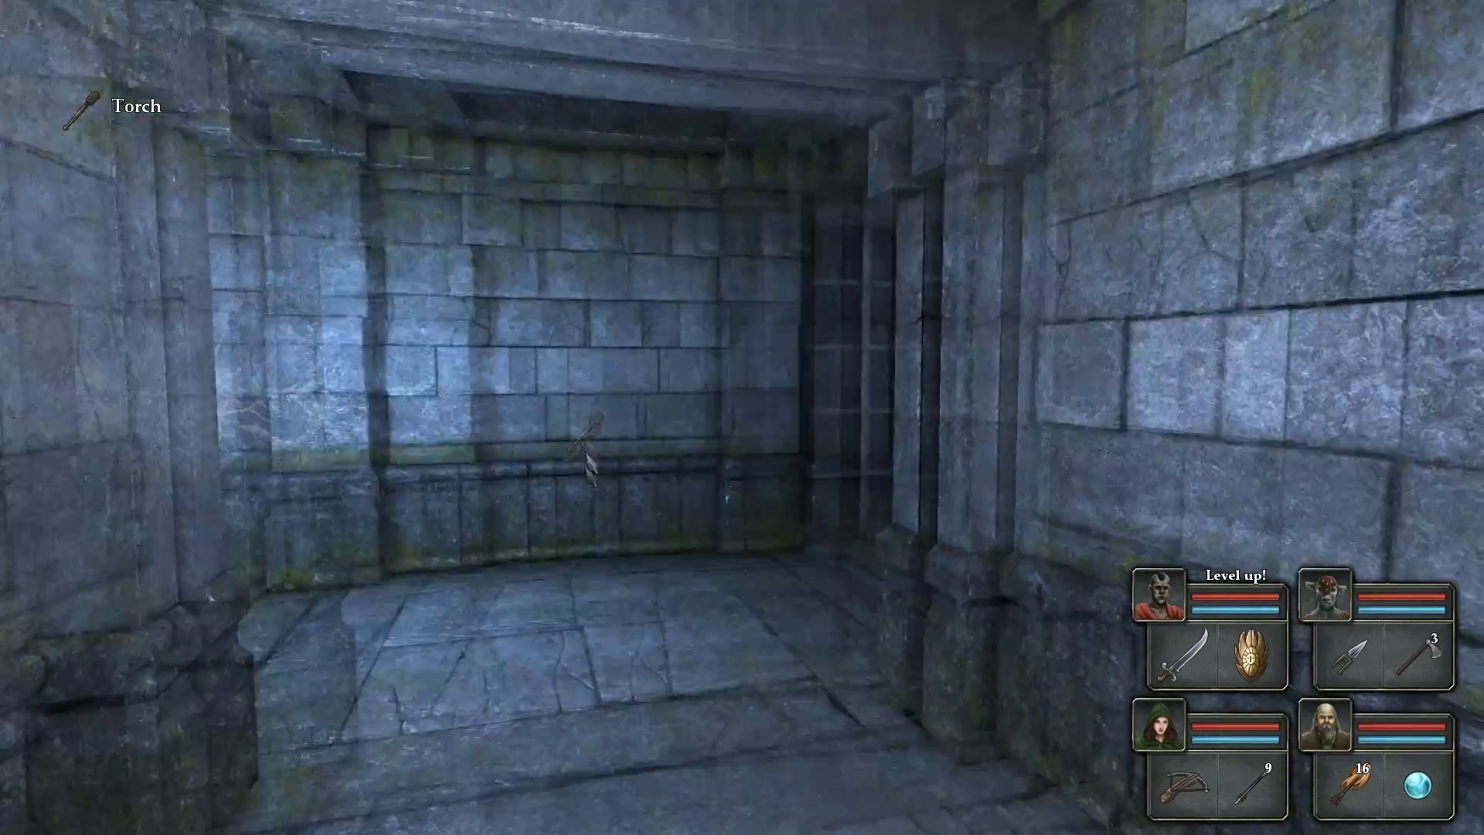
- Drop the torch on the floor, walk into the dark room, and open the level map
{"action": "left_click", "coordinate": [655, 586]}
{"action": "key", "text": "e"}
{"action": "key", "text": "w"}
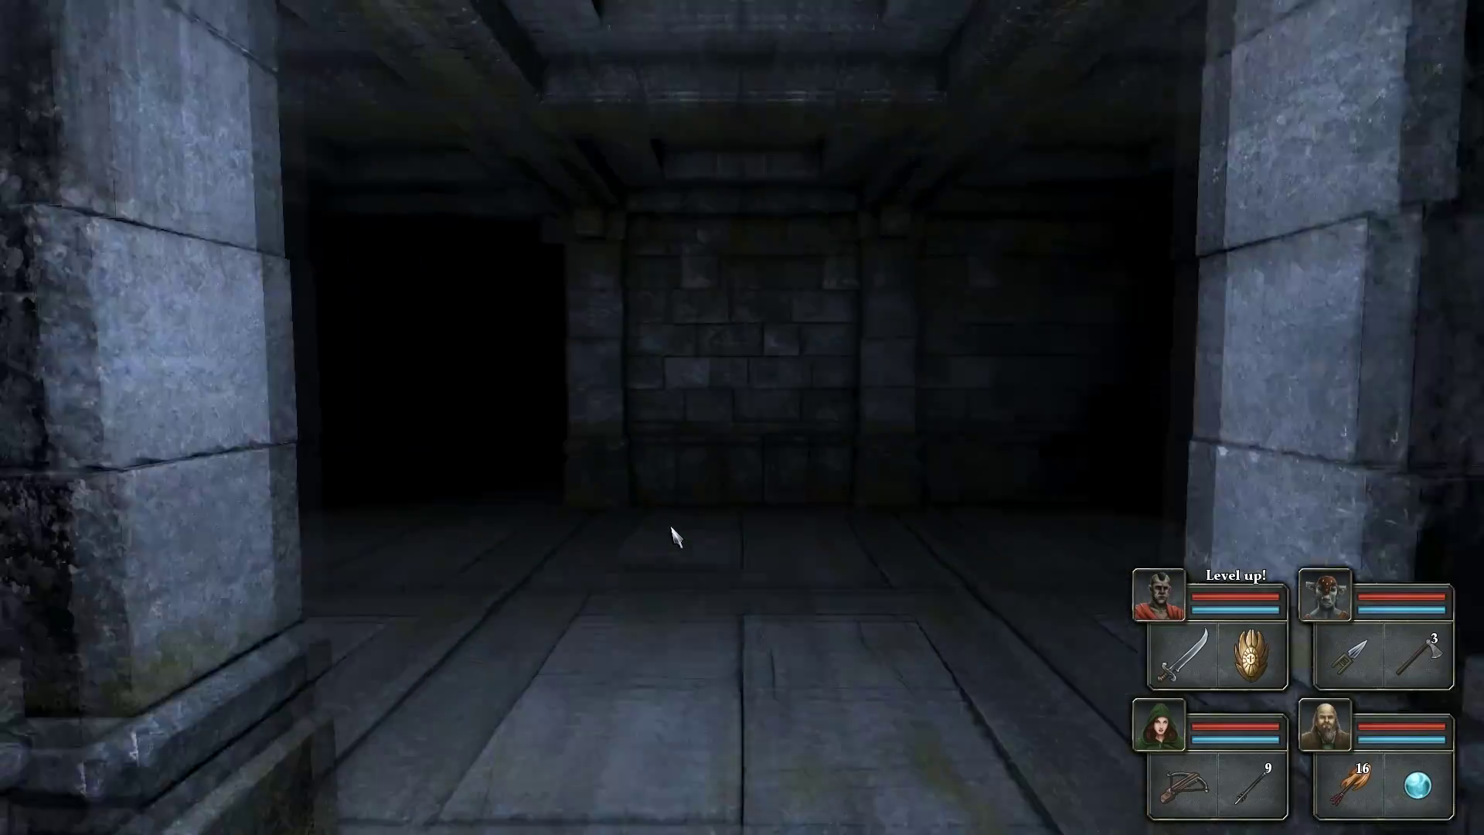
{"action": "key", "text": "w"}
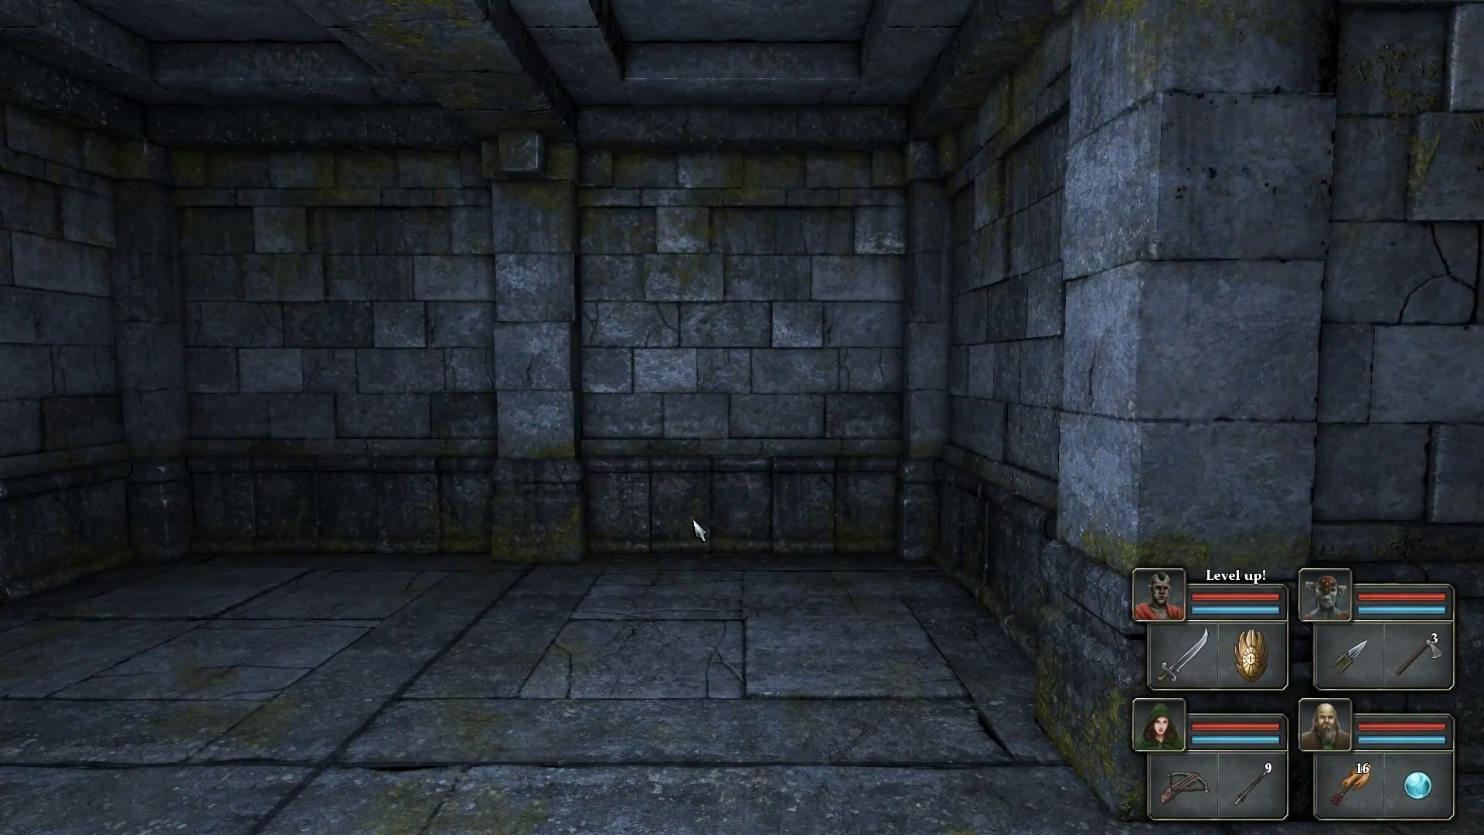
{"action": "key", "text": "w"}
{"action": "key", "text": "Tab"}
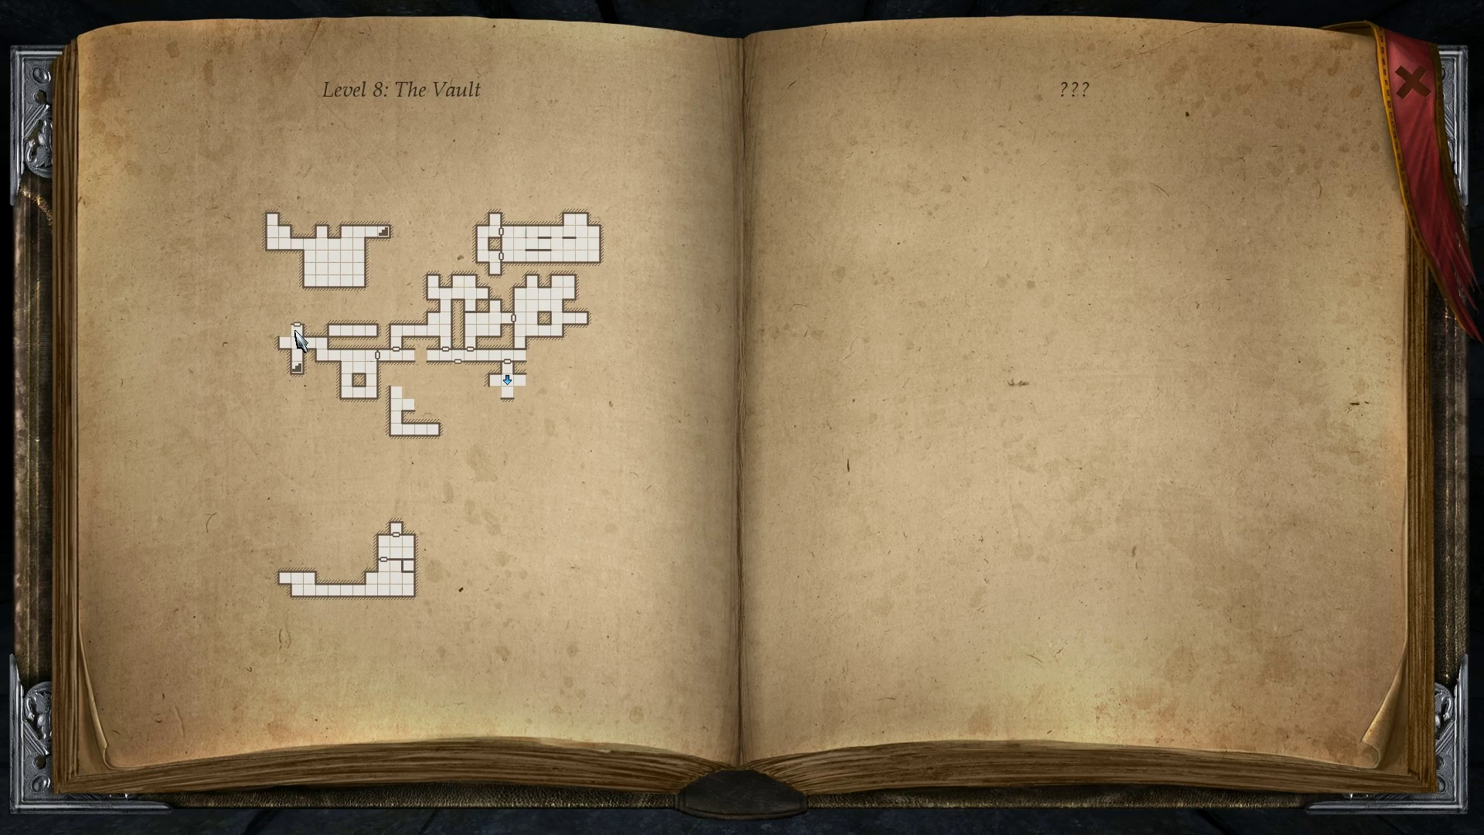
- Close the level map and walk the party through the corridor and across the next room
{"action": "key", "text": "Tab"}
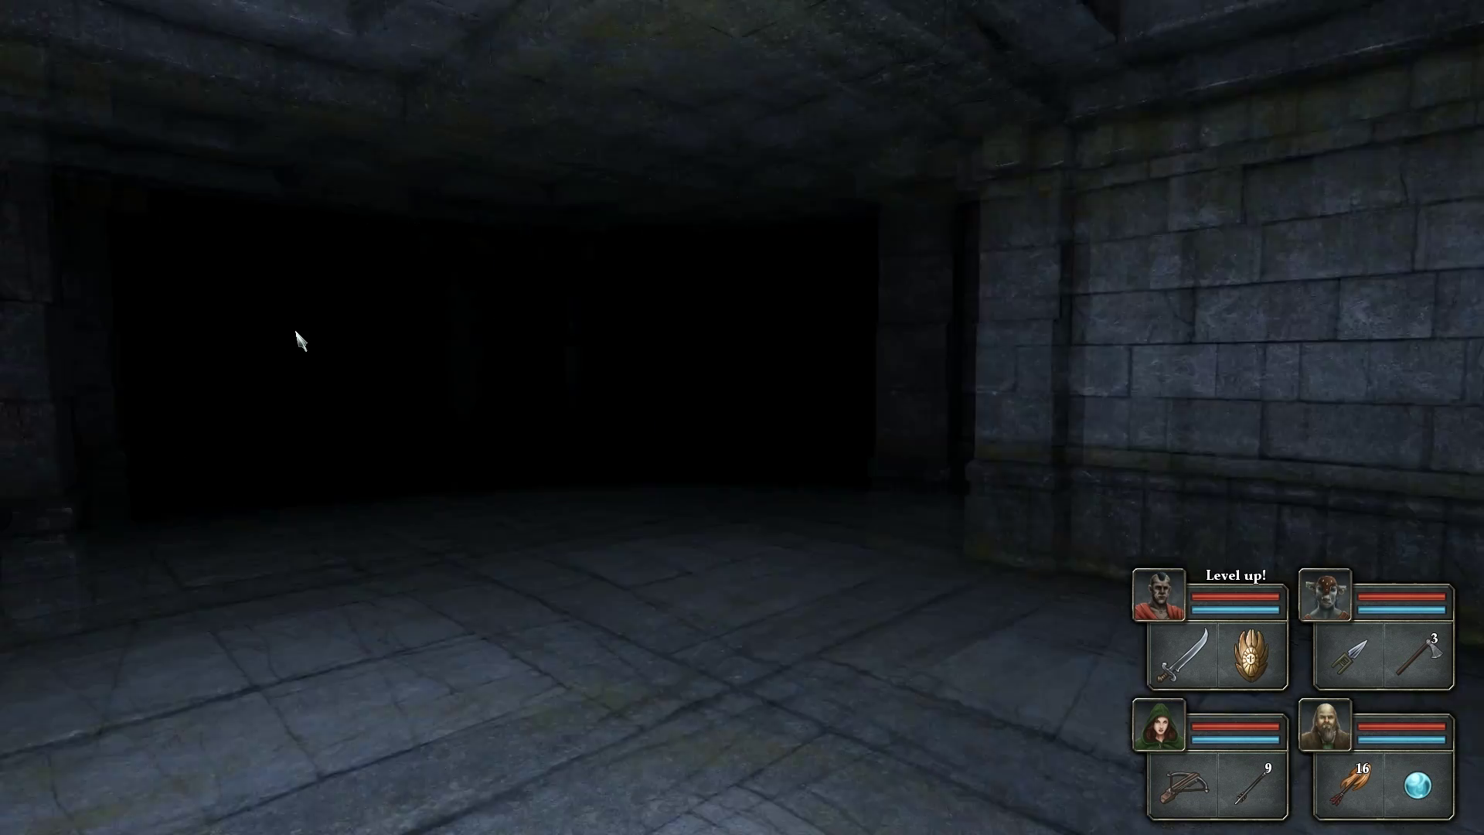
{"action": "key", "text": "w"}
{"action": "key", "text": "w"}
{"action": "key", "text": "q"}
{"action": "key", "text": "w"}
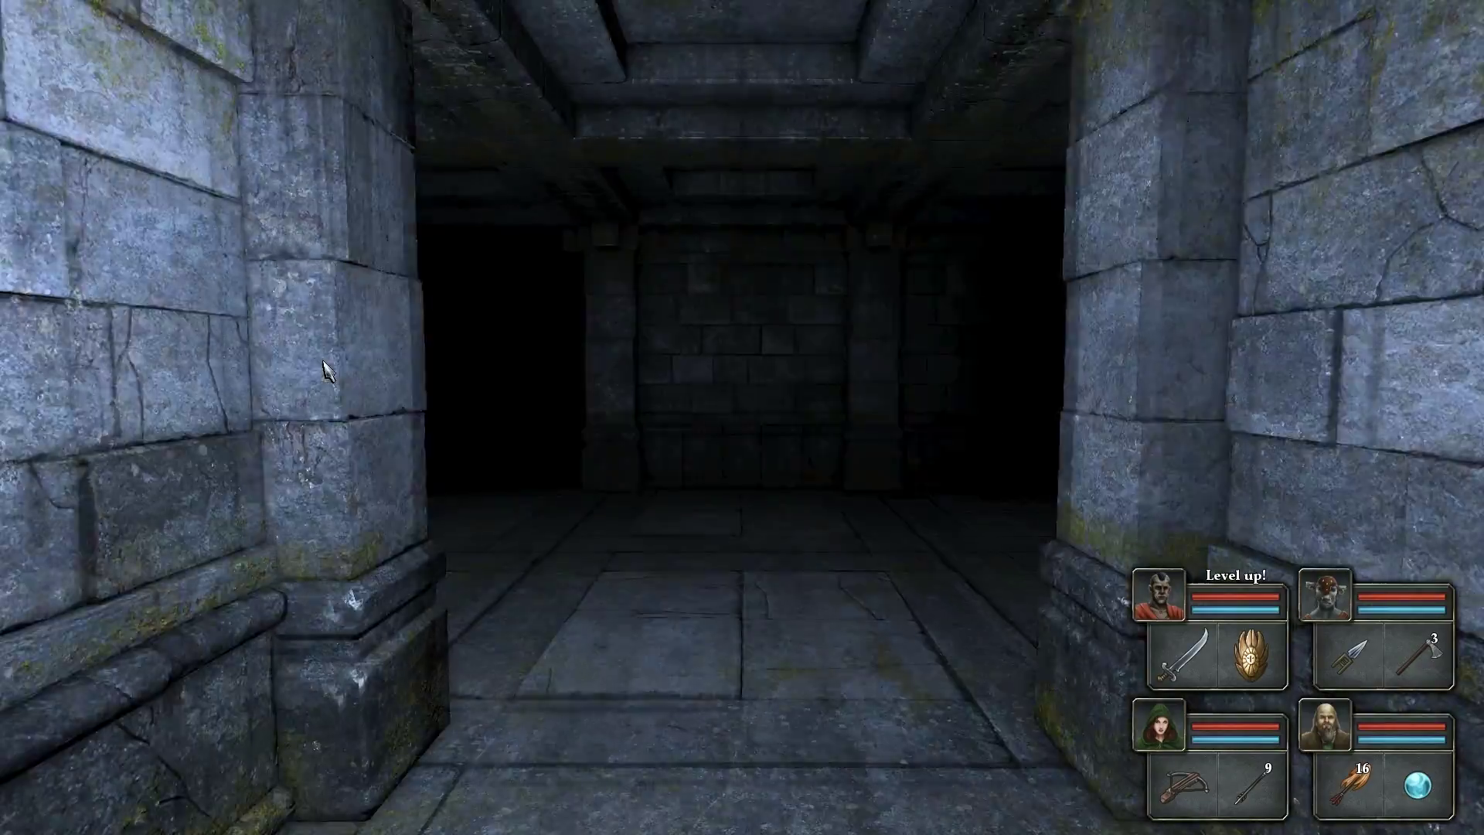
{"action": "key", "text": "q"}
{"action": "key", "text": "w"}
{"action": "key", "text": "q"}
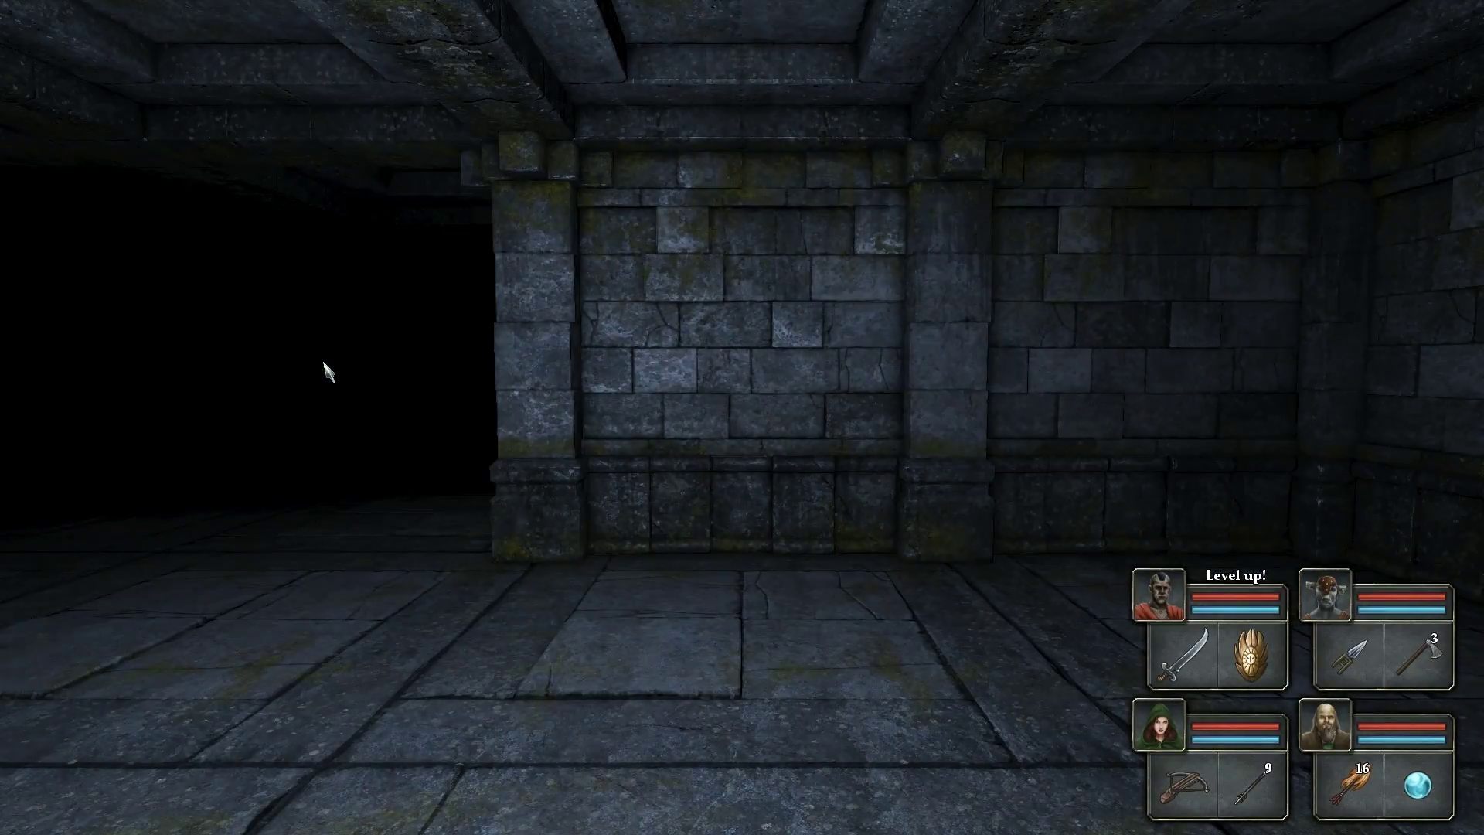
- Lead the party onward along the corridor leaving the room
{"action": "key", "text": "q"}
{"action": "key", "text": "w"}
{"action": "key", "text": "e"}
{"action": "key", "text": "w"}
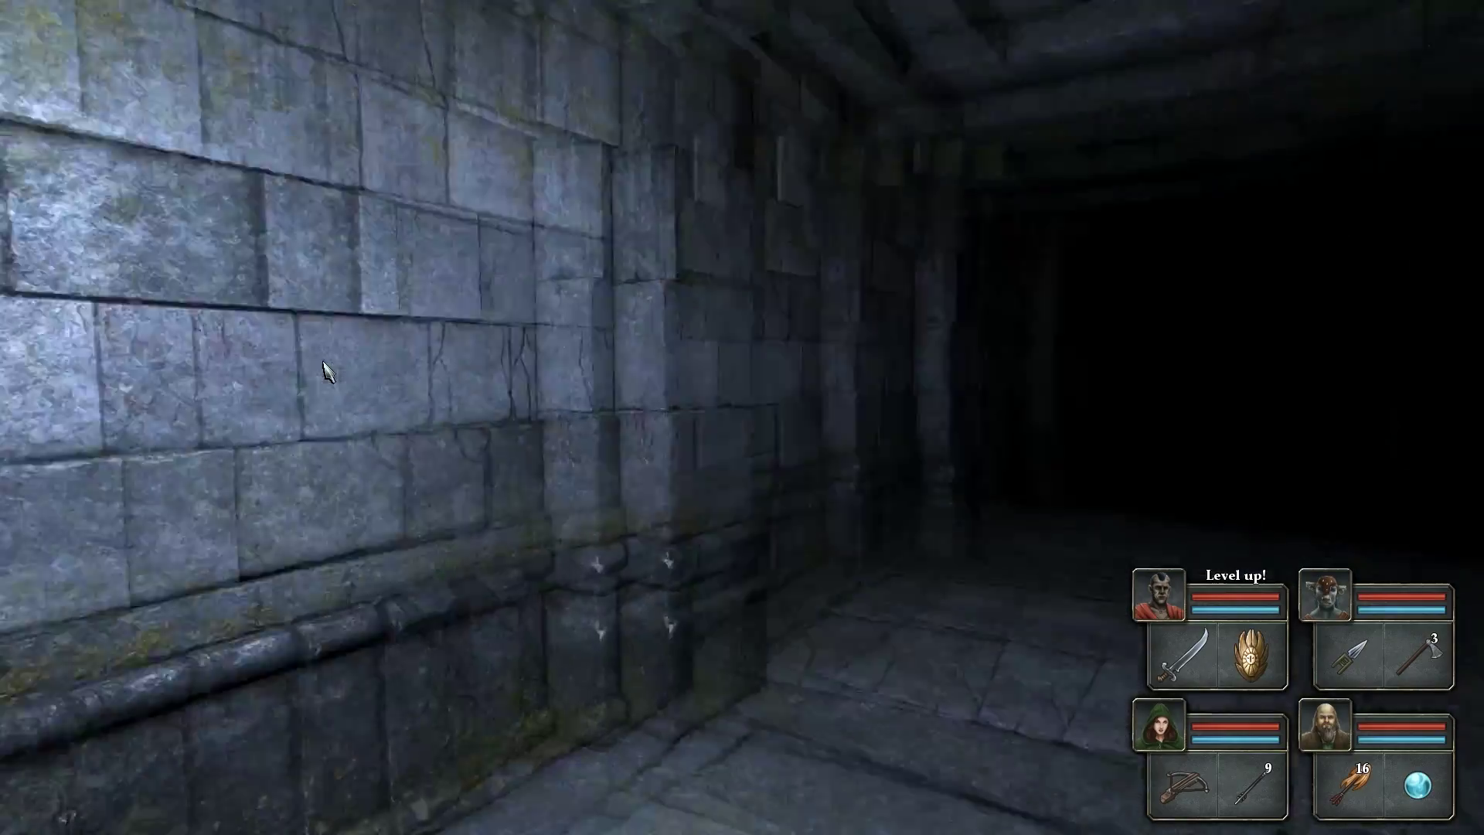
{"action": "key", "text": "w"}
{"action": "key", "text": "q"}
{"action": "key", "text": "w"}
{"action": "key", "text": "e"}
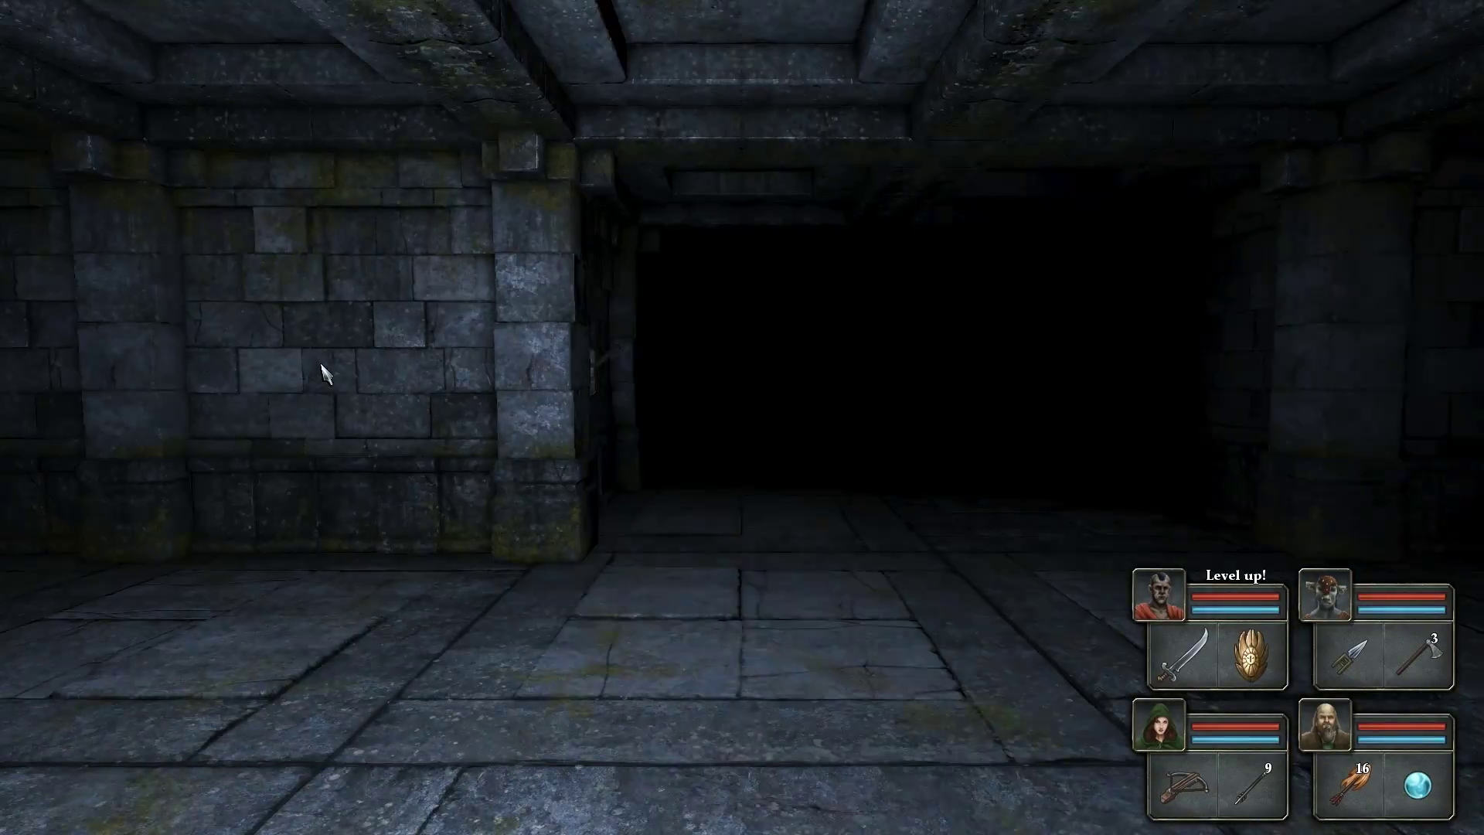
- Look back and forth between the chained wall and the dark corridor
{"action": "key", "text": "q"}
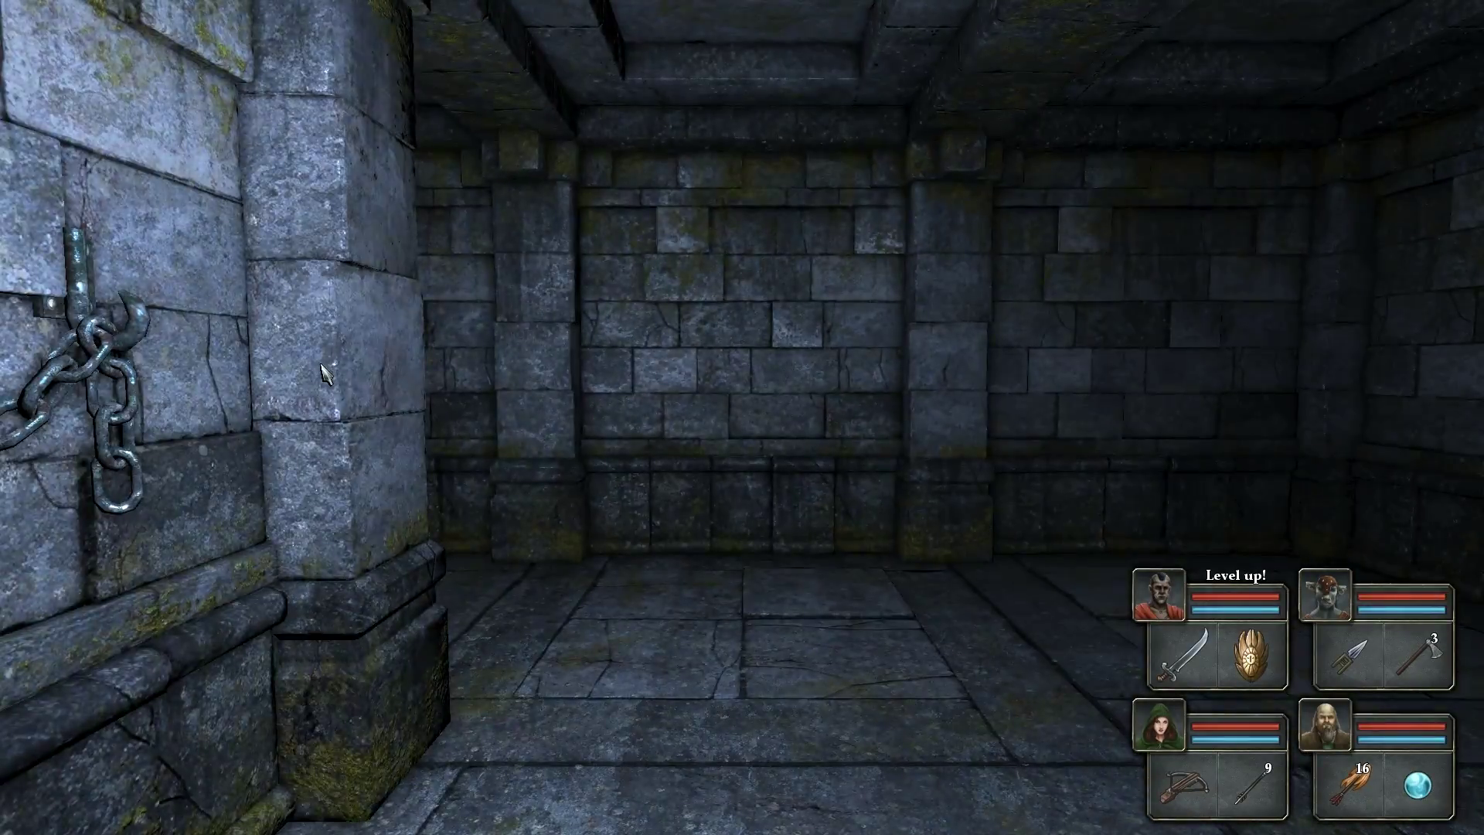
{"action": "key", "text": "q"}
{"action": "key", "text": "e"}
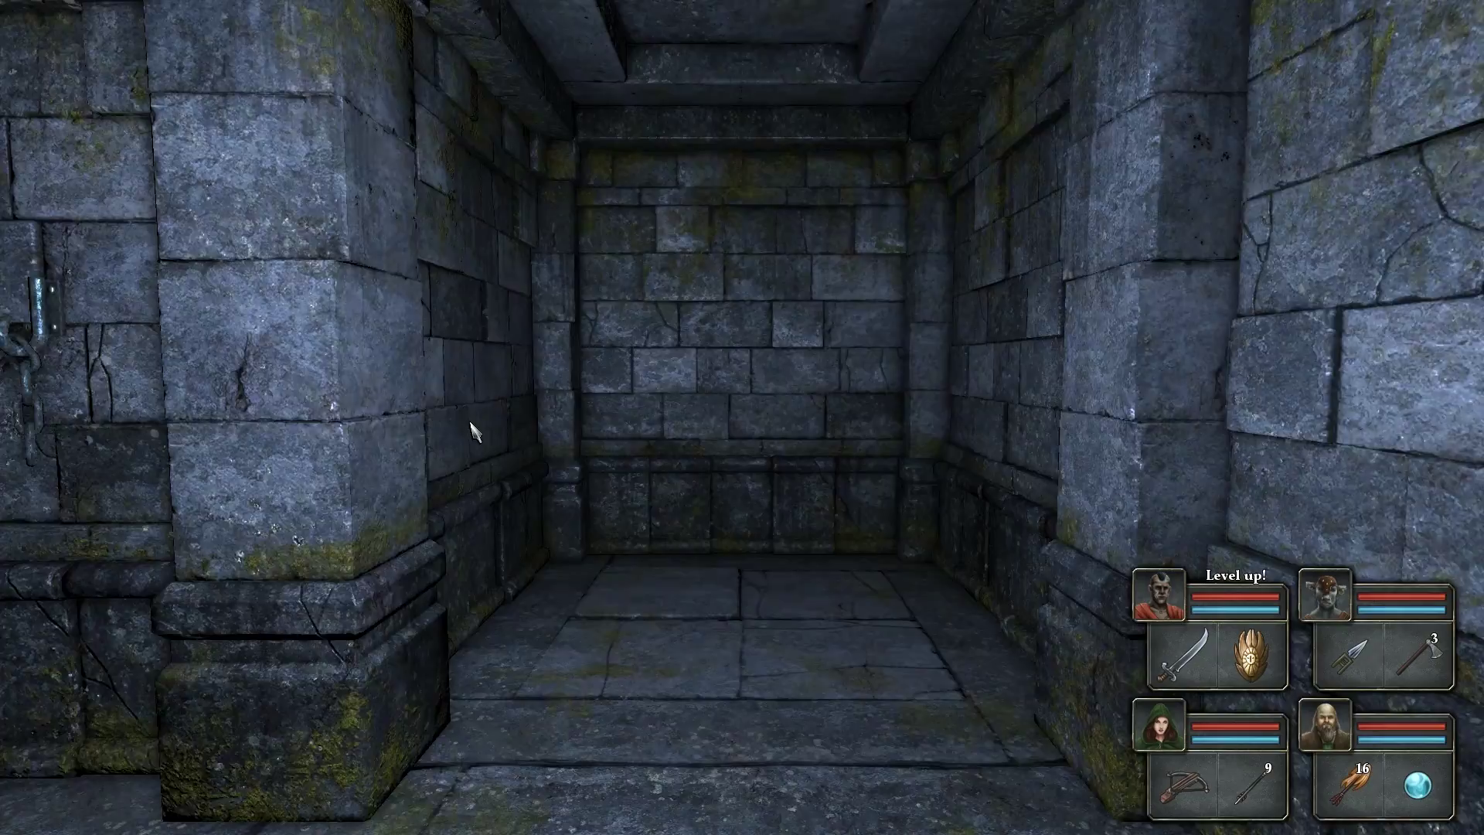
{"action": "key", "text": "q"}
{"action": "key", "text": "e"}
{"action": "key", "text": "q"}
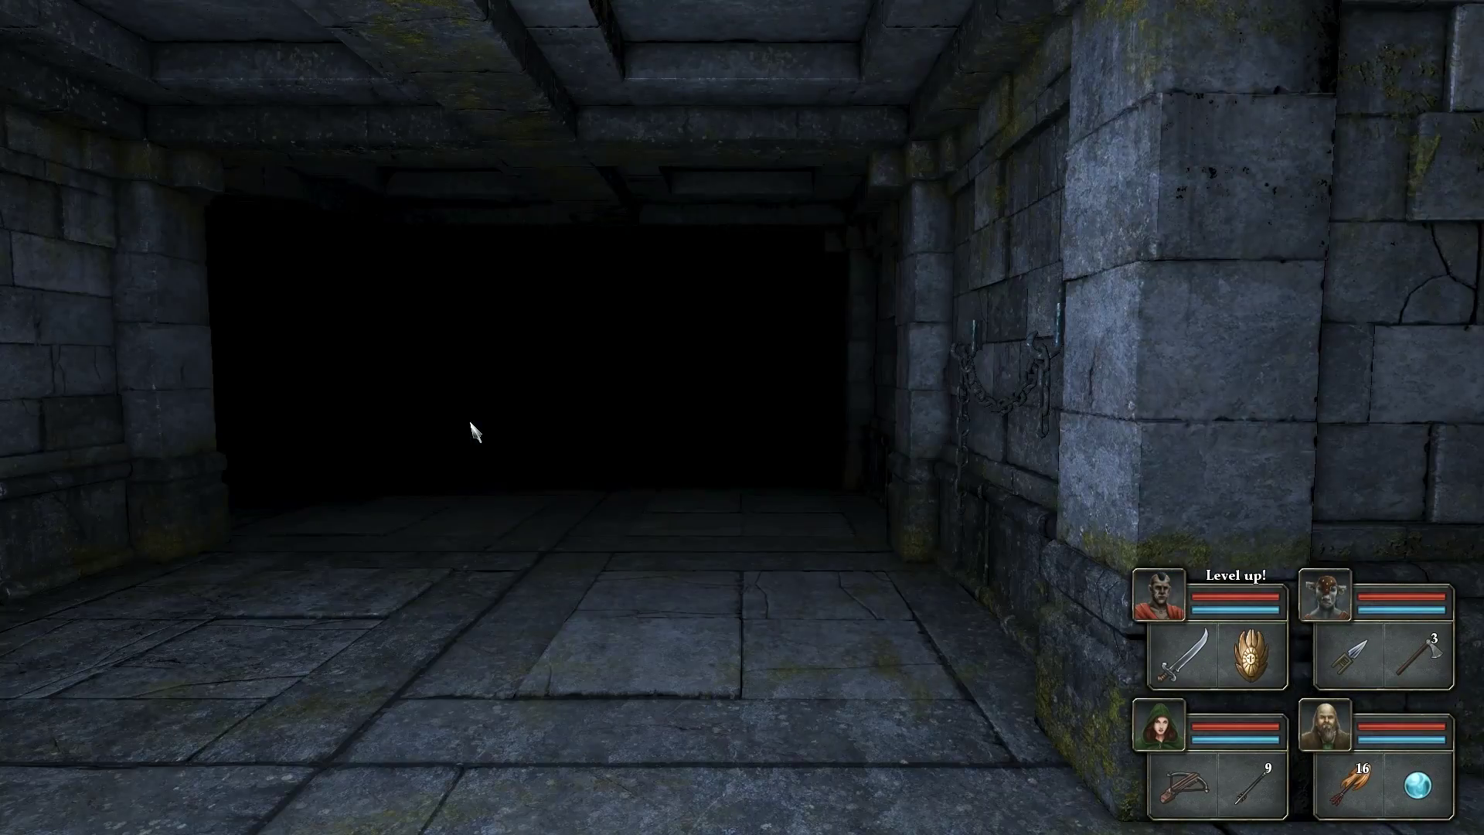
{"action": "key", "text": "e"}
{"action": "key", "text": "q"}
- Walk down the corridor, inspect the lever-slot wall, then back away from it
{"action": "key", "text": "w"}
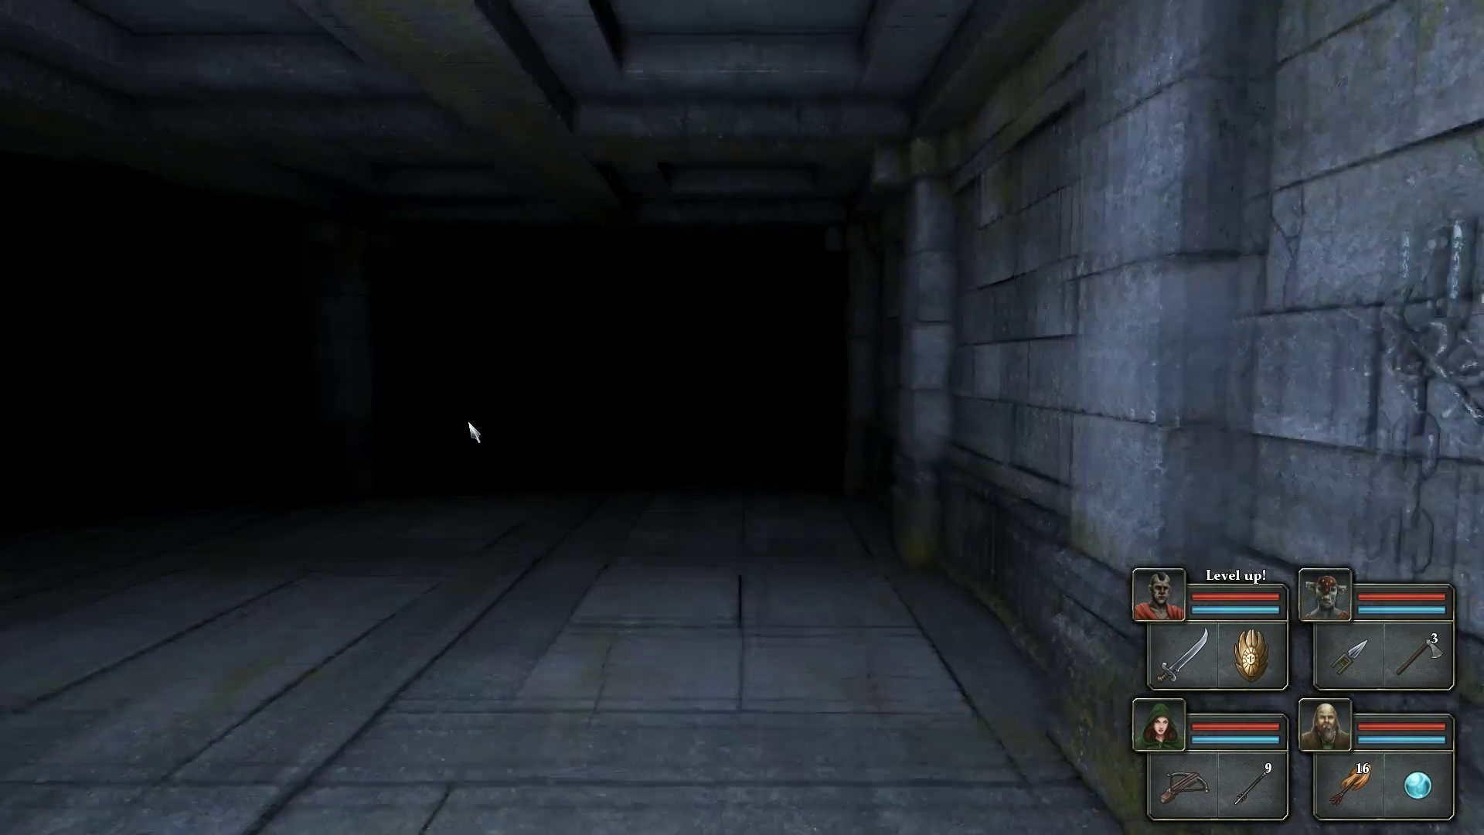
{"action": "key", "text": "w"}
{"action": "key", "text": "w"}
{"action": "key", "text": "q"}
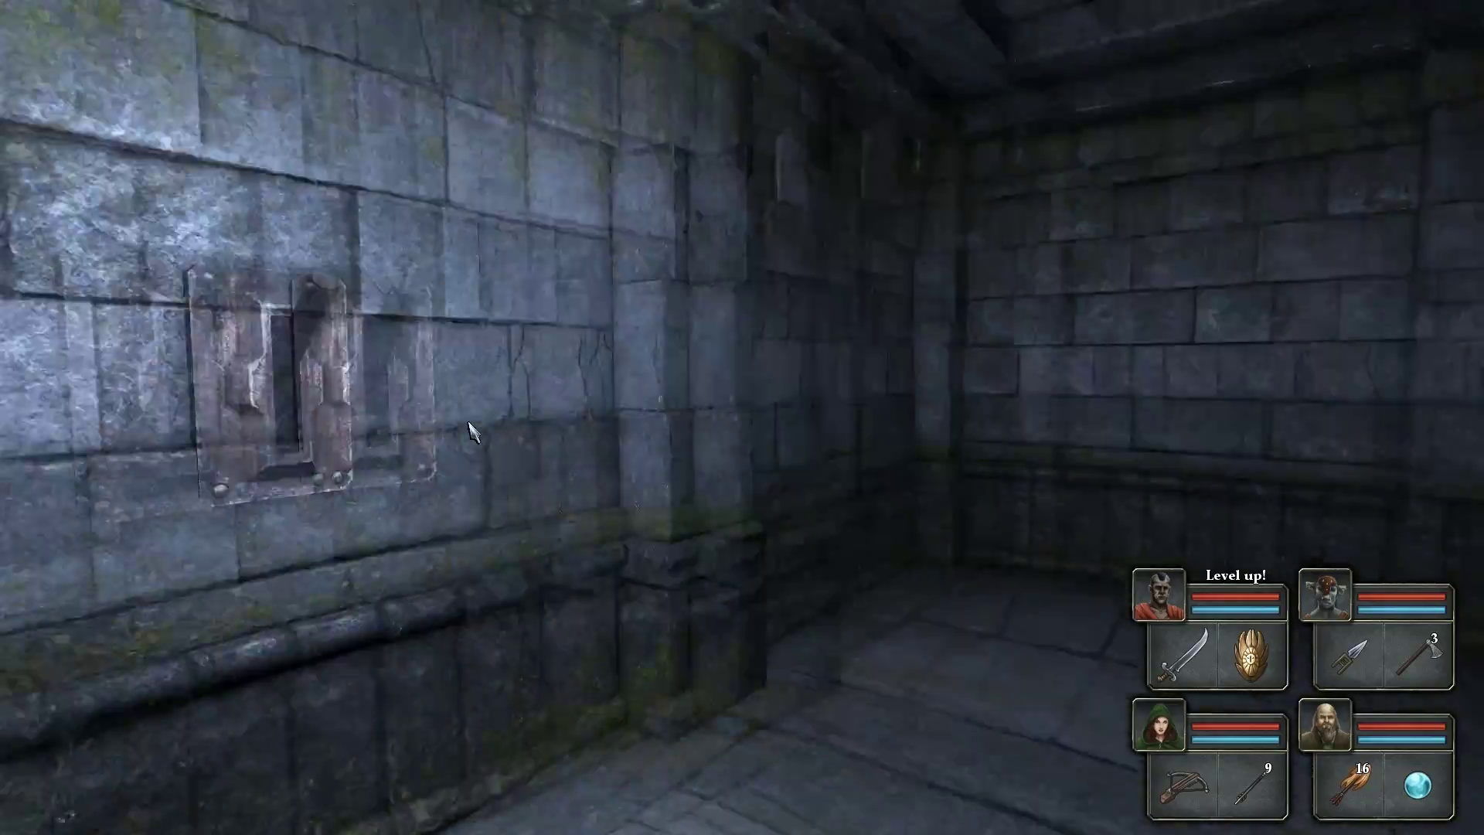
{"action": "key", "text": "s"}
{"action": "key", "text": "q"}
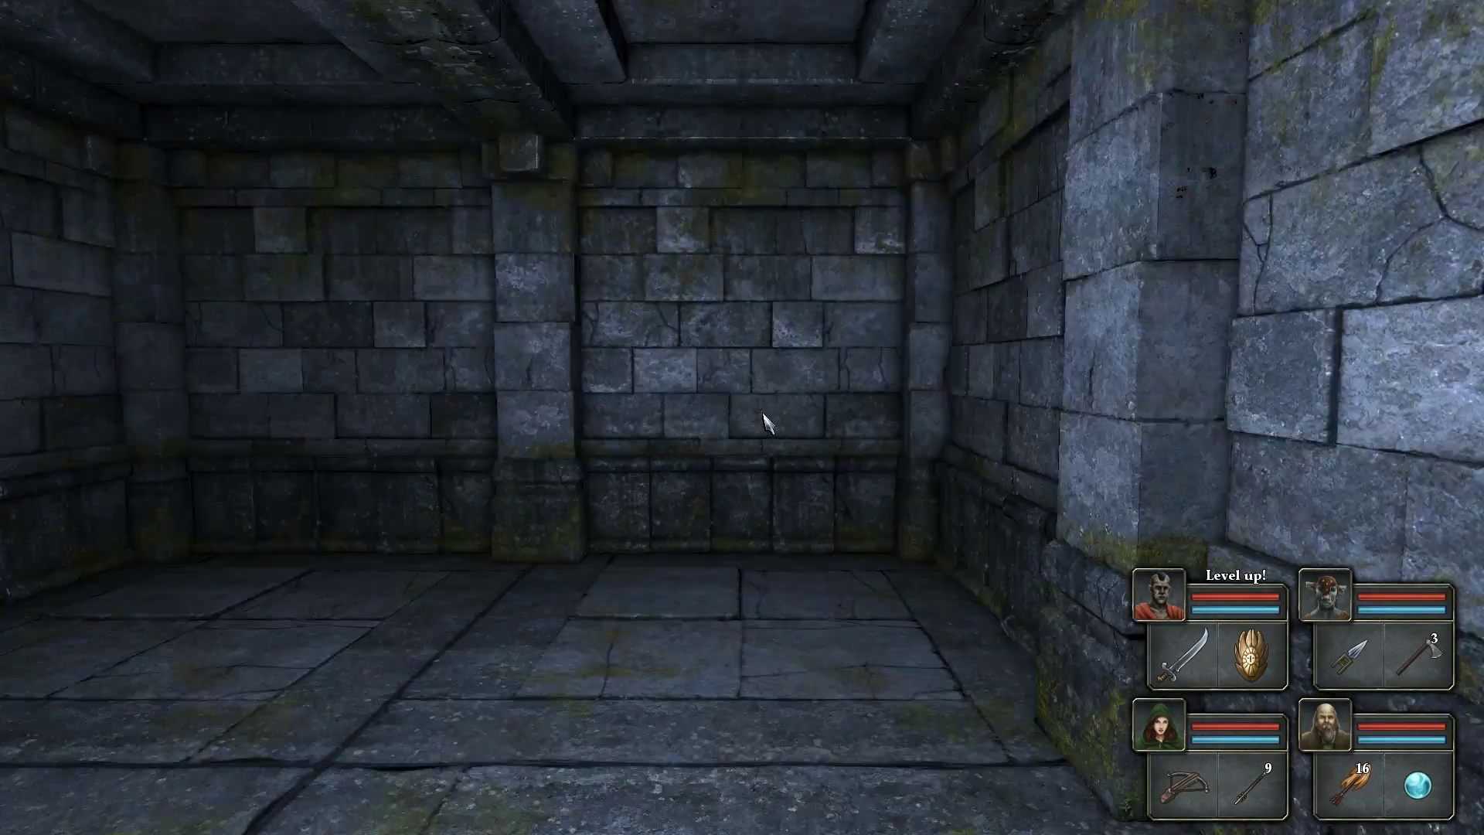
{"action": "key", "text": "w"}
{"action": "key", "text": "w"}
- Turn toward the chained wall and advance down the dark corridor
{"action": "key", "text": "q"}
{"action": "key", "text": "w"}
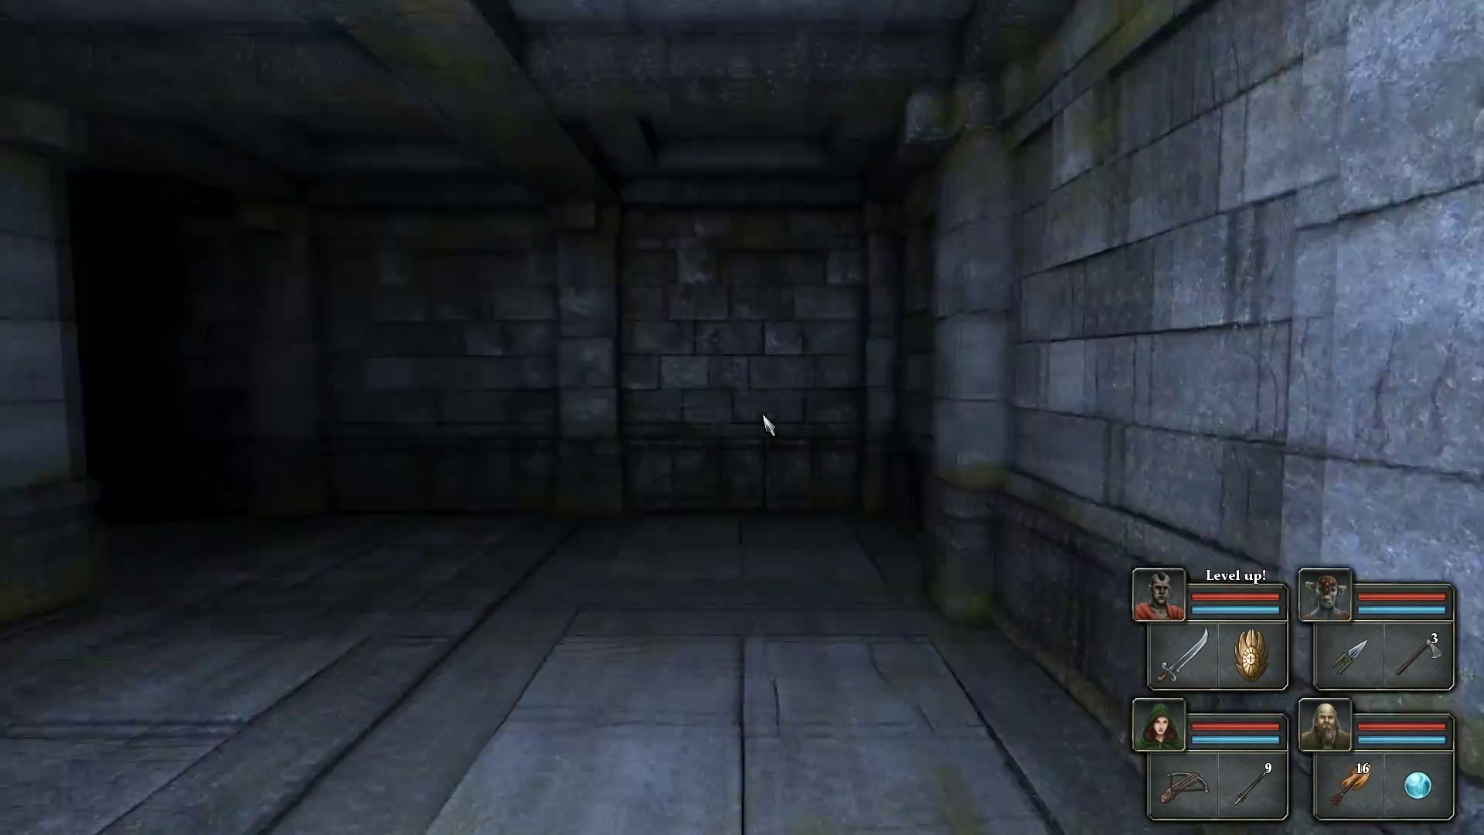
{"action": "key", "text": "w"}
{"action": "key", "text": "e"}
{"action": "key", "text": "e"}
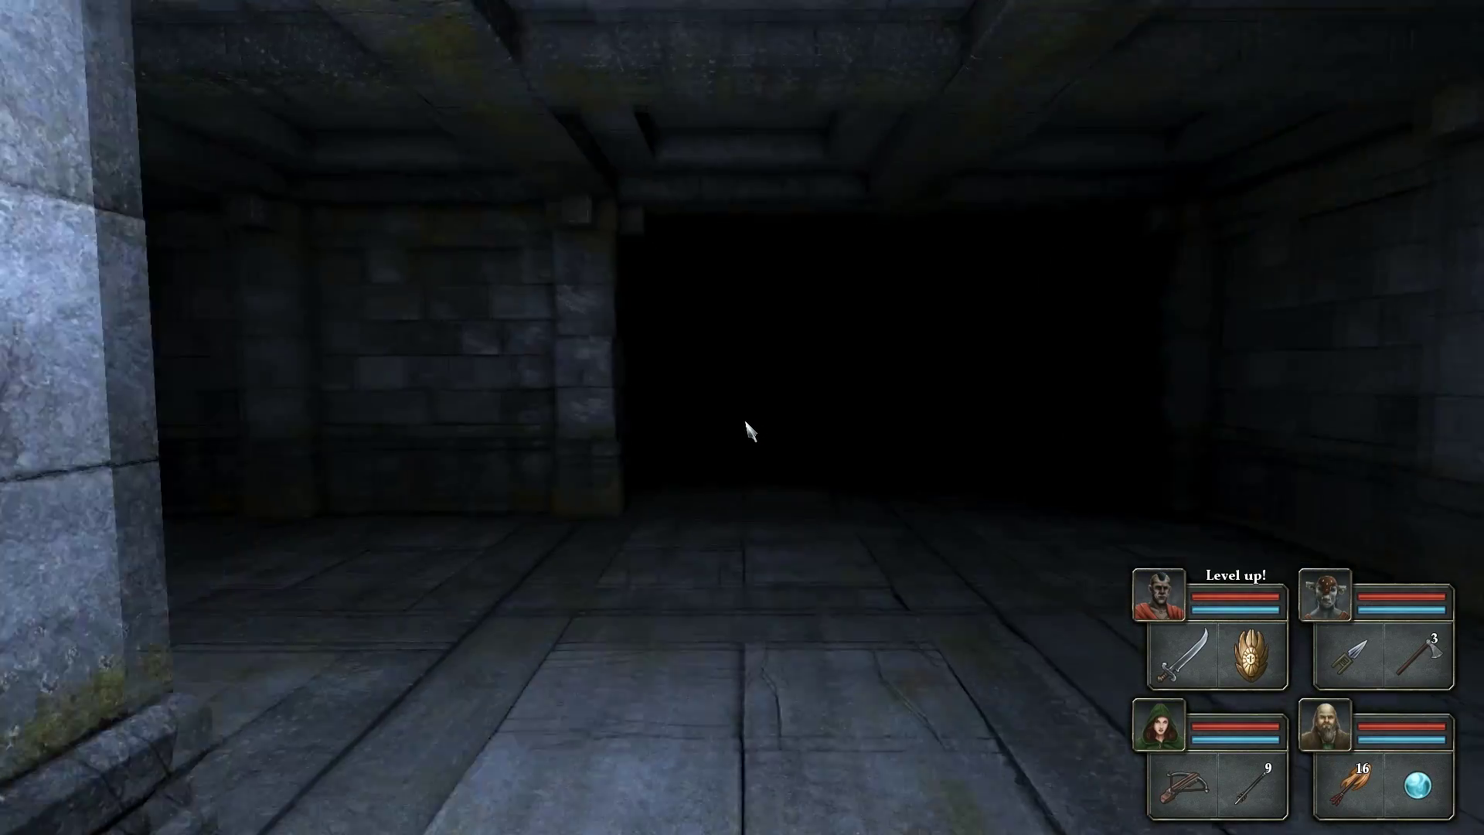
{"action": "key", "text": "w"}
{"action": "key", "text": "w"}
{"action": "key", "text": "w"}
{"action": "key", "text": "q"}
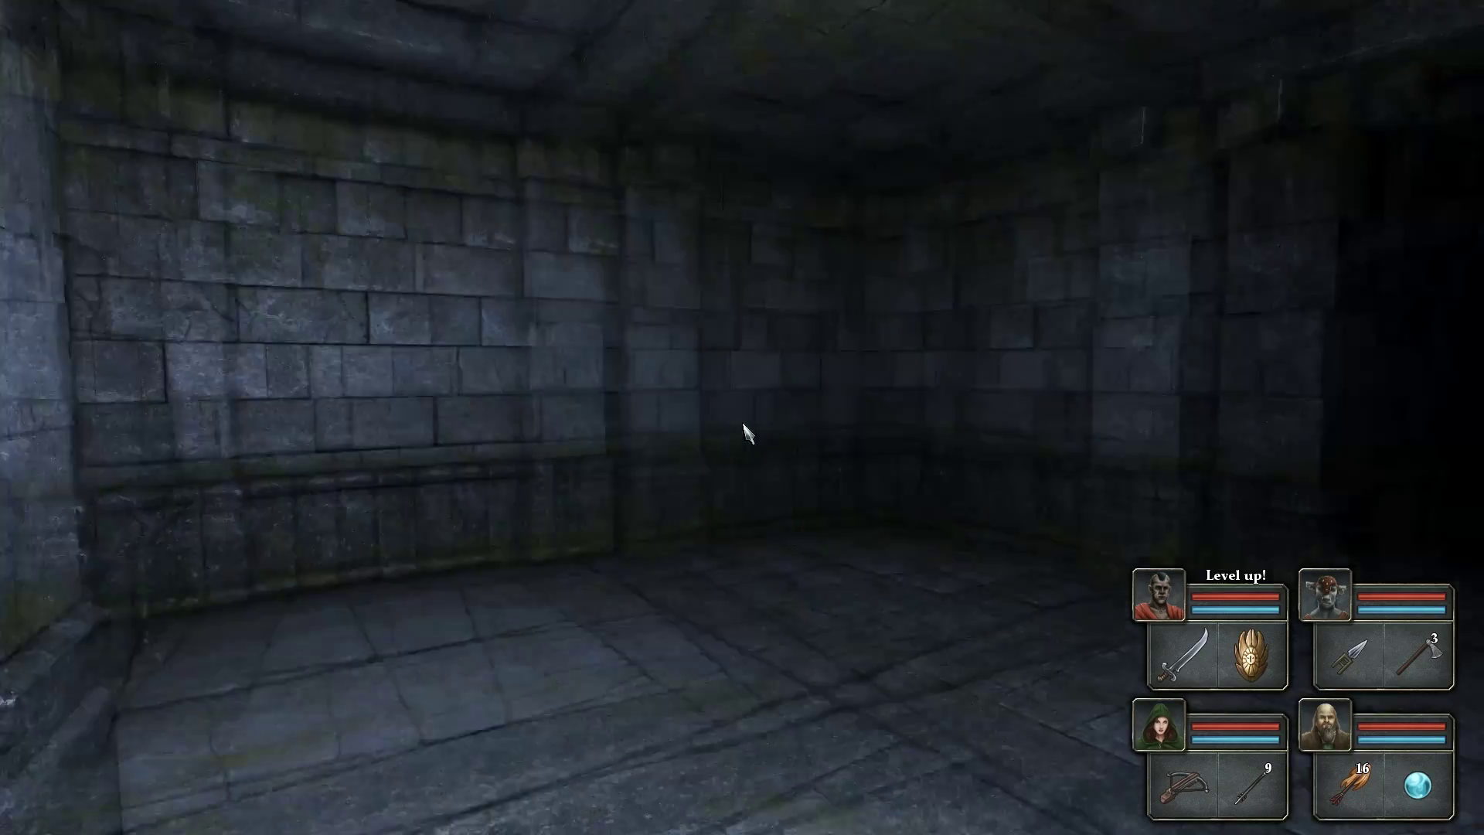
- Sidestep into the dark opening and walk up to the facing wall by the open room
{"action": "key", "text": "e"}
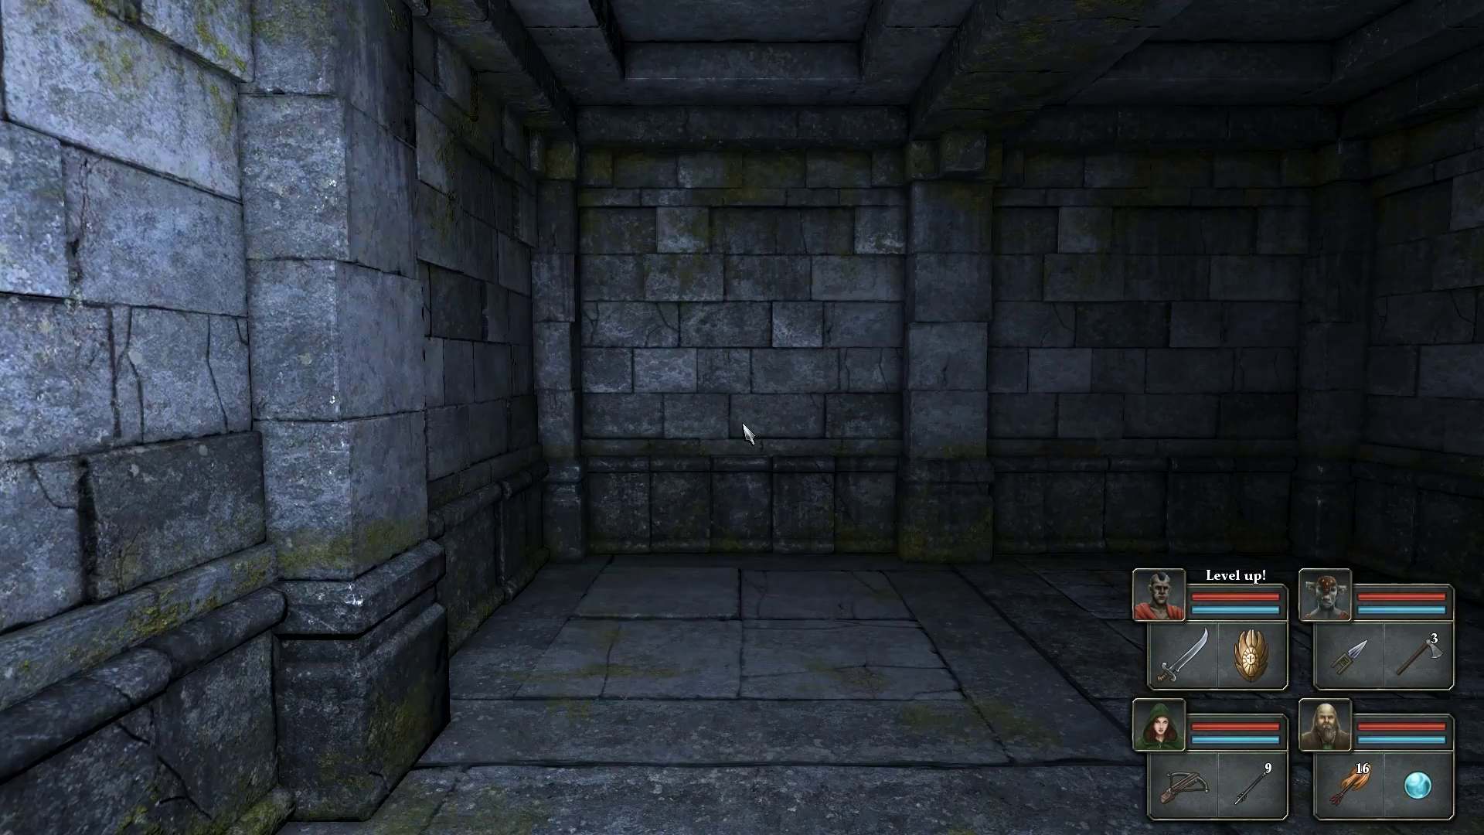
{"action": "key", "text": "a"}
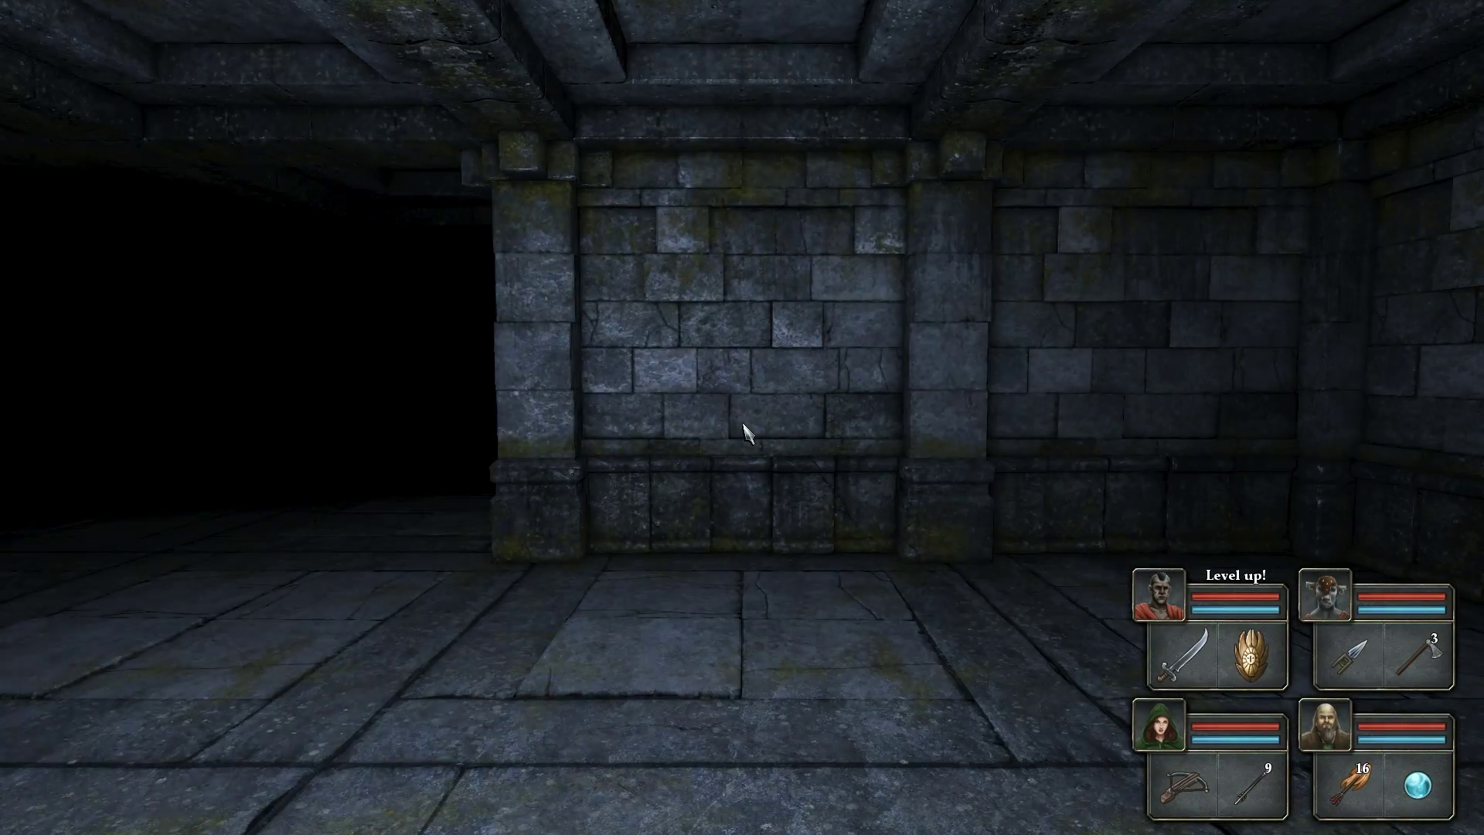
{"action": "key", "text": "q"}
{"action": "key", "text": "w"}
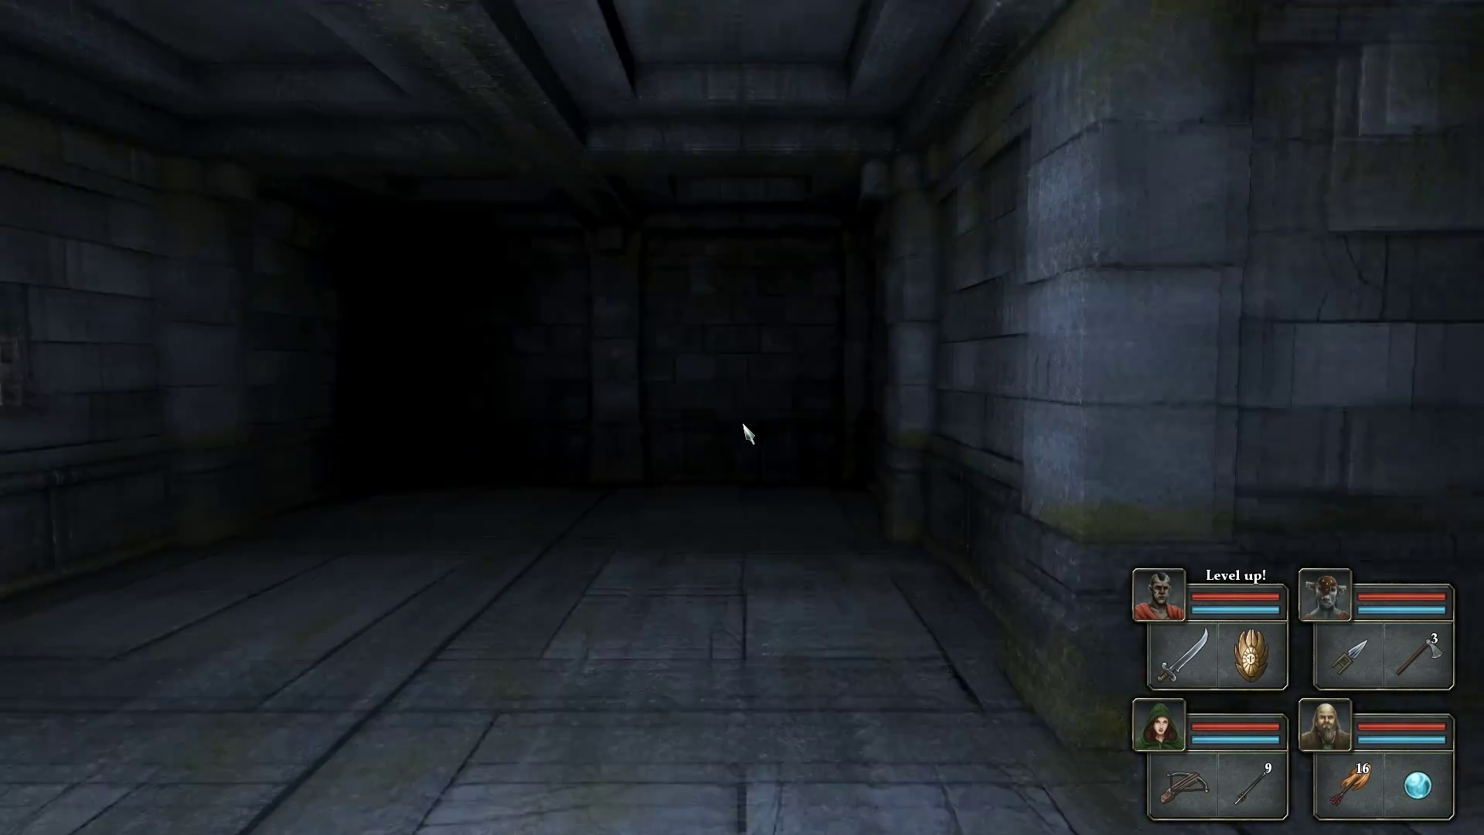
{"action": "key", "text": "w"}
{"action": "key", "text": "q"}
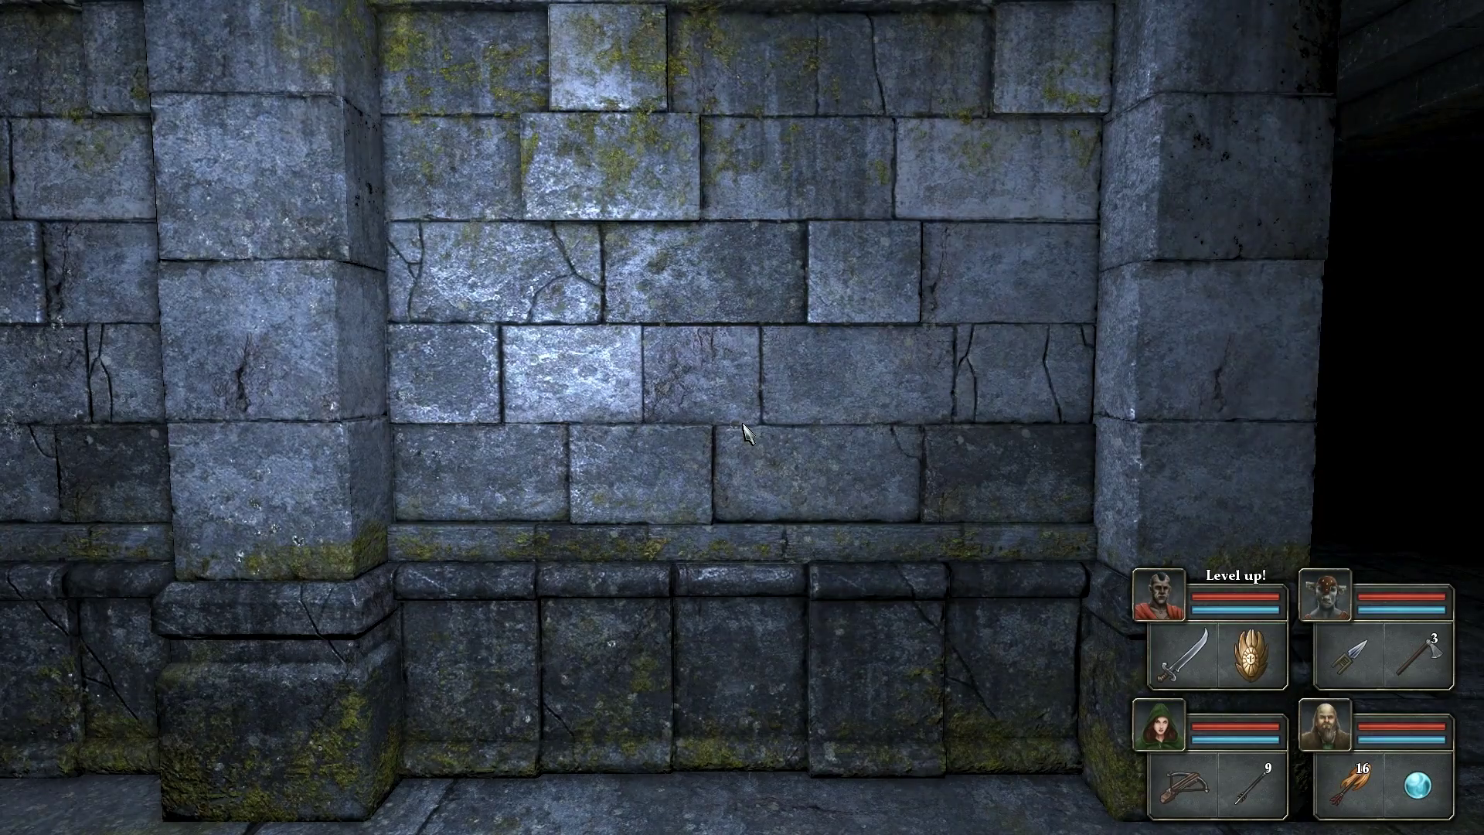
{"action": "key", "text": "q"}
- Turn from the lock-plate wall and walk past the lighter corner toward the dark opening
{"action": "key", "text": "a"}
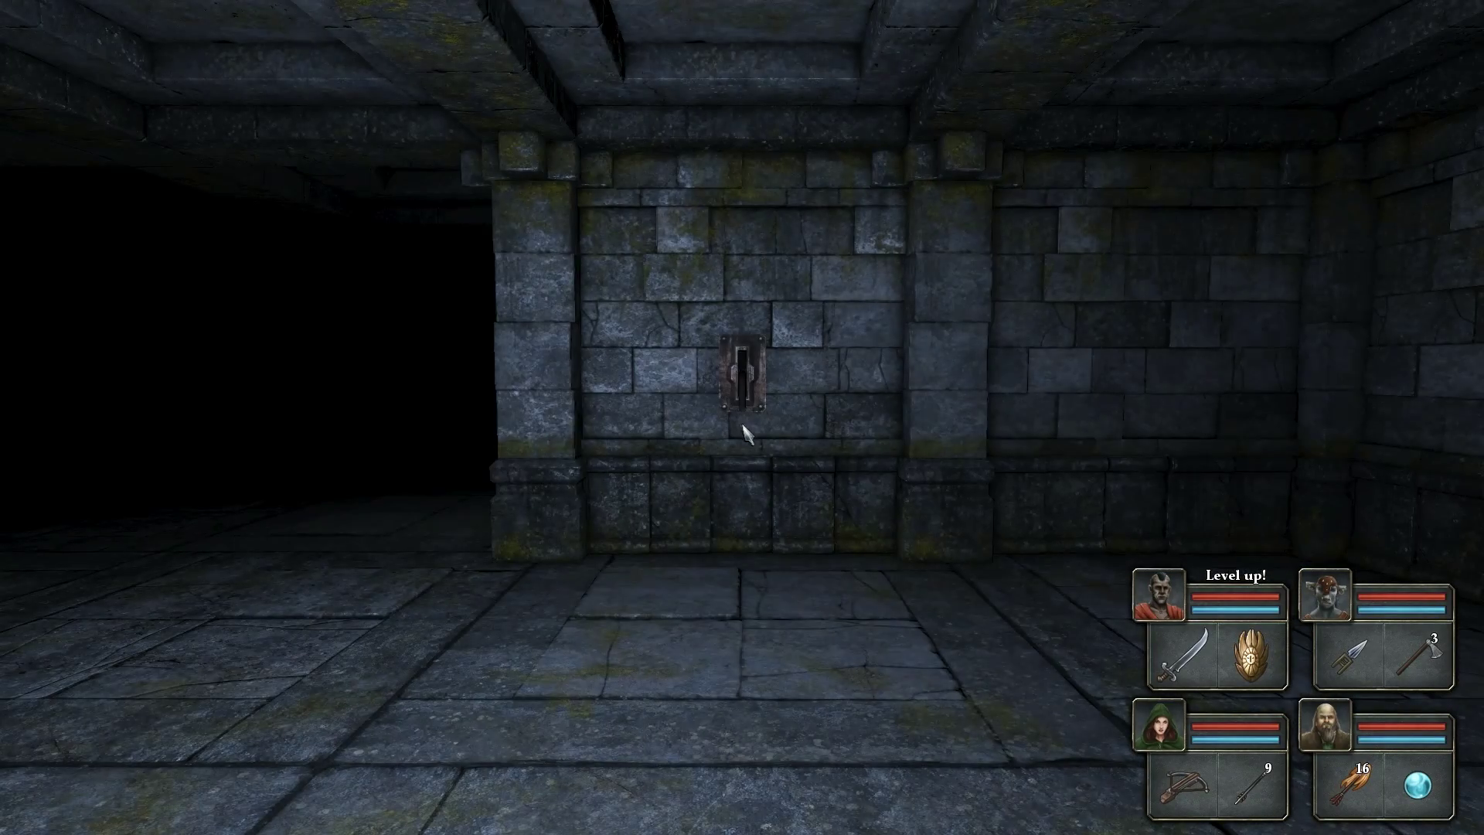
{"action": "key", "text": "q"}
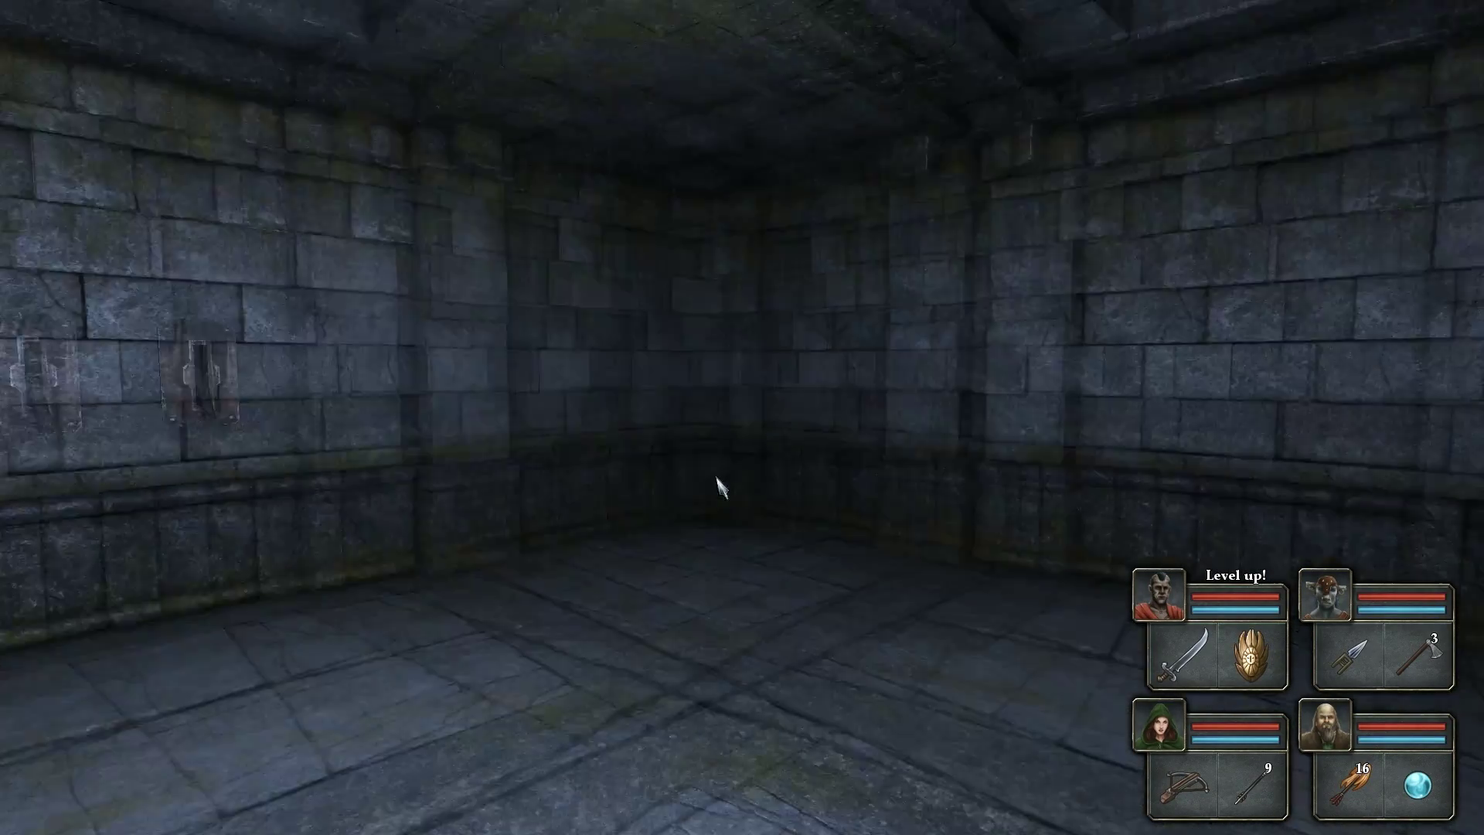
{"action": "key", "text": "w"}
{"action": "key", "text": "w"}
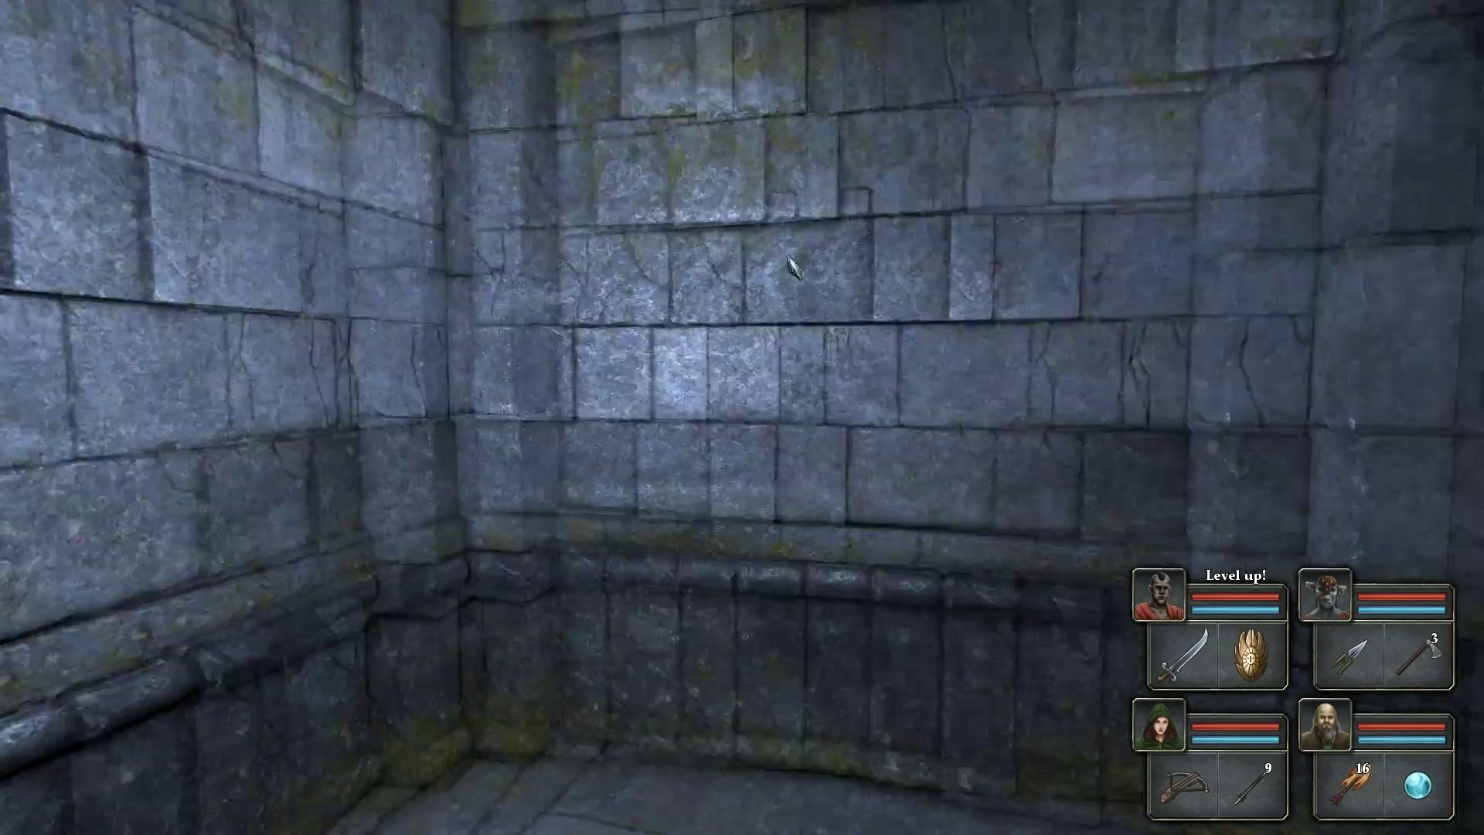
{"action": "key", "text": "e"}
{"action": "key", "text": "w"}
{"action": "key", "text": "s"}
{"action": "key", "text": "q"}
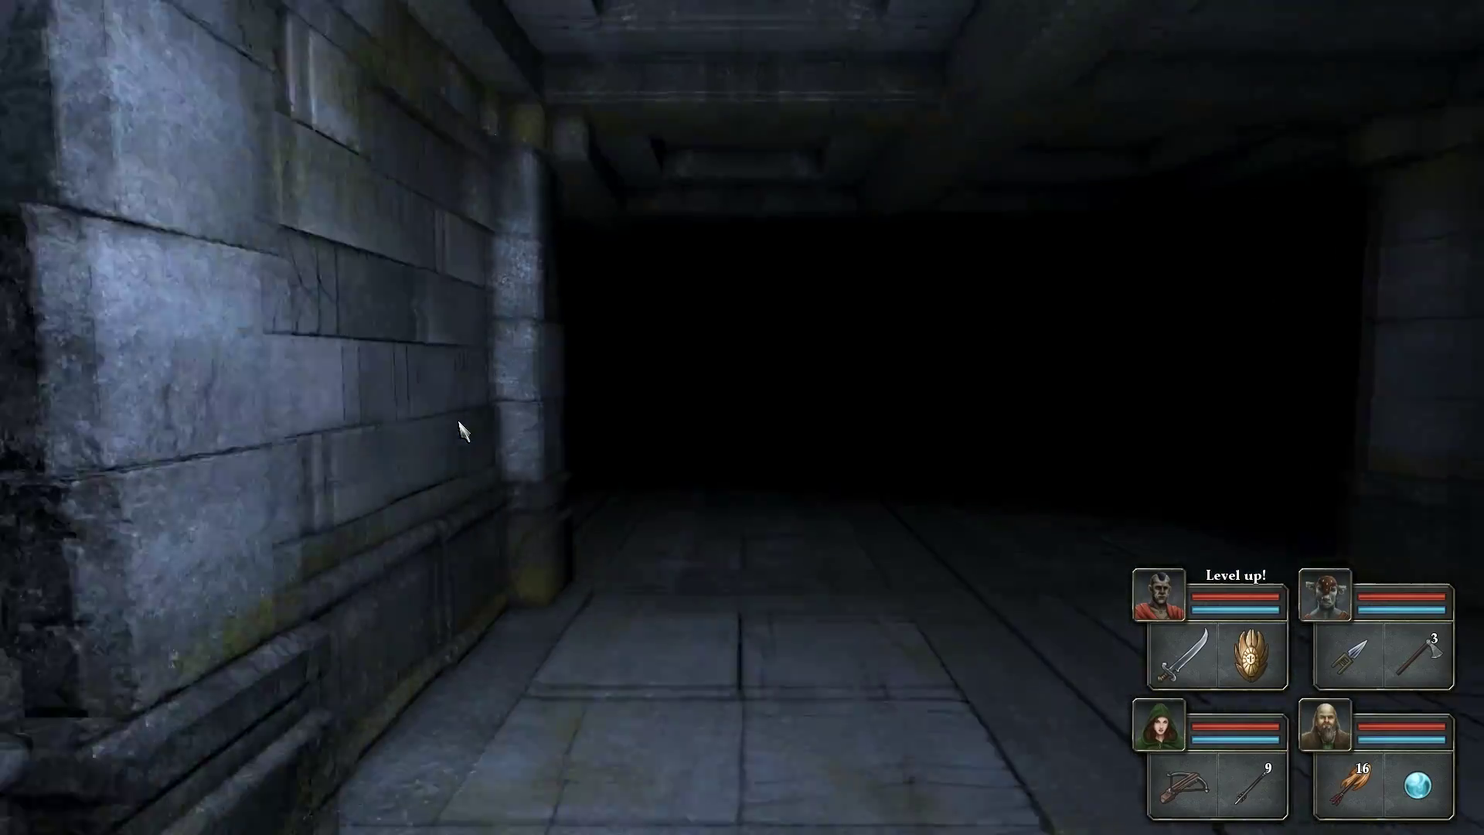
{"action": "key", "text": "w"}
{"action": "key", "text": "w"}
{"action": "key", "text": "w"}
{"action": "key", "text": "w"}
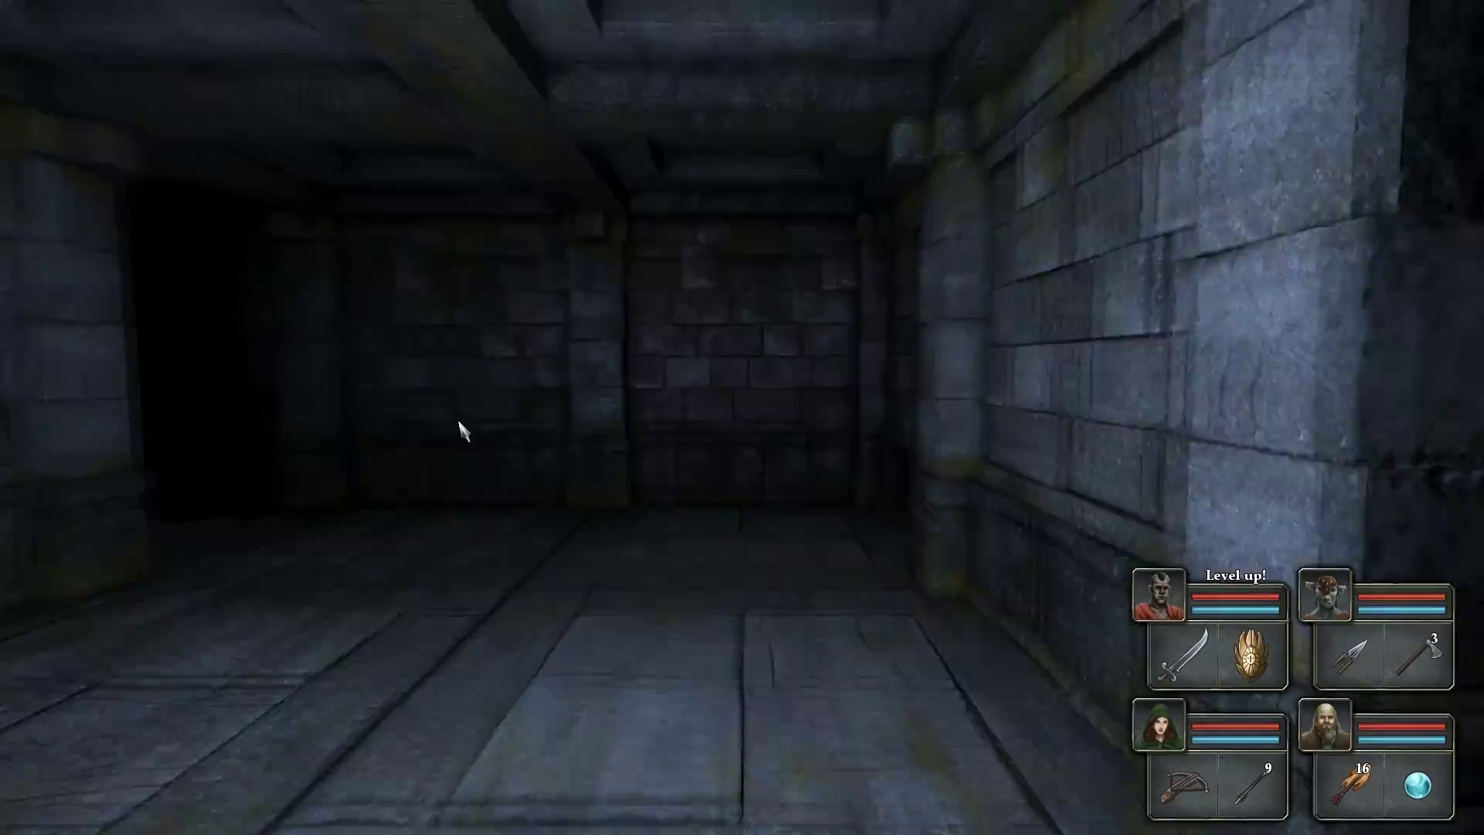
- Pass the chained wall and head down the corridor toward the dark passage ahead
{"action": "key", "text": "q"}
{"action": "key", "text": "w"}
{"action": "key", "text": "e"}
{"action": "key", "text": "e"}
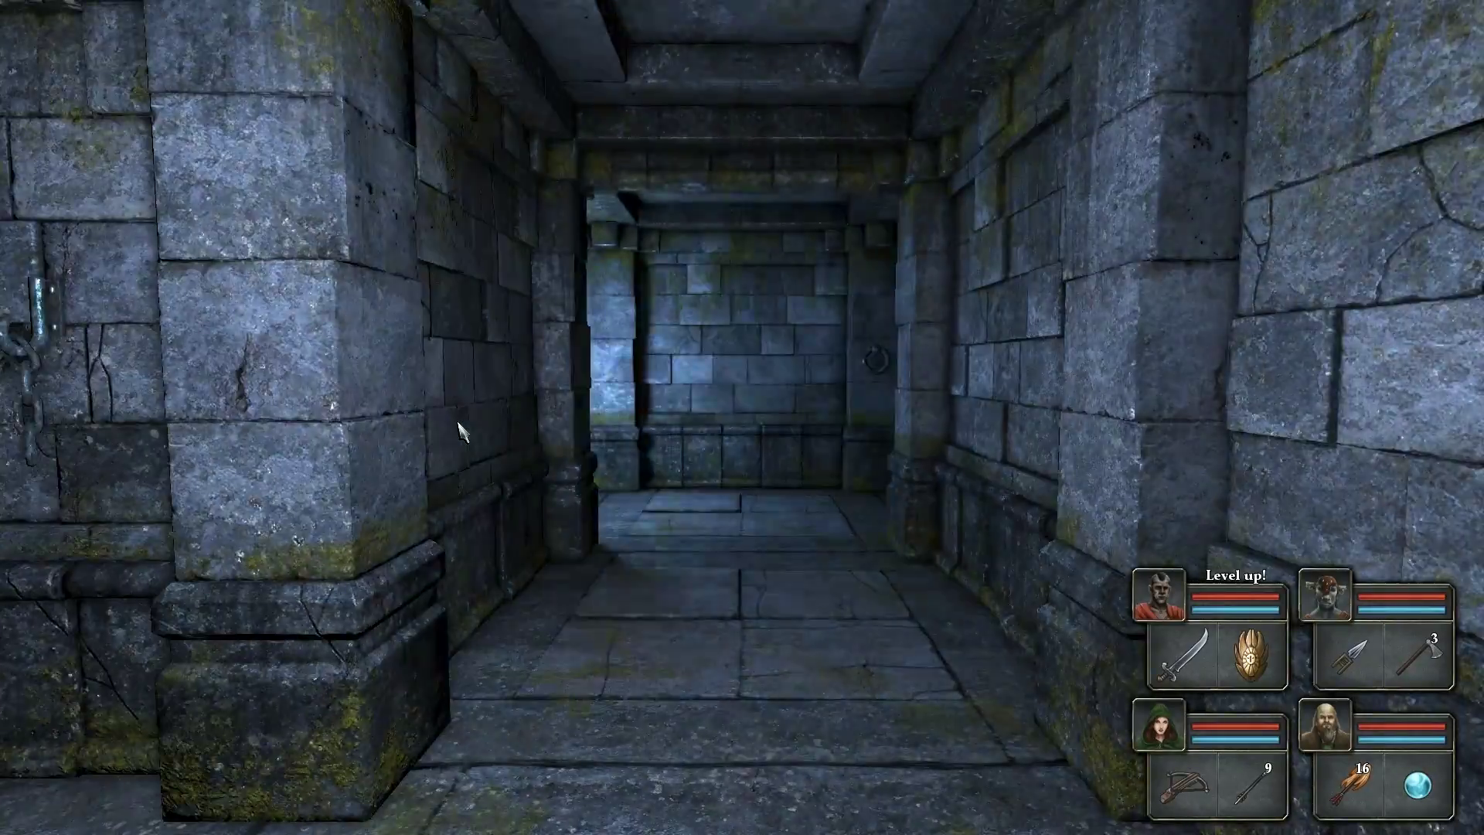
{"action": "key", "text": "w"}
{"action": "key", "text": "w"}
{"action": "key", "text": "q"}
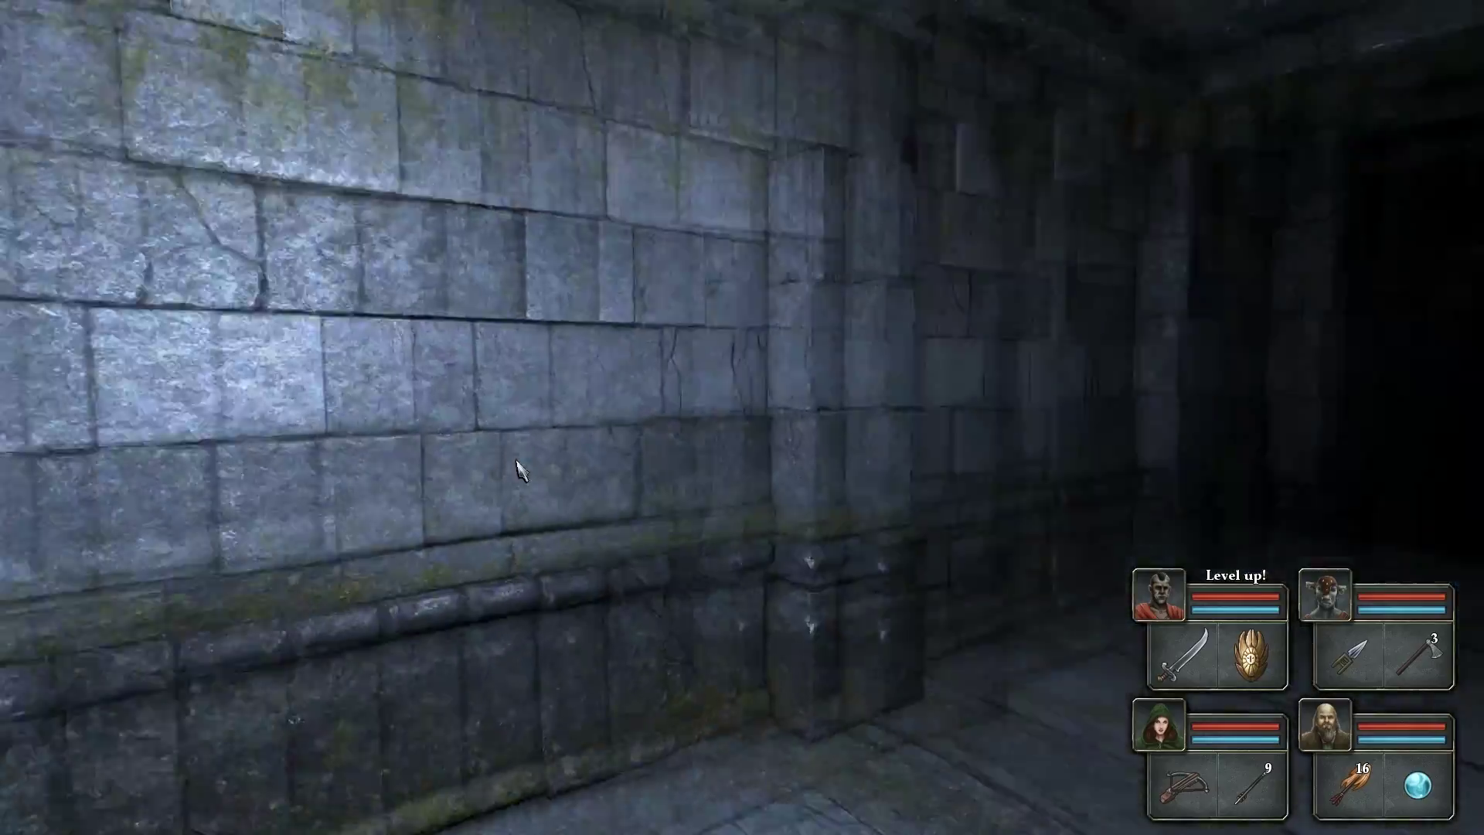
{"action": "key", "text": "w"}
{"action": "key", "text": "w"}
{"action": "key", "text": "e"}
{"action": "key", "text": "w"}
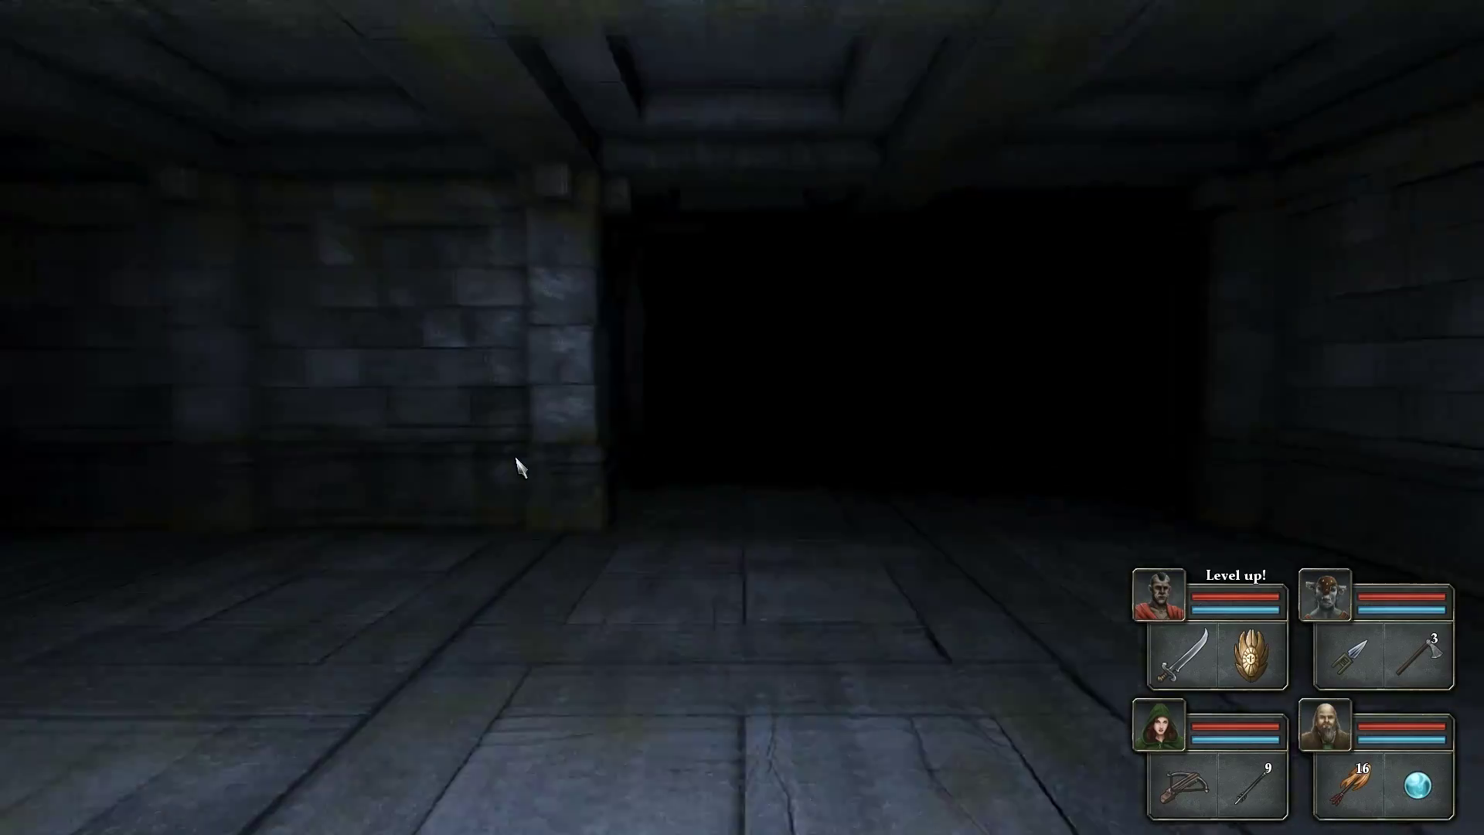
{"action": "key", "text": "w"}
- Walk past the lever into the dark room and enter its far doorway
{"action": "key", "text": "w"}
{"action": "key", "text": "q"}
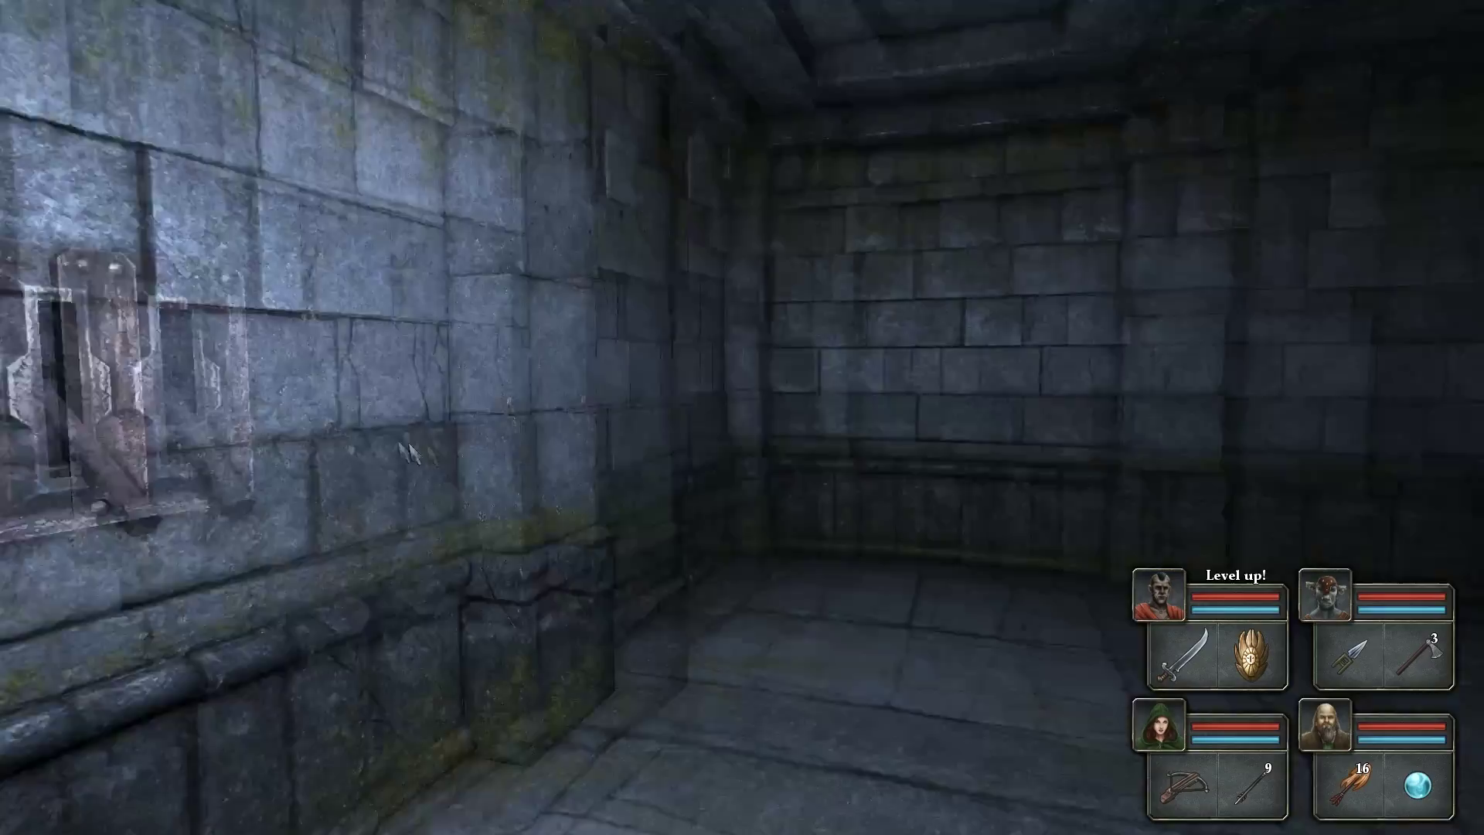
{"action": "key", "text": "w"}
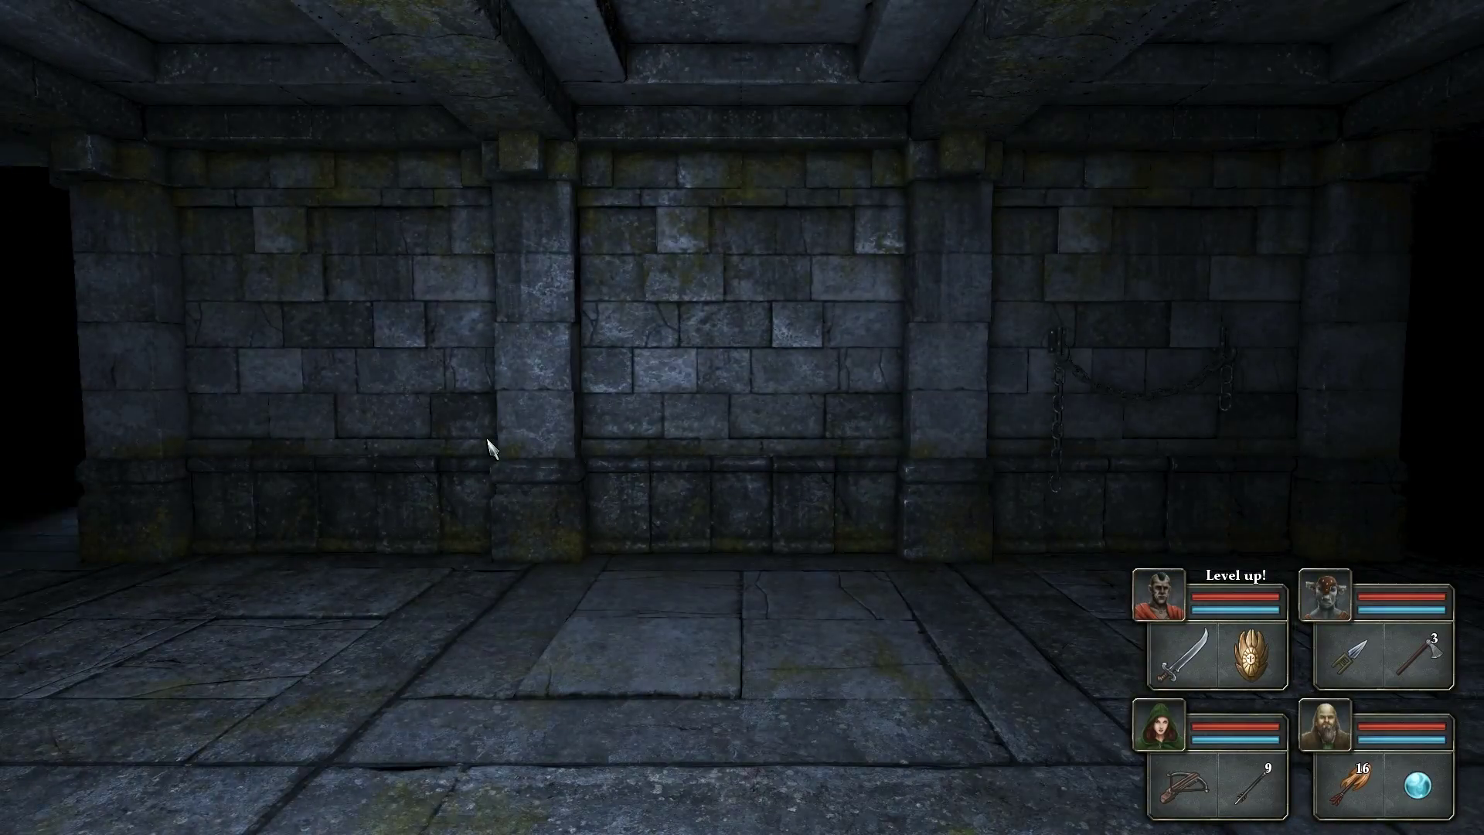
{"action": "key", "text": "q"}
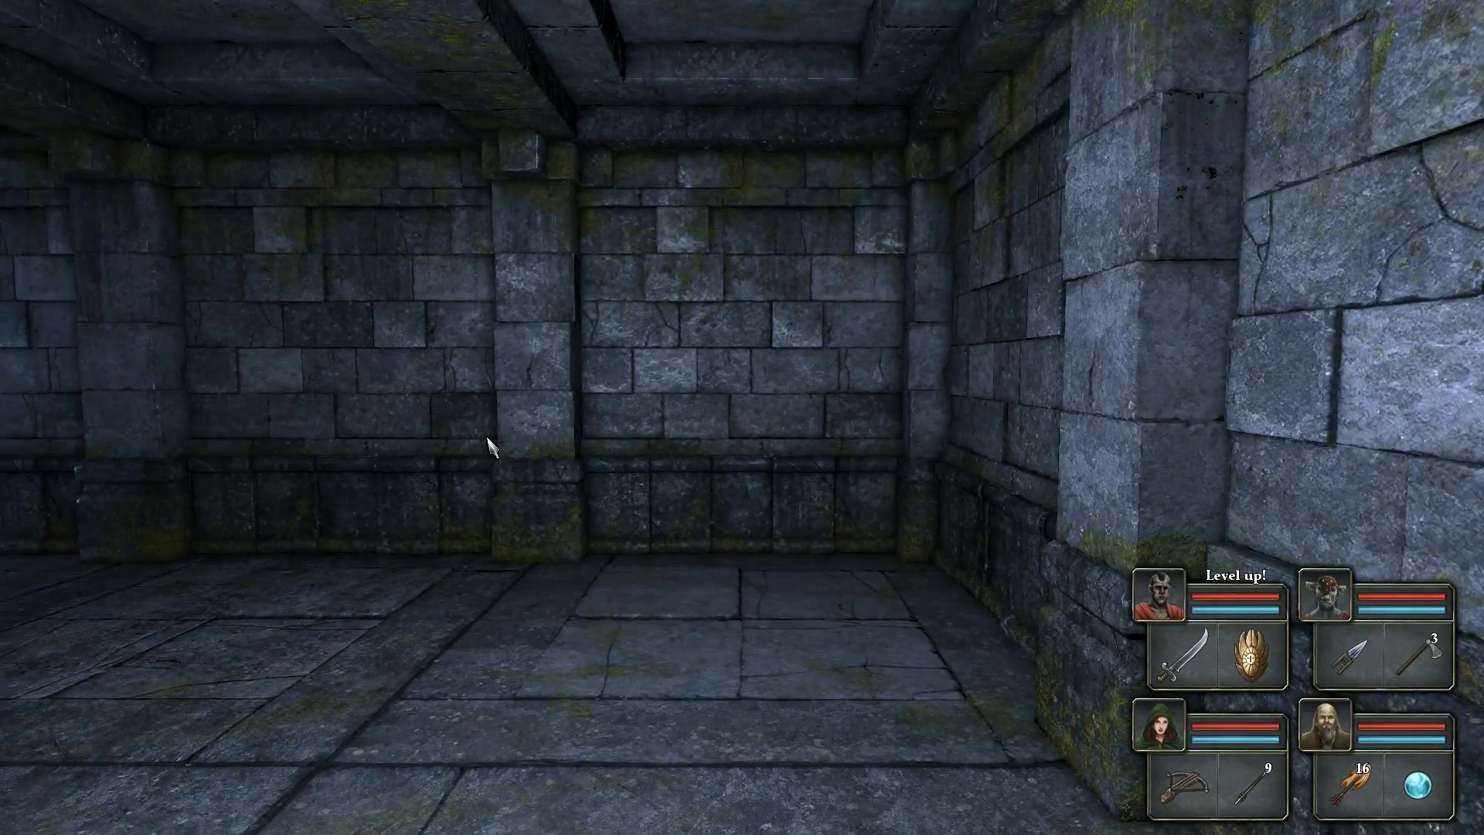
{"action": "key", "text": "w"}
{"action": "key", "text": "e"}
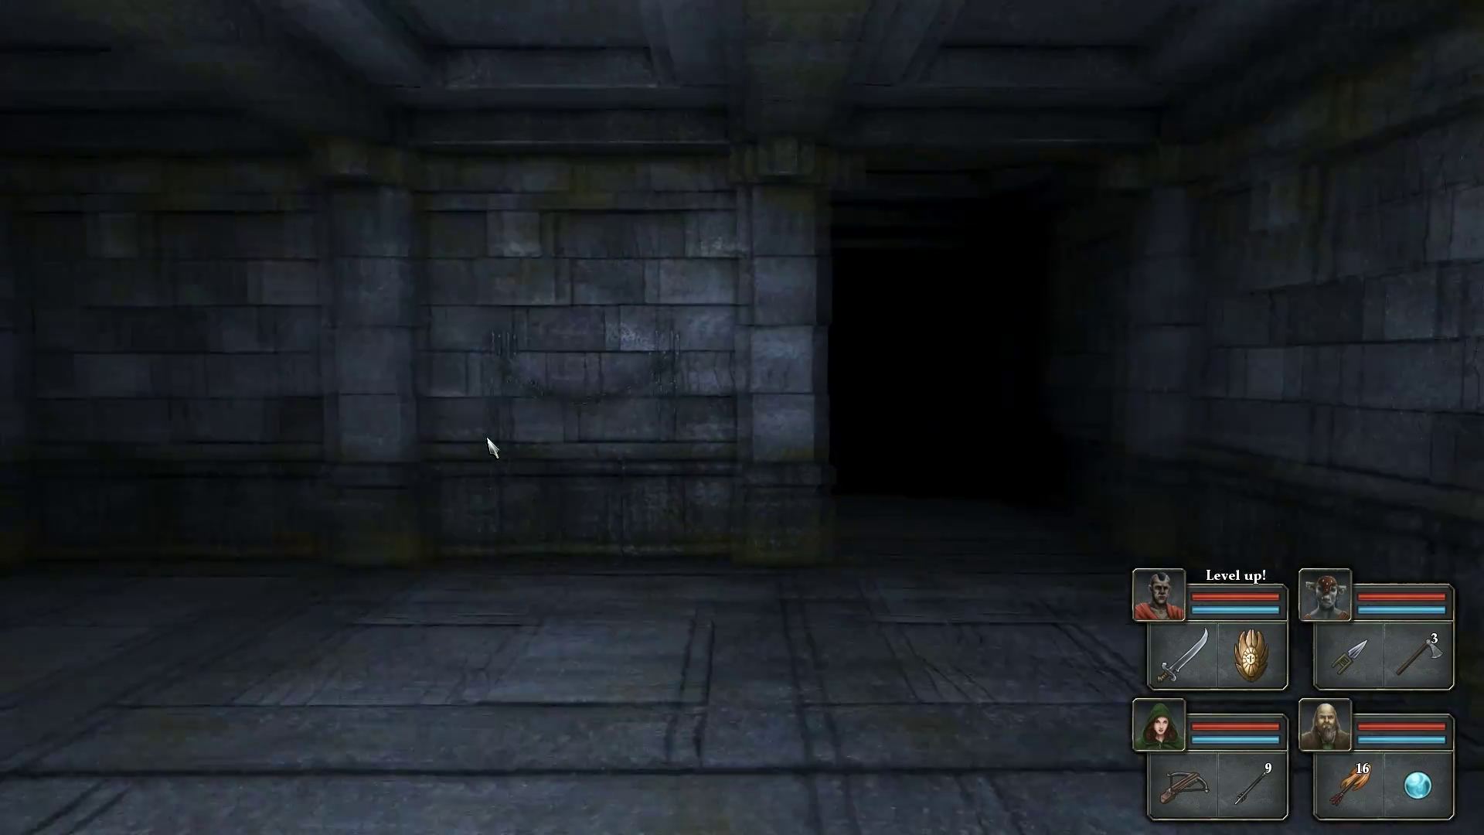
{"action": "key", "text": "d"}
{"action": "key", "text": "w"}
{"action": "key", "text": "w"}
{"action": "key", "text": "w"}
- Cross the grate by the demon-head wall to the ring wall's Lightning Bomb alcove
{"action": "key", "text": "e"}
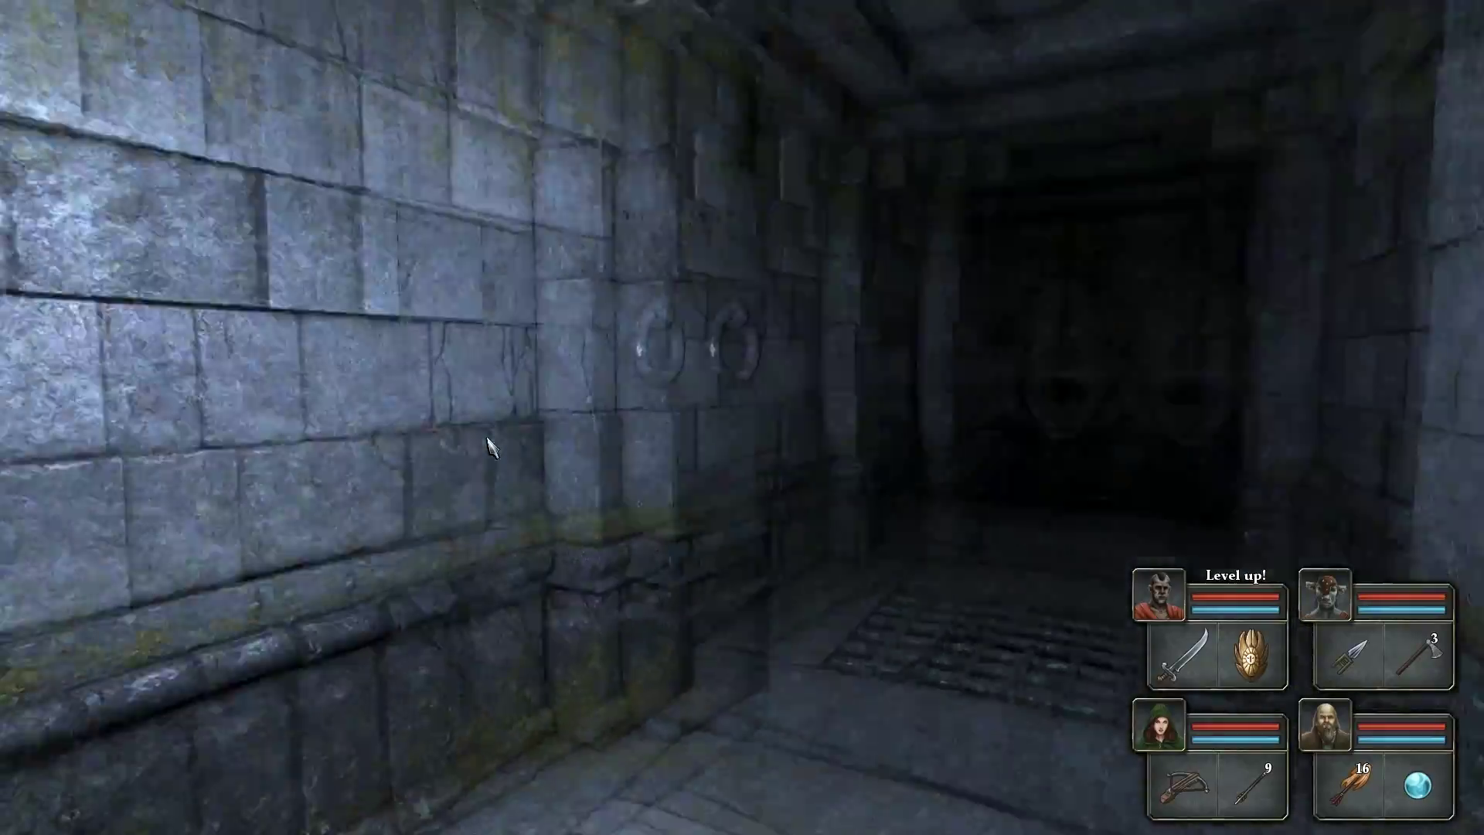
{"action": "key", "text": "q"}
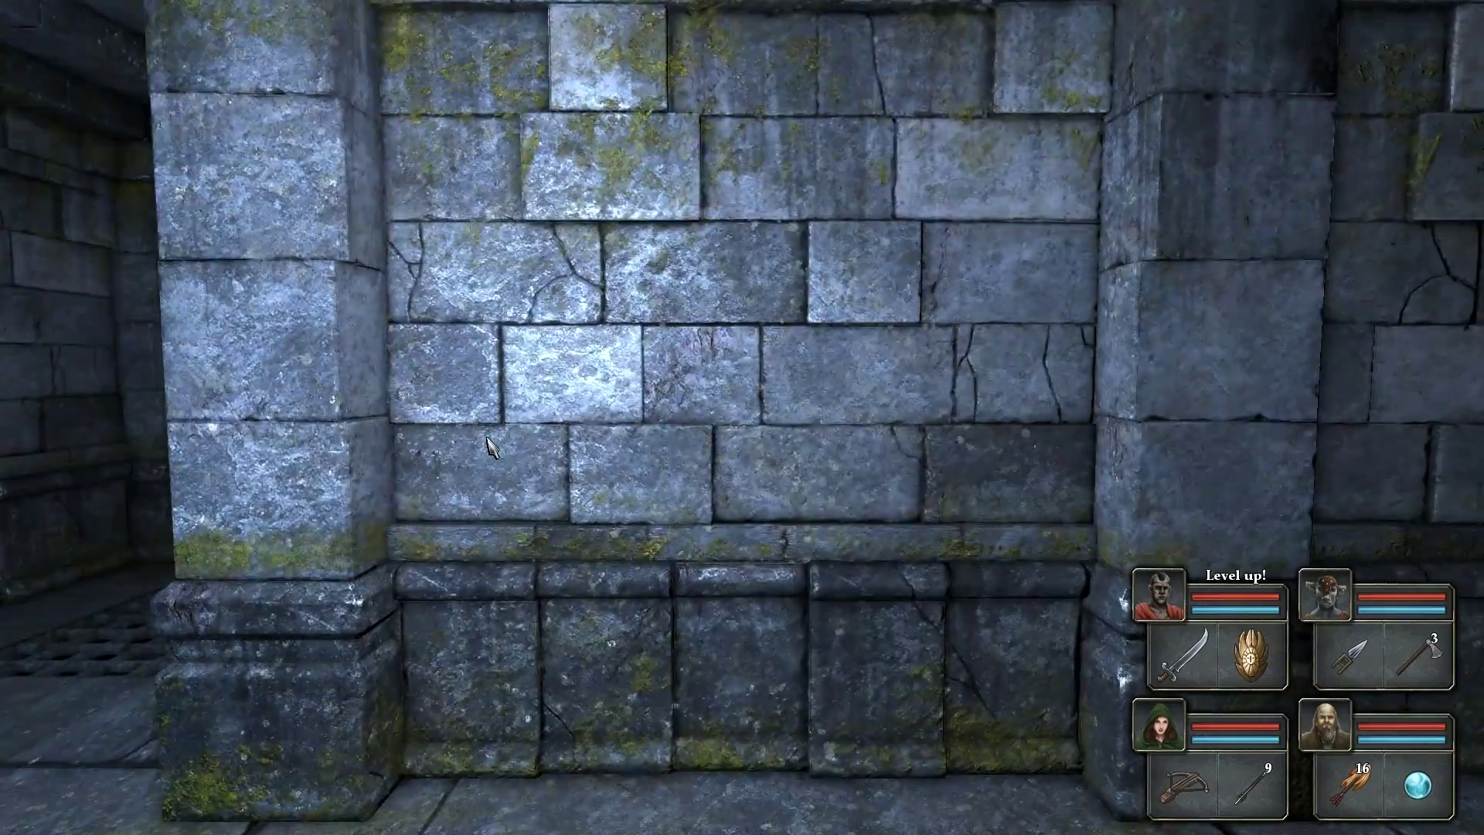
{"action": "key", "text": "e"}
{"action": "key", "text": "w"}
{"action": "key", "text": "q"}
{"action": "key", "text": "a"}
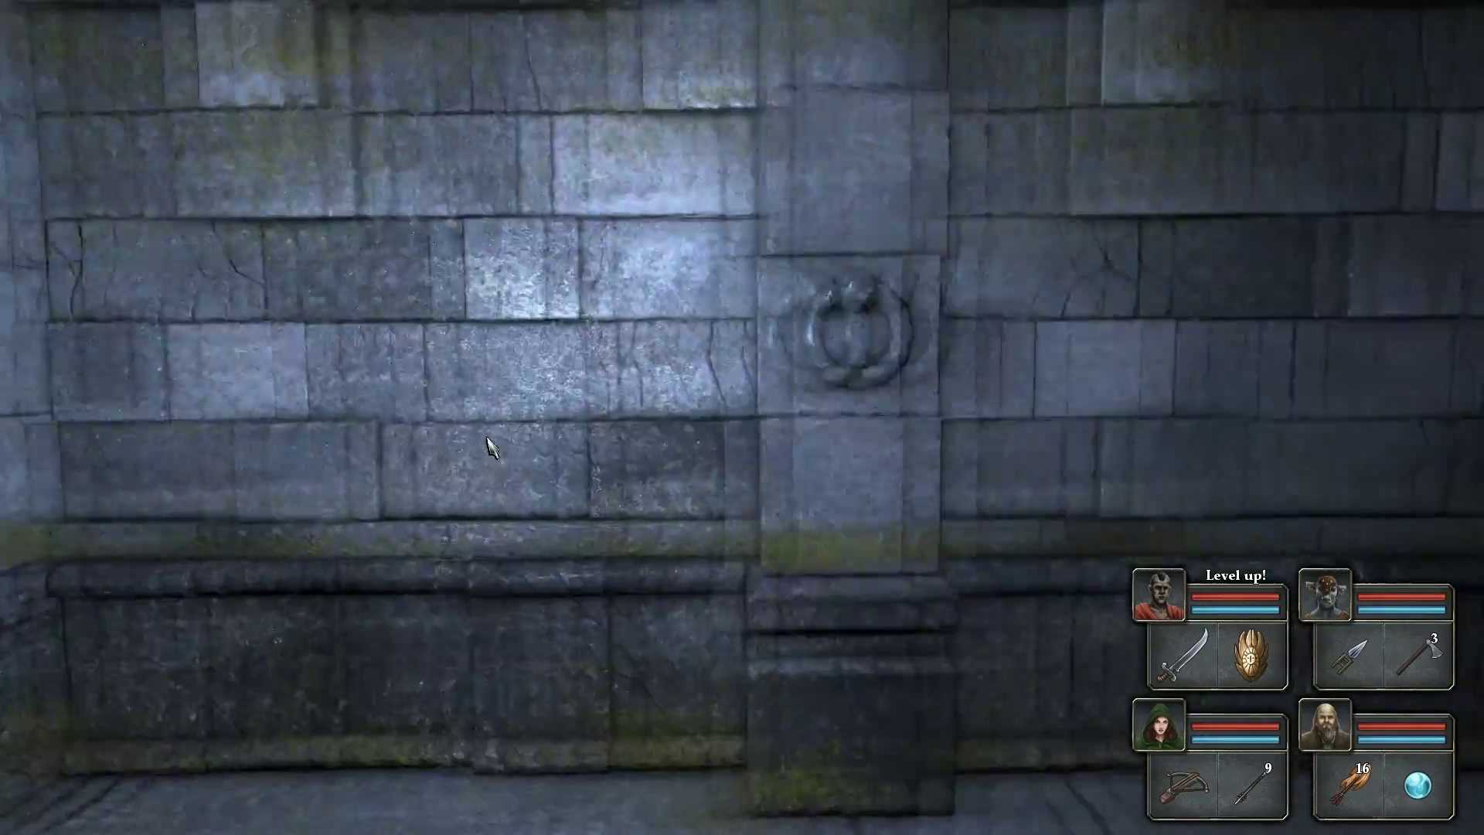
{"action": "key", "text": "q"}
{"action": "key", "text": "s"}
{"action": "key", "text": "w"}
{"action": "key", "text": "w"}
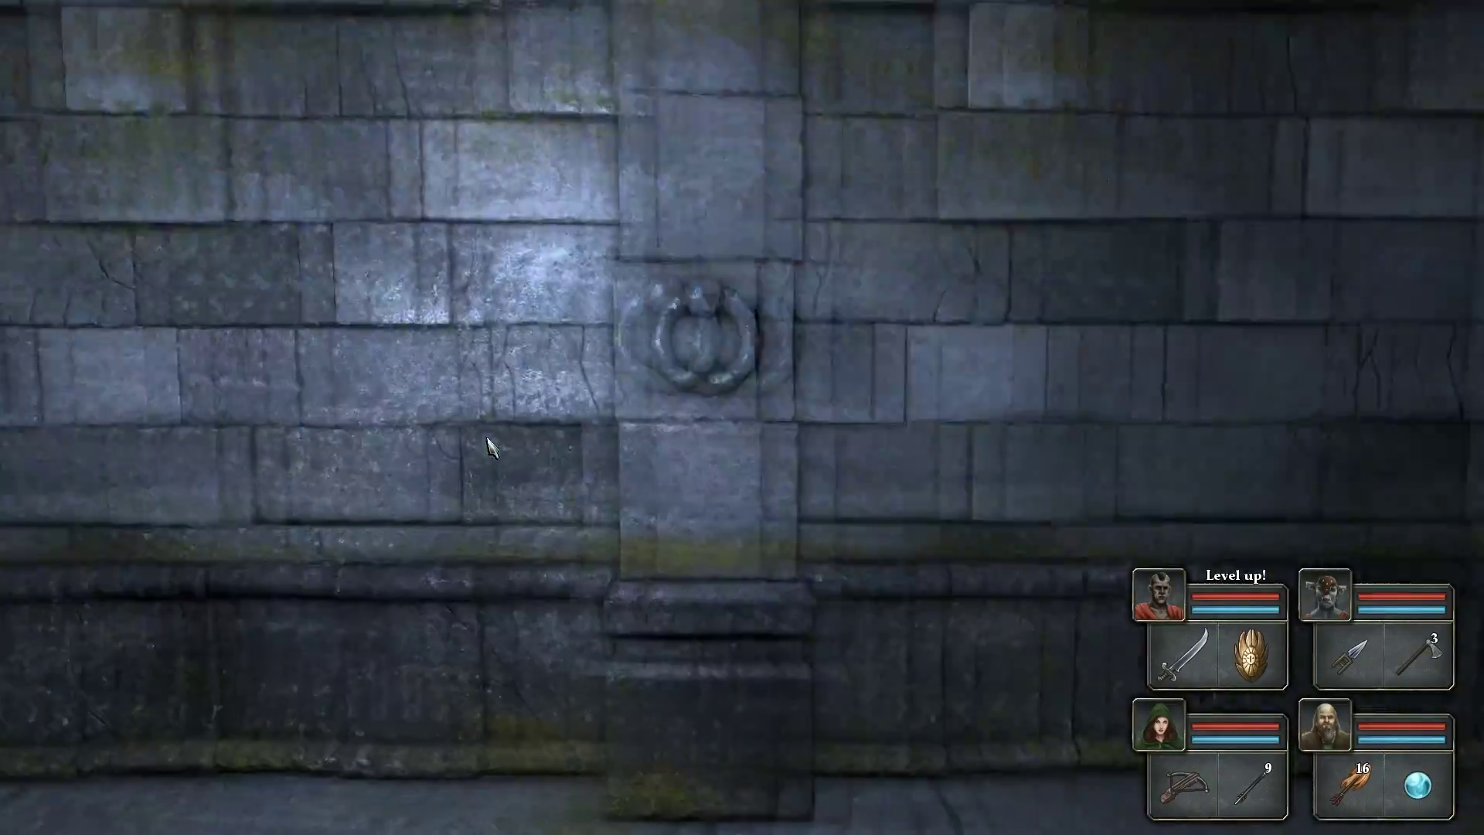
{"action": "key", "text": "d"}
- Hand the lightning bomb to a party member and turn back to the passage
{"action": "key", "text": "a"}
{"action": "key", "text": "a"}
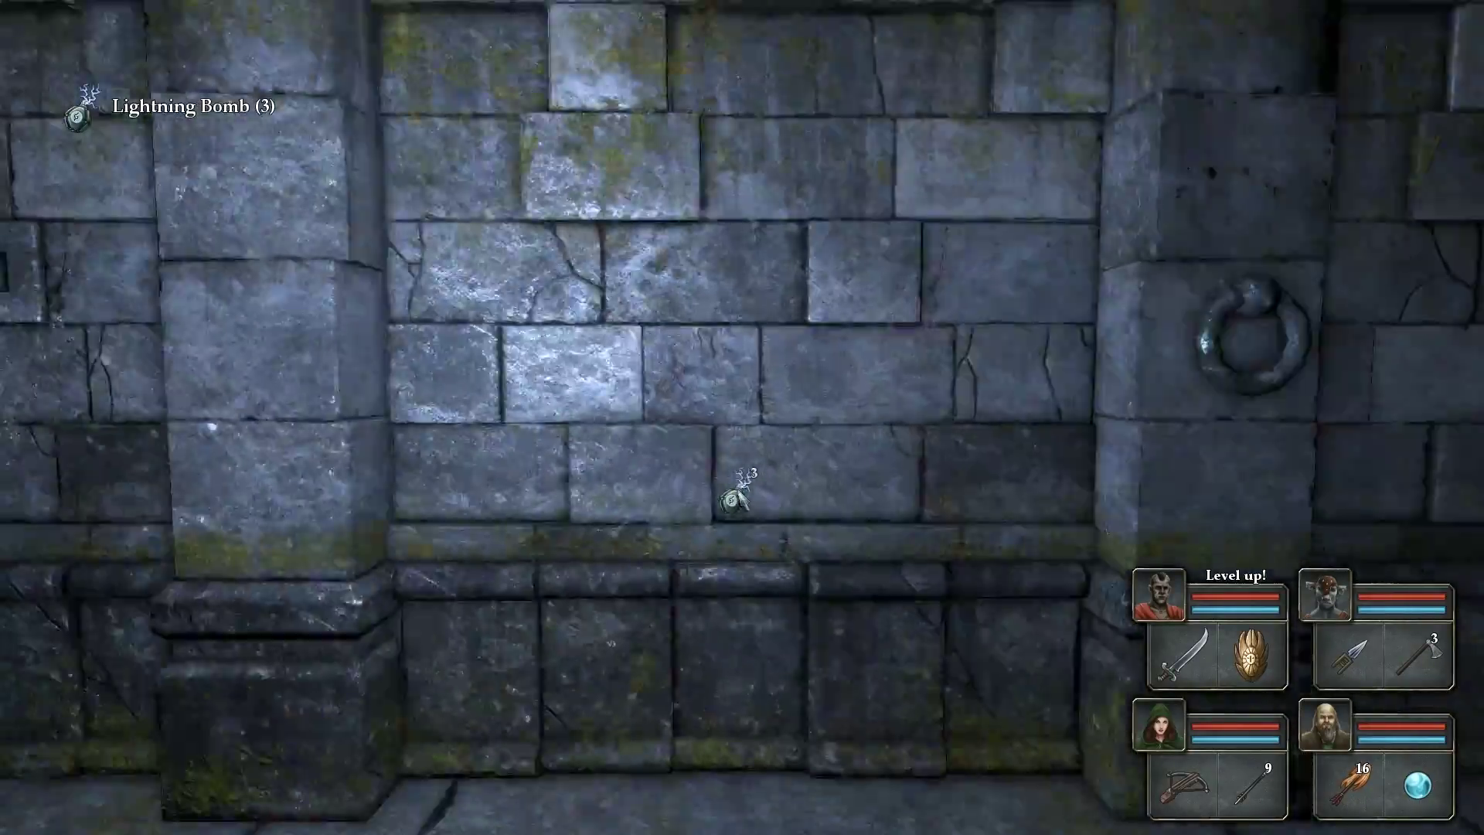
{"action": "key", "text": "q"}
{"action": "left_click", "coordinate": [1354, 614]}
{"action": "key", "text": "q"}
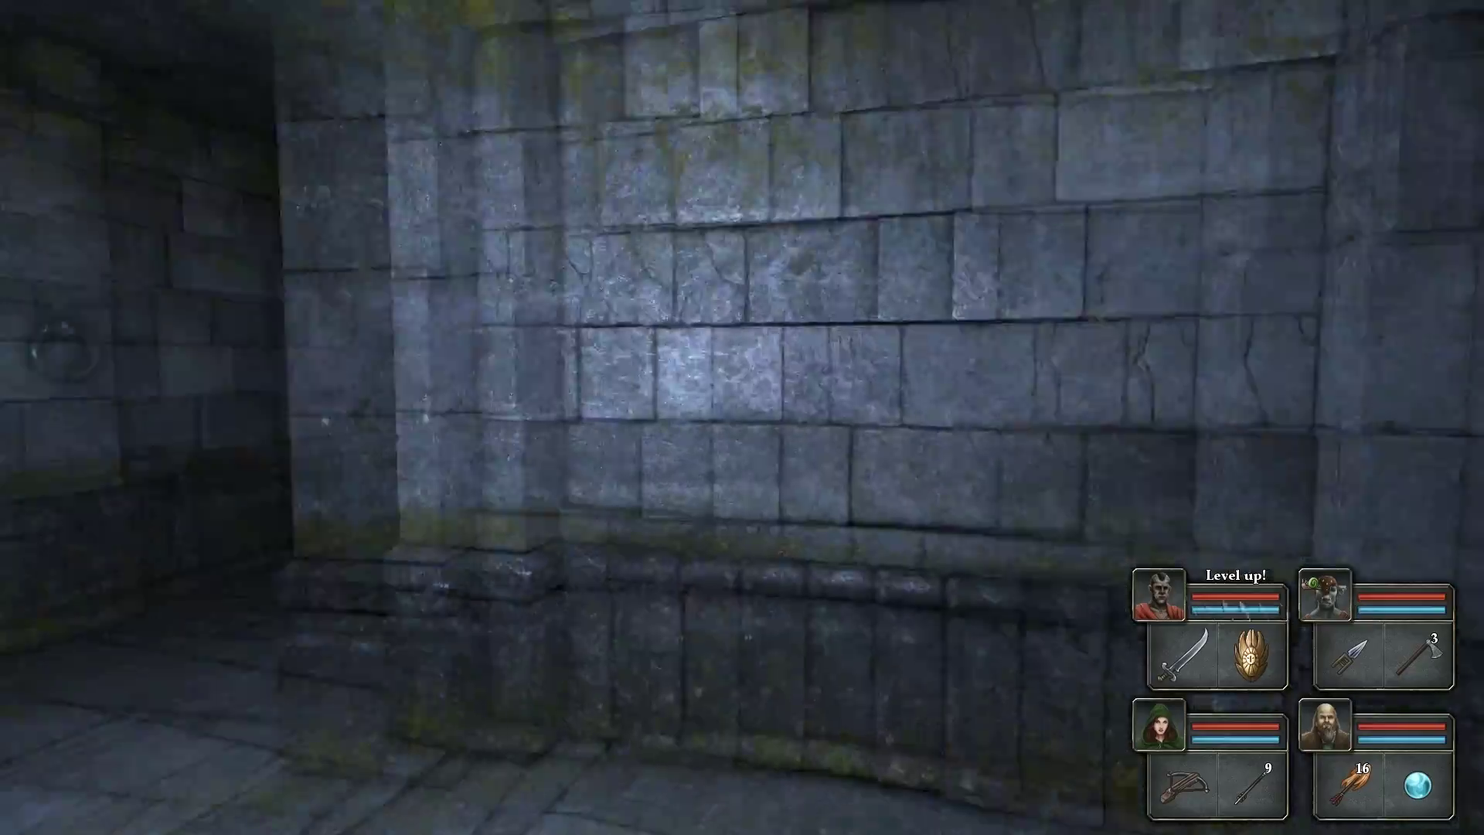
{"action": "key", "text": "e"}
- Head down the long corridor into the larger dark room, facing the keyhole-plate wall
{"action": "key", "text": "q"}
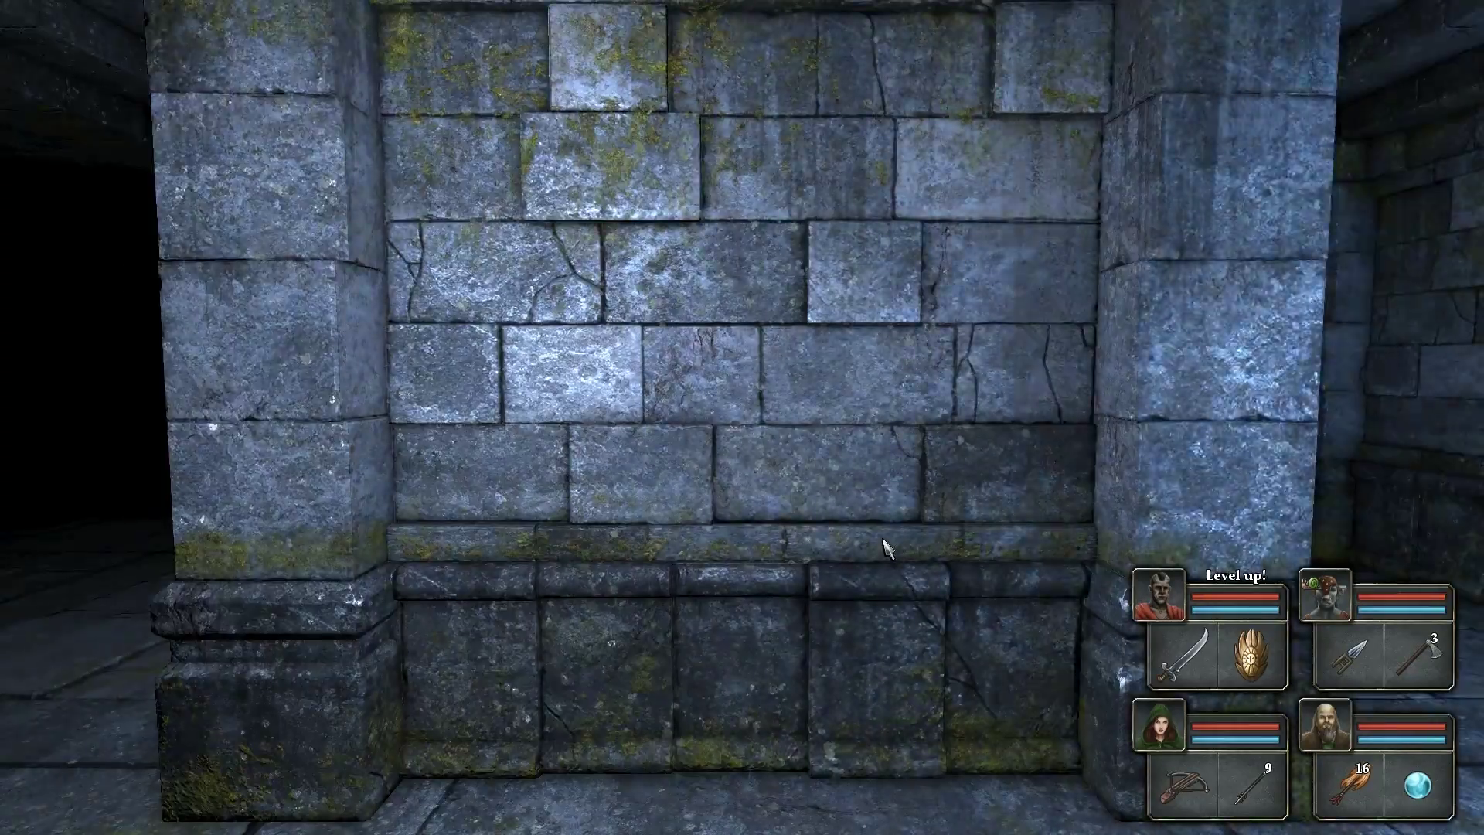
{"action": "key", "text": "q"}
{"action": "key", "text": "e"}
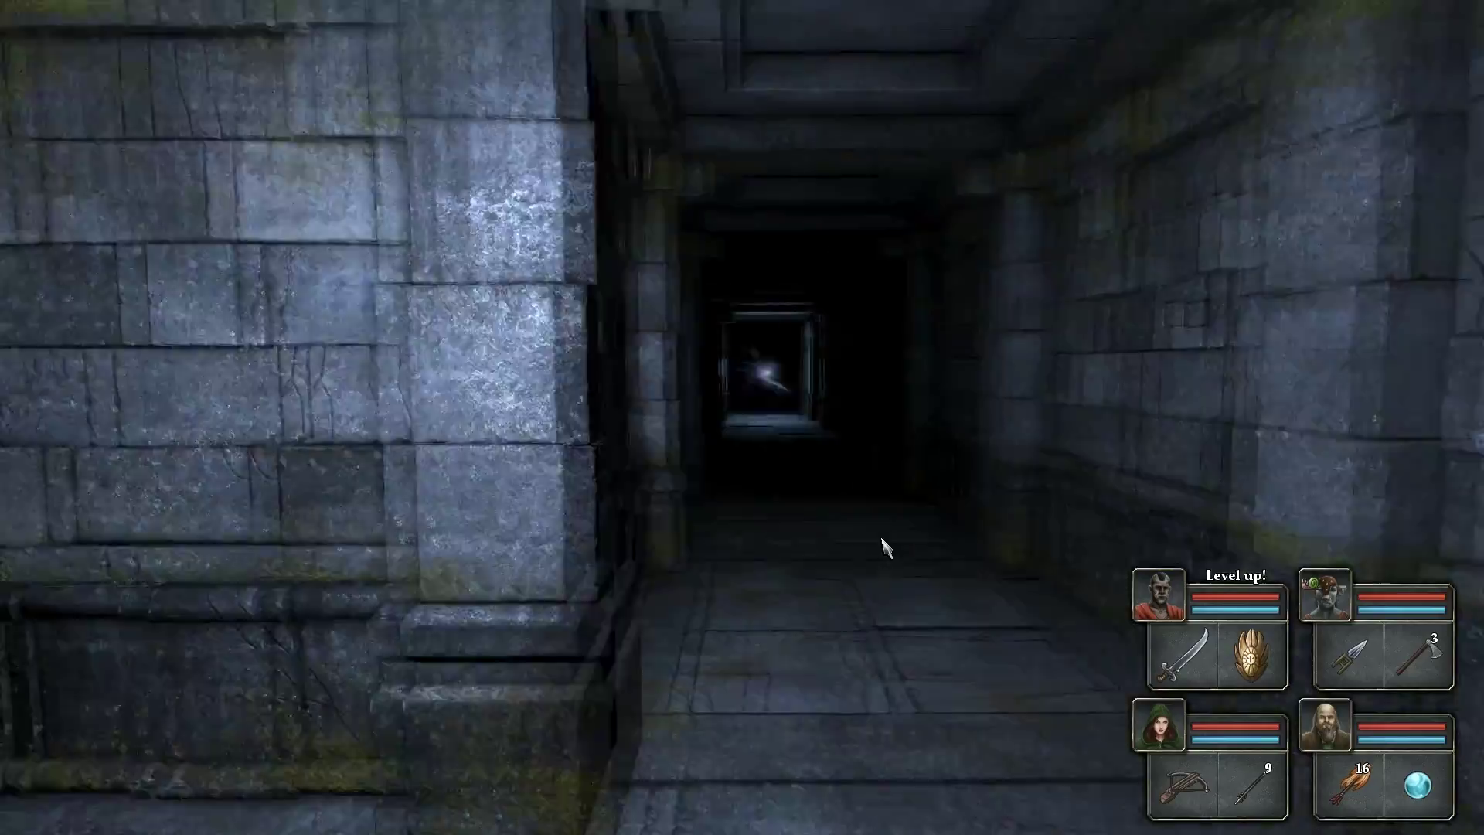
{"action": "key", "text": "e"}
{"action": "key", "text": "w"}
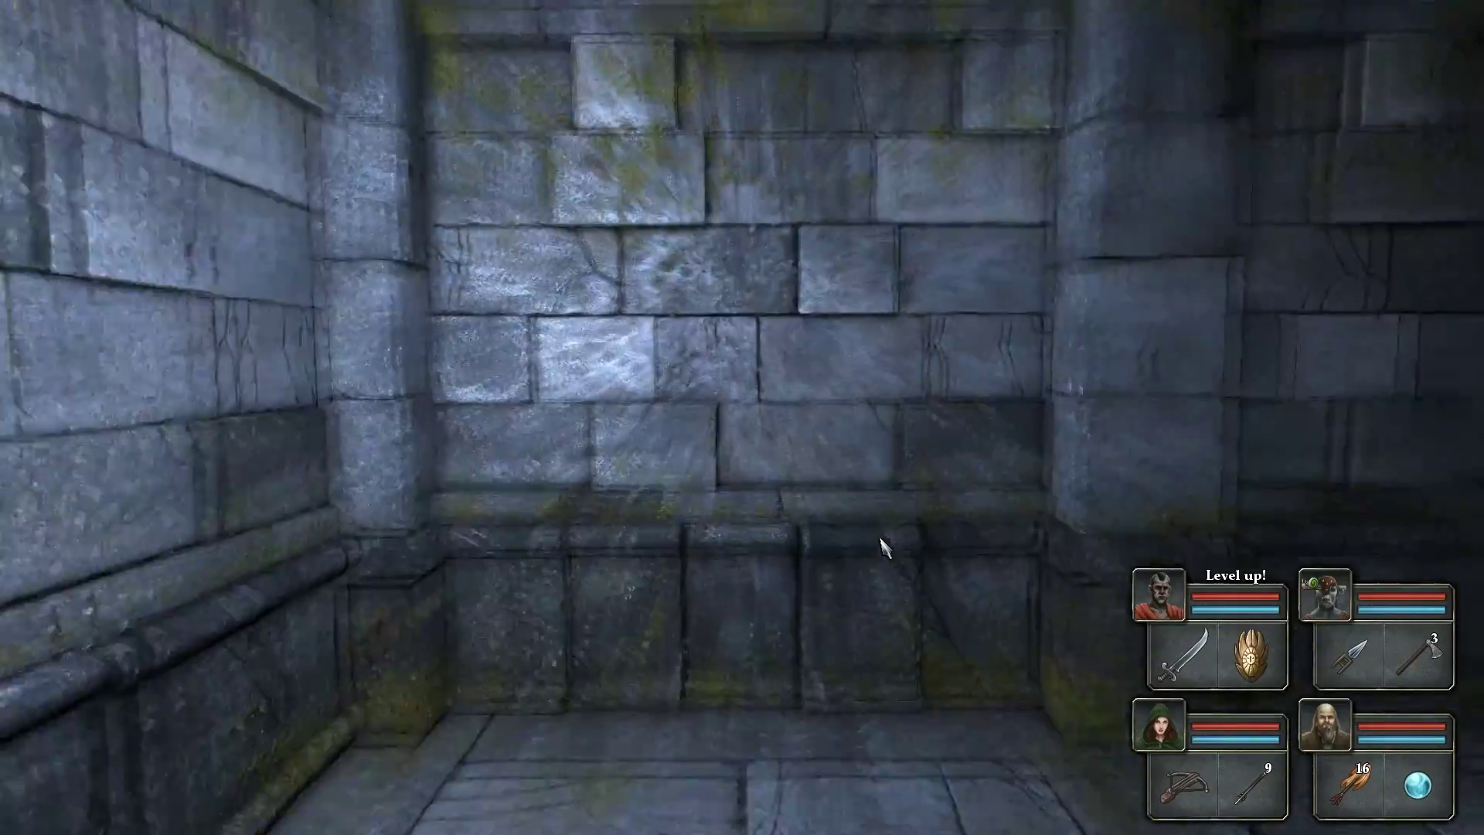
{"action": "key", "text": "q"}
{"action": "key", "text": "w"}
{"action": "key", "text": "w"}
{"action": "key", "text": "w"}
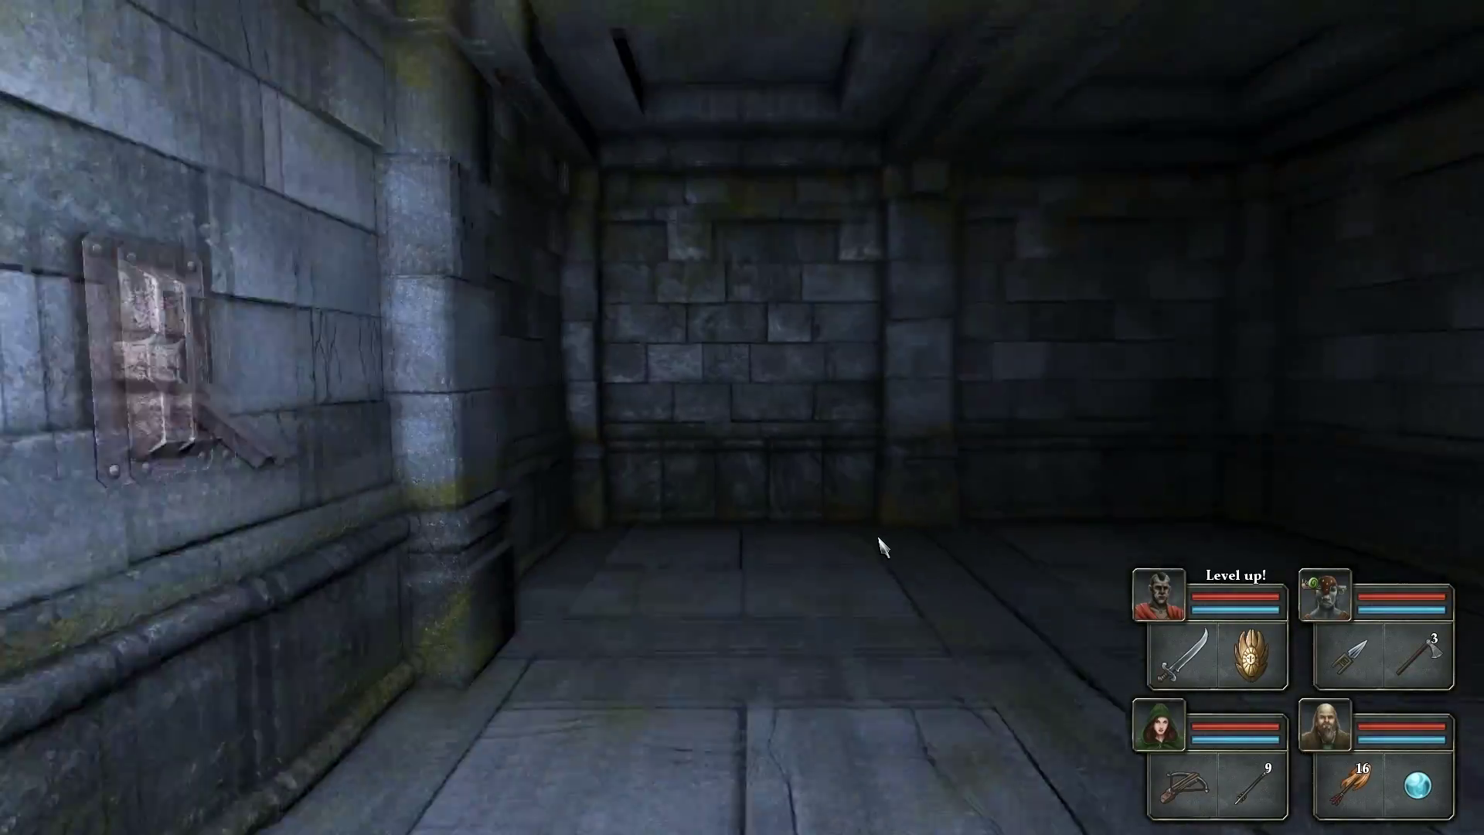
{"action": "key", "text": "w"}
{"action": "key", "text": "q"}
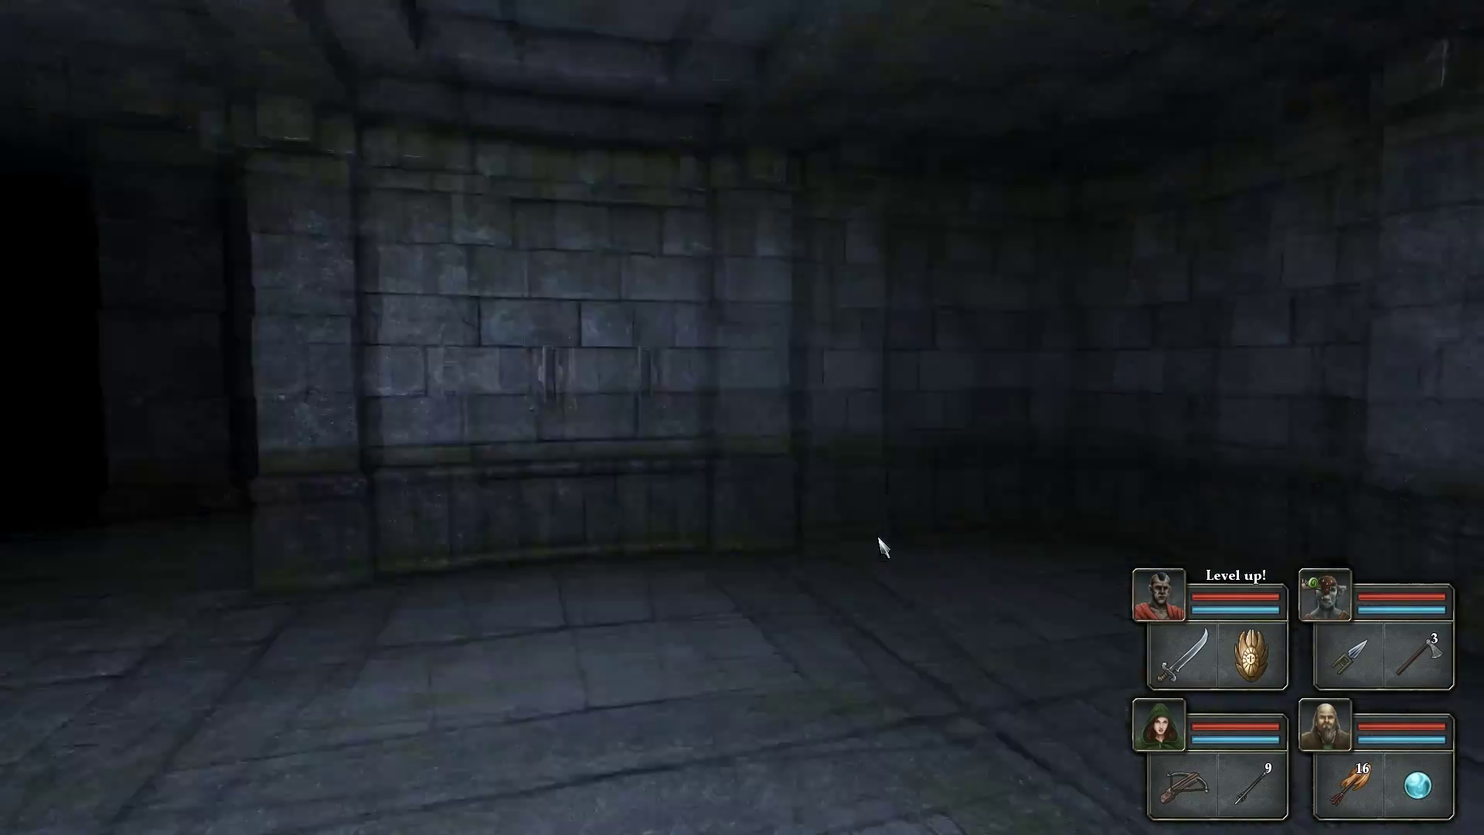
{"action": "key", "text": "w"}
{"action": "key", "text": "w"}
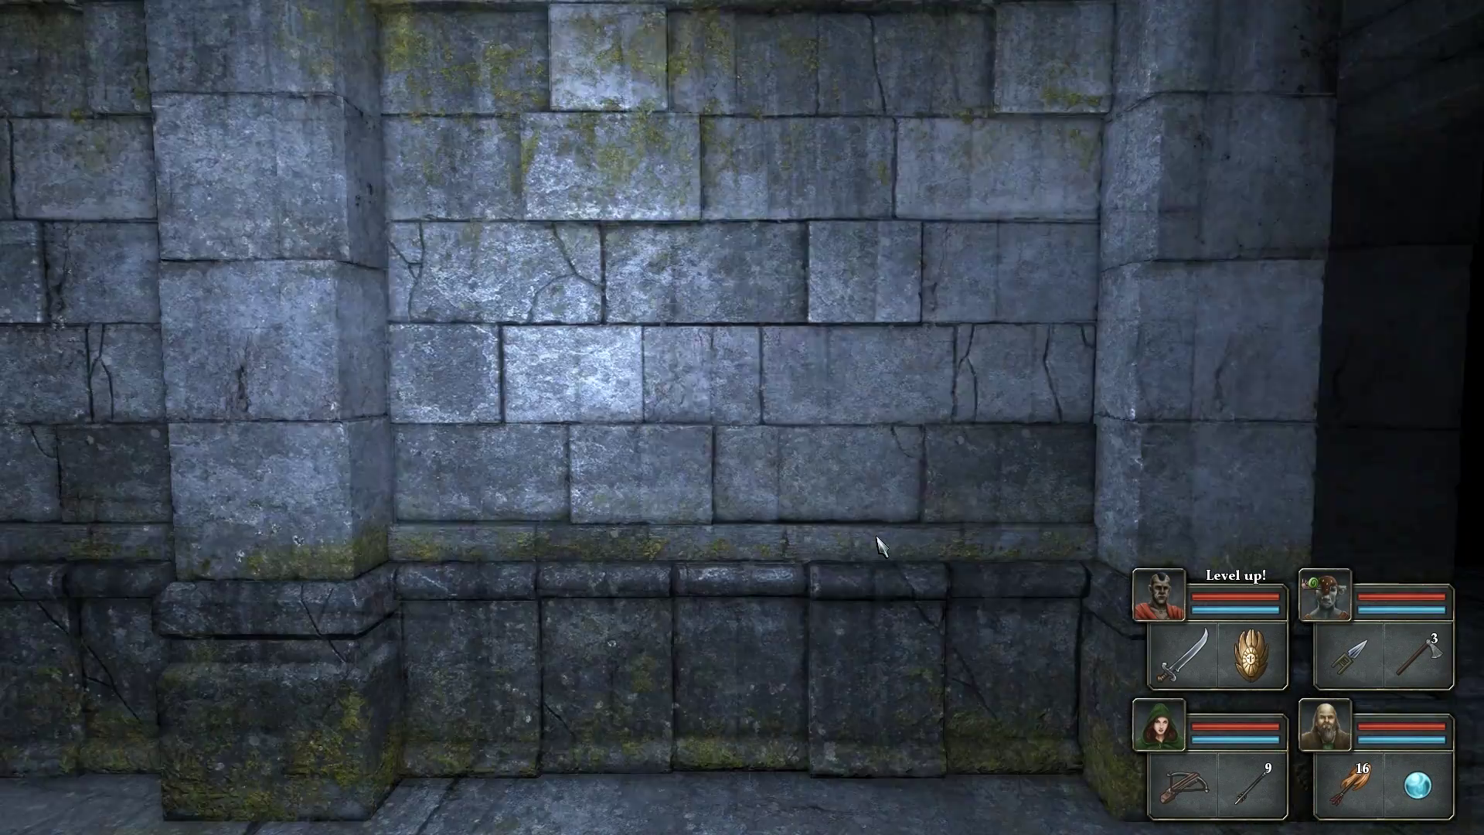
- Back out to the dark corridor and follow it toward the dark doorway
{"action": "key", "text": "q"}
{"action": "key", "text": "s"}
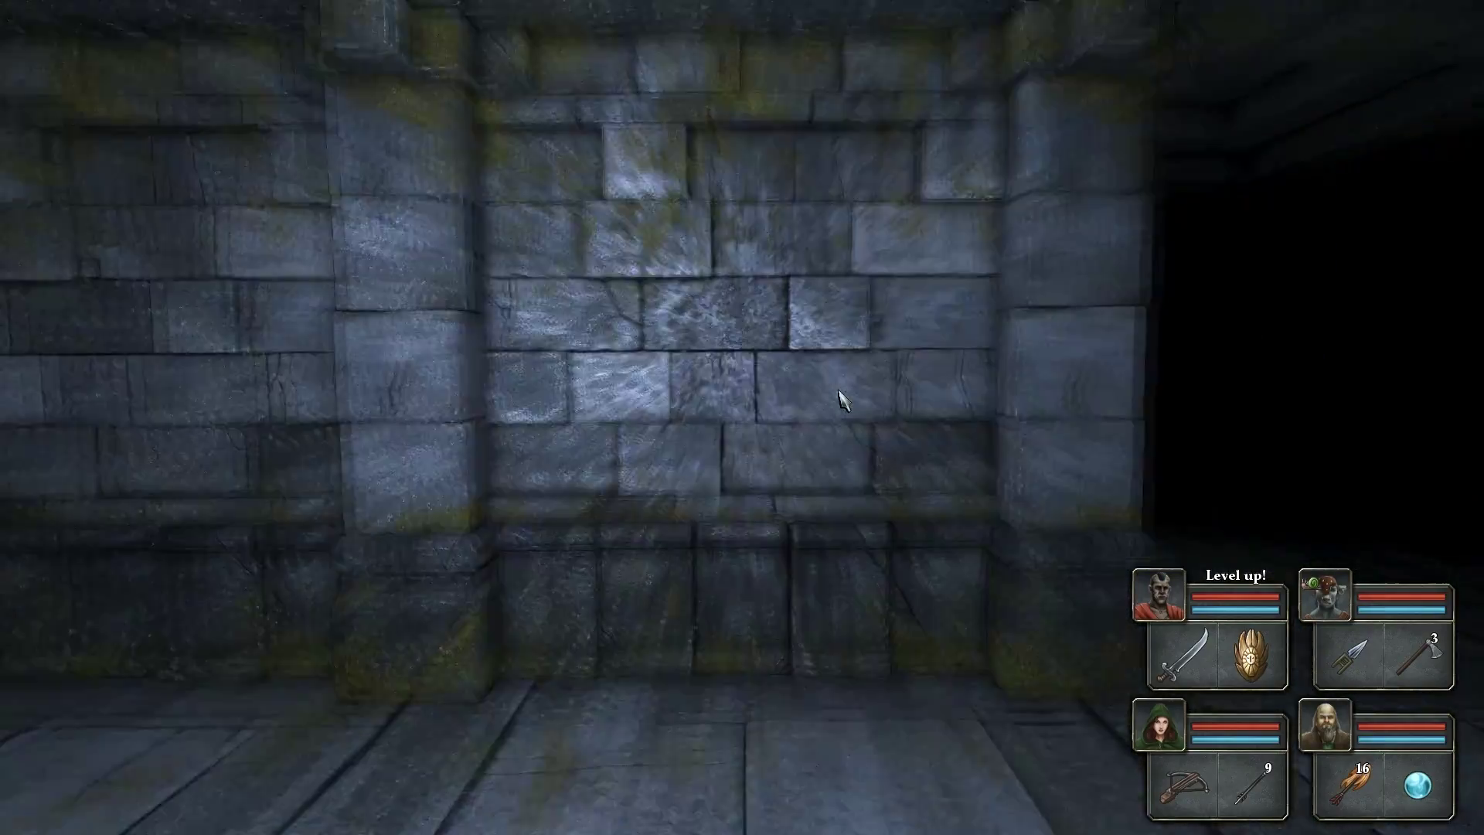
{"action": "key", "text": "w"}
{"action": "key", "text": "w"}
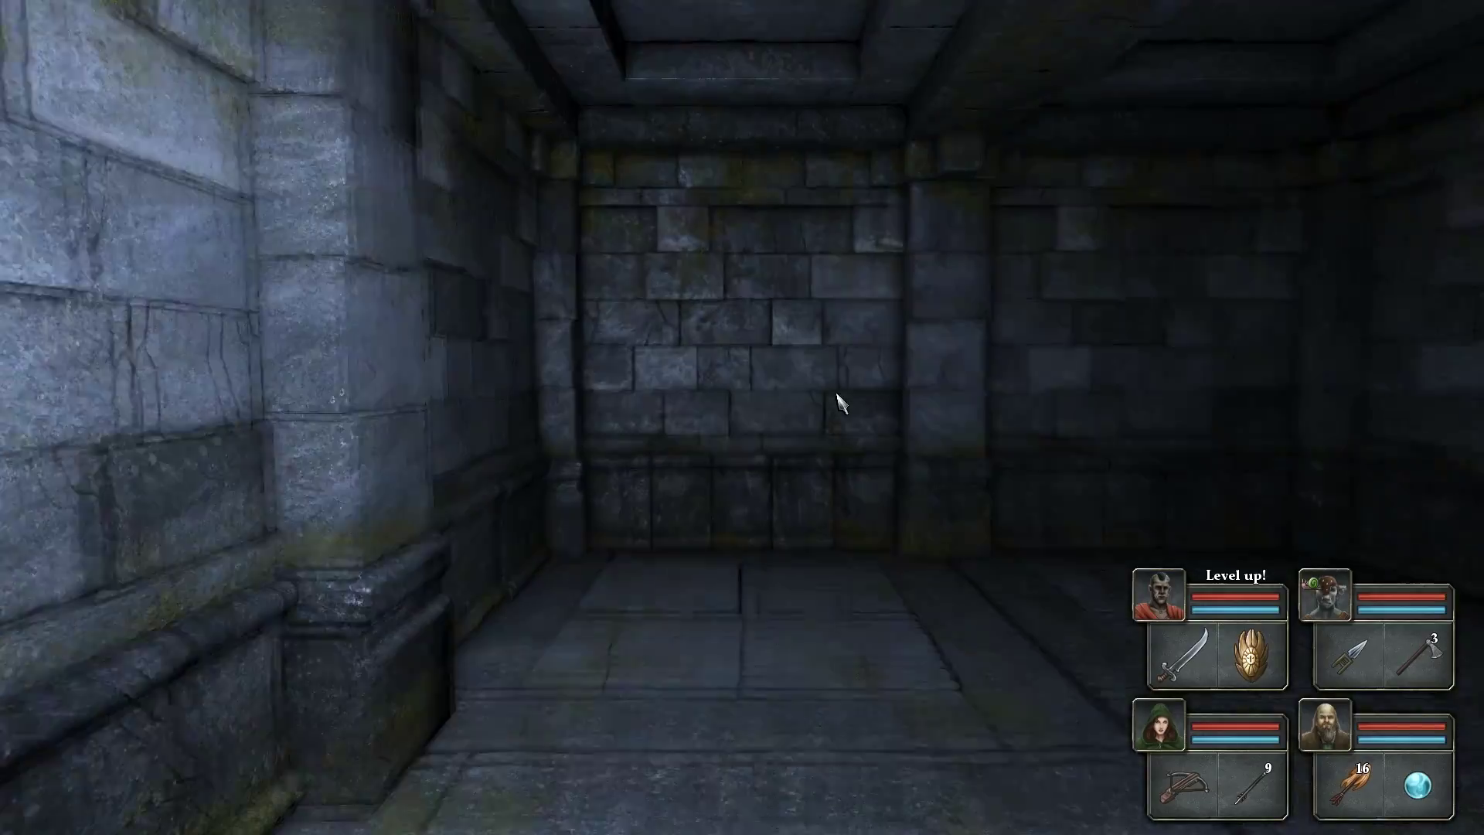
{"action": "key", "text": "e"}
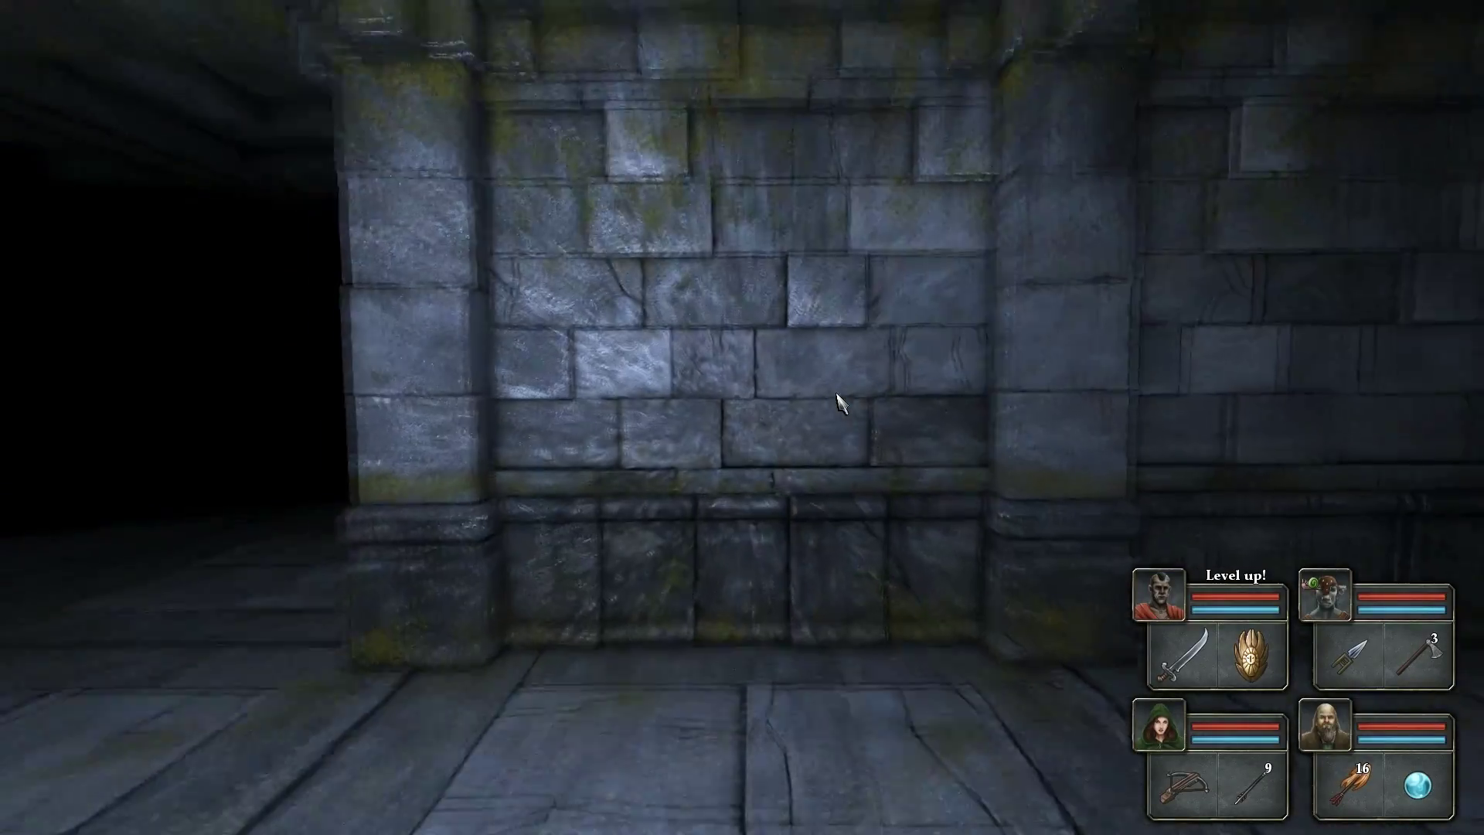
{"action": "key", "text": "e"}
{"action": "key", "text": "e"}
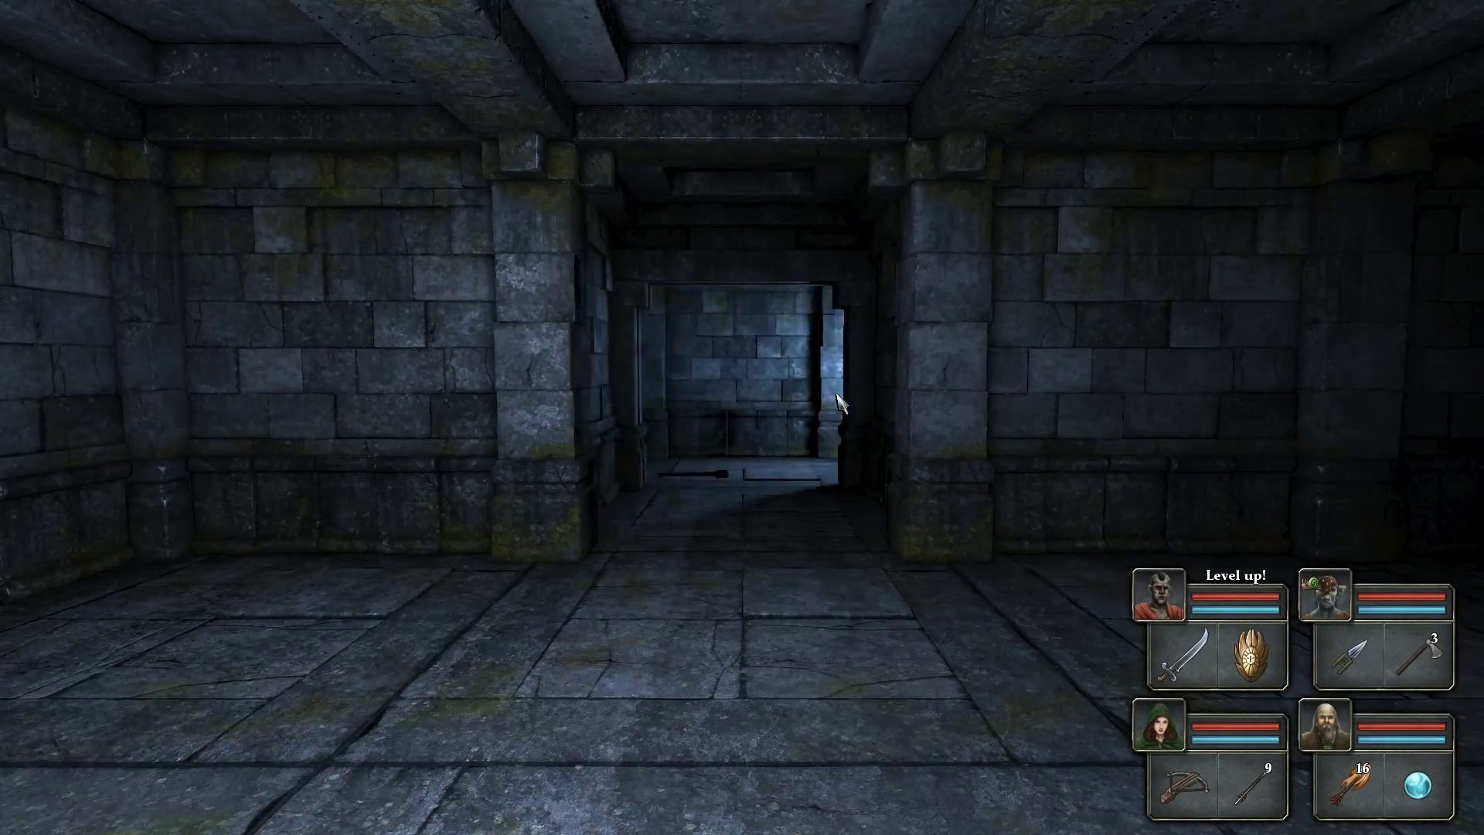
{"action": "key", "text": "w"}
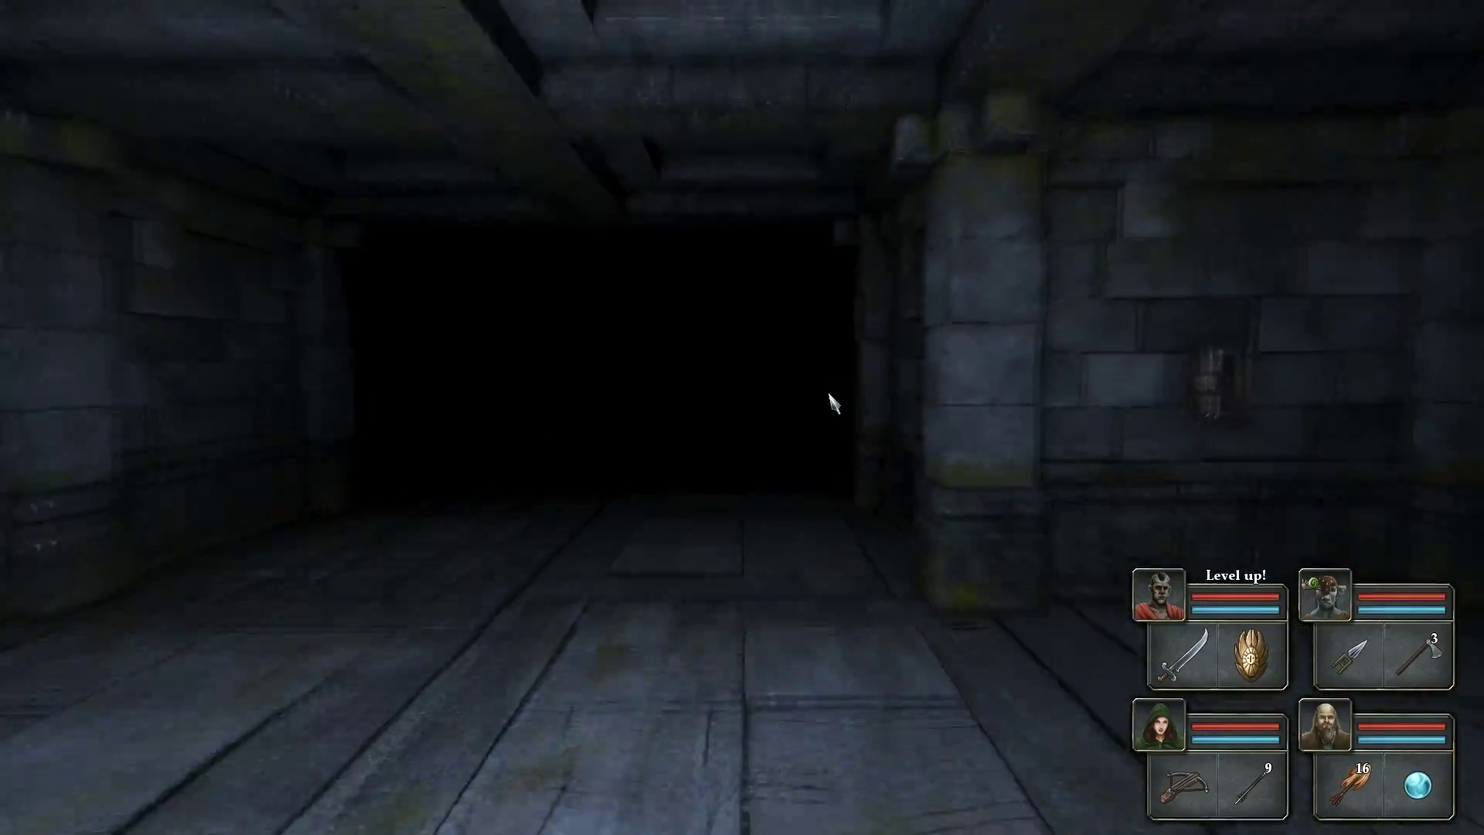
{"action": "key", "text": "e"}
{"action": "key", "text": "w"}
{"action": "key", "text": "e"}
{"action": "key", "text": "e"}
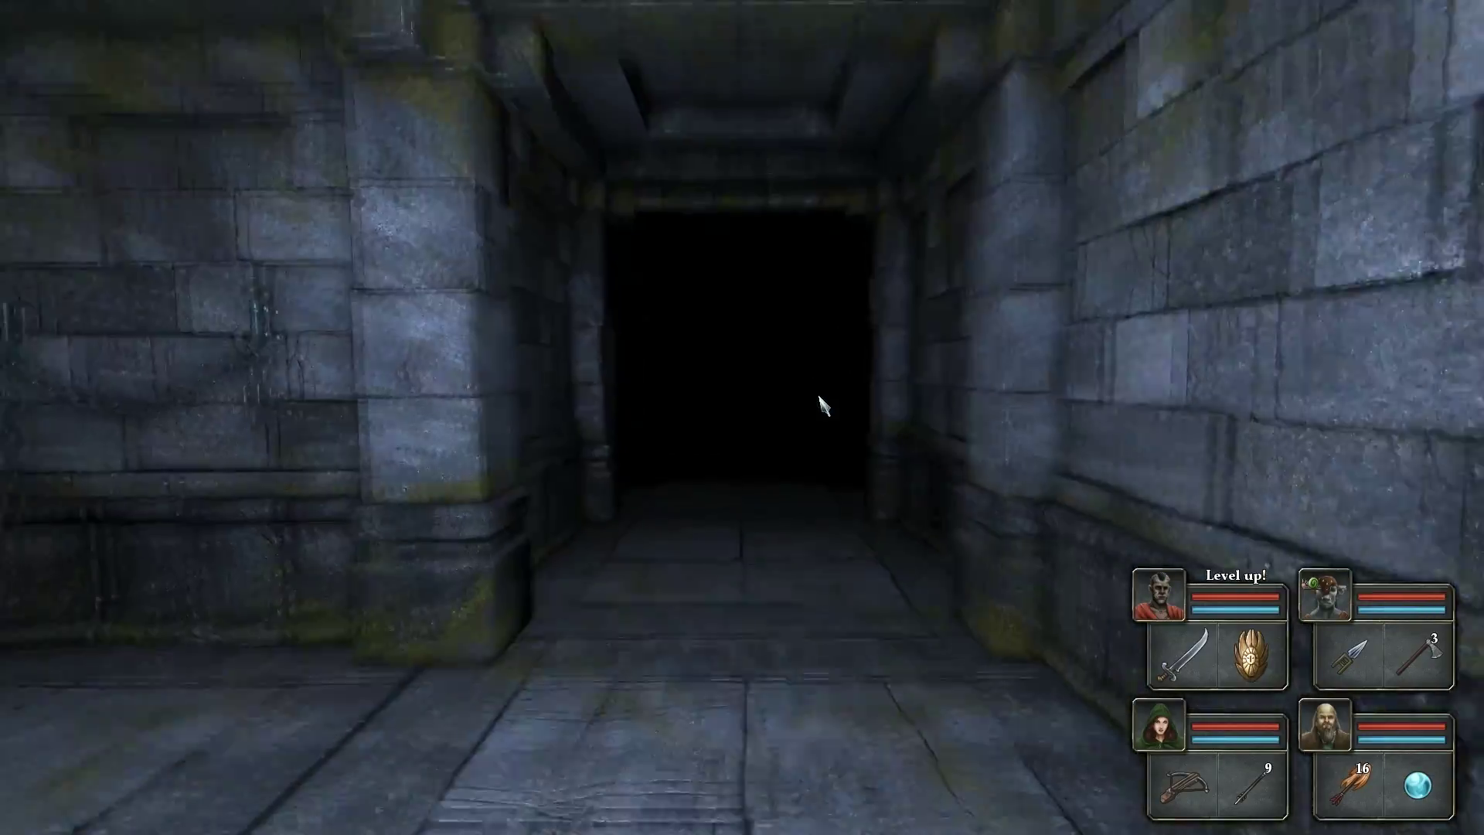
- Enter the room, reposition, and advance down the corridor to the stone wall
{"action": "key", "text": "w"}
{"action": "key", "text": "w"}
{"action": "key", "text": "e"}
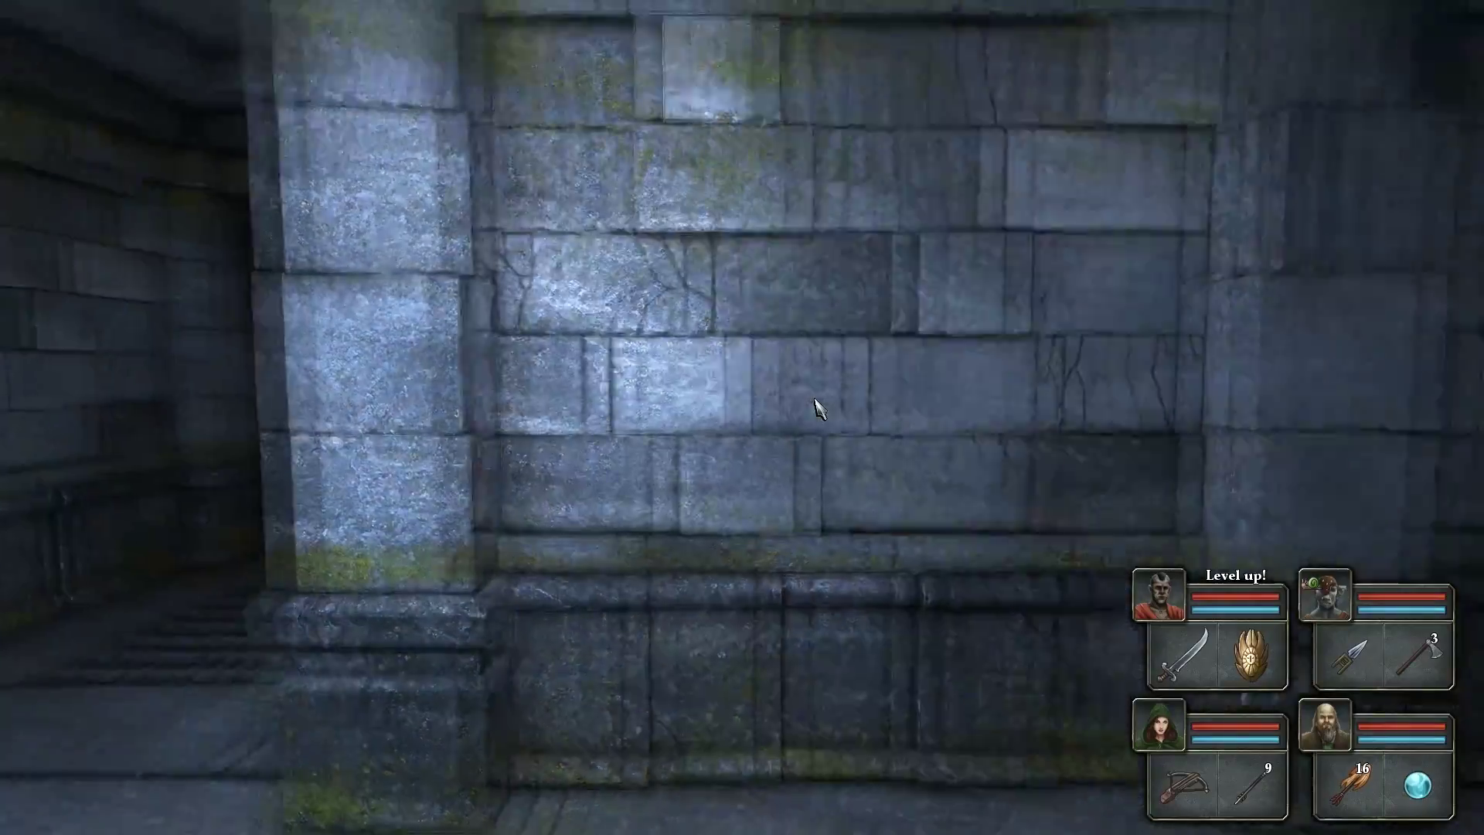
{"action": "key", "text": "q"}
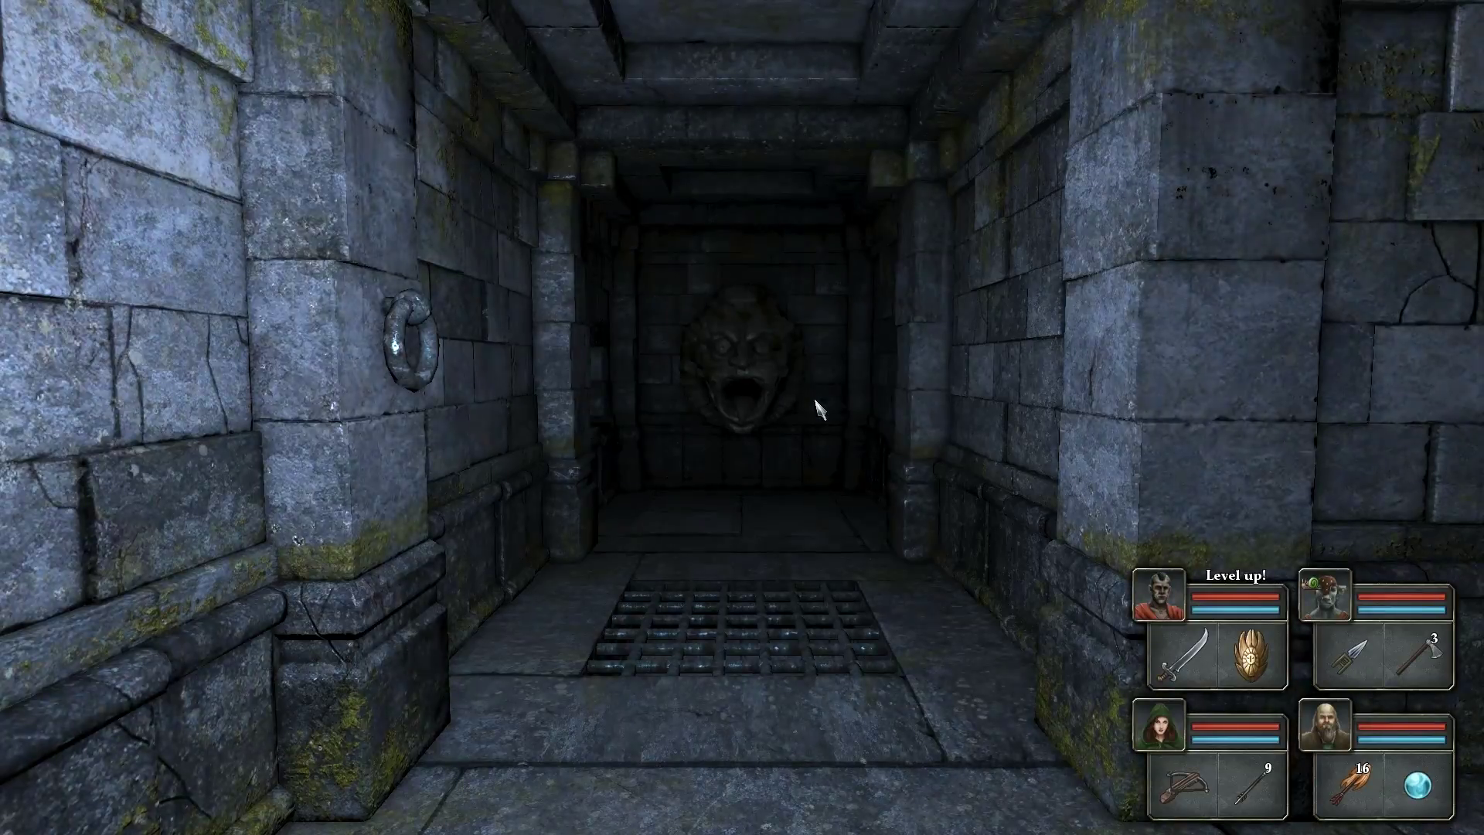
{"action": "key", "text": "w"}
{"action": "key", "text": "e"}
{"action": "key", "text": "q"}
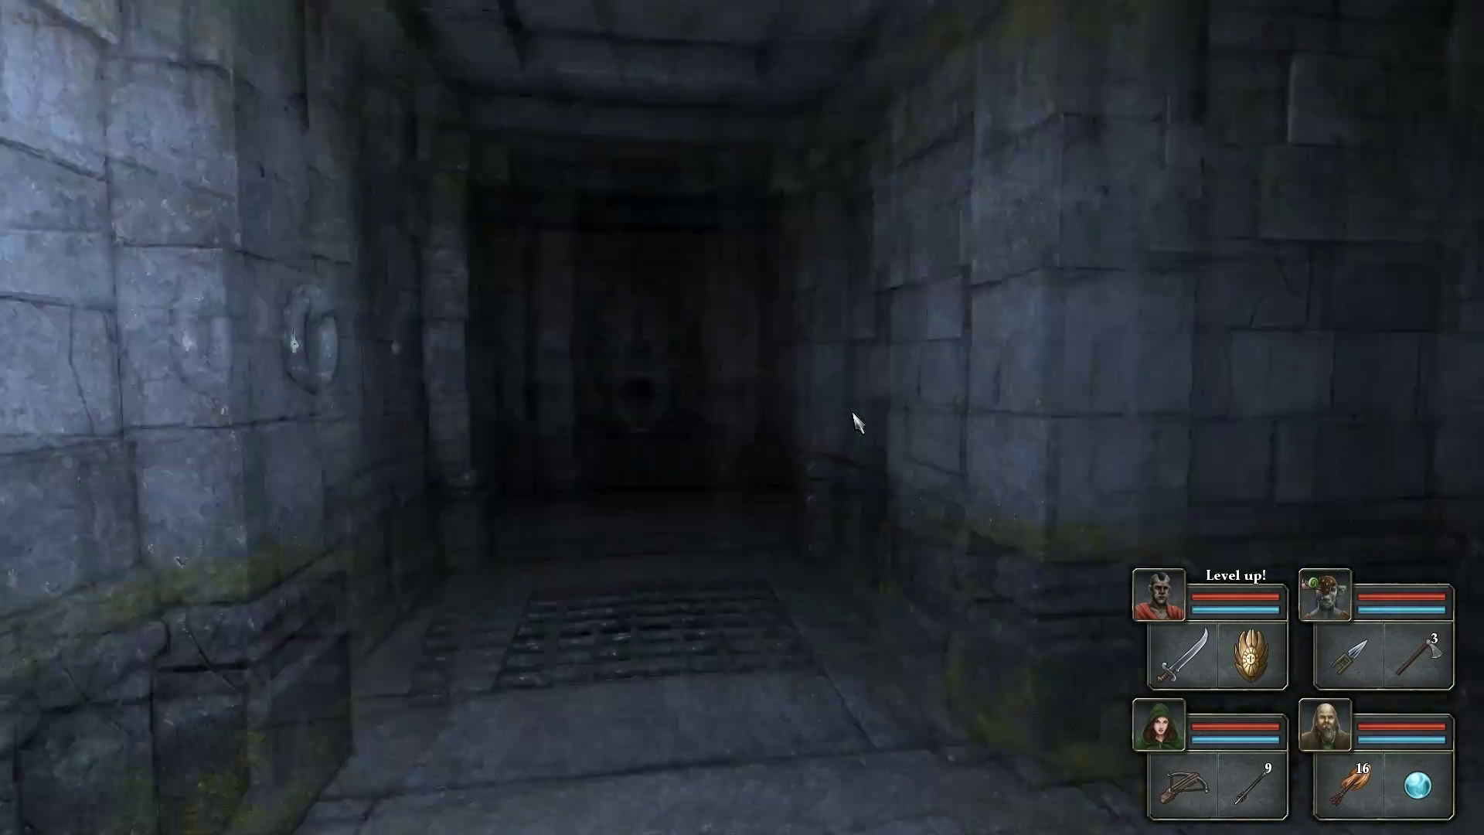
{"action": "key", "text": "q"}
{"action": "key", "text": "a"}
{"action": "key", "text": "d"}
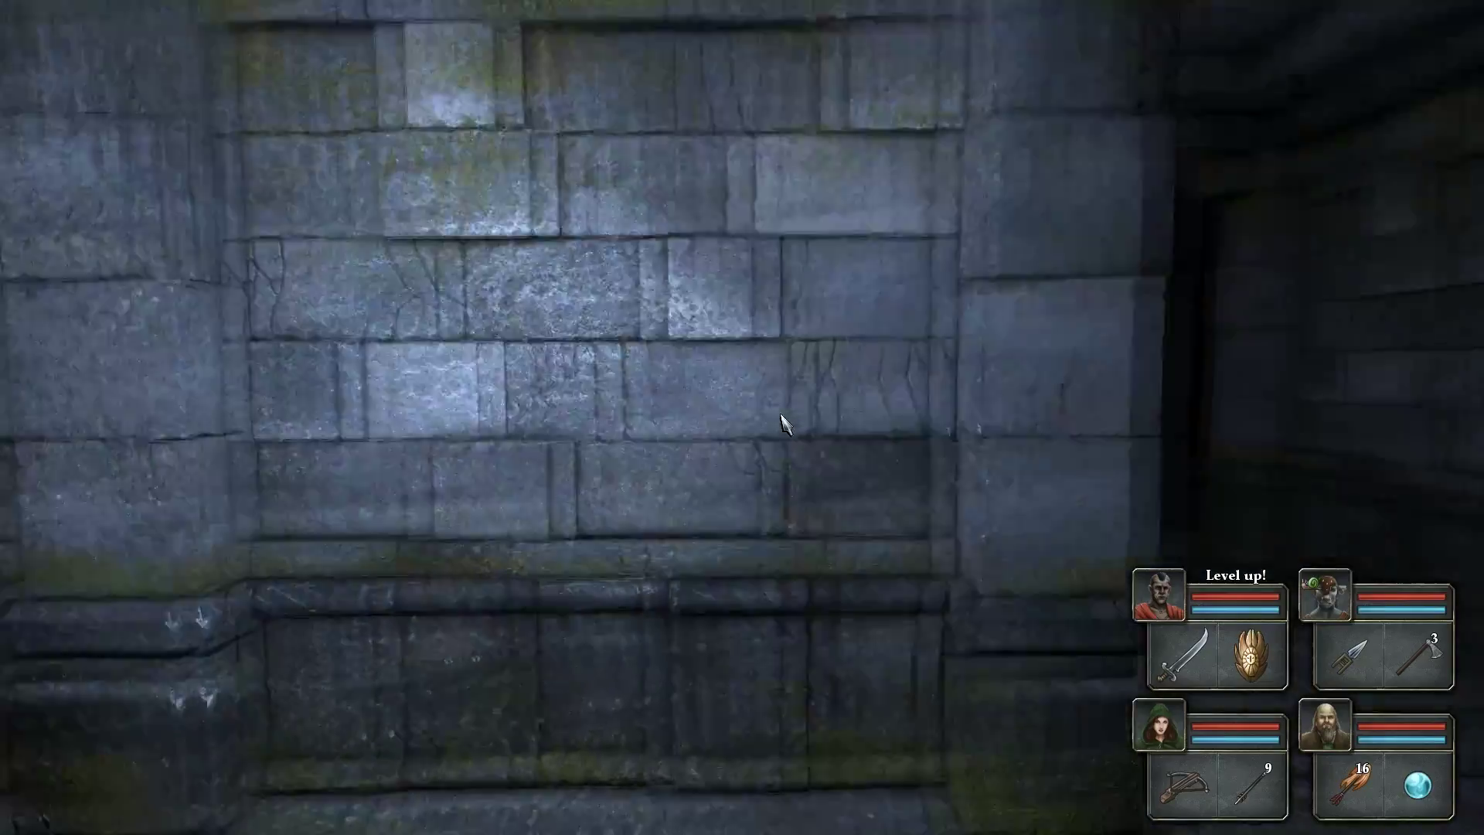
{"action": "key", "text": "e"}
{"action": "key", "text": "w"}
{"action": "key", "text": "e"}
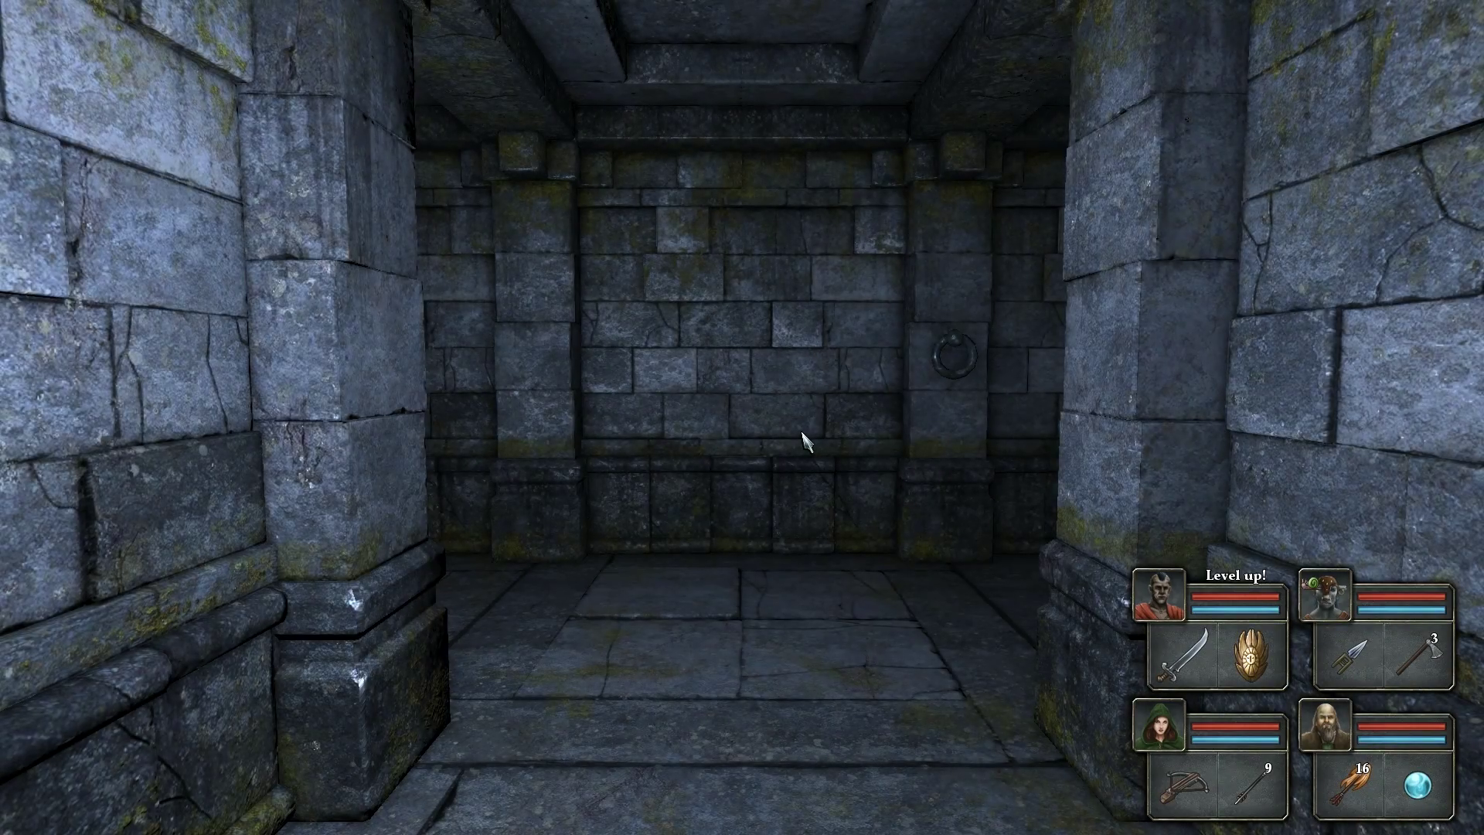
- View two champions' skills and inventories, close the sheet, and face the dark corridor
{"action": "left_click", "coordinate": [1159, 596]}
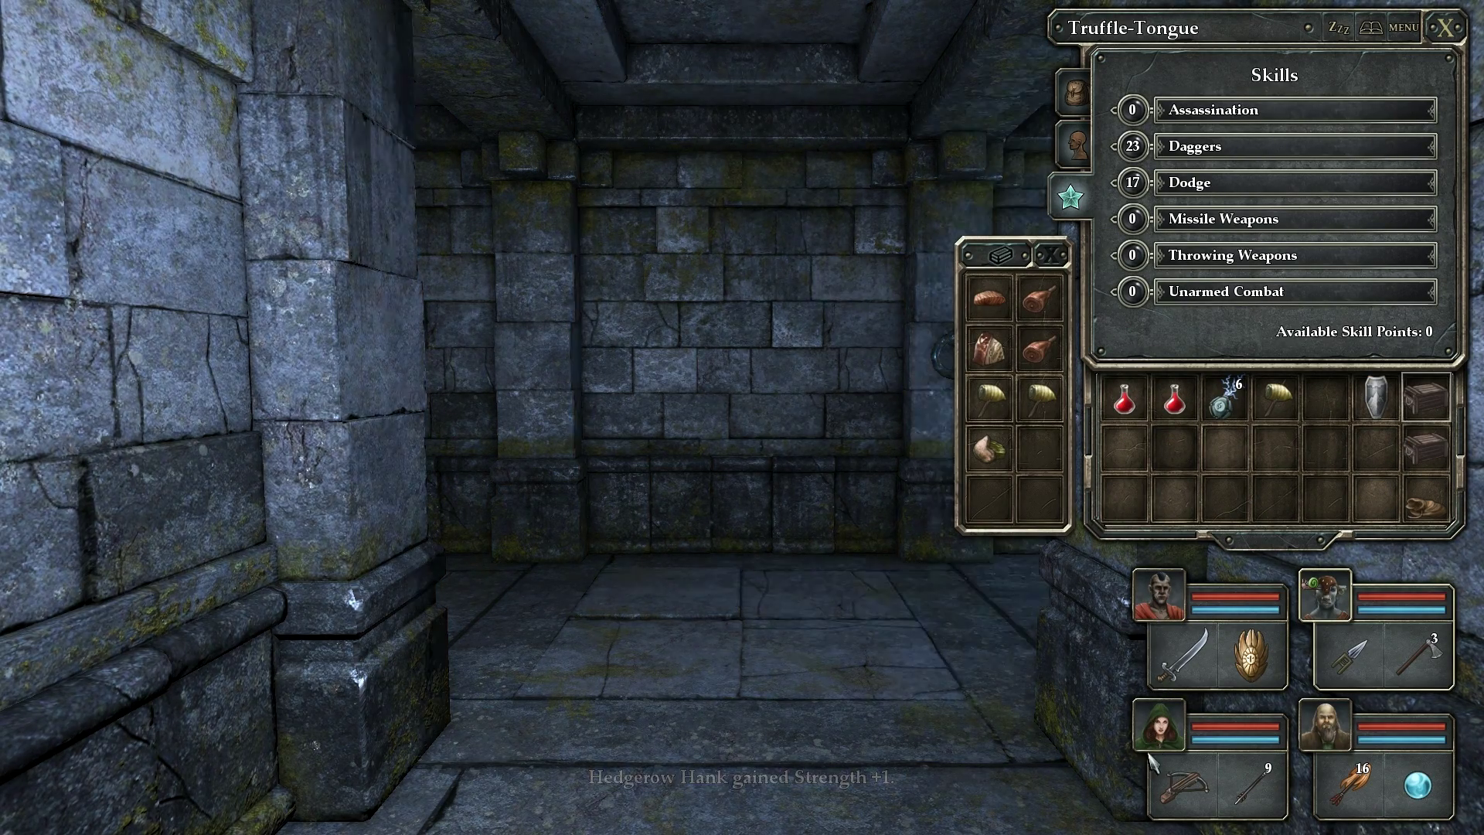
{"action": "left_click", "coordinate": [1157, 728]}
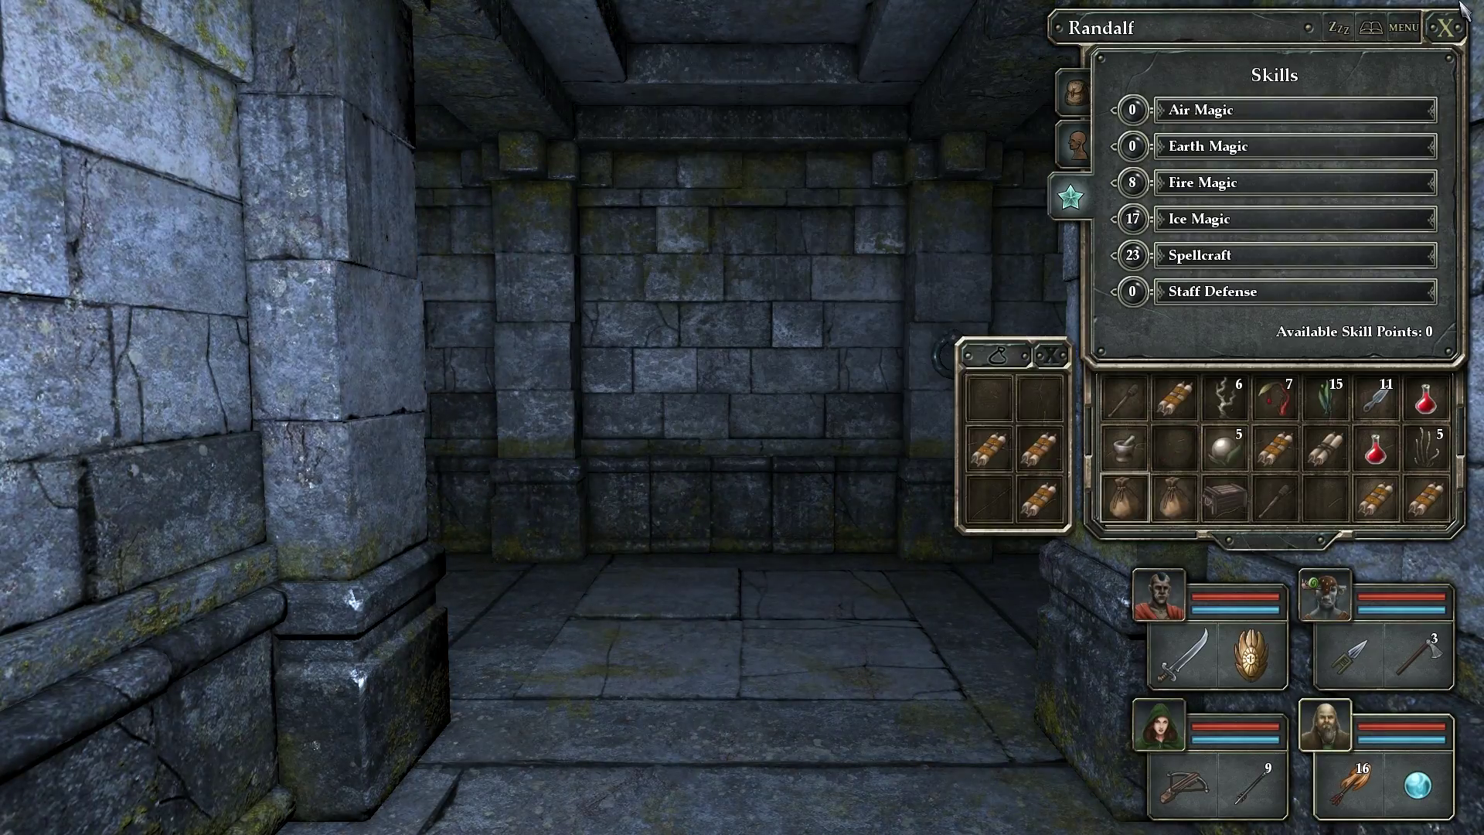
{"action": "left_click", "coordinate": [1449, 27]}
{"action": "key", "text": "e"}
- Walk down the corridor to the dead-end alcove with the ring wall
{"action": "key", "text": "e"}
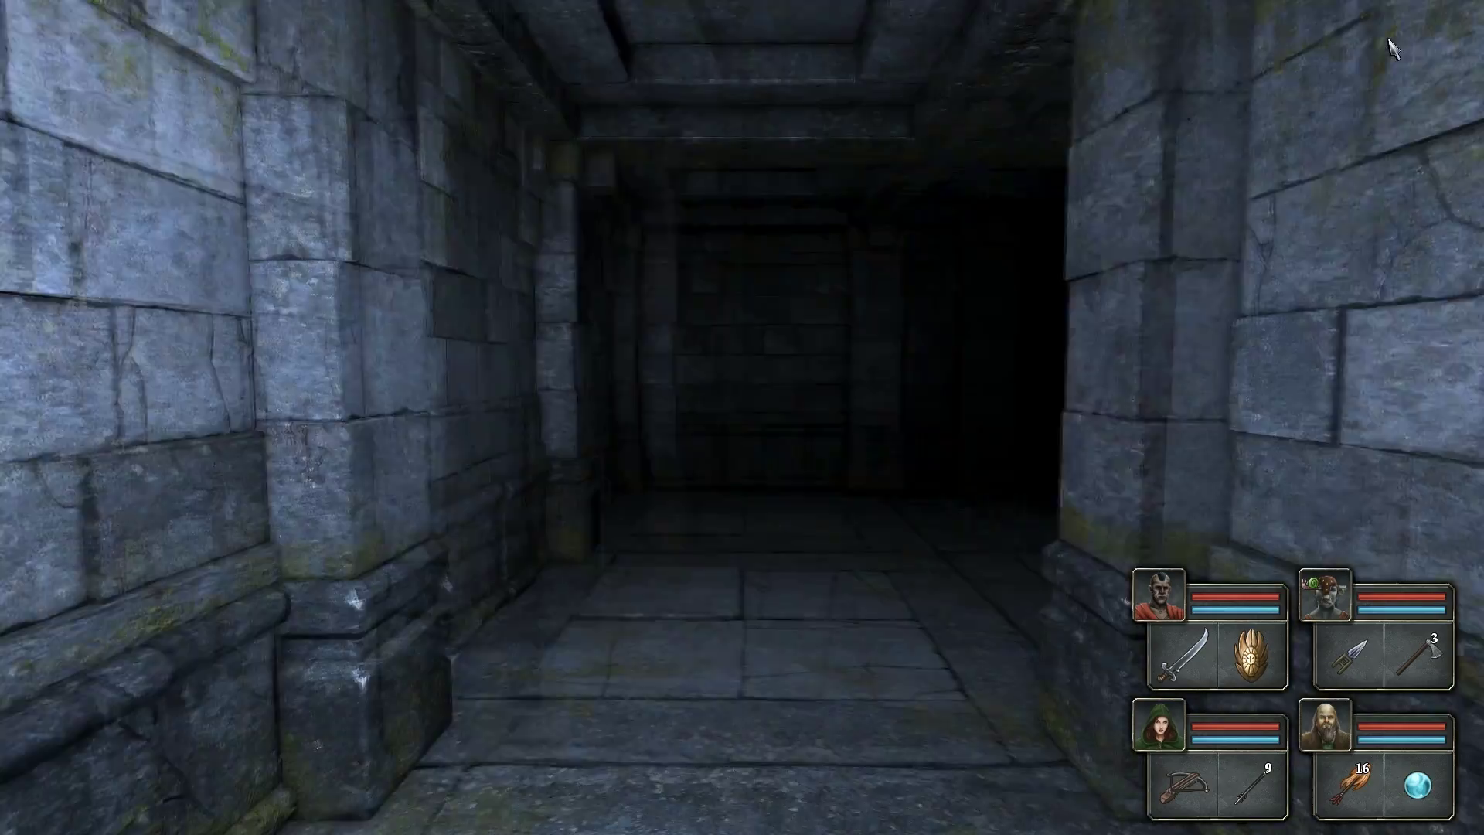
{"action": "key", "text": "w"}
{"action": "key", "text": "e"}
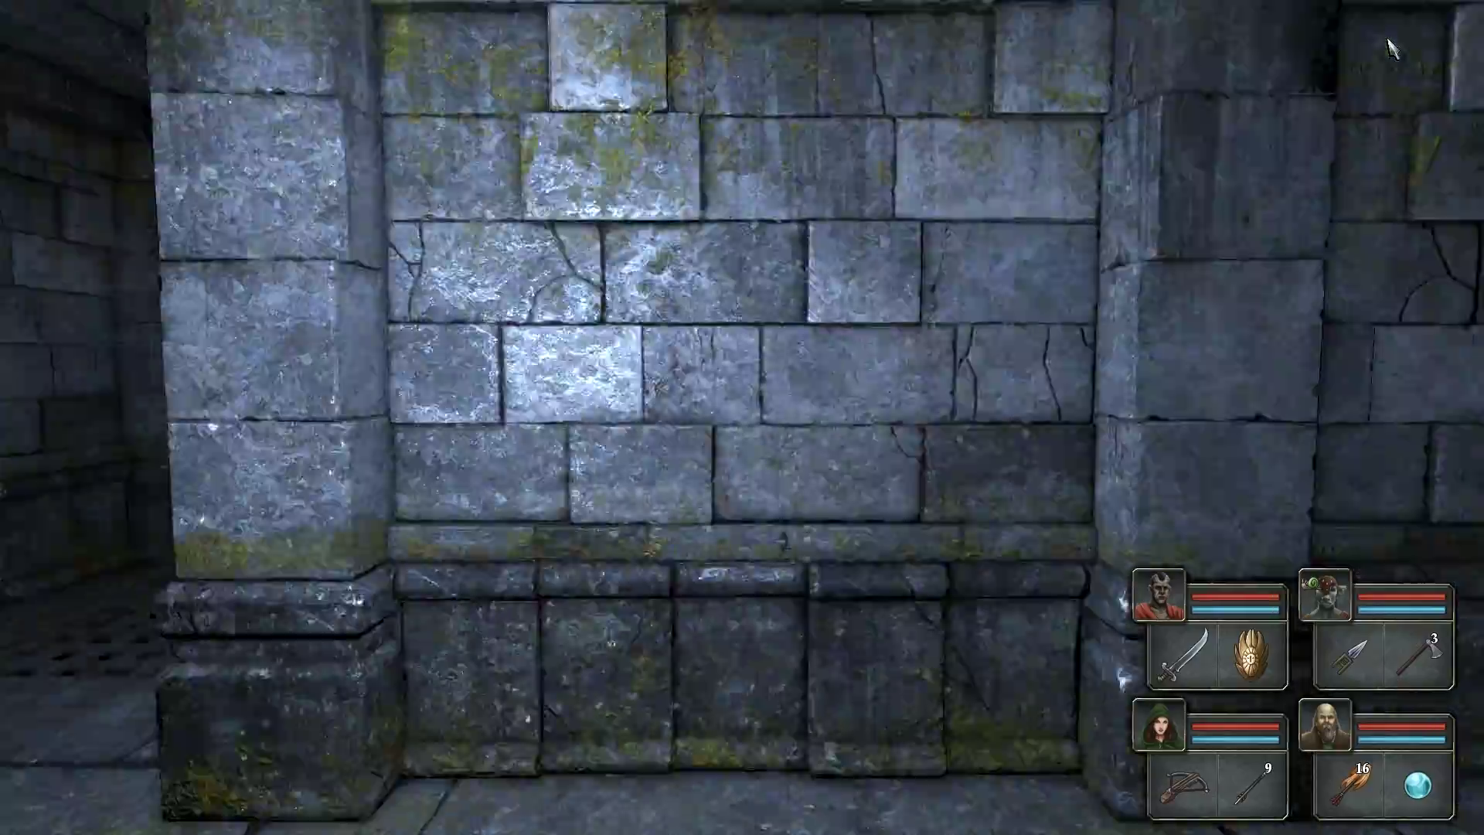
{"action": "key", "text": "e"}
{"action": "key", "text": "w"}
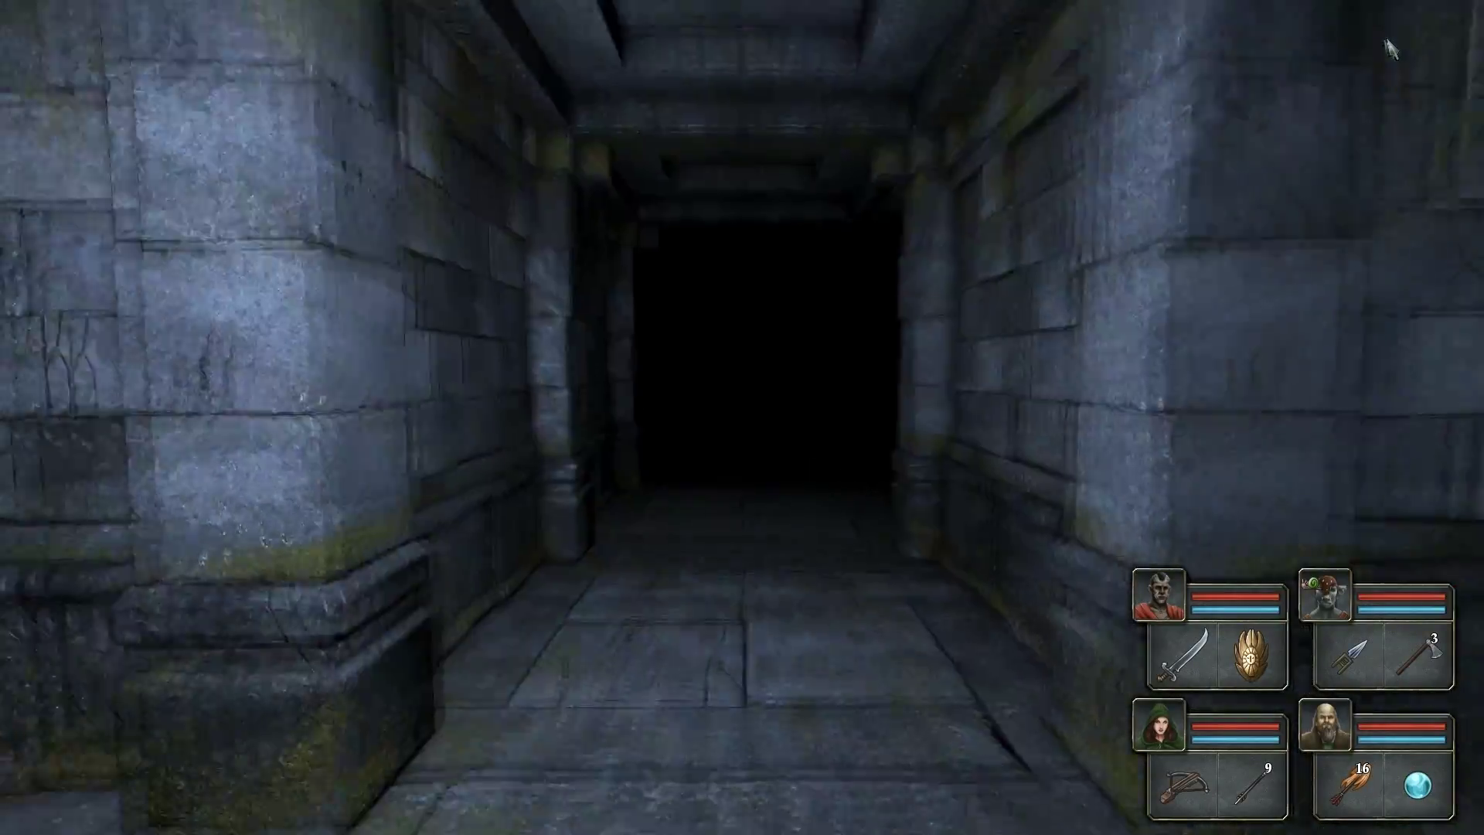
{"action": "key", "text": "w"}
{"action": "key", "text": "q"}
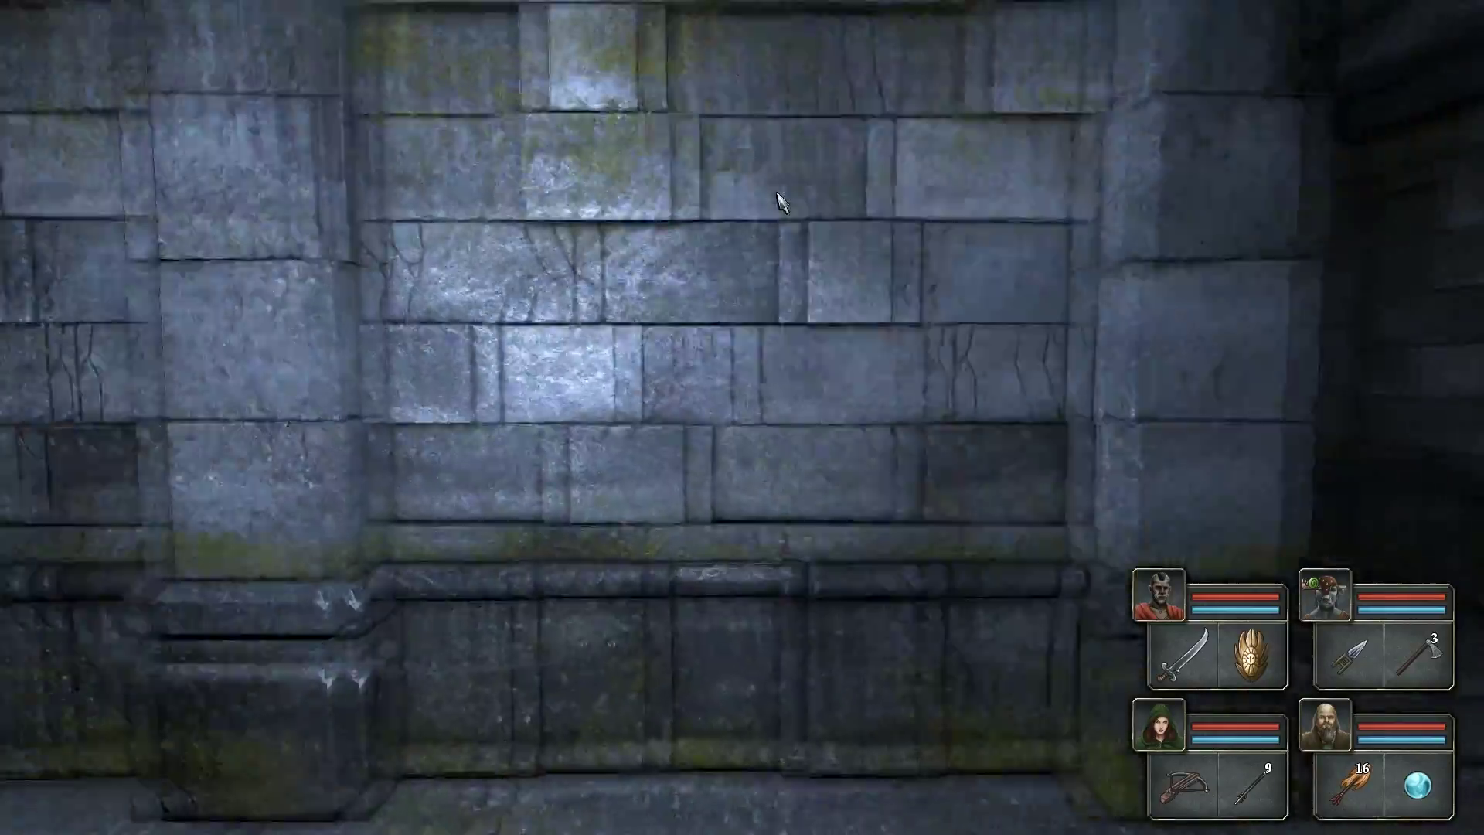
{"action": "key", "text": "q"}
{"action": "key", "text": "w"}
{"action": "key", "text": "e"}
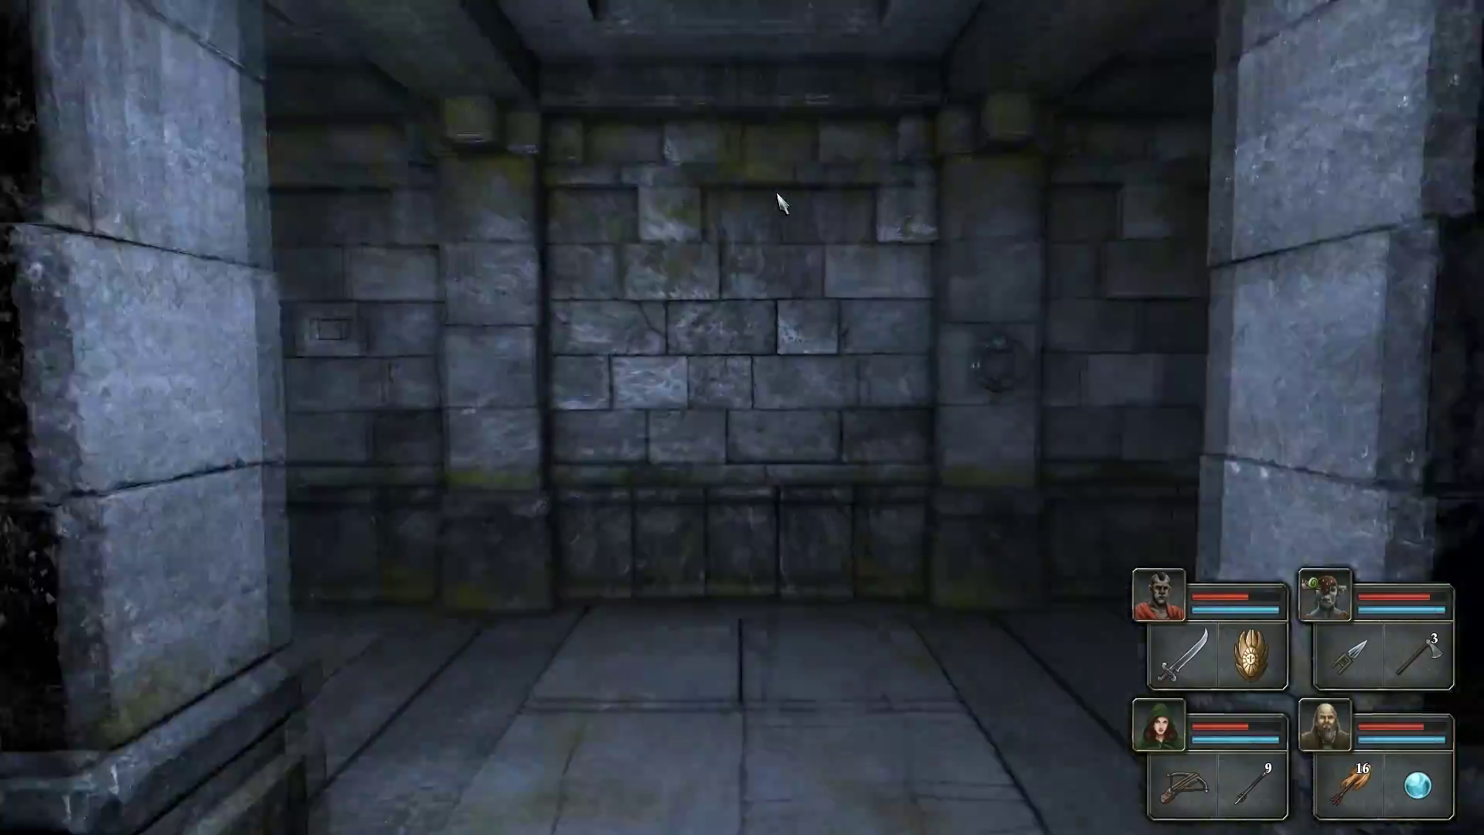
{"action": "key", "text": "w"}
{"action": "key", "text": "q"}
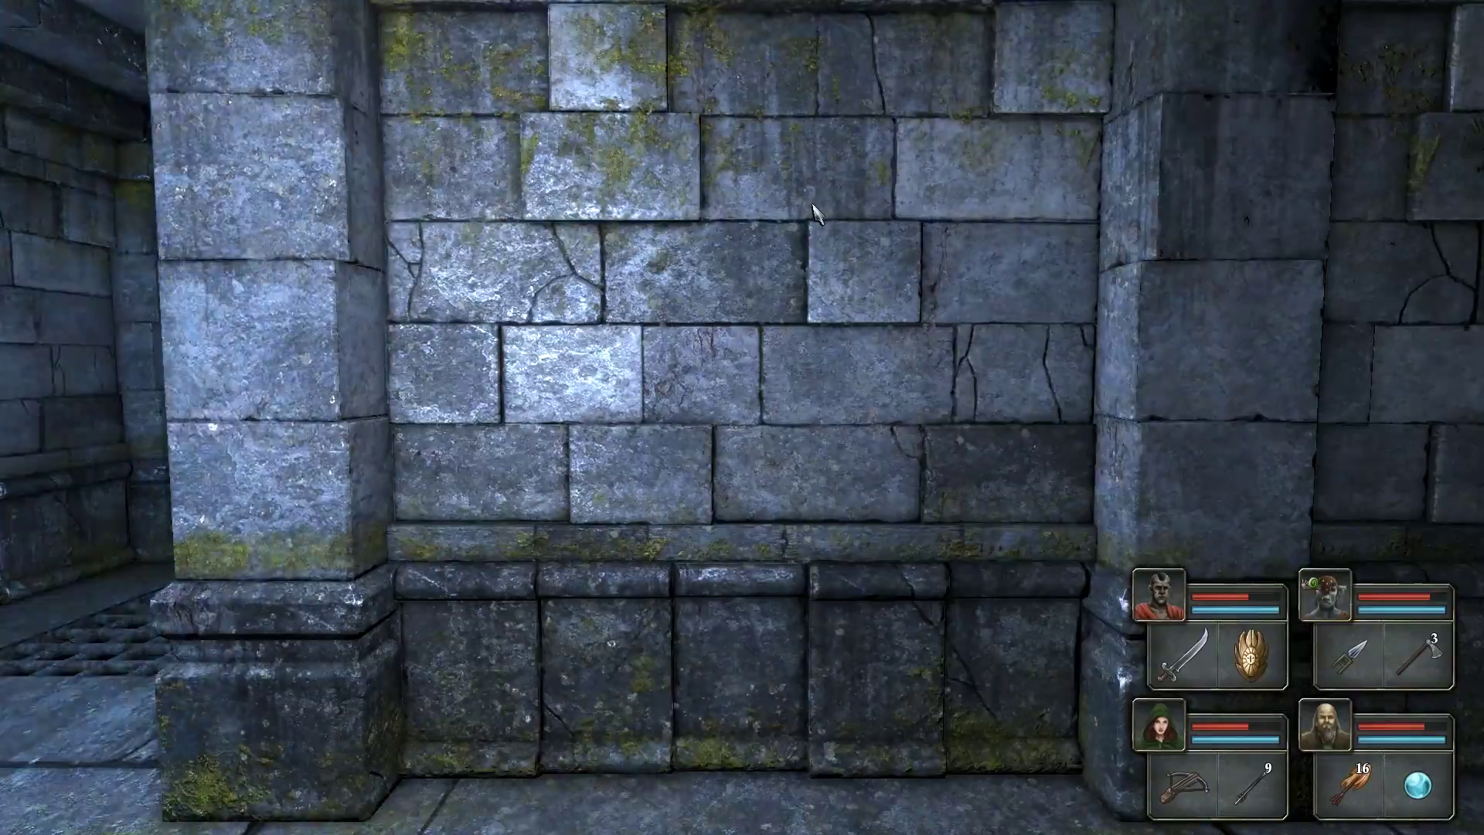
{"action": "key", "text": "e"}
{"action": "key", "text": "w"}
{"action": "key", "text": "w"}
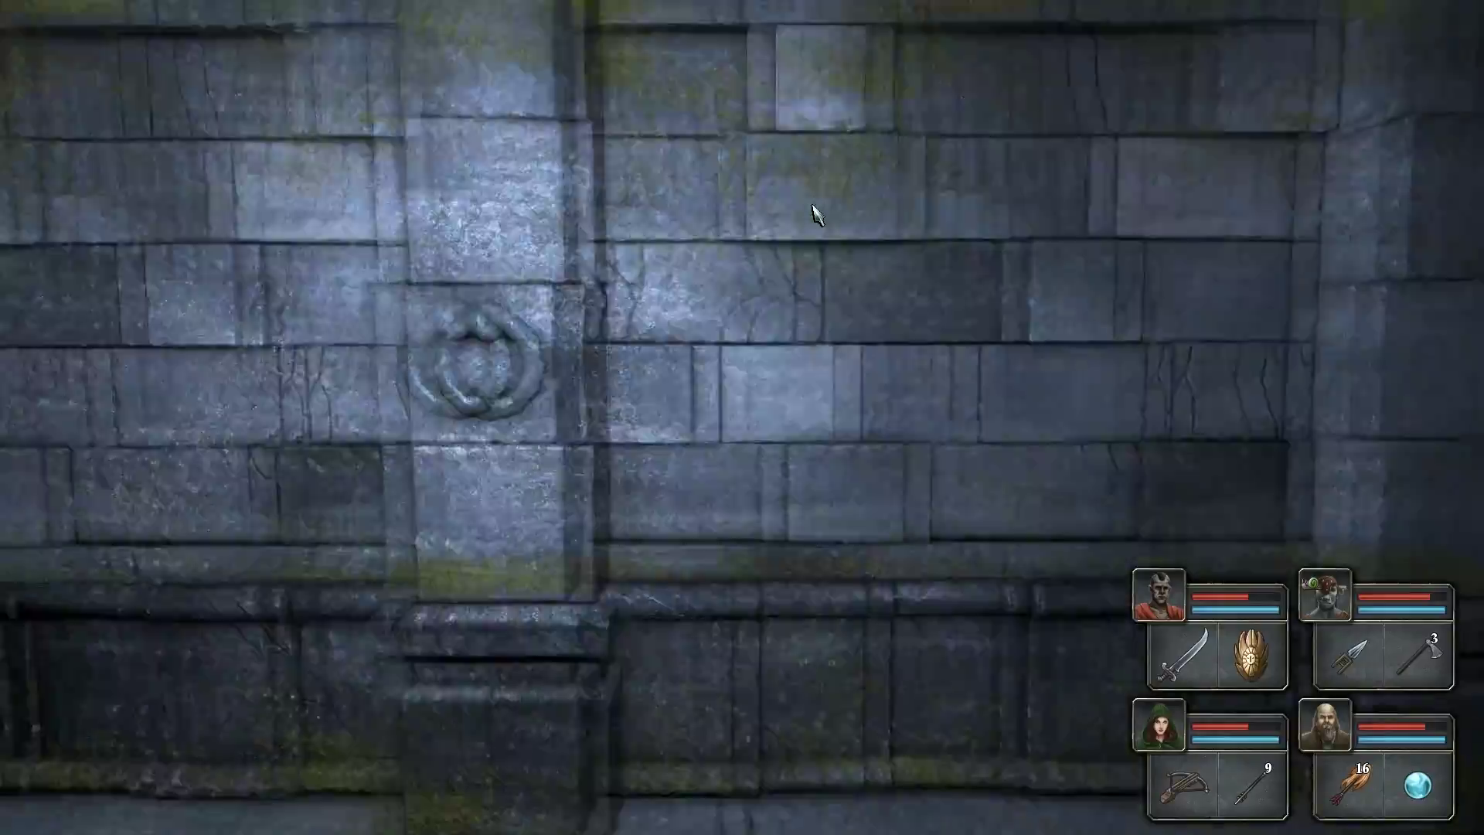
- Press the small hidden button on the alcove's side wall, then approach the far wall
{"action": "key", "text": "s"}
{"action": "key", "text": "s"}
{"action": "key", "text": "w"}
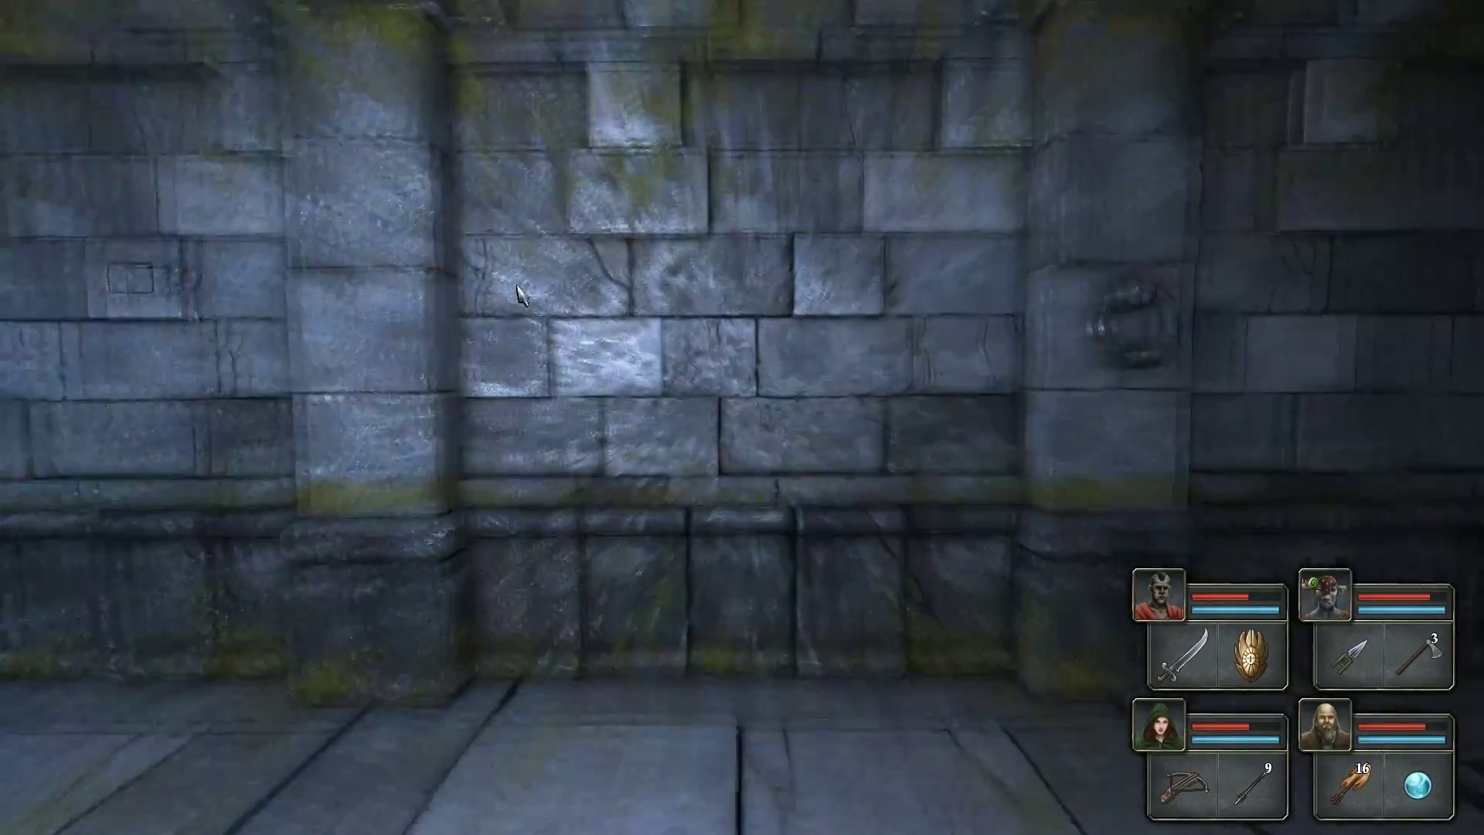
{"action": "key", "text": "e"}
{"action": "left_click", "coordinate": [852, 276]}
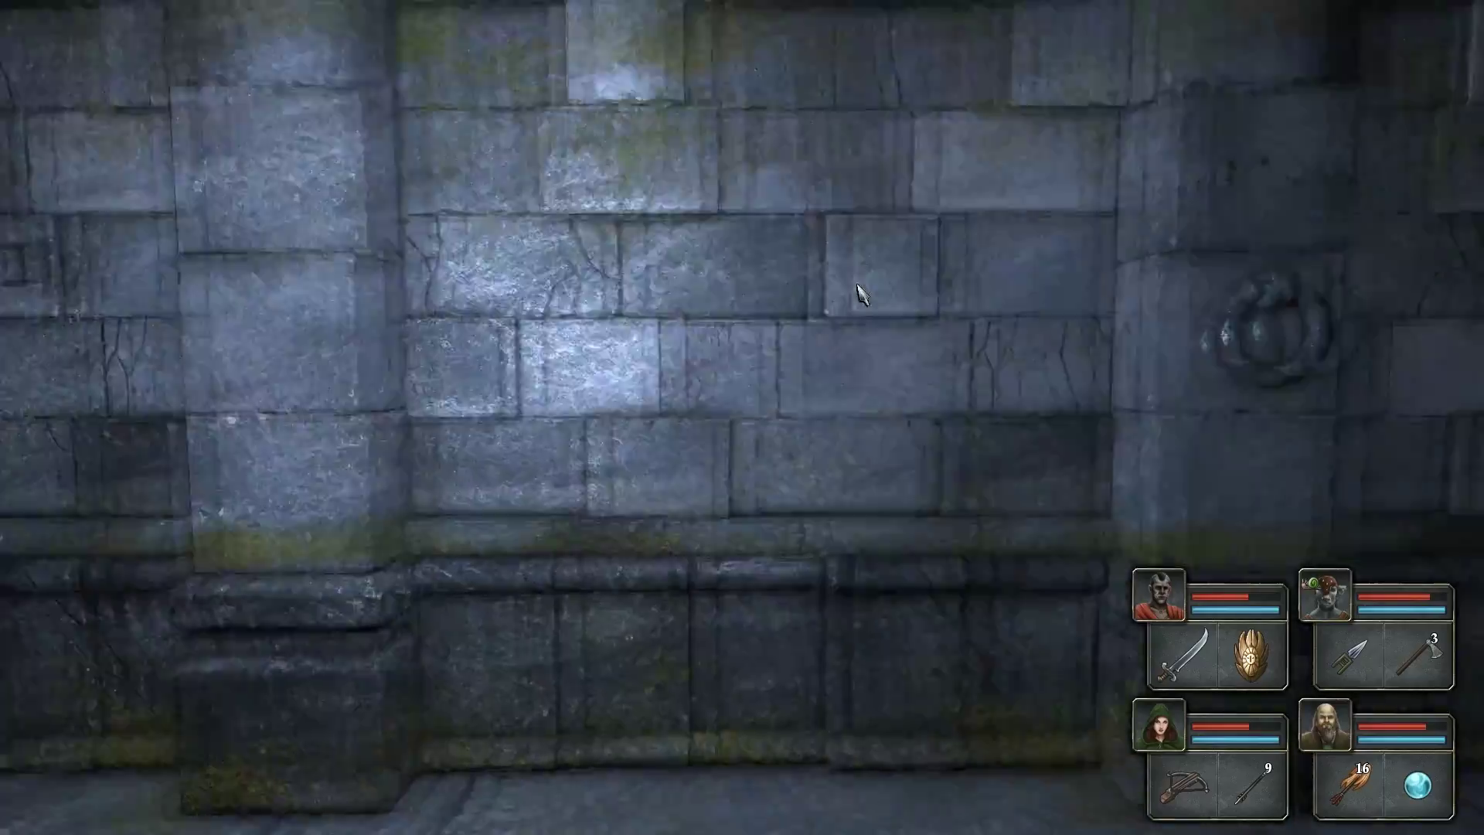
{"action": "key", "text": "q"}
{"action": "key", "text": "w"}
{"action": "key", "text": "w"}
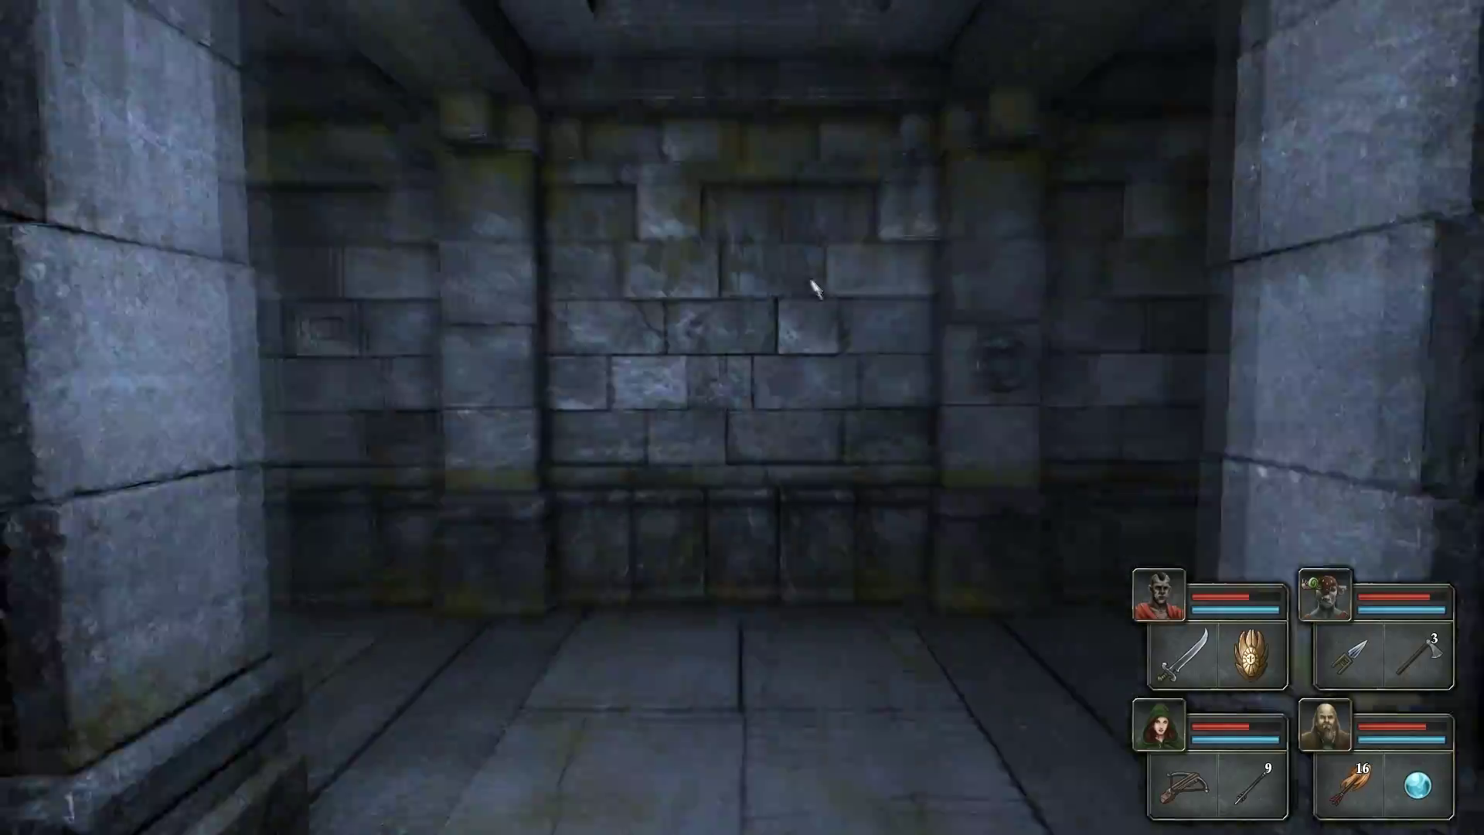
{"action": "key", "text": "w"}
{"action": "key", "text": "w"}
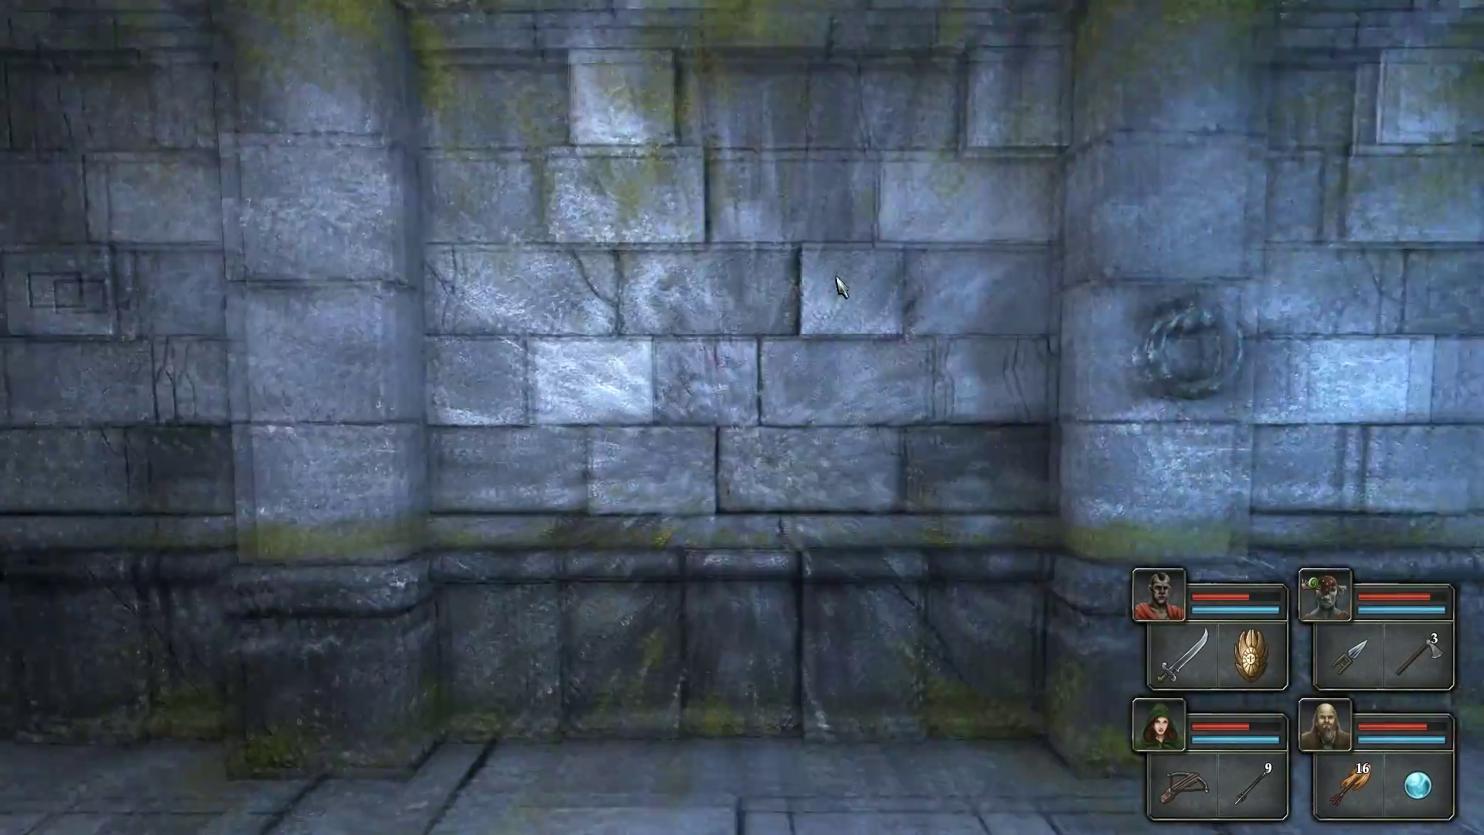
- Walk along the long corridor toward the demon head and floor grate
{"action": "key", "text": "s"}
{"action": "key", "text": "w"}
{"action": "key", "text": "q"}
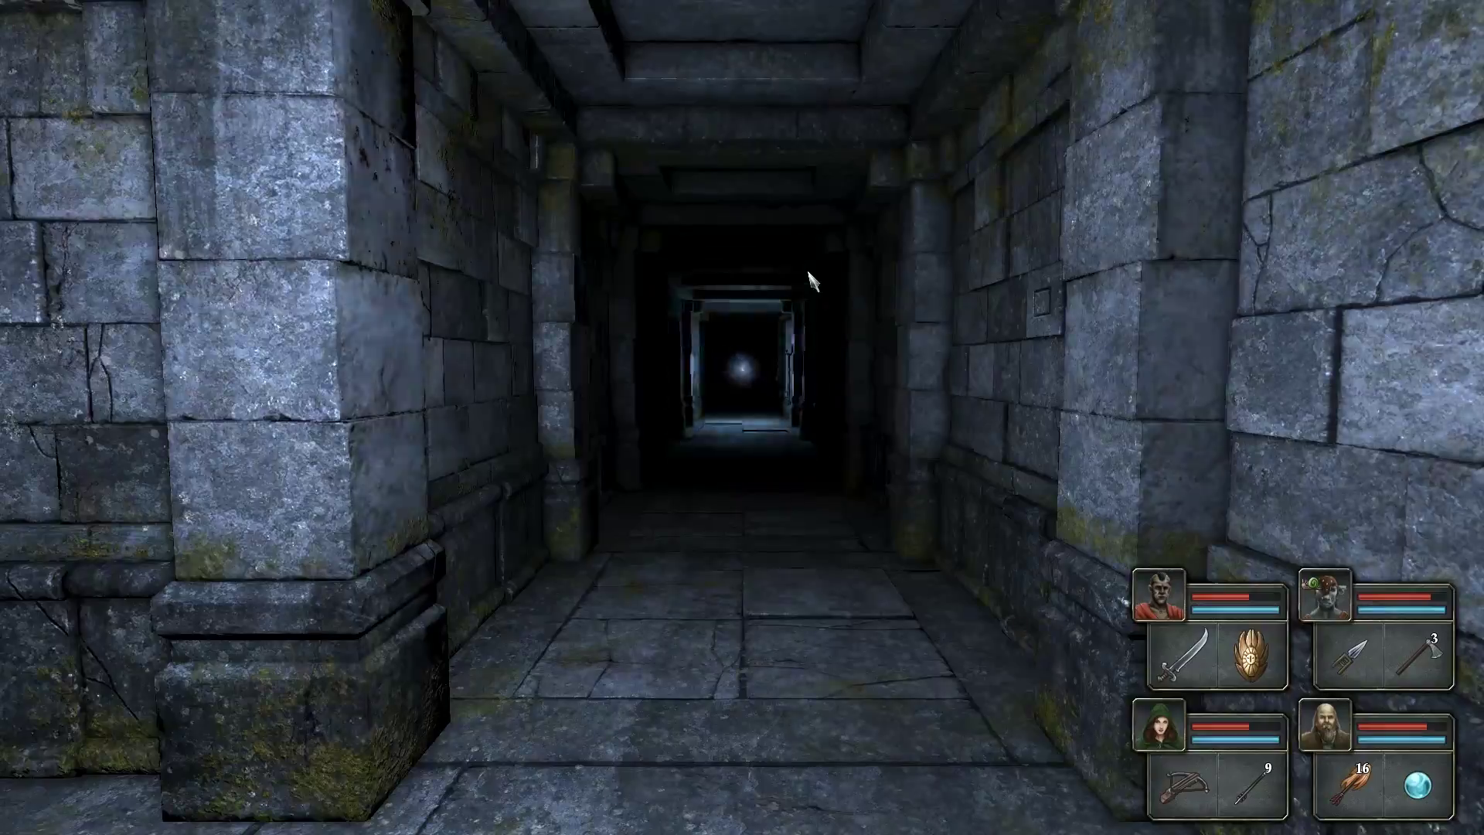
{"action": "key", "text": "w"}
{"action": "key", "text": "e"}
{"action": "key", "text": "e"}
{"action": "key", "text": "w"}
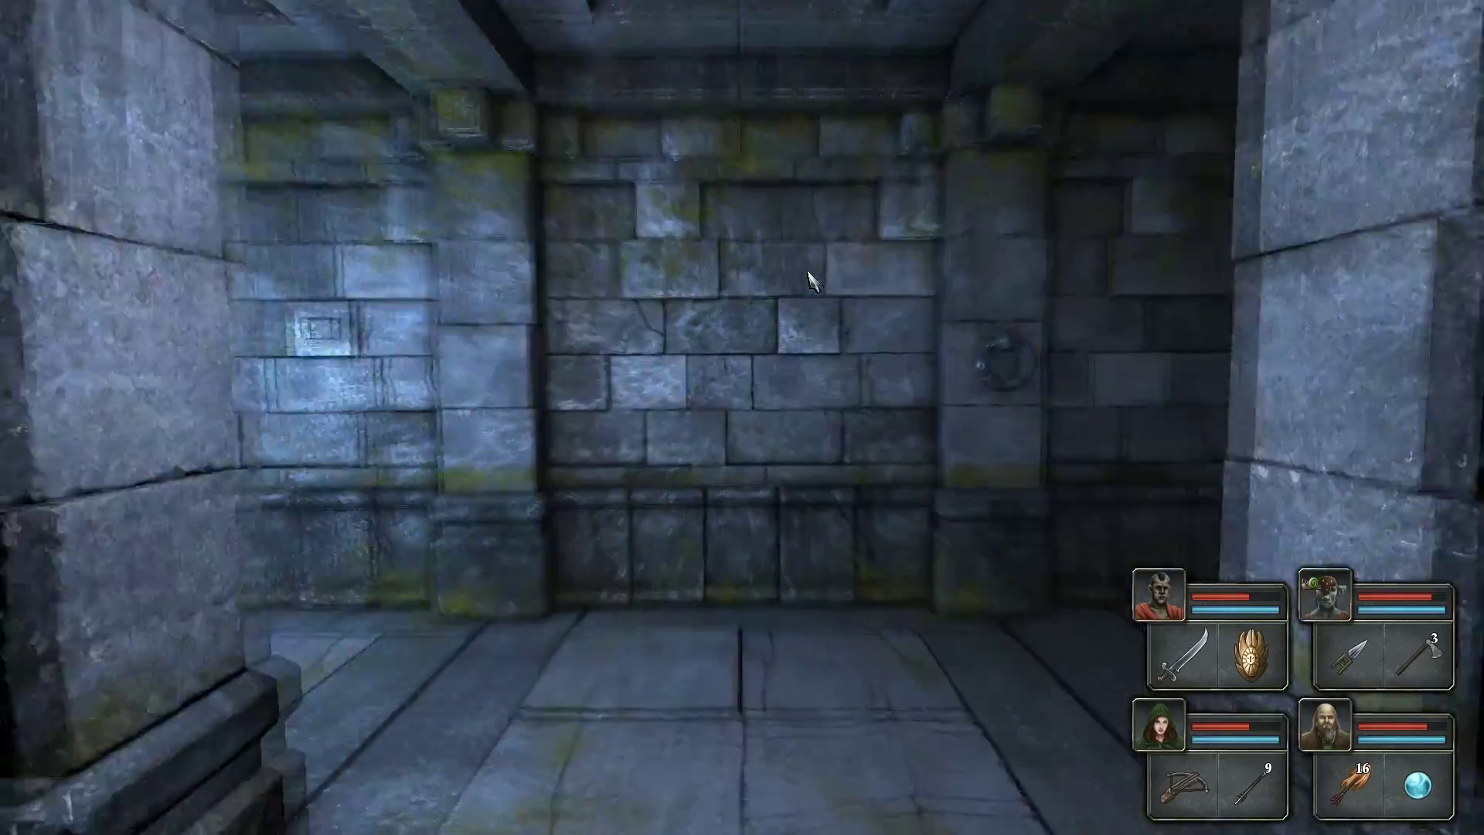
{"action": "key", "text": "q"}
{"action": "key", "text": "w"}
{"action": "key", "text": "e"}
{"action": "key", "text": "w"}
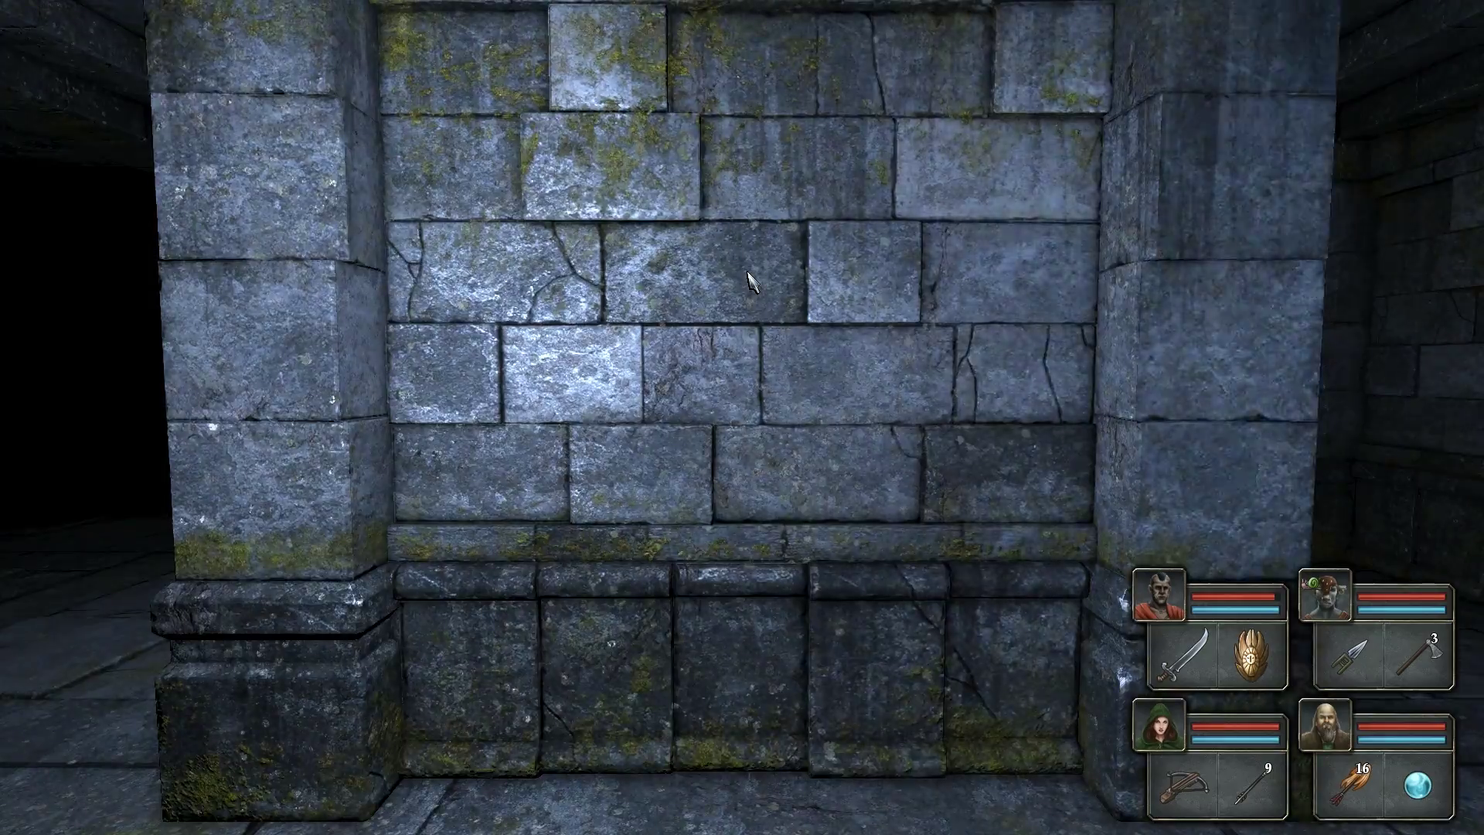
- Return to the iron ring wall and face the newly opened dark passage
{"action": "key", "text": "e"}
{"action": "key", "text": "w"}
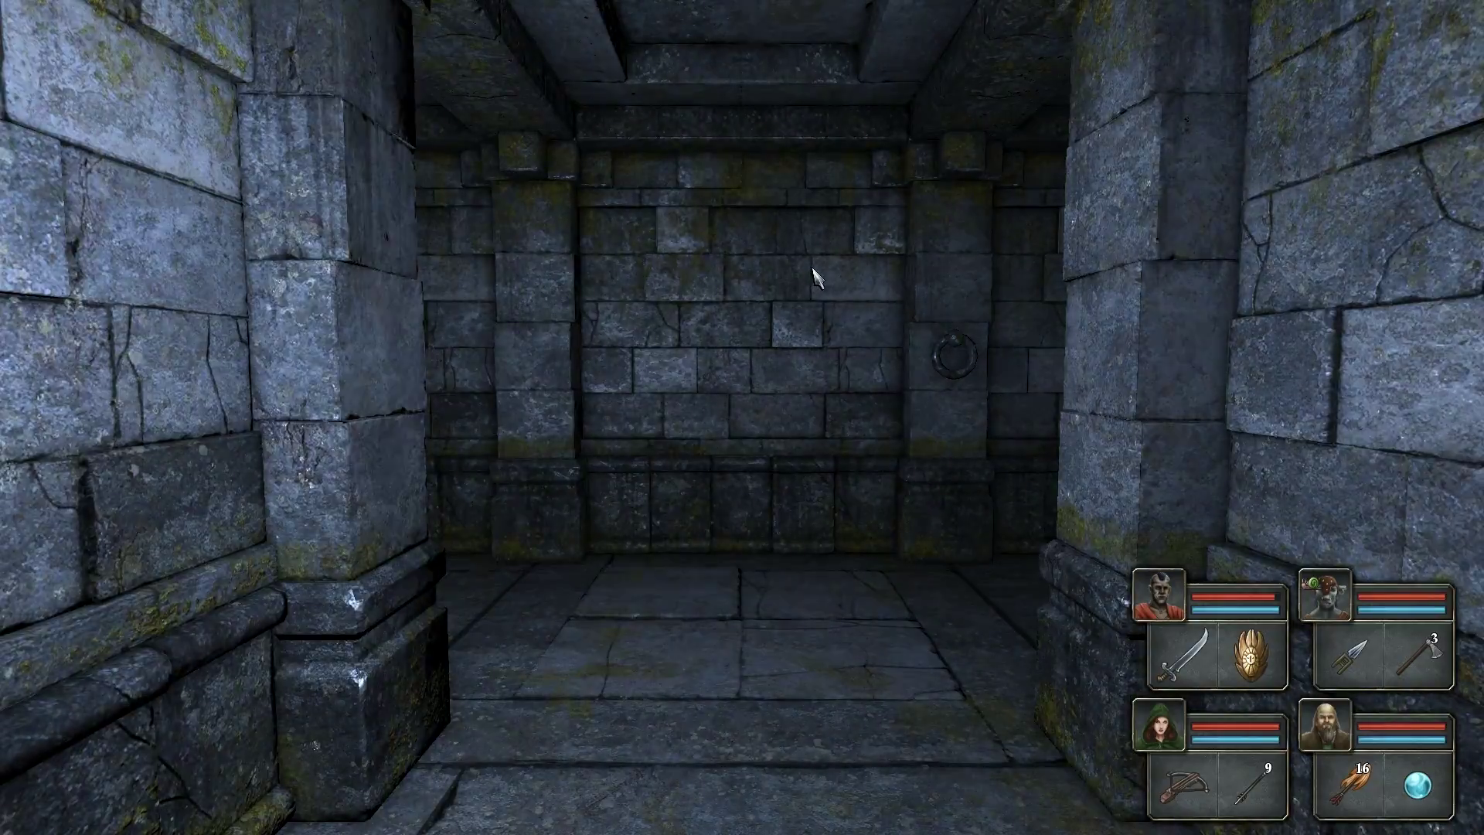
{"action": "key", "text": "w"}
{"action": "key", "text": "q"}
{"action": "key", "text": "e"}
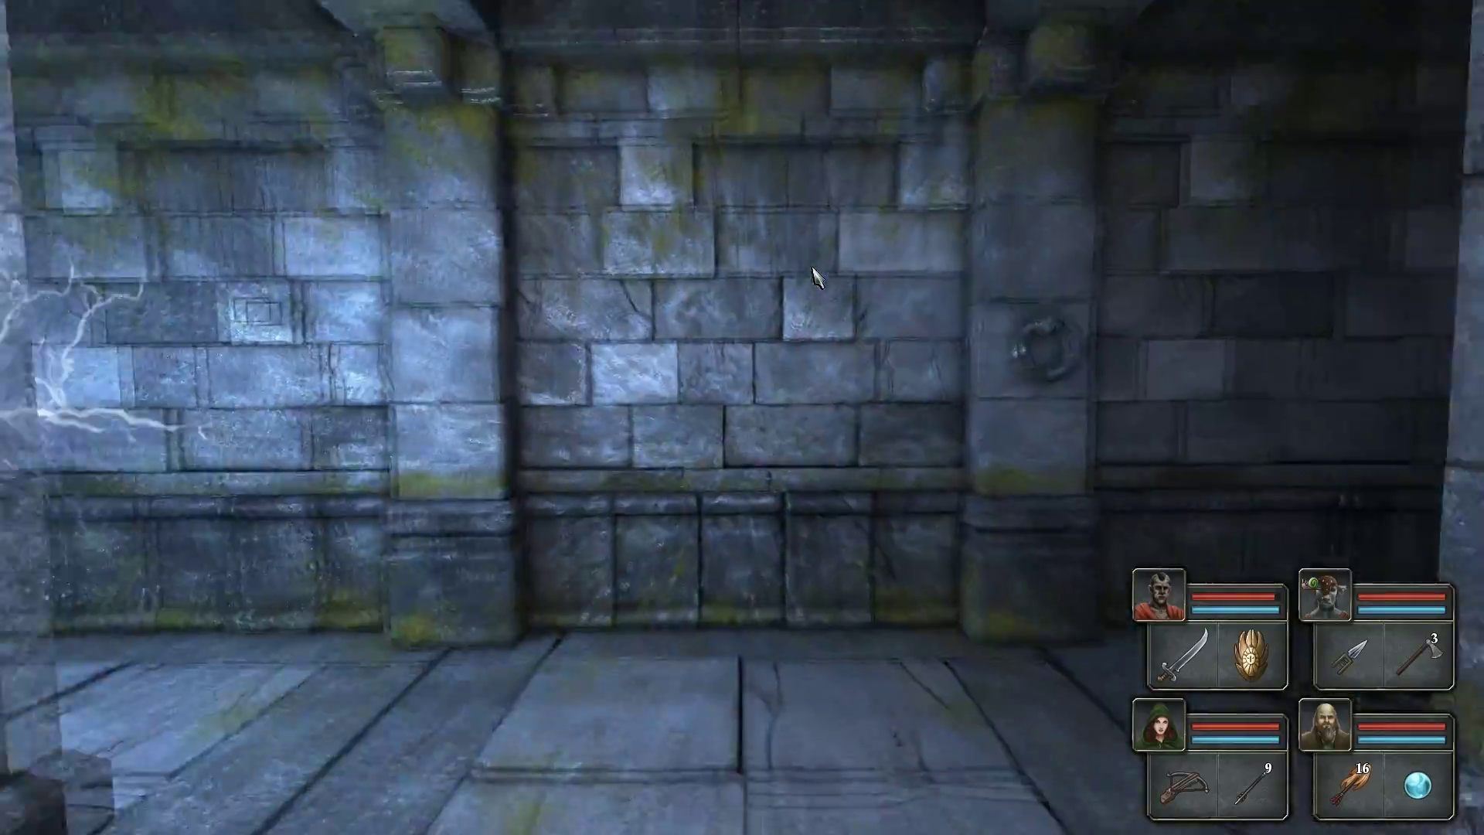
{"action": "key", "text": "q"}
{"action": "key", "text": "w"}
{"action": "key", "text": "w"}
{"action": "key", "text": "e"}
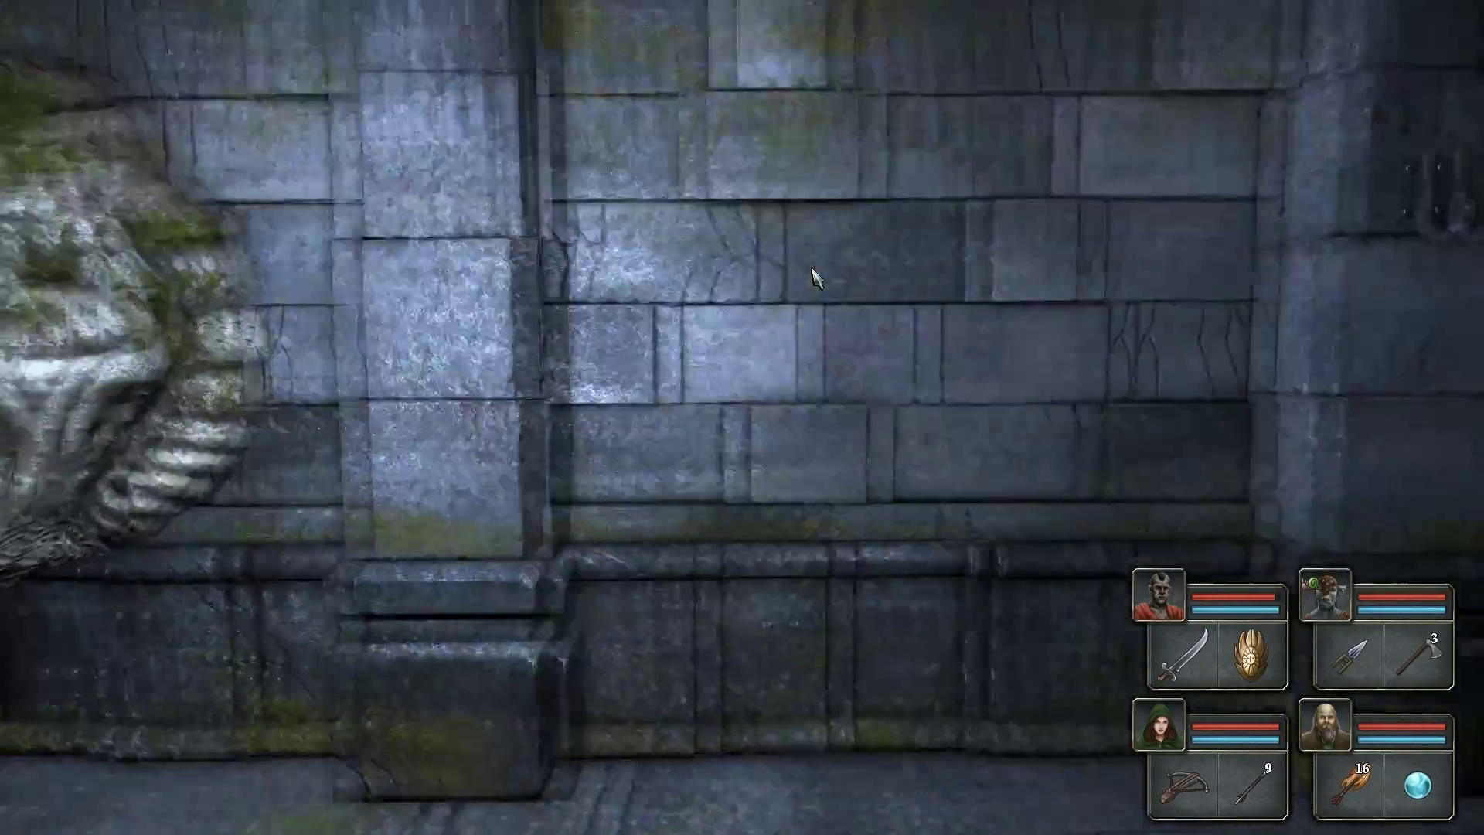
{"action": "key", "text": "e"}
{"action": "key", "text": "e"}
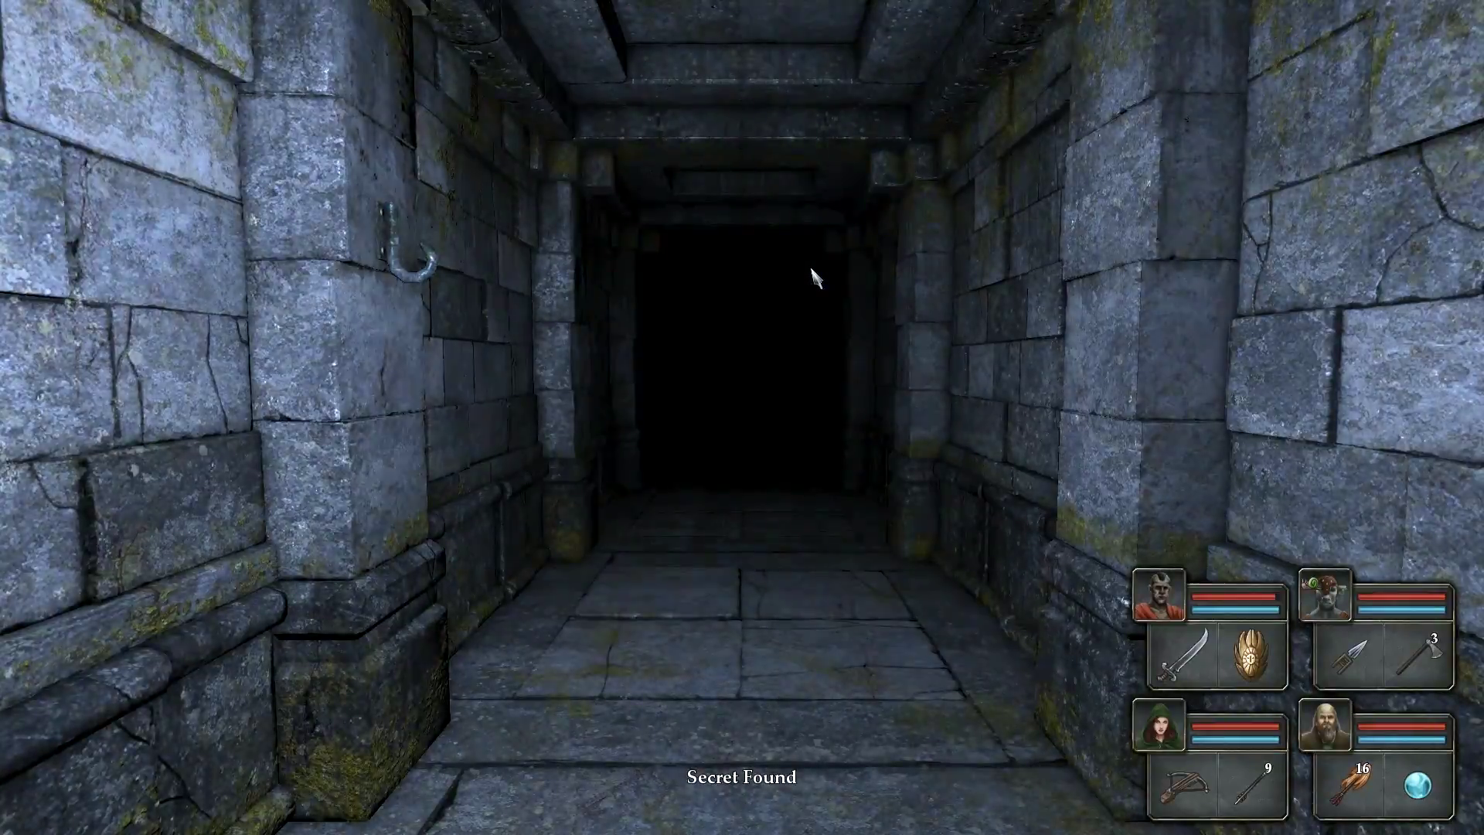
- Face the dark corridor and step back one square from the charging ogre
{"action": "key", "text": "e"}
{"action": "key", "text": "e"}
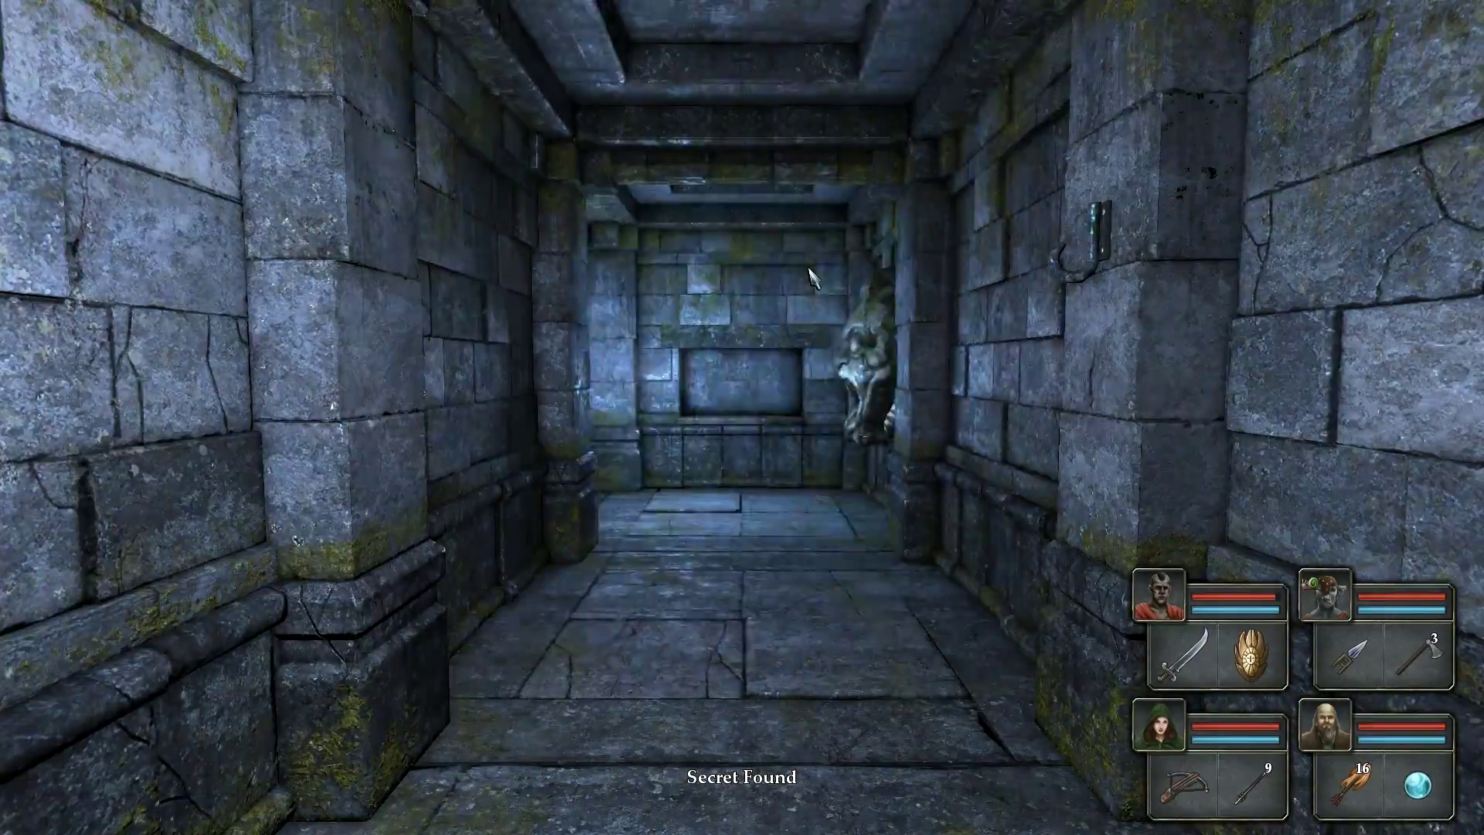
{"action": "key", "text": "e"}
{"action": "key", "text": "e"}
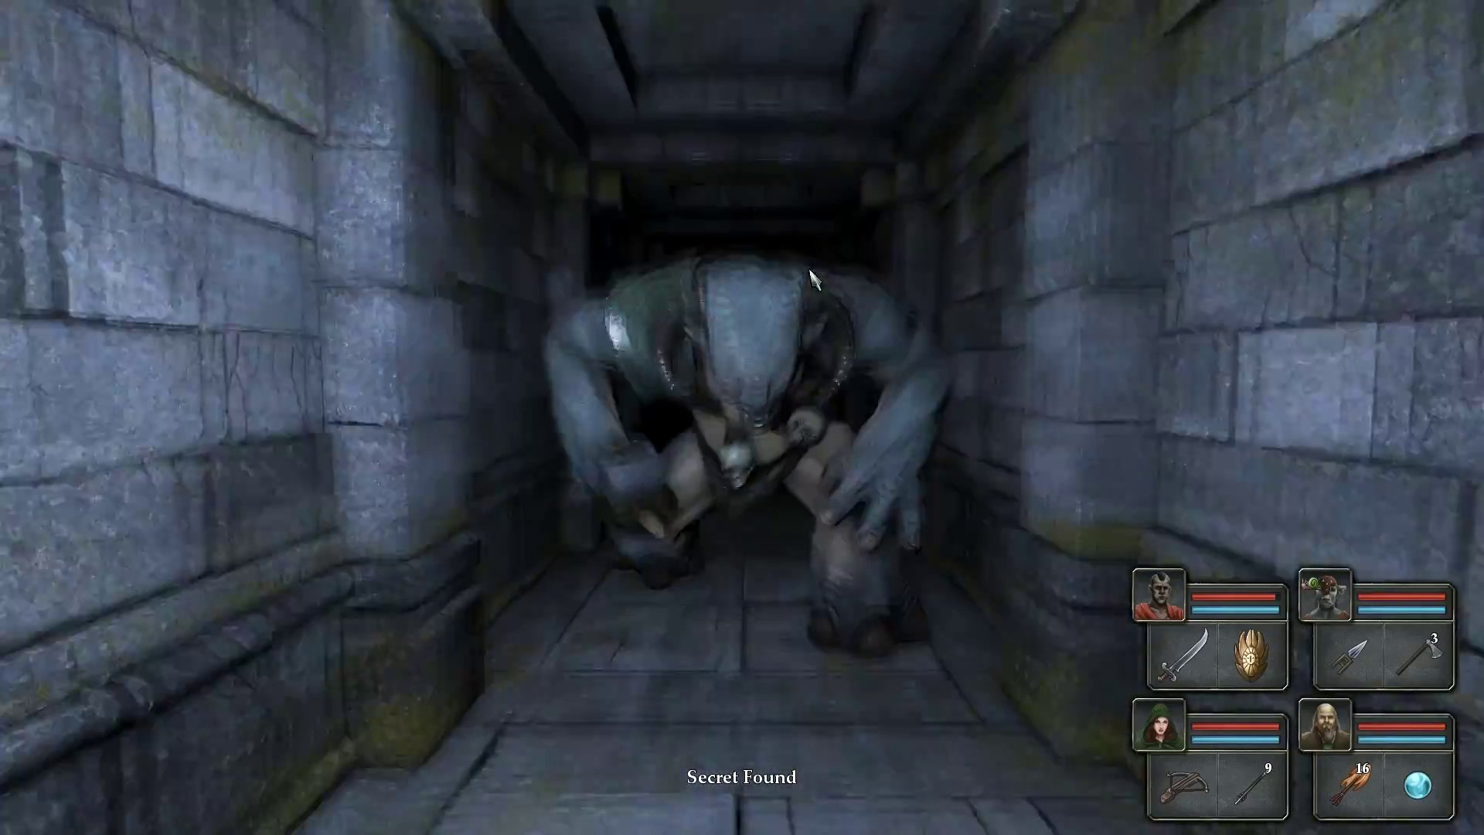
{"action": "key", "text": "s"}
{"action": "key", "text": "e"}
{"action": "key", "text": "q"}
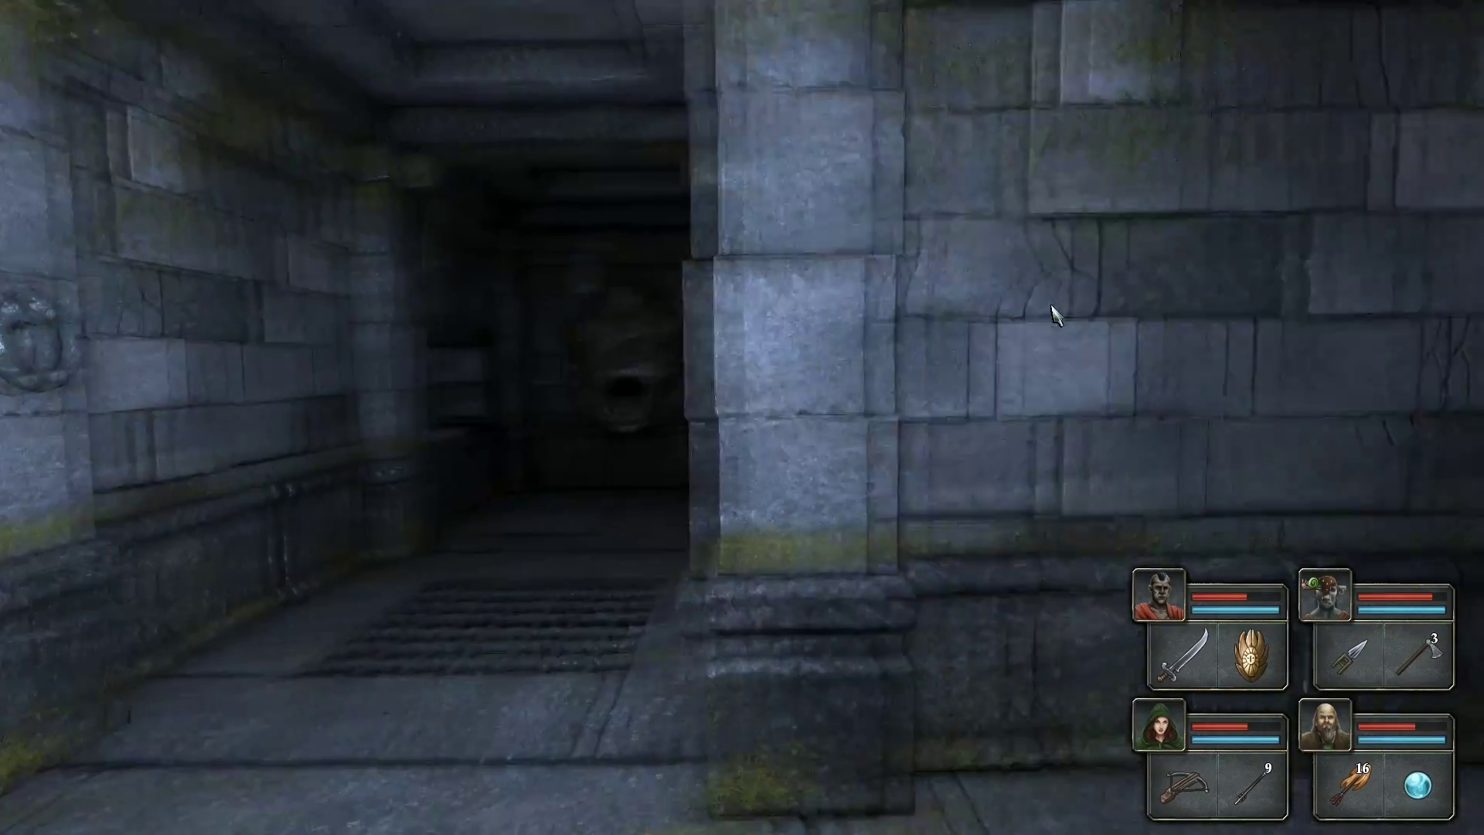
- Walk past the demon-face corridor into the stone side room
{"action": "key", "text": "q"}
{"action": "key", "text": "w"}
{"action": "key", "text": "e"}
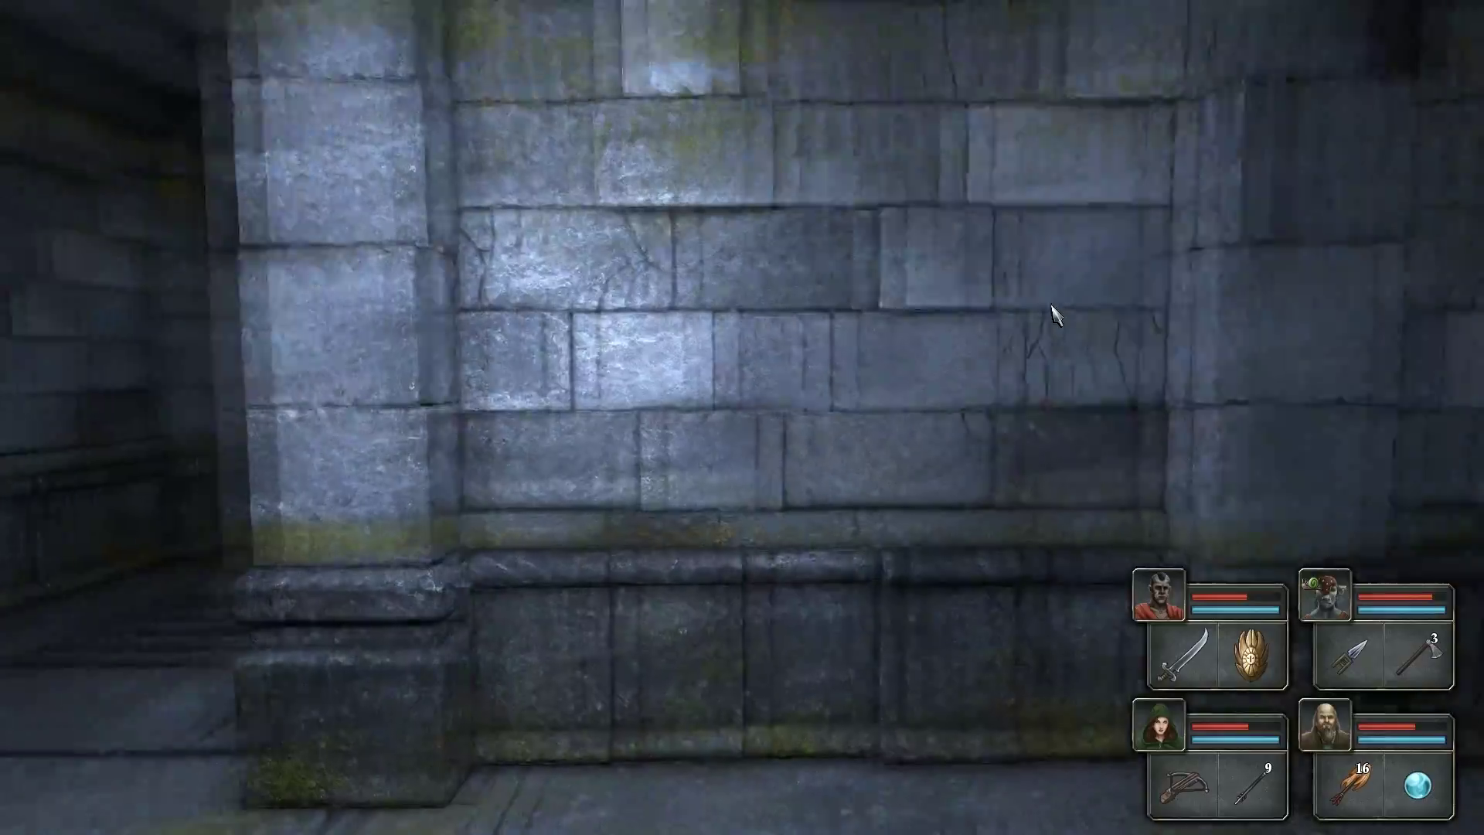
{"action": "key", "text": "q"}
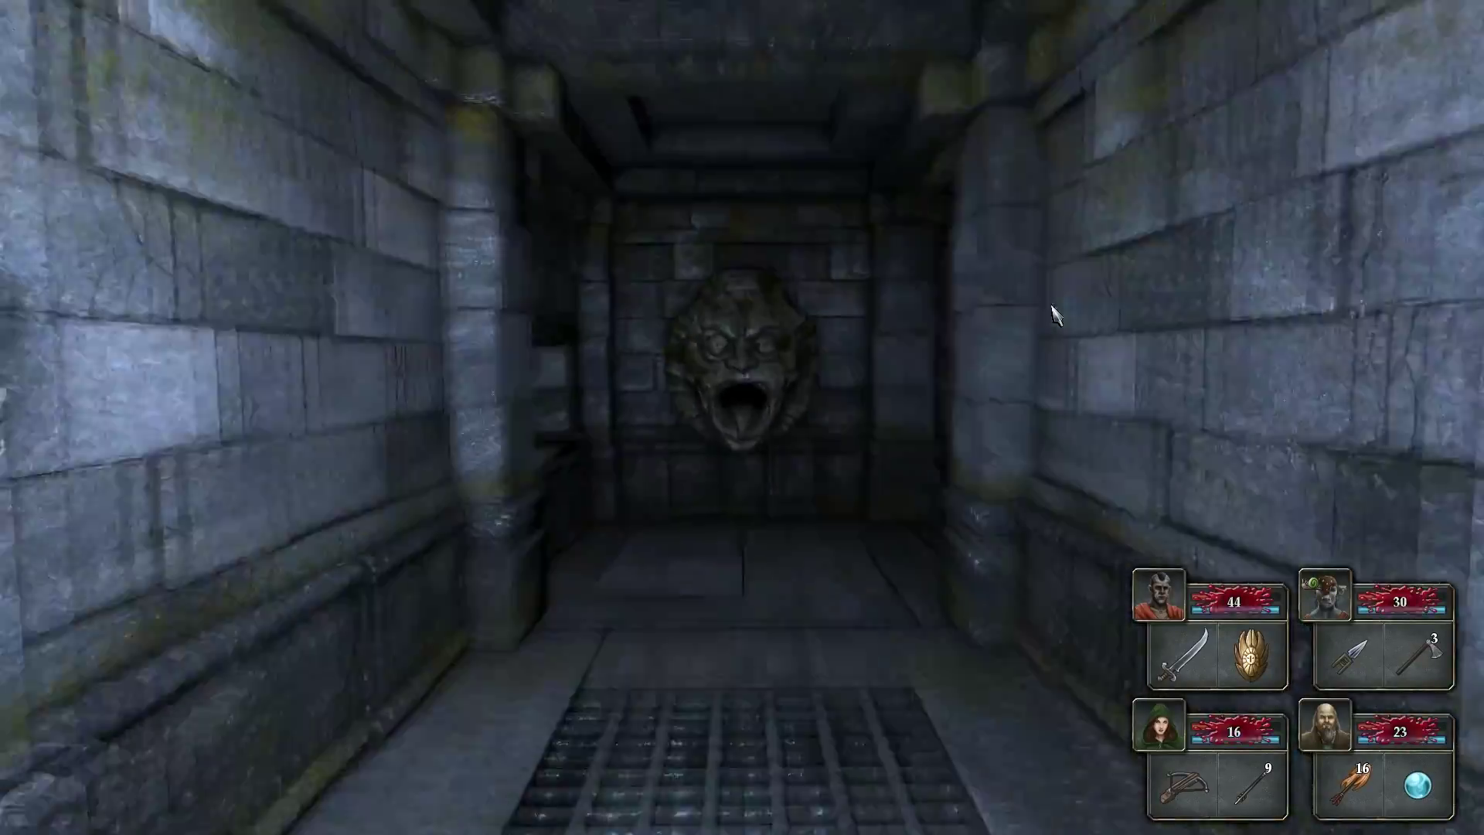
{"action": "key", "text": "e"}
{"action": "key", "text": "e"}
{"action": "key", "text": "w"}
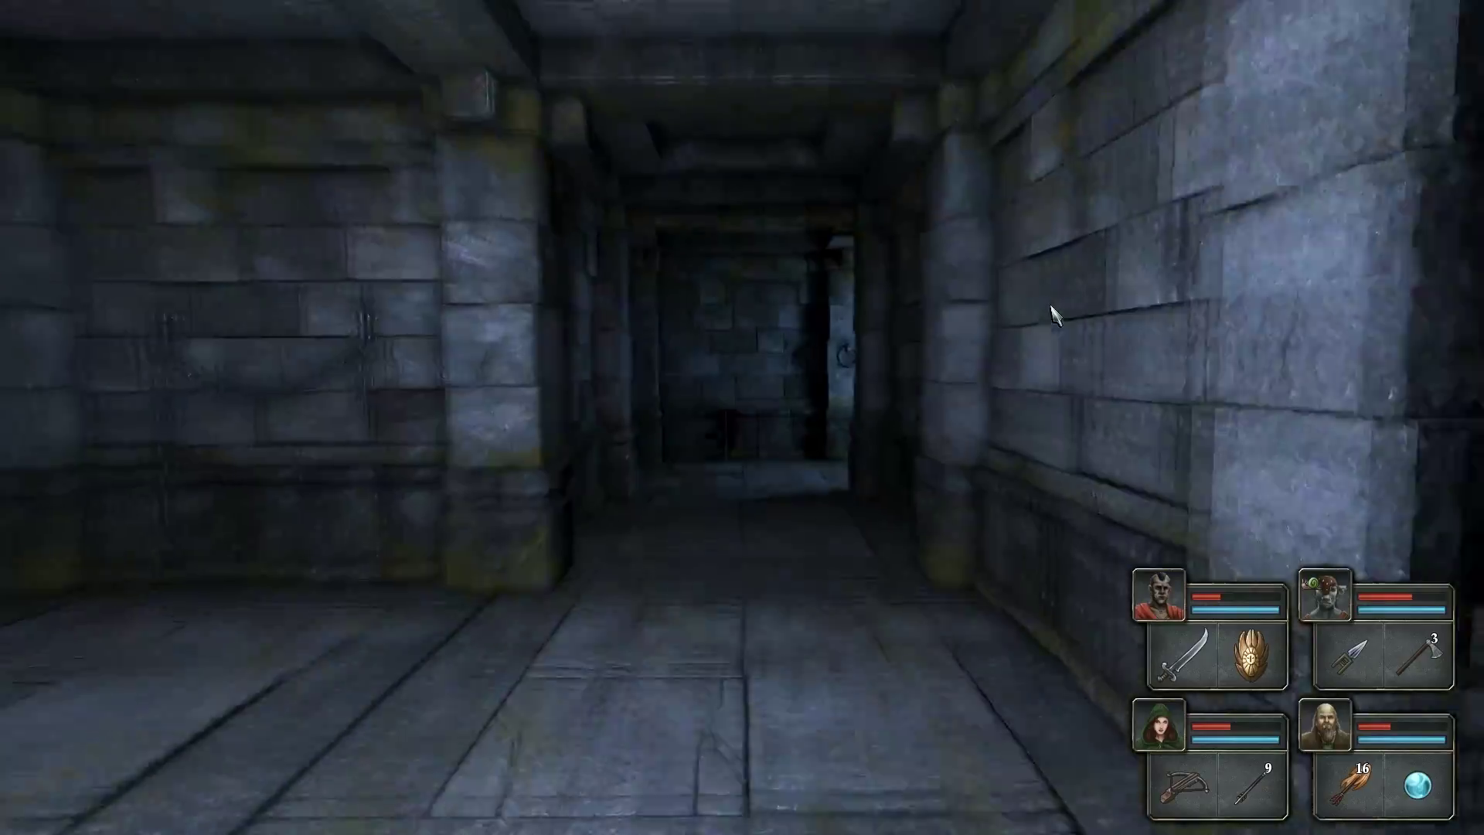
{"action": "key", "text": "w"}
{"action": "key", "text": "w"}
{"action": "key", "text": "e"}
{"action": "key", "text": "w"}
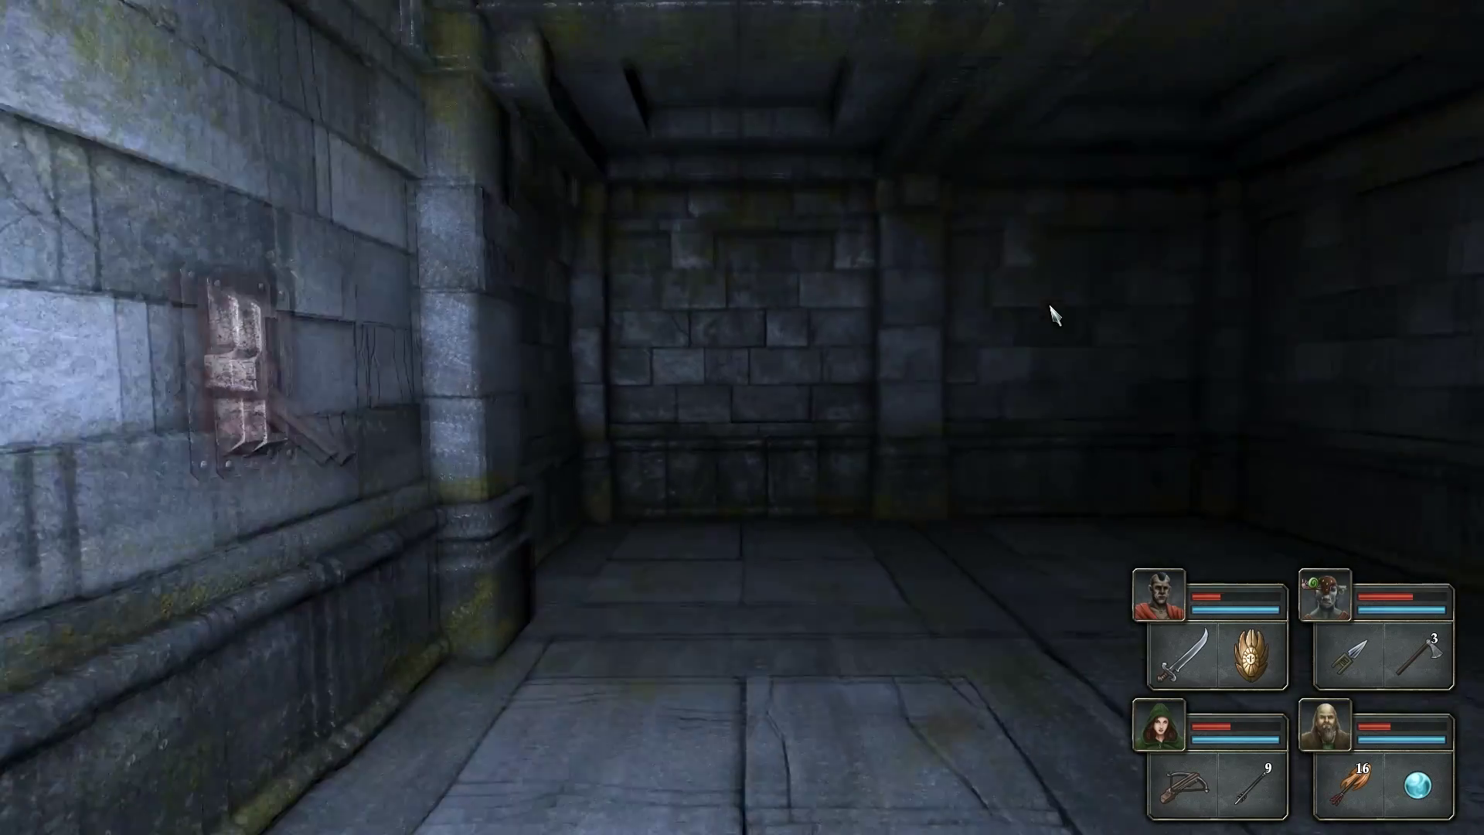
{"action": "key", "text": "w"}
{"action": "key", "text": "e"}
{"action": "key", "text": "e"}
- Rest the party to full health, wake them, and head back through the corridors
{"action": "key", "text": "r"}
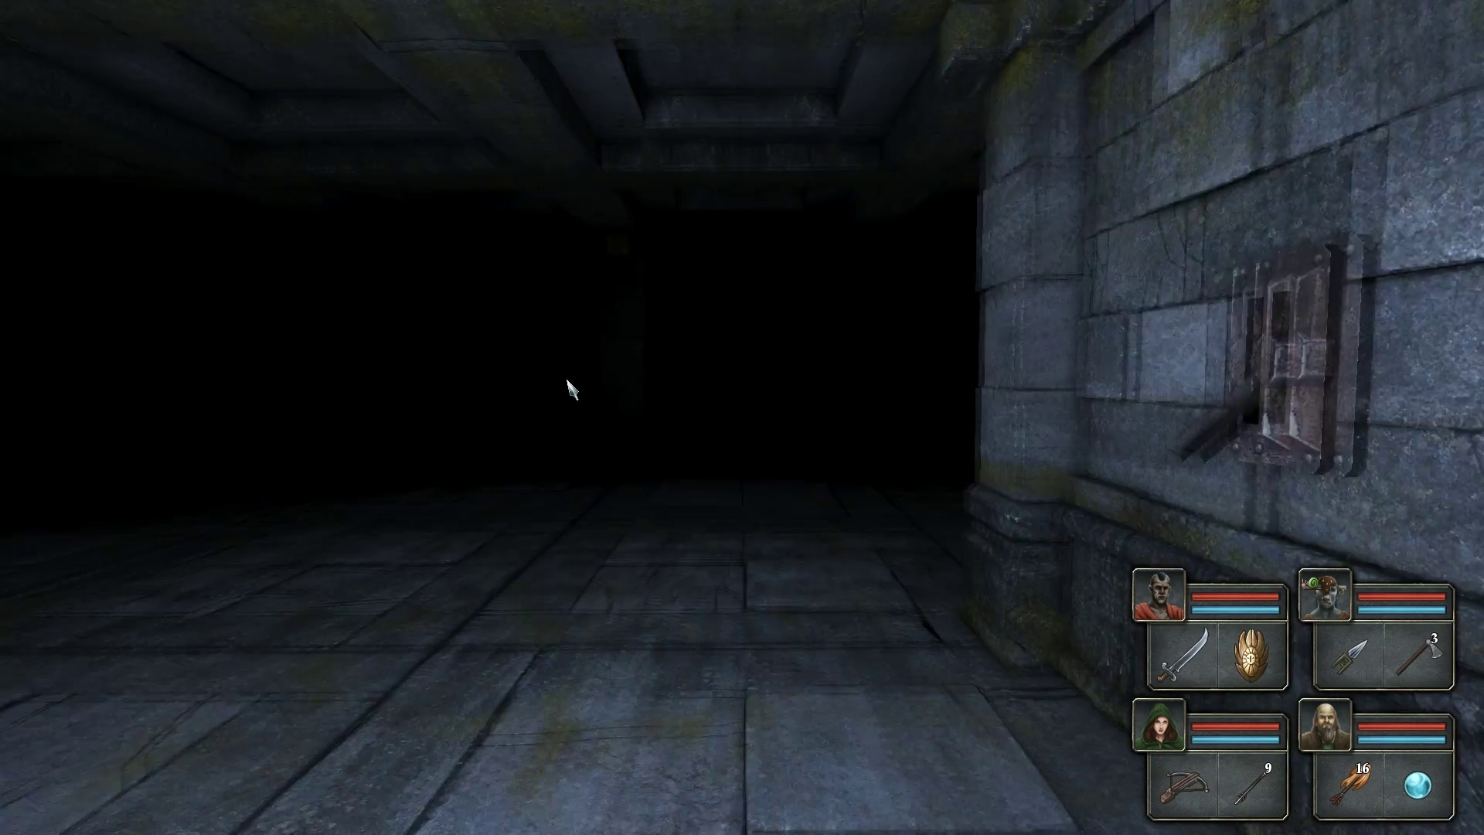
{"action": "key", "text": "q"}
{"action": "key", "text": "w"}
{"action": "key", "text": "w"}
{"action": "key", "text": "w"}
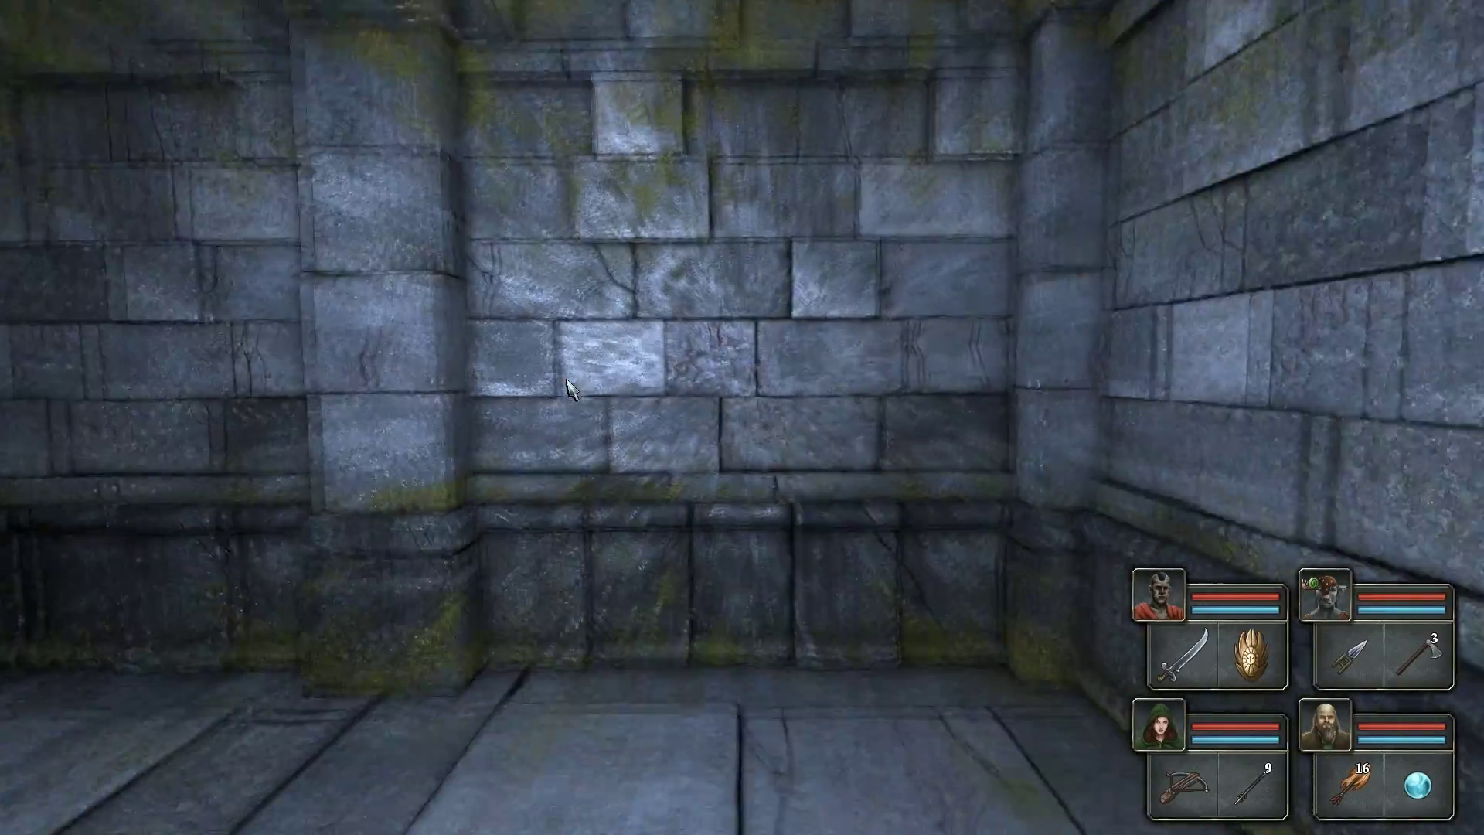
- Walk up to the mossy dead-end stone wall
{"action": "key", "text": "q"}
{"action": "key", "text": "w"}
{"action": "key", "text": "w"}
{"action": "key", "text": "q"}
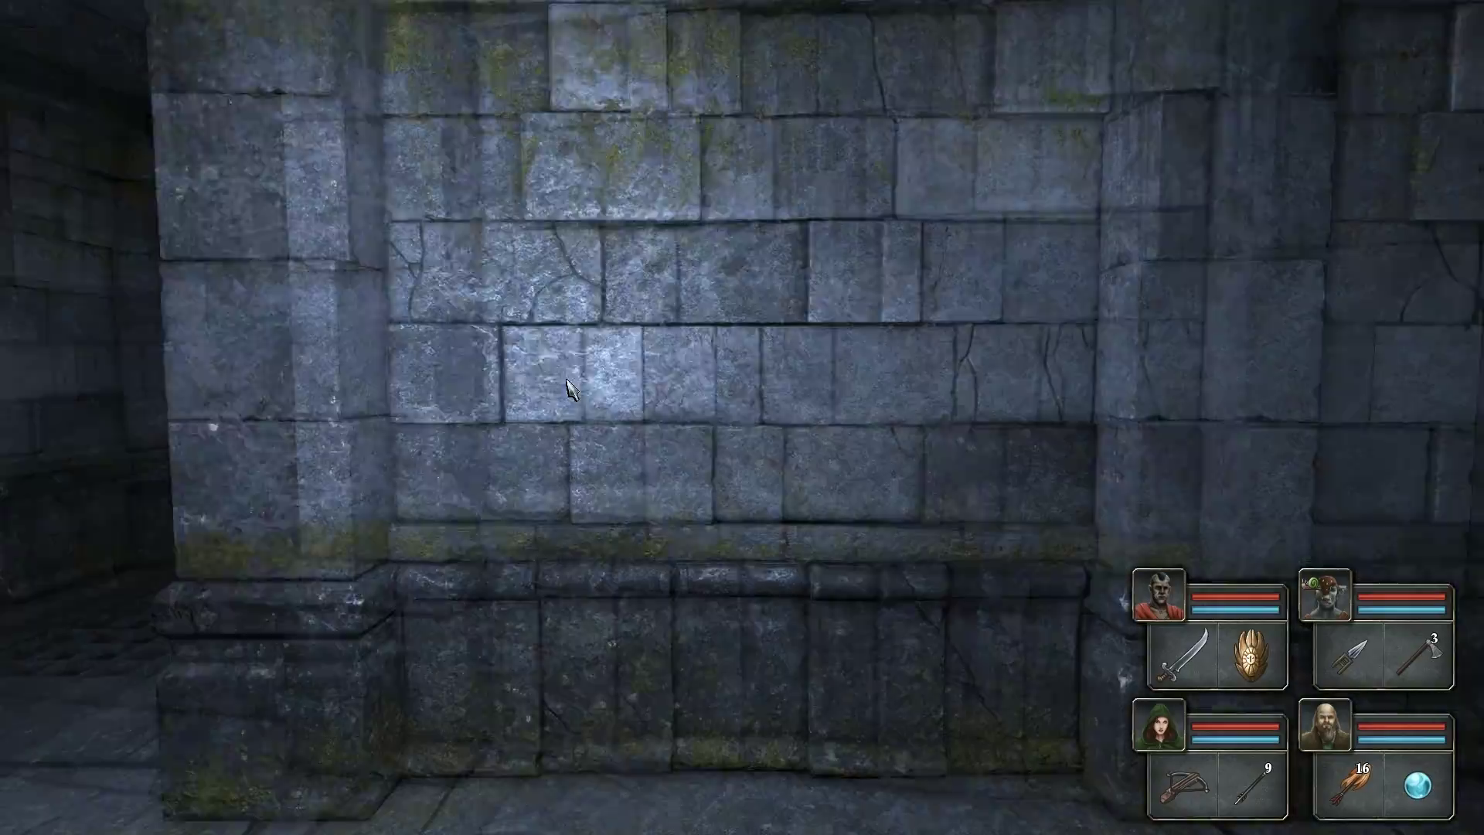
{"action": "key", "text": "e"}
{"action": "key", "text": "w"}
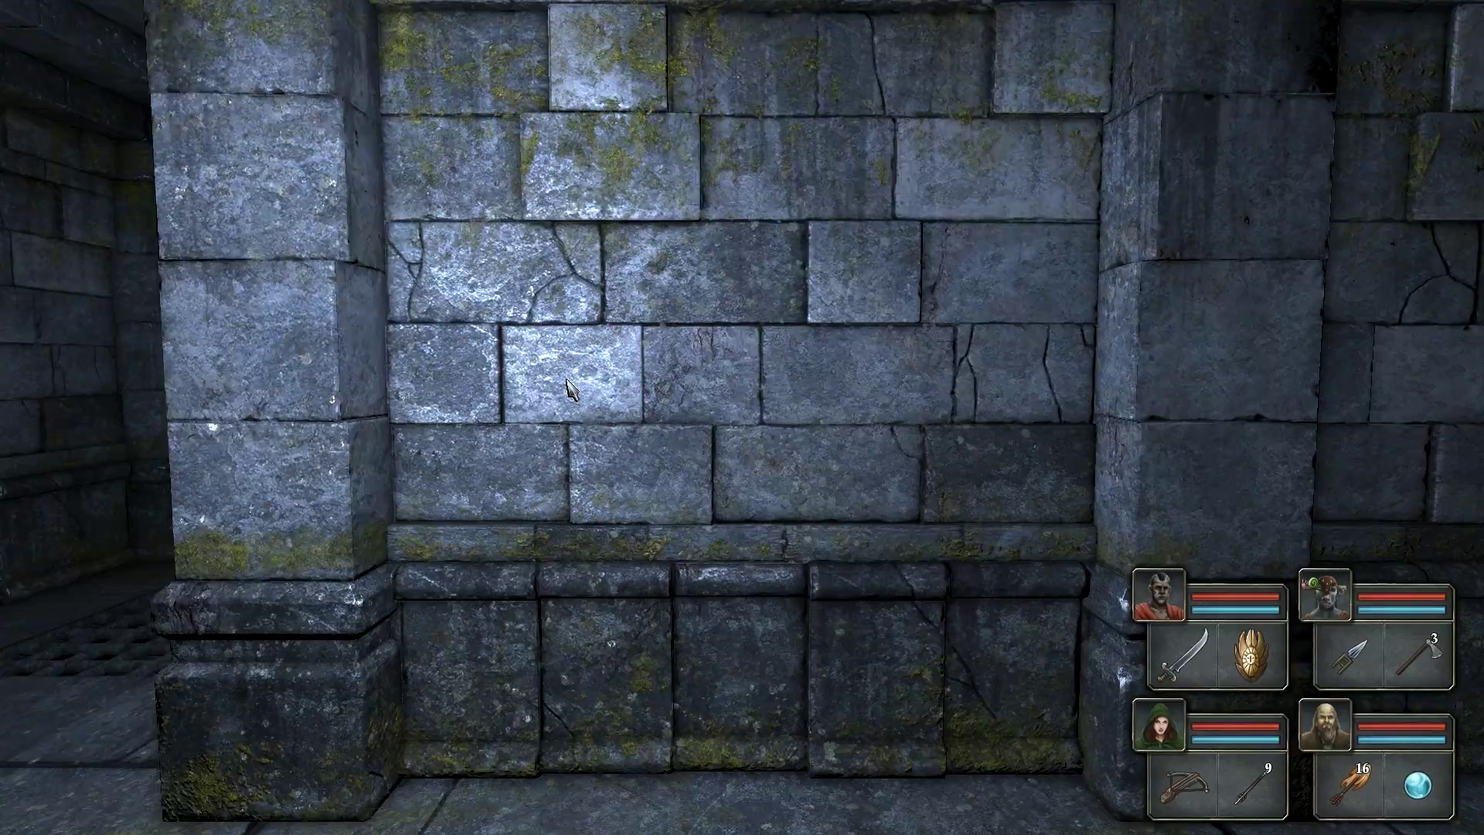
- Spot the ogre down the demon-face corridor and back away from it
{"action": "key", "text": "q"}
{"action": "key", "text": "w"}
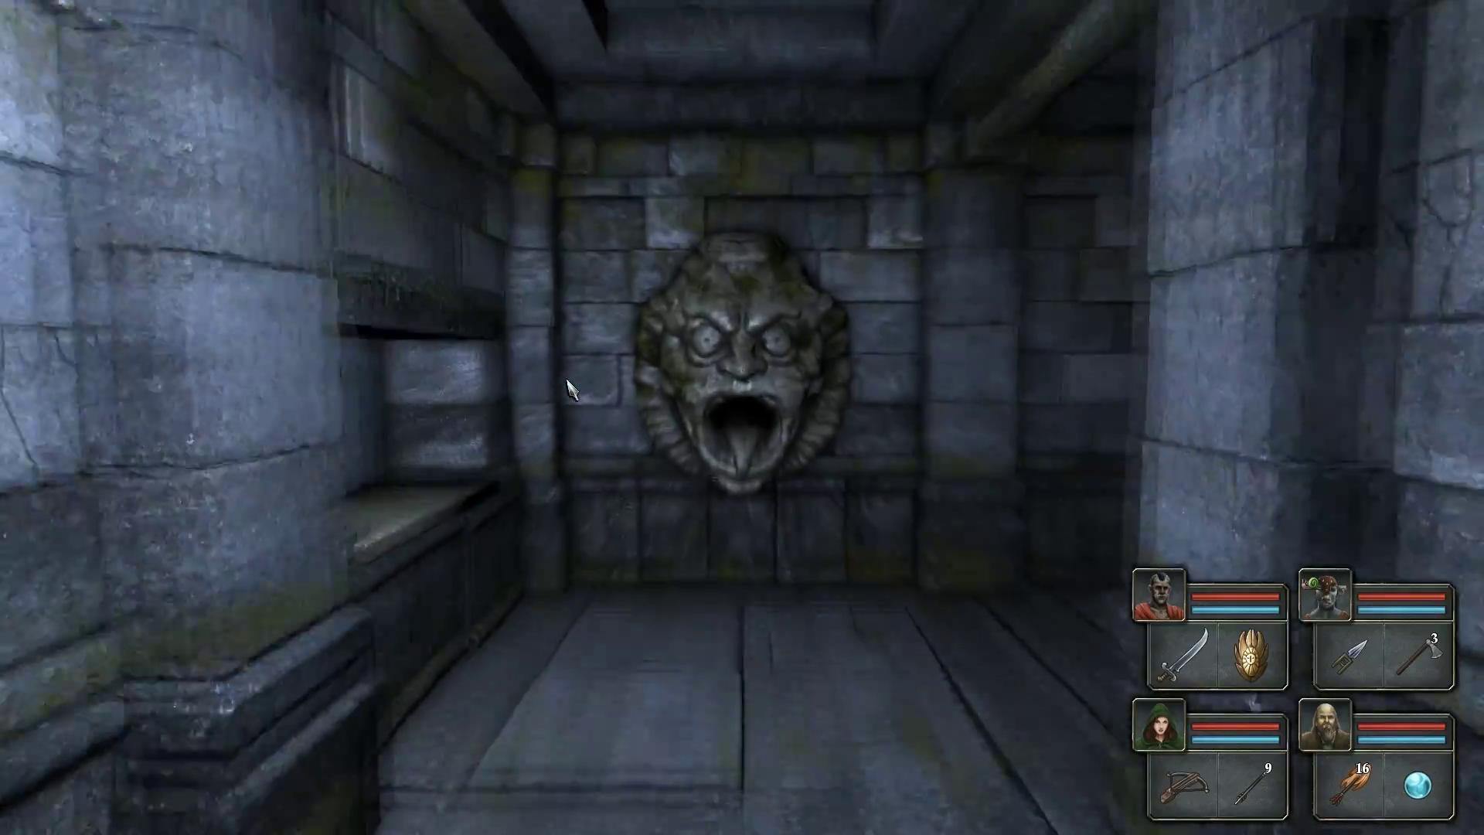
{"action": "key", "text": "e"}
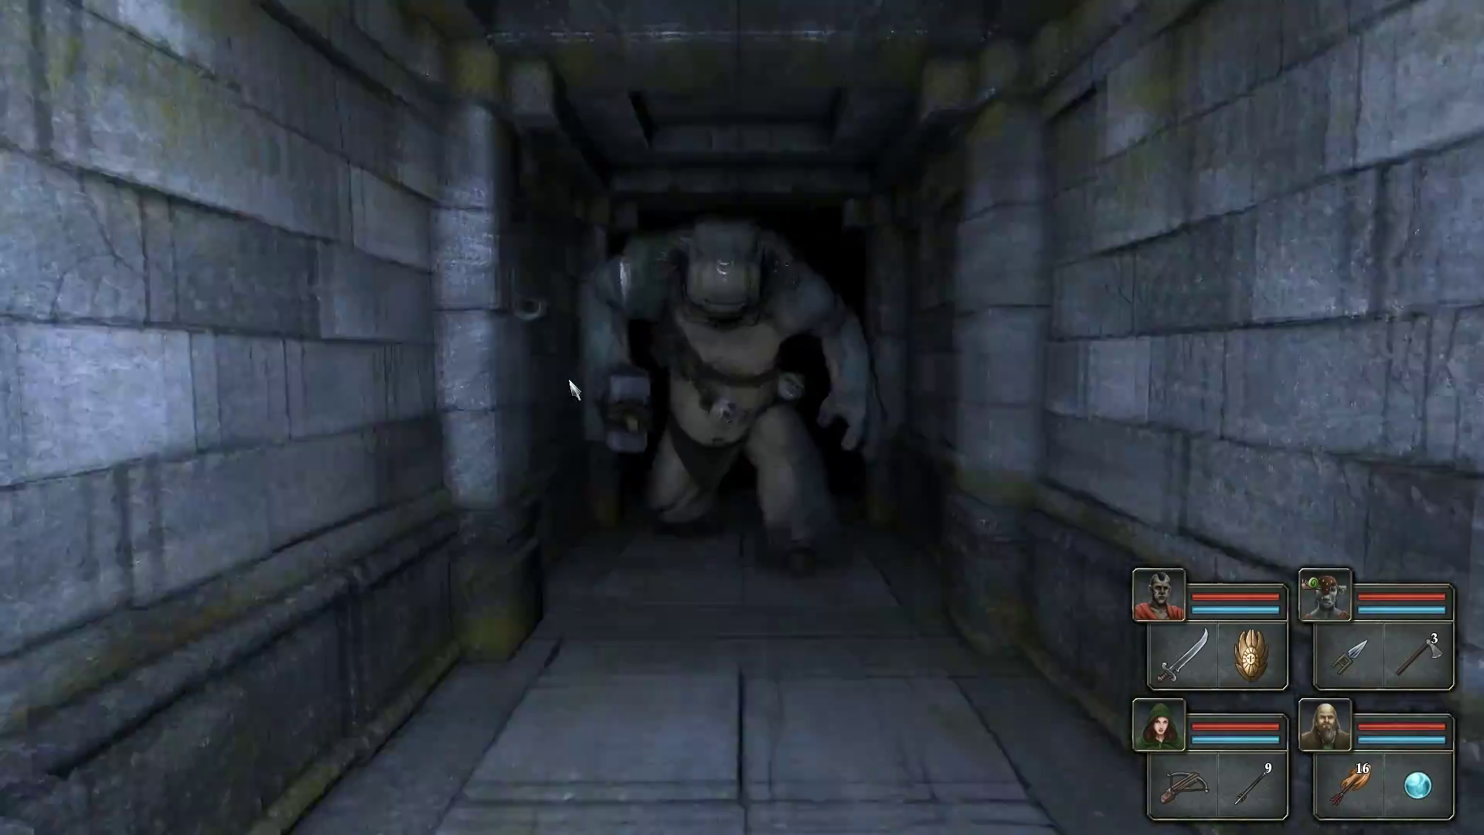
{"action": "key", "text": "q"}
{"action": "key", "text": "a"}
{"action": "key", "text": "q"}
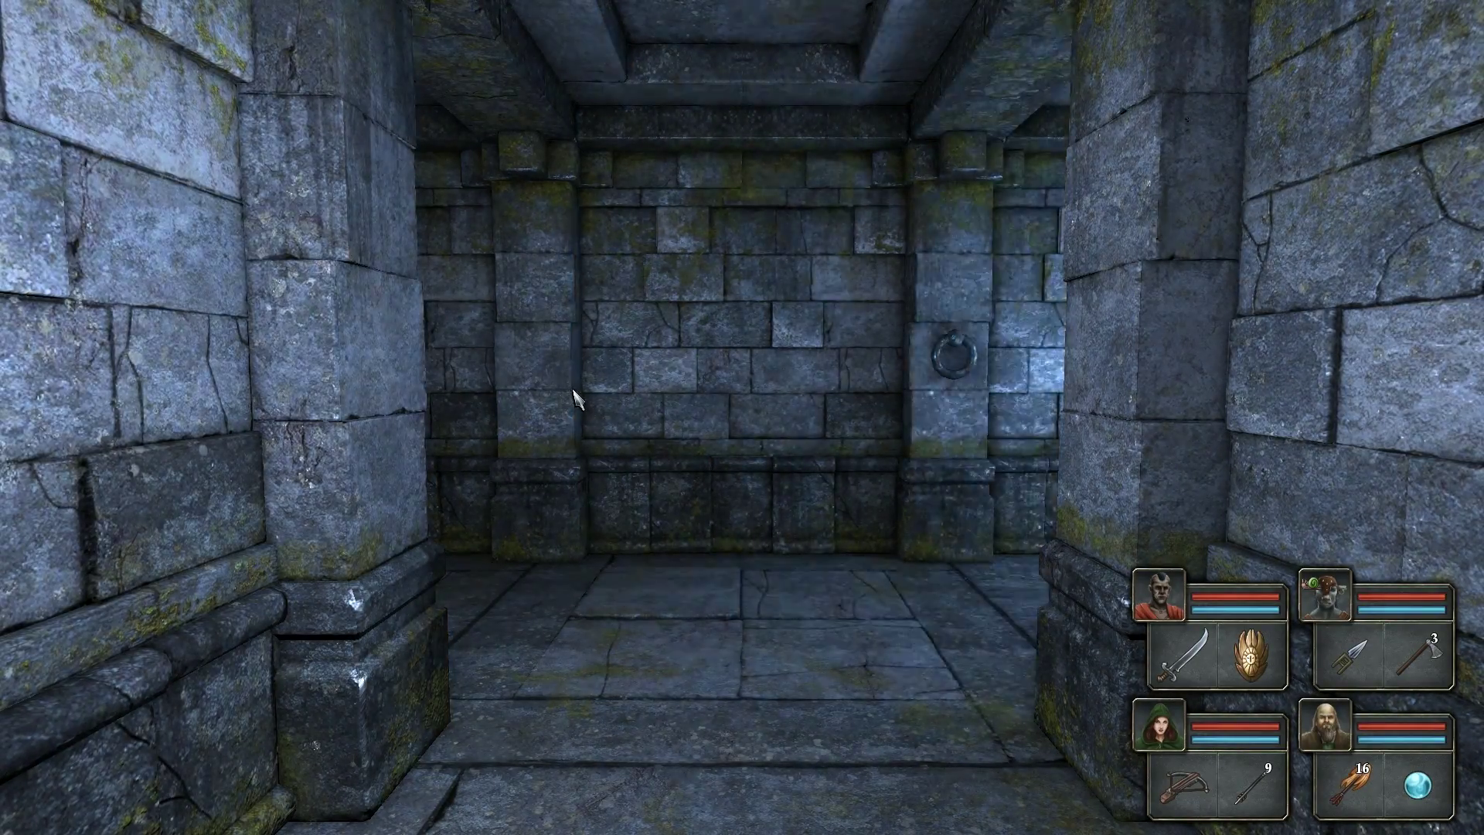
- Quick save with F5, then advance and turn toward the ogre's corridor
{"action": "key", "text": "F5"}
{"action": "key", "text": "w"}
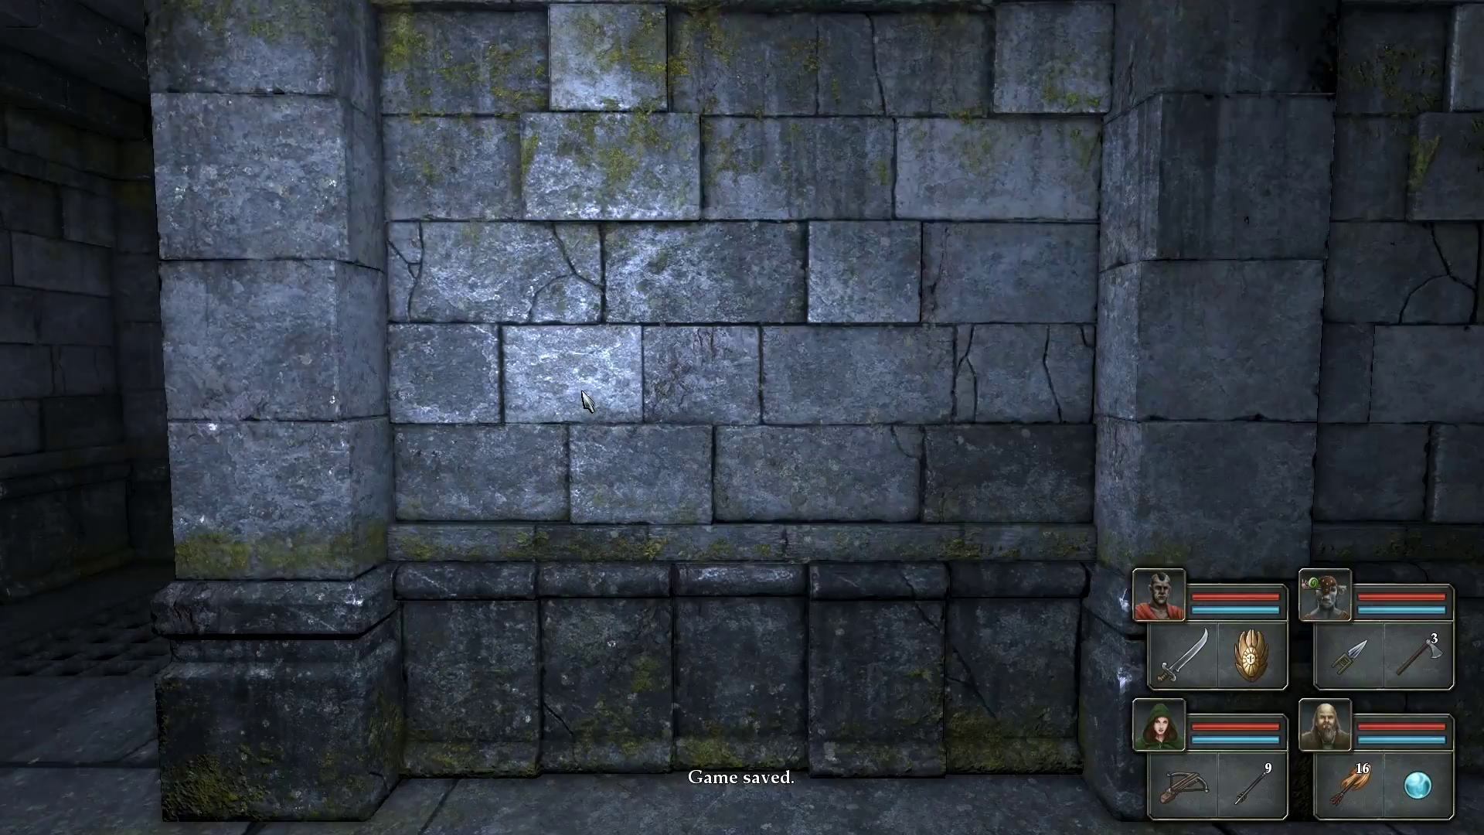
{"action": "key", "text": "q"}
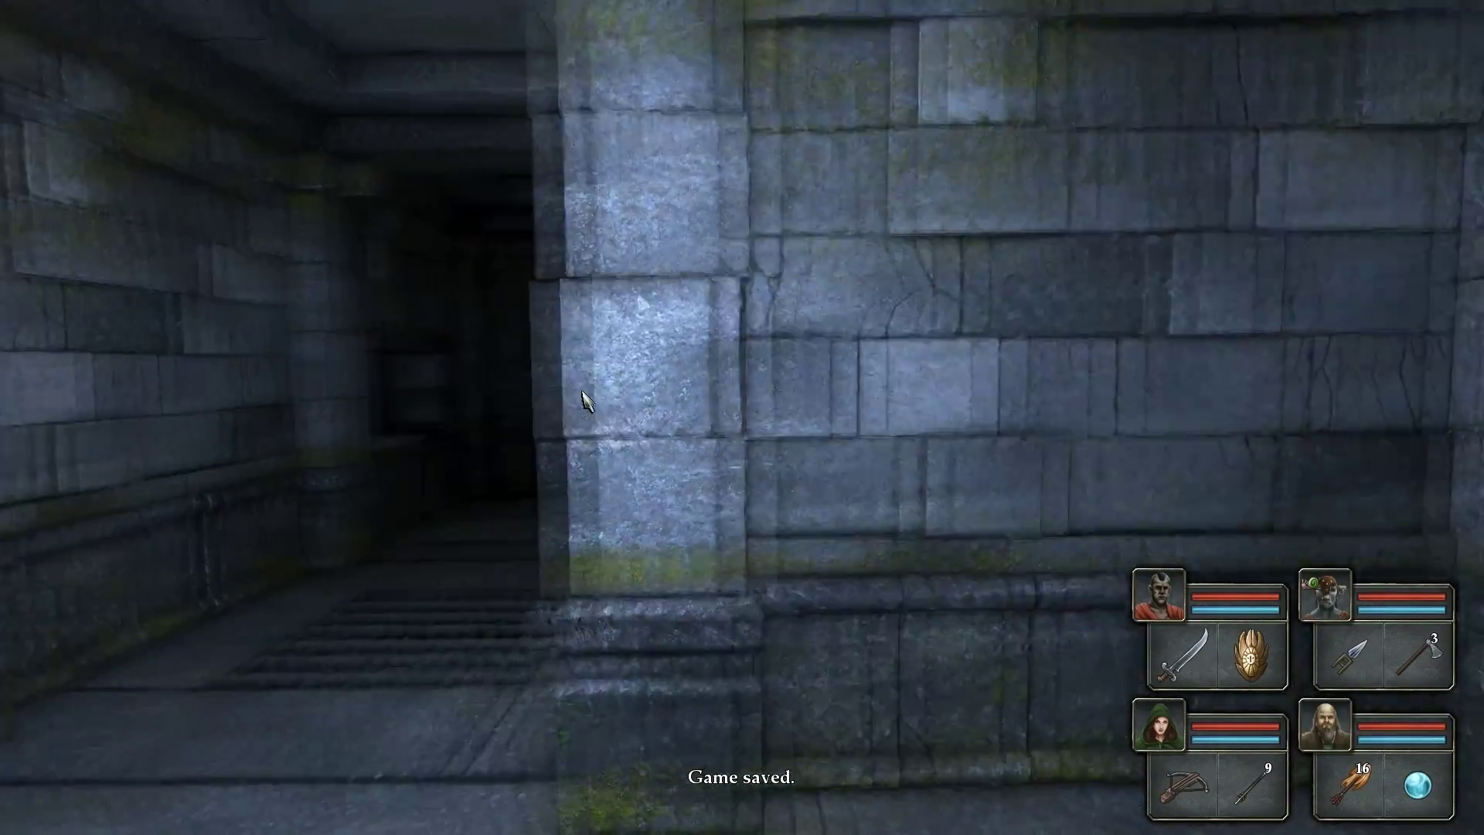
{"action": "key", "text": "w"}
{"action": "key", "text": "w"}
{"action": "key", "text": "e"}
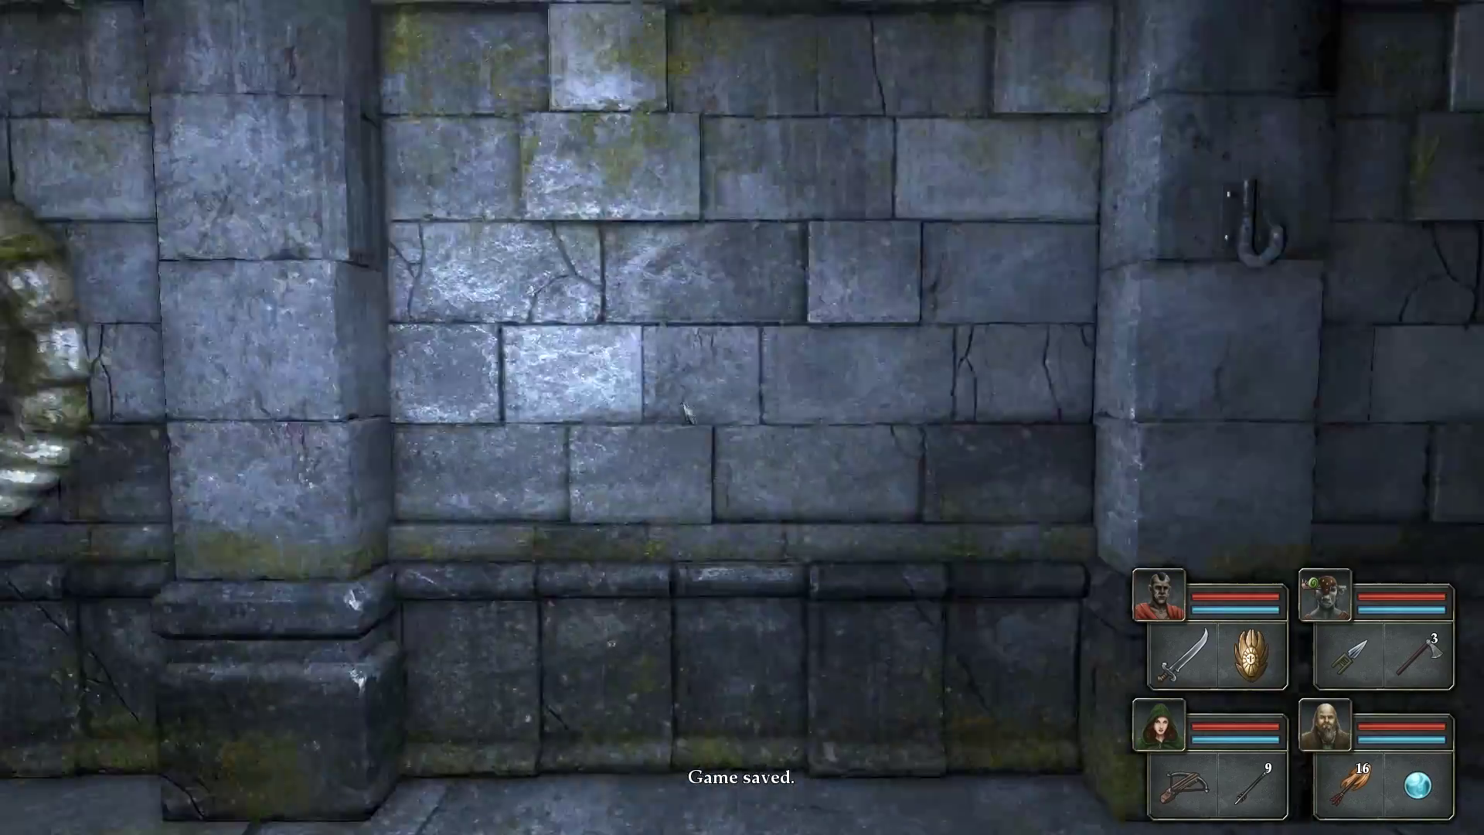
{"action": "key", "text": "e"}
- Open on the ogre with crossbow, sword, spear and a freezing frostbolt
{"action": "right_click", "coordinate": [1185, 785]}
{"action": "right_click", "coordinate": [1183, 656]}
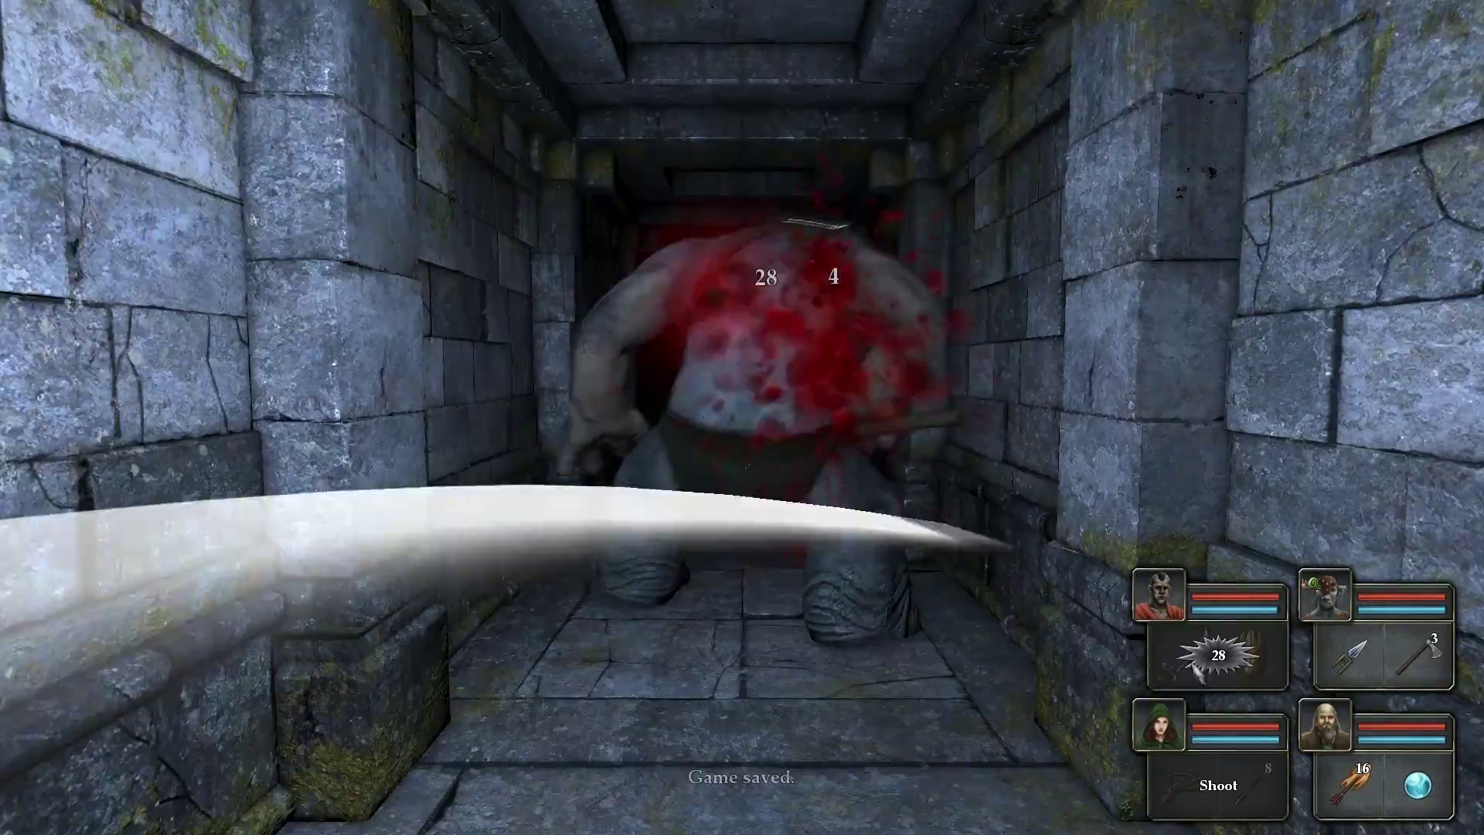
{"action": "right_click", "coordinate": [1351, 655]}
{"action": "right_click", "coordinate": [1357, 786]}
{"action": "right_click", "coordinate": [1436, 779]}
{"action": "right_click", "coordinate": [1217, 786]}
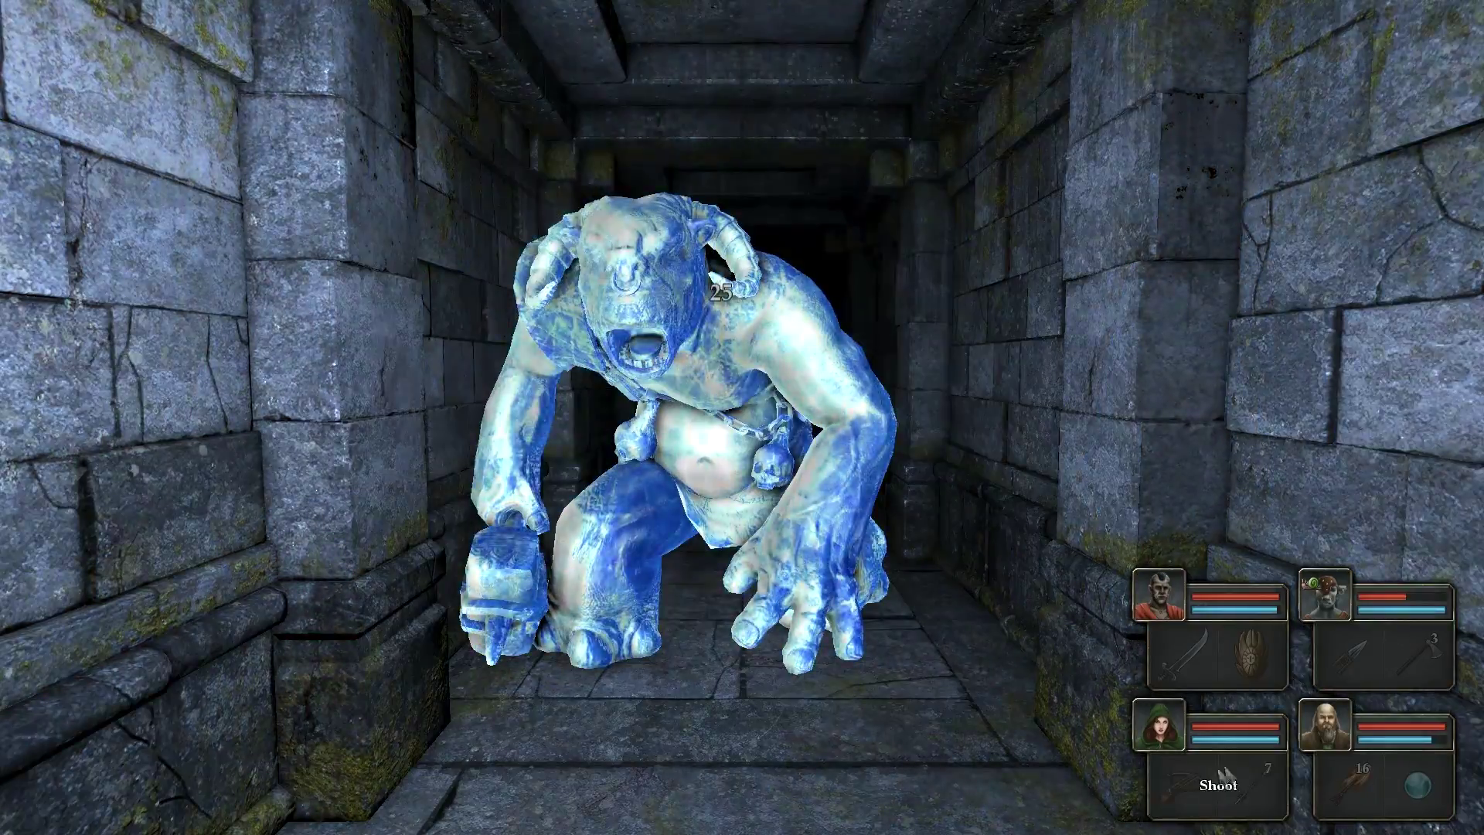
{"action": "right_click", "coordinate": [1379, 654]}
{"action": "right_click", "coordinate": [1379, 786]}
{"action": "right_click", "coordinate": [1350, 655]}
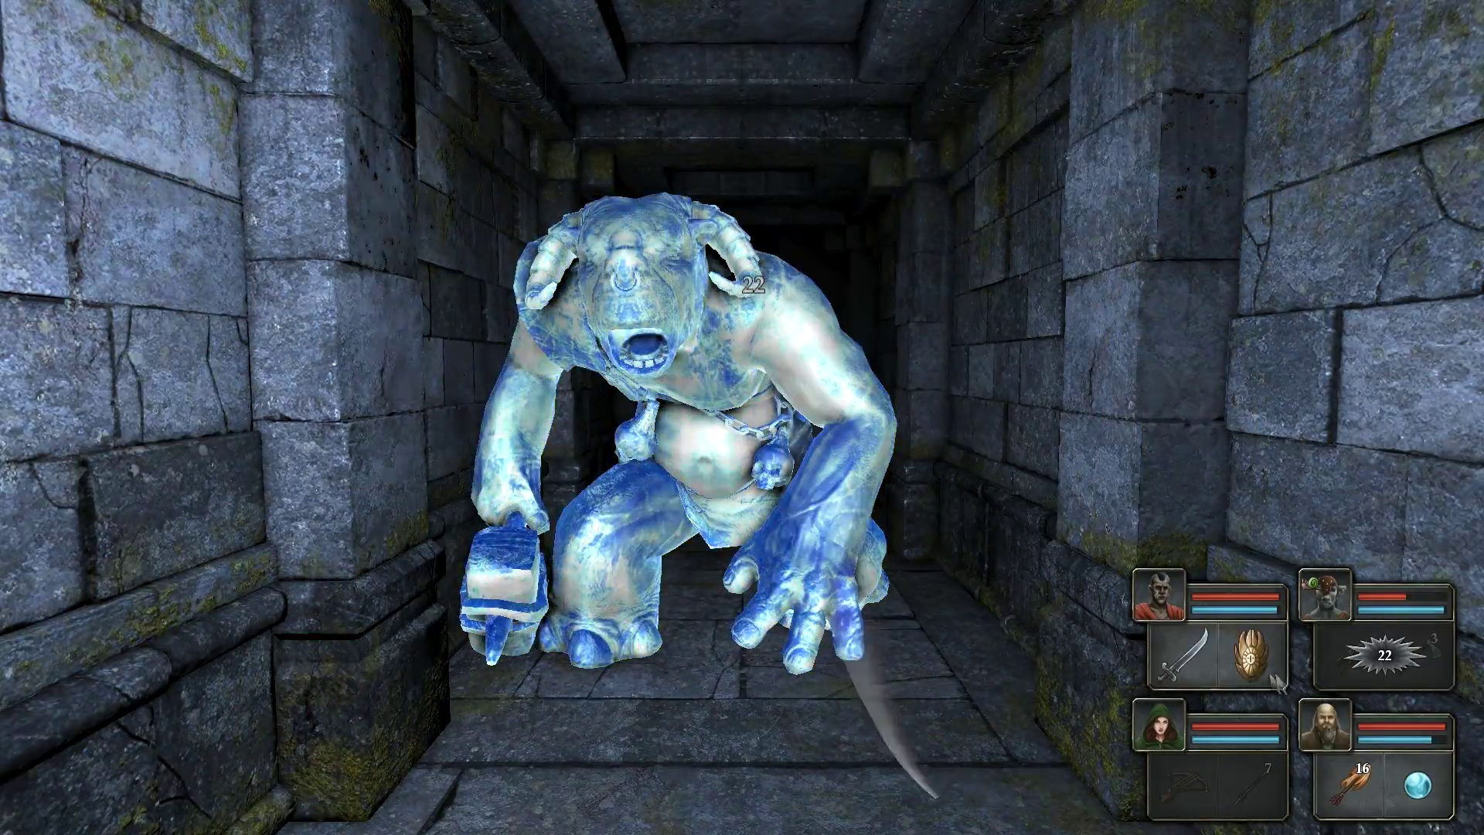
- Keep hitting the ogre and refreeze it with another frost spell
{"action": "right_click", "coordinate": [1416, 787]}
{"action": "right_click", "coordinate": [1435, 779]}
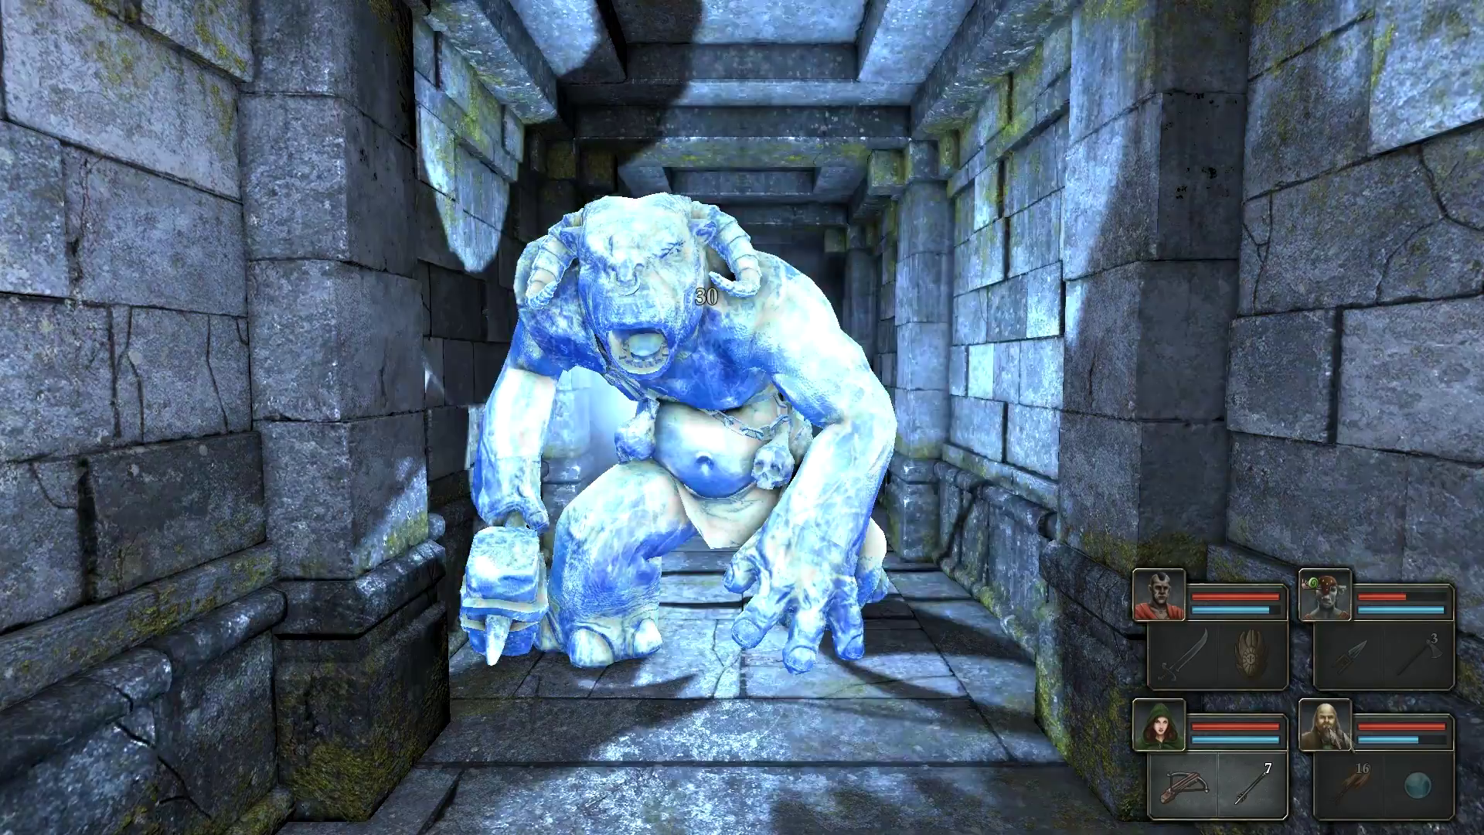
{"action": "right_click", "coordinate": [1217, 786]}
{"action": "right_click", "coordinate": [1380, 655]}
{"action": "left_click", "coordinate": [1324, 595]}
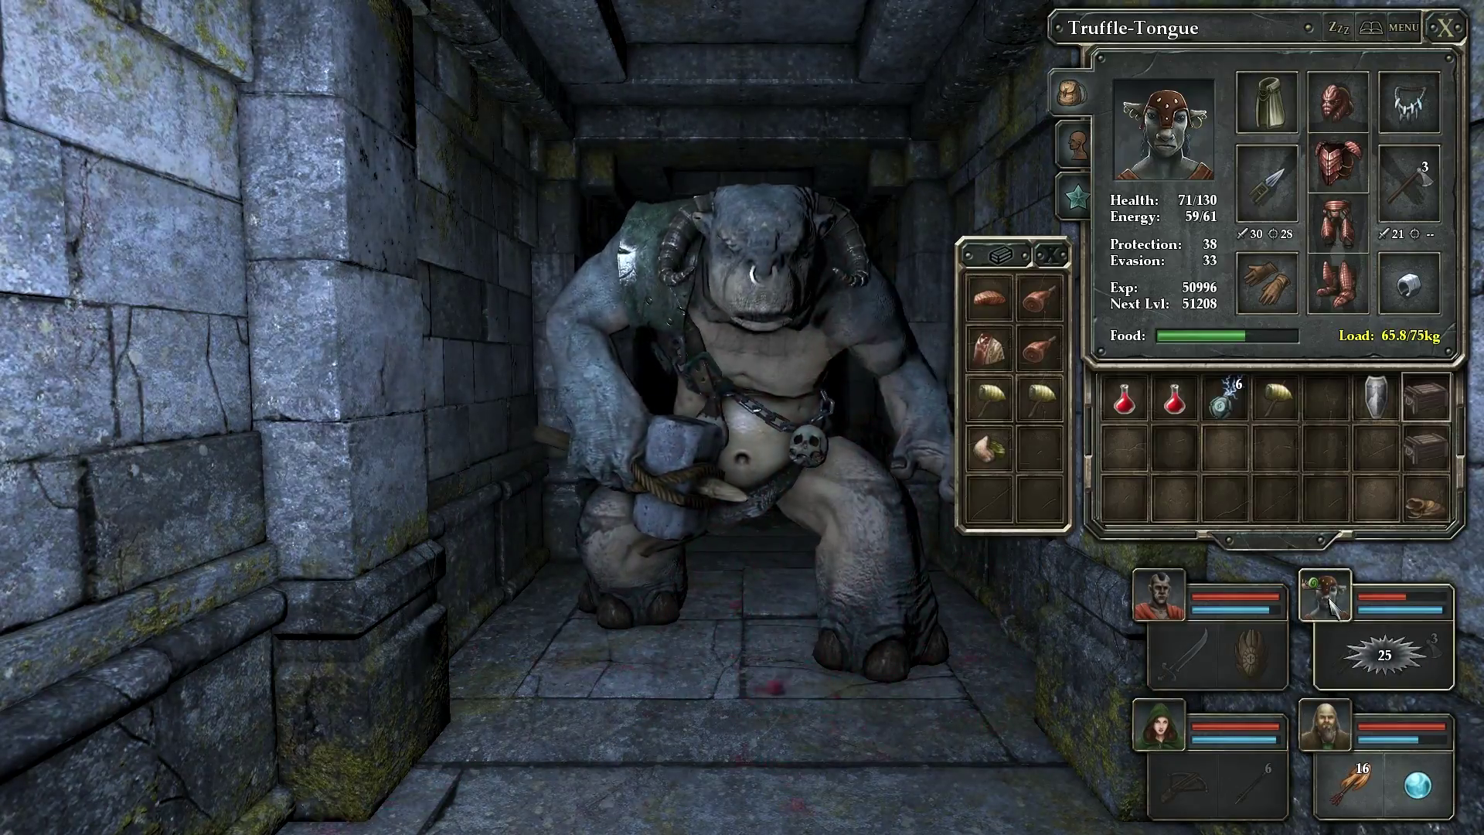
{"action": "right_click", "coordinate": [1218, 656]}
{"action": "right_click", "coordinate": [1416, 787]}
{"action": "right_click", "coordinate": [1438, 790]}
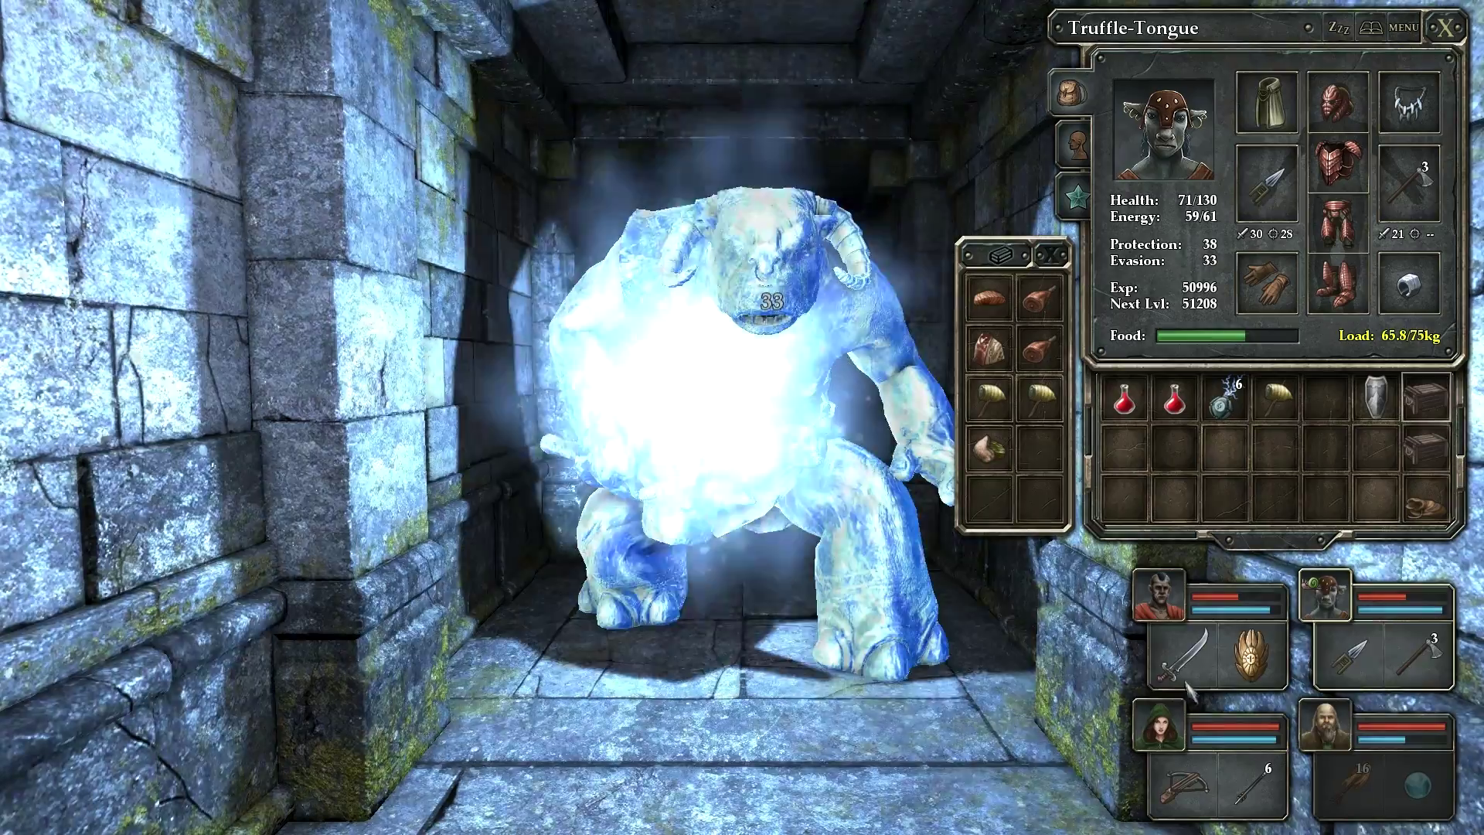
{"action": "right_click", "coordinate": [1380, 656]}
{"action": "right_click", "coordinate": [1217, 785]}
- Finish the ogre with frost, sword, spear and crossbow hits for 750 xp
{"action": "right_click", "coordinate": [1416, 786]}
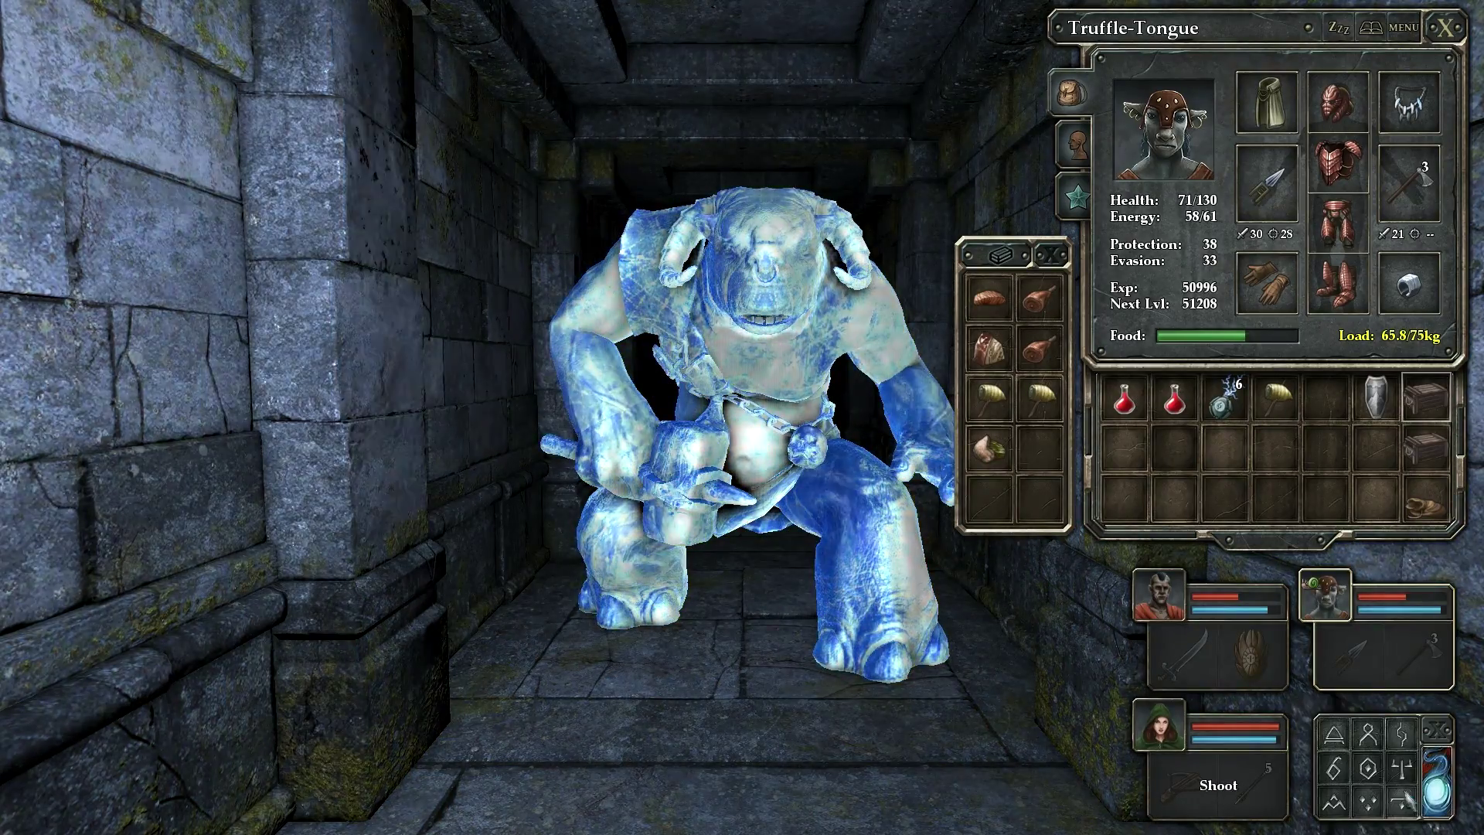
{"action": "right_click", "coordinate": [1379, 654]}
{"action": "right_click", "coordinate": [1218, 786]}
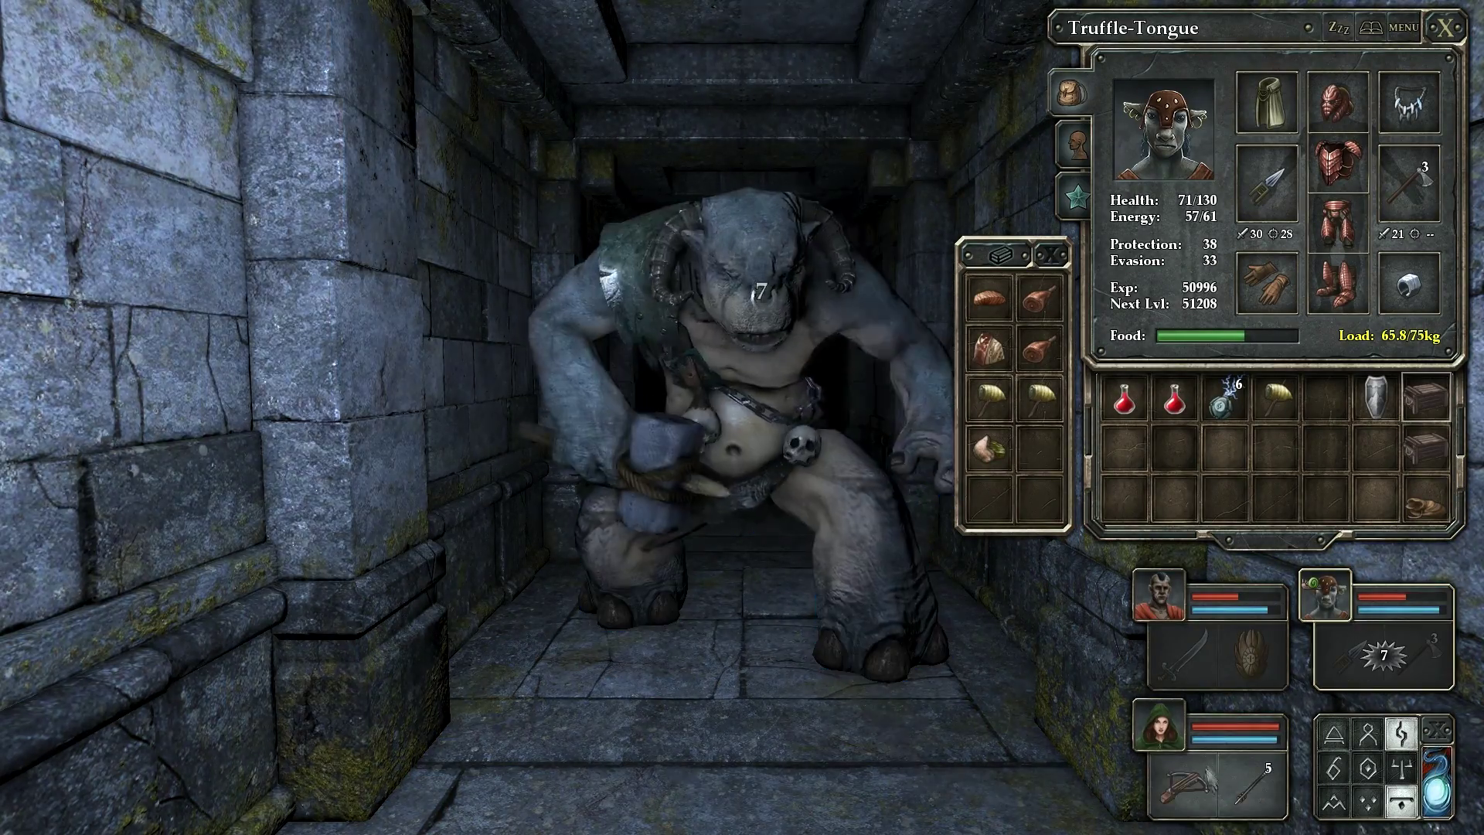
{"action": "right_click", "coordinate": [1217, 654]}
{"action": "right_click", "coordinate": [1438, 791]}
{"action": "right_click", "coordinate": [1218, 655]}
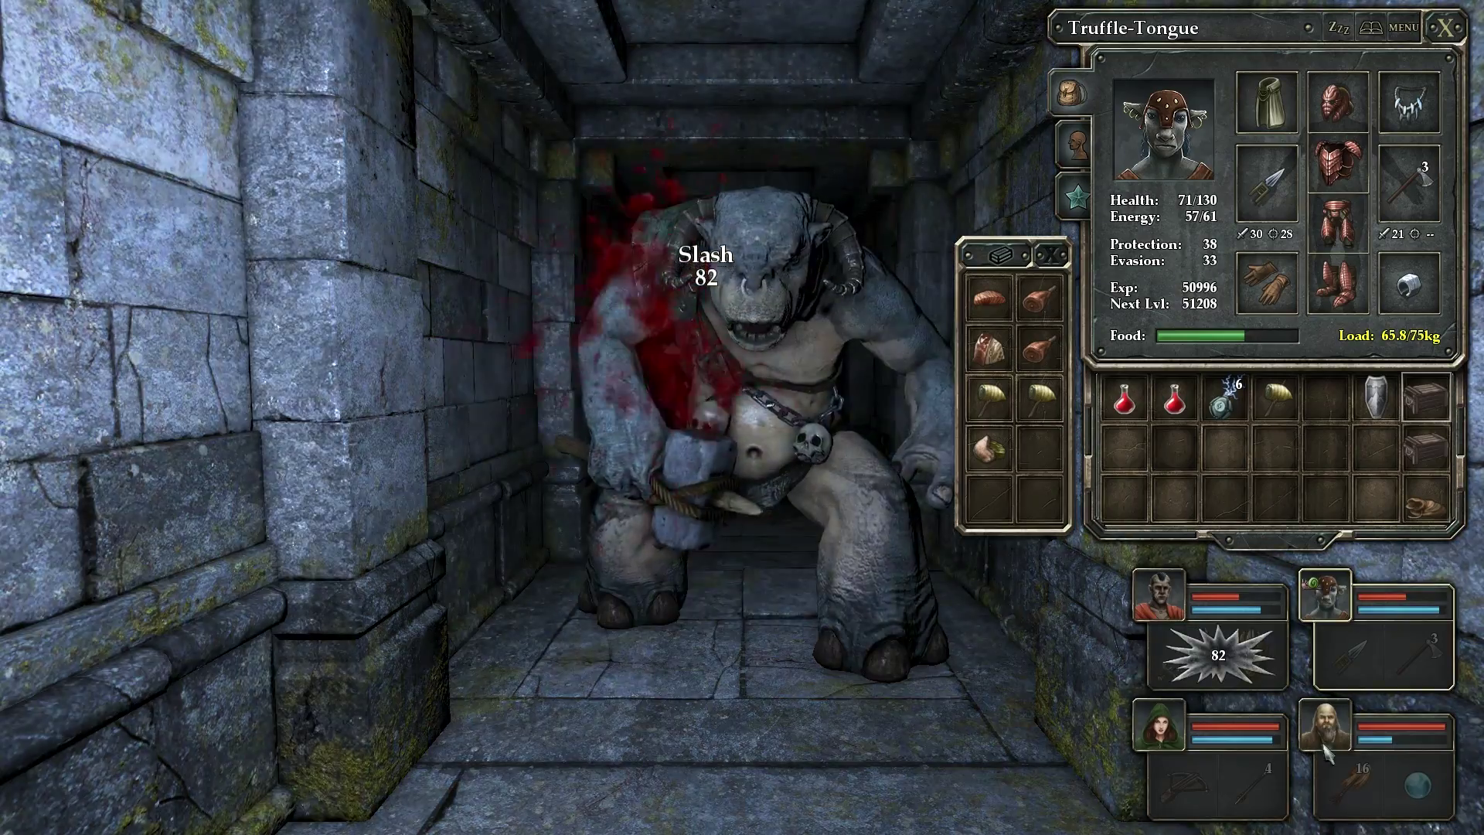
{"action": "right_click", "coordinate": [1379, 655]}
{"action": "right_click", "coordinate": [1217, 787]}
{"action": "right_click", "coordinate": [1416, 786]}
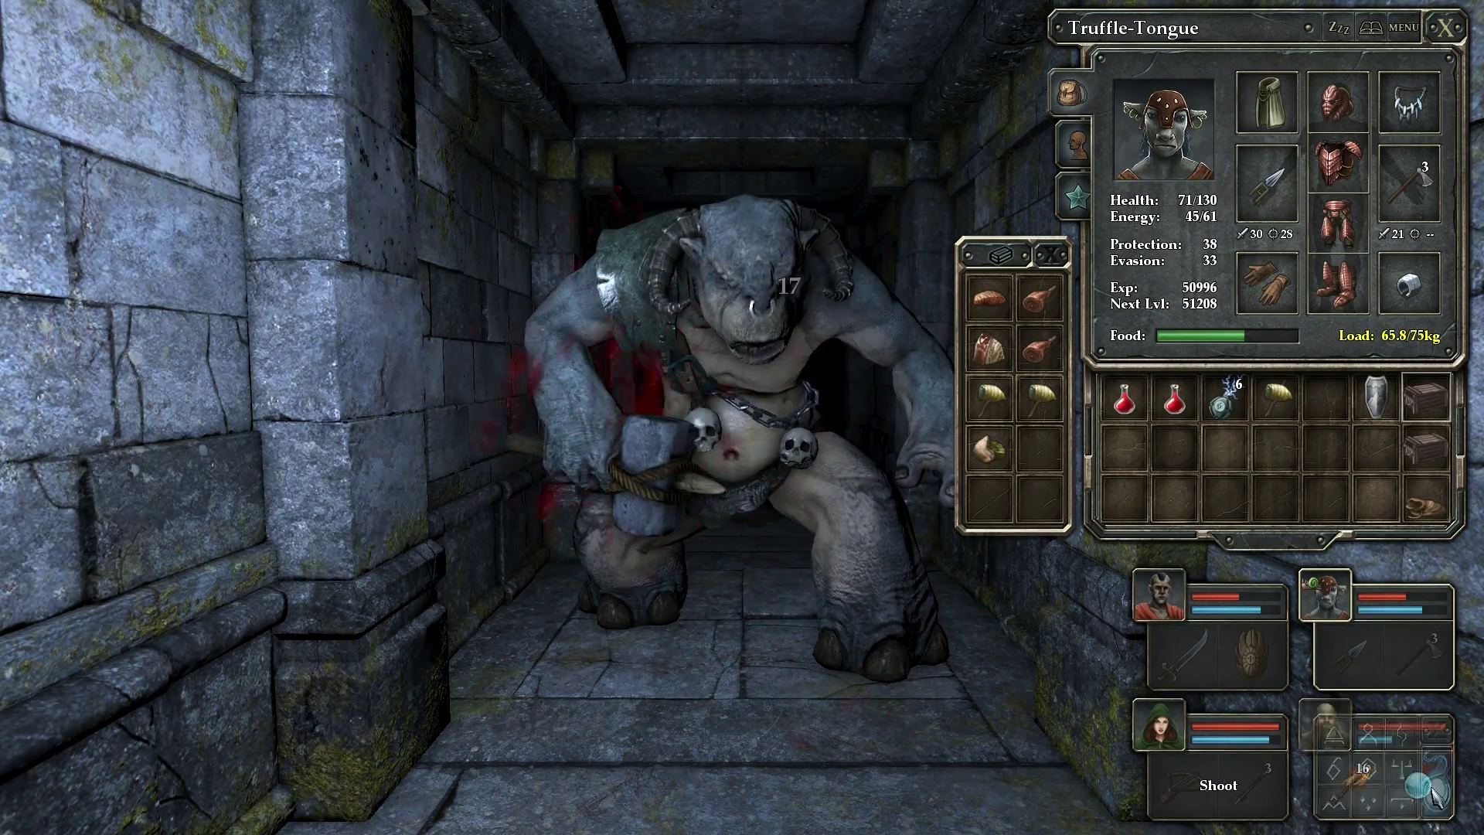
{"action": "right_click", "coordinate": [1417, 786]}
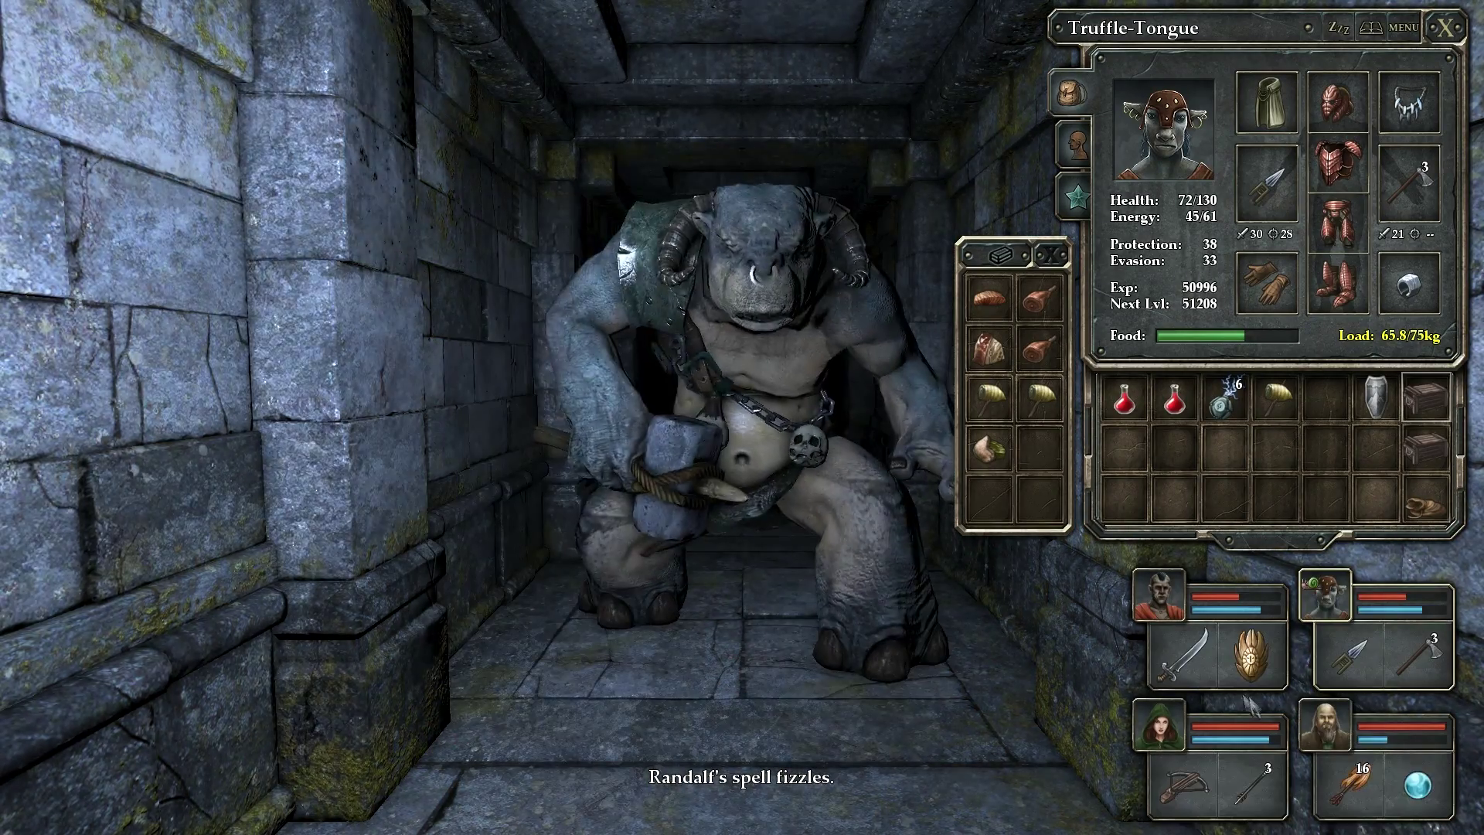
{"action": "right_click", "coordinate": [1217, 655]}
{"action": "right_click", "coordinate": [1380, 655]}
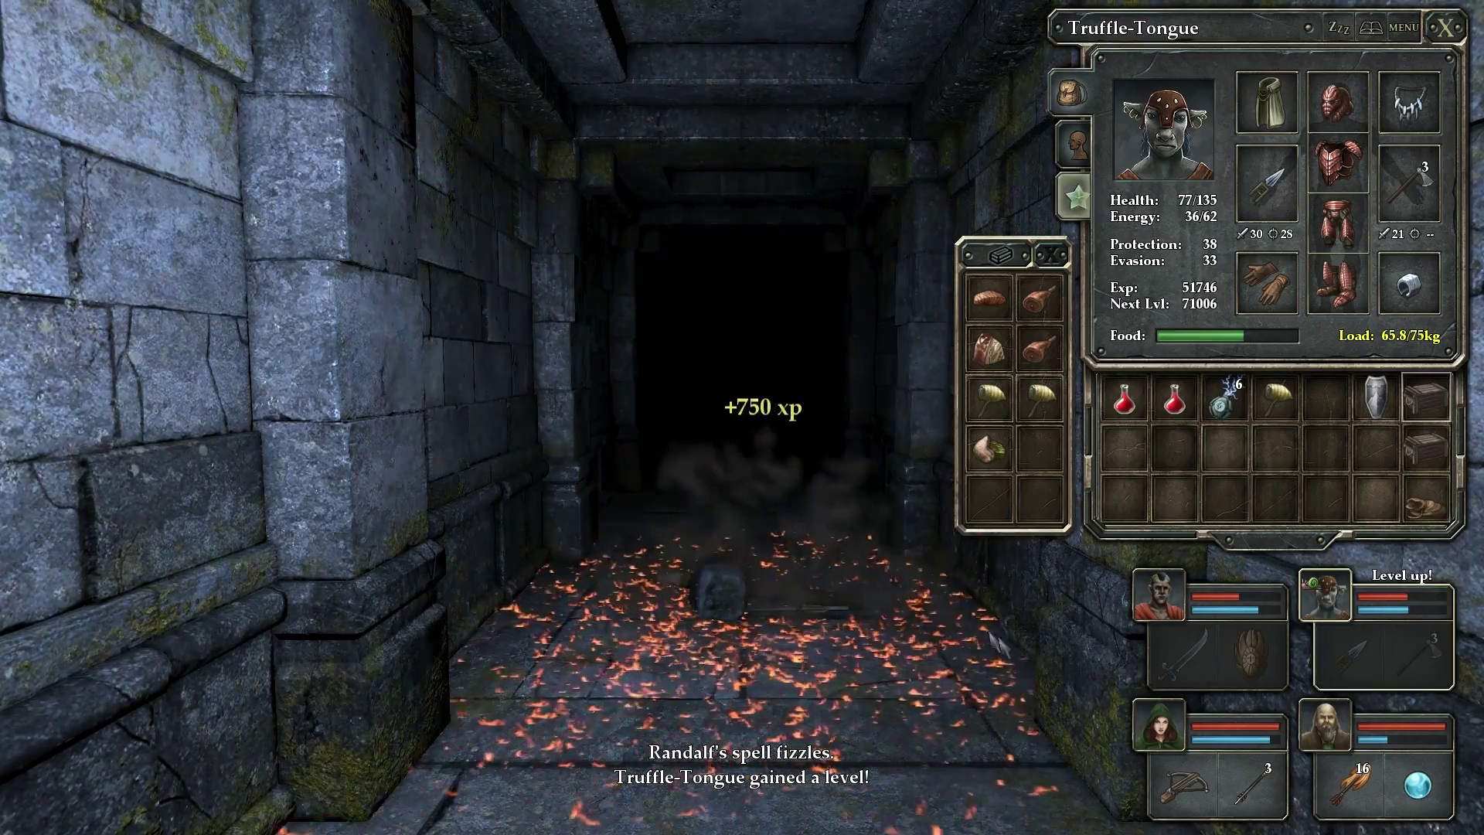
- Step onto the ogre's square, open the other wooden box, and stack the Lightning Bombs
{"action": "key", "text": "w"}
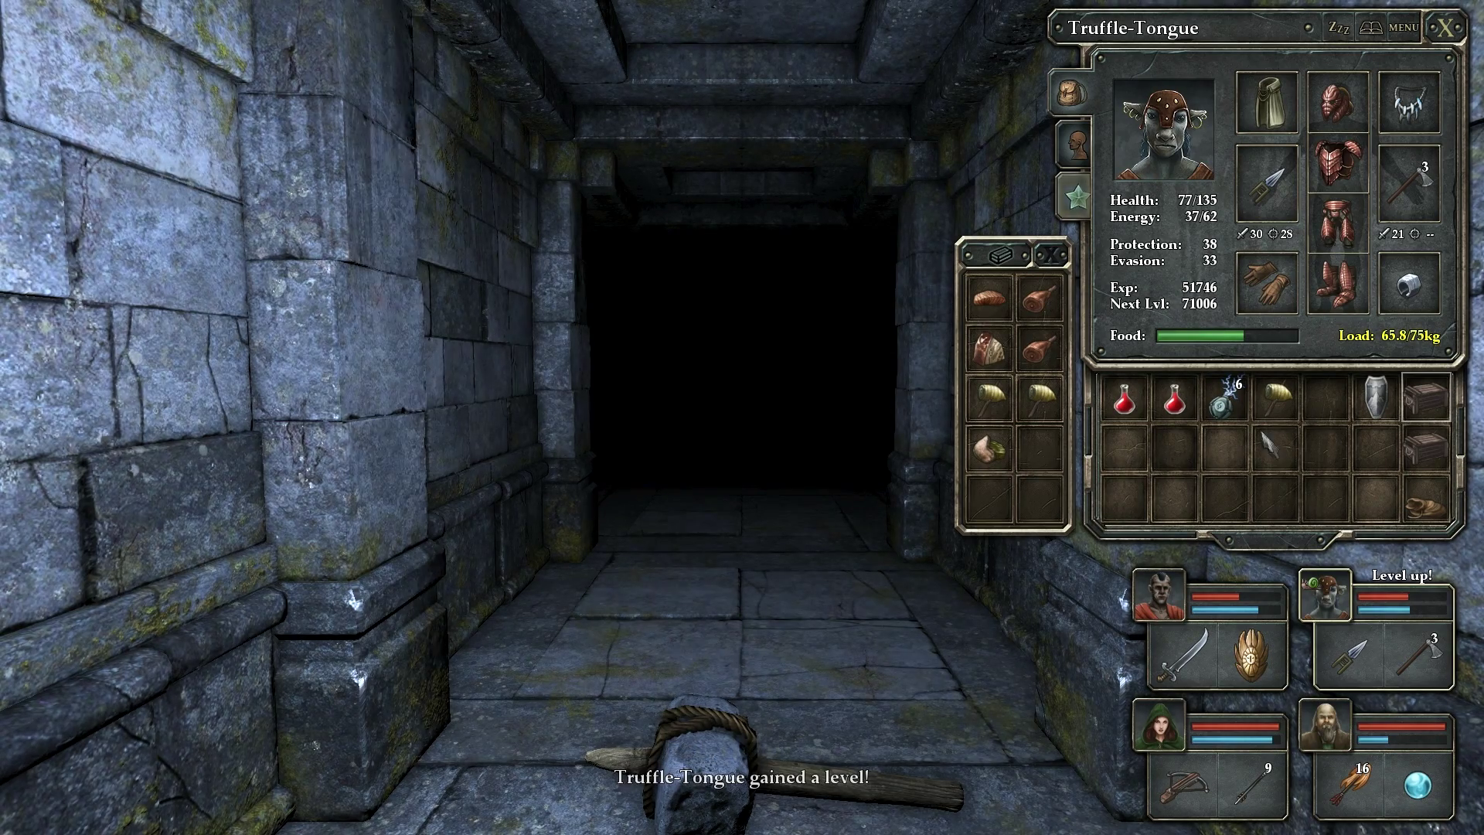
{"action": "right_click", "coordinate": [1423, 399]}
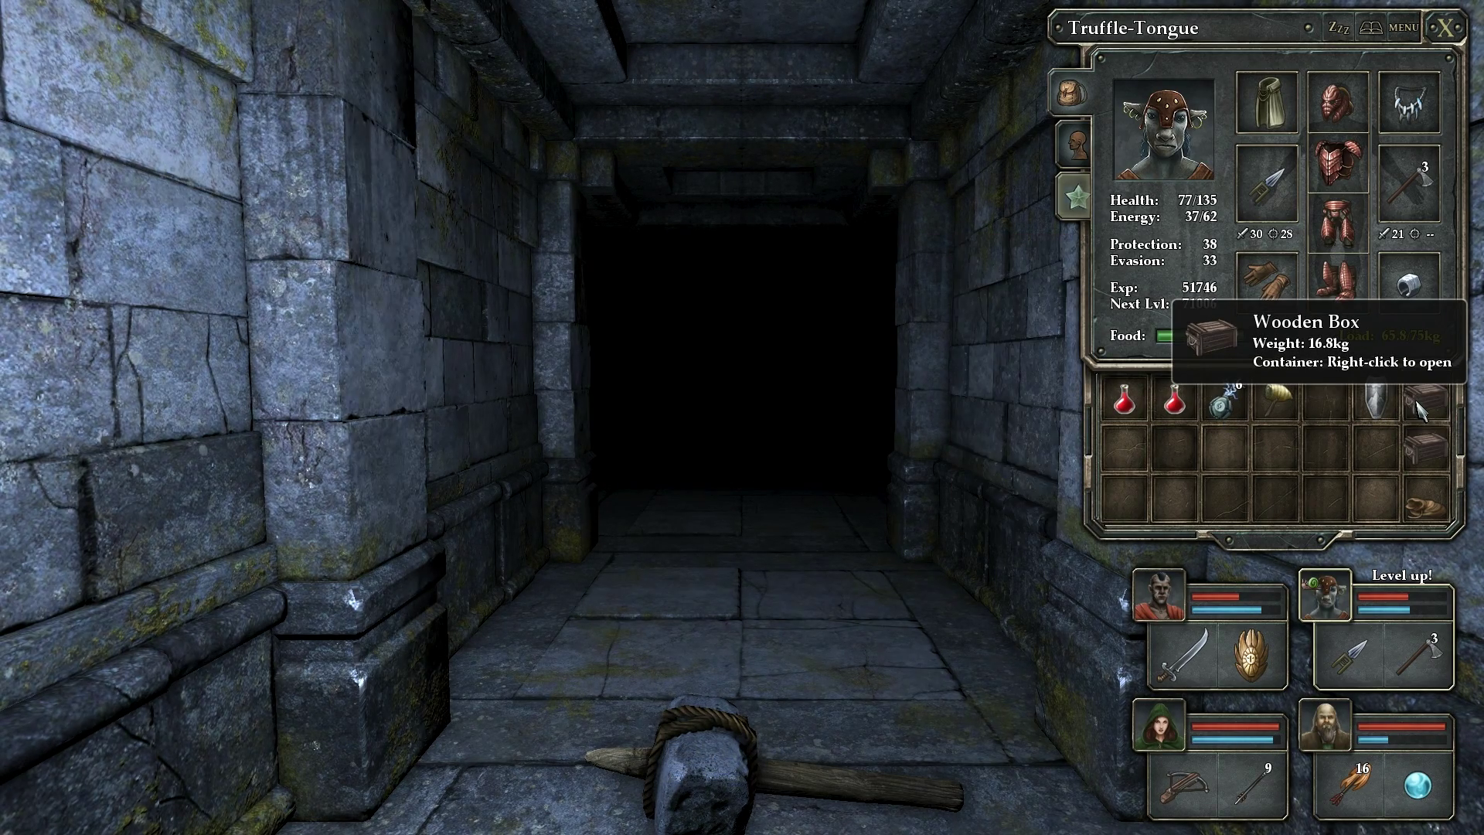
{"action": "right_click", "coordinate": [1424, 451]}
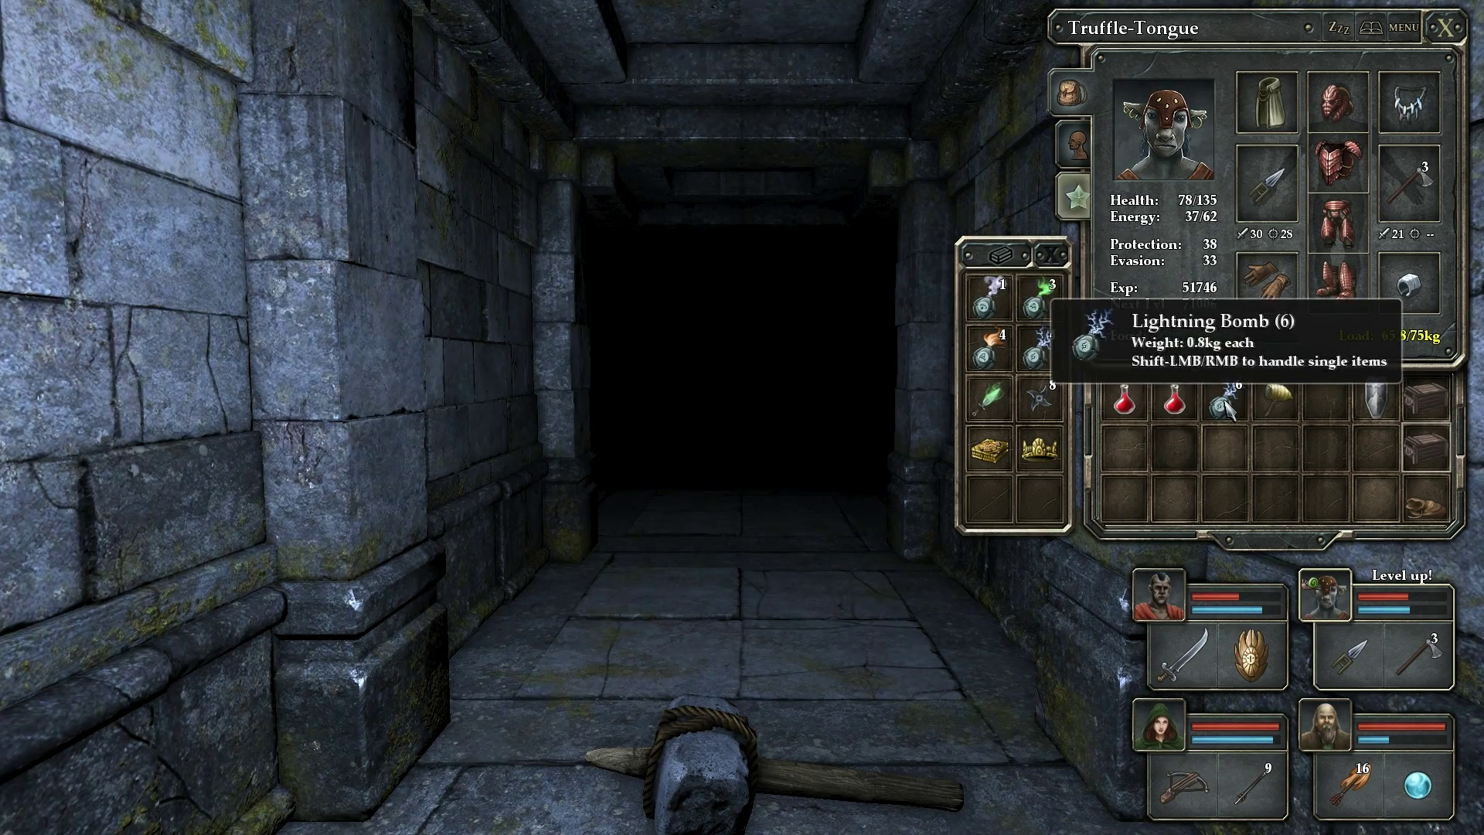
{"action": "left_click", "coordinate": [1225, 400]}
{"action": "left_click", "coordinate": [1040, 348]}
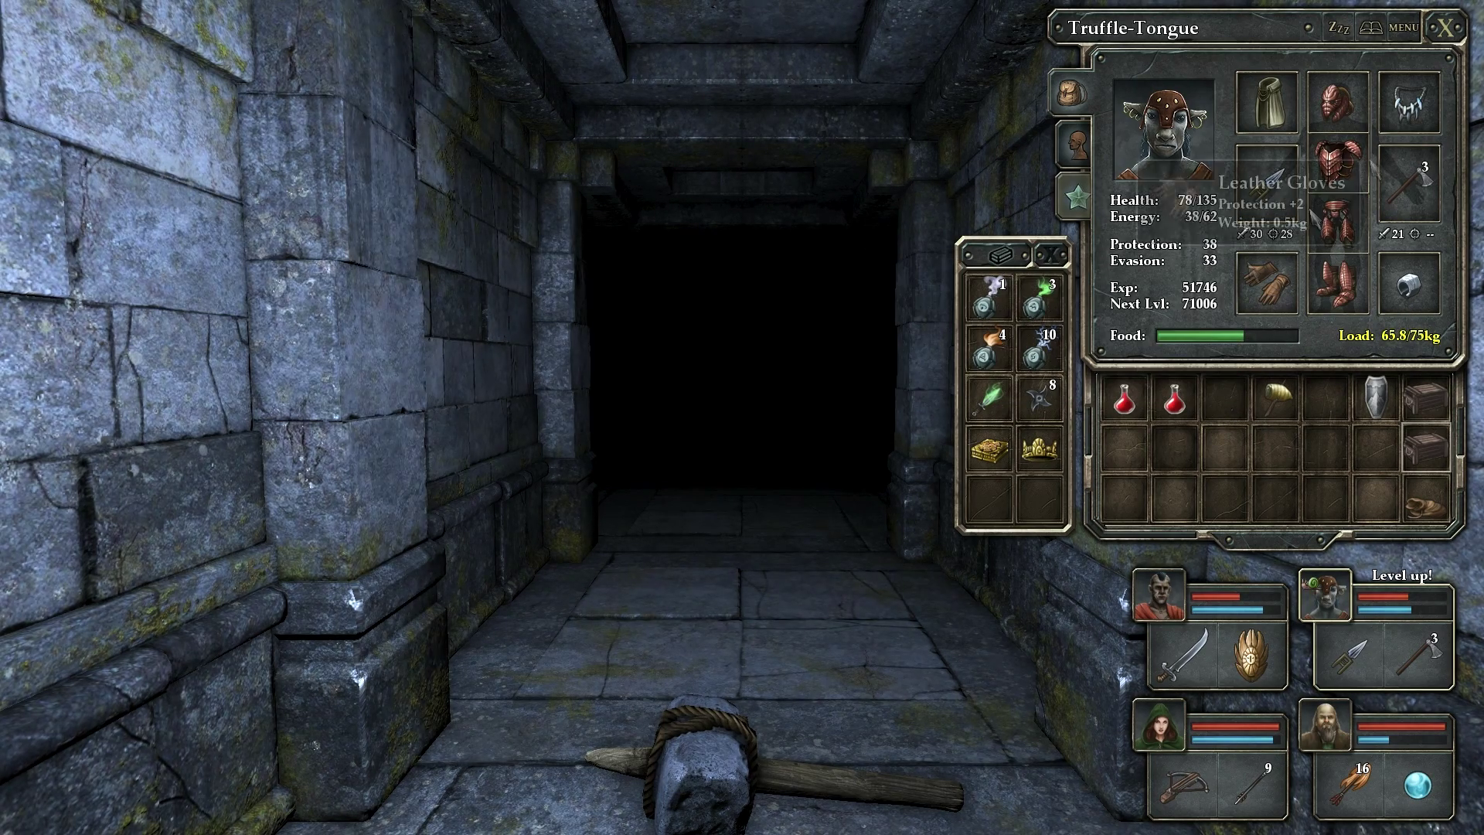
{"action": "left_click", "coordinate": [1445, 27]}
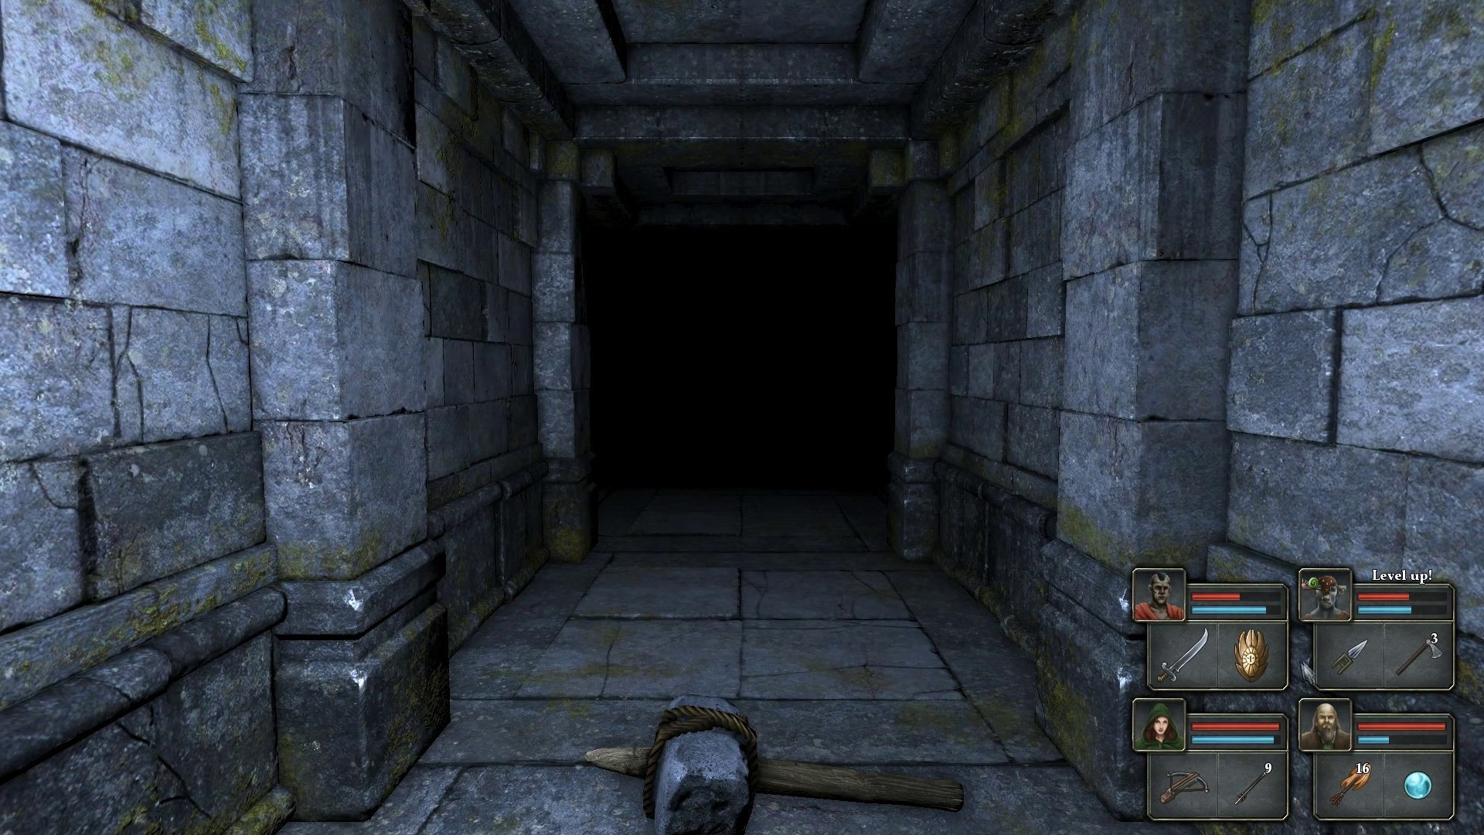
- Move the wooden box to the hooded woman, open it, and eat a food item
{"action": "left_click", "coordinate": [1323, 596]}
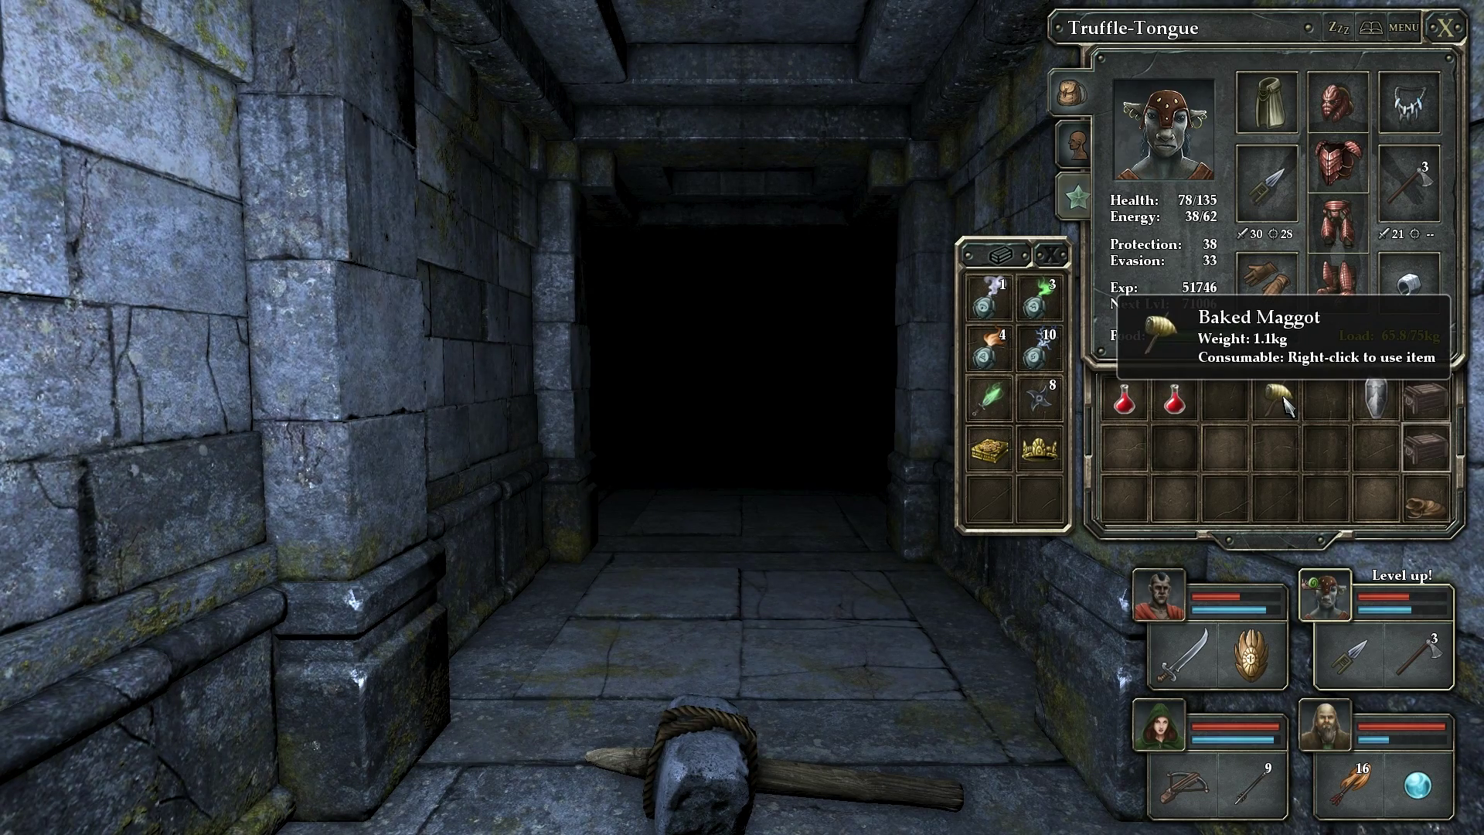
{"action": "left_click", "coordinate": [1424, 448]}
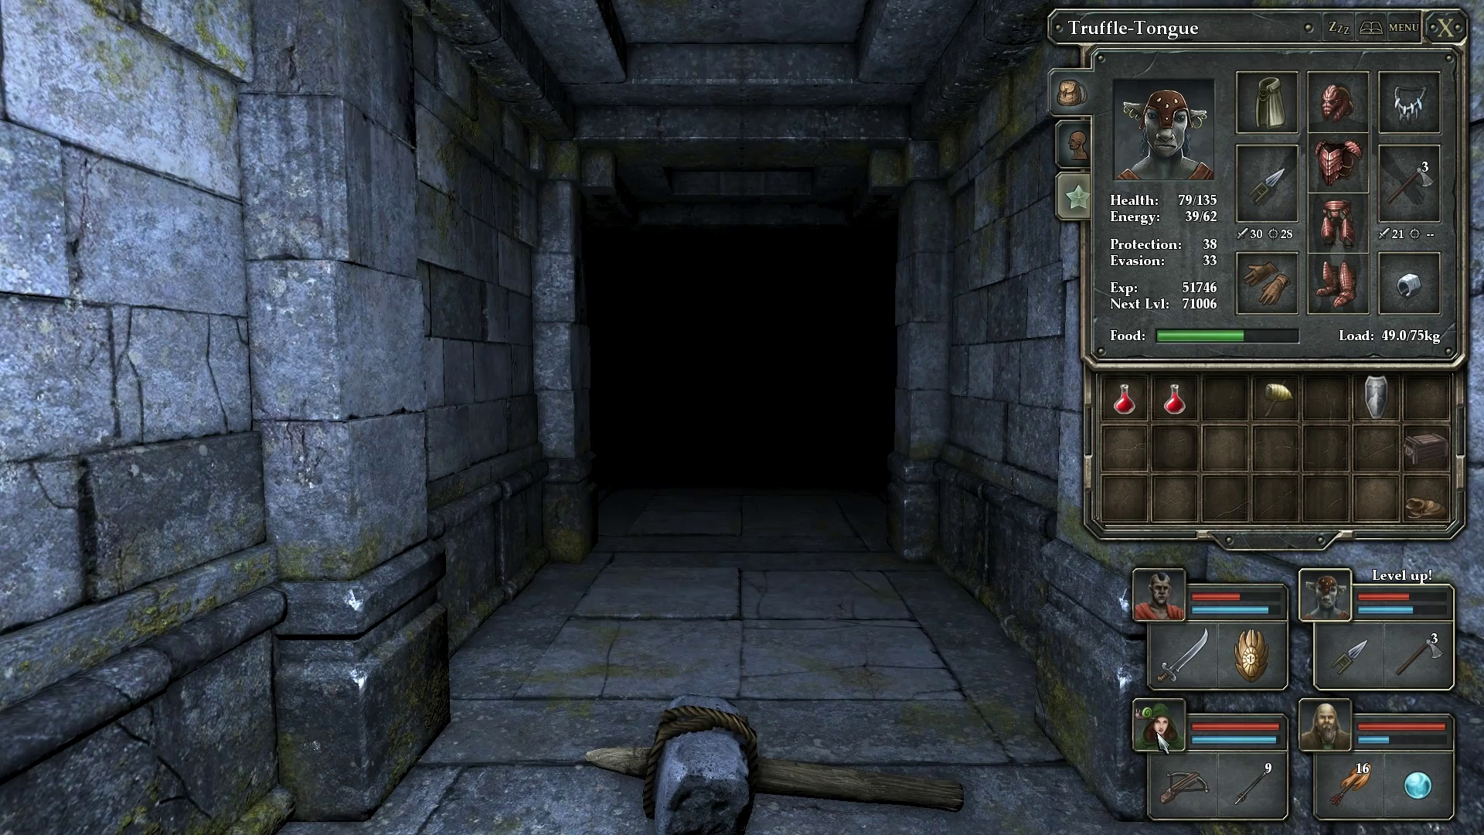
{"action": "left_click", "coordinate": [1157, 727]}
{"action": "left_click", "coordinate": [1157, 727]}
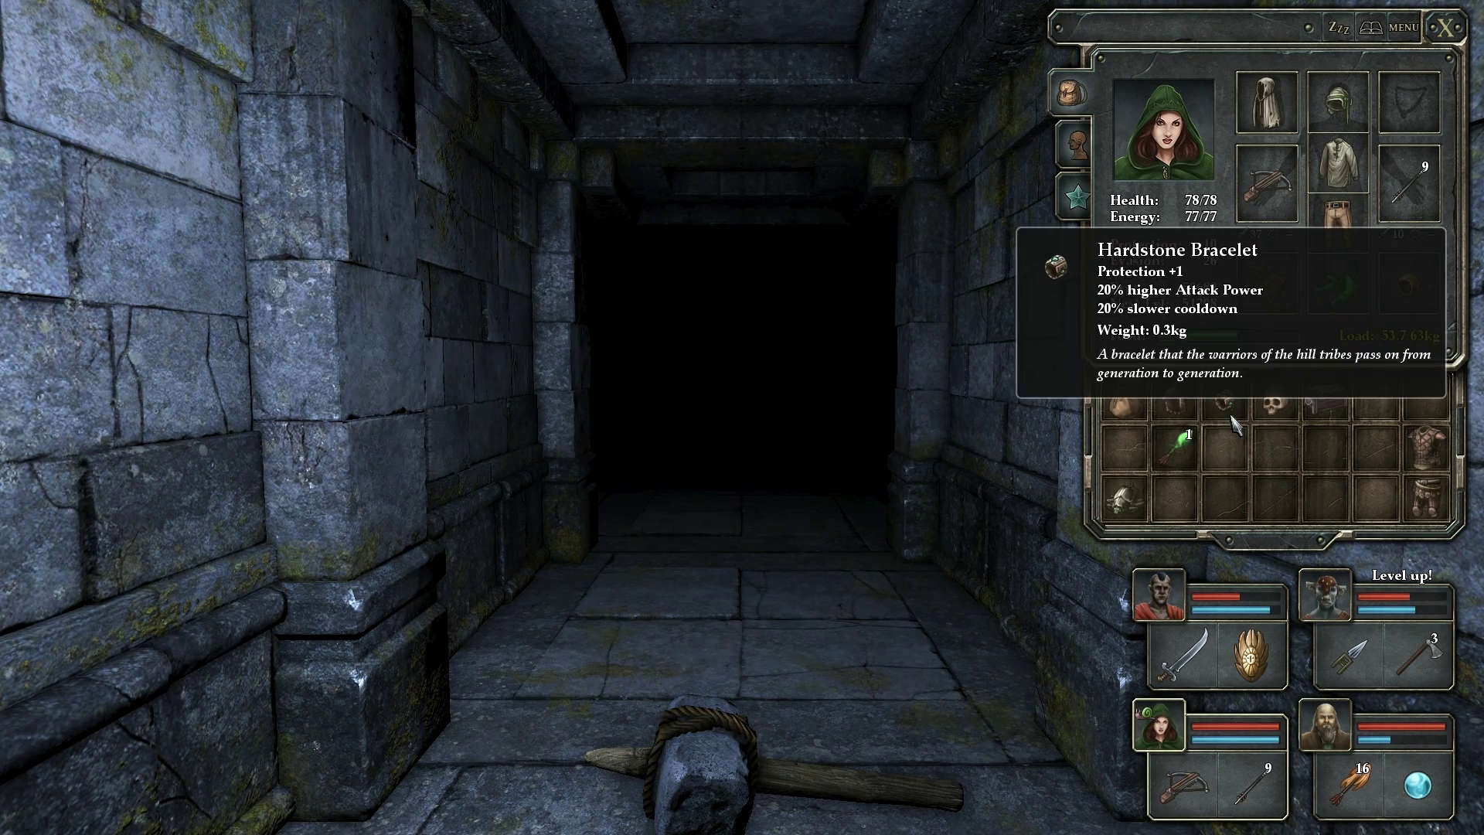
{"action": "mouse_move", "coordinate": [1275, 403]}
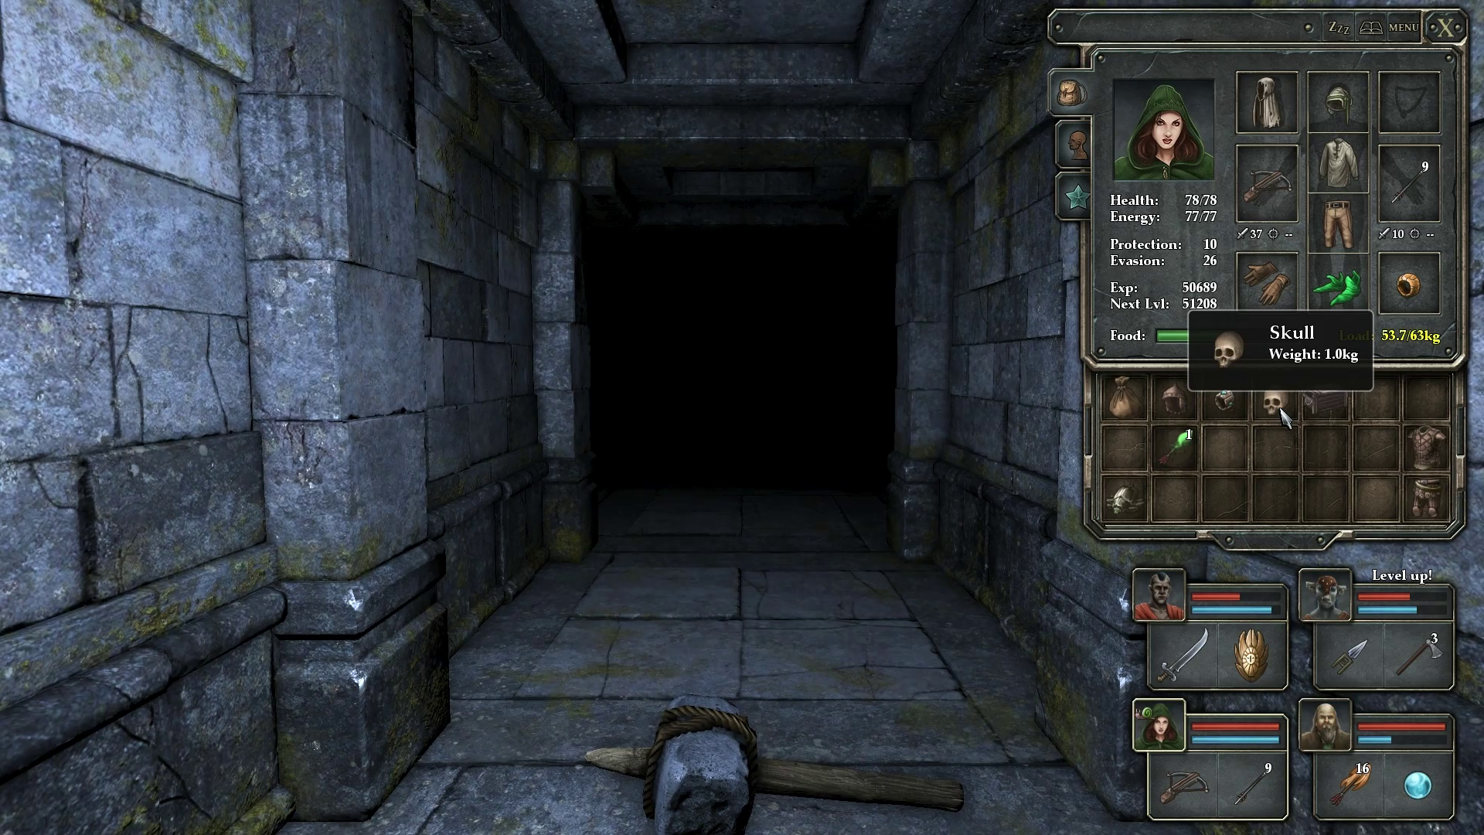
{"action": "right_click", "coordinate": [1323, 400]}
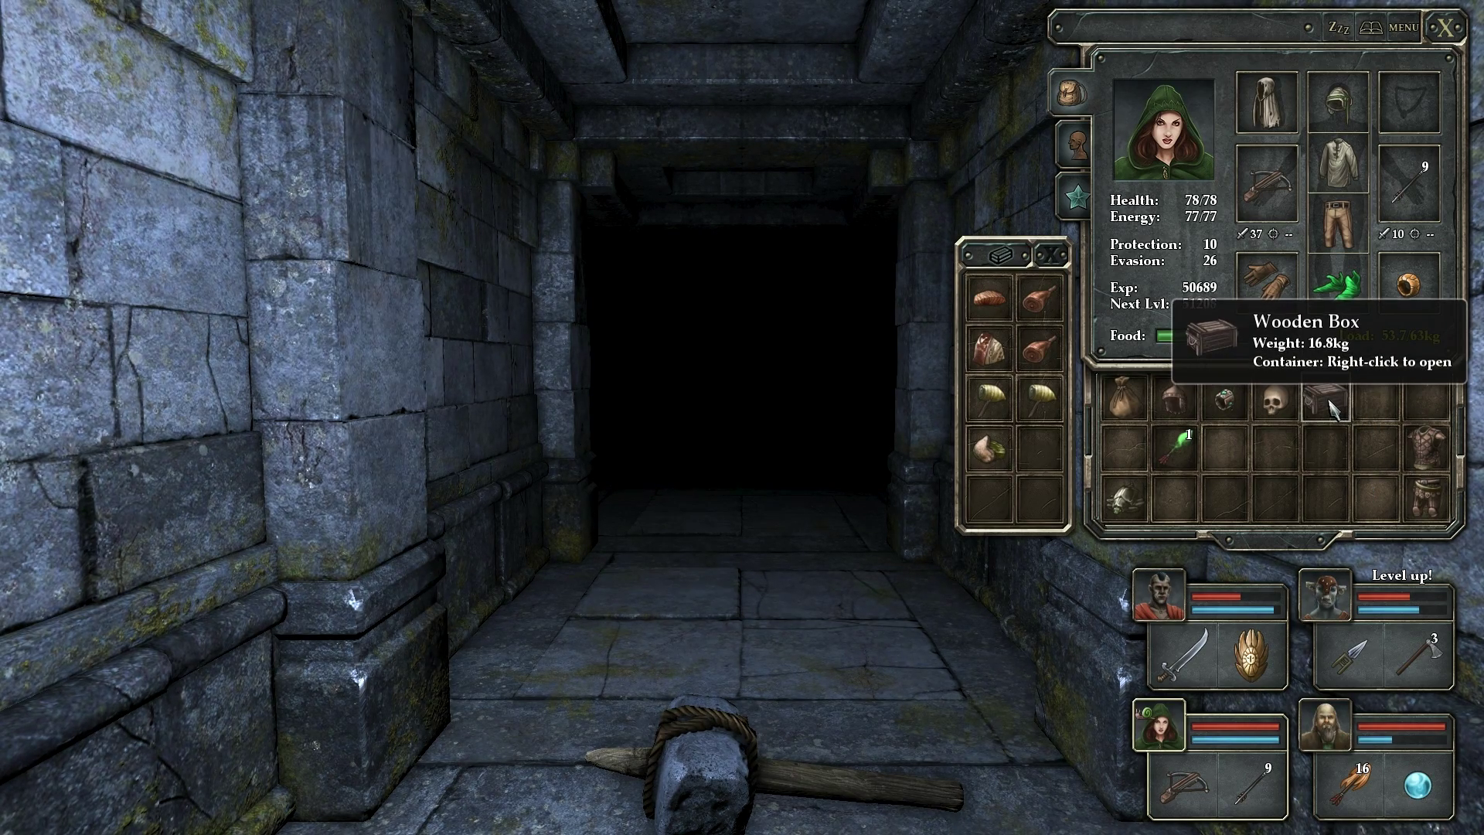
{"action": "right_click", "coordinate": [990, 451]}
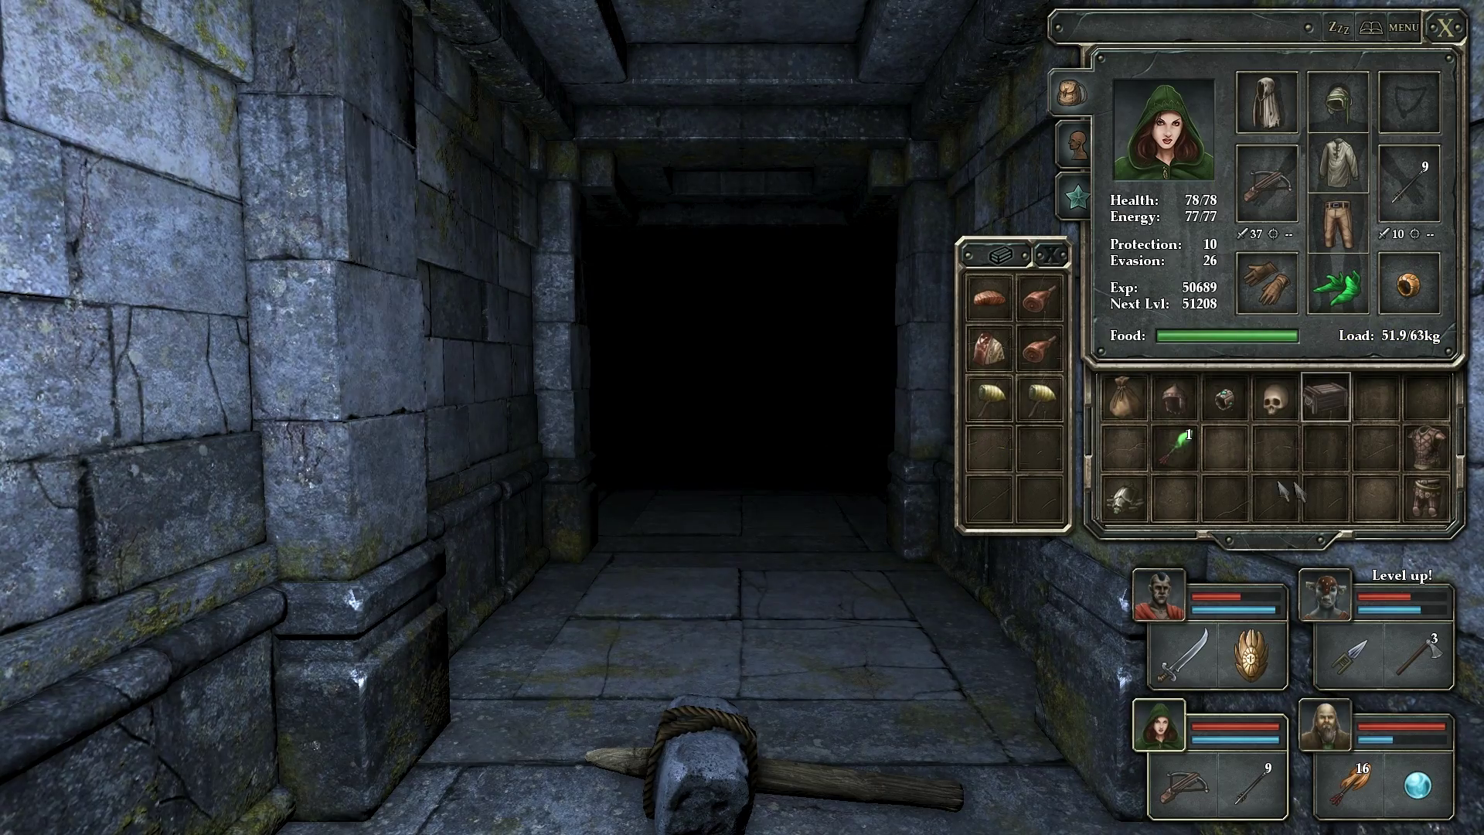
{"action": "key", "text": "Escape"}
- Walk into the room and take the Gear Key from the alcove
{"action": "key", "text": "w"}
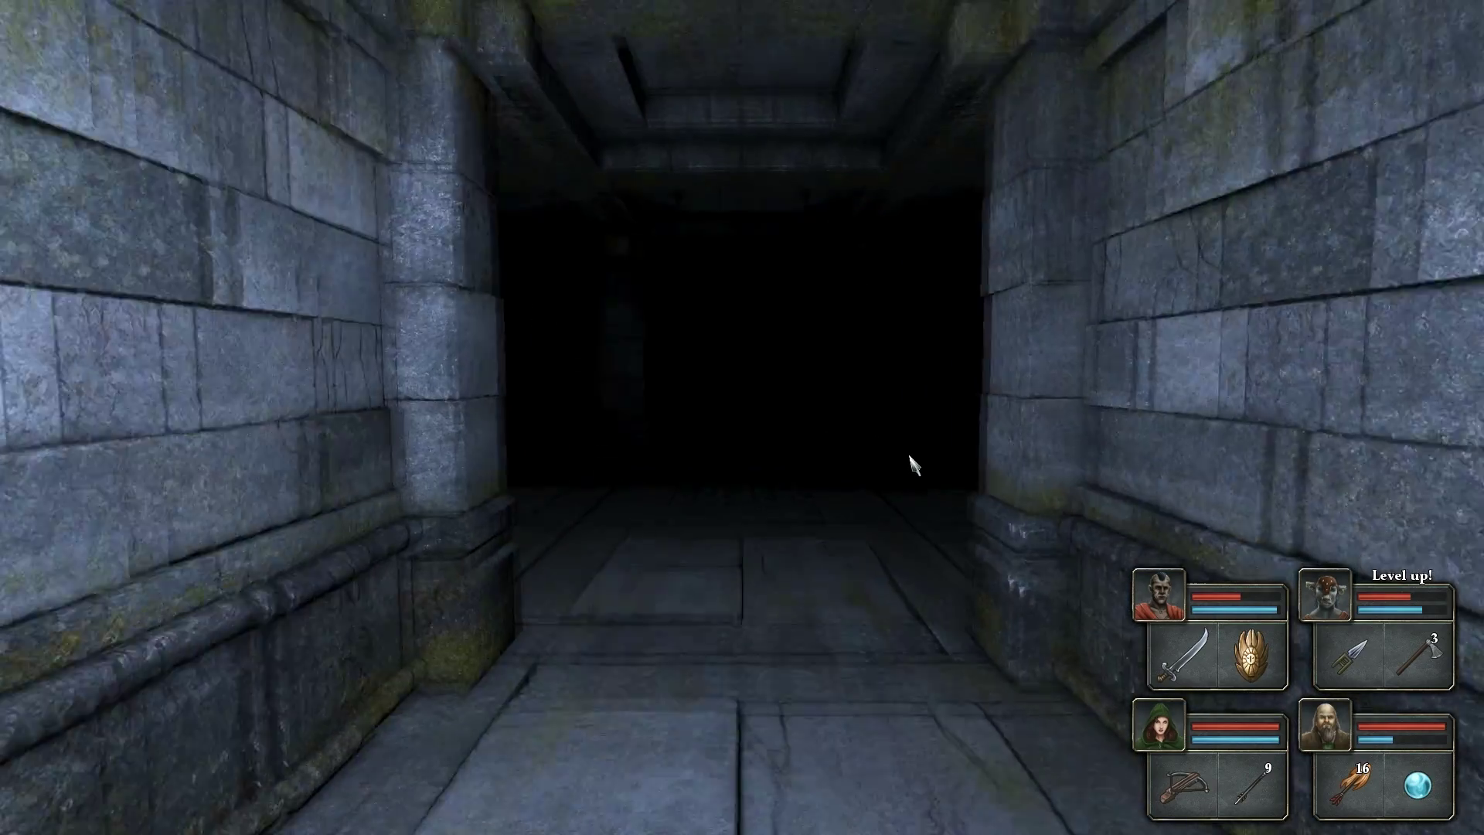
{"action": "key", "text": "w"}
{"action": "key", "text": "w"}
{"action": "key", "text": "w"}
{"action": "key", "text": "e"}
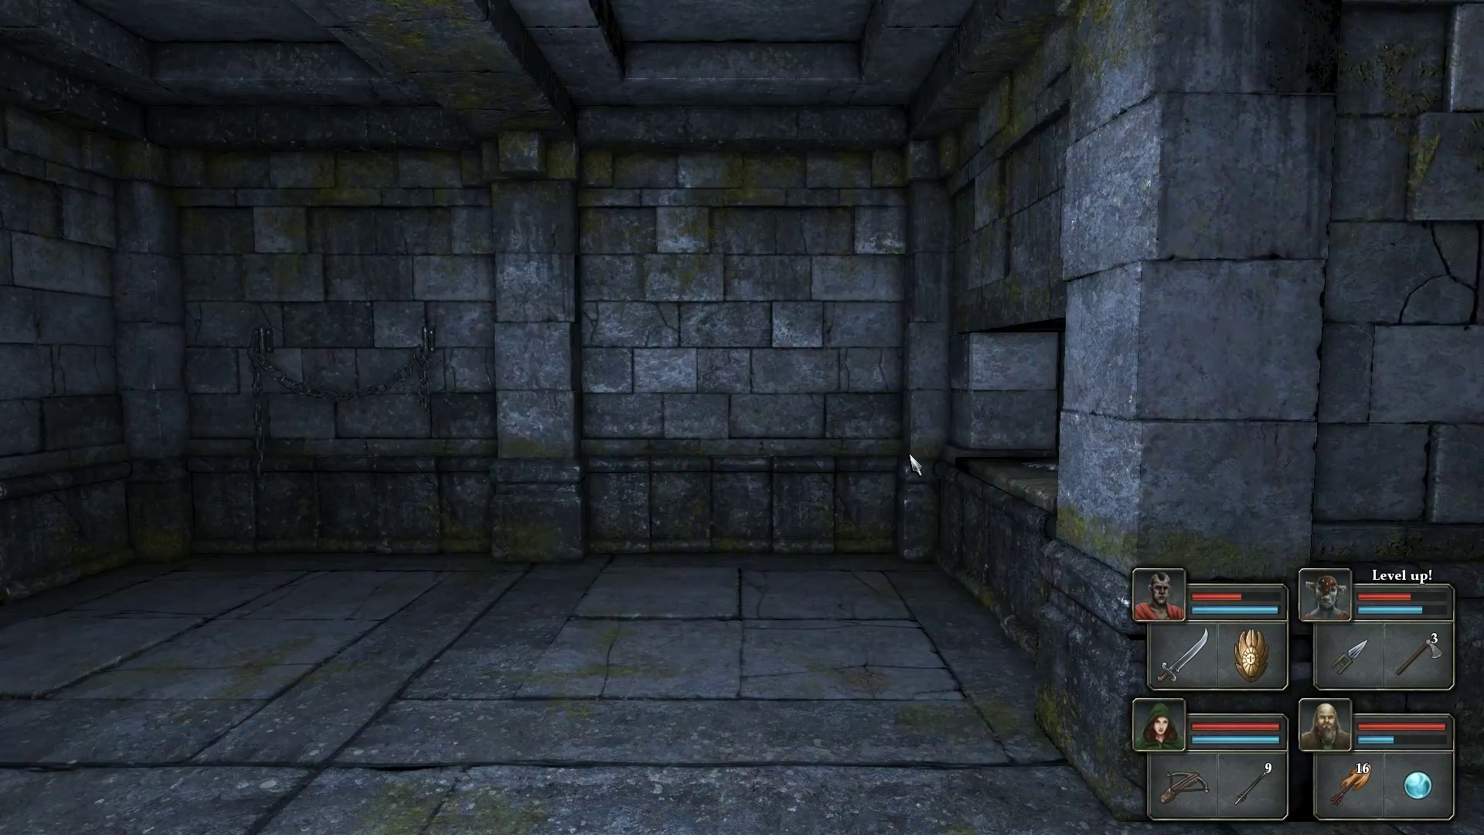
{"action": "key", "text": "w"}
{"action": "key", "text": "w"}
{"action": "key", "text": "w"}
{"action": "left_click", "coordinate": [774, 514]}
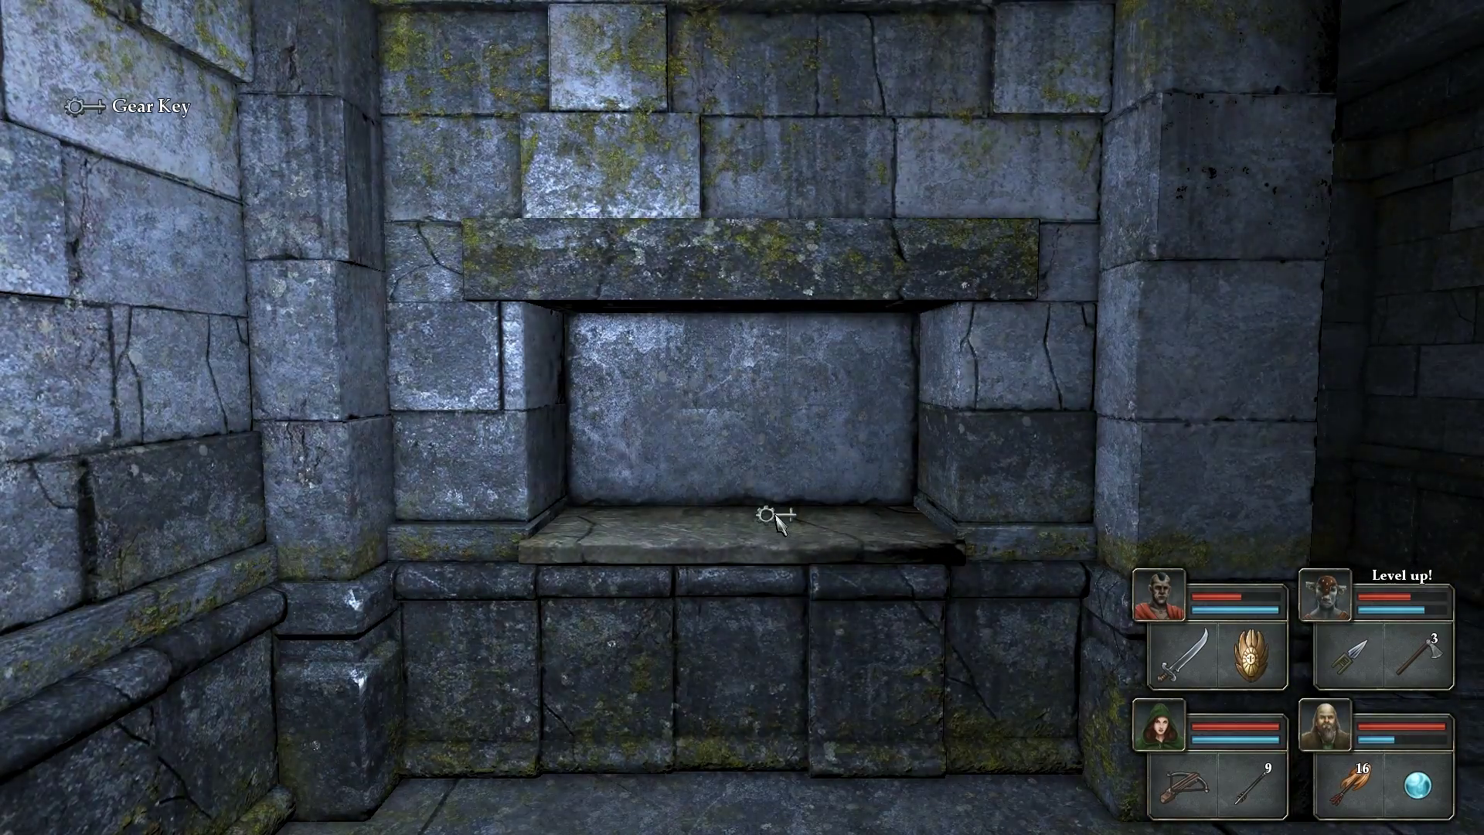
- Look around the room's walls, including the floor grate and the chained wall
{"action": "key", "text": "q"}
{"action": "key", "text": "q"}
{"action": "key", "text": "w"}
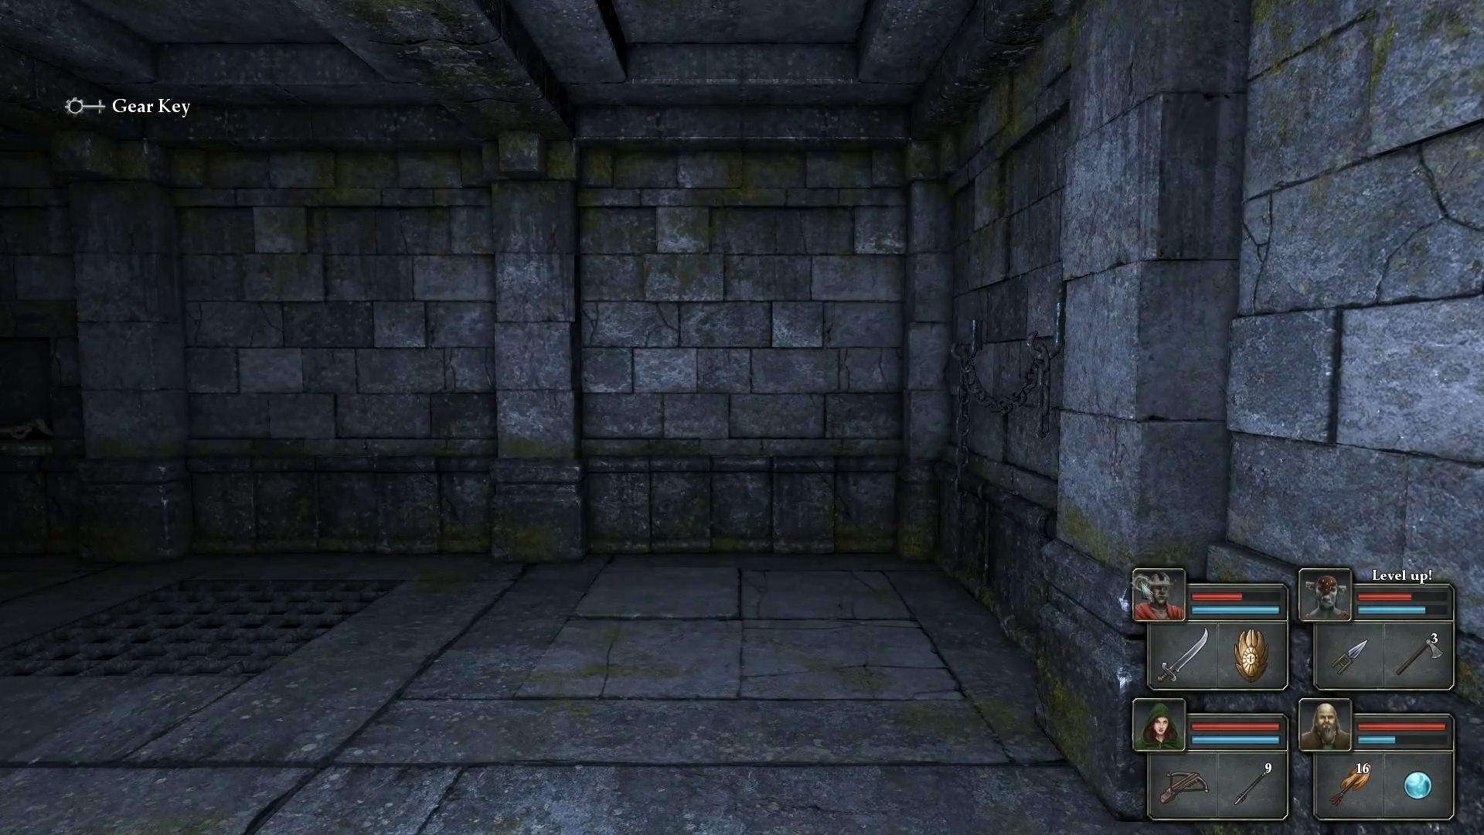
{"action": "key", "text": "e"}
{"action": "key", "text": "w"}
{"action": "key", "text": "q"}
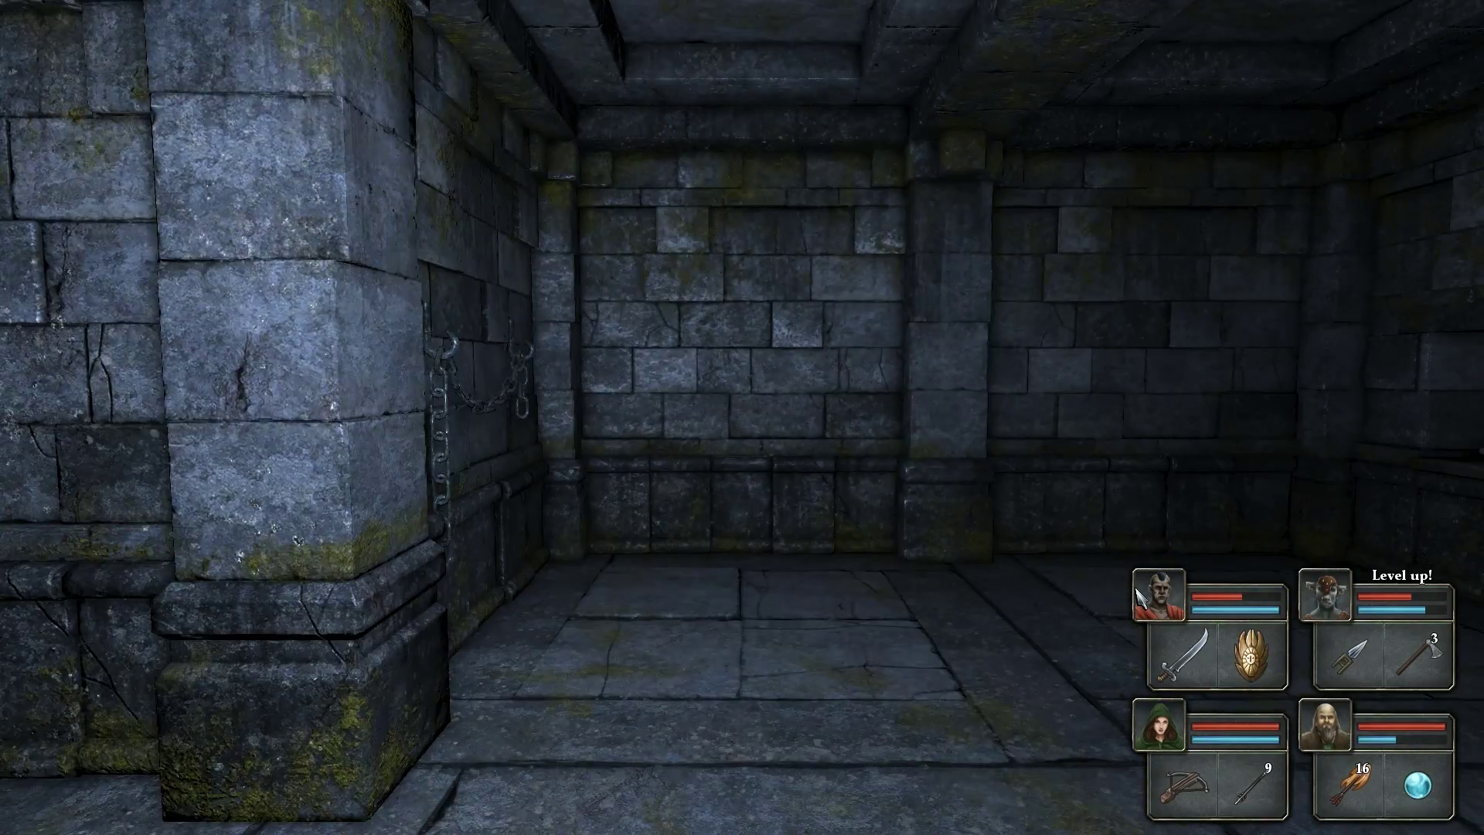
{"action": "key", "text": "e"}
{"action": "key", "text": "w"}
{"action": "key", "text": "e"}
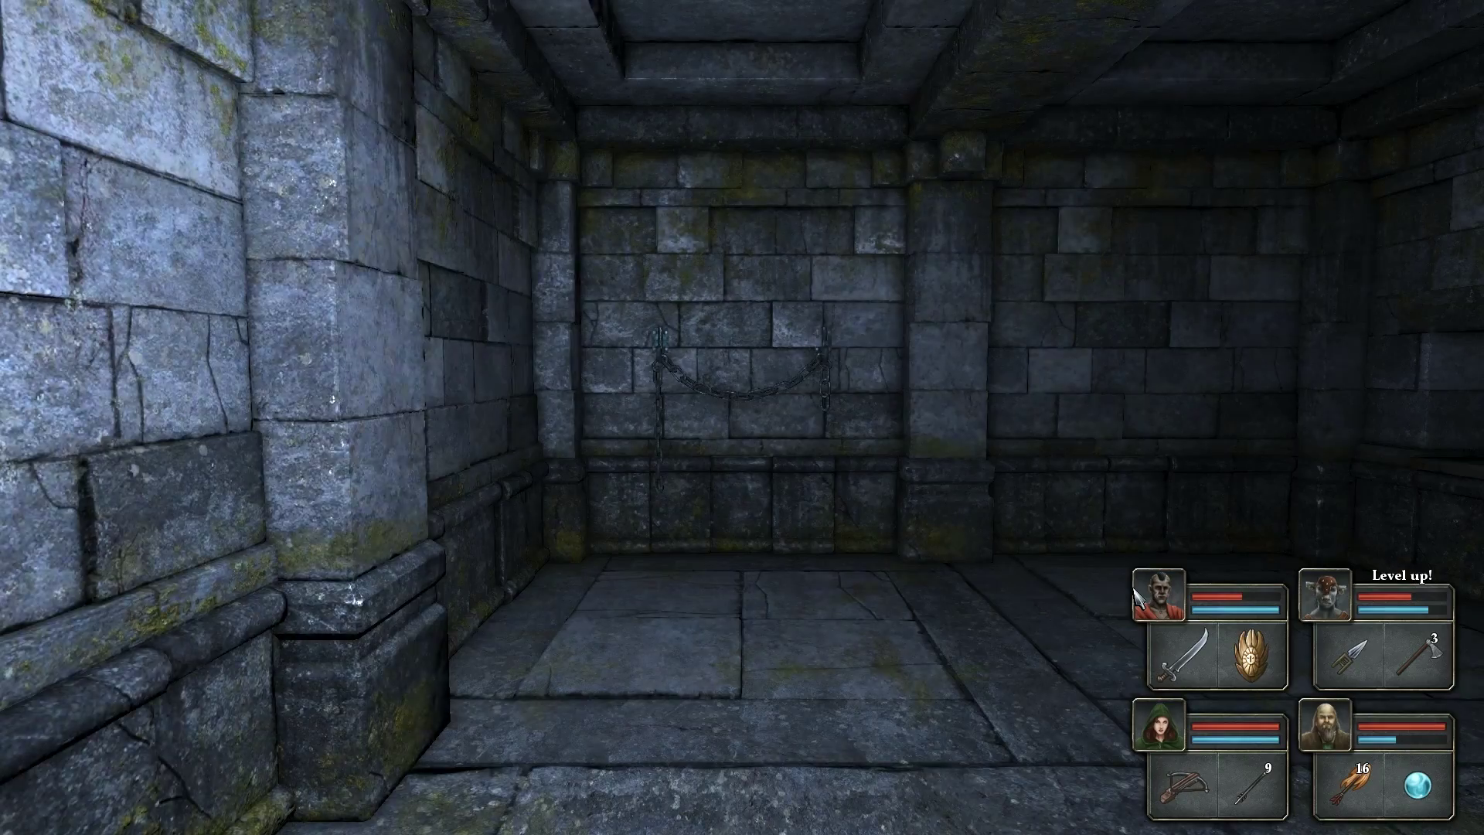
{"action": "key", "text": "w"}
{"action": "key", "text": "q"}
{"action": "key", "text": "w"}
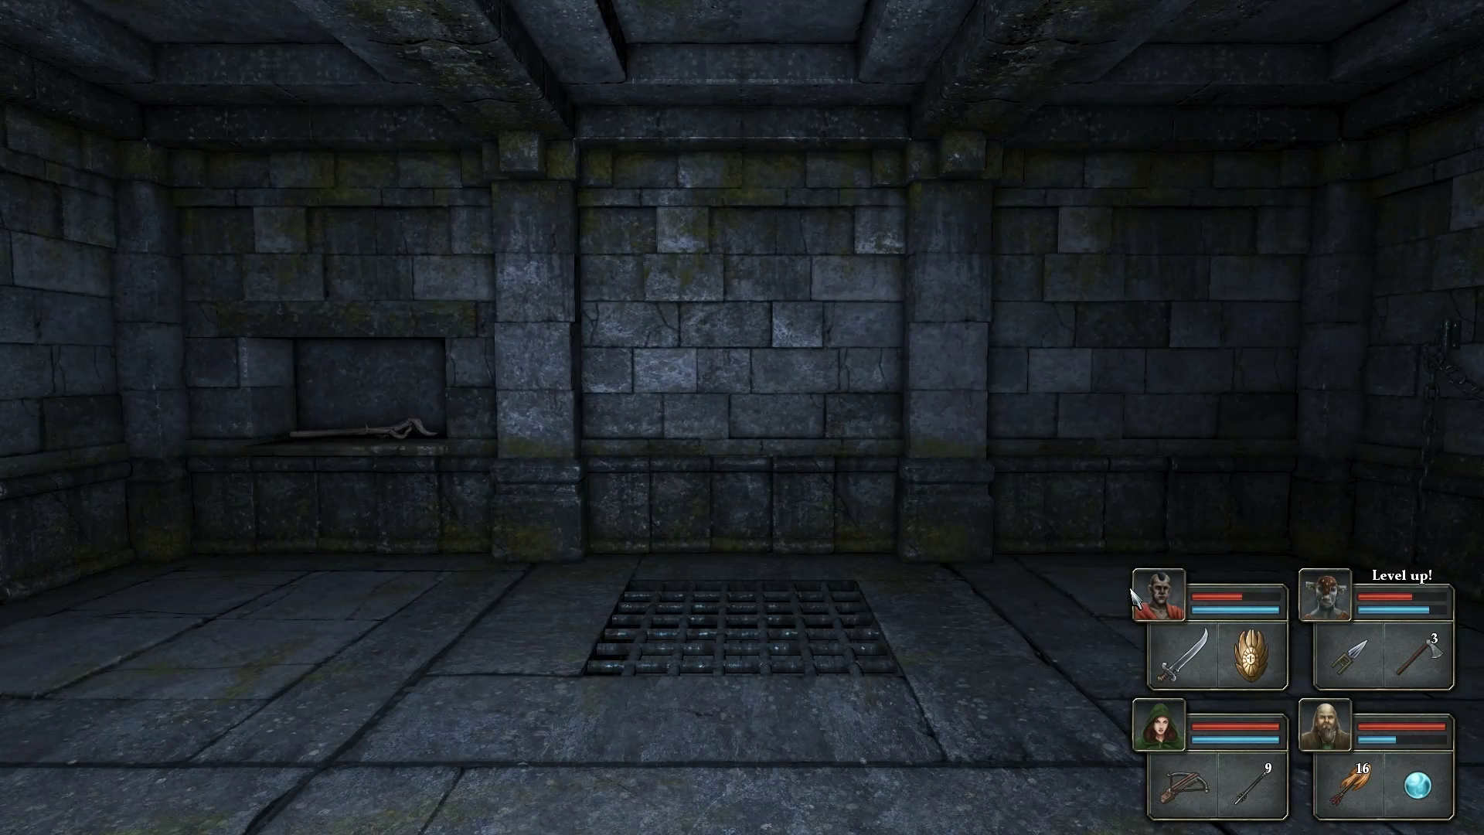
- Take the Lightning Rod from the other alcove and view it in the bald wizard's inventory
{"action": "key", "text": "d"}
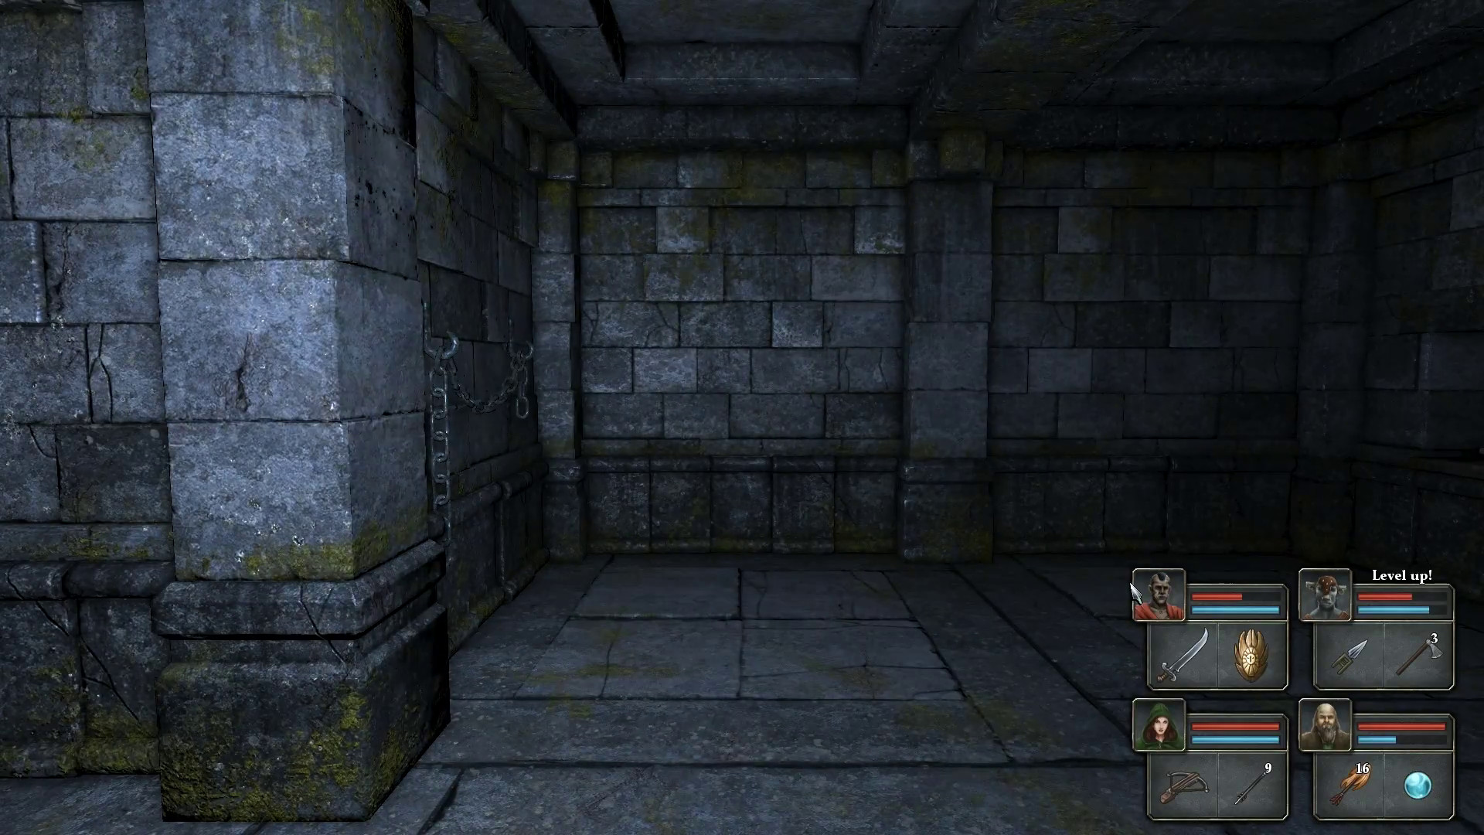
{"action": "key", "text": "w"}
{"action": "key", "text": "q"}
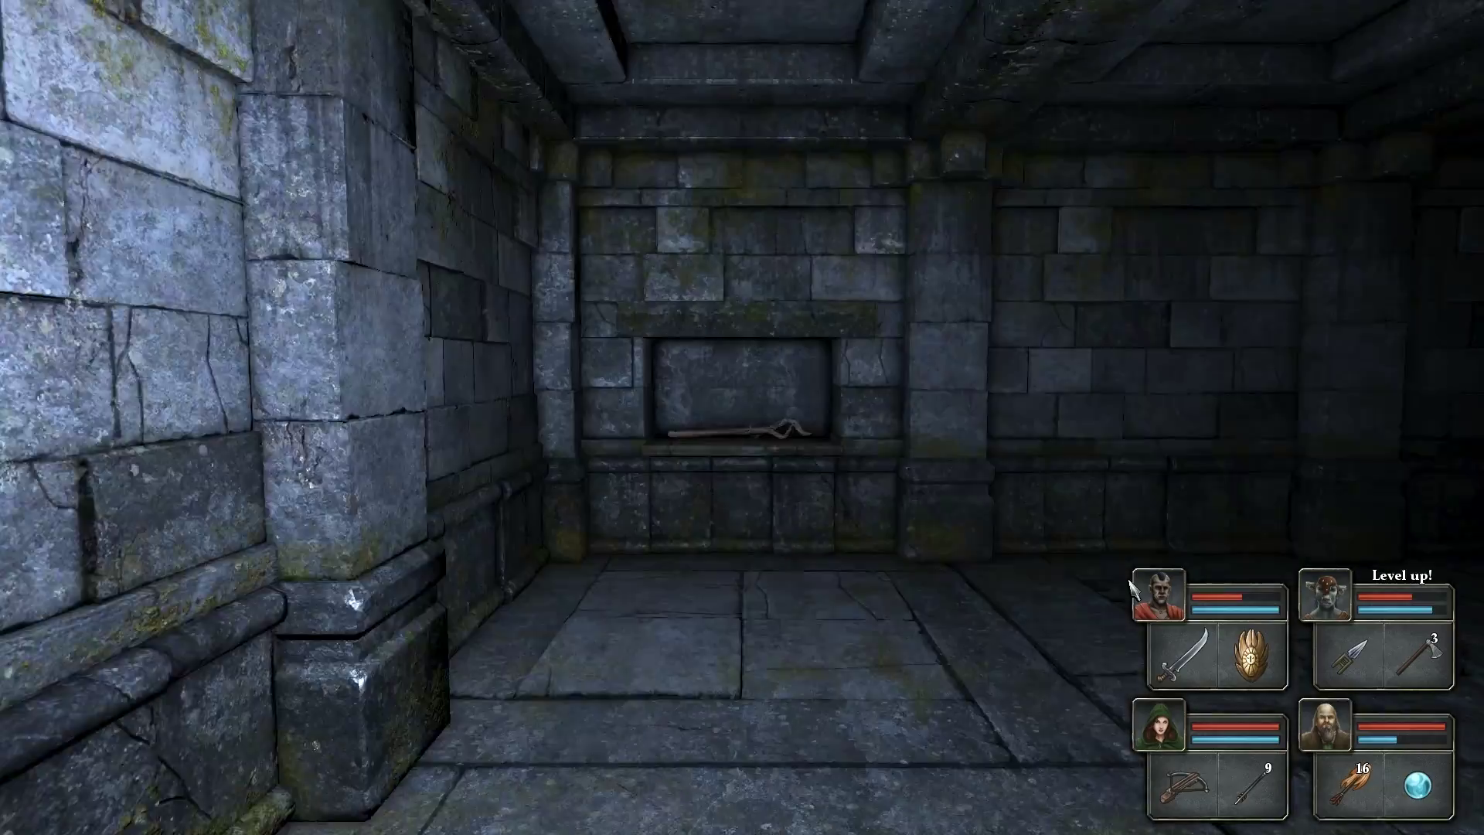
{"action": "key", "text": "w"}
{"action": "left_click", "coordinate": [844, 524]}
{"action": "key", "text": "q"}
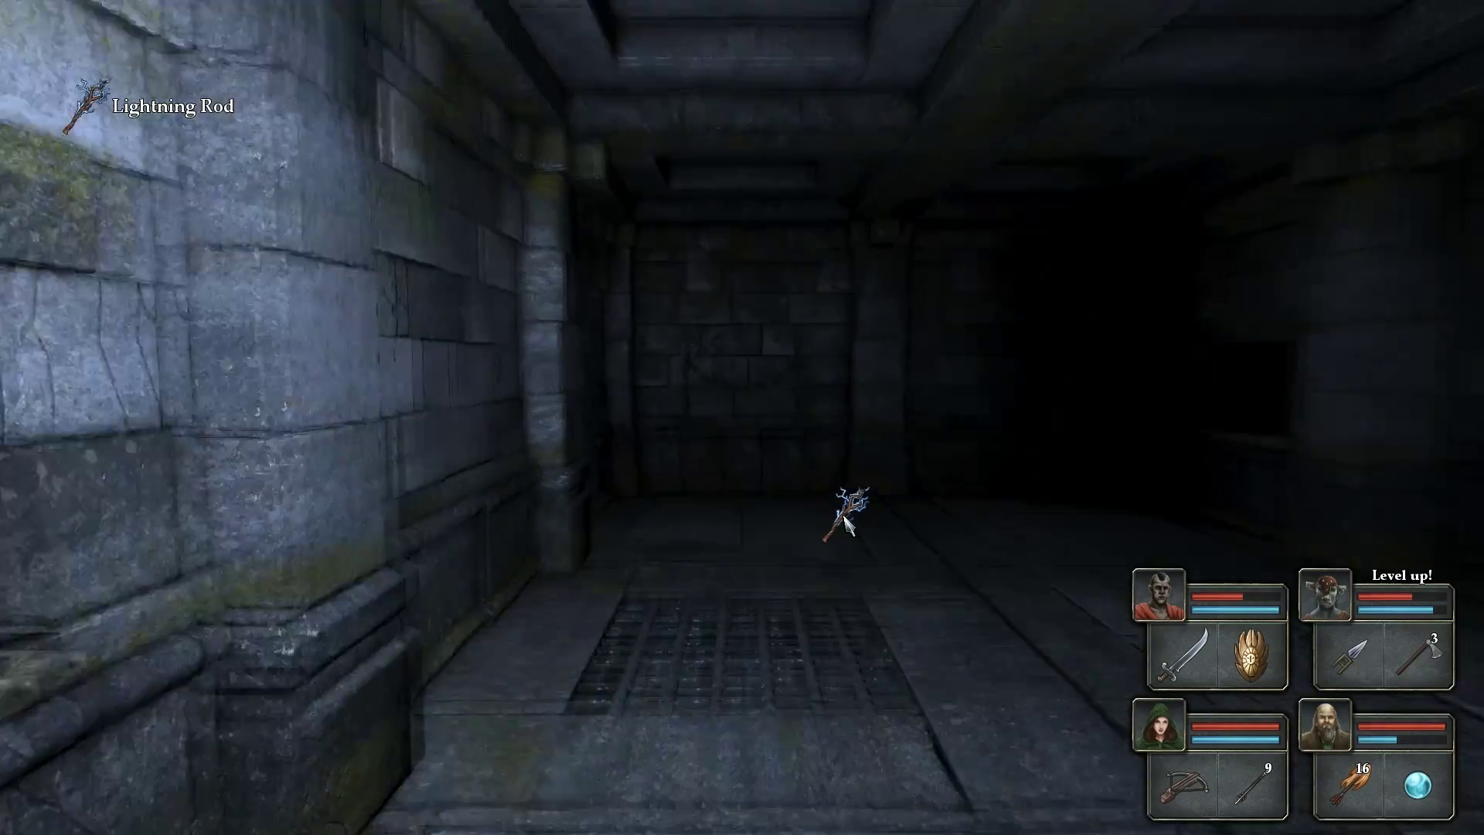
{"action": "key", "text": "q"}
{"action": "key", "text": "q"}
{"action": "key", "text": "q"}
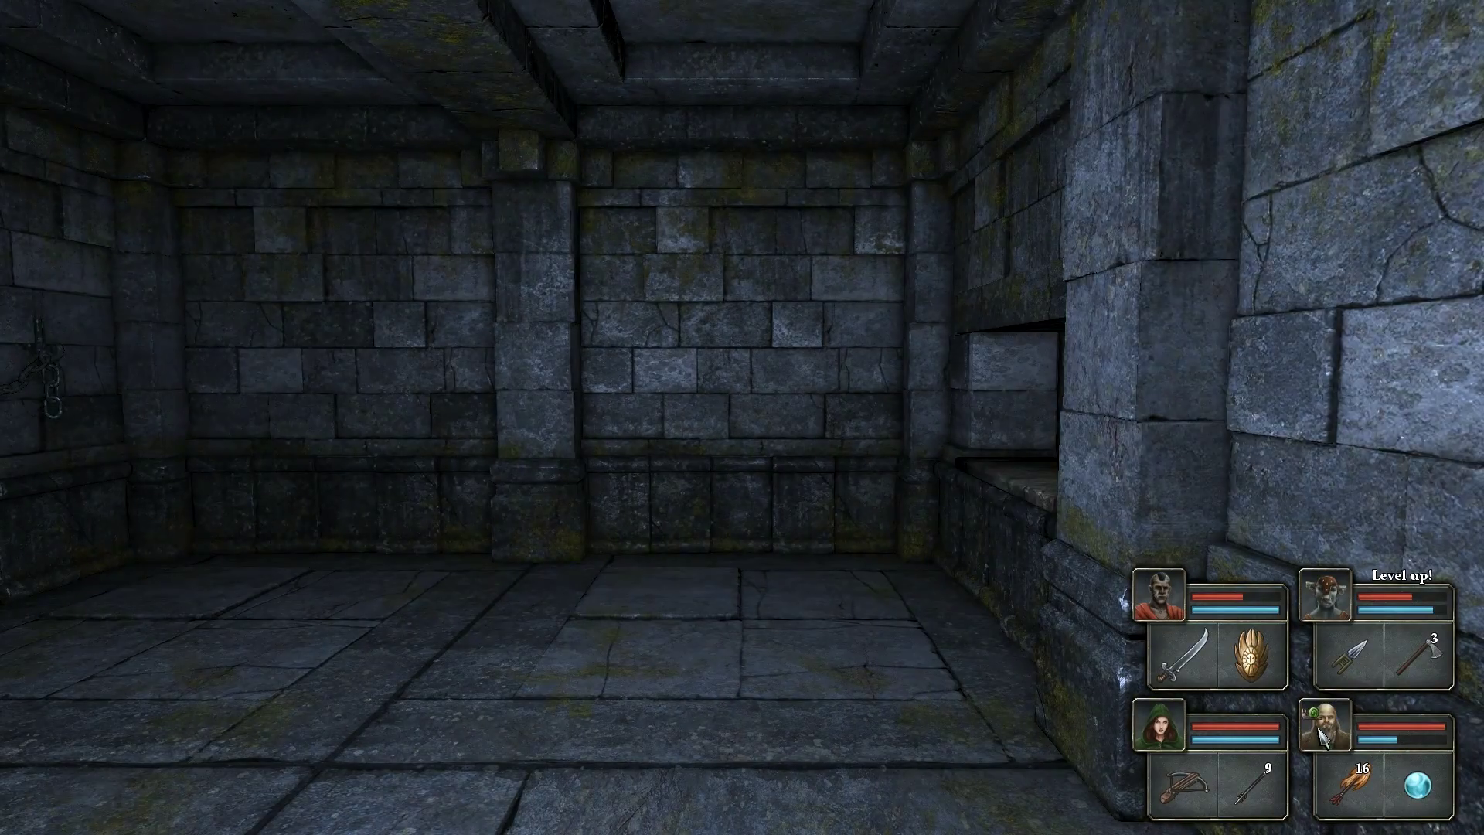
{"action": "left_click", "coordinate": [1324, 726]}
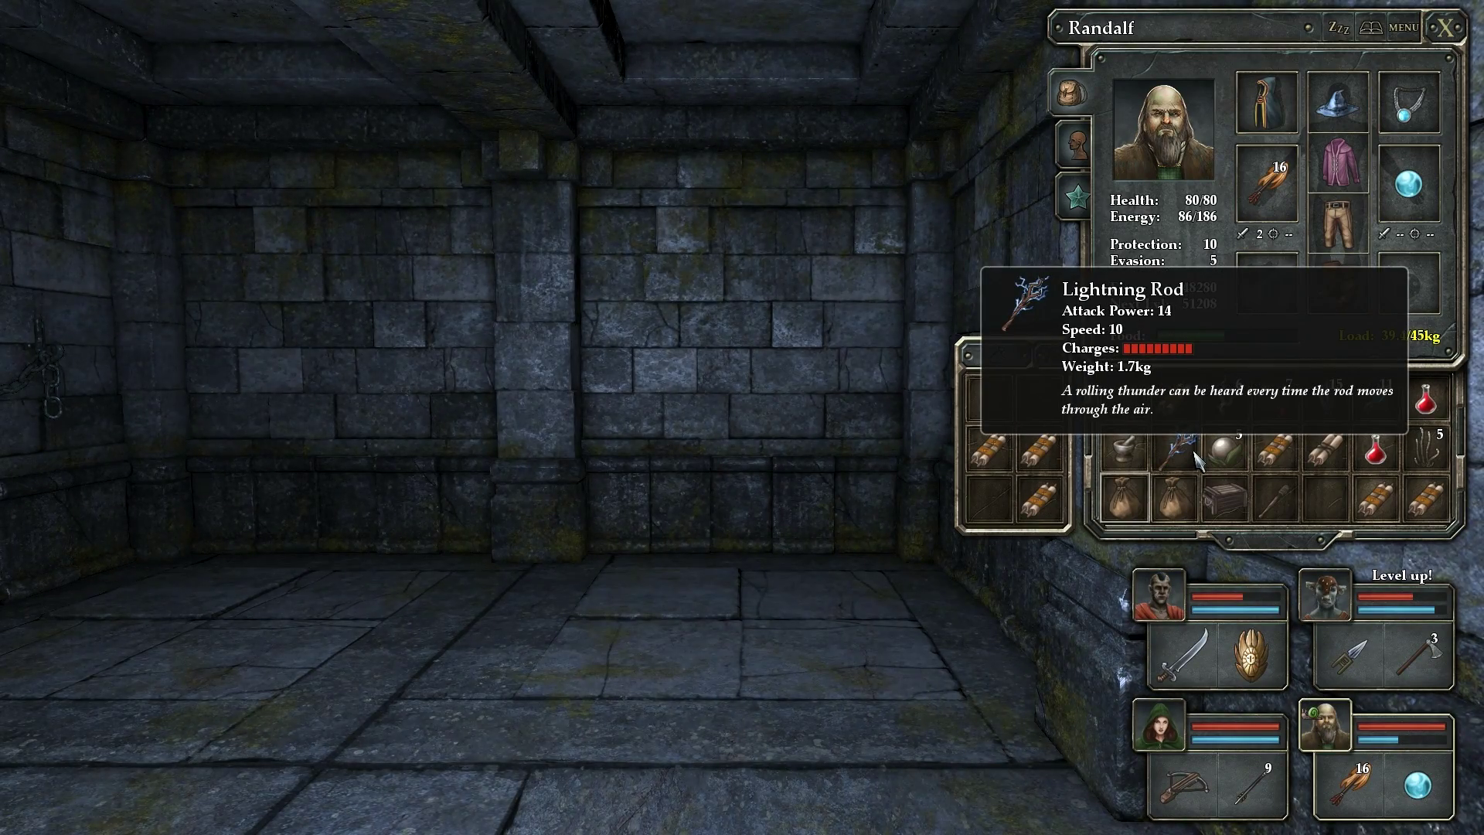
- Walk the party into the dark corridor with the inventory open while a lightning bolt passes
{"action": "key", "text": "q"}
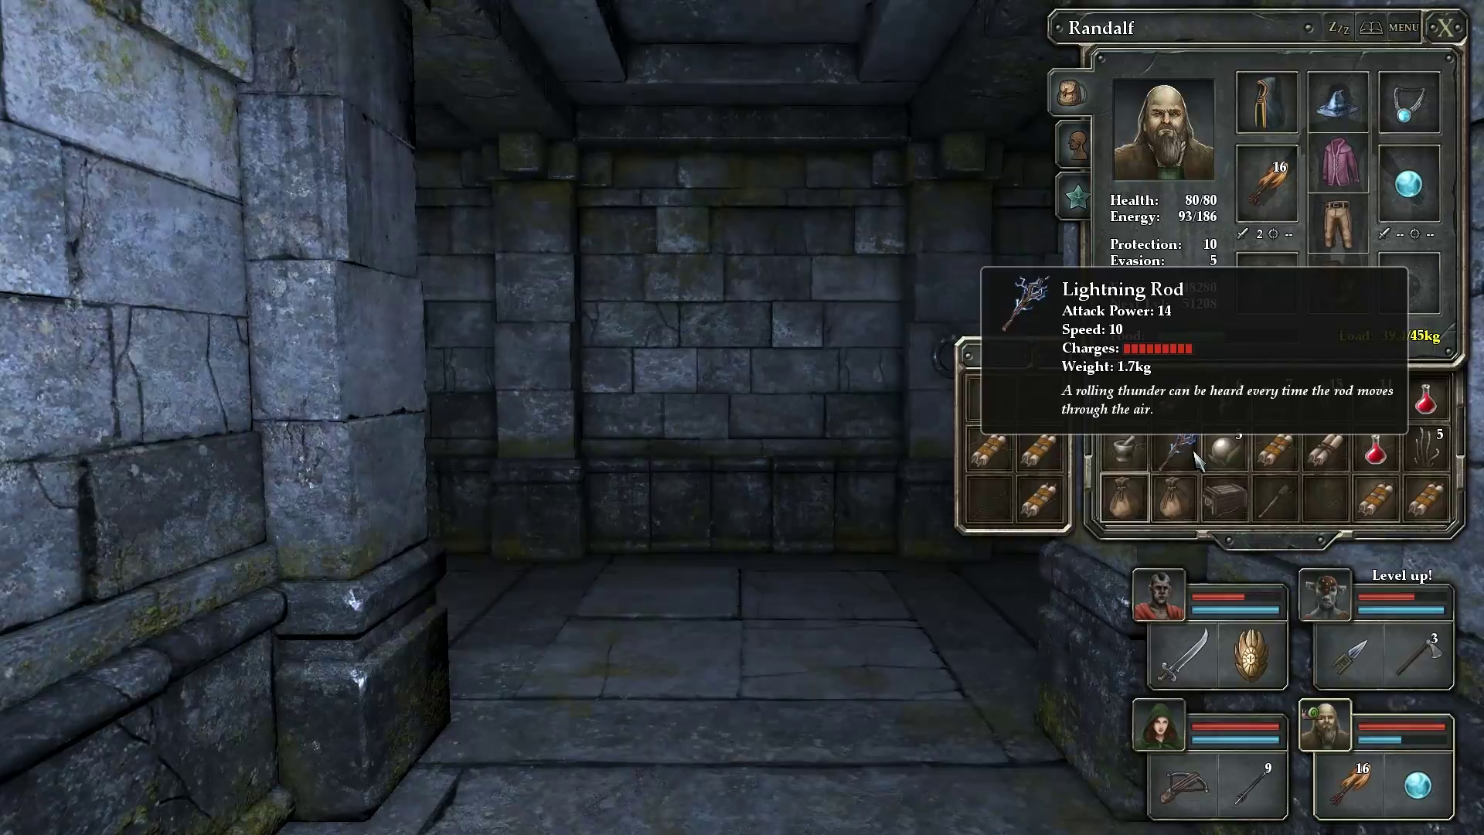
{"action": "key", "text": "q"}
{"action": "key", "text": "q"}
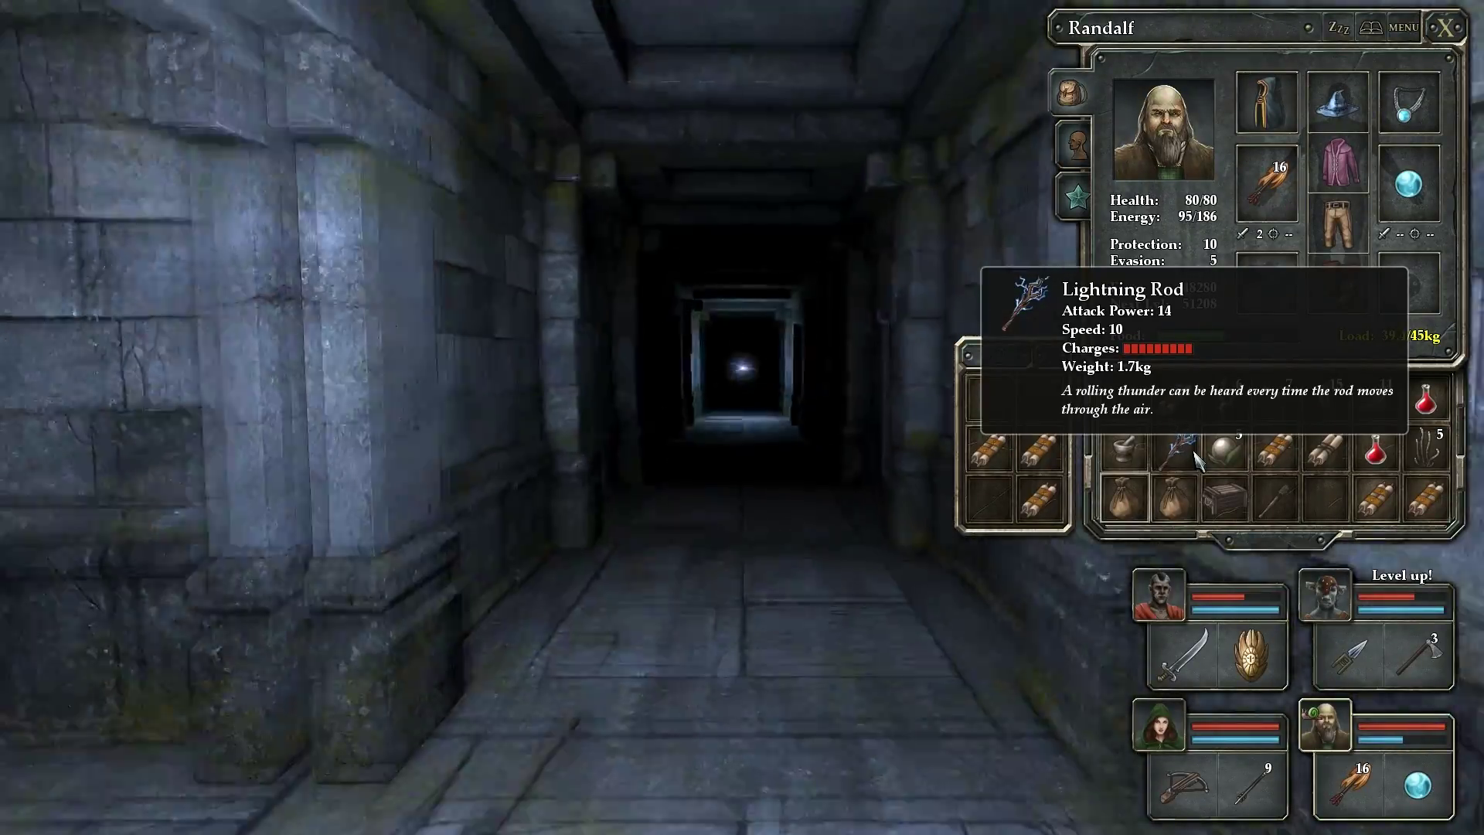
{"action": "key", "text": "e"}
{"action": "key", "text": "q"}
{"action": "key", "text": "w"}
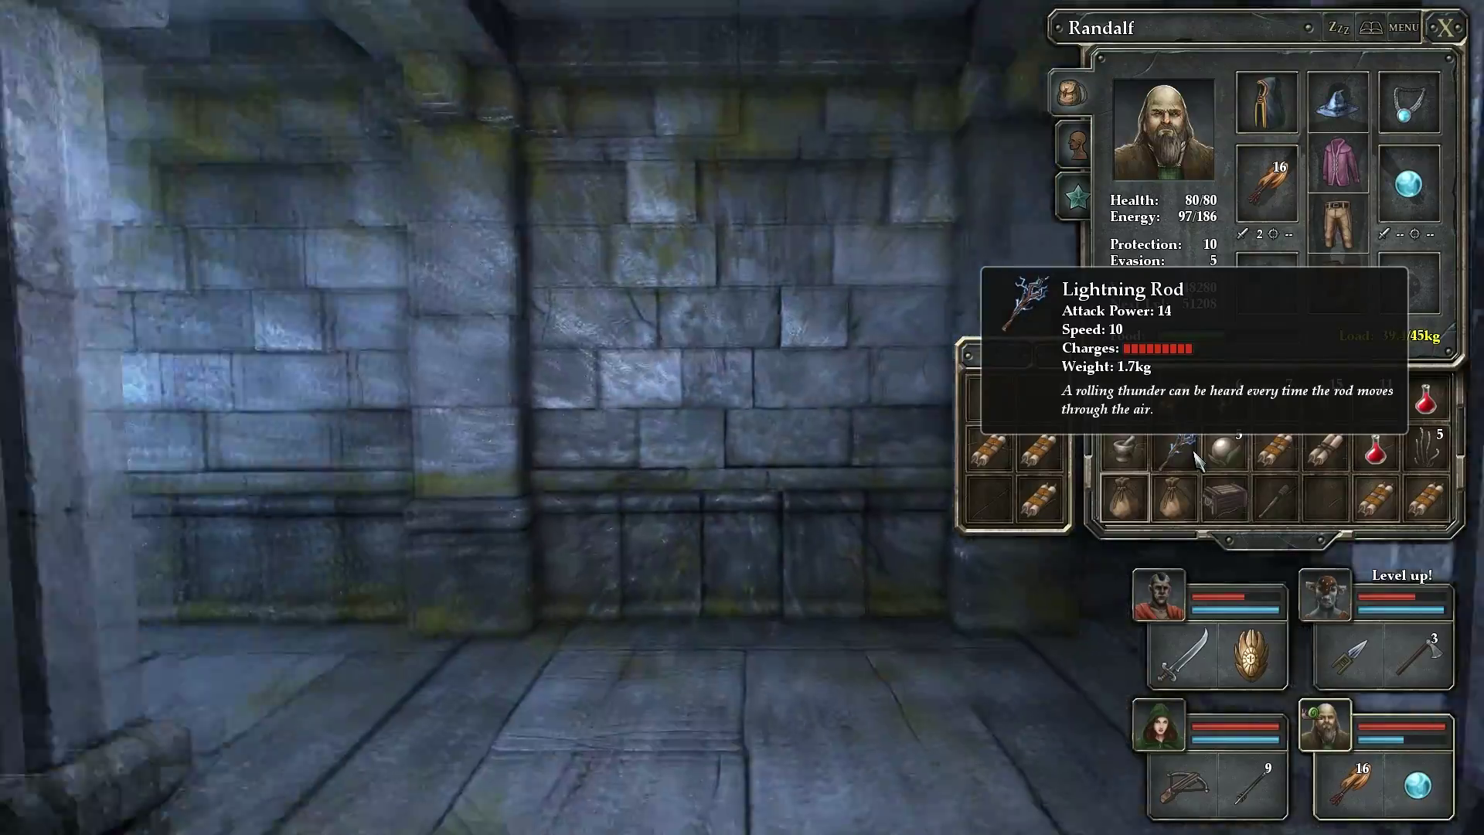
{"action": "key", "text": "w"}
{"action": "key", "text": "q"}
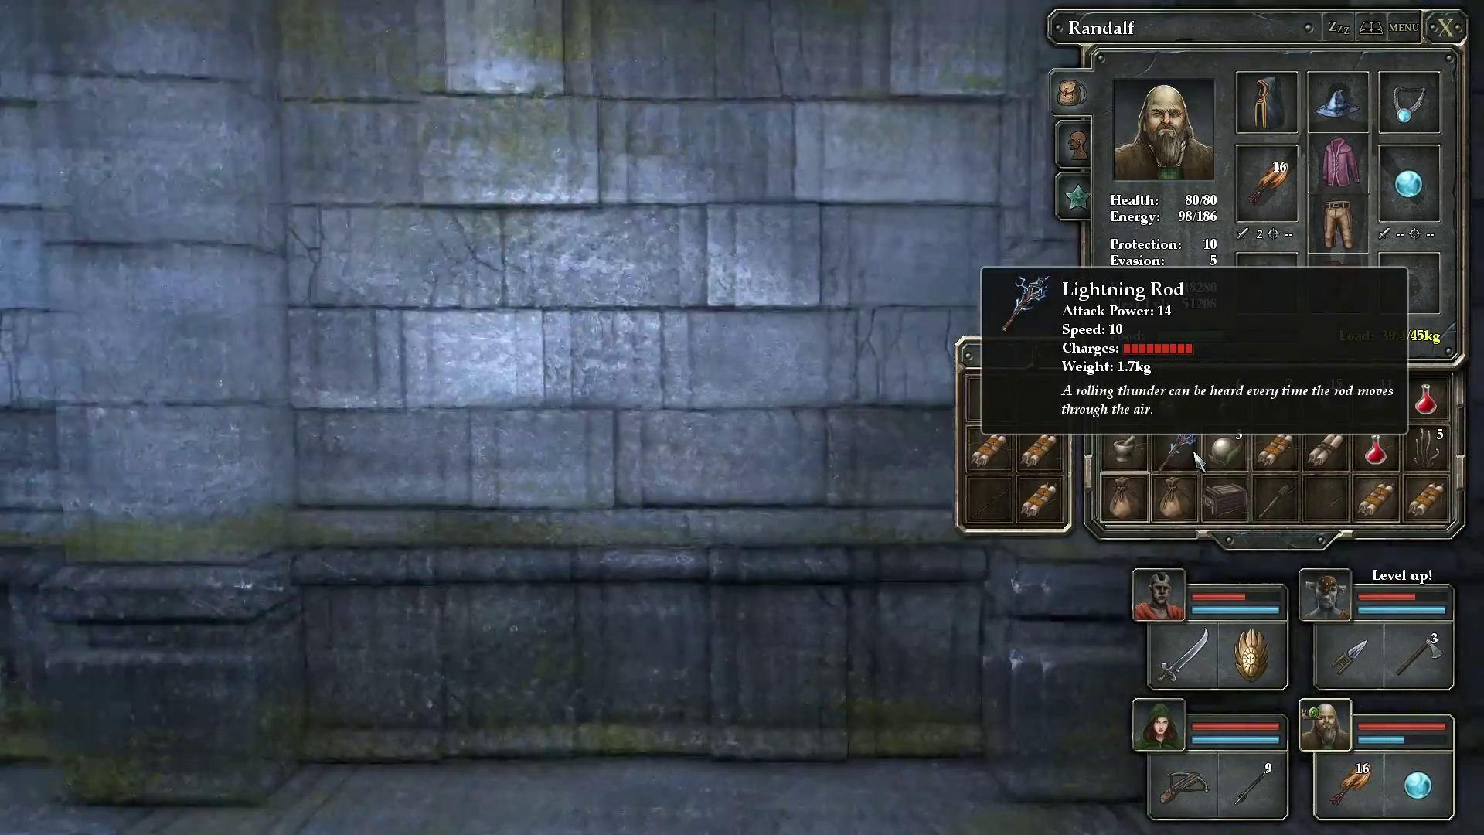
{"action": "key", "text": "e"}
{"action": "key", "text": "w"}
{"action": "key", "text": "w"}
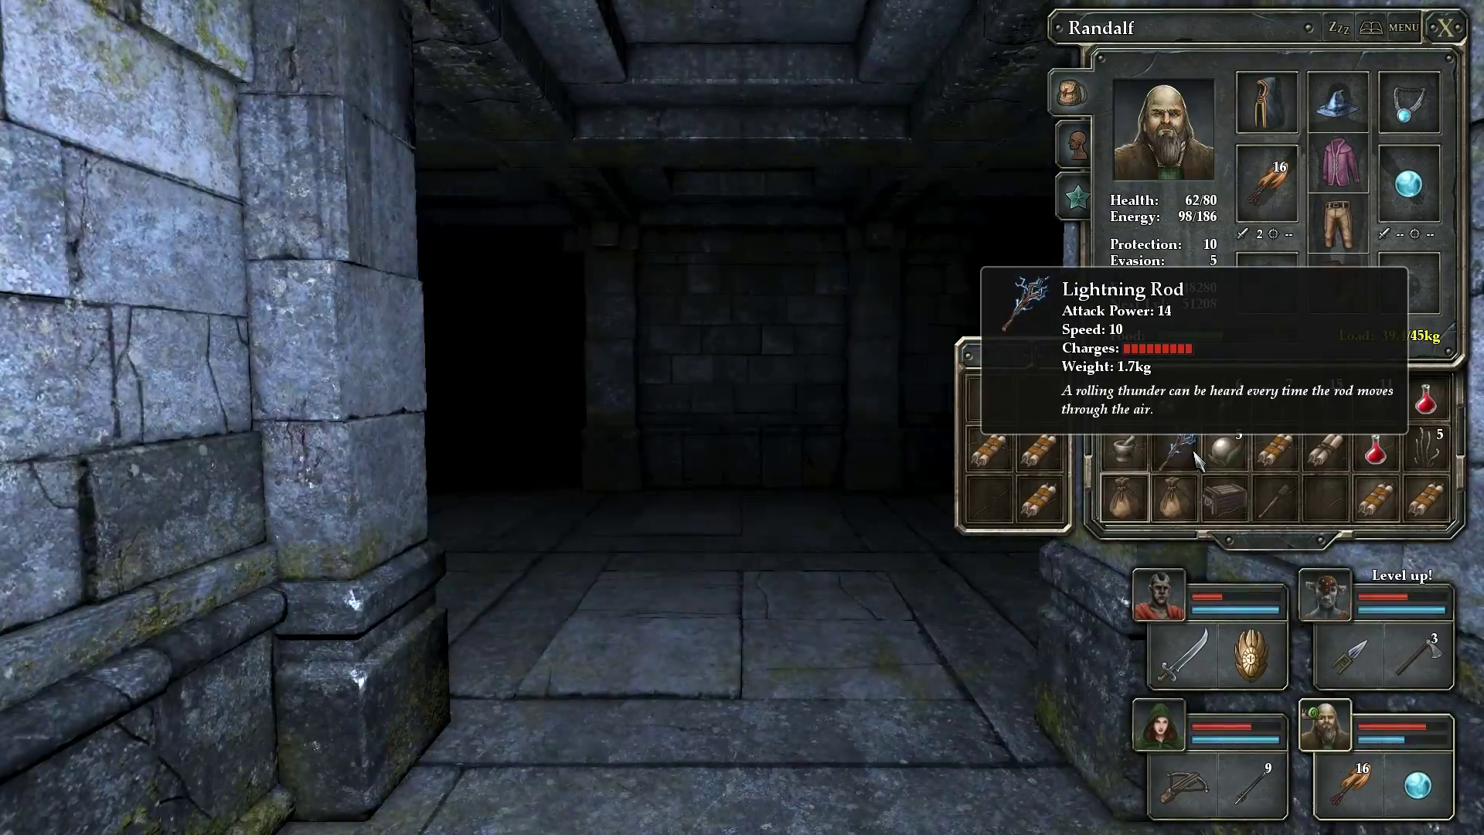
{"action": "key", "text": "q"}
{"action": "key", "text": "q"}
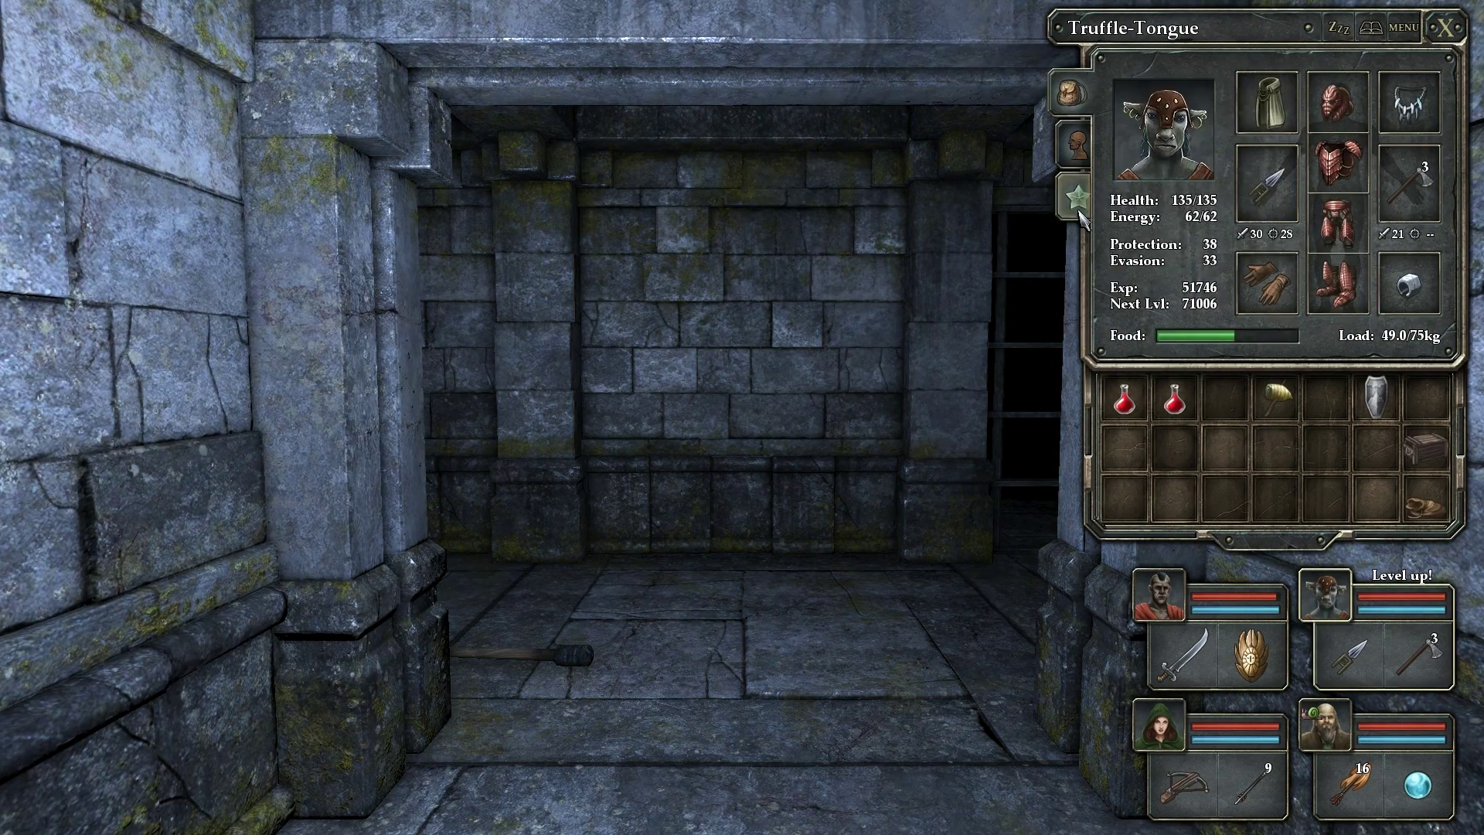
- Spend Truffle-Tongue's skill points on Daggers
{"action": "left_click", "coordinate": [1075, 199]}
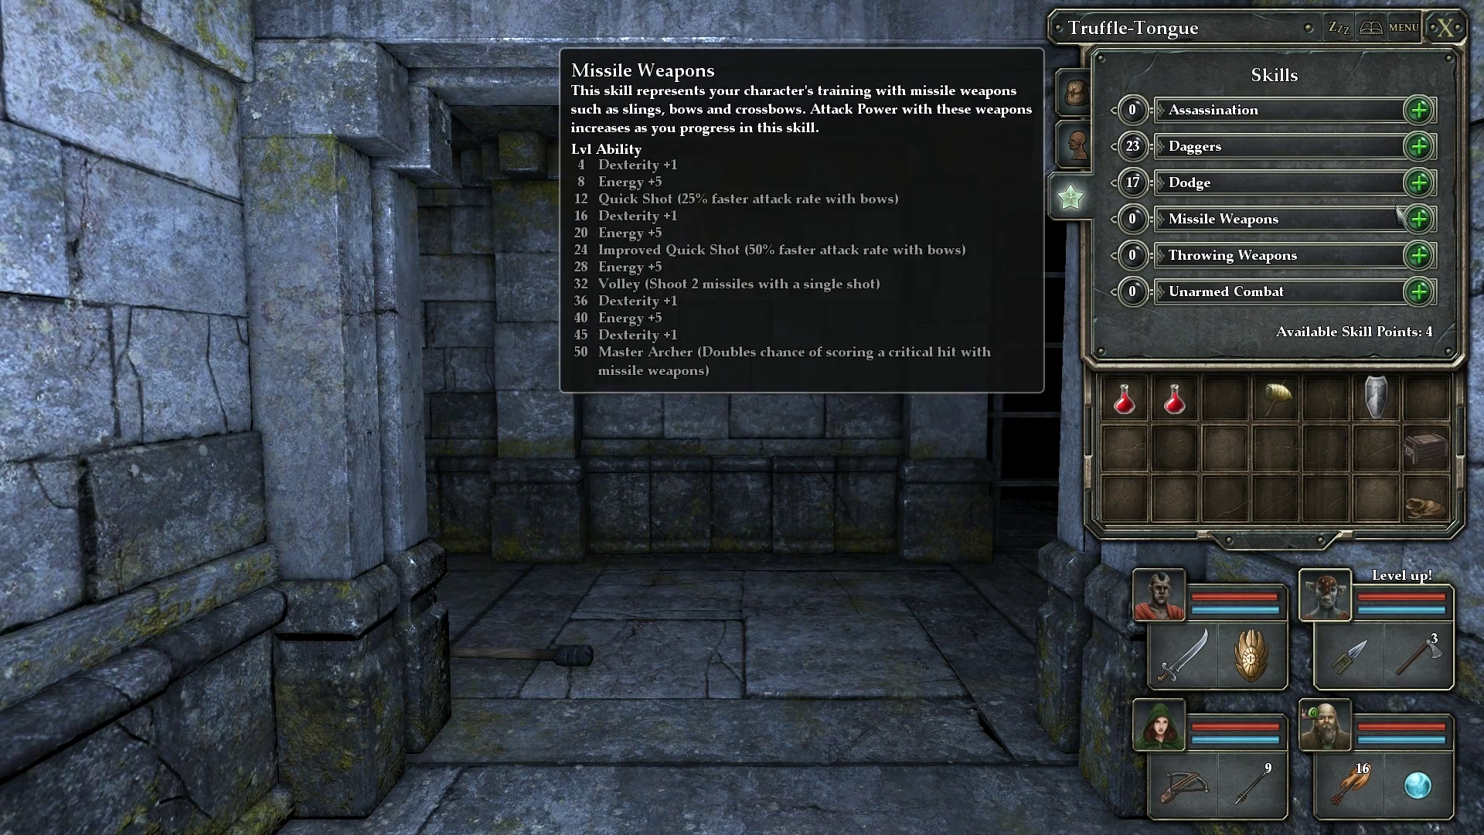
{"action": "left_click", "coordinate": [1419, 147]}
{"action": "left_click", "coordinate": [1419, 146]}
{"action": "left_click", "coordinate": [1419, 146]}
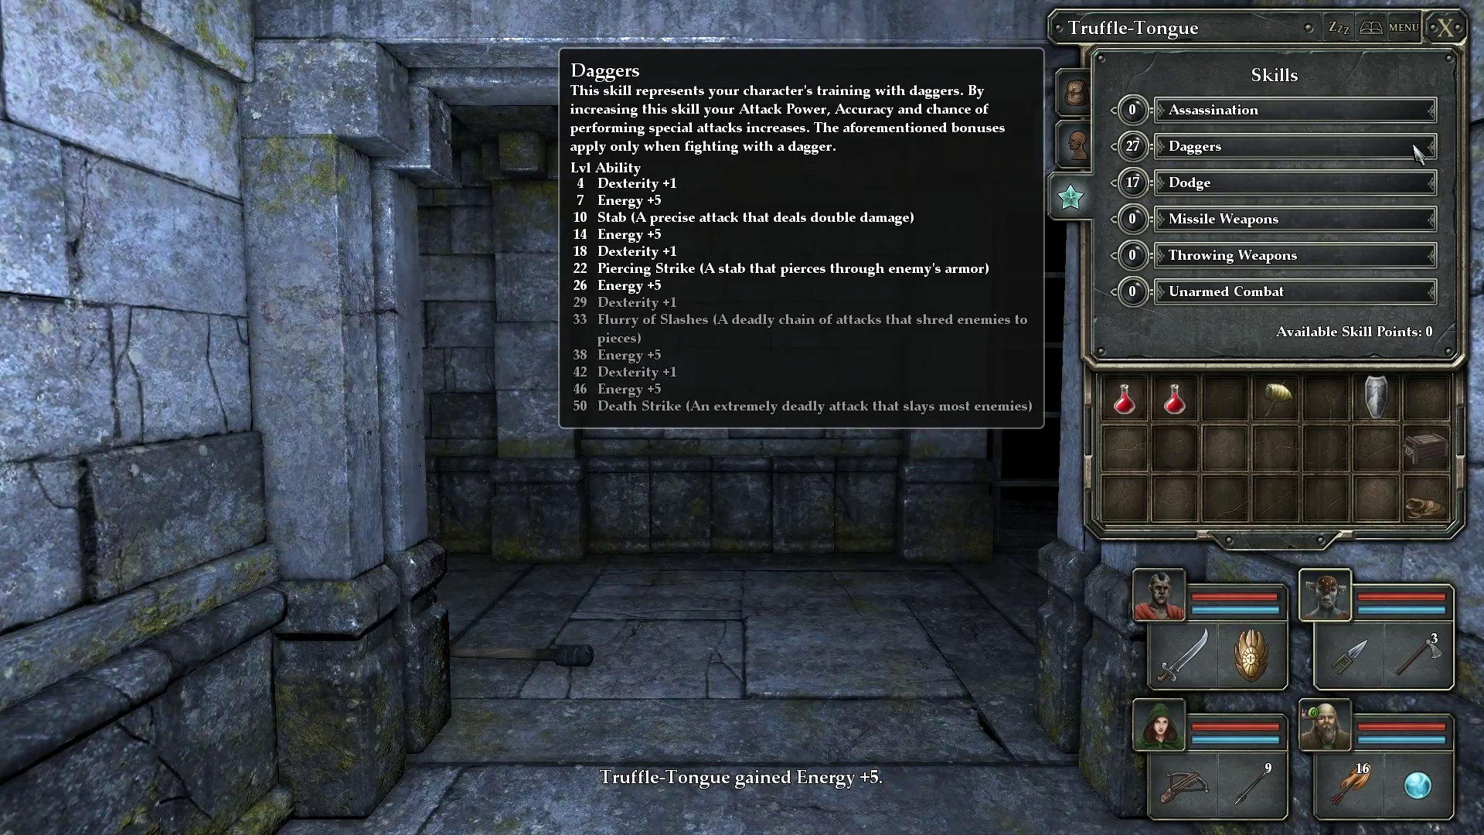
- Walk through the alcove and corridor to the junction and the dark passage
{"action": "key", "text": "q"}
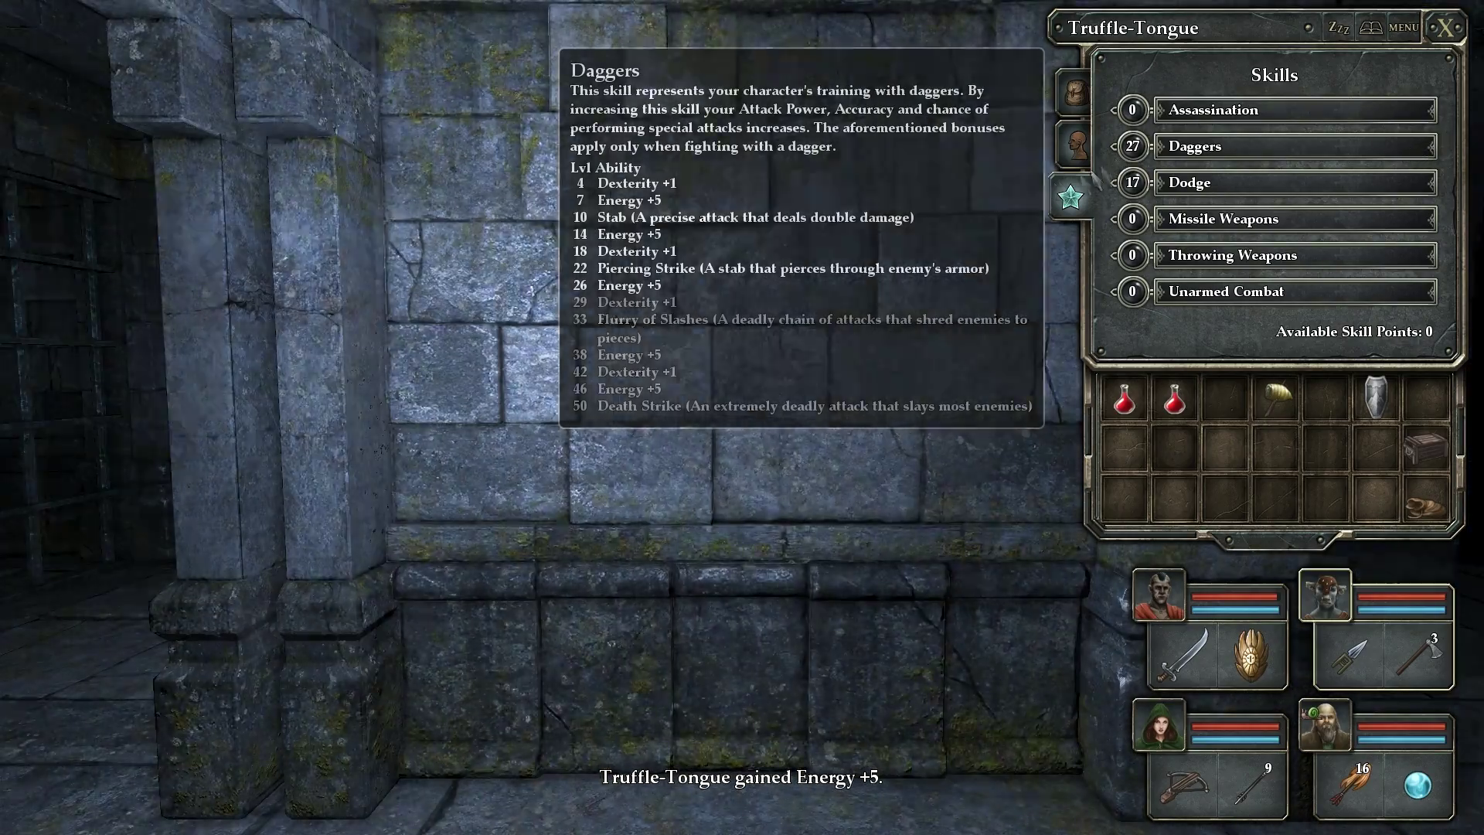
{"action": "key", "text": "e"}
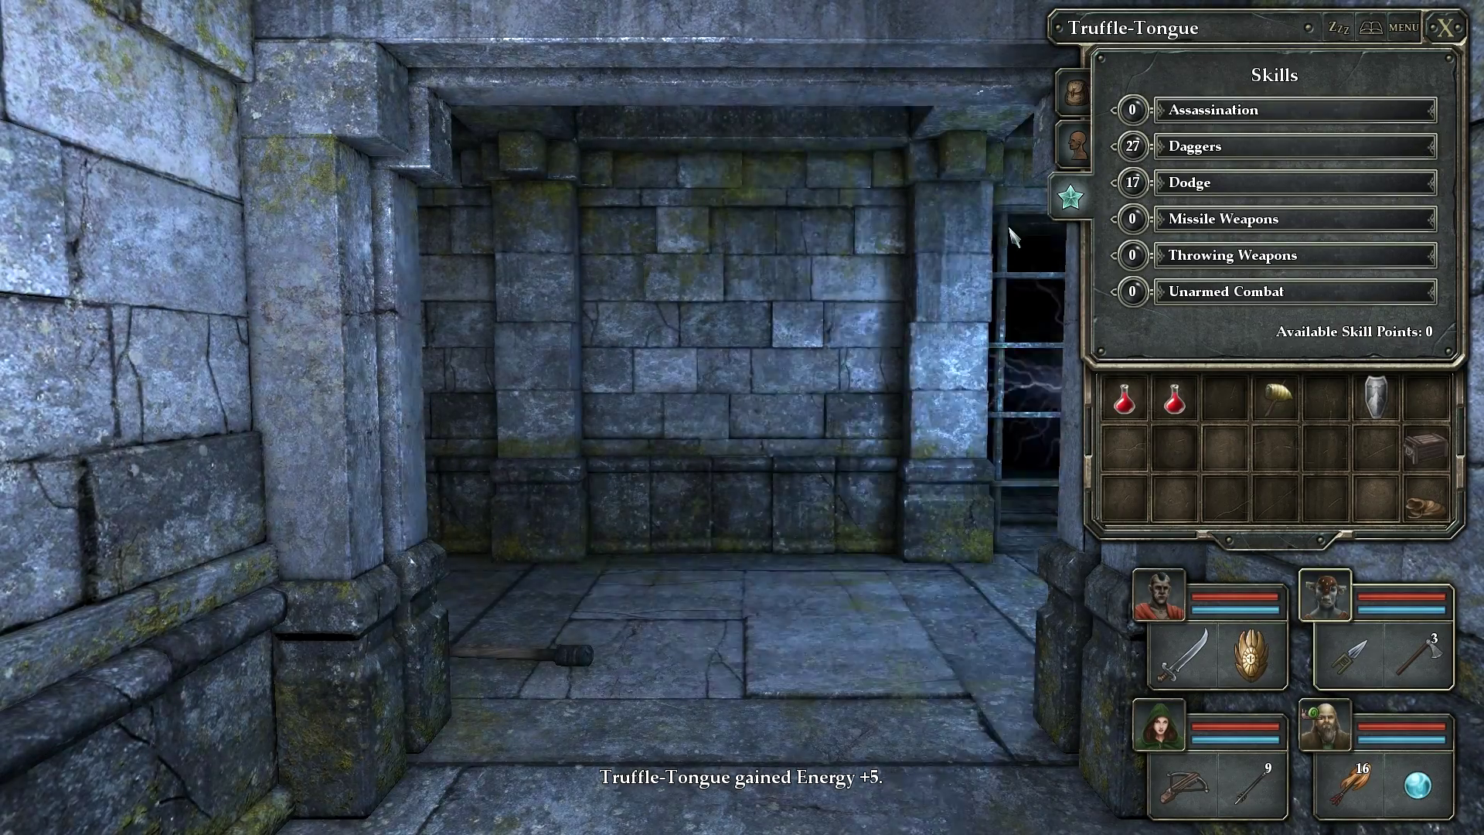
{"action": "key", "text": "w"}
{"action": "key", "text": "w"}
{"action": "key", "text": "q"}
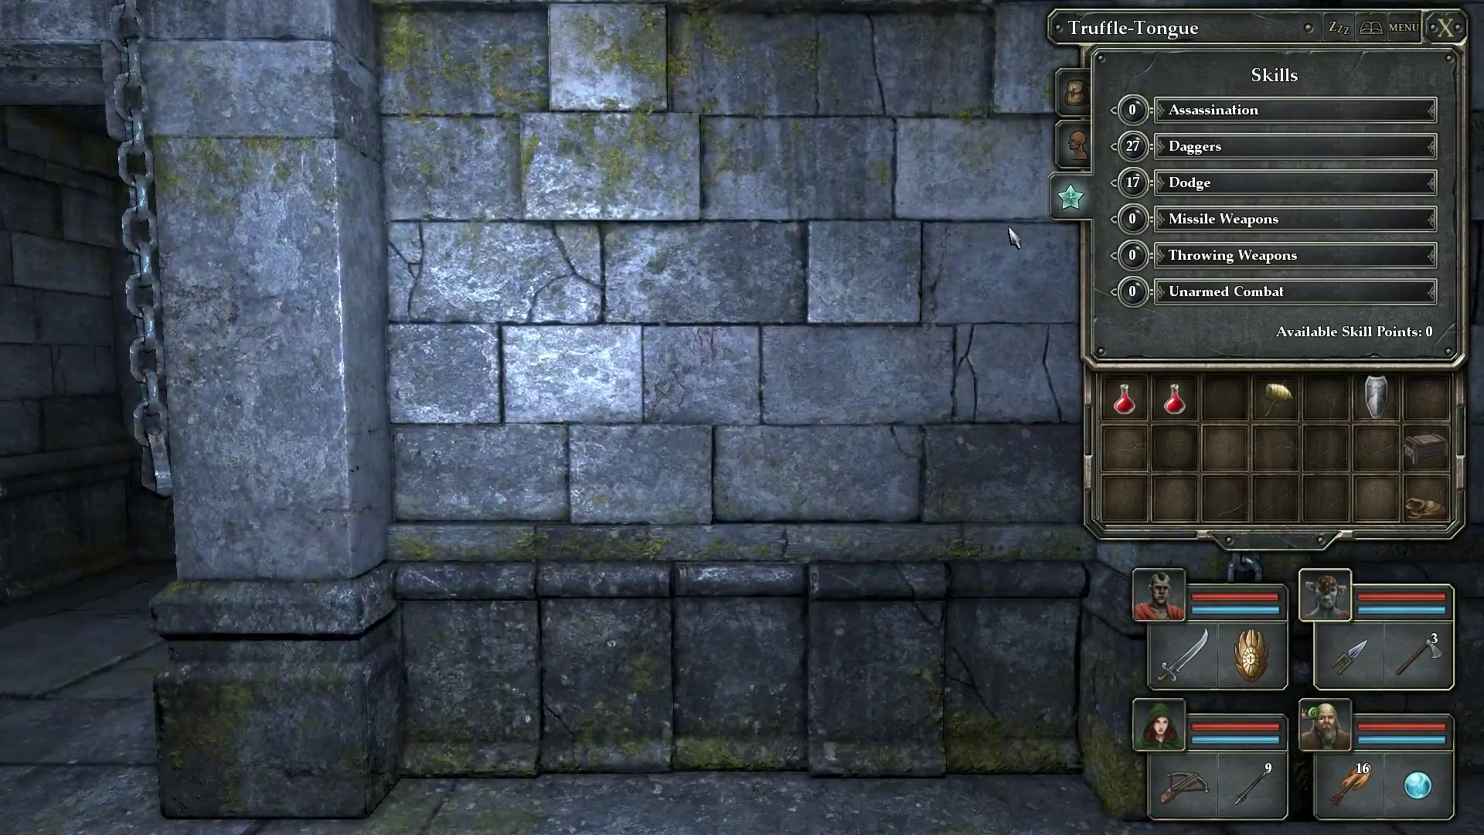
{"action": "key", "text": "e"}
{"action": "key", "text": "w"}
{"action": "key", "text": "w"}
{"action": "key", "text": "q"}
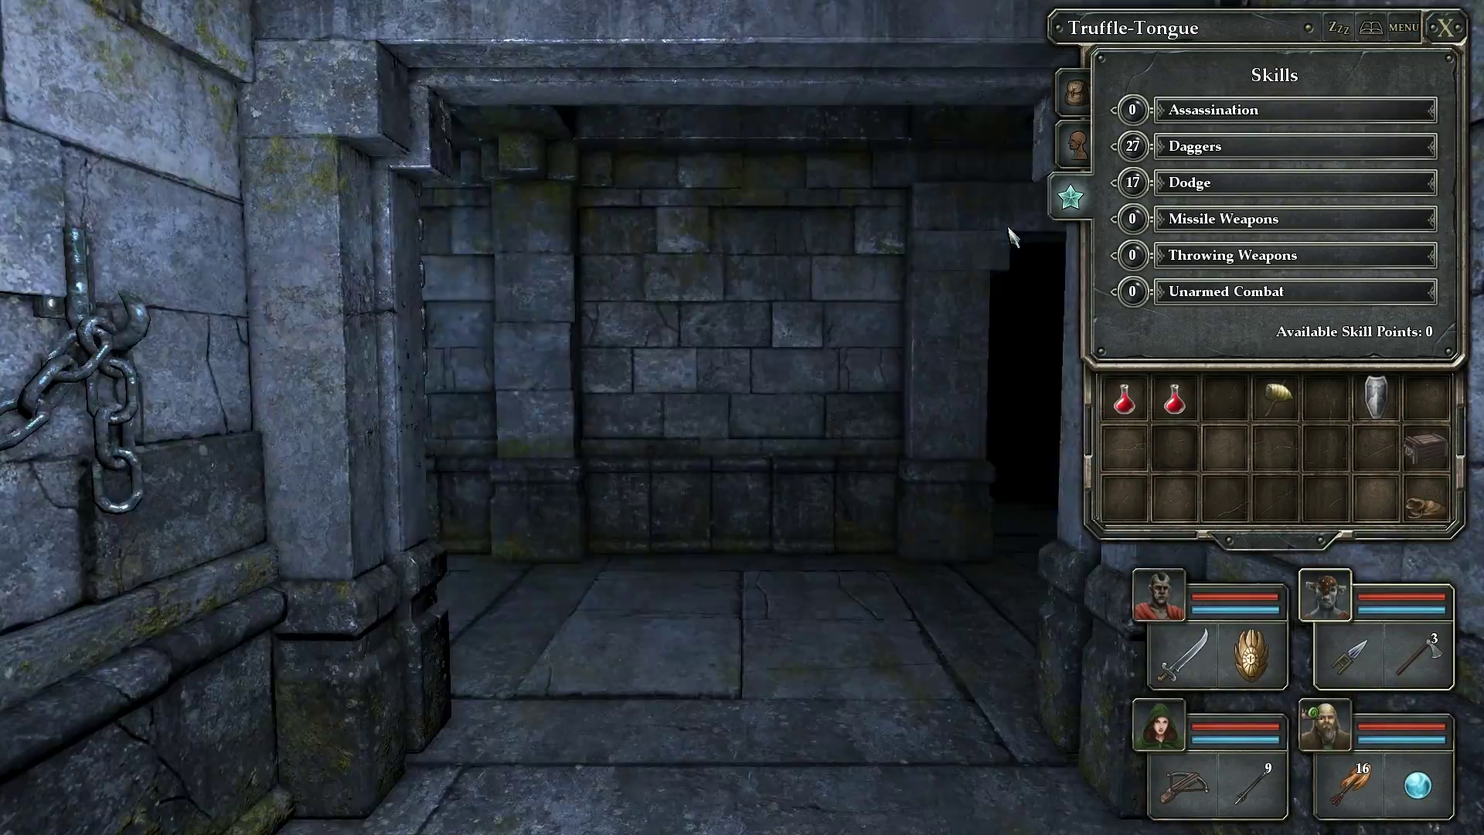
{"action": "key", "text": "w"}
{"action": "key", "text": "w"}
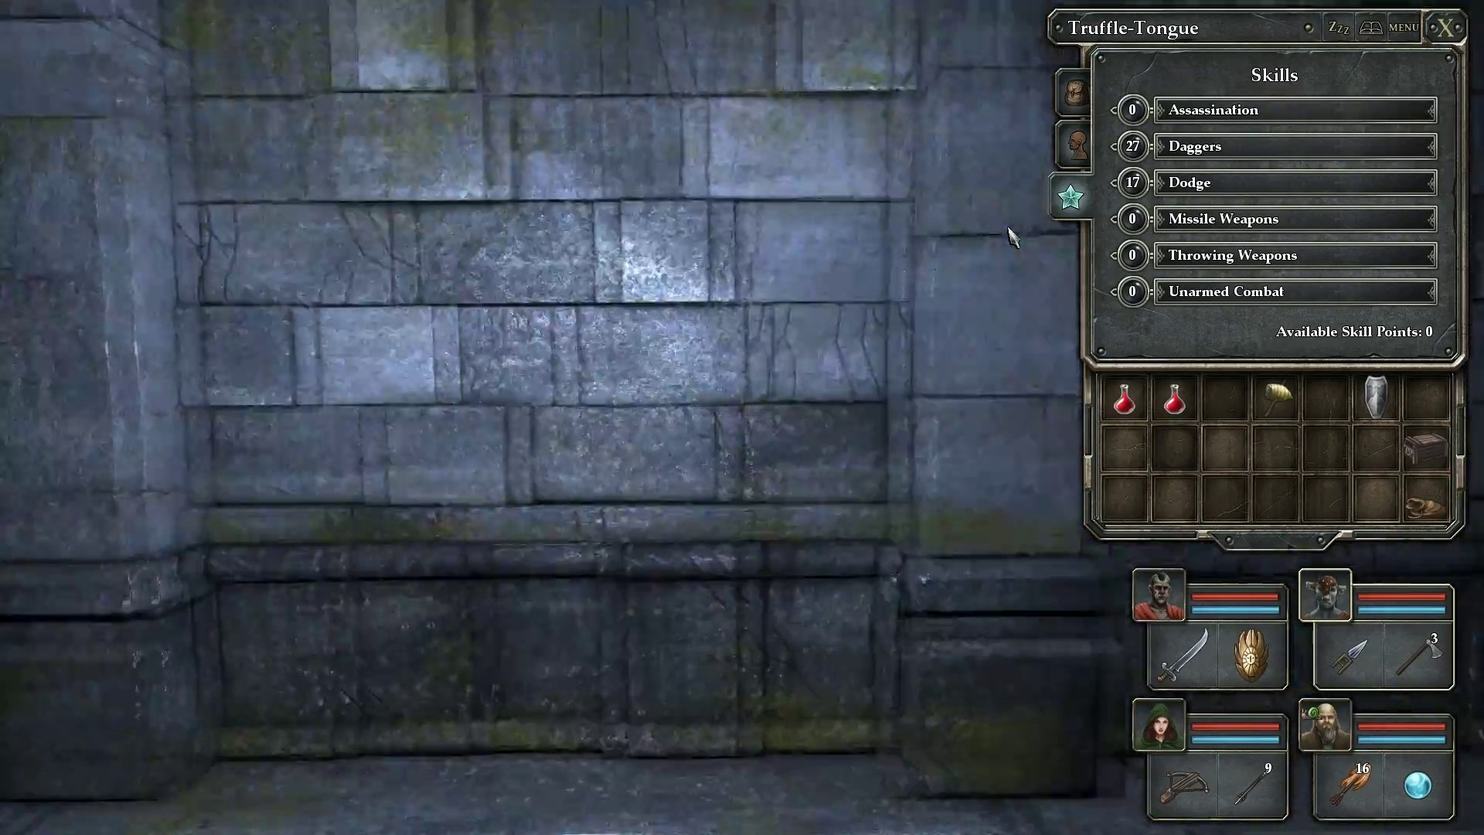
{"action": "key", "text": "q"}
{"action": "key", "text": "w"}
{"action": "key", "text": "w"}
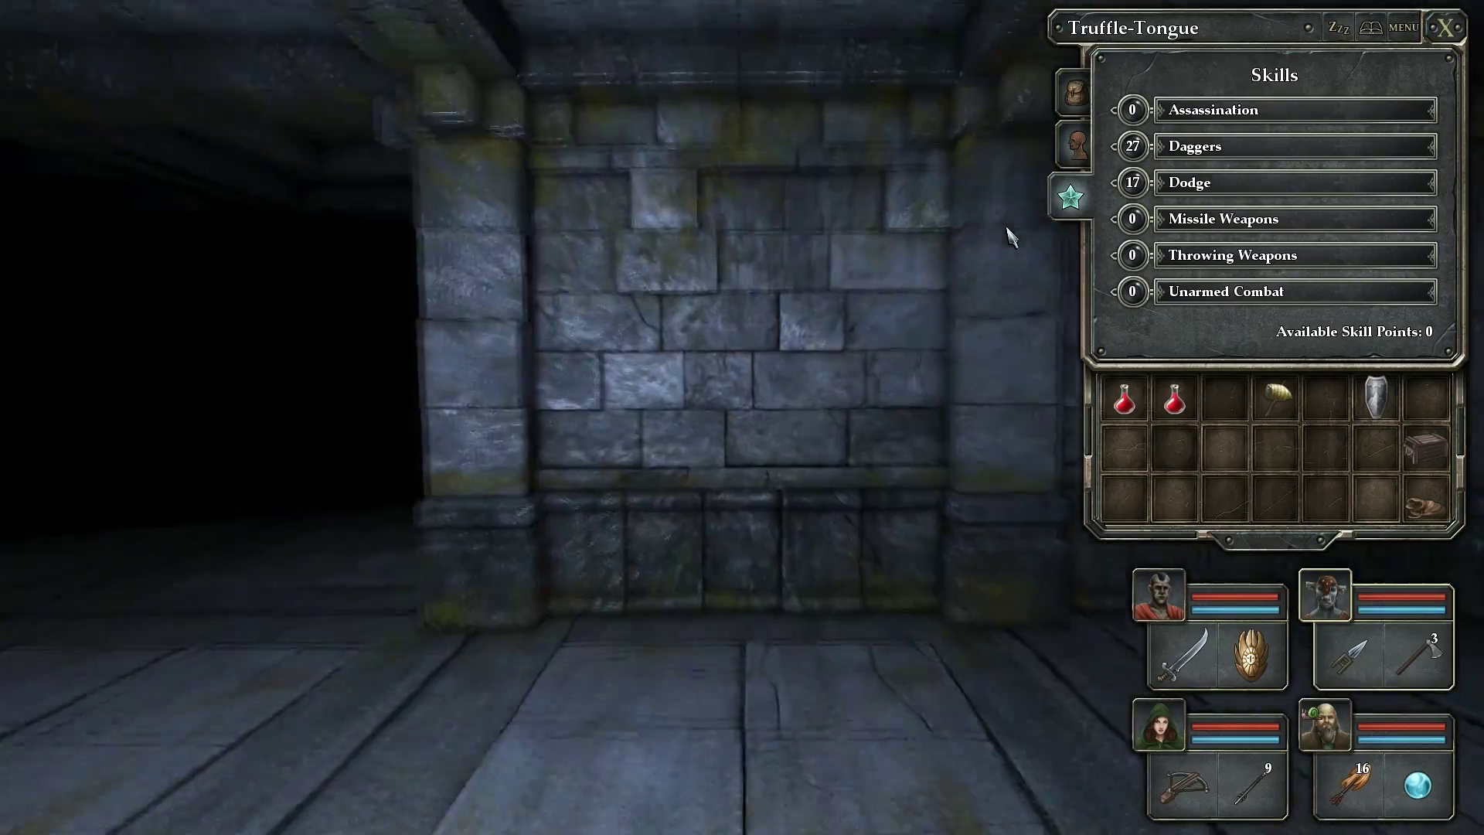
{"action": "key", "text": "q"}
{"action": "key", "text": "w"}
{"action": "key", "text": "w"}
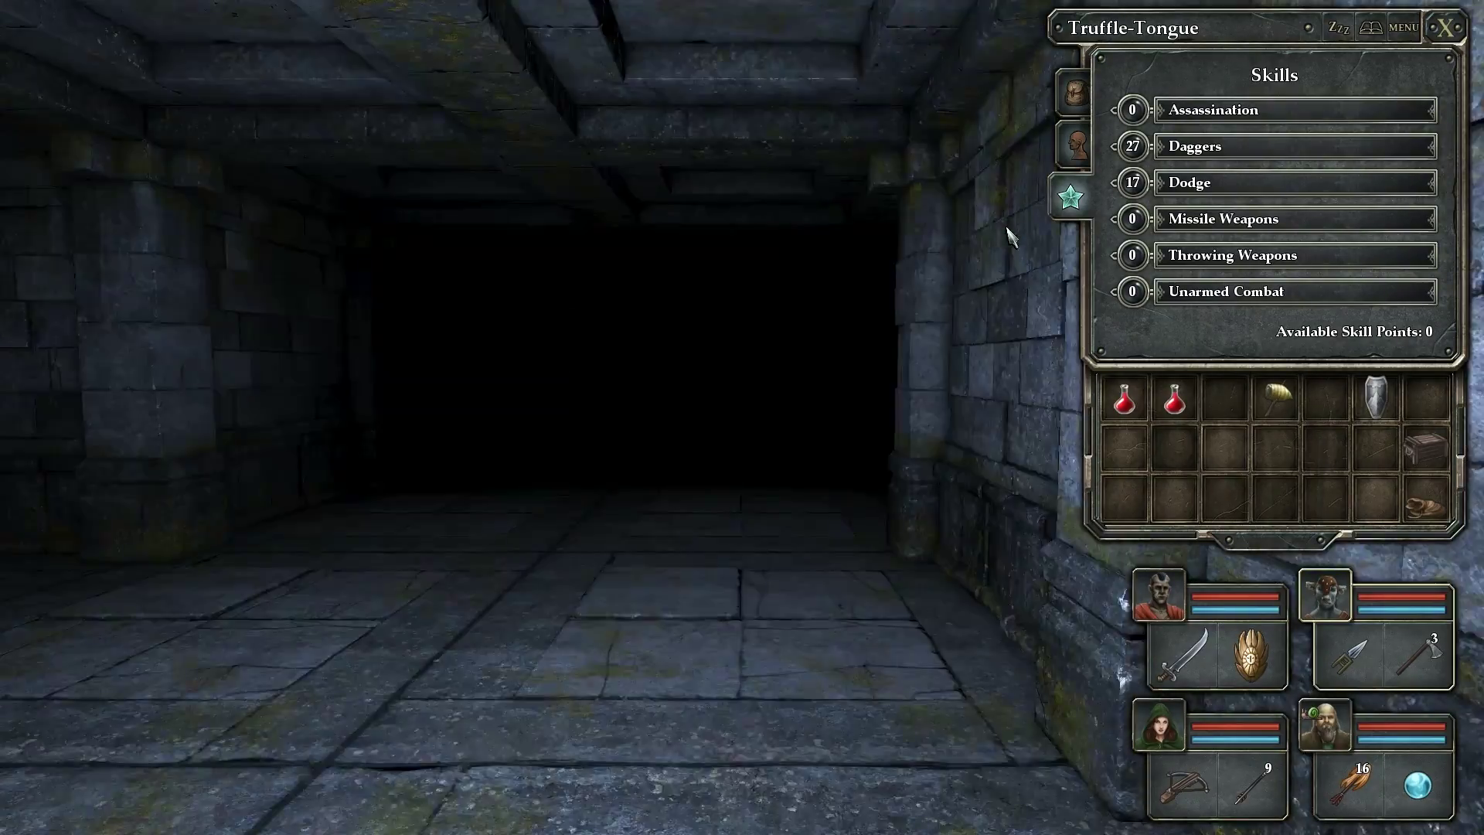
{"action": "key", "text": "w"}
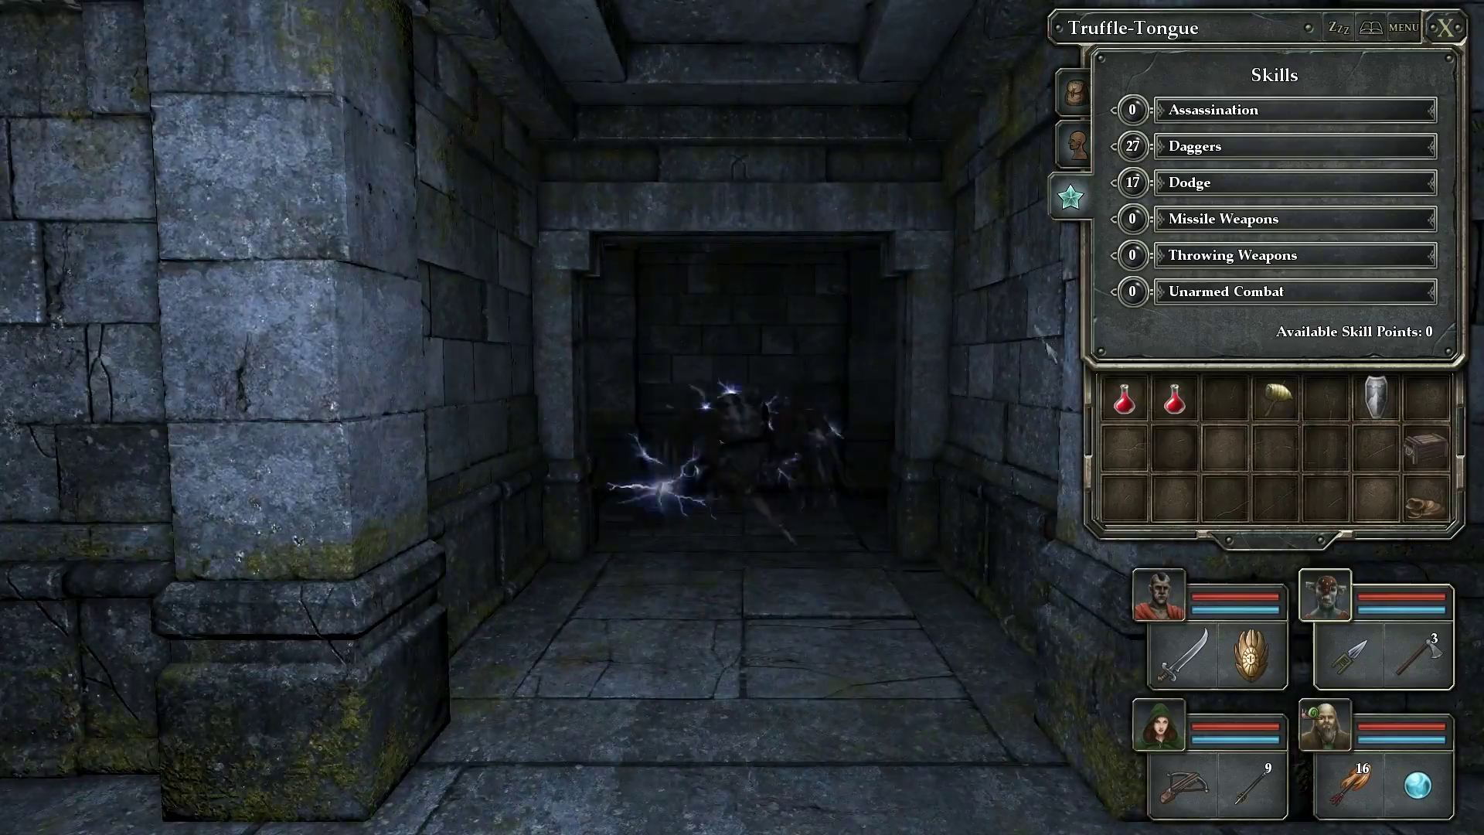
- Kill the spider with a fire blast and move past its body
{"action": "right_click", "coordinate": [1212, 786]}
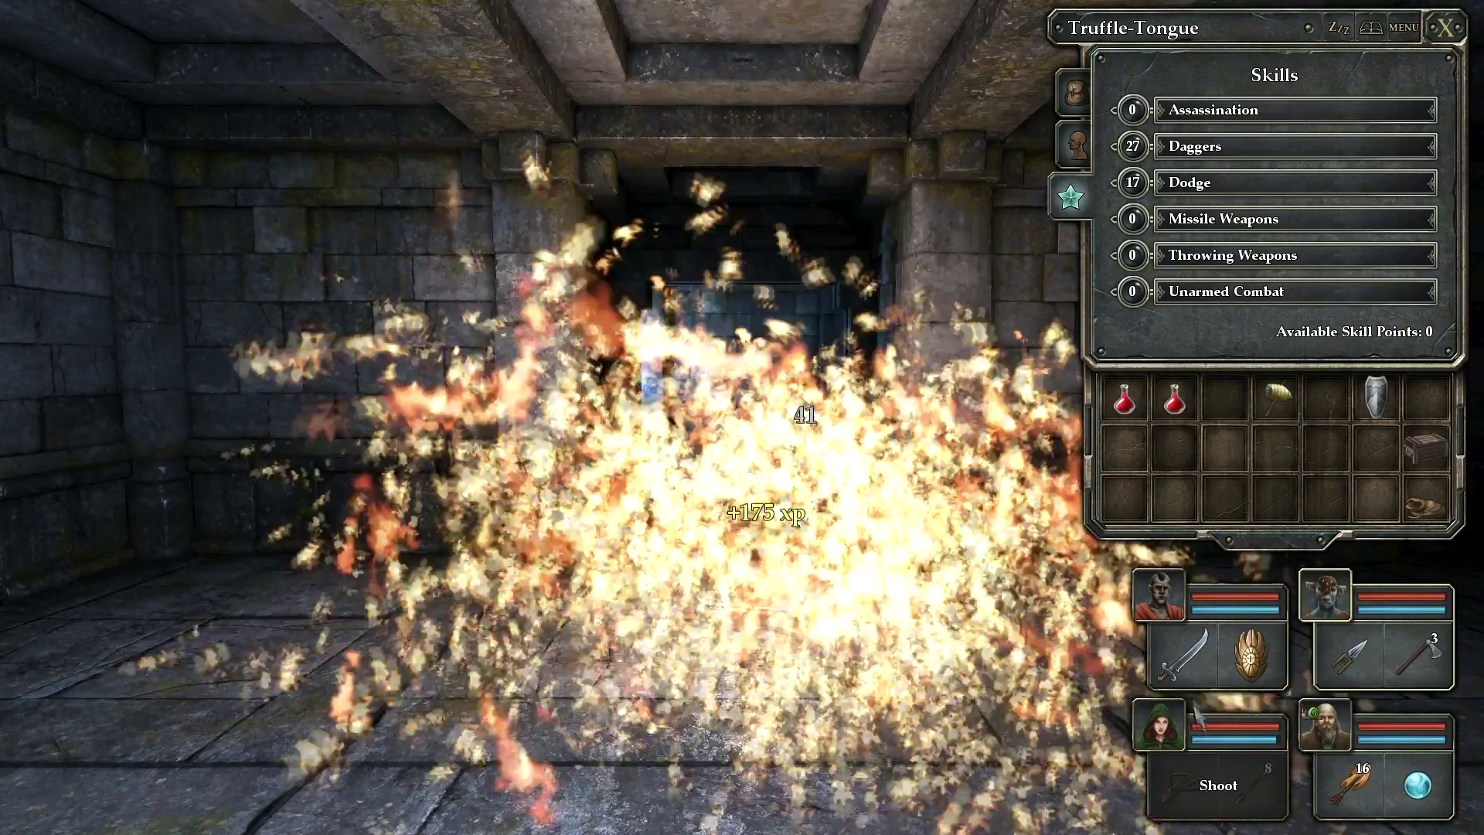
{"action": "key", "text": "w"}
{"action": "key", "text": "q"}
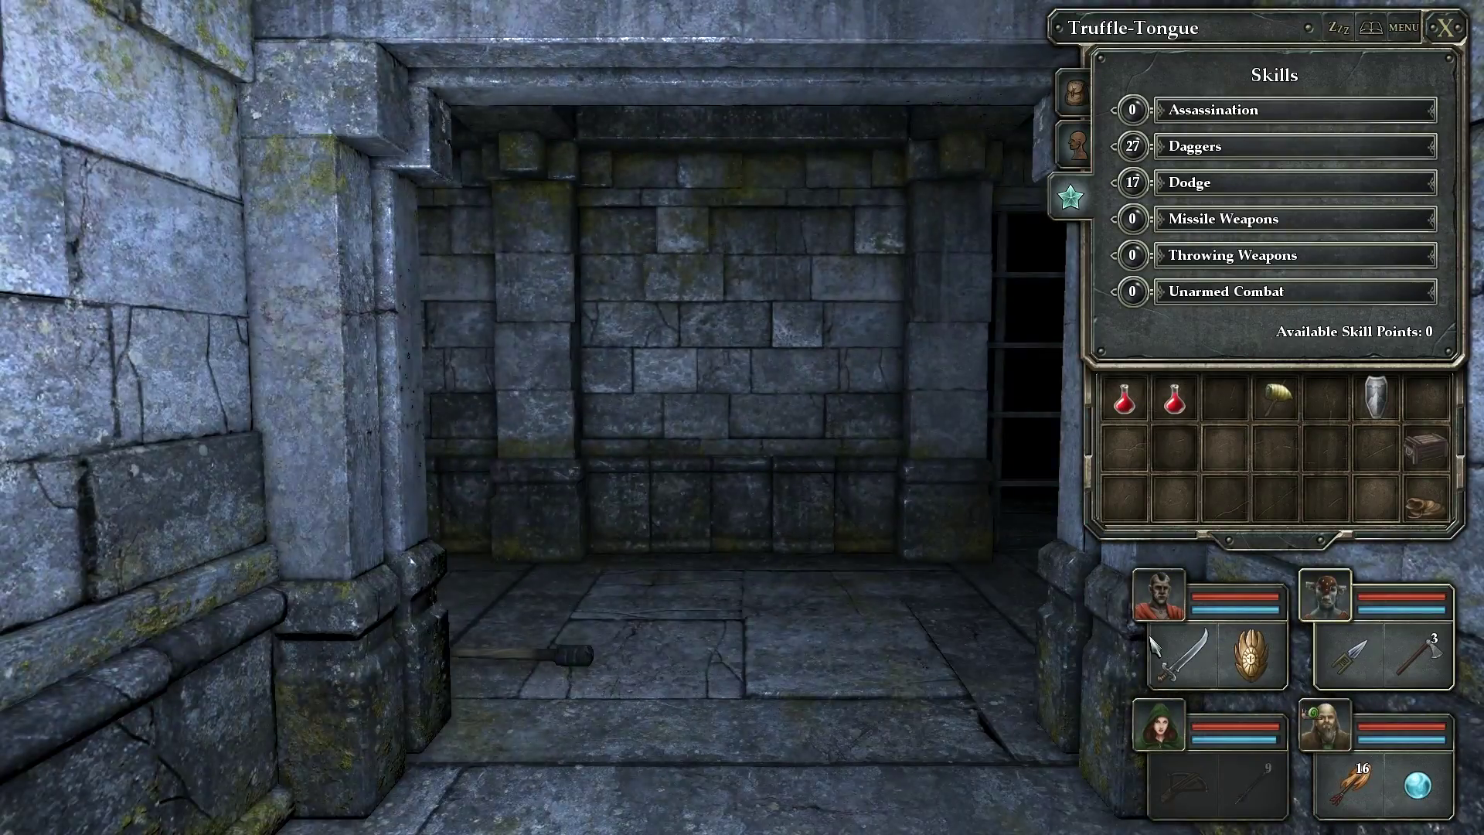
{"action": "key", "text": "q"}
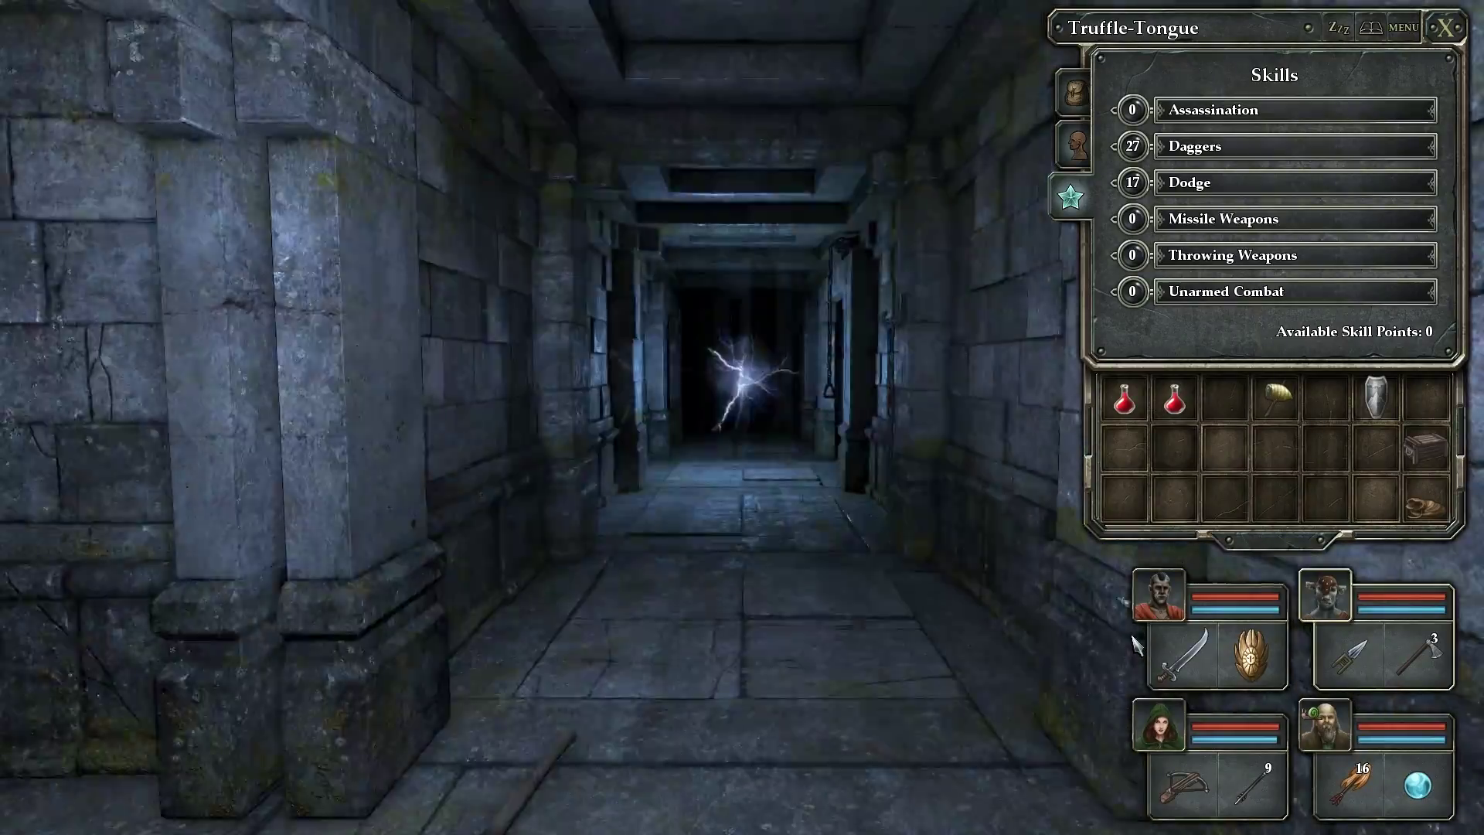
{"action": "key", "text": "w"}
{"action": "key", "text": "e"}
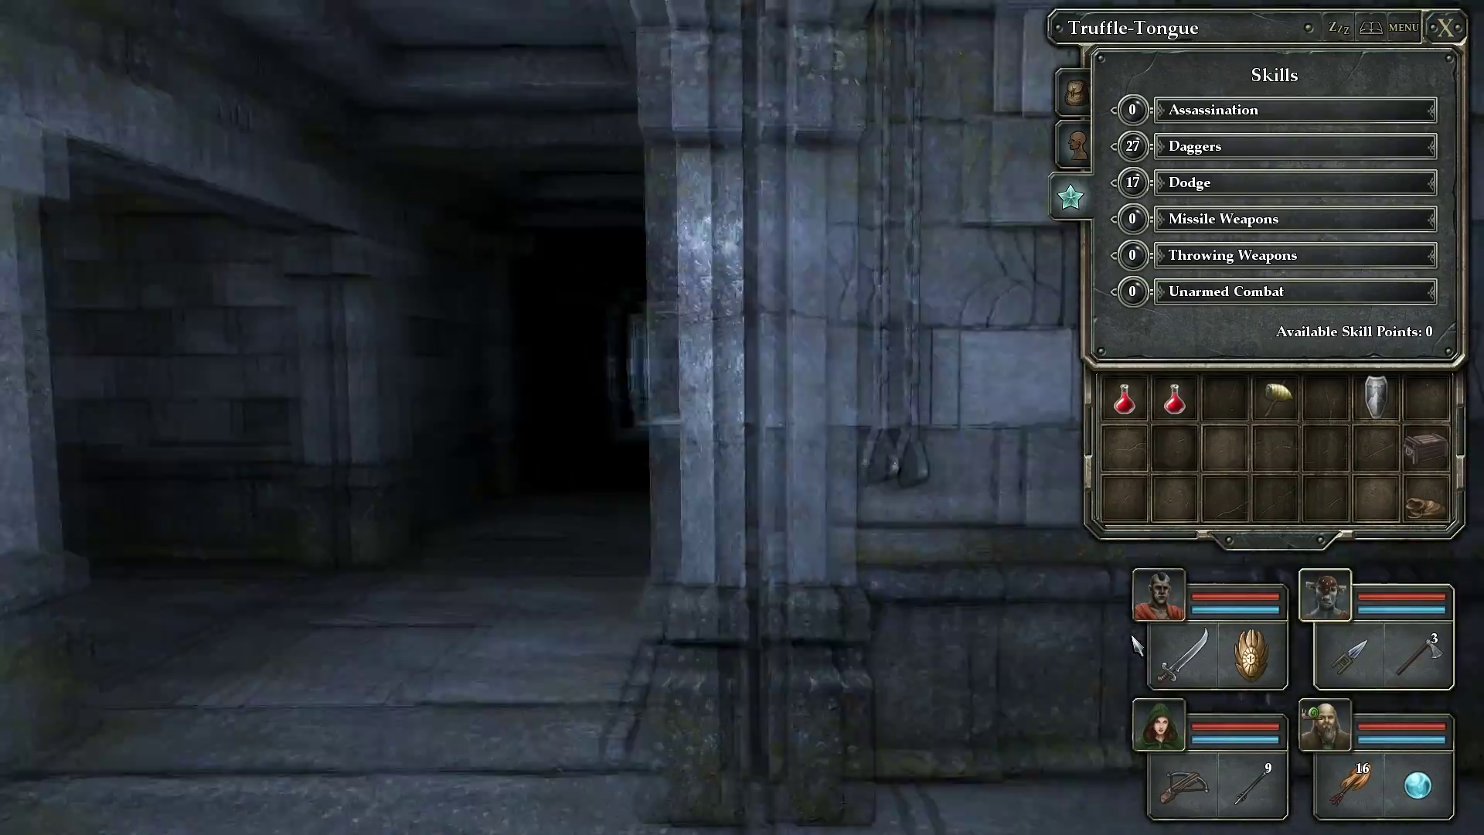
- Walk down the lit corridor toward the statues, then end the party's rest
{"action": "key", "text": "q"}
{"action": "key", "text": "w"}
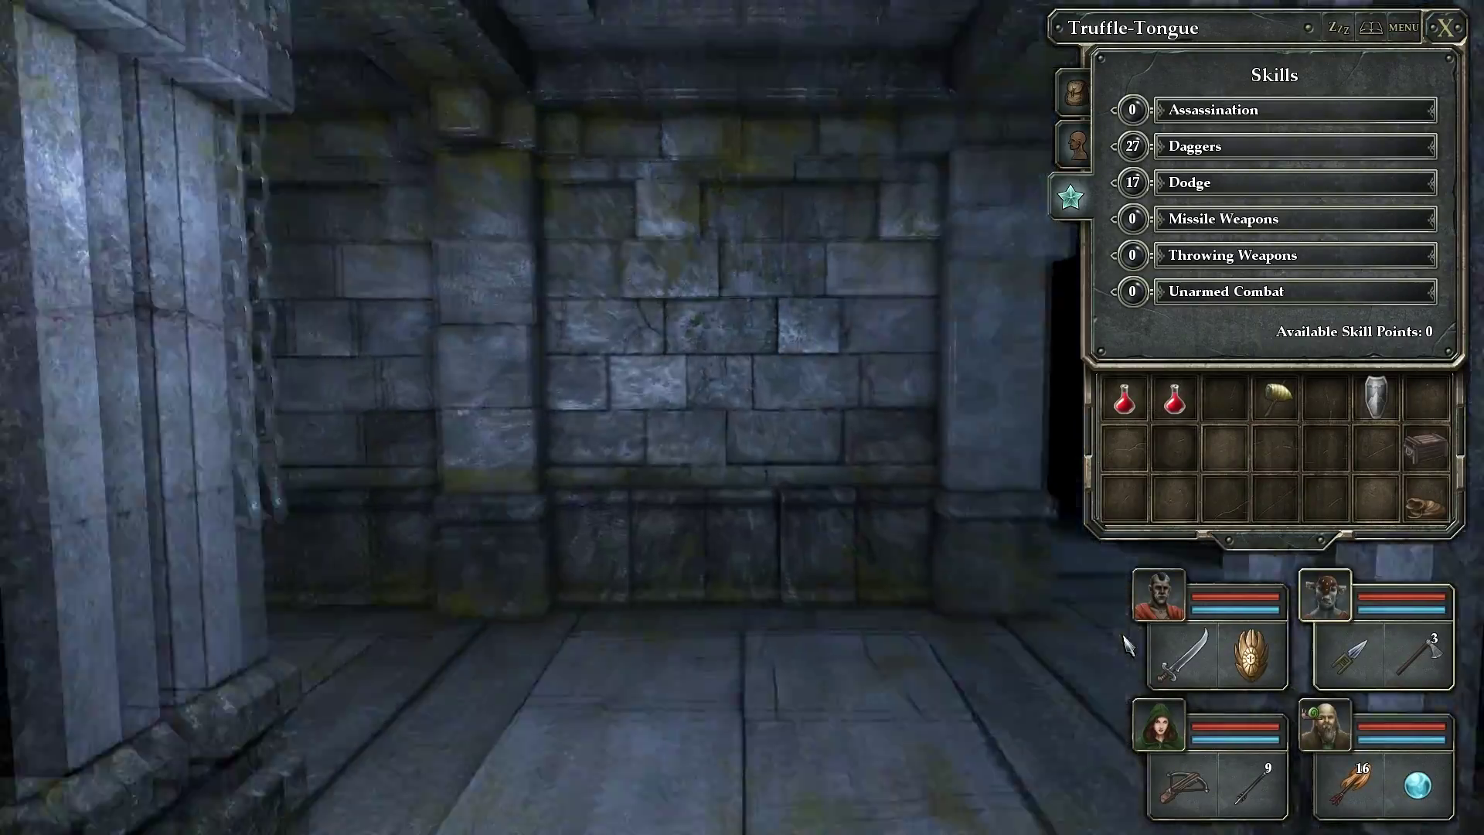
{"action": "key", "text": "e"}
{"action": "key", "text": "q"}
{"action": "key", "text": "e"}
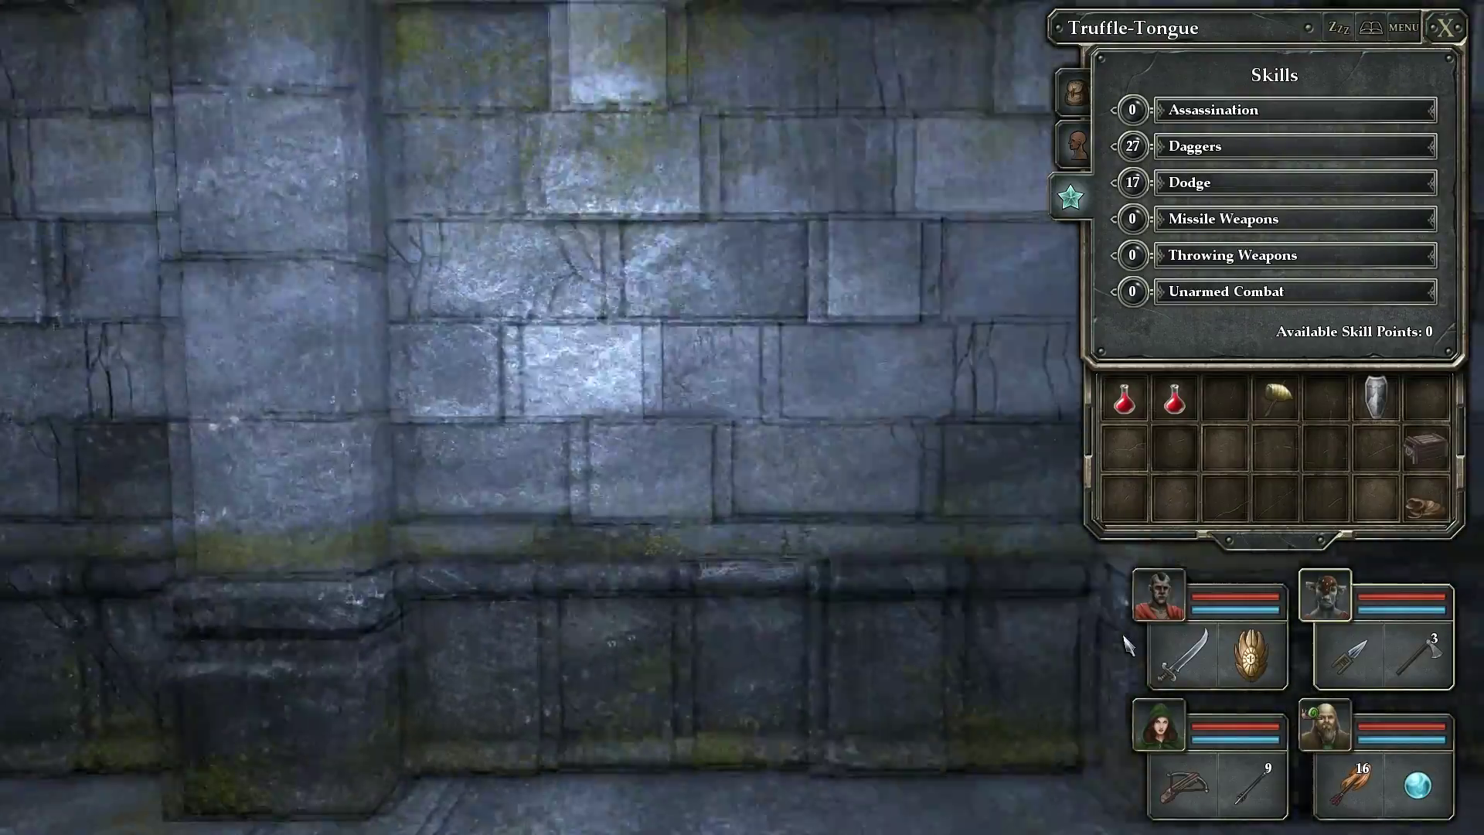
{"action": "key", "text": "q"}
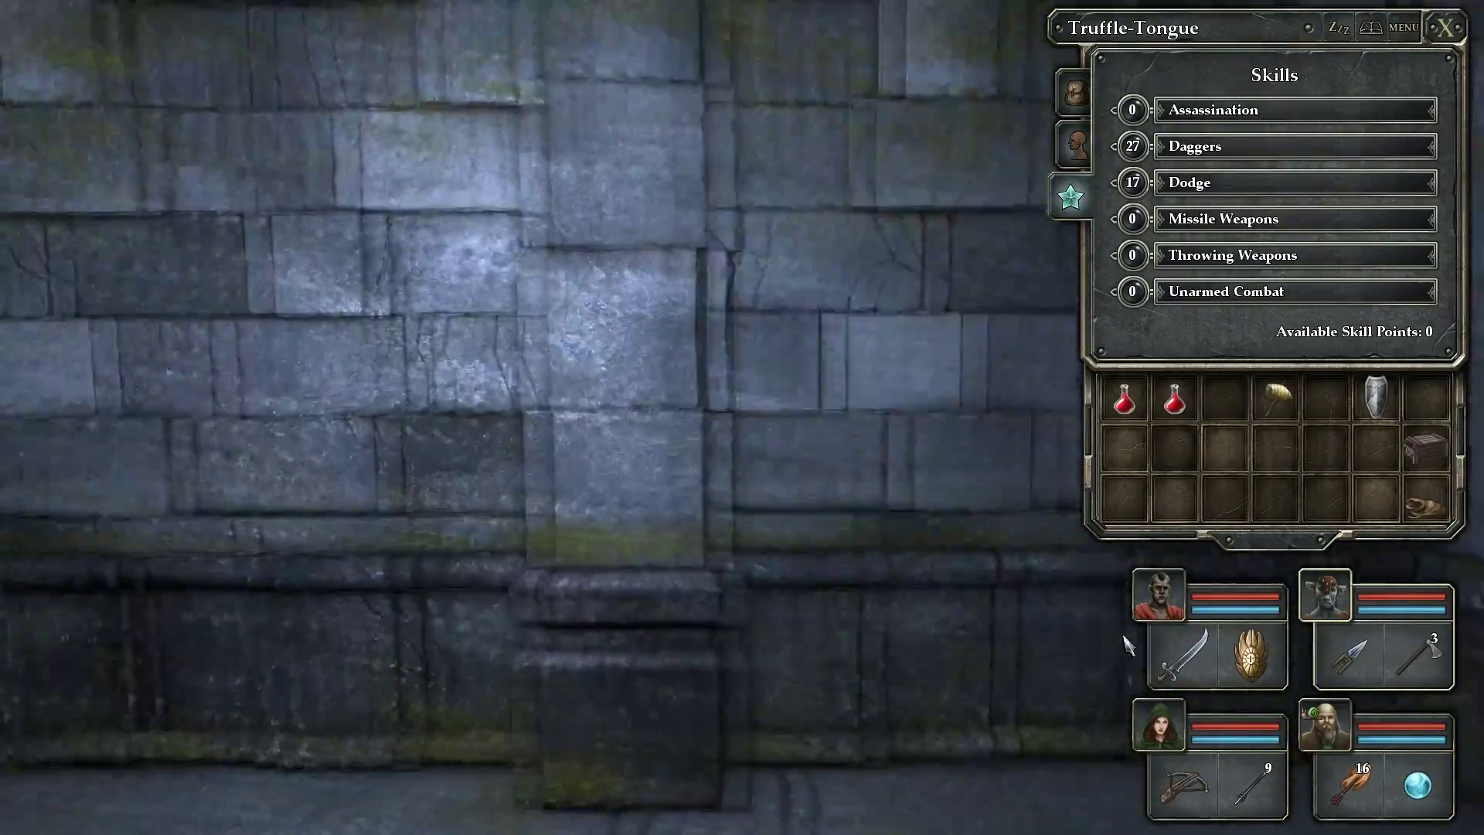
{"action": "key", "text": "s"}
{"action": "key", "text": "q"}
{"action": "key", "text": "e"}
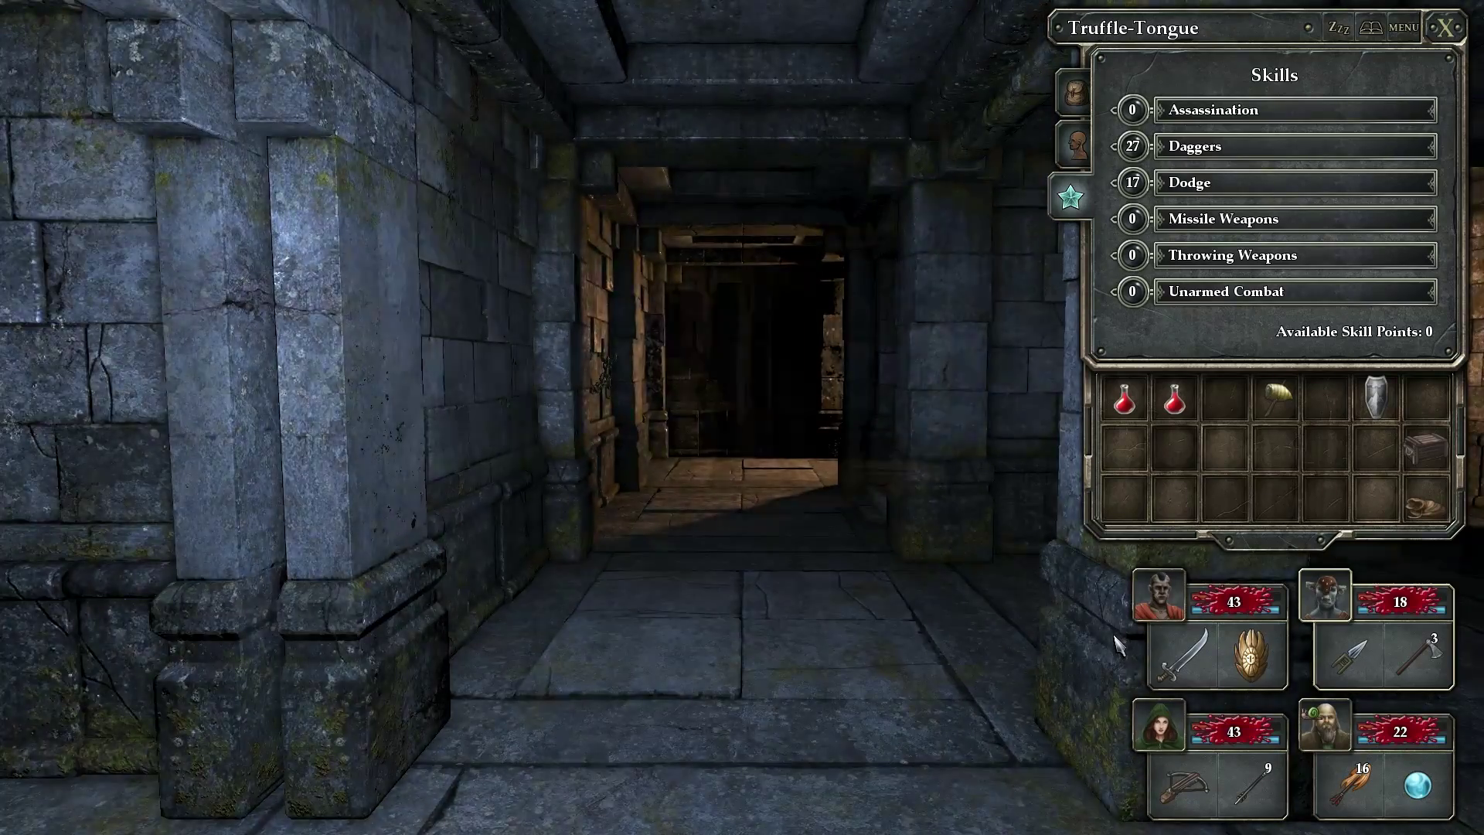
{"action": "key", "text": "q"}
{"action": "key", "text": "e"}
{"action": "key", "text": "w"}
{"action": "key", "text": "e"}
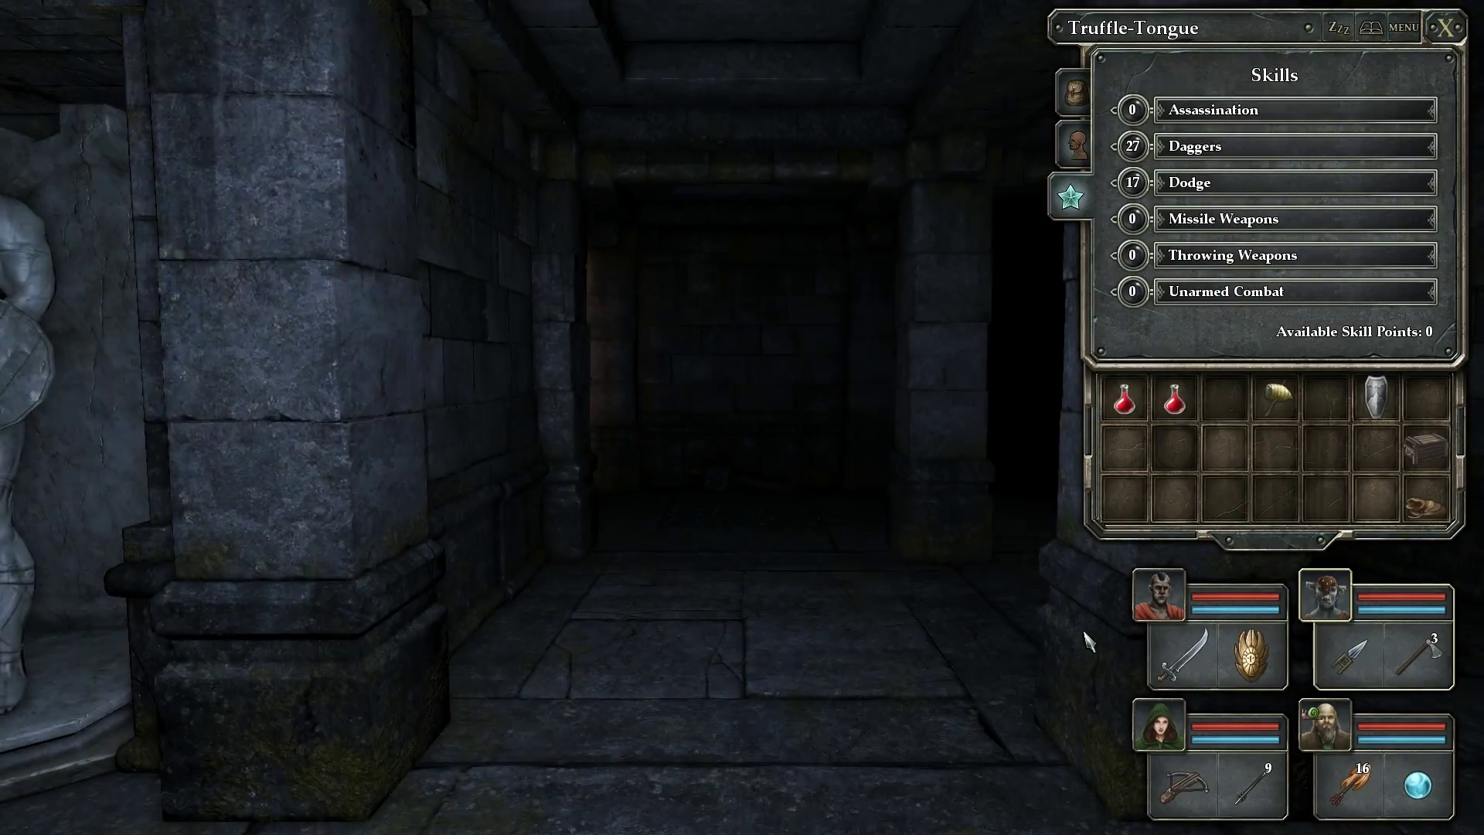
{"action": "key", "text": "e"}
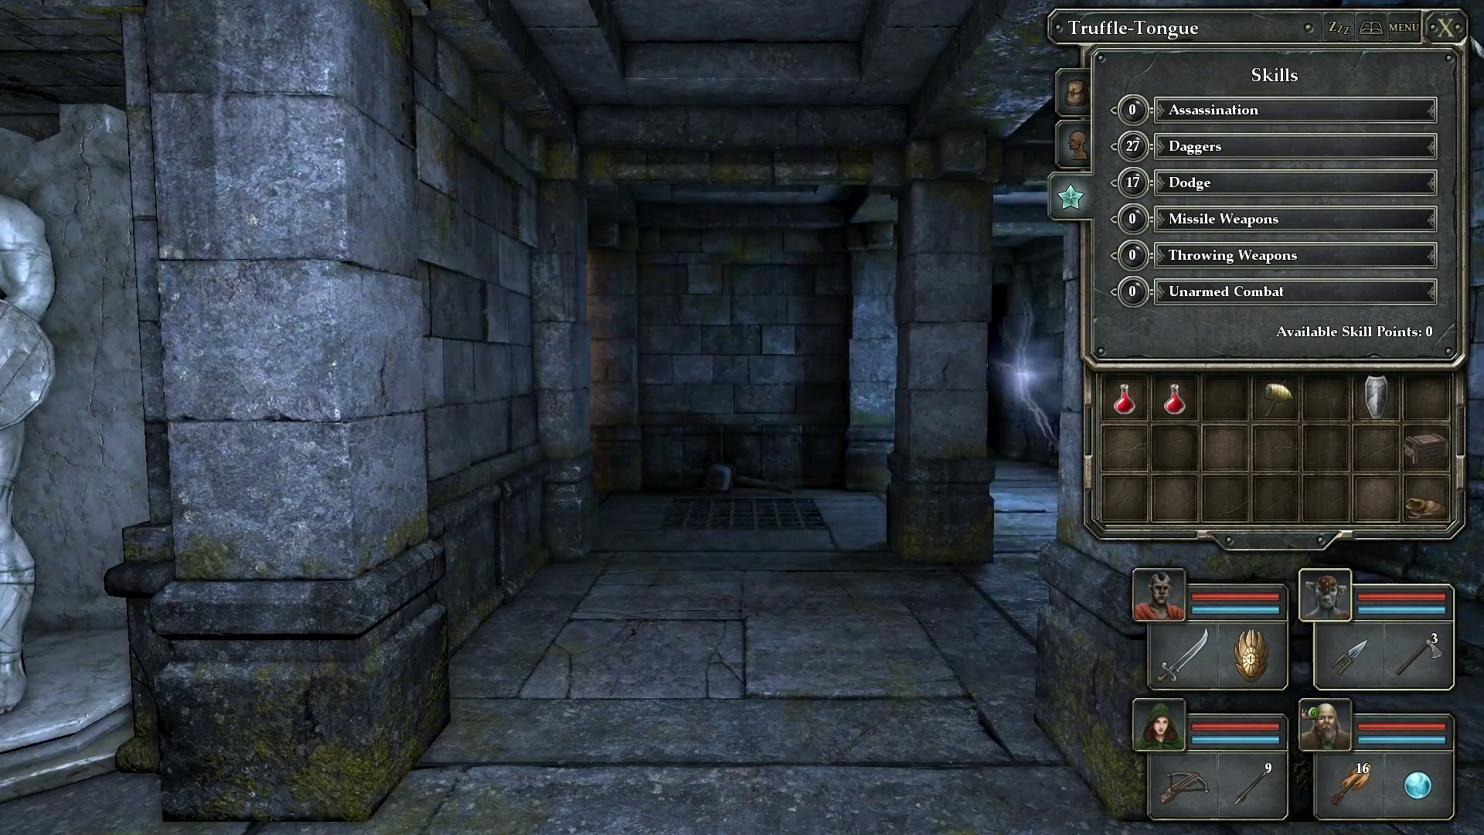
- Close the character sheet and walk the party into the corridors
{"action": "left_click", "coordinate": [1446, 26]}
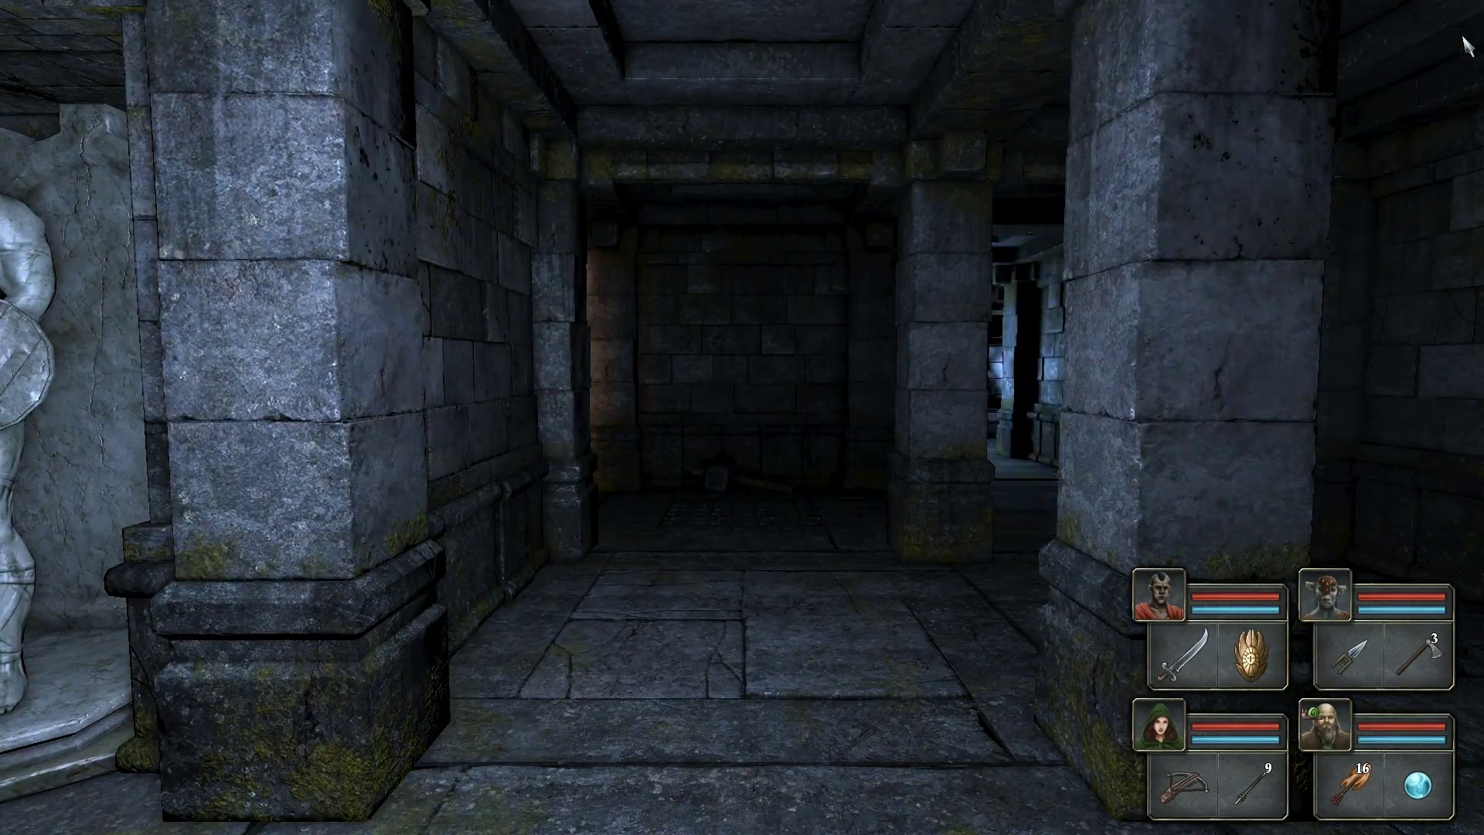
{"action": "key", "text": "w"}
{"action": "key", "text": "w"}
{"action": "key", "text": "w"}
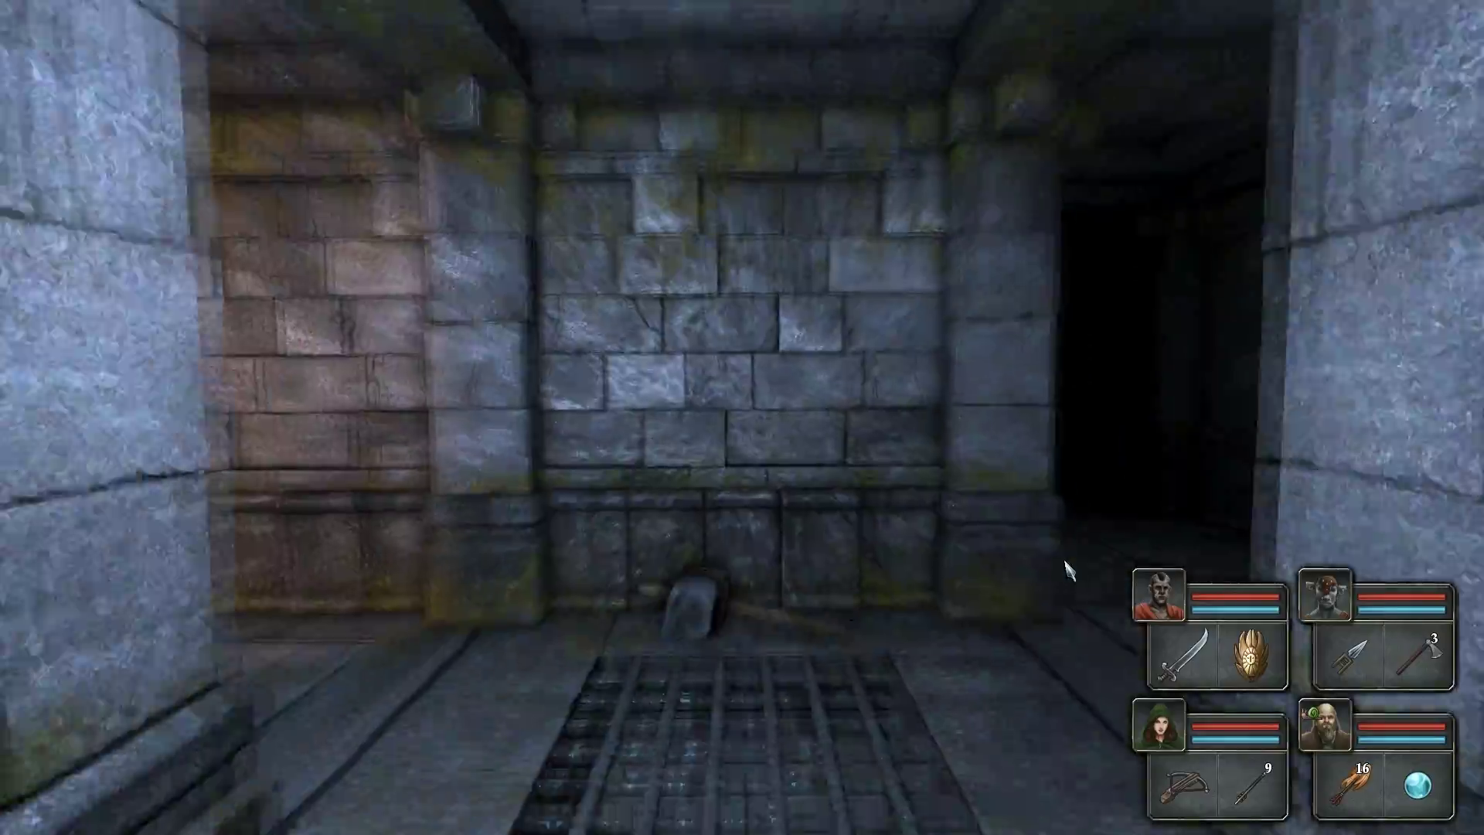
{"action": "key", "text": "q"}
{"action": "key", "text": "w"}
- Move past the lightning-filled cell to the barred gate
{"action": "key", "text": "q"}
{"action": "key", "text": "w"}
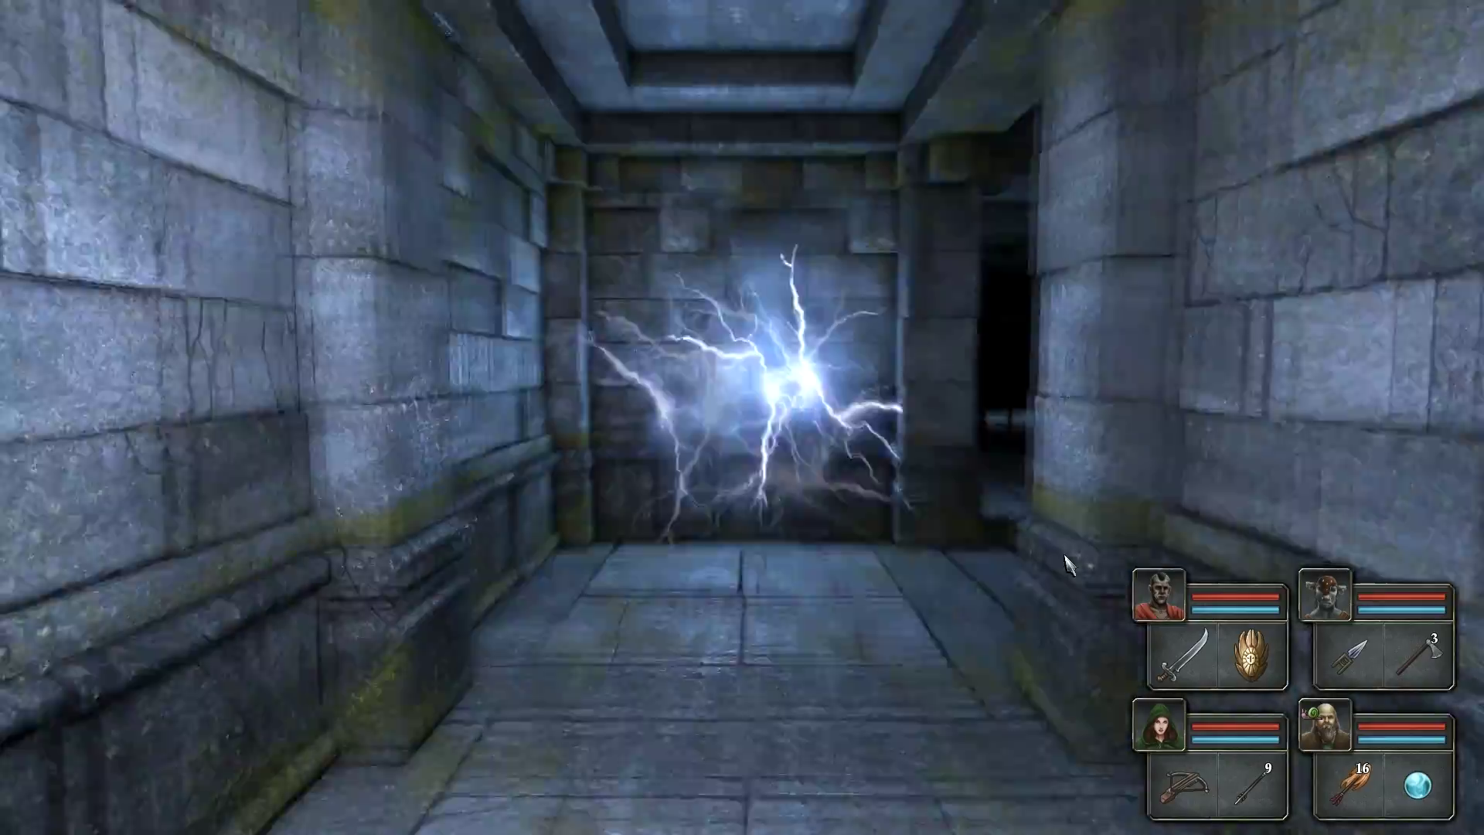
{"action": "key", "text": "w"}
{"action": "key", "text": "e"}
{"action": "key", "text": "q"}
{"action": "key", "text": "w"}
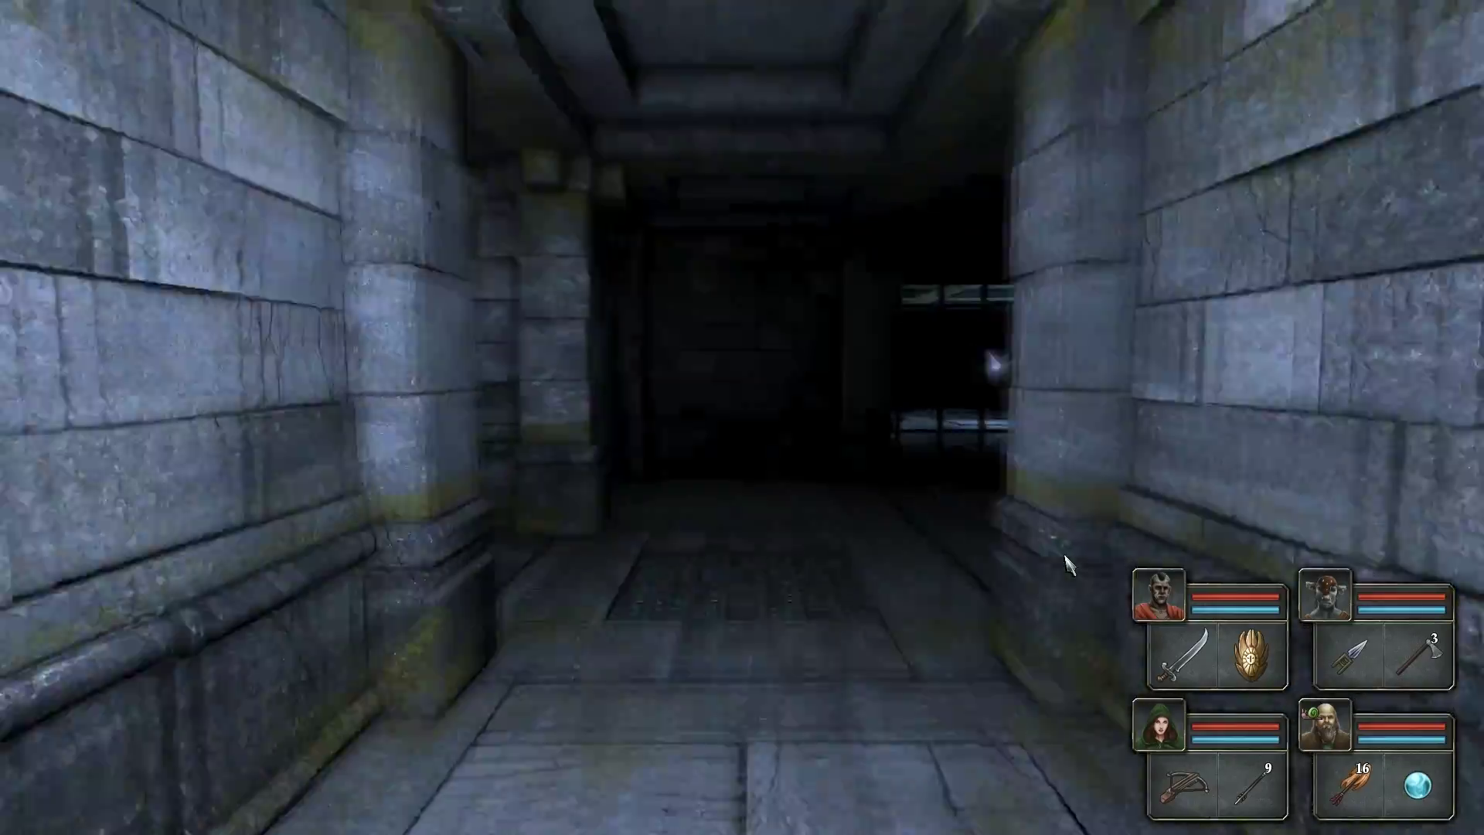
{"action": "key", "text": "e"}
{"action": "key", "text": "w"}
{"action": "key", "text": "e"}
{"action": "key", "text": "w"}
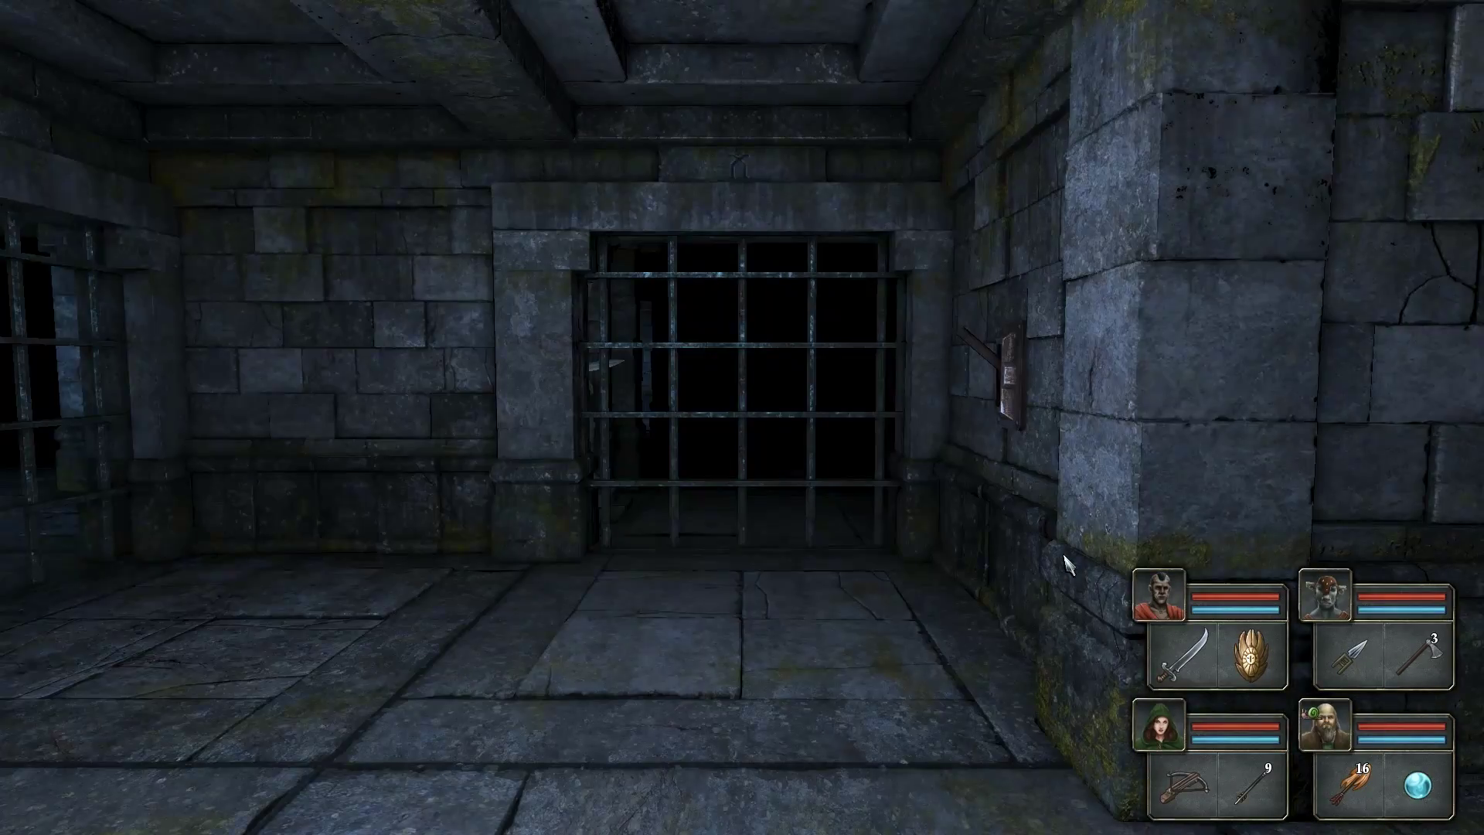
- Check the Vault map, then approach the barred gate and keyhole wall
{"action": "key", "text": "q"}
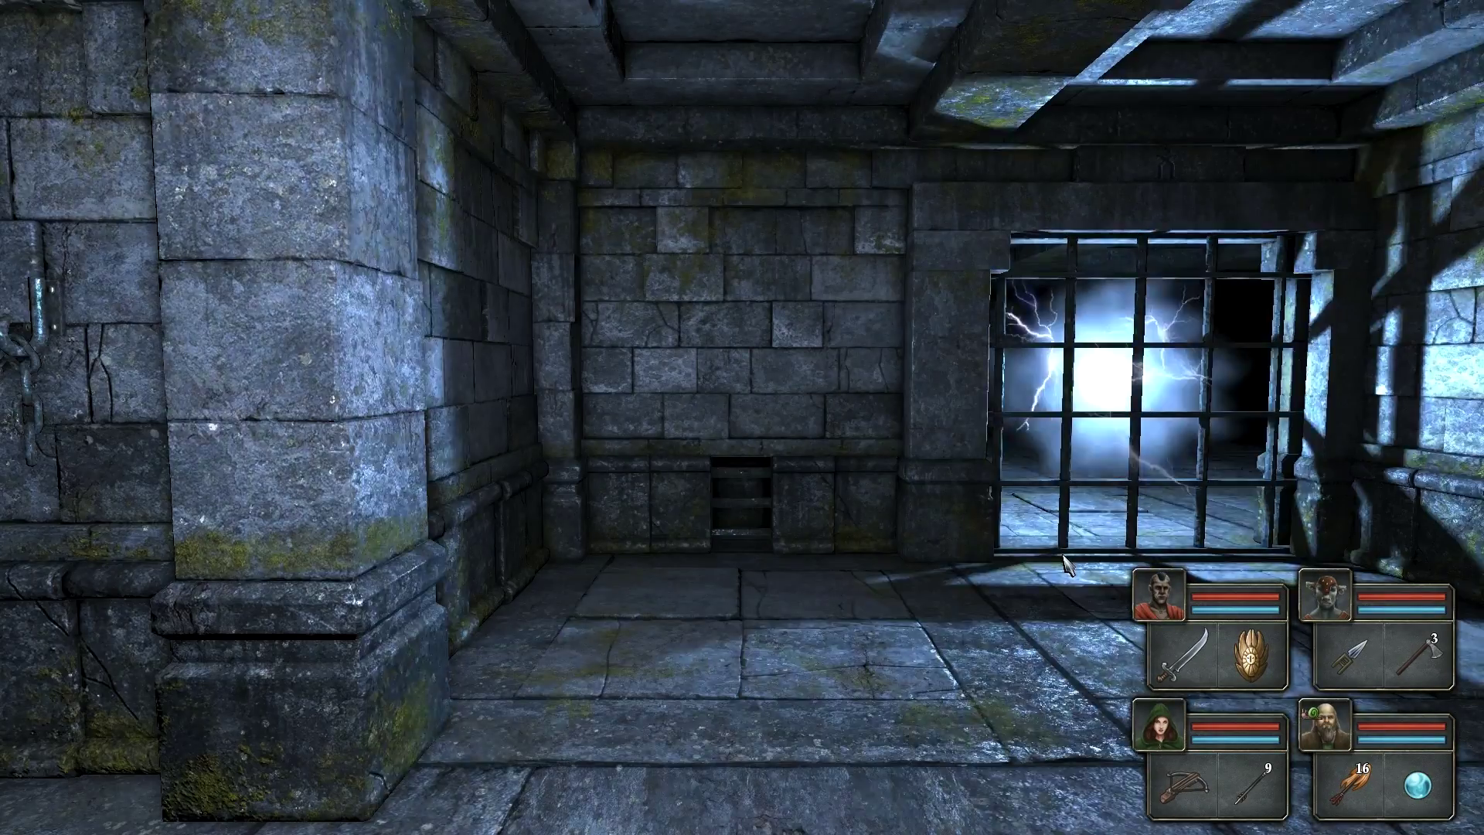
{"action": "key", "text": "Tab"}
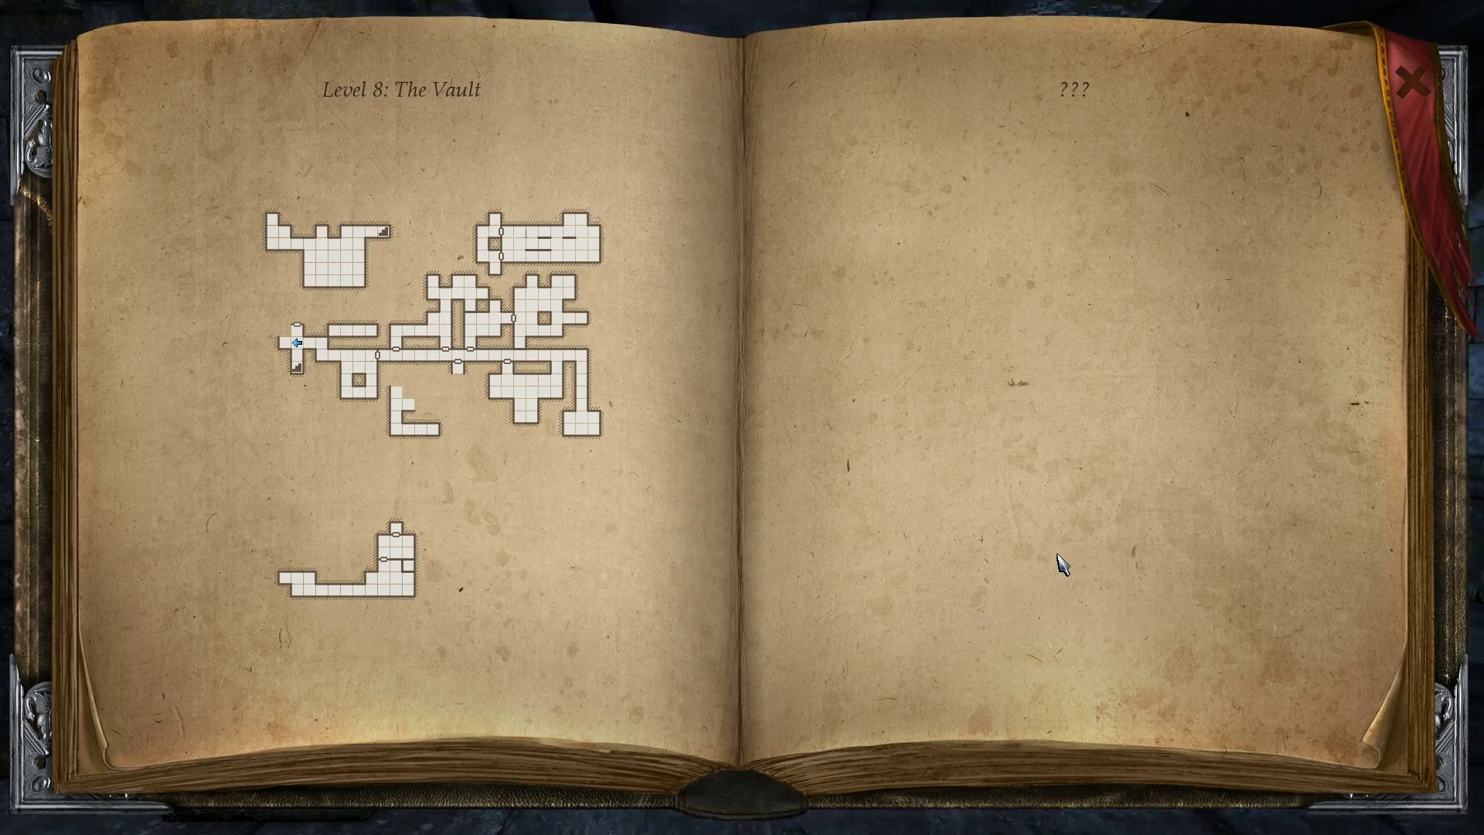
{"action": "key", "text": "Tab"}
{"action": "key", "text": "e"}
{"action": "key", "text": "e"}
{"action": "key", "text": "w"}
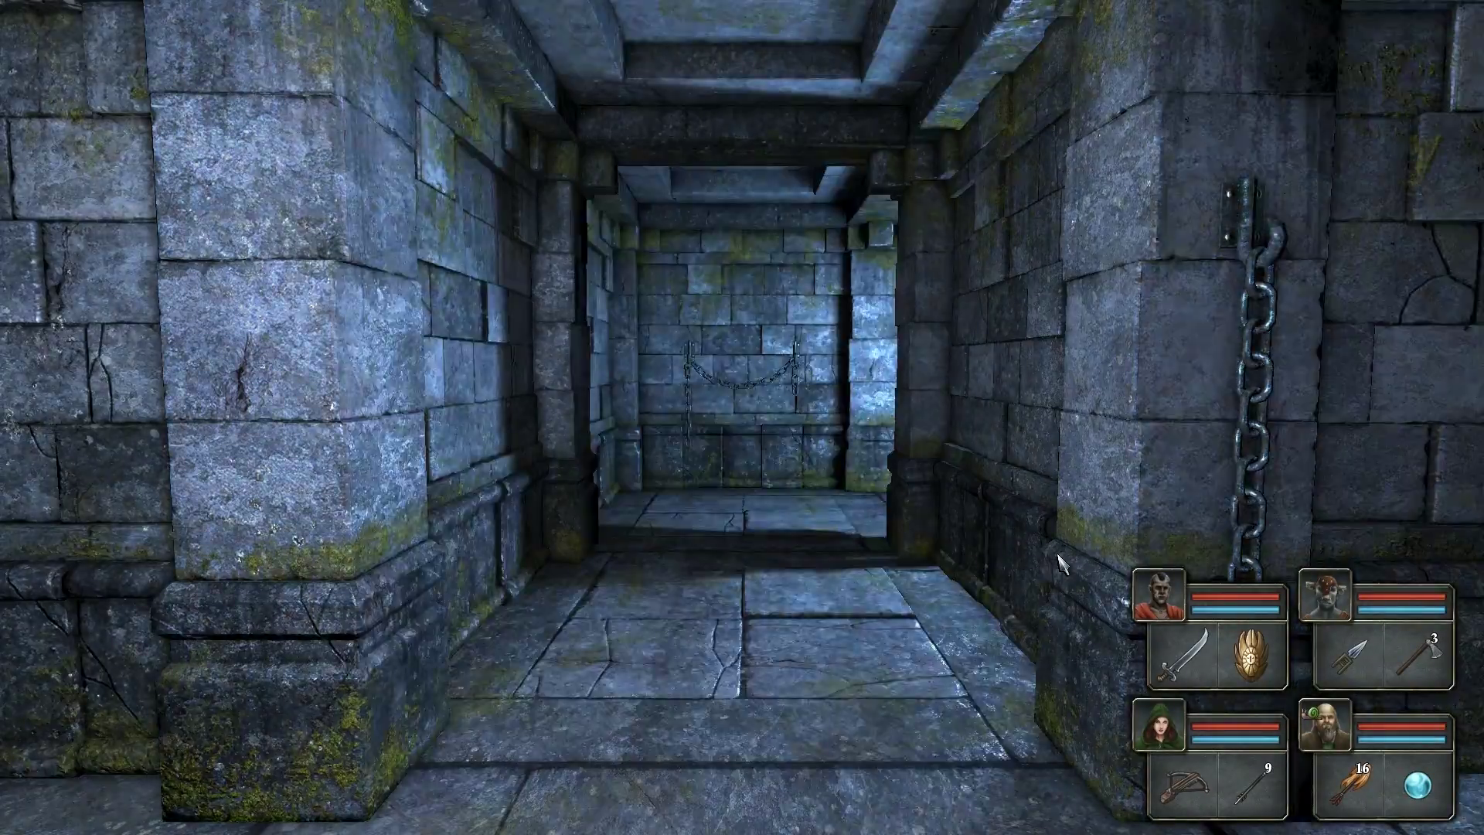
{"action": "key", "text": "q"}
{"action": "key", "text": "w"}
{"action": "key", "text": "e"}
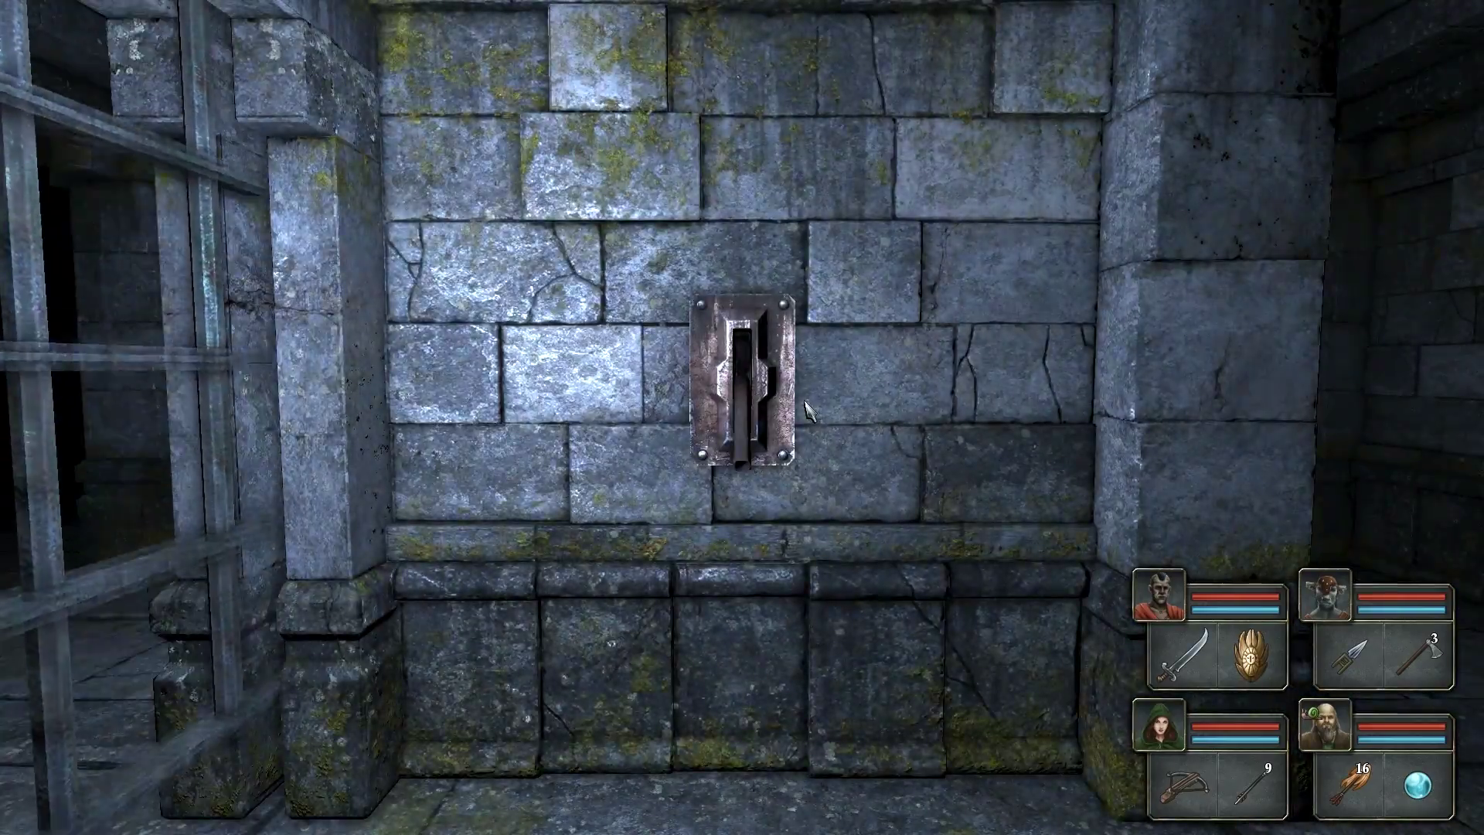
{"action": "key", "text": "e"}
- Go through the dark doorway to face the spear-bearing statue
{"action": "key", "text": "w"}
{"action": "key", "text": "w"}
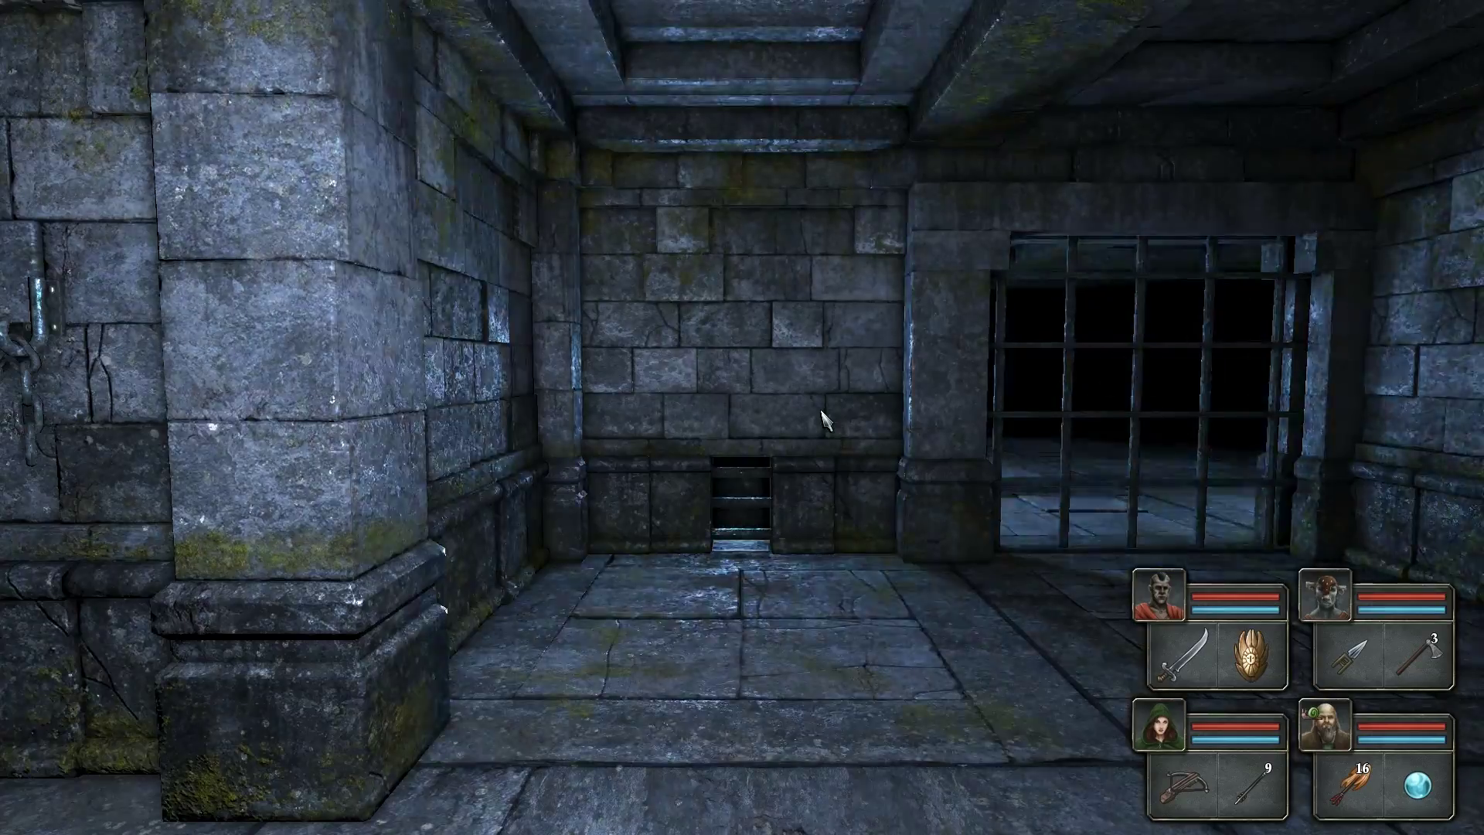
{"action": "key", "text": "e"}
{"action": "key", "text": "w"}
{"action": "key", "text": "e"}
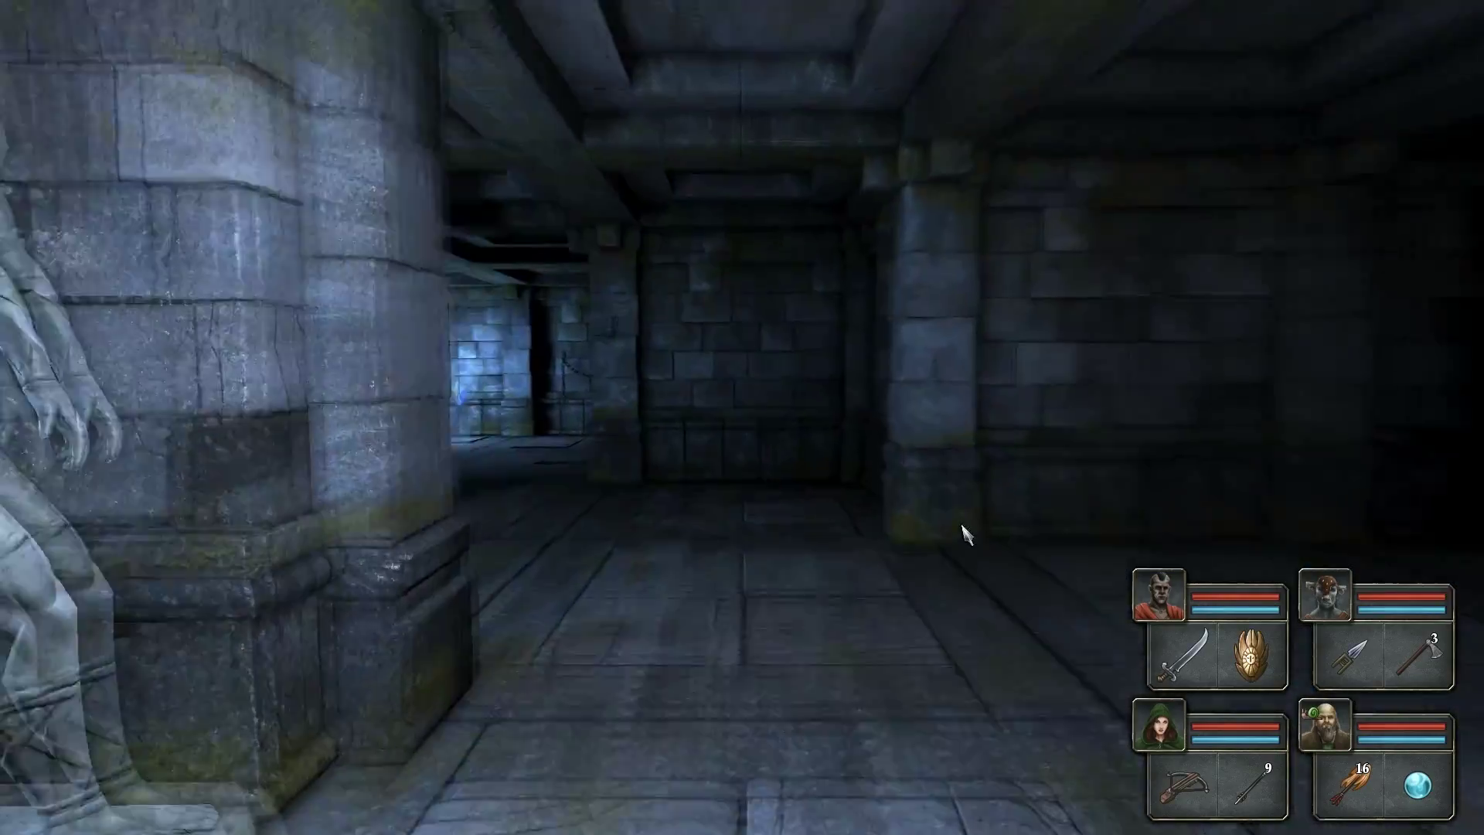
{"action": "key", "text": "w"}
{"action": "key", "text": "w"}
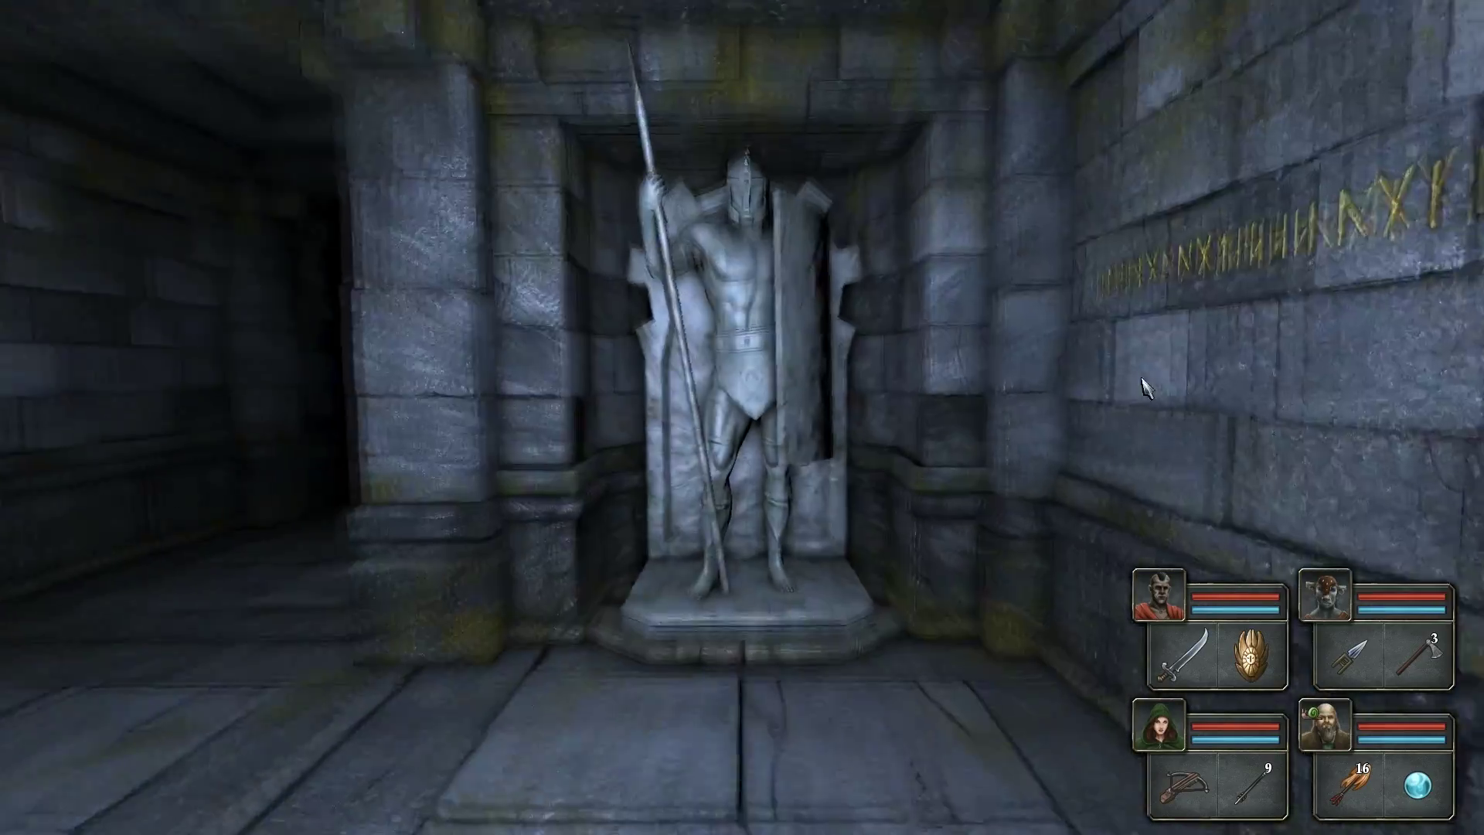
- Attack the spider near the statue alcove and walk up to the statue
{"action": "key", "text": "e"}
{"action": "key", "text": "e"}
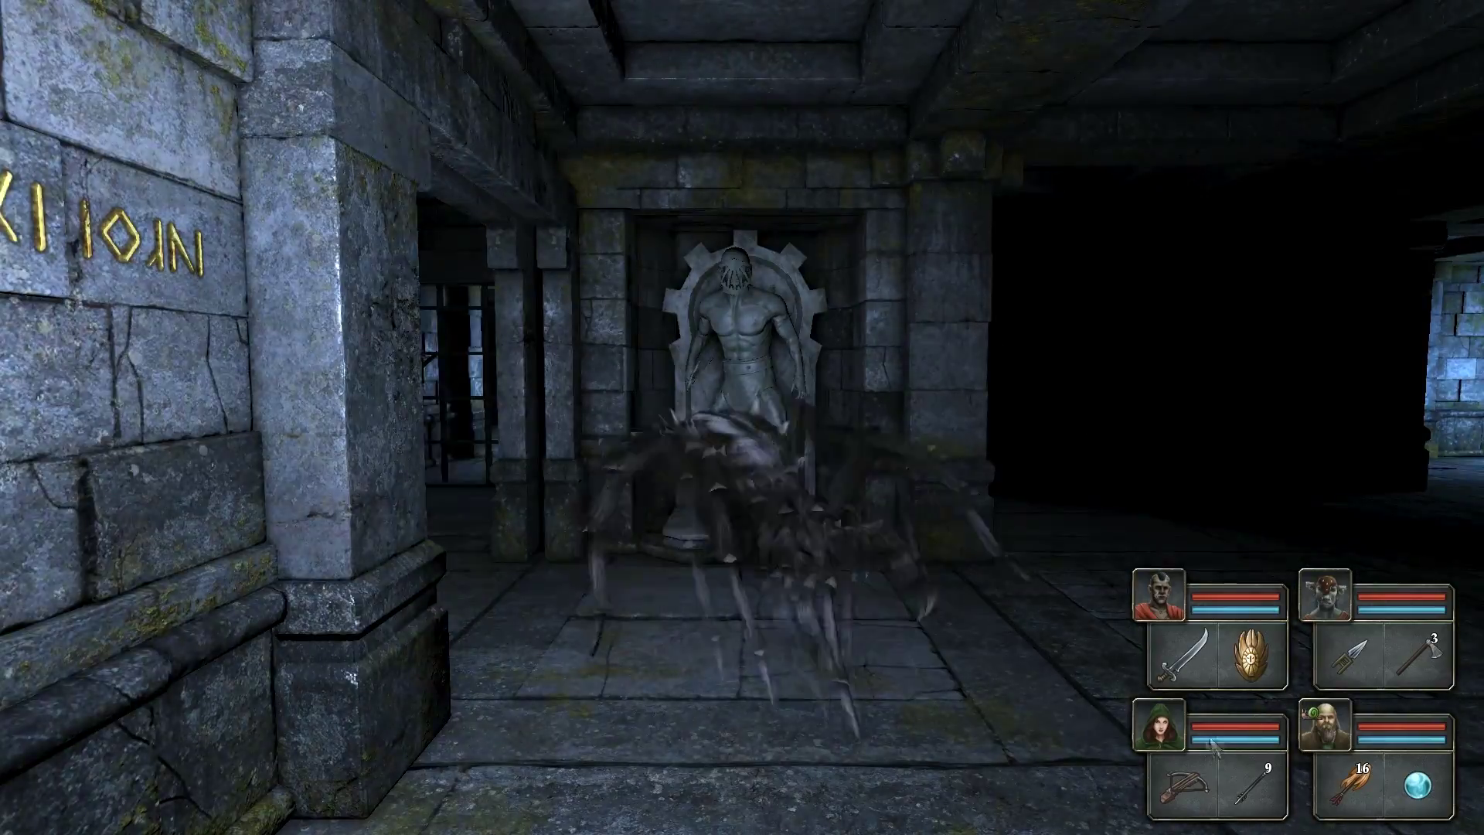
{"action": "right_click", "coordinate": [1182, 786]}
{"action": "right_click", "coordinate": [1417, 786]}
{"action": "key", "text": "w"}
{"action": "right_click", "coordinate": [1331, 656]}
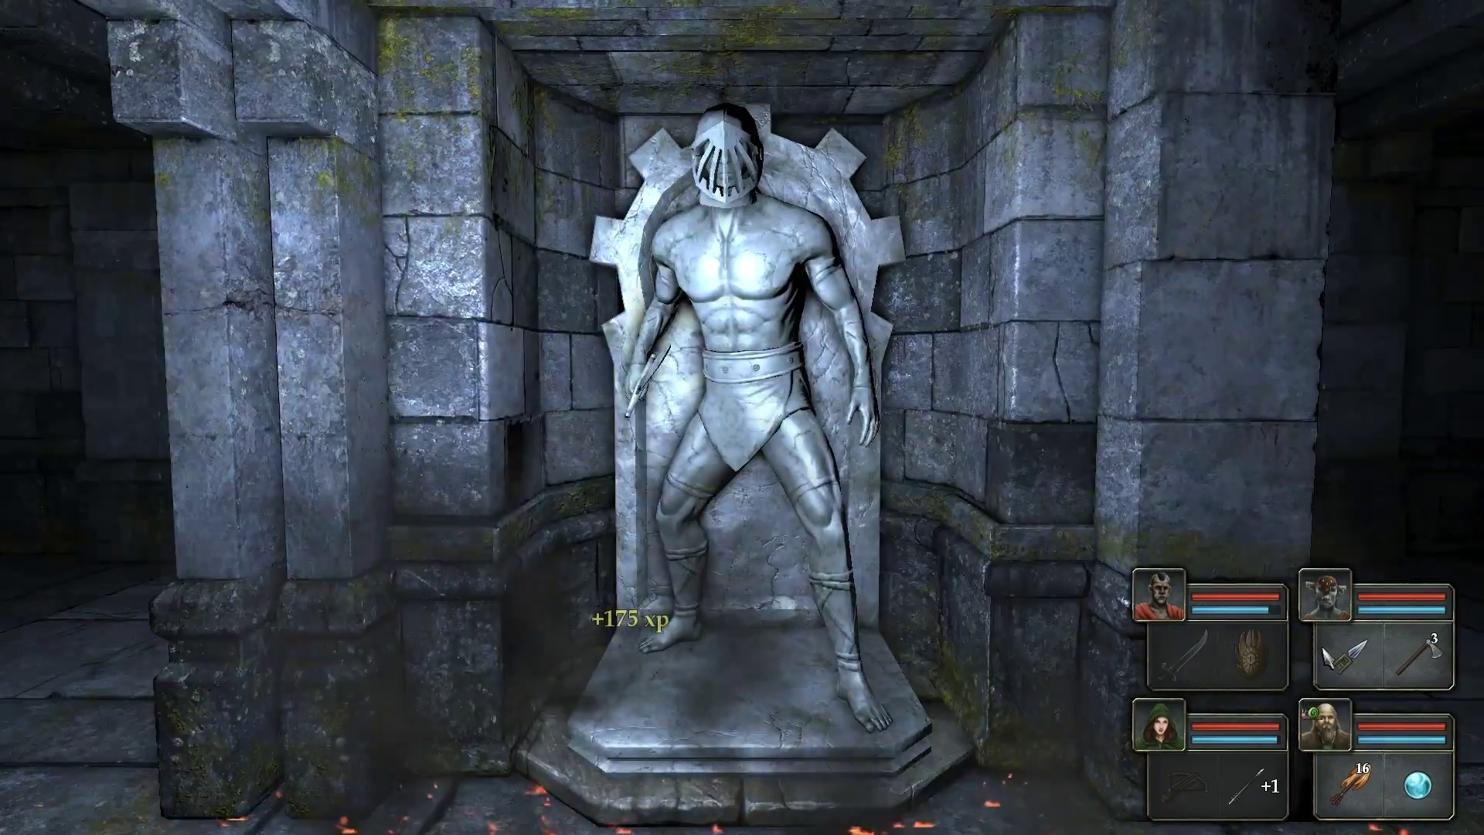
{"action": "key", "text": "e"}
{"action": "key", "text": "q"}
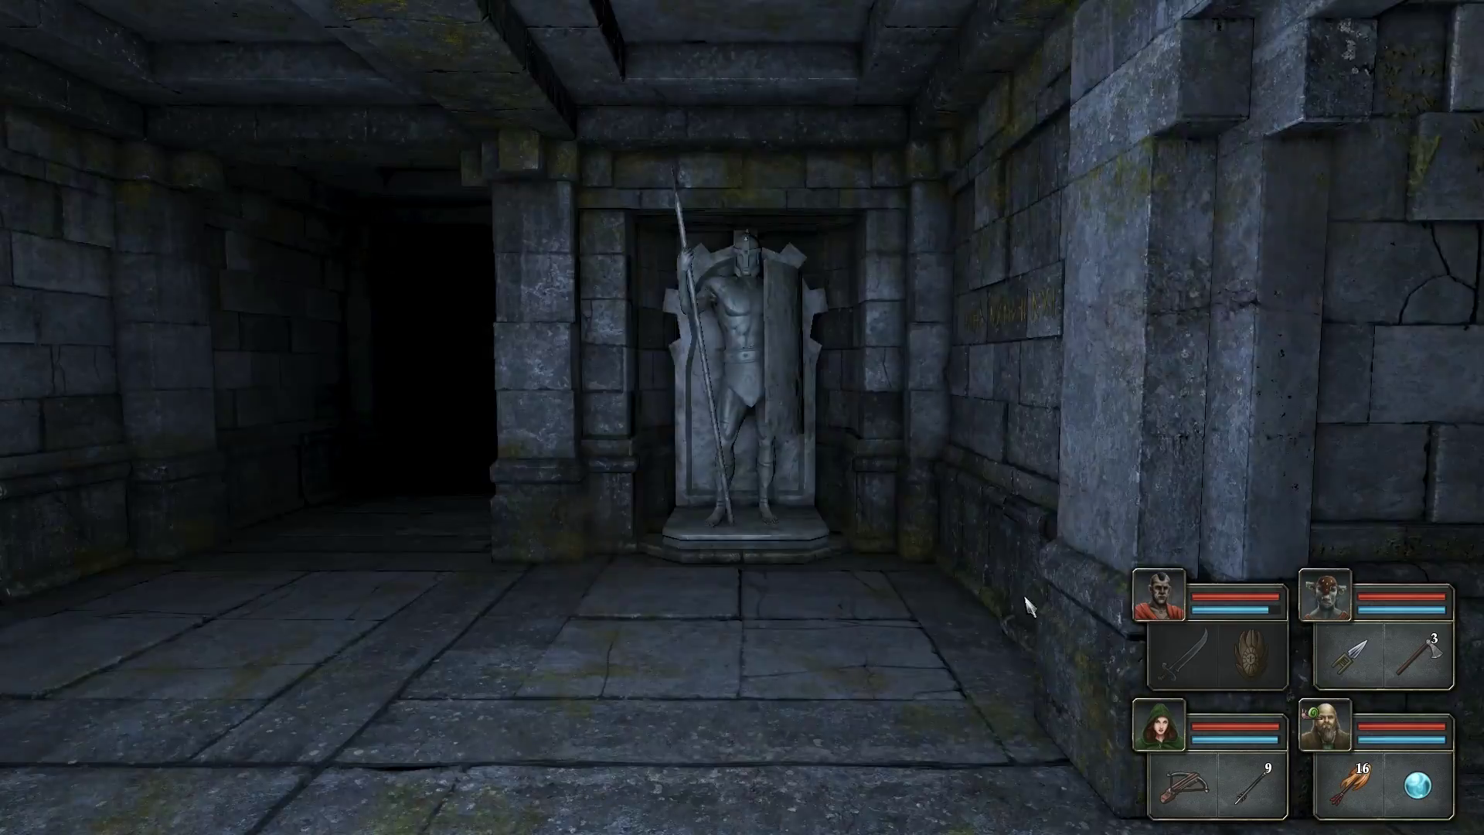
{"action": "key", "text": "w"}
- Walk into the dark corridor and look over the chained wall
{"action": "key", "text": "e"}
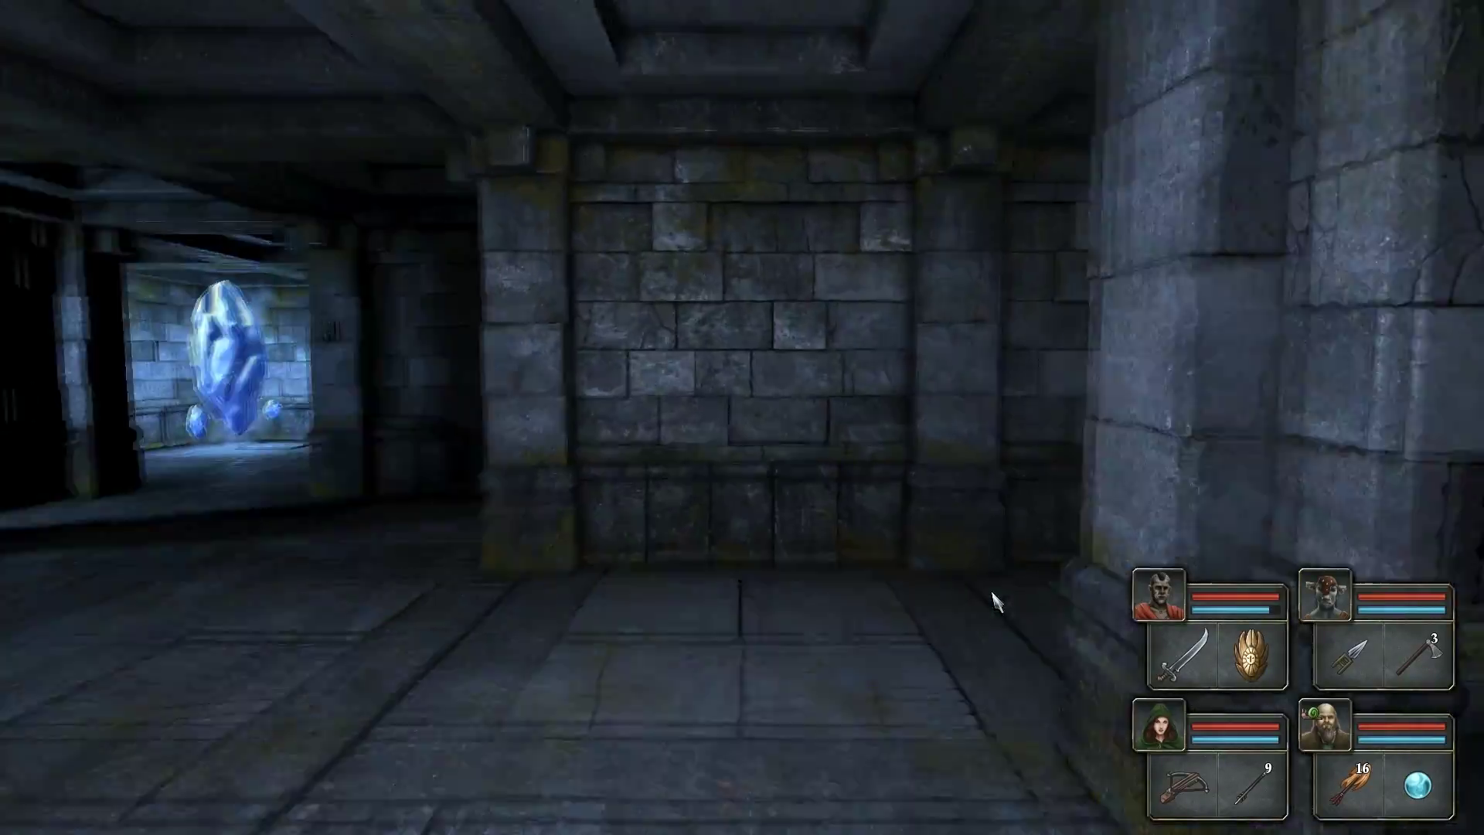
{"action": "key", "text": "w"}
{"action": "key", "text": "q"}
{"action": "key", "text": "w"}
{"action": "key", "text": "e"}
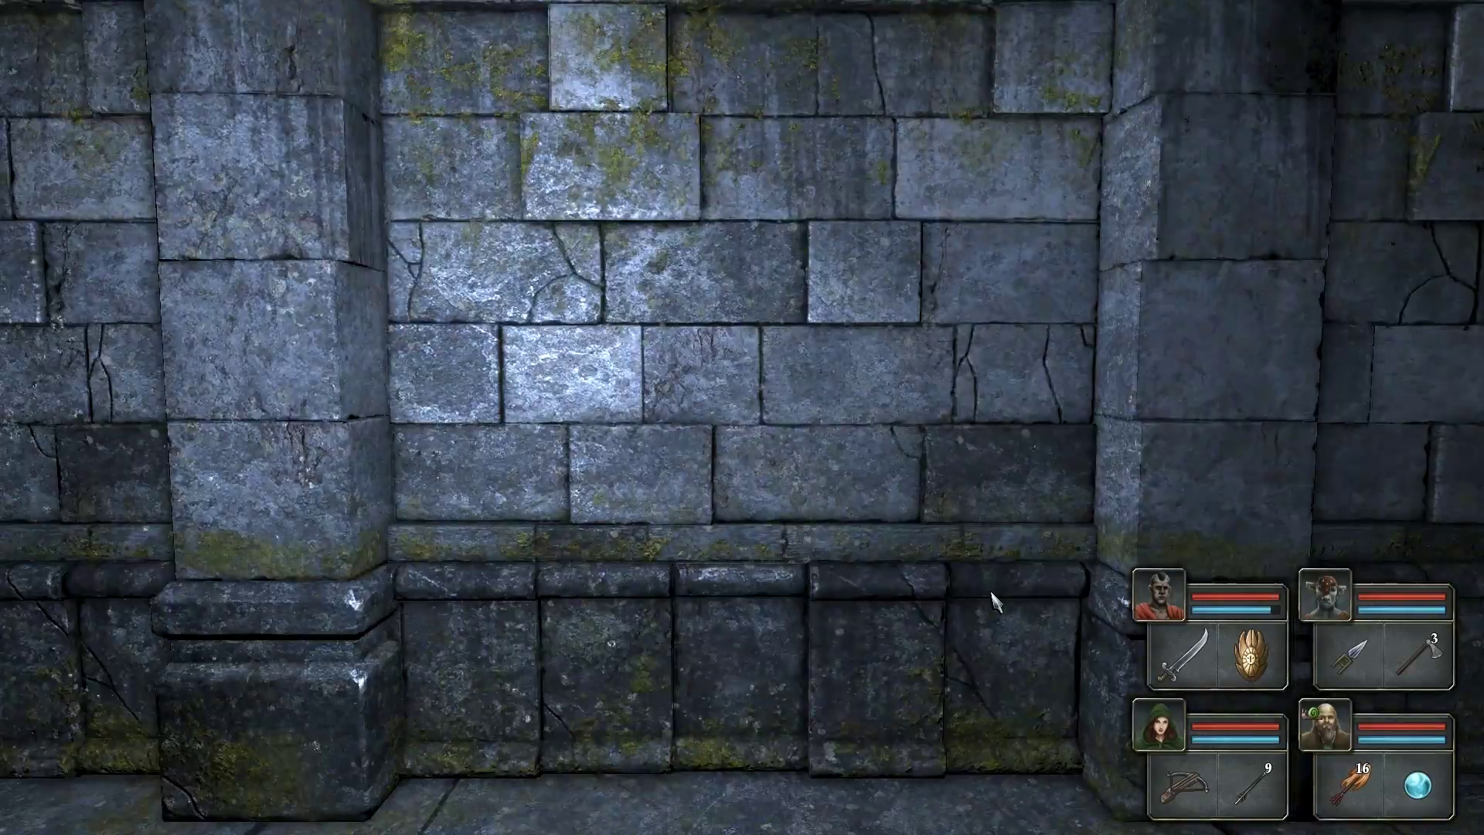
{"action": "key", "text": "q"}
{"action": "key", "text": "e"}
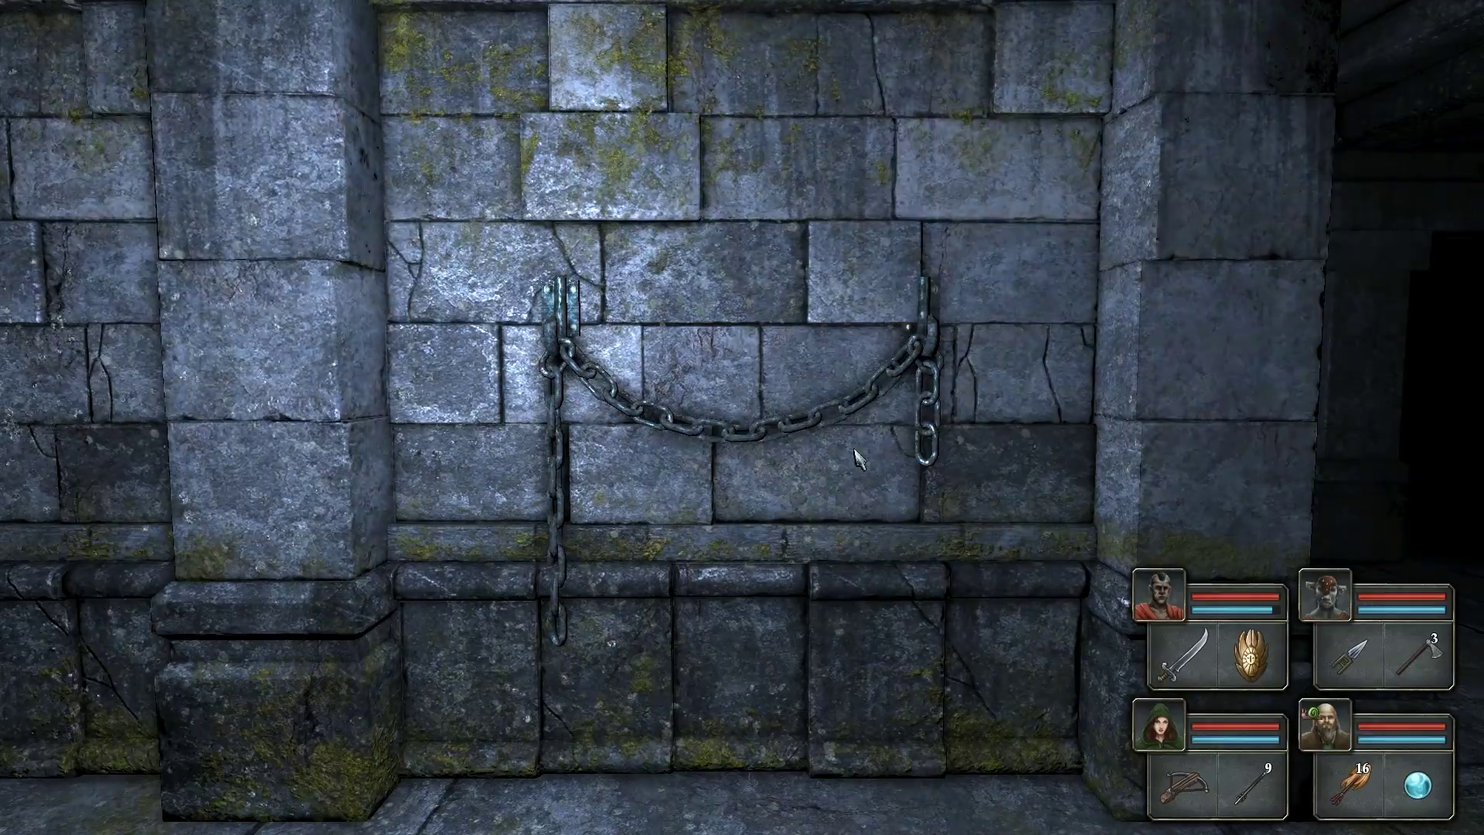
{"action": "key", "text": "q"}
{"action": "key", "text": "w"}
{"action": "key", "text": "e"}
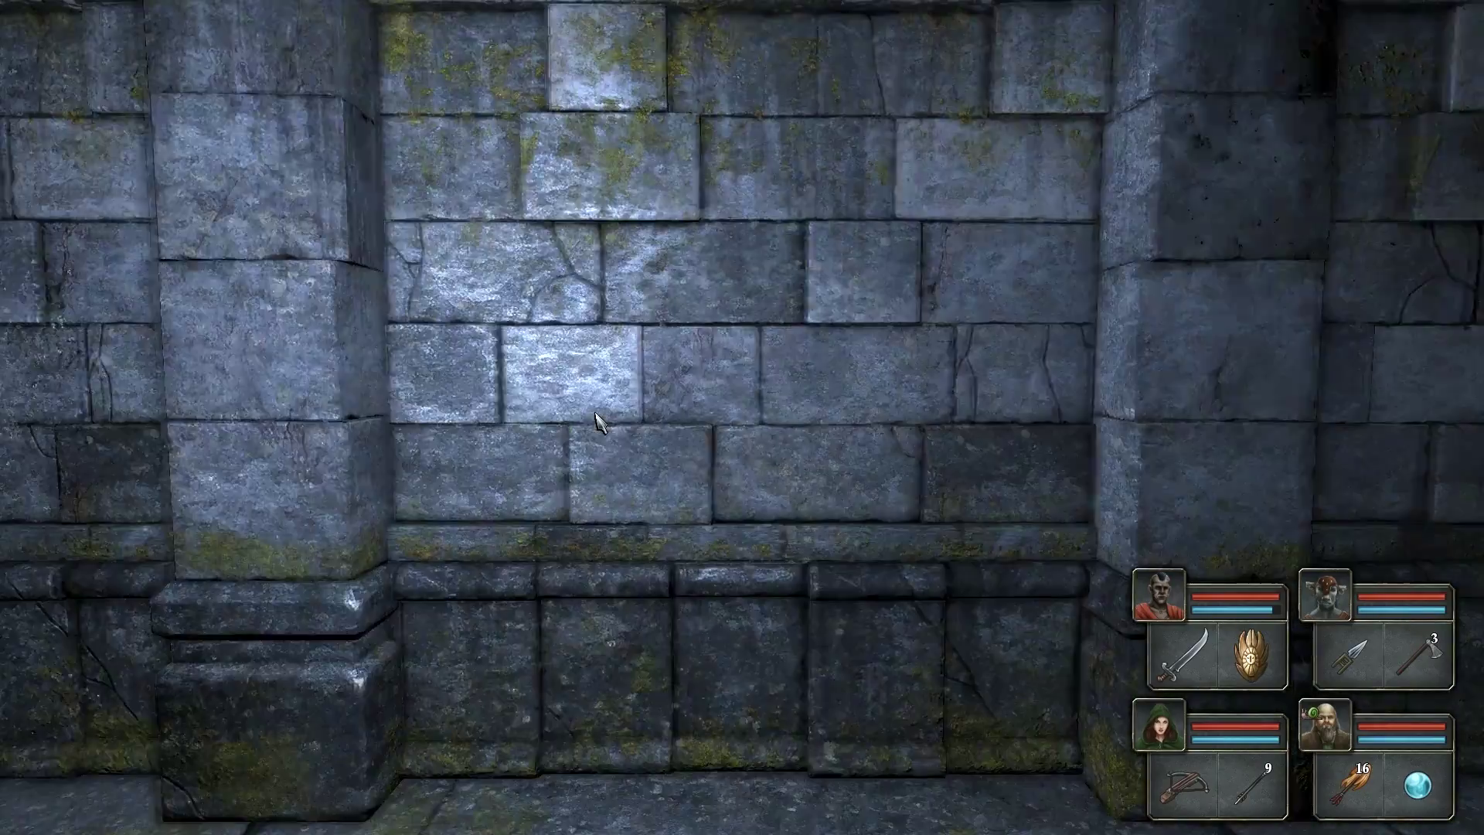
{"action": "key", "text": "q"}
- Sidestep along the corridor wall searching for secrets
{"action": "key", "text": "e"}
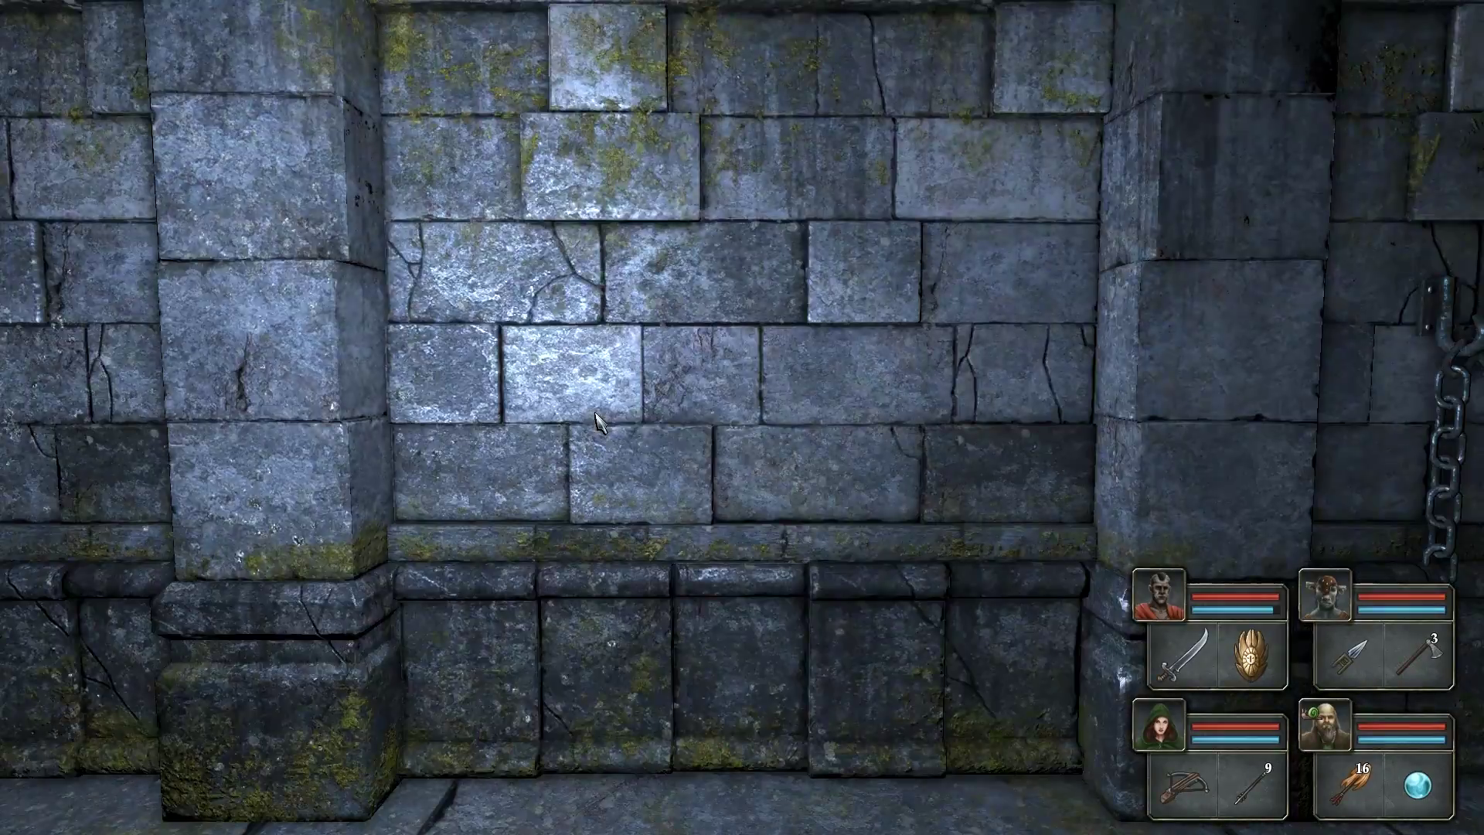
{"action": "key", "text": "a"}
{"action": "key", "text": "q"}
{"action": "key", "text": "e"}
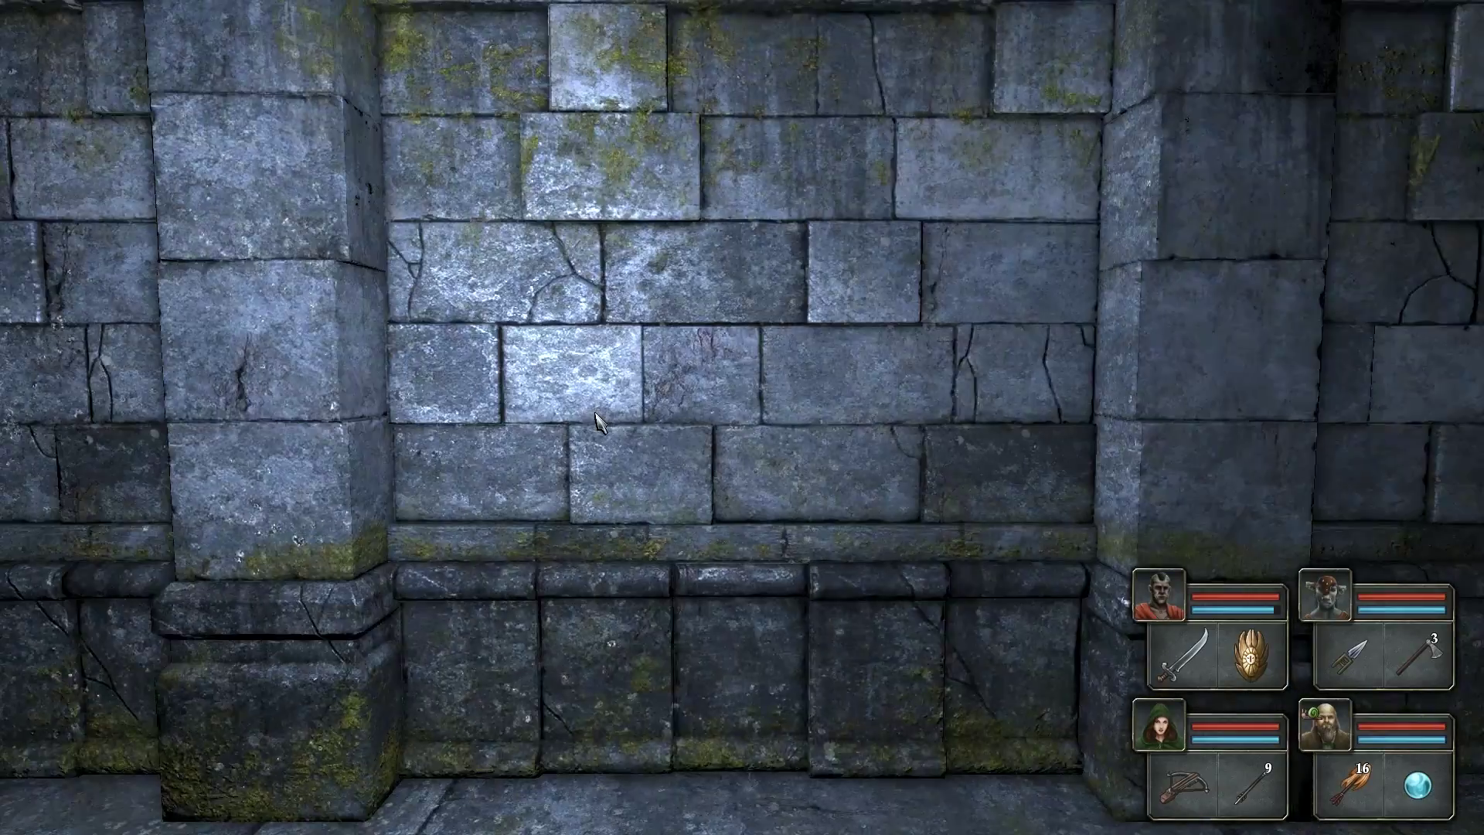
{"action": "key", "text": "d"}
{"action": "key", "text": "d"}
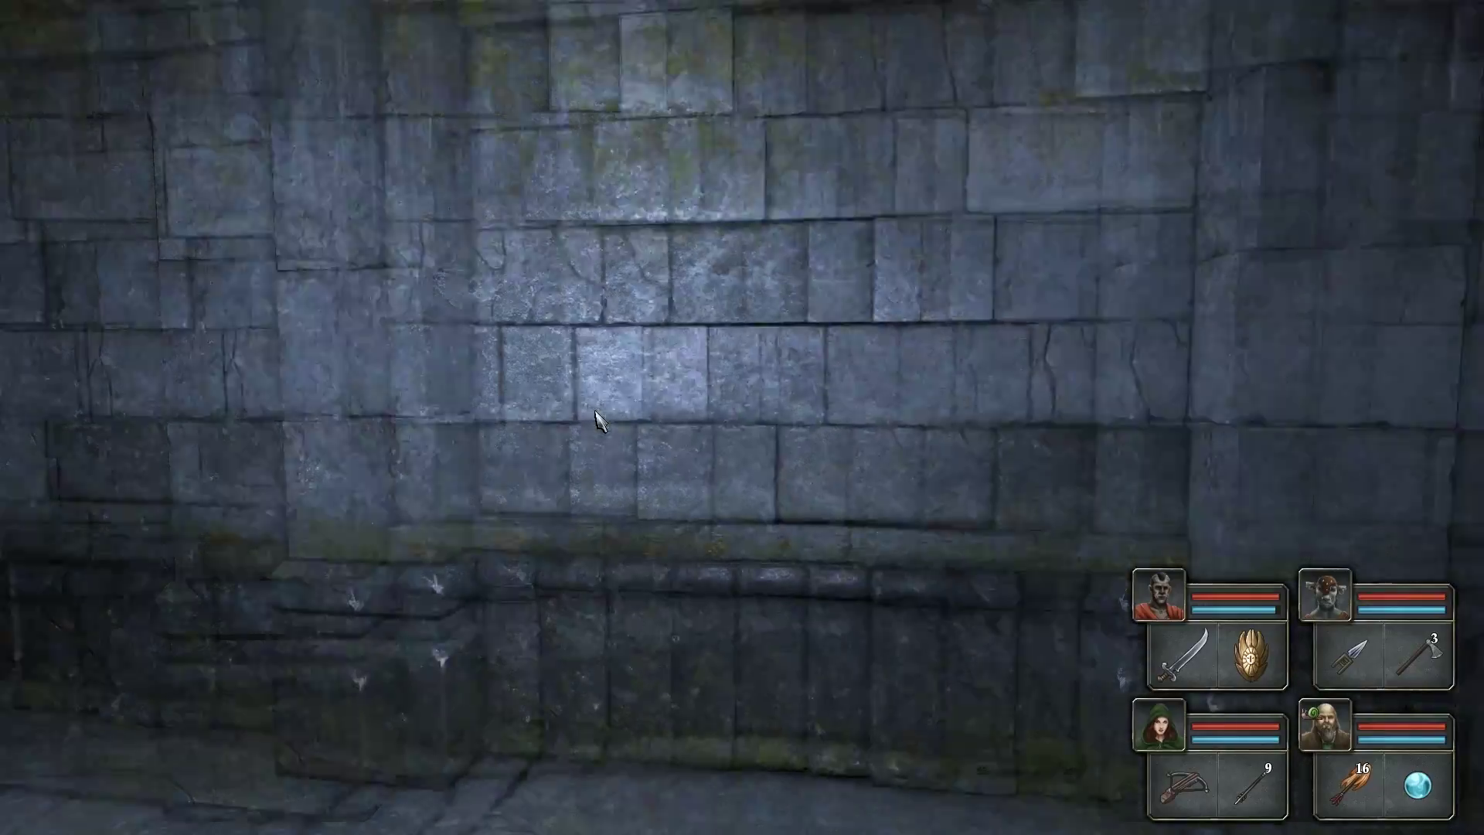
{"action": "key", "text": "q"}
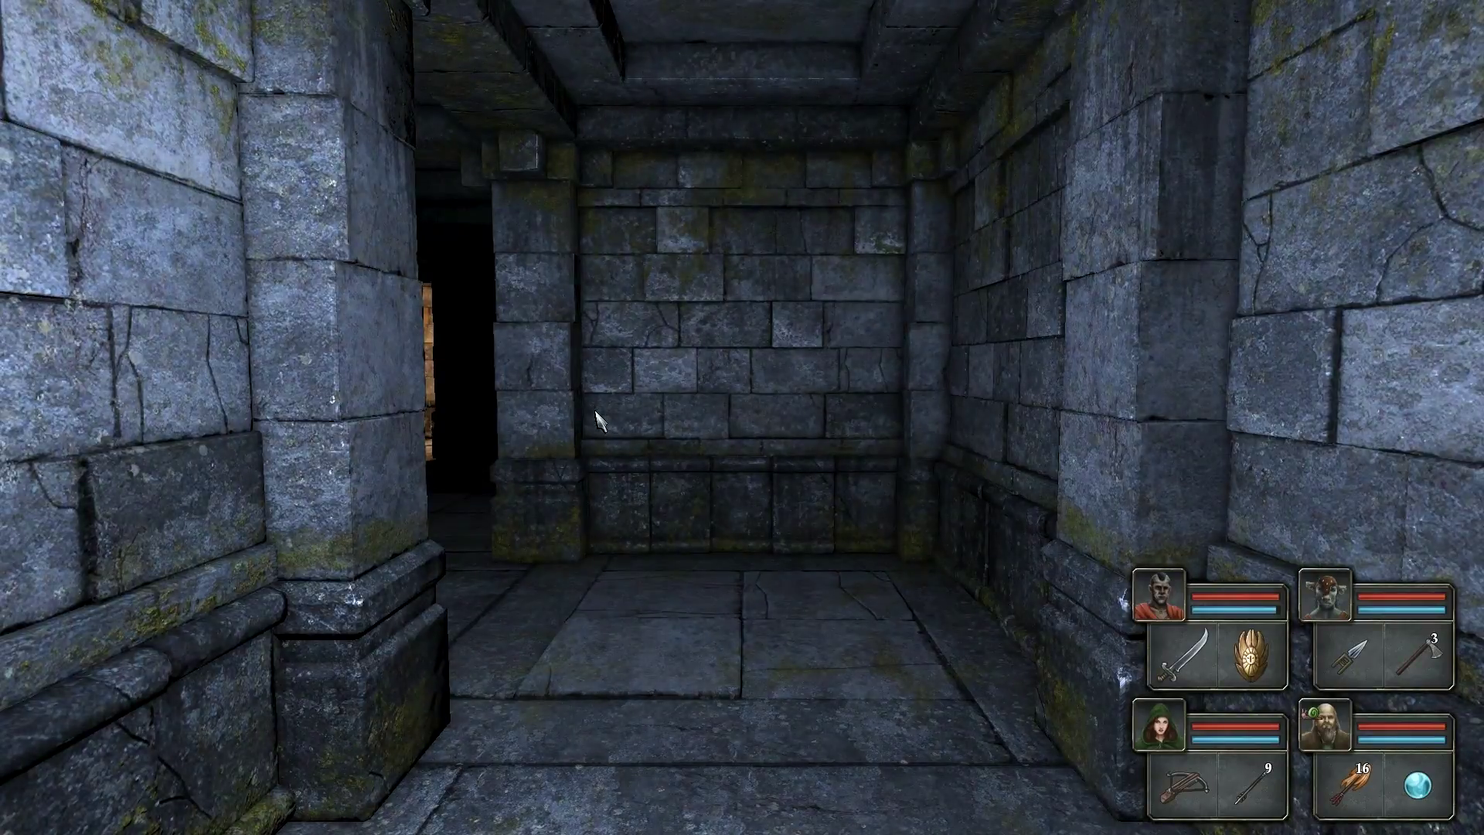
- Walk down the corridor toward the lit brick room
{"action": "key", "text": "w"}
{"action": "key", "text": "w"}
{"action": "key", "text": "w"}
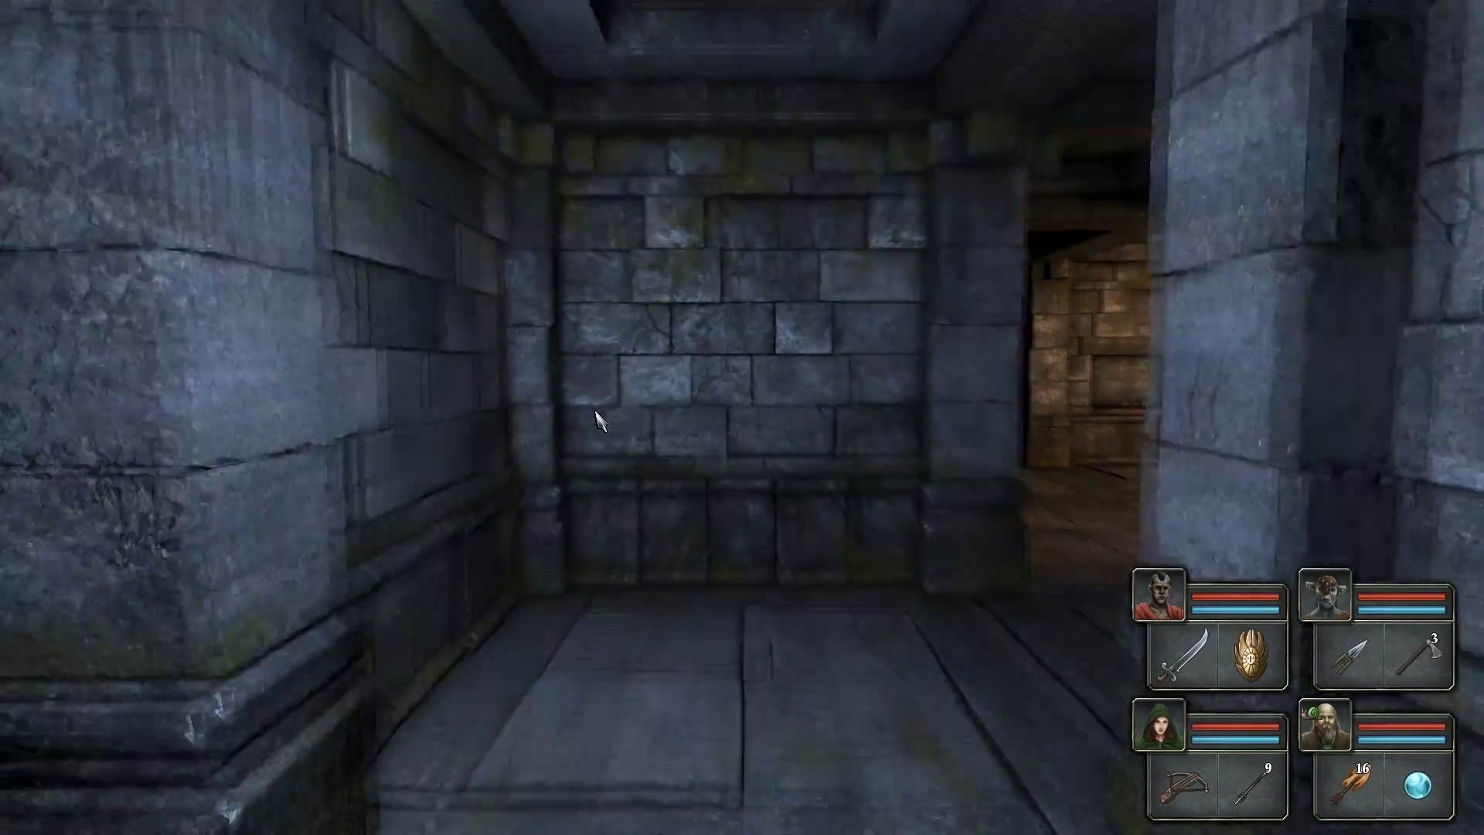
{"action": "key", "text": "e"}
{"action": "key", "text": "w"}
{"action": "key", "text": "w"}
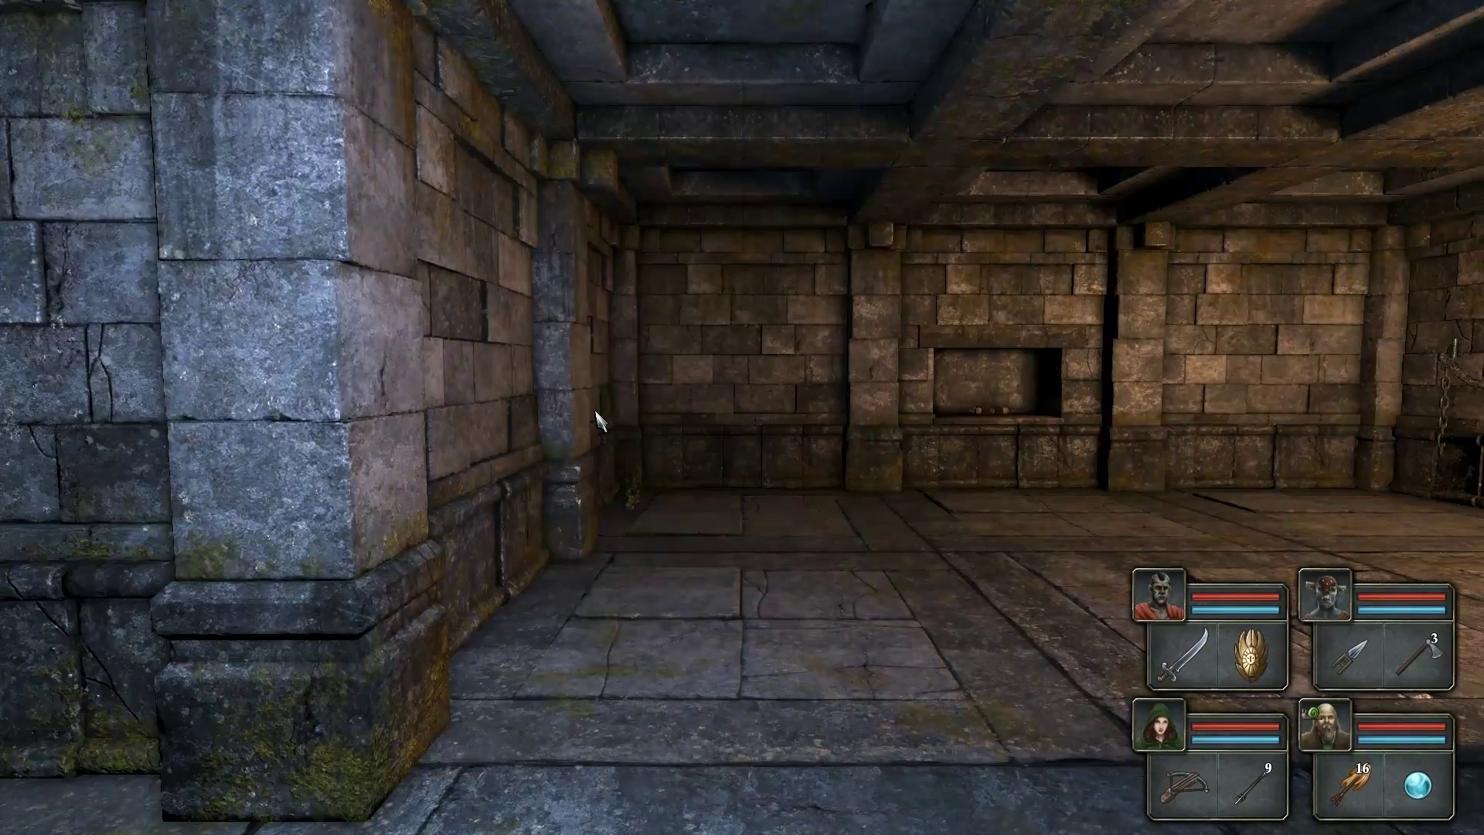
{"action": "key", "text": "w"}
- Enter the torch-lit room with chains and face the alcove holding the Shock Shield scroll
{"action": "key", "text": "q"}
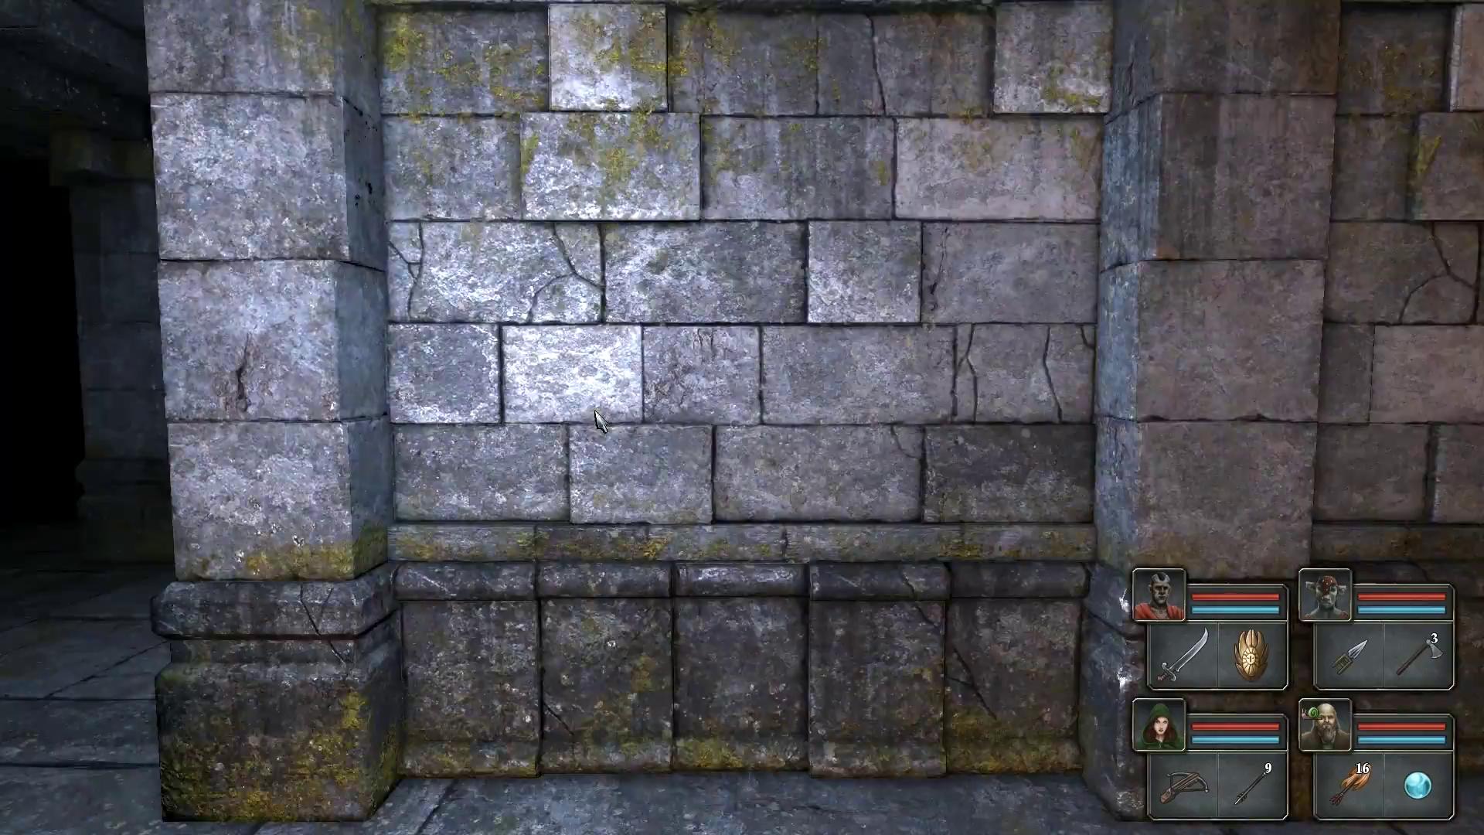
{"action": "key", "text": "e"}
{"action": "key", "text": "w"}
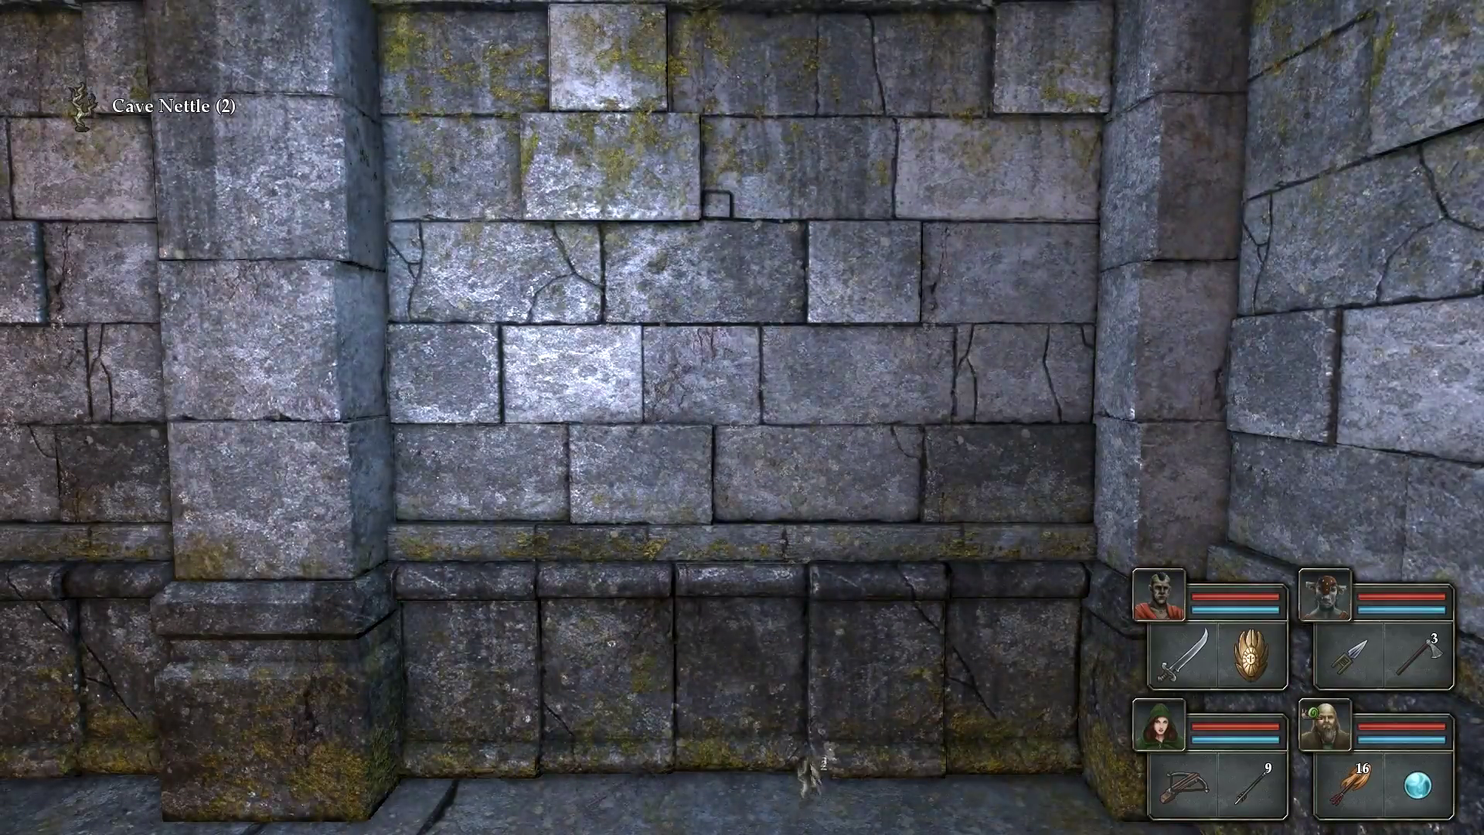
{"action": "key", "text": "q"}
{"action": "key", "text": "e"}
{"action": "key", "text": "q"}
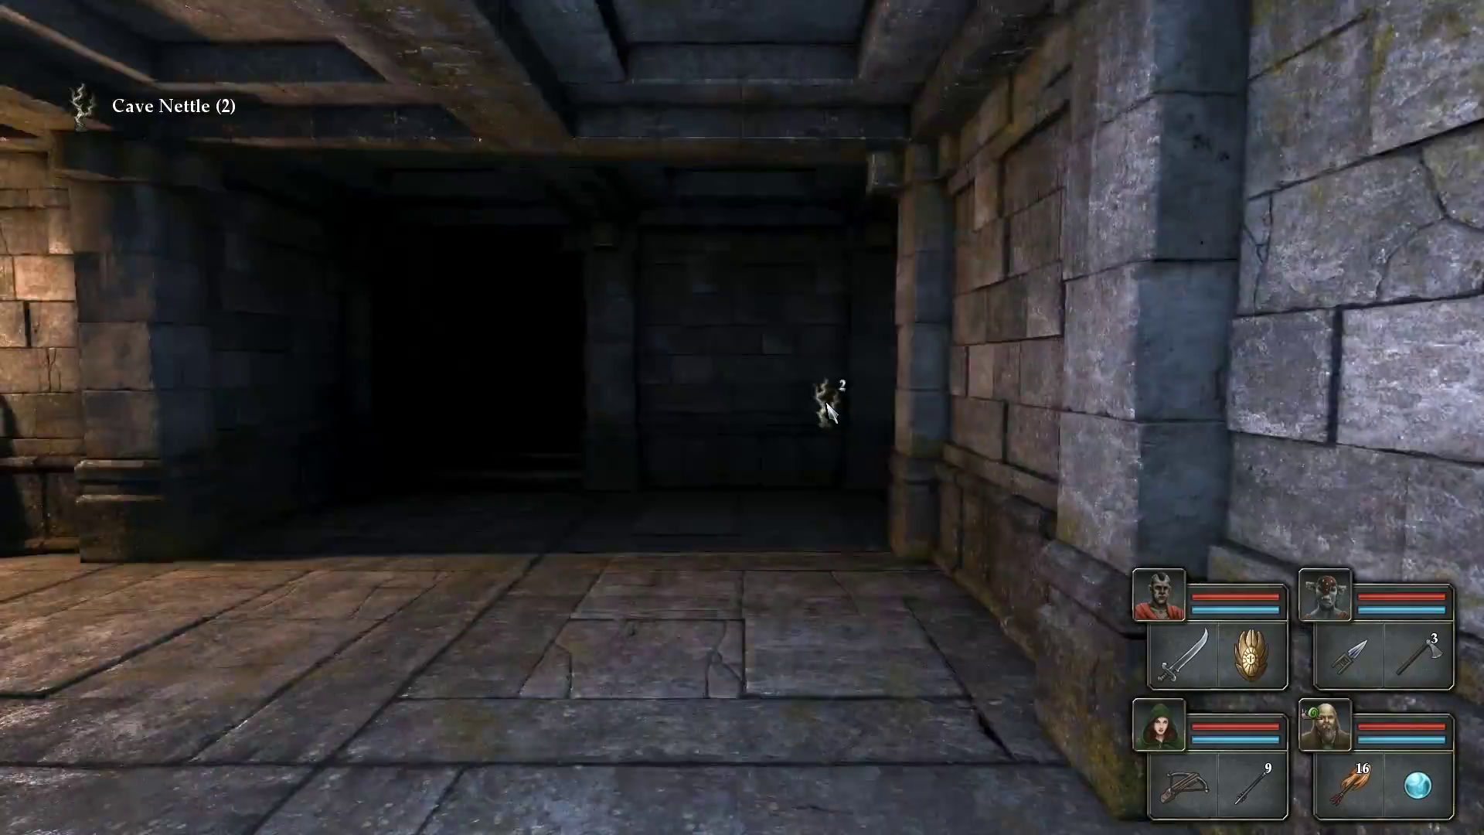
{"action": "key", "text": "q"}
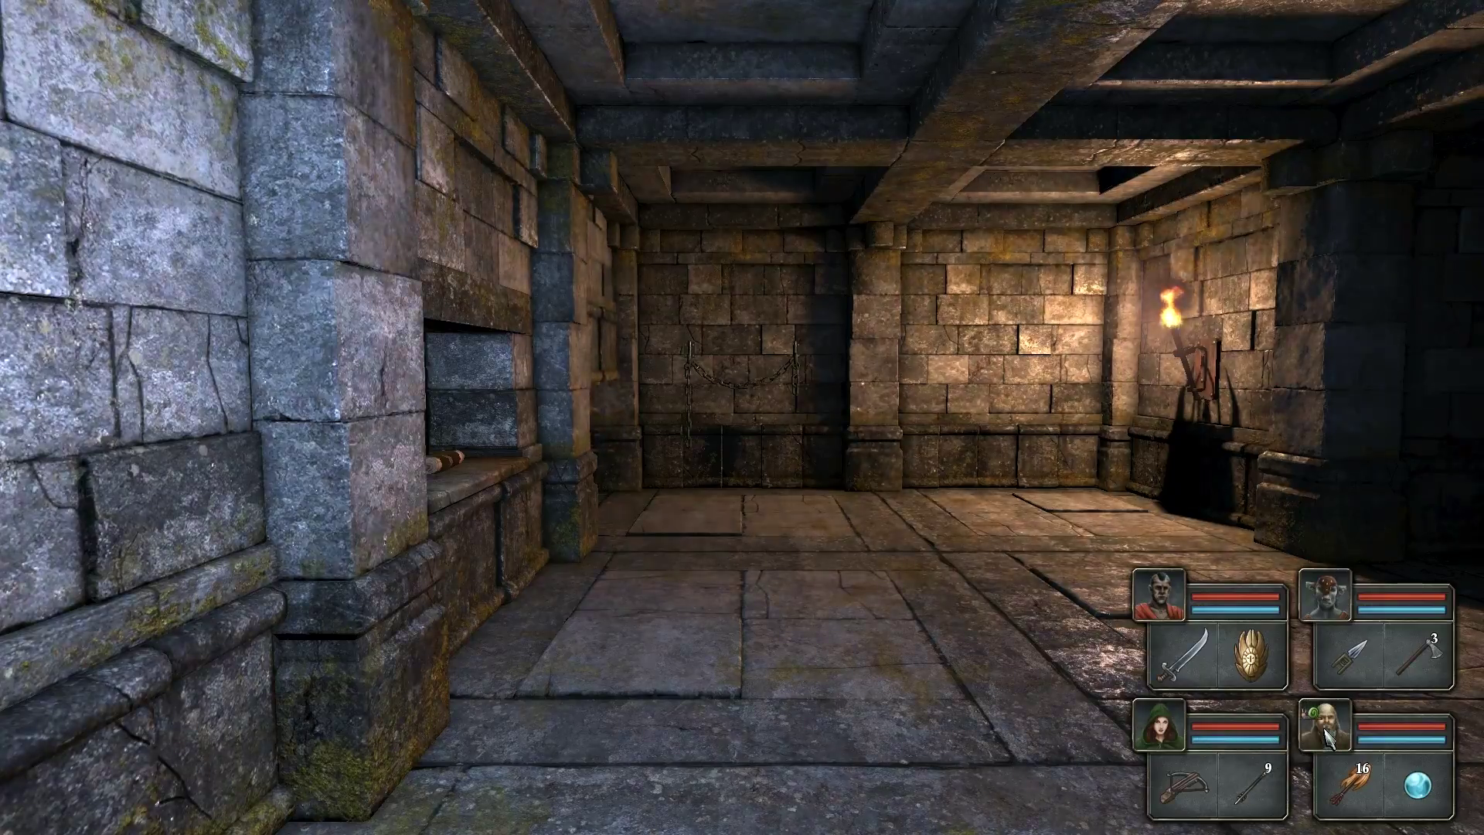
{"action": "key", "text": "w"}
{"action": "key", "text": "q"}
- Move into the side corridor to face the giant spider
{"action": "key", "text": "e"}
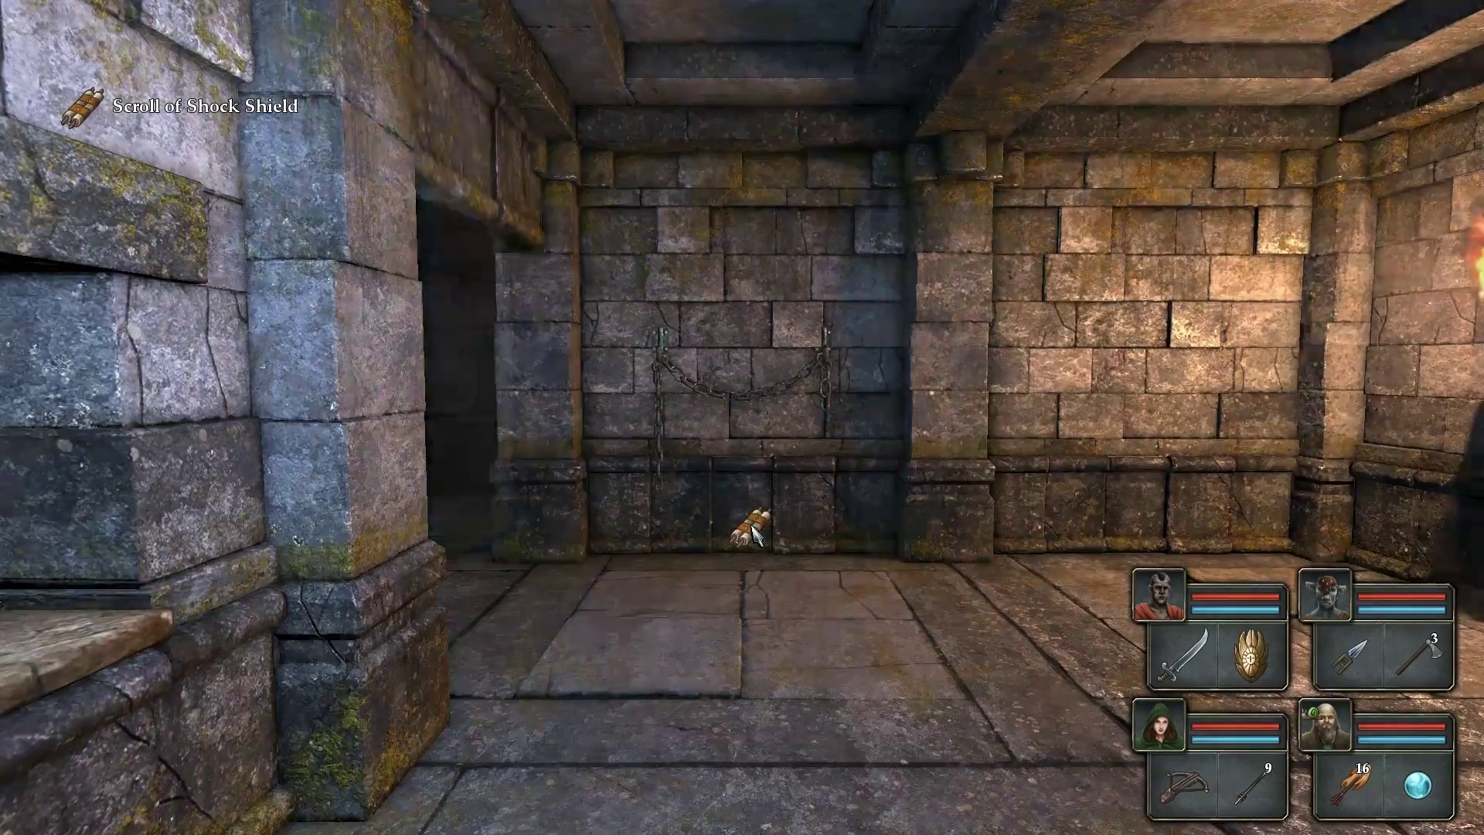
{"action": "key", "text": "w"}
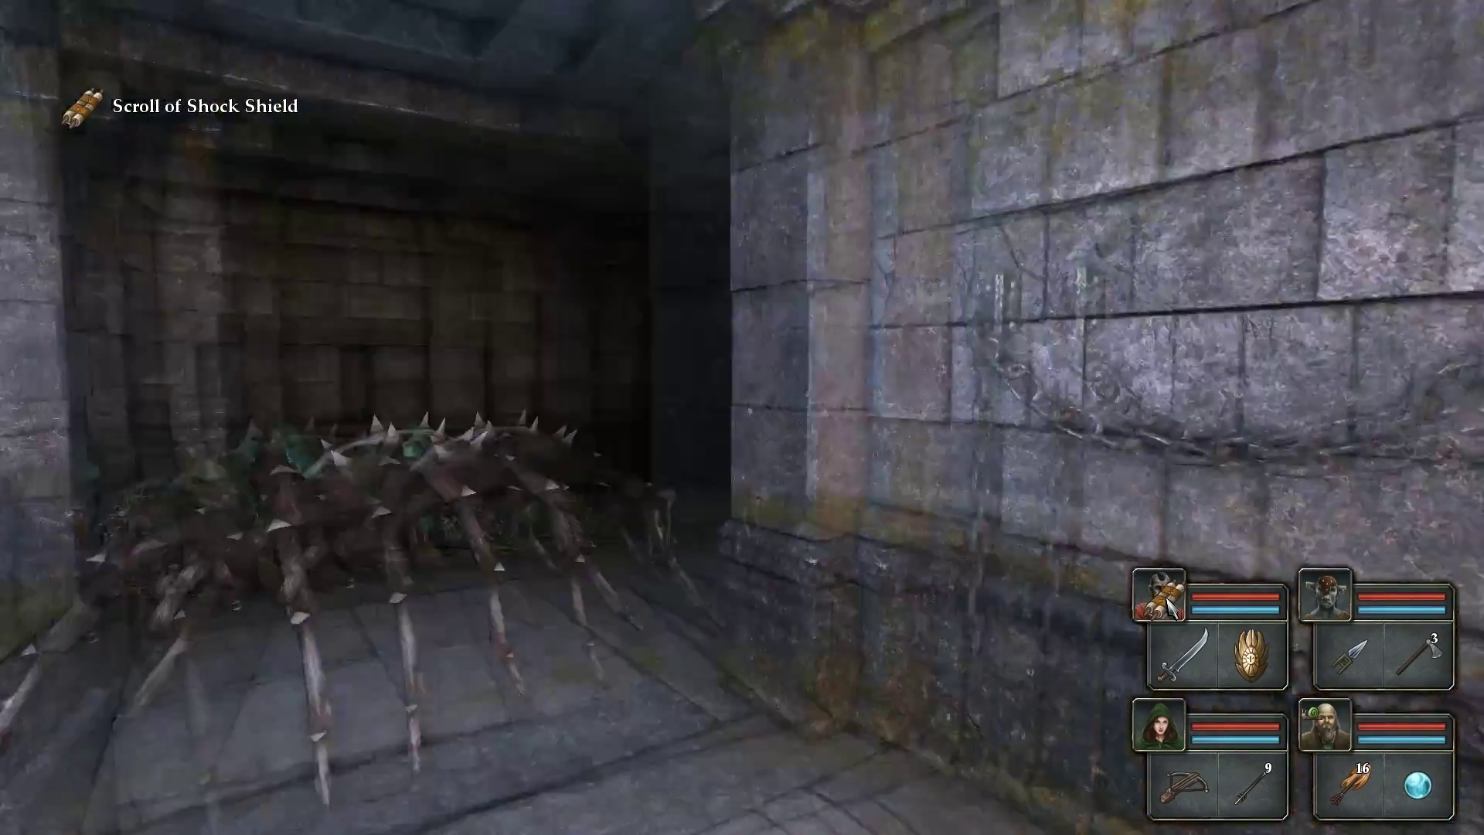
{"action": "key", "text": "q"}
- Kill the spider for 175 xp, then view the bald mage's character sheet
{"action": "right_click", "coordinate": [1351, 653]}
{"action": "right_click", "coordinate": [1185, 653]}
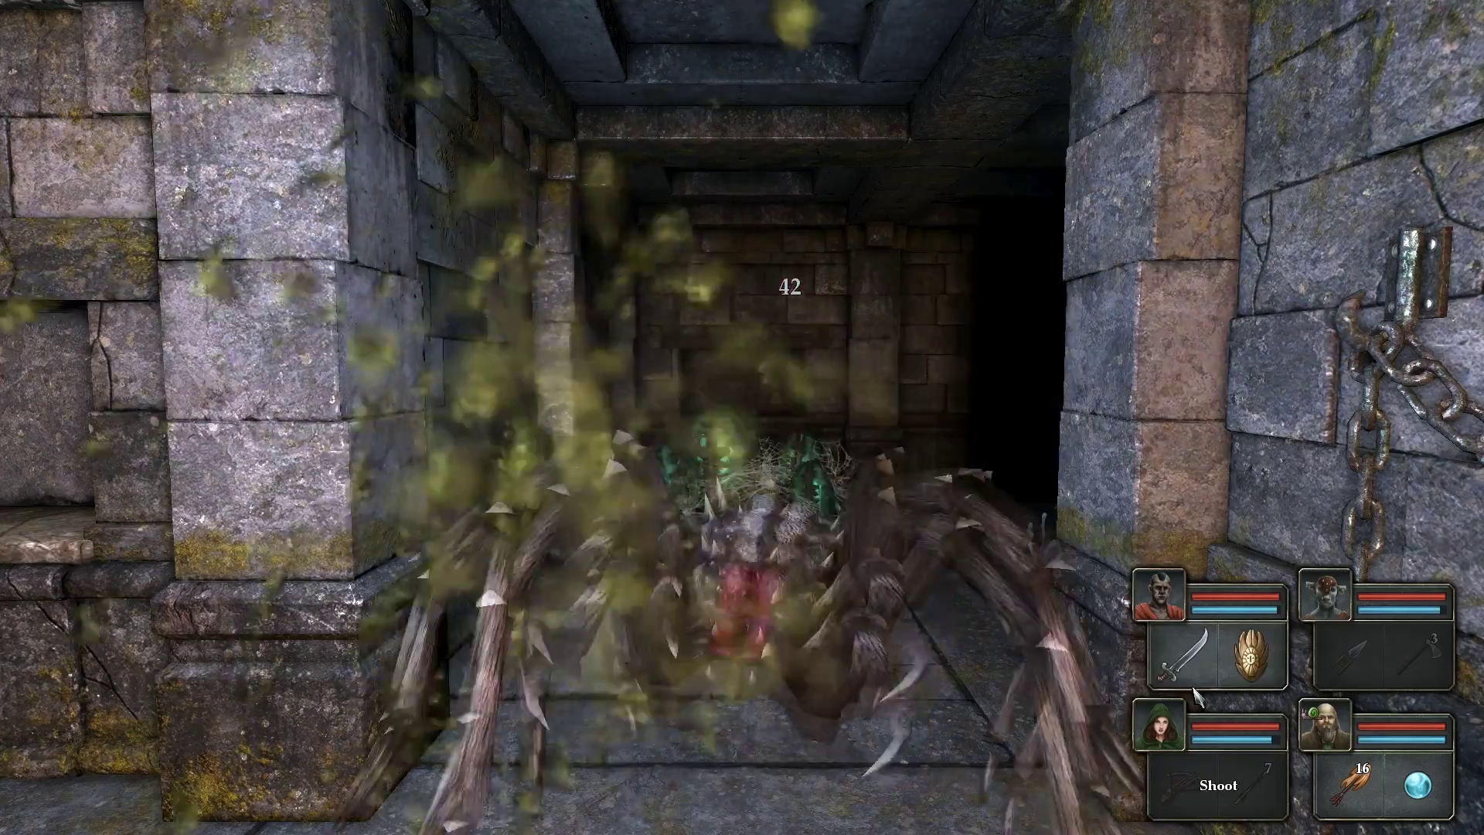
{"action": "right_click", "coordinate": [1350, 782]}
{"action": "left_click", "coordinate": [1322, 728]}
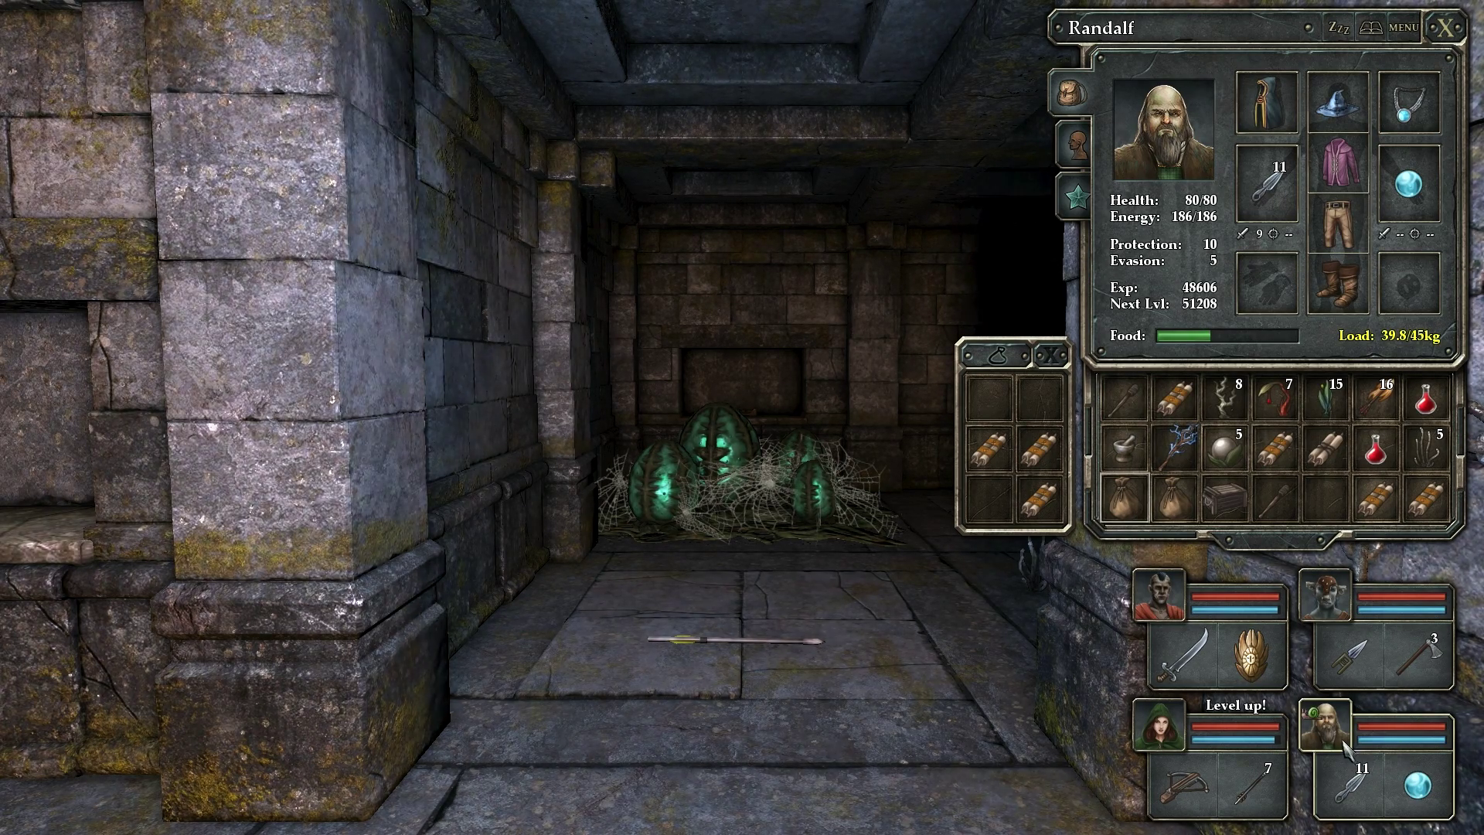
- Close the character sheet and enter the hidden side room facing the webbed eggs
{"action": "left_click", "coordinate": [1446, 29]}
{"action": "key", "text": "w"}
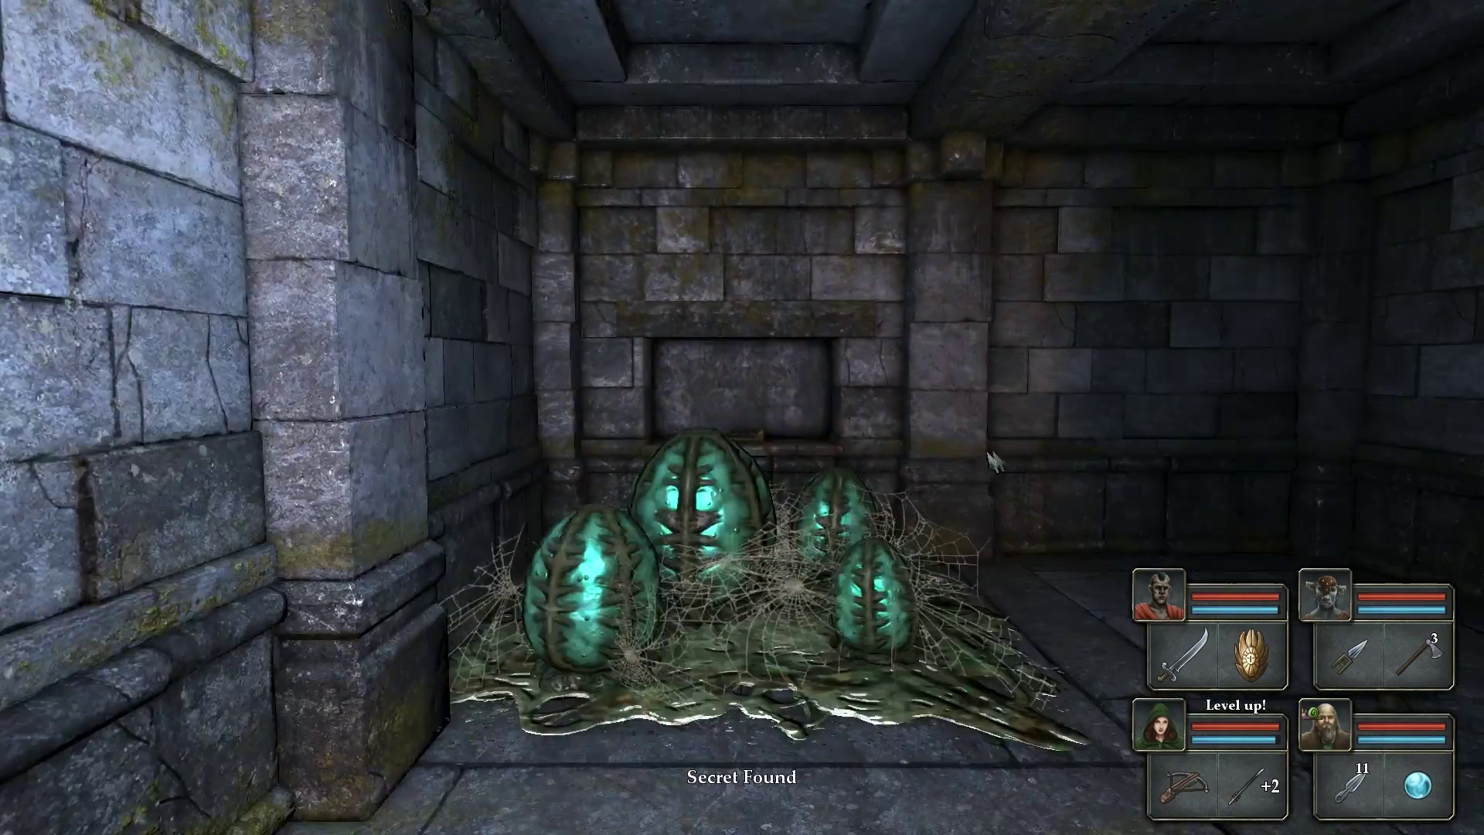
{"action": "key", "text": "q"}
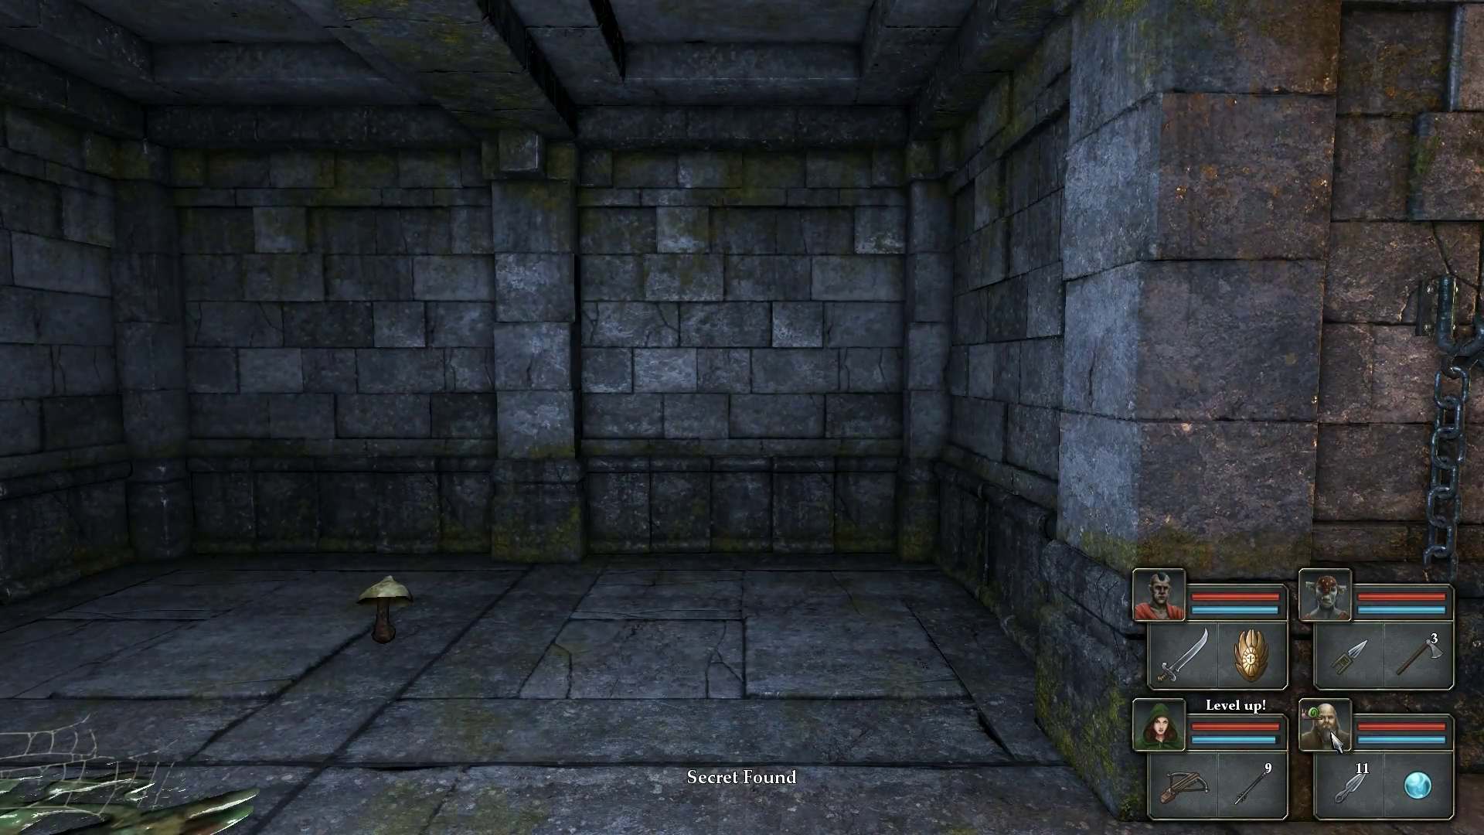
{"action": "key", "text": "q"}
{"action": "key", "text": "e"}
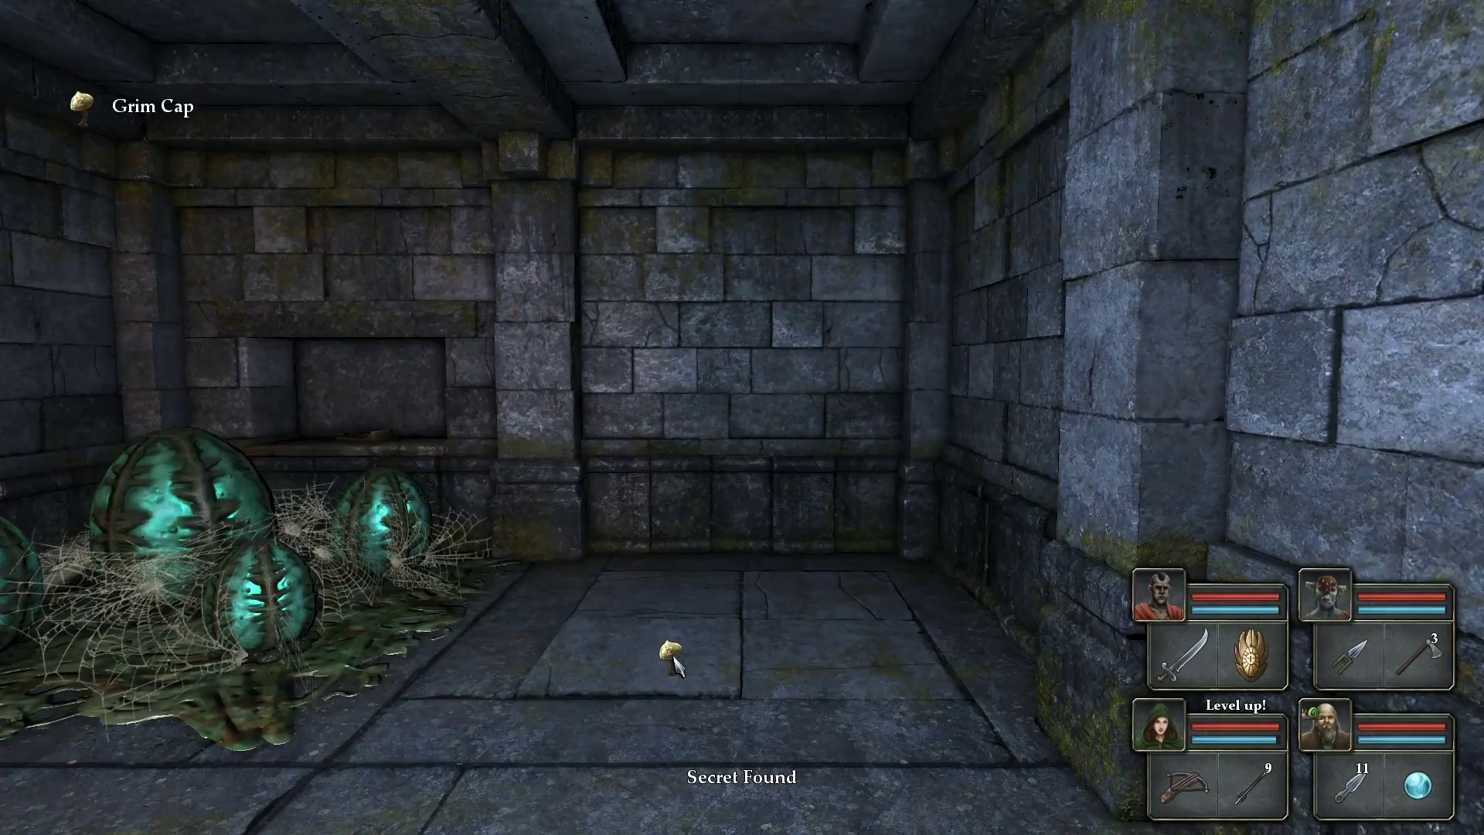
{"action": "key", "text": "q"}
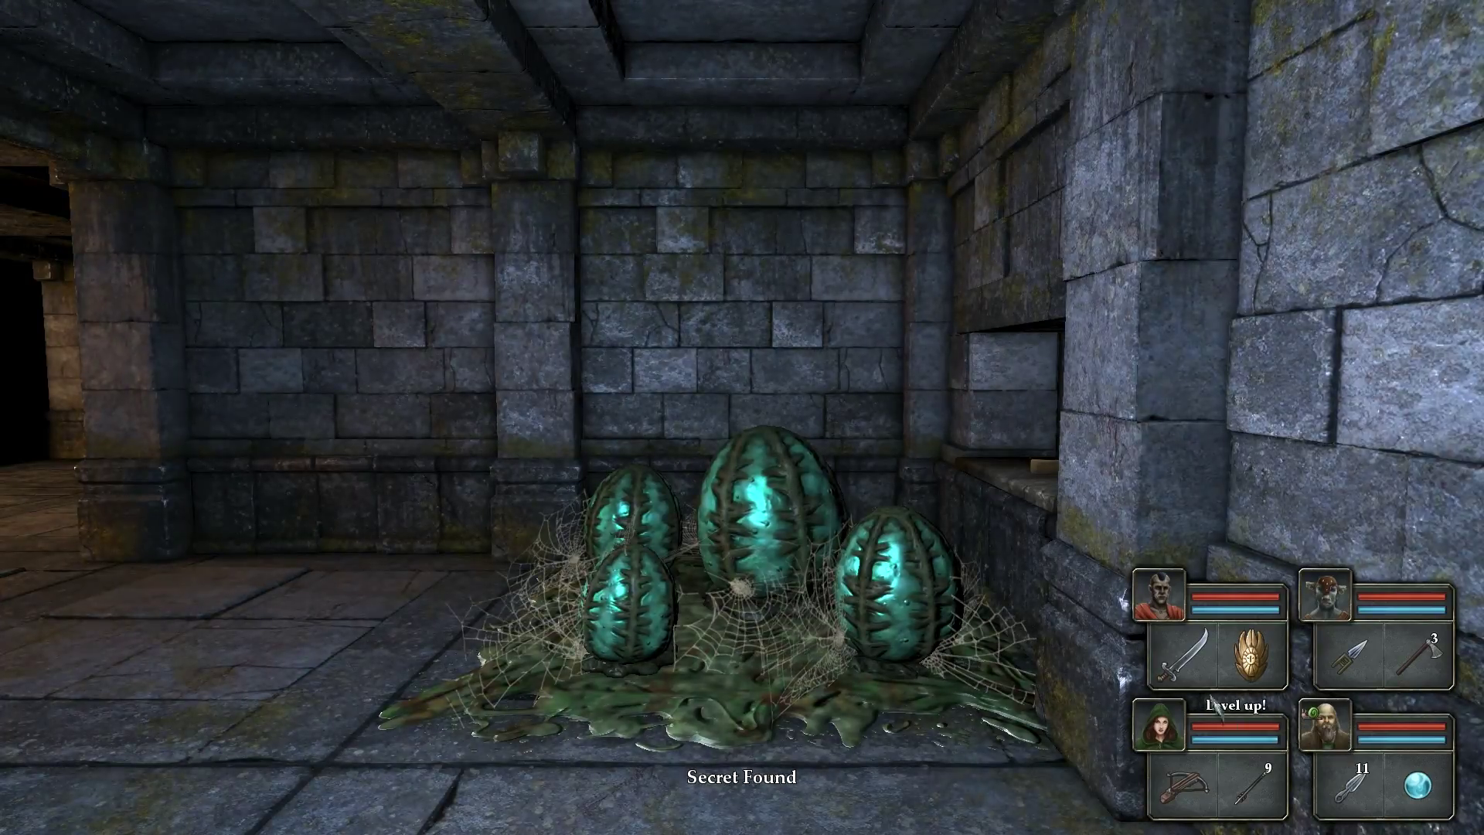
{"action": "key", "text": "q"}
{"action": "key", "text": "q"}
{"action": "key", "text": "q"}
{"action": "key", "text": "q"}
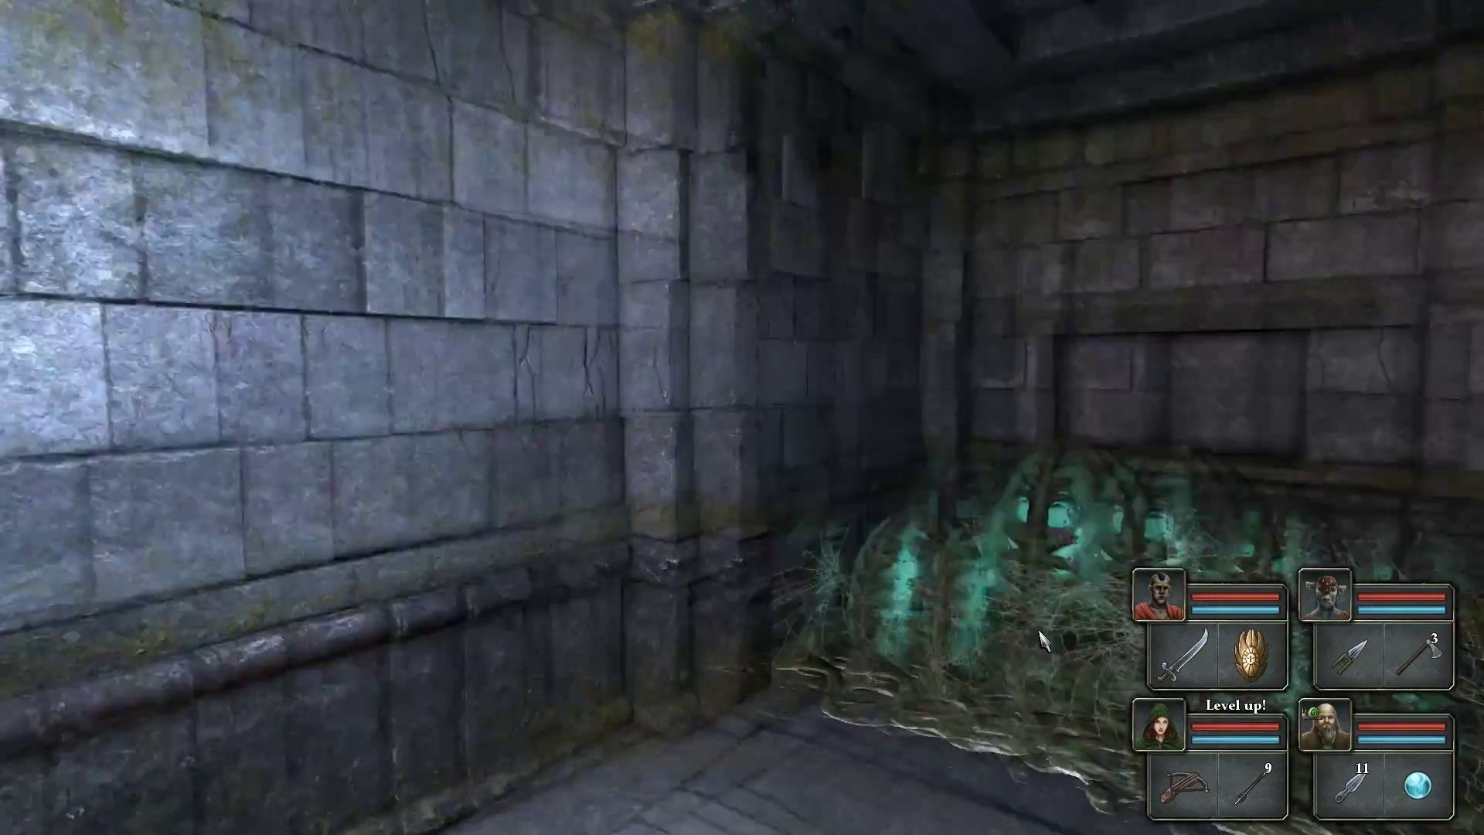
{"action": "key", "text": "e"}
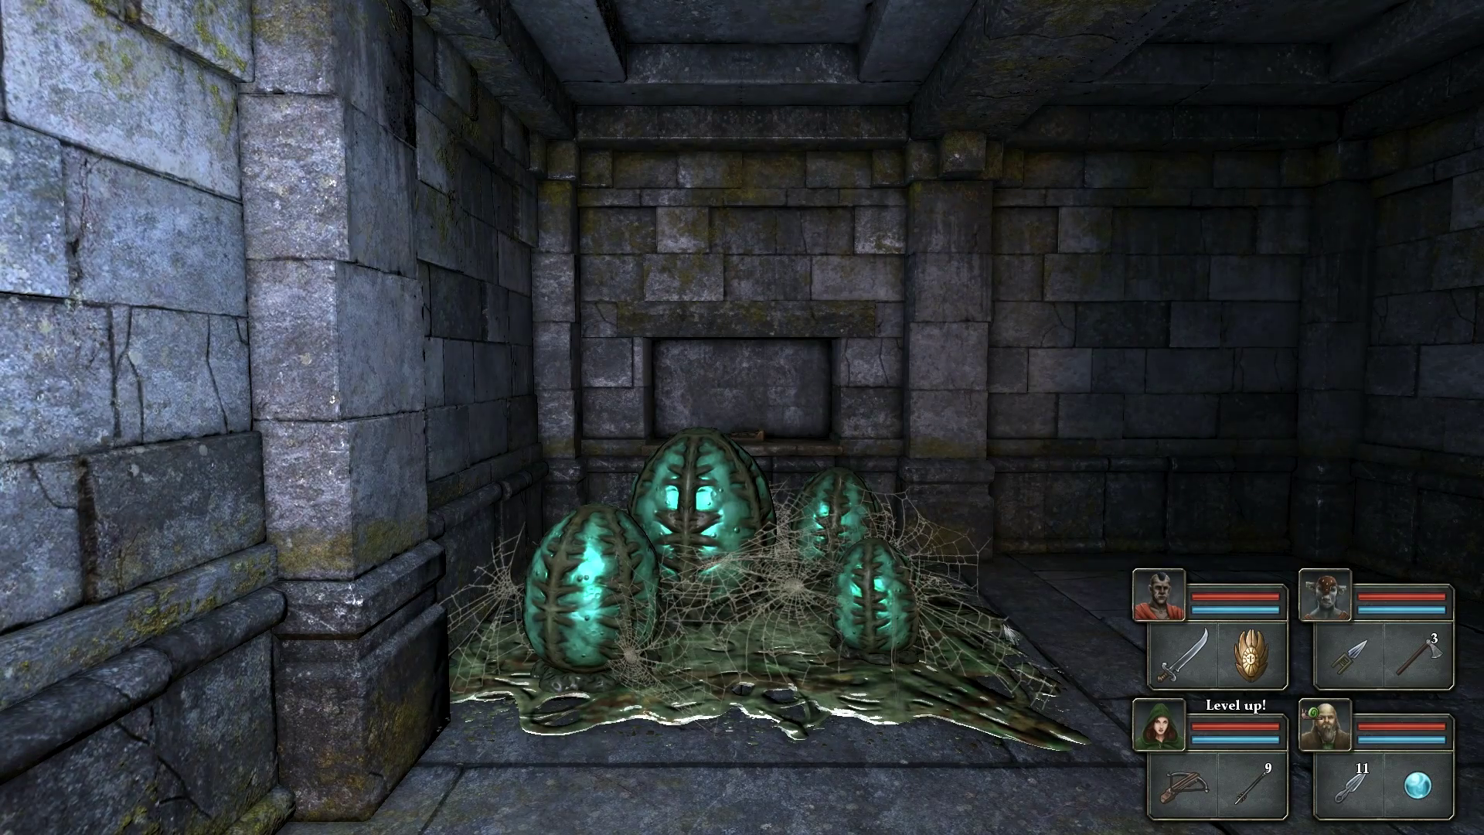
- Smash the webbed spider eggs with two characters and step up to the alcove
{"action": "right_click", "coordinate": [1182, 656]}
{"action": "right_click", "coordinate": [1350, 655]}
{"action": "key", "text": "w"}
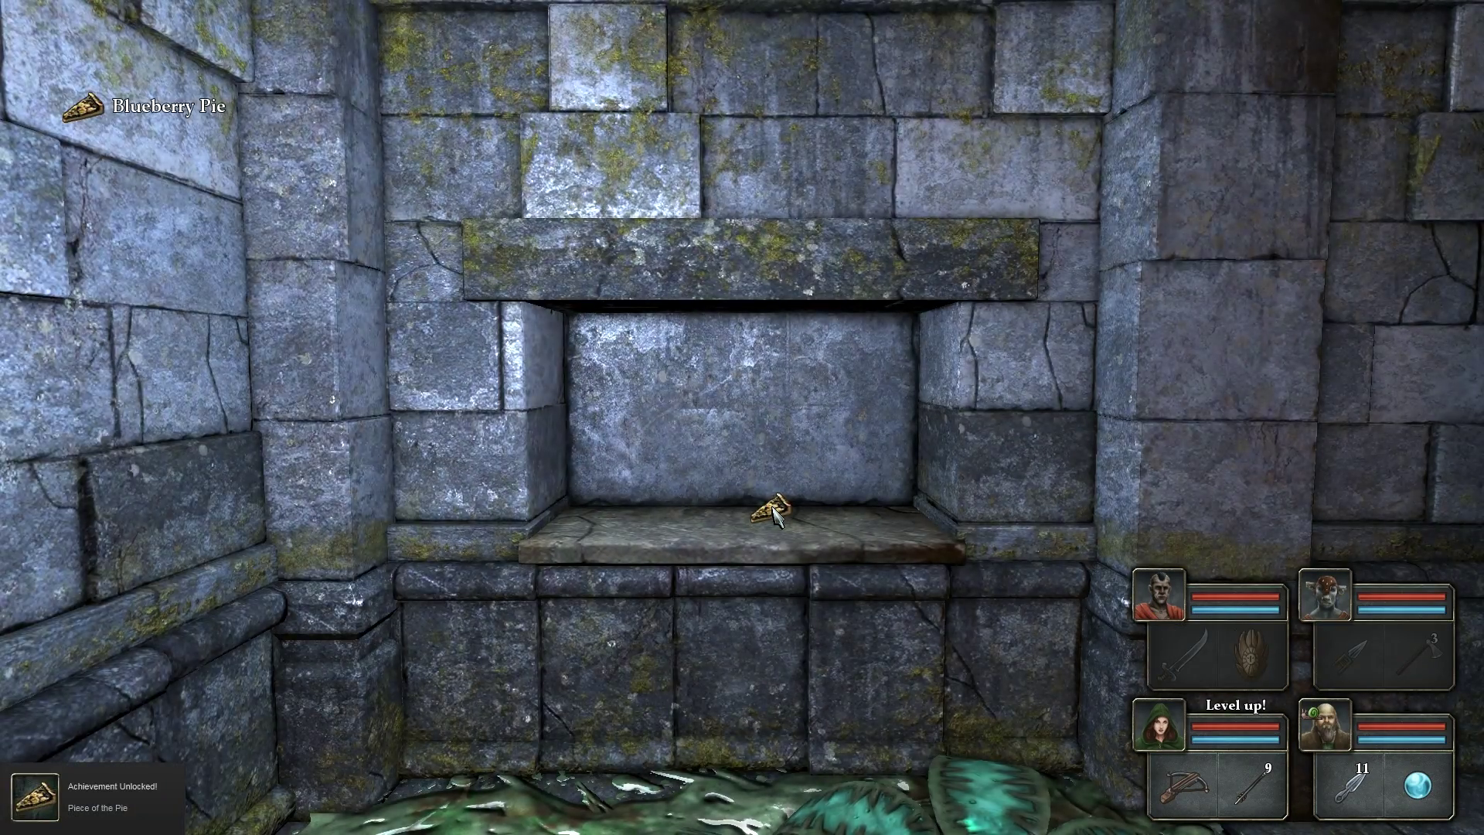
- Store the Blueberry Pie in a party member's inventory and head back through the room
{"action": "key", "text": "q"}
{"action": "left_click", "coordinate": [1157, 595]}
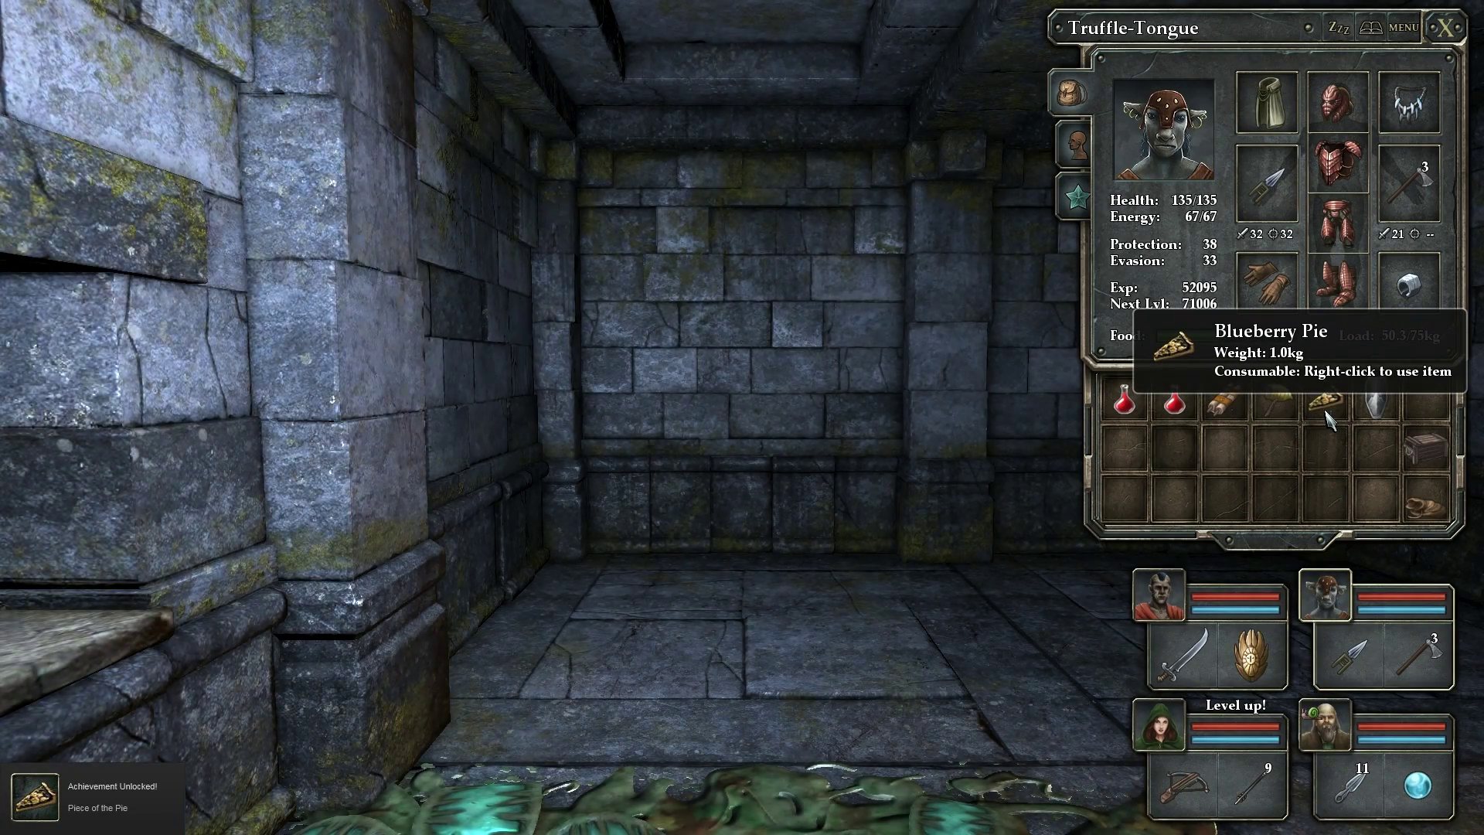
{"action": "key", "text": "q"}
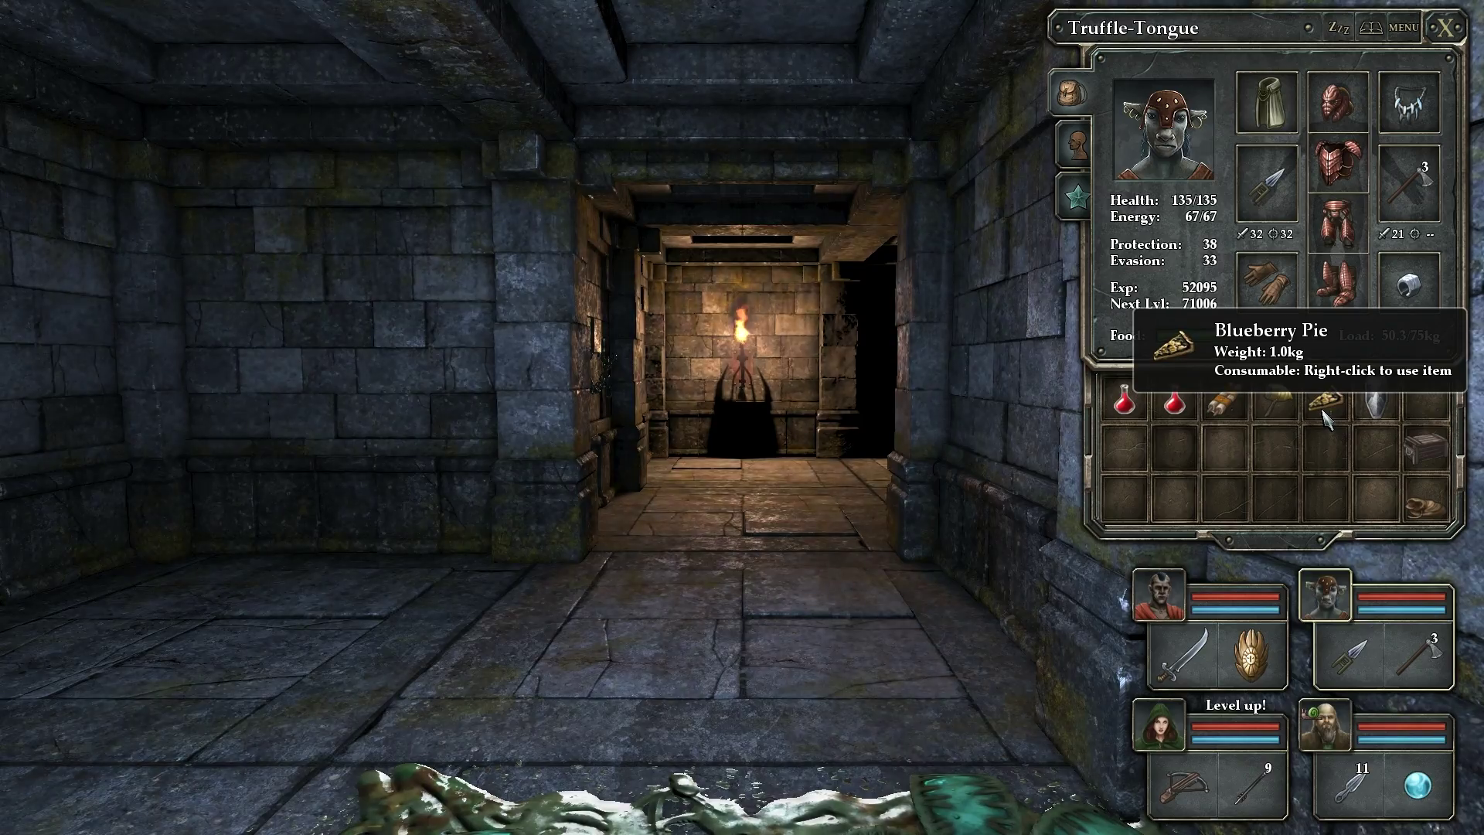
{"action": "key", "text": "e"}
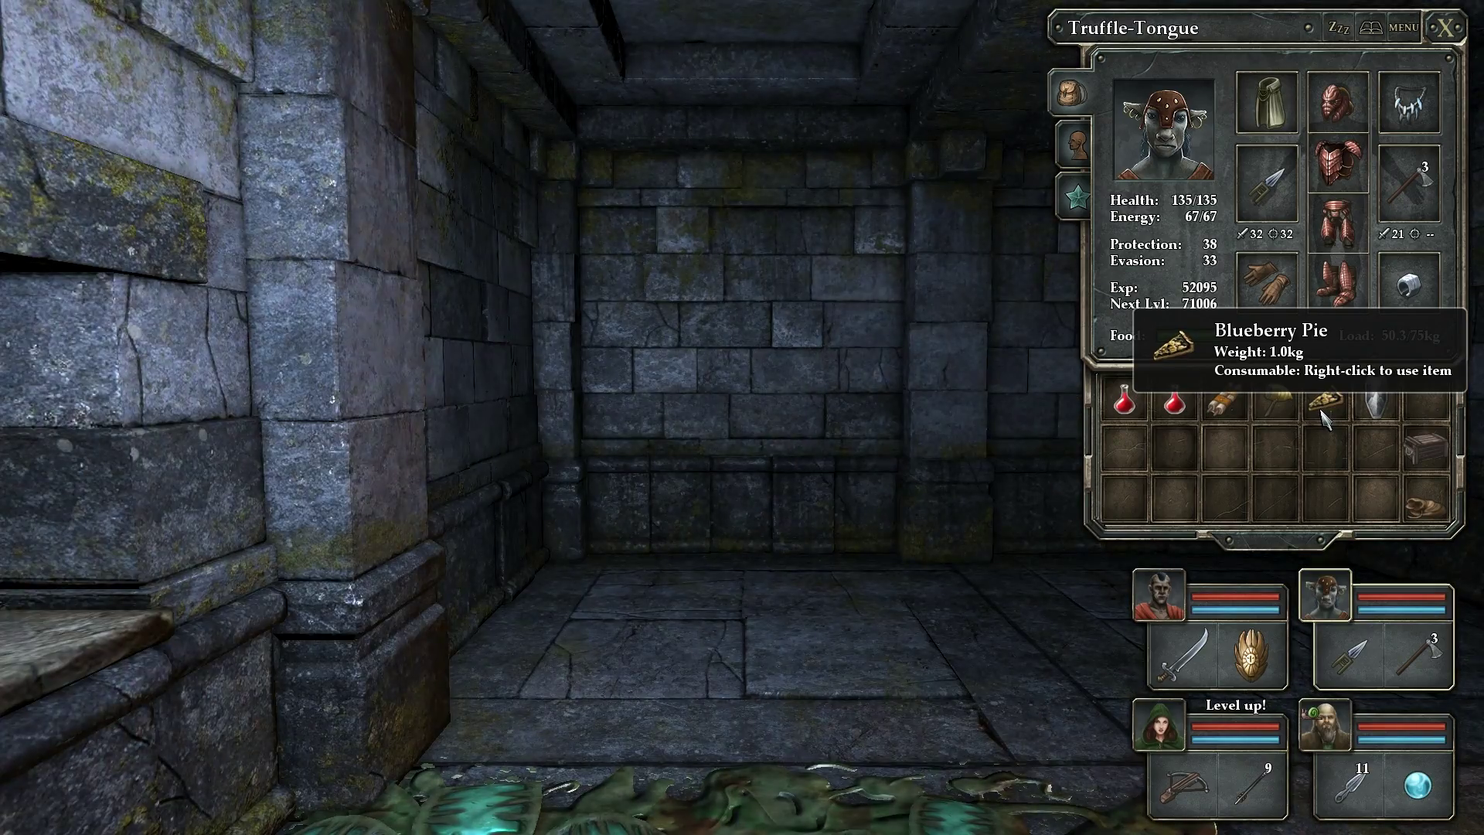
{"action": "key", "text": "w"}
{"action": "key", "text": "w"}
{"action": "key", "text": "w"}
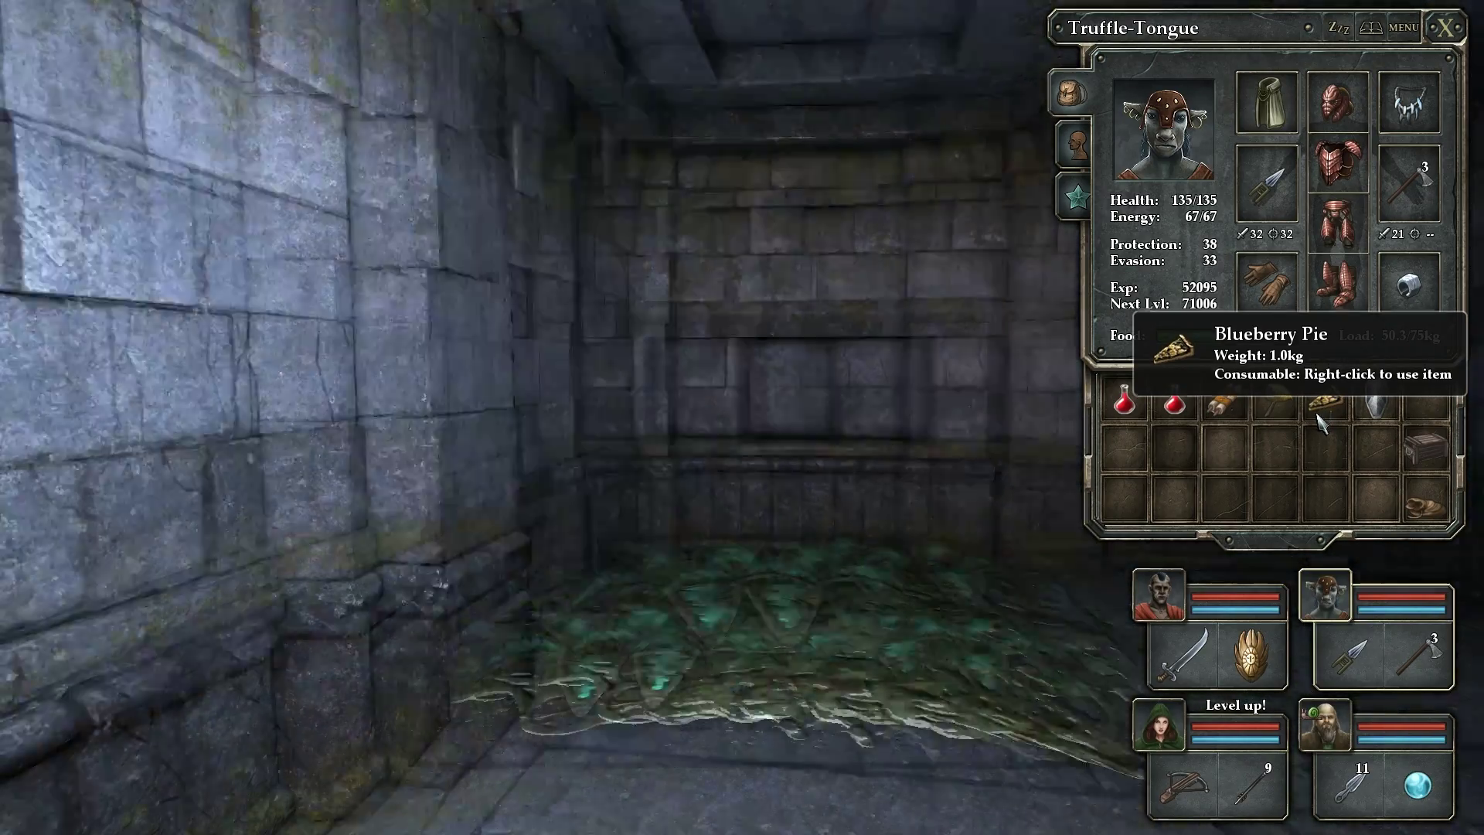
- Walk the dark corridors to the wall sconce and take the torch
{"action": "key", "text": "q"}
{"action": "key", "text": "w"}
{"action": "key", "text": "w"}
{"action": "key", "text": "q"}
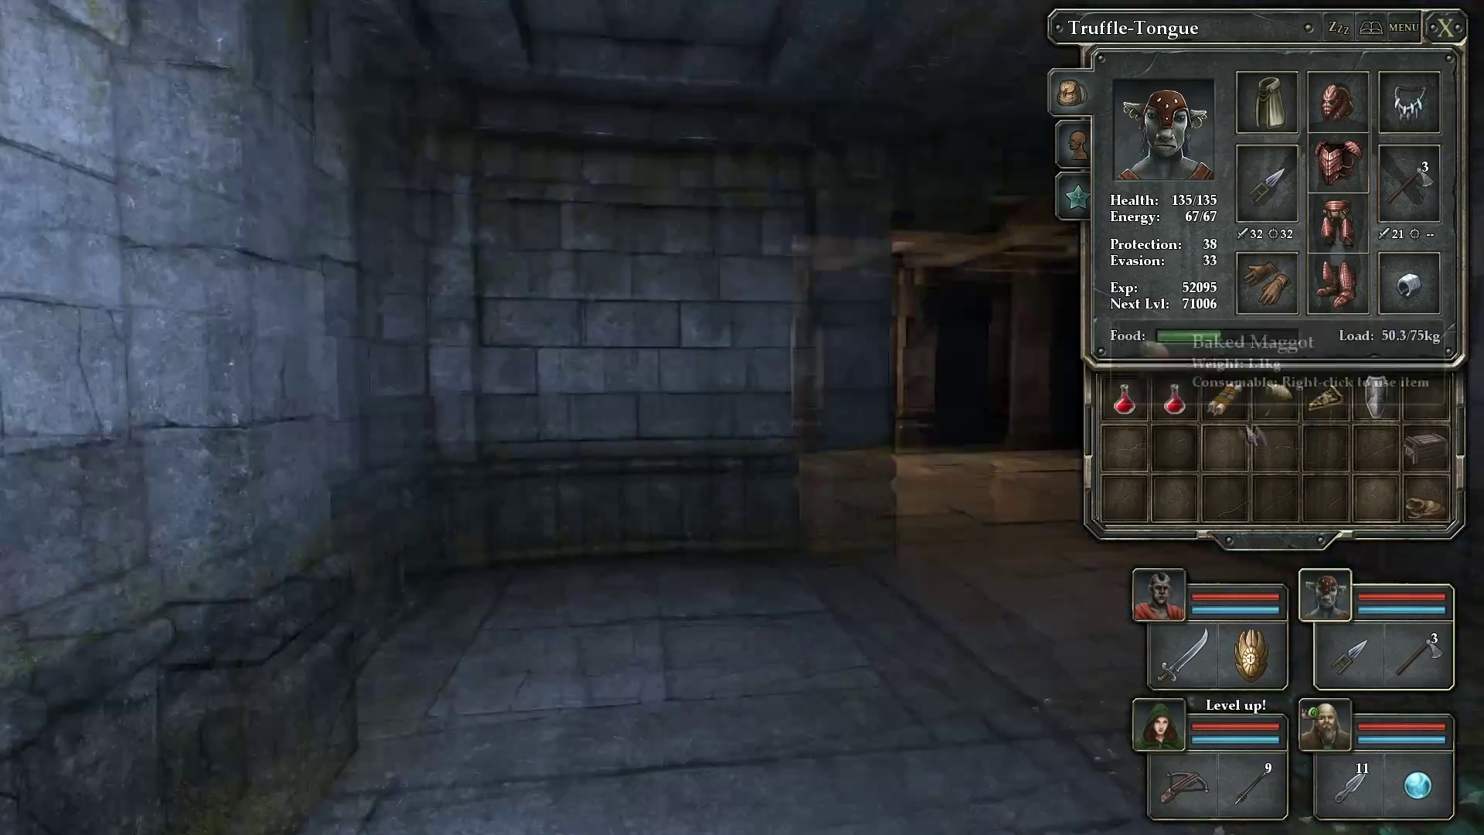
{"action": "key", "text": "w"}
{"action": "key", "text": "w"}
{"action": "key", "text": "q"}
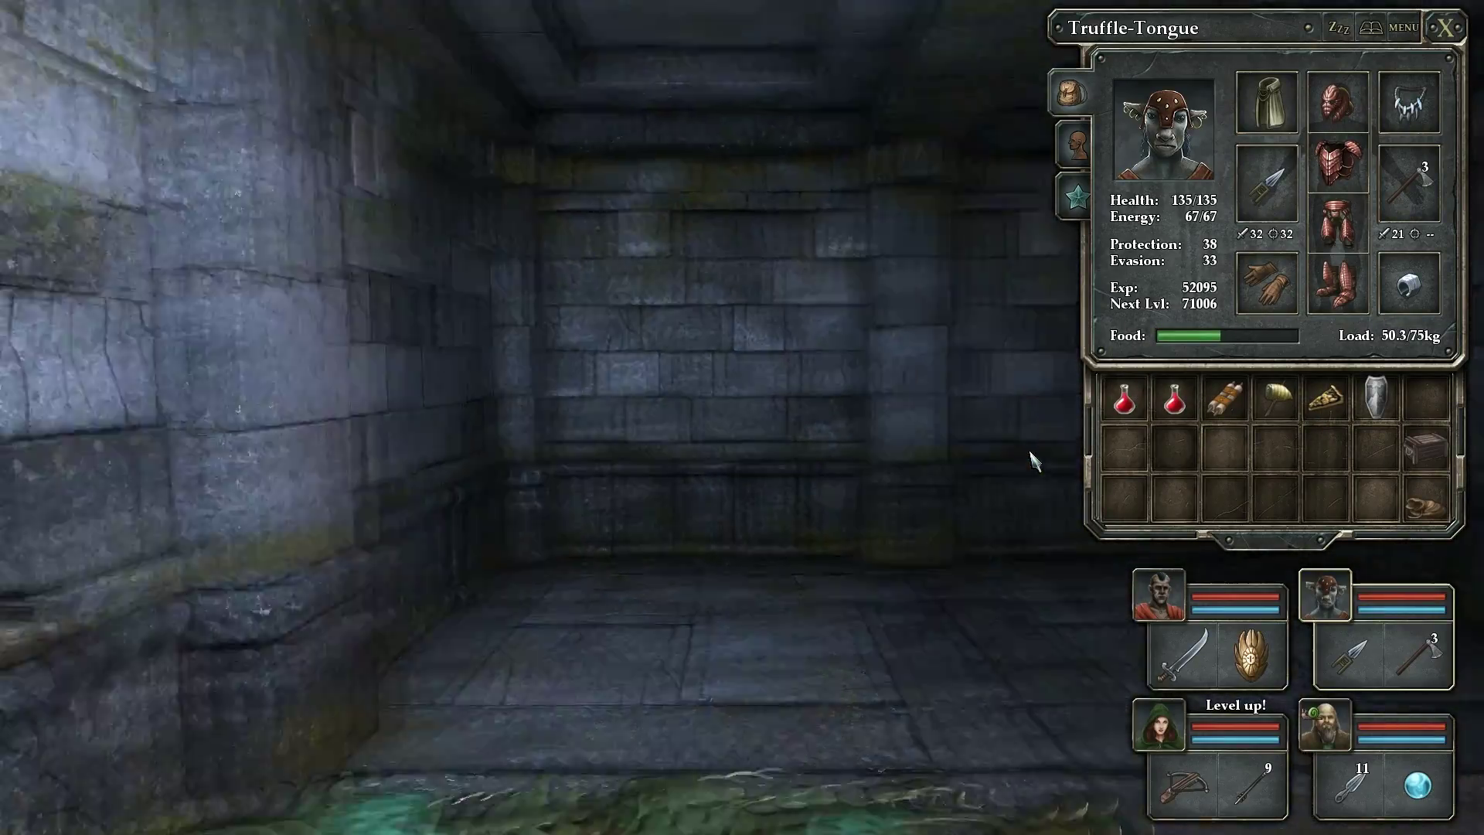
{"action": "key", "text": "w"}
{"action": "key", "text": "q"}
{"action": "key", "text": "w"}
{"action": "key", "text": "w"}
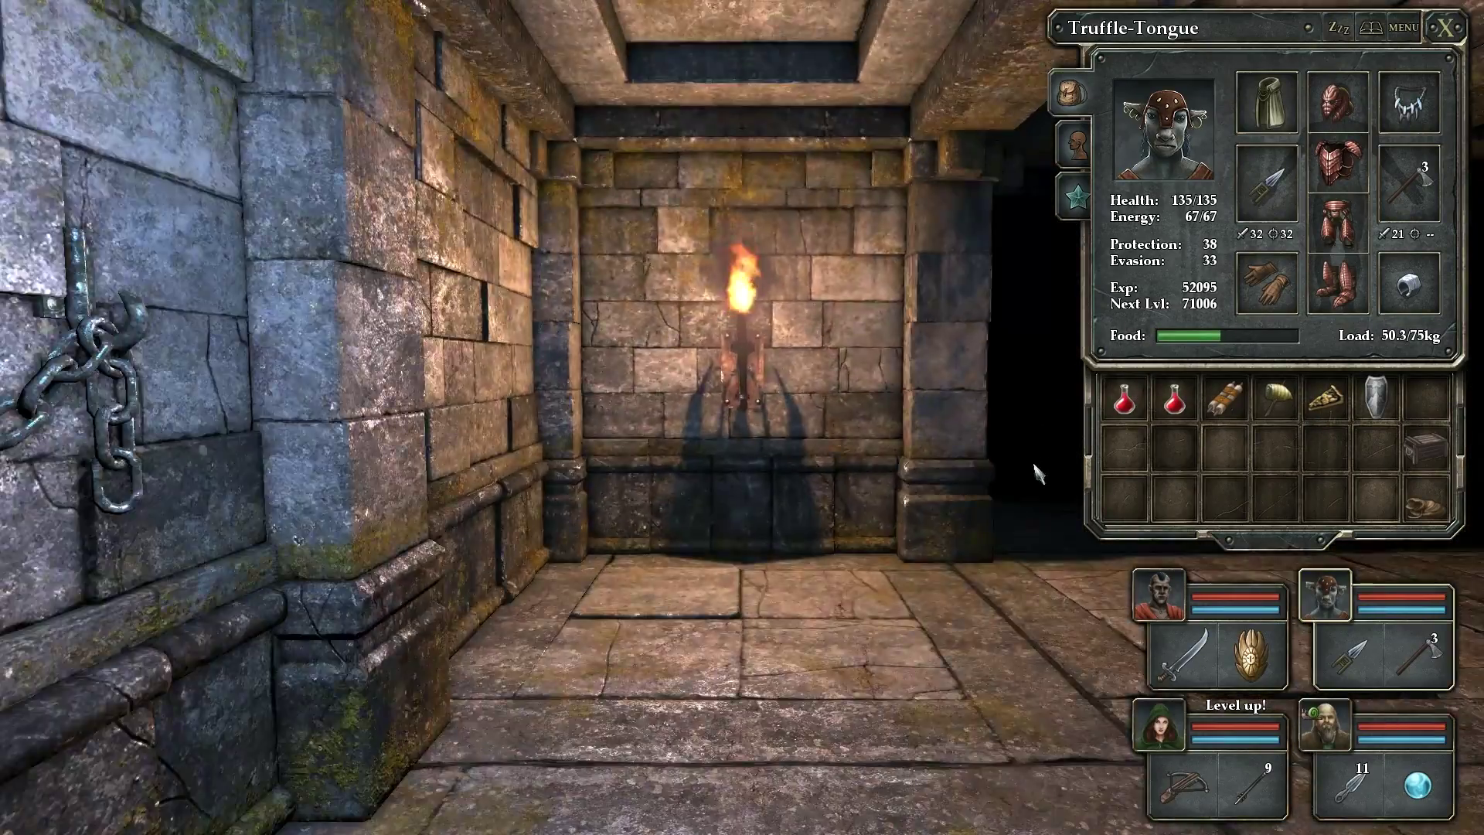
{"action": "key", "text": "e"}
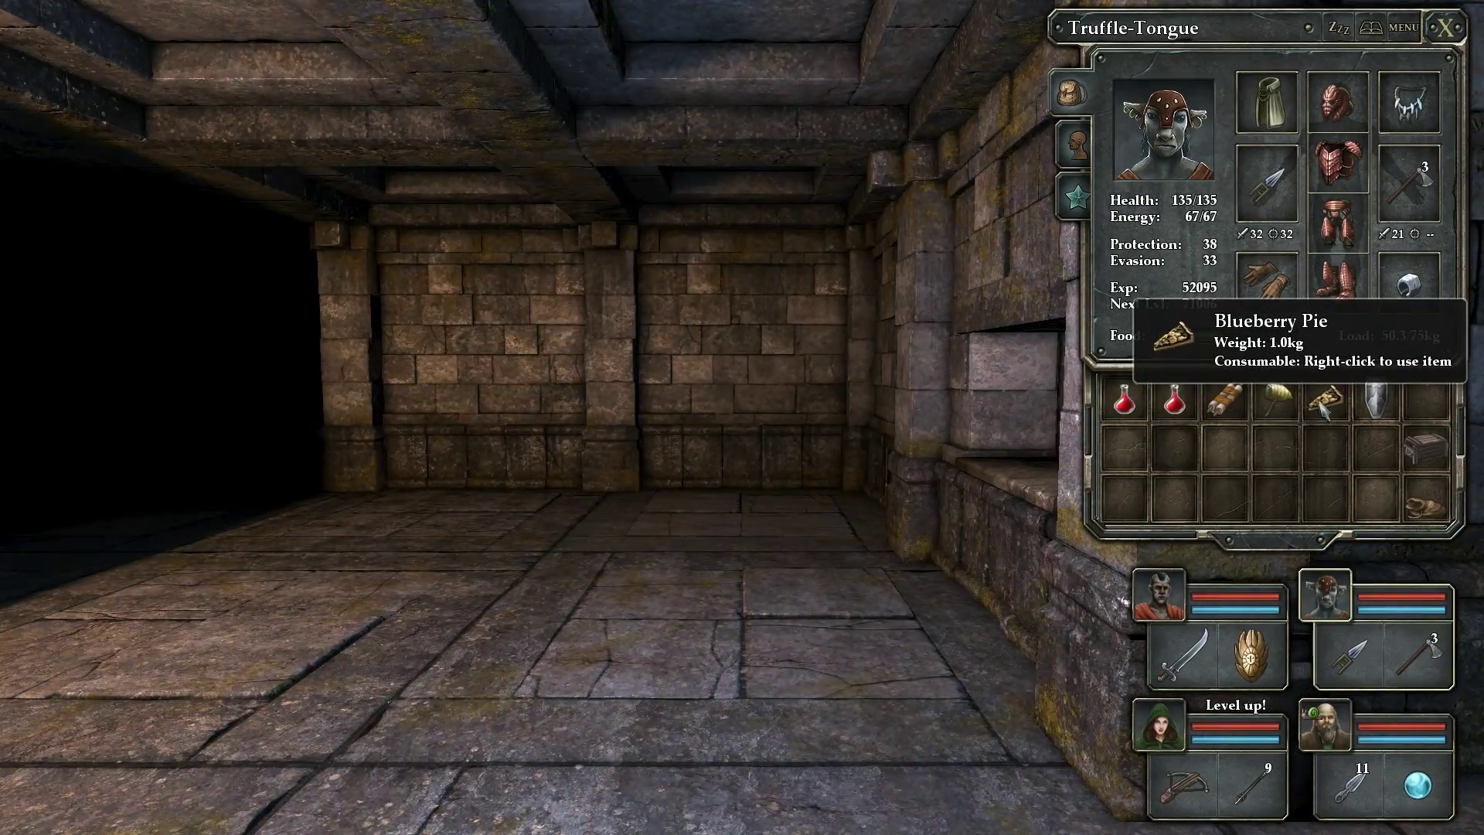
{"action": "key", "text": "w"}
{"action": "key", "text": "w"}
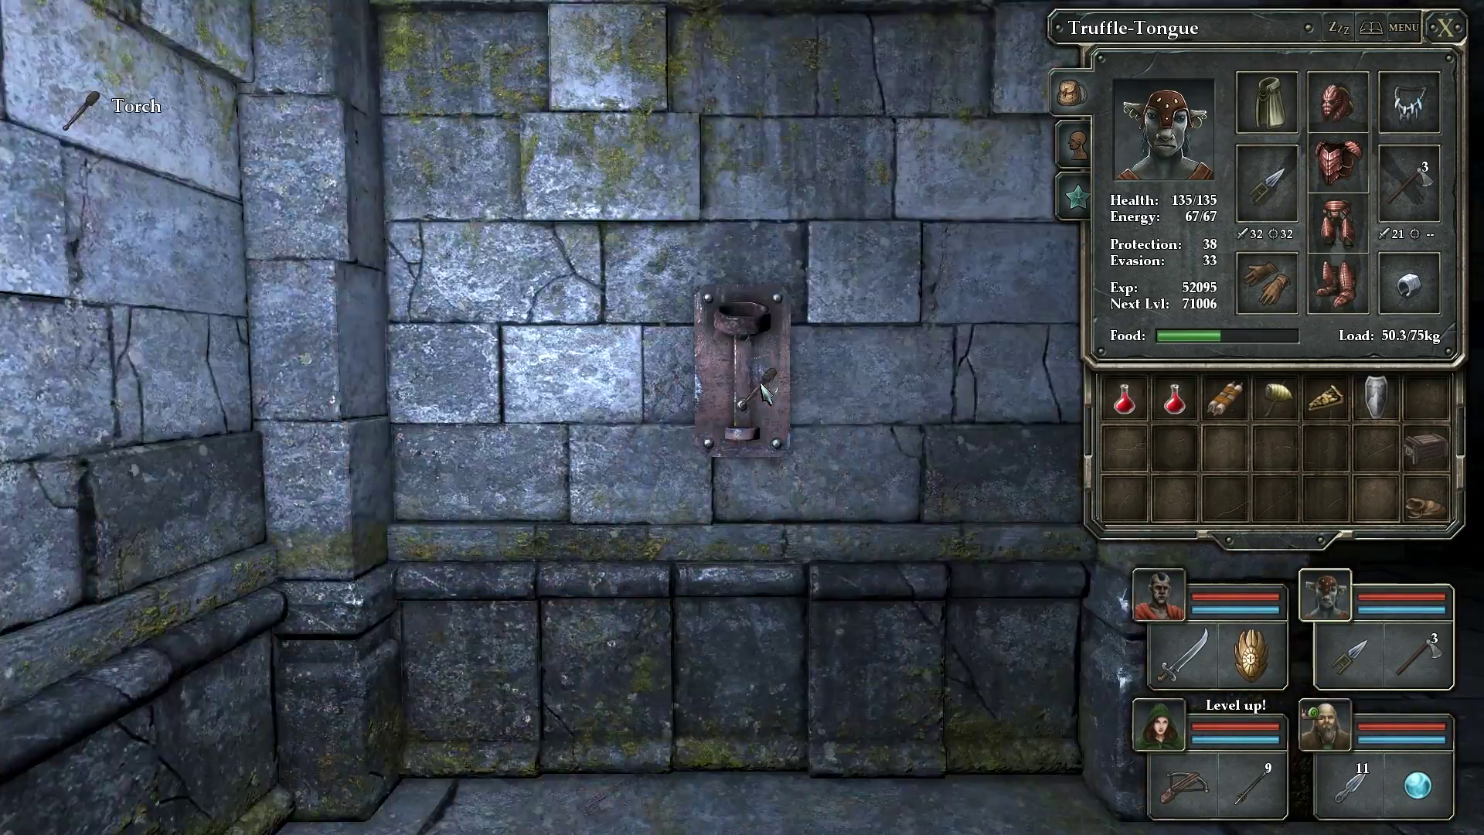
{"action": "left_click", "coordinate": [742, 347]}
- Walk to the foot of the stairway leading up
{"action": "key", "text": "w"}
{"action": "key", "text": "q"}
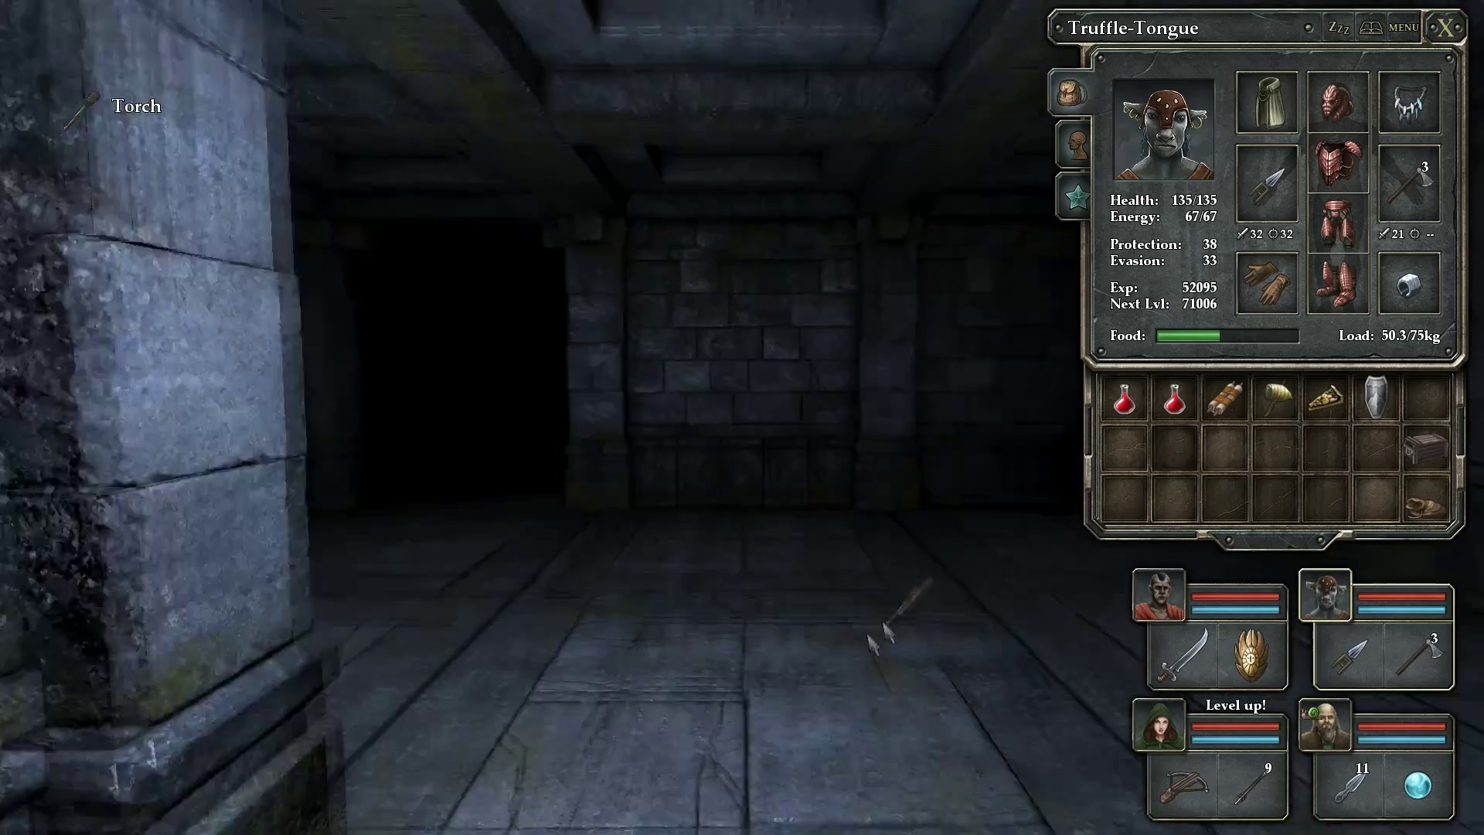
{"action": "key", "text": "w"}
{"action": "key", "text": "e"}
{"action": "key", "text": "w"}
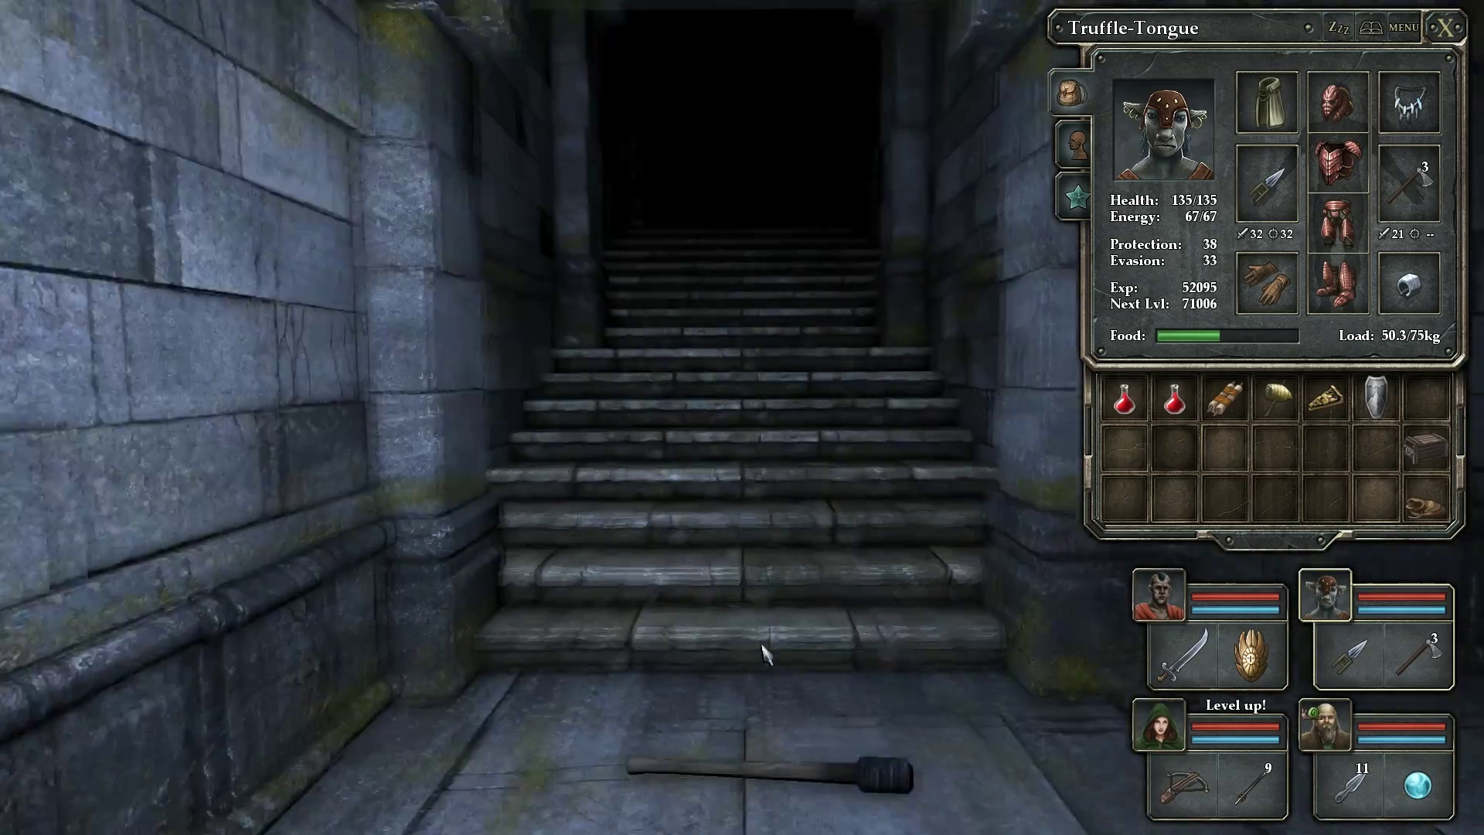
{"action": "key", "text": "q"}
- Check the Vault level map, then climb the stairs to the next level
{"action": "key", "text": "Tab"}
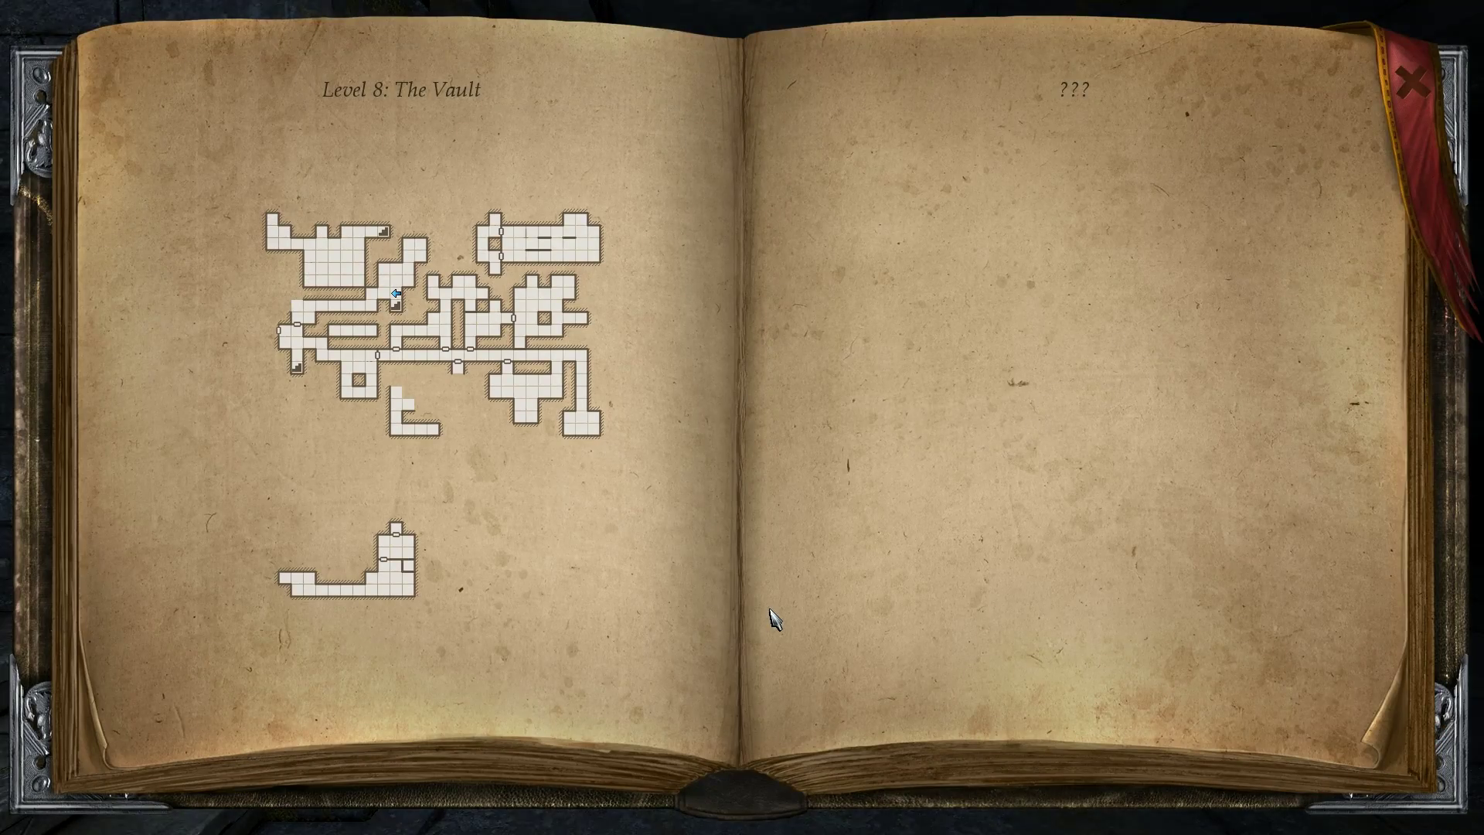
{"action": "key", "text": "Tab"}
{"action": "key", "text": "w"}
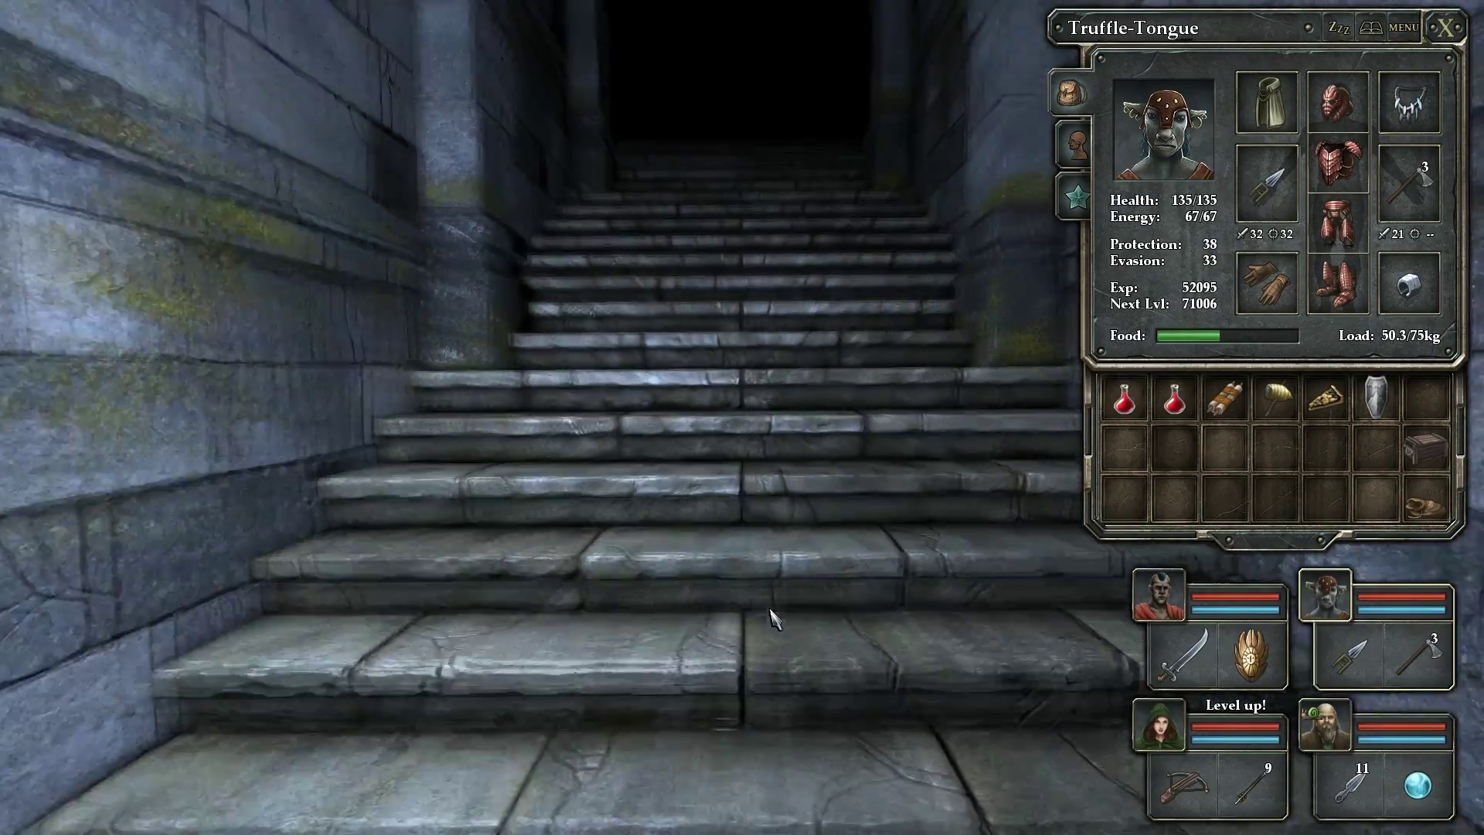
{"action": "key", "text": "w"}
{"action": "key", "text": "w"}
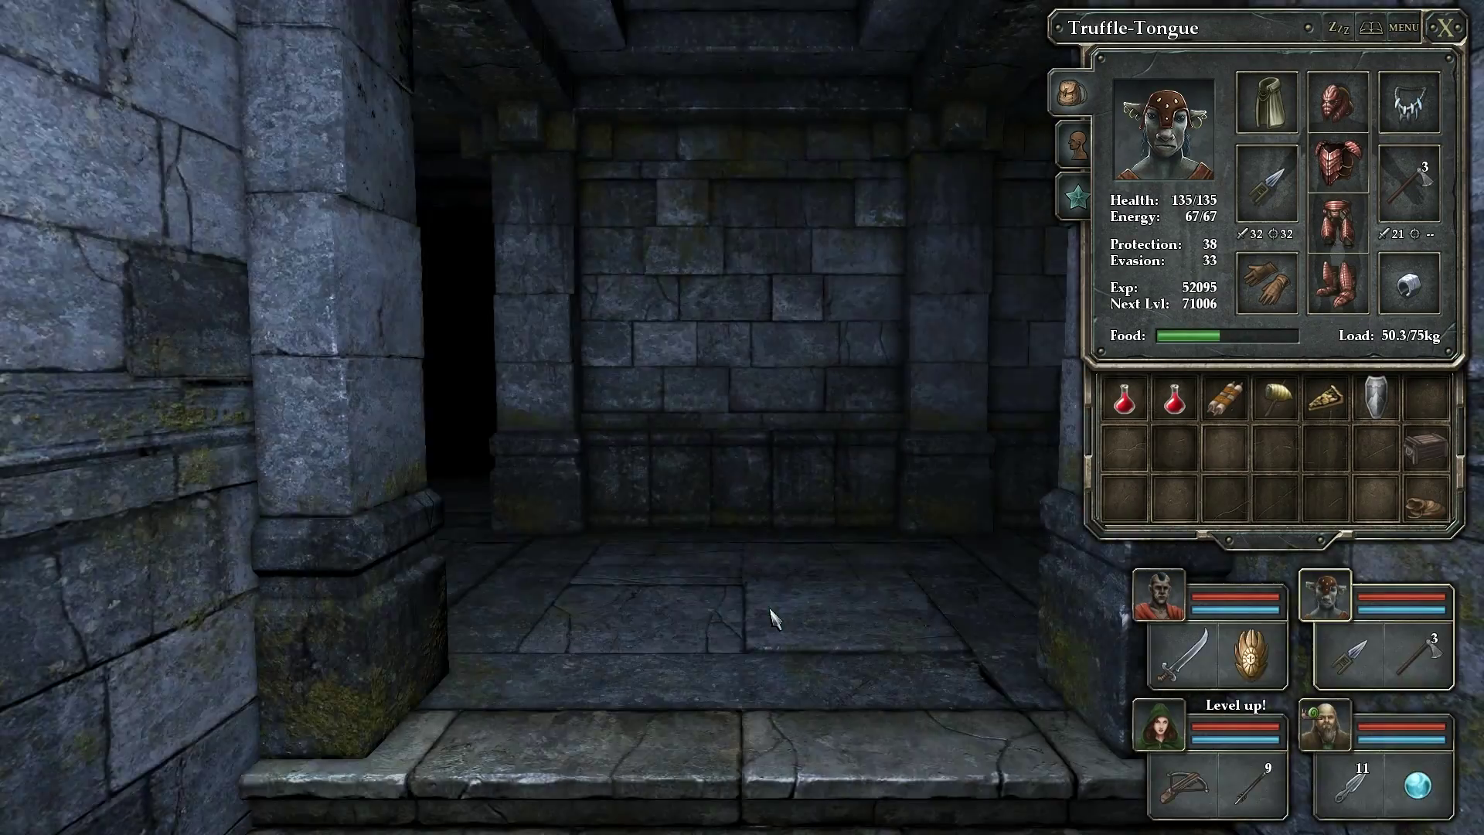
- Check the new level's map and lead the party along the corridor
{"action": "key", "text": "Tab"}
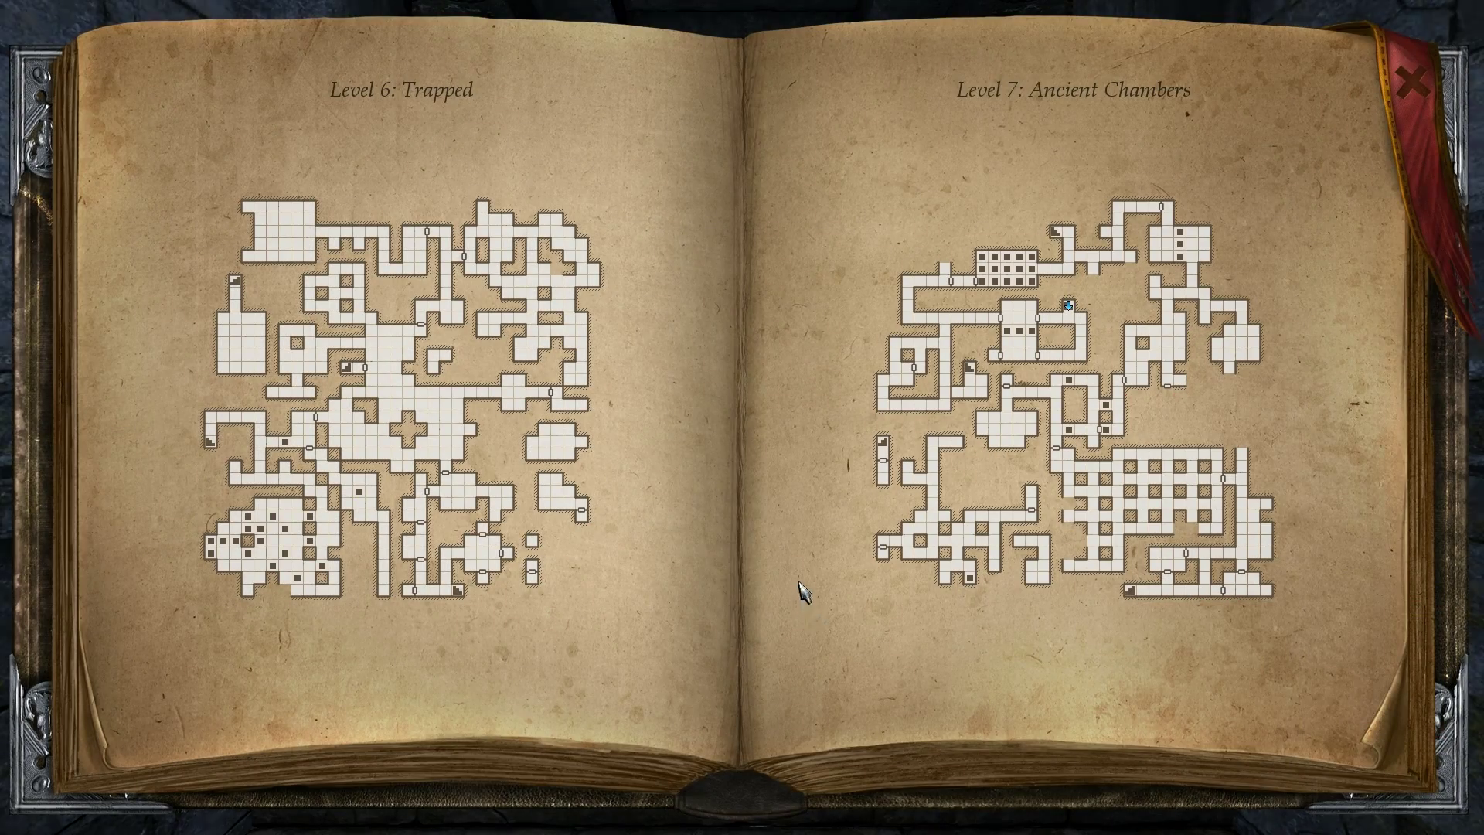
{"action": "key", "text": "Tab"}
{"action": "key", "text": "w"}
{"action": "key", "text": "q"}
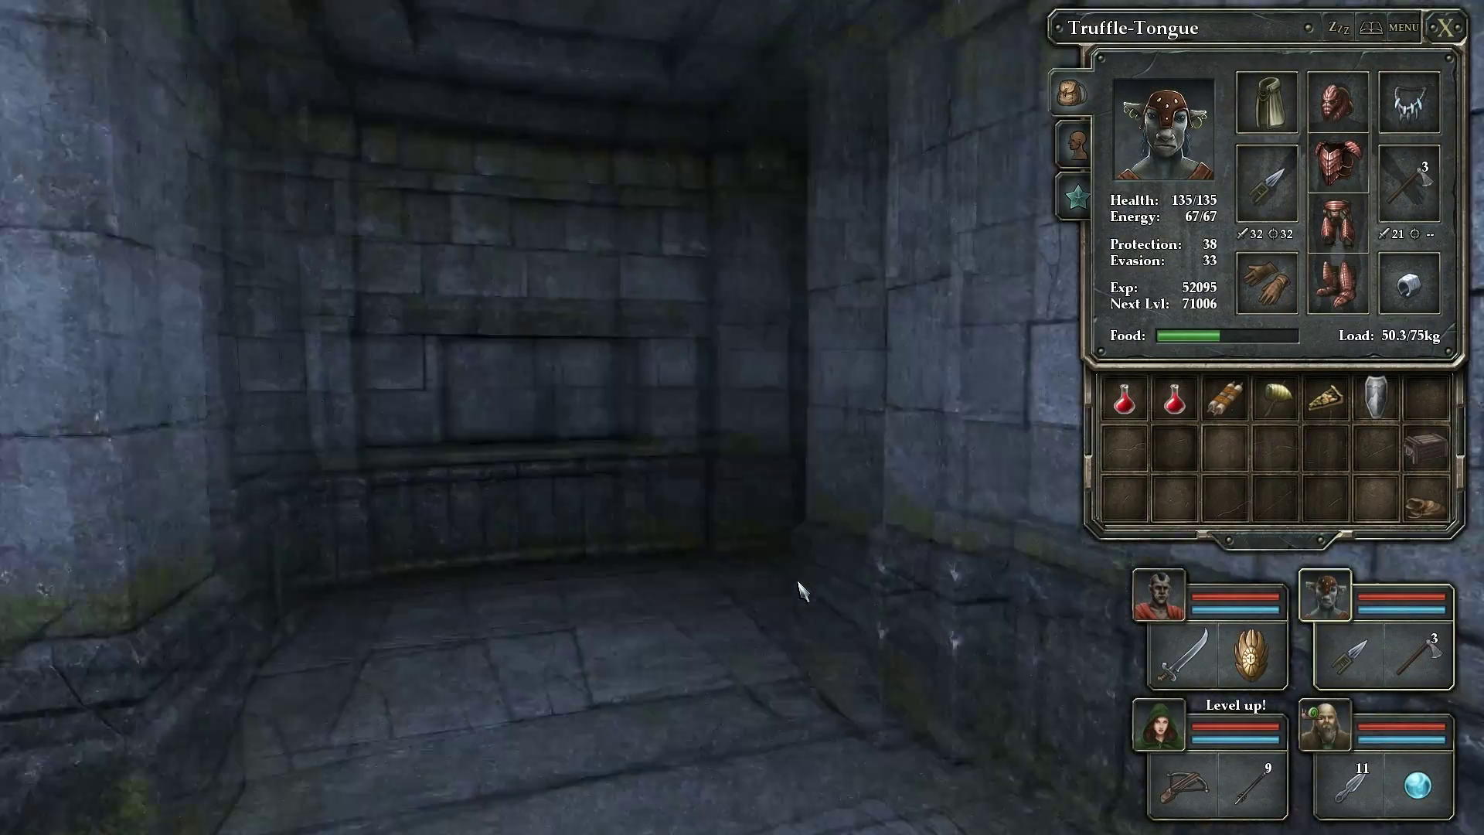
{"action": "key", "text": "w"}
{"action": "key", "text": "w"}
{"action": "key", "text": "w"}
{"action": "key", "text": "w"}
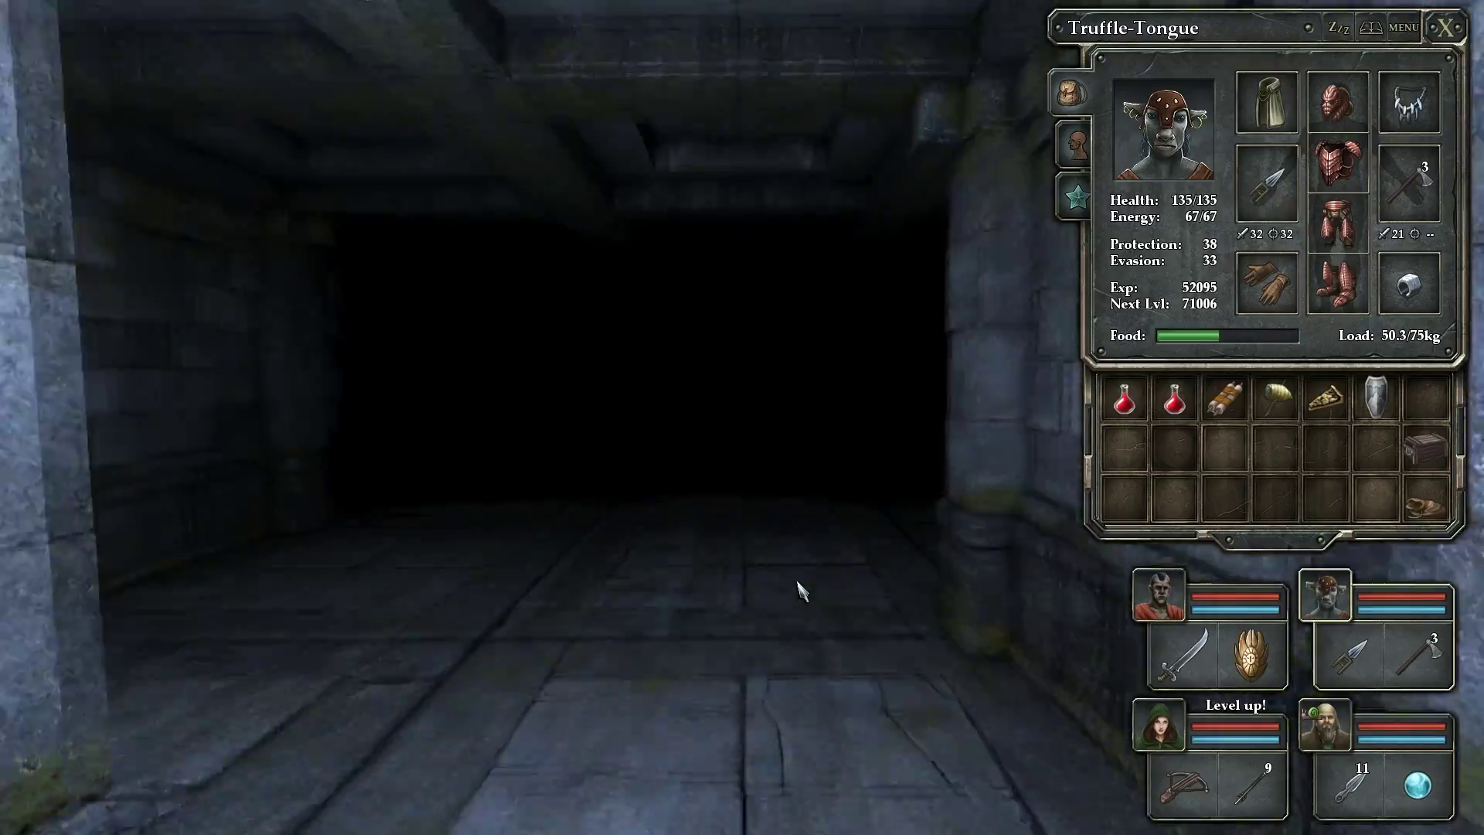
{"action": "key", "text": "q"}
{"action": "key", "text": "w"}
{"action": "key", "text": "e"}
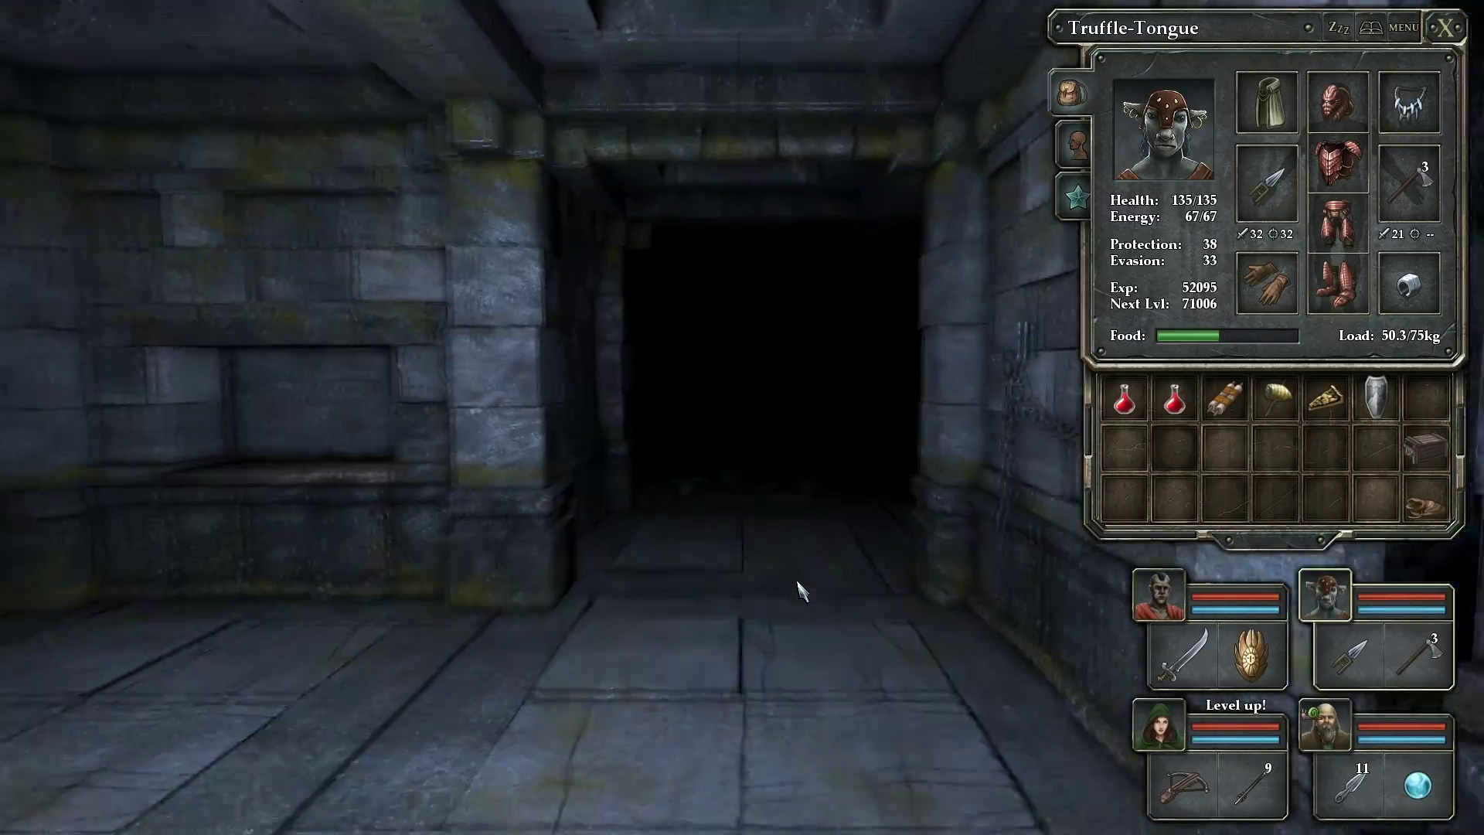
{"action": "key", "text": "w"}
{"action": "key", "text": "w"}
- Advance past the stairs on the left toward the dark corridor ahead
{"action": "key", "text": "q"}
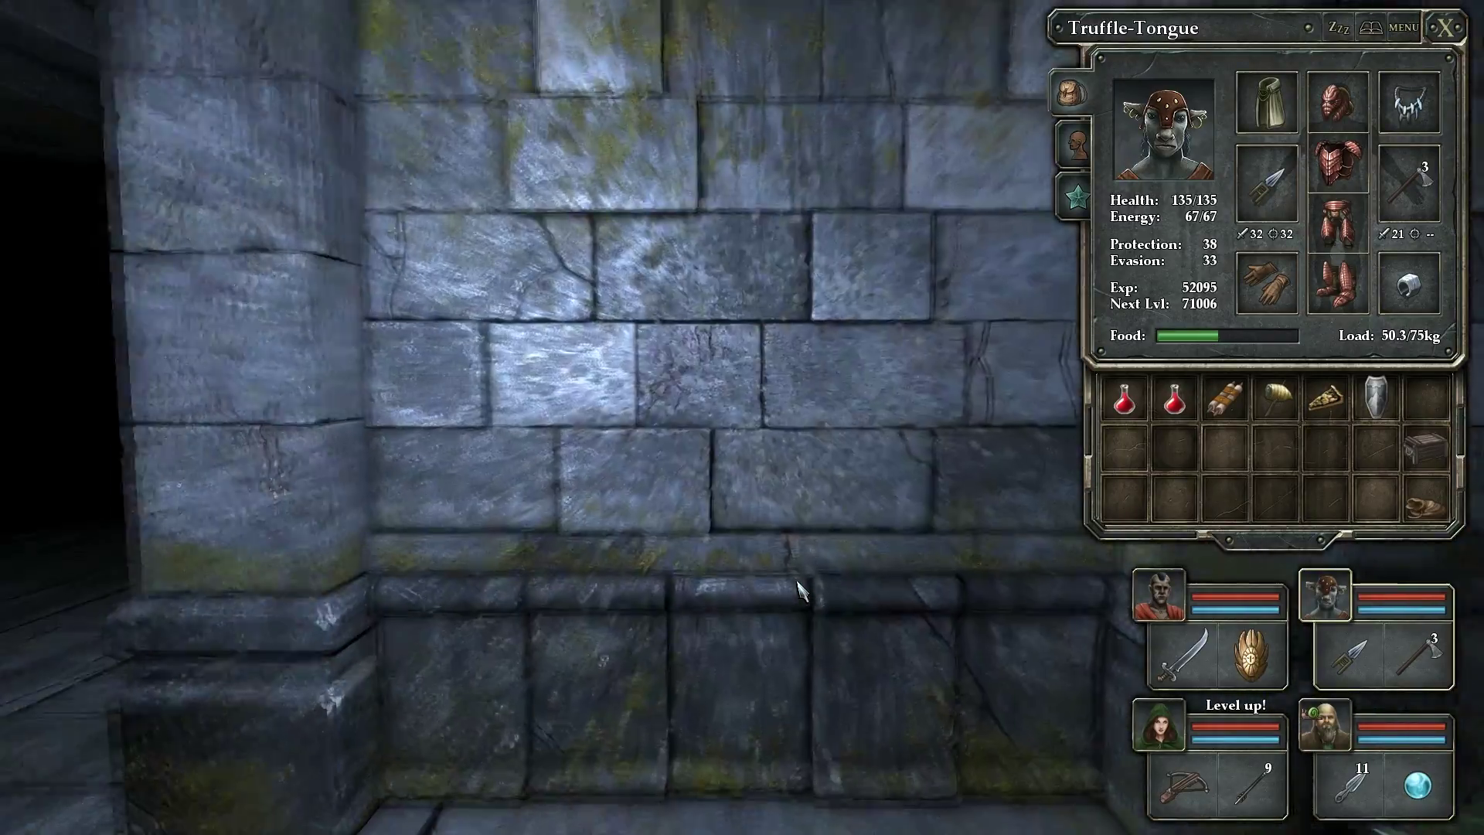
{"action": "key", "text": "w"}
{"action": "key", "text": "w"}
{"action": "key", "text": "w"}
{"action": "key", "text": "e"}
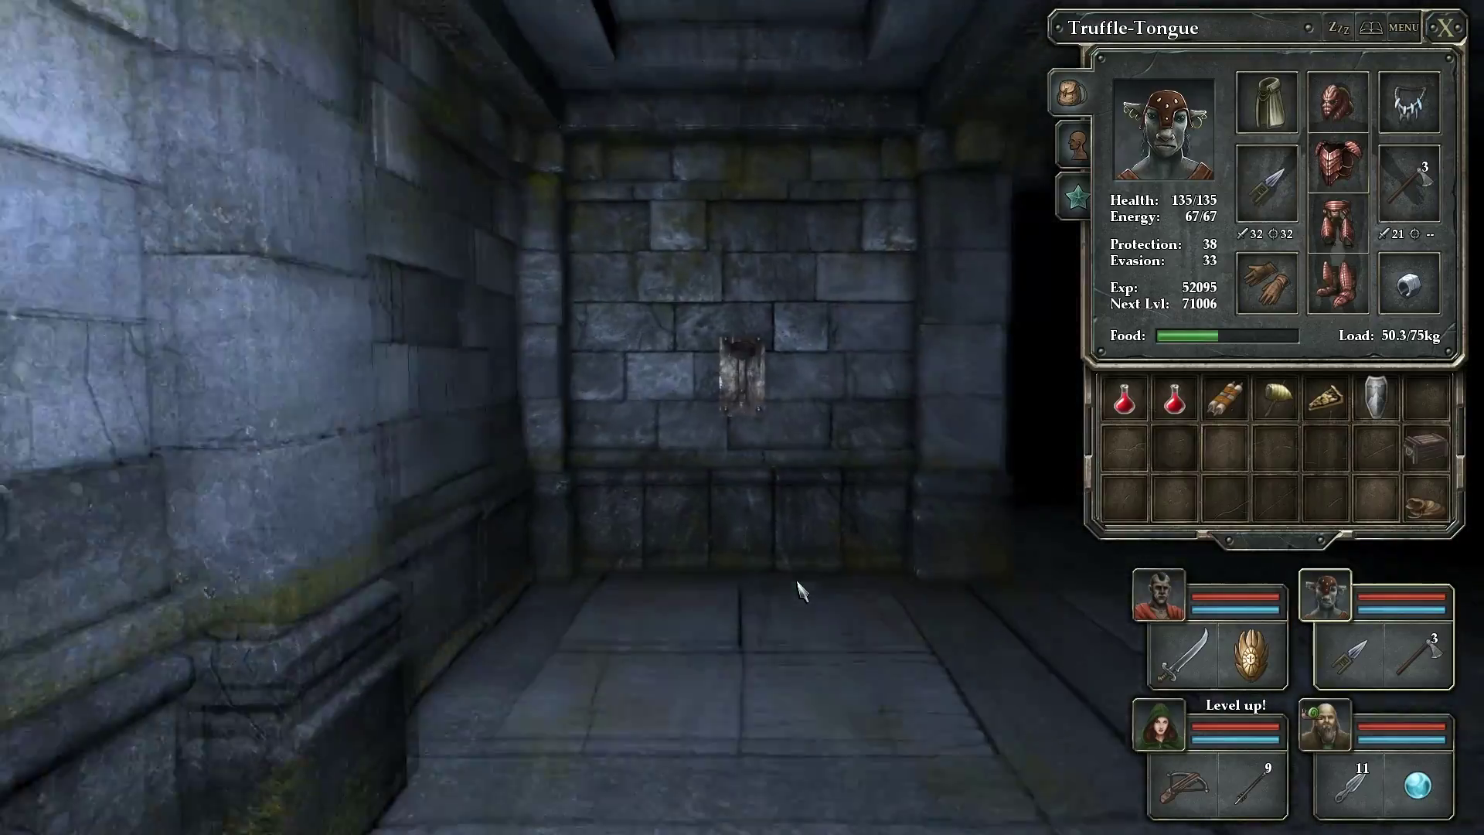
{"action": "key", "text": "w"}
{"action": "key", "text": "q"}
{"action": "key", "text": "w"}
{"action": "key", "text": "q"}
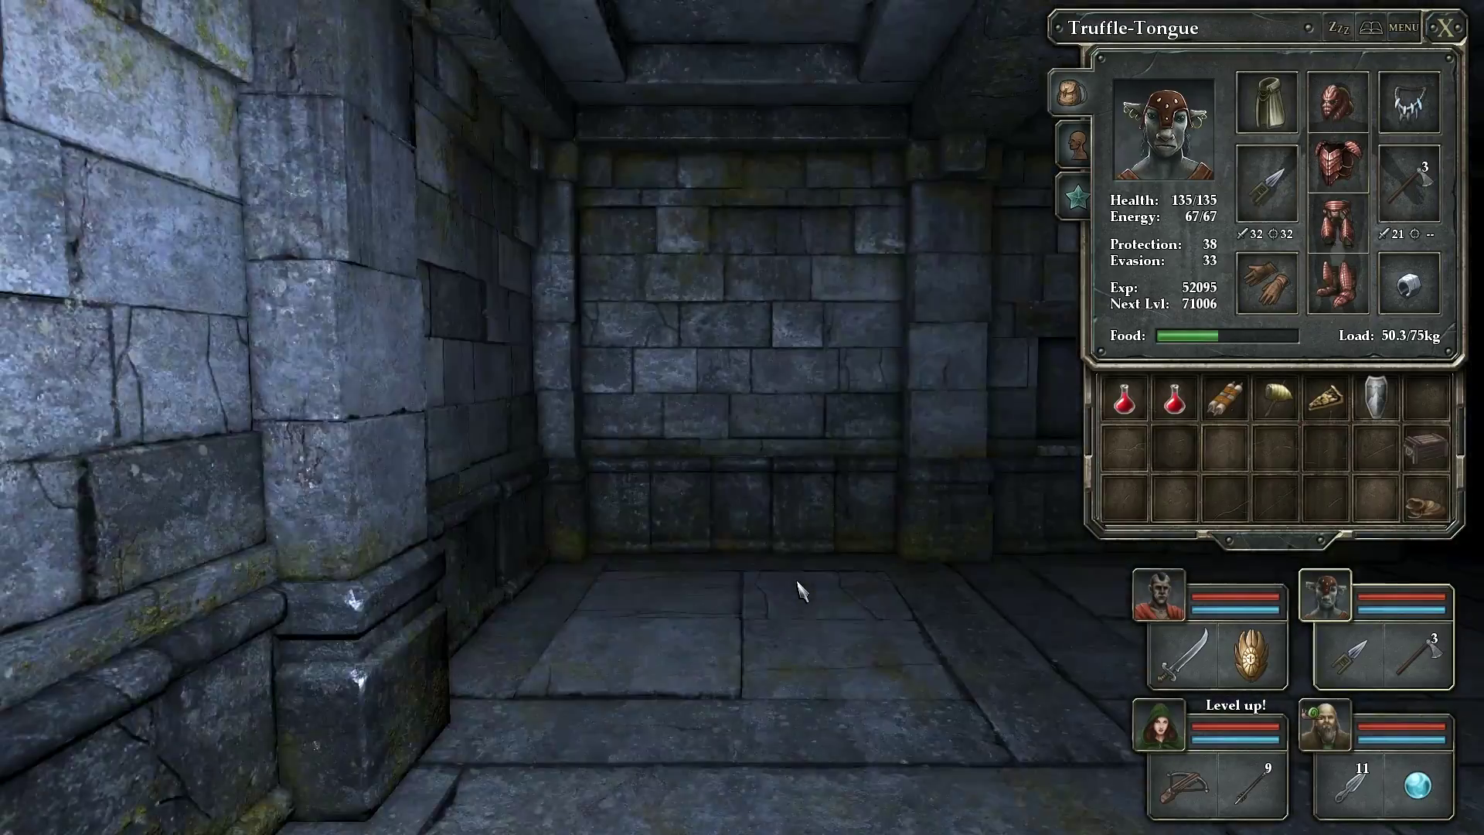
{"action": "key", "text": "w"}
{"action": "key", "text": "w"}
{"action": "key", "text": "w"}
{"action": "key", "text": "w"}
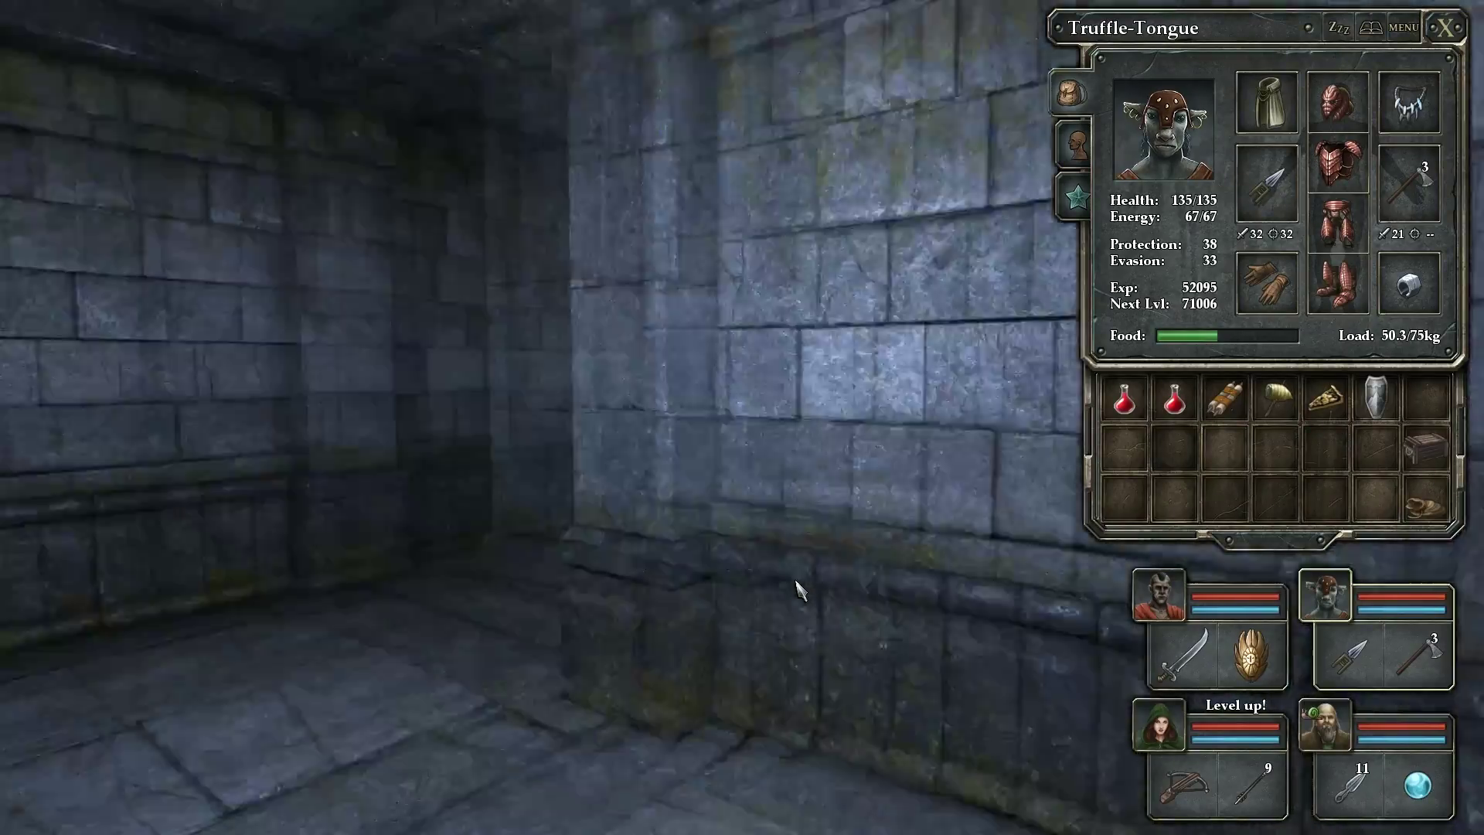
{"action": "key", "text": "w"}
{"action": "key", "text": "q"}
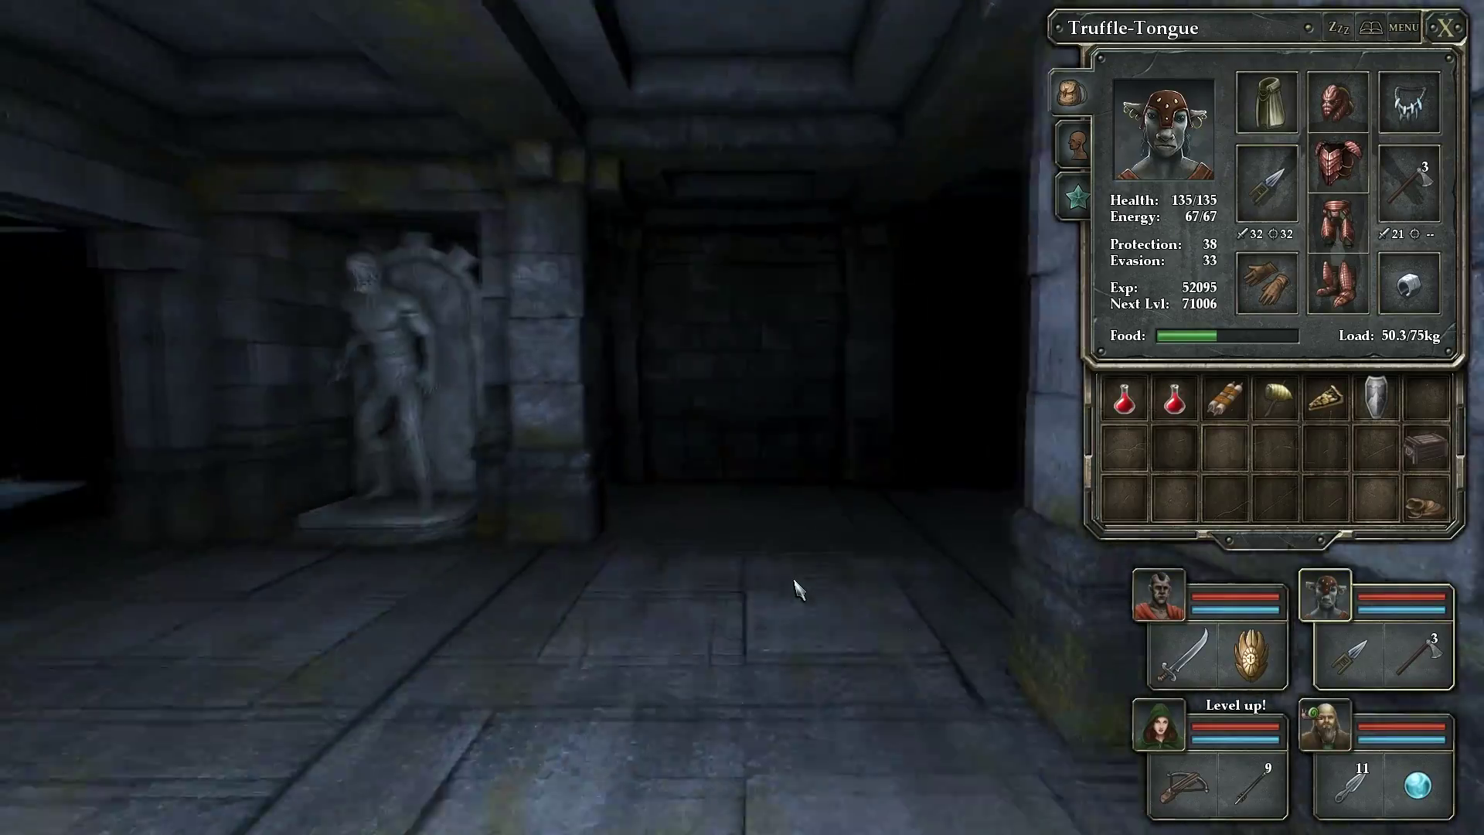
- Step up to the rune wall beside the statue alcove, then face the dark doorway
{"action": "key", "text": "w"}
{"action": "key", "text": "q"}
{"action": "key", "text": "e"}
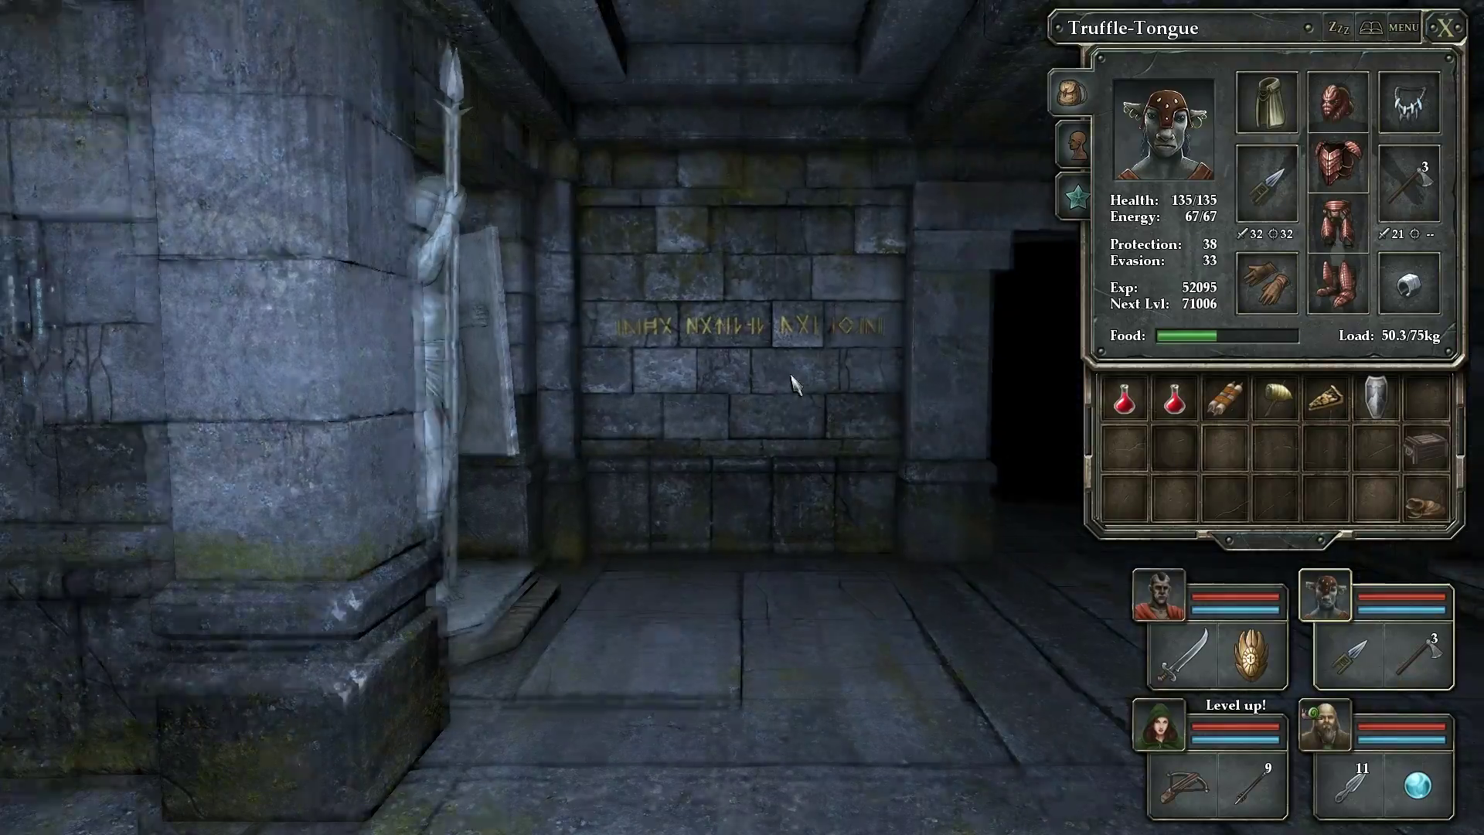
{"action": "key", "text": "w"}
{"action": "key", "text": "e"}
{"action": "key", "text": "w"}
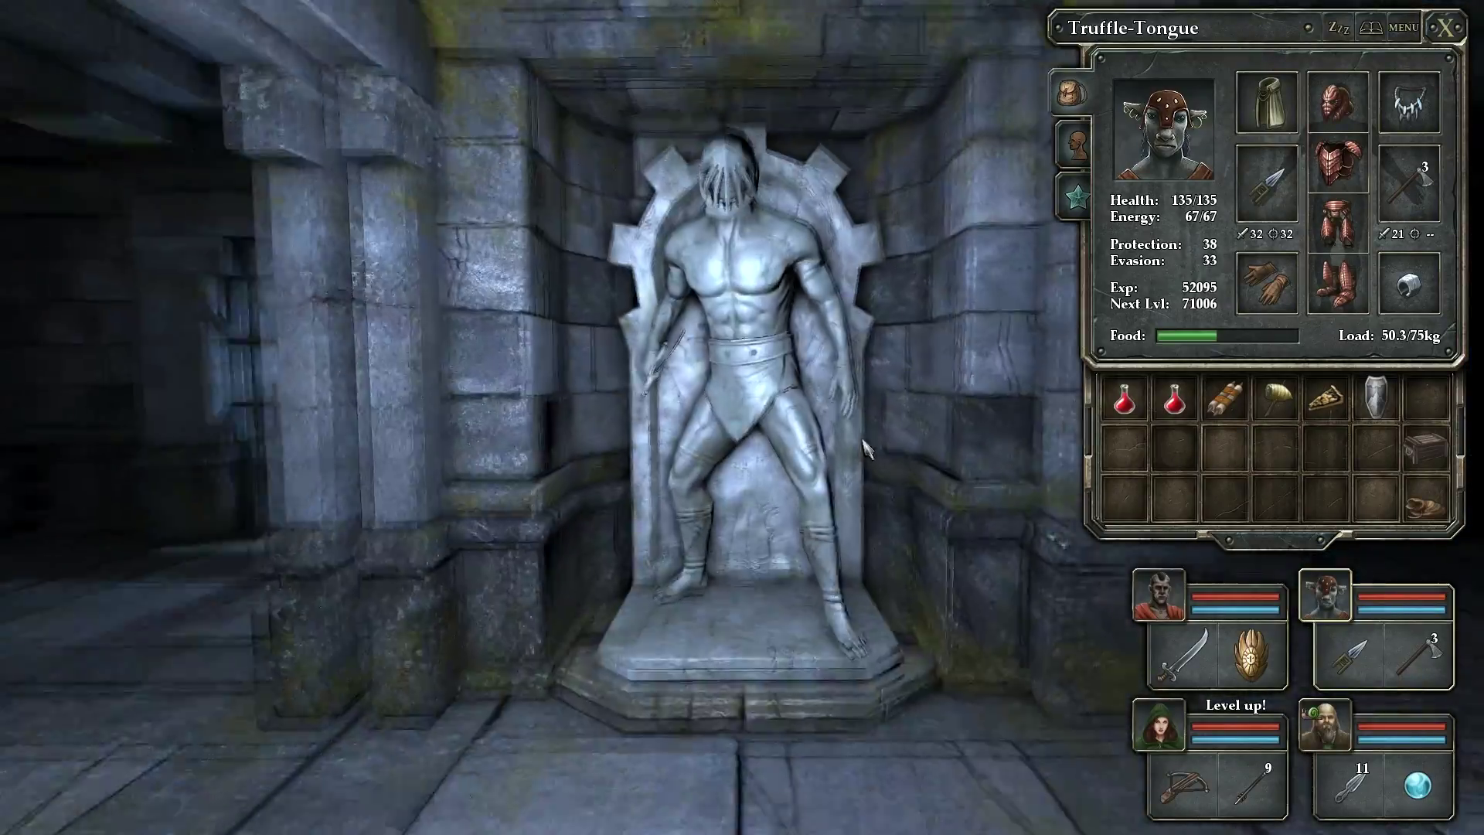
{"action": "key", "text": "q"}
- Advance past the knight statues into the blue crystal room
{"action": "key", "text": "w"}
{"action": "key", "text": "w"}
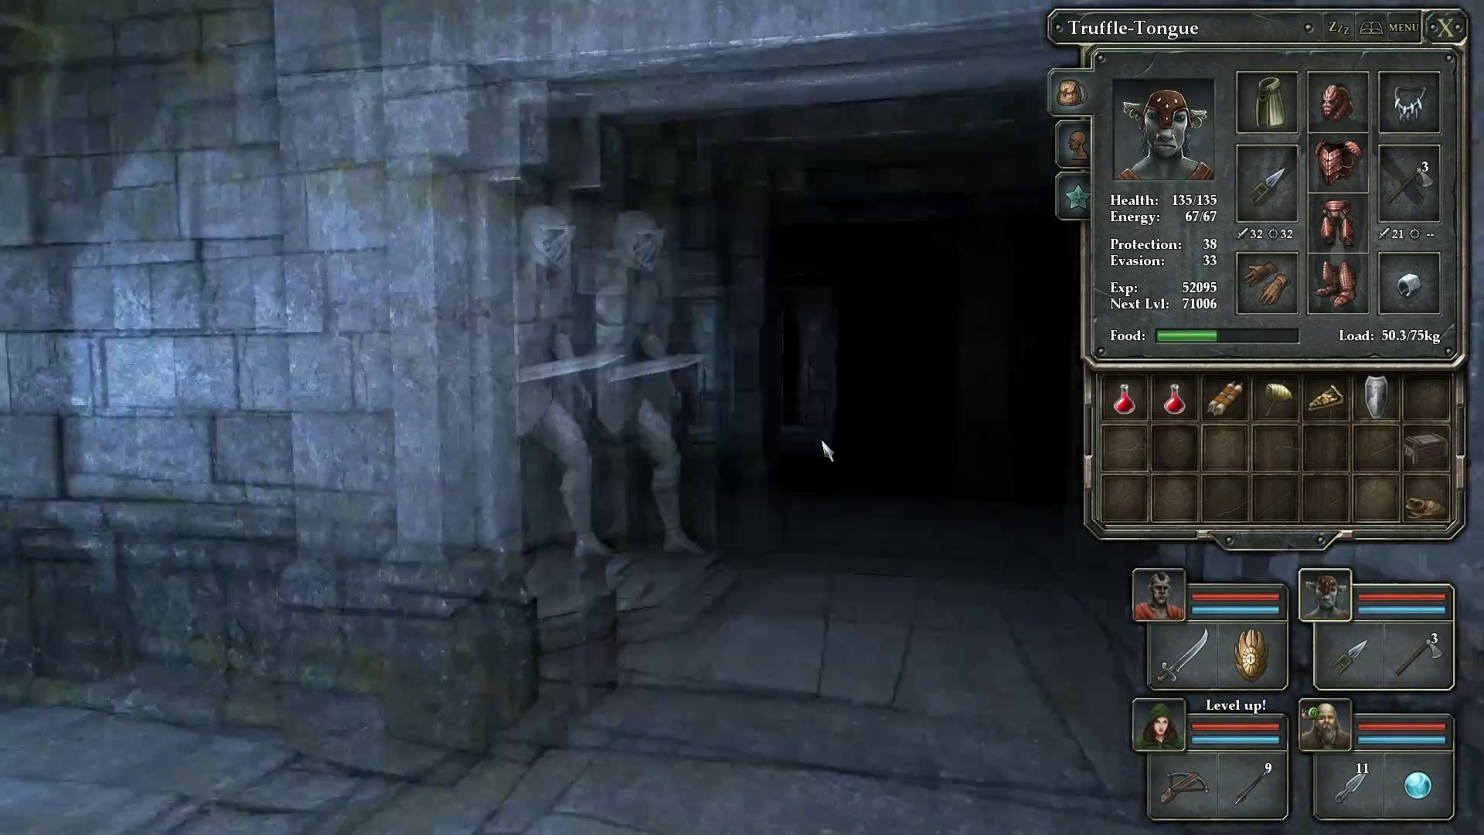
{"action": "key", "text": "w"}
{"action": "key", "text": "w"}
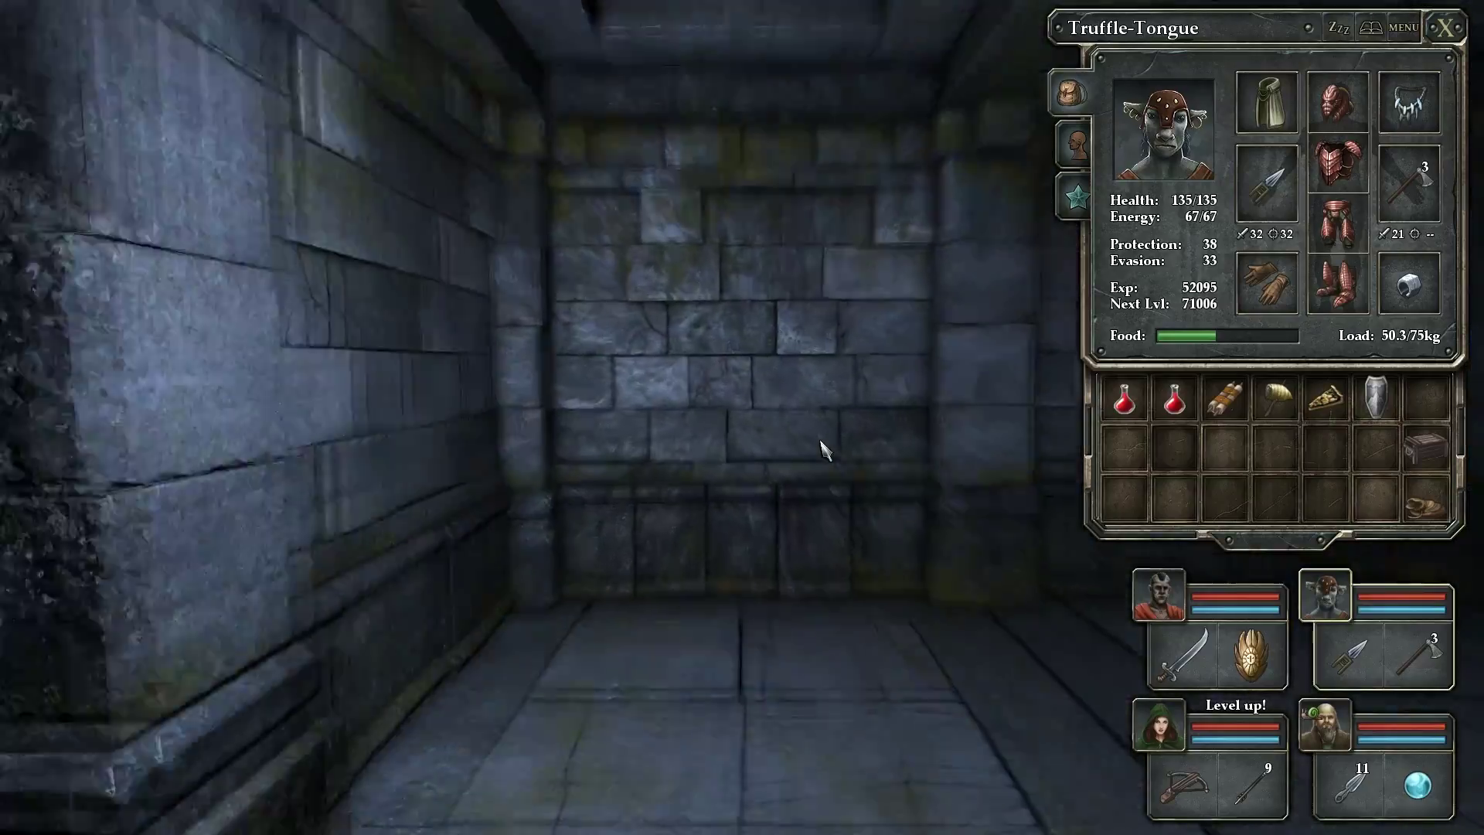
{"action": "key", "text": "q"}
{"action": "key", "text": "w"}
{"action": "key", "text": "w"}
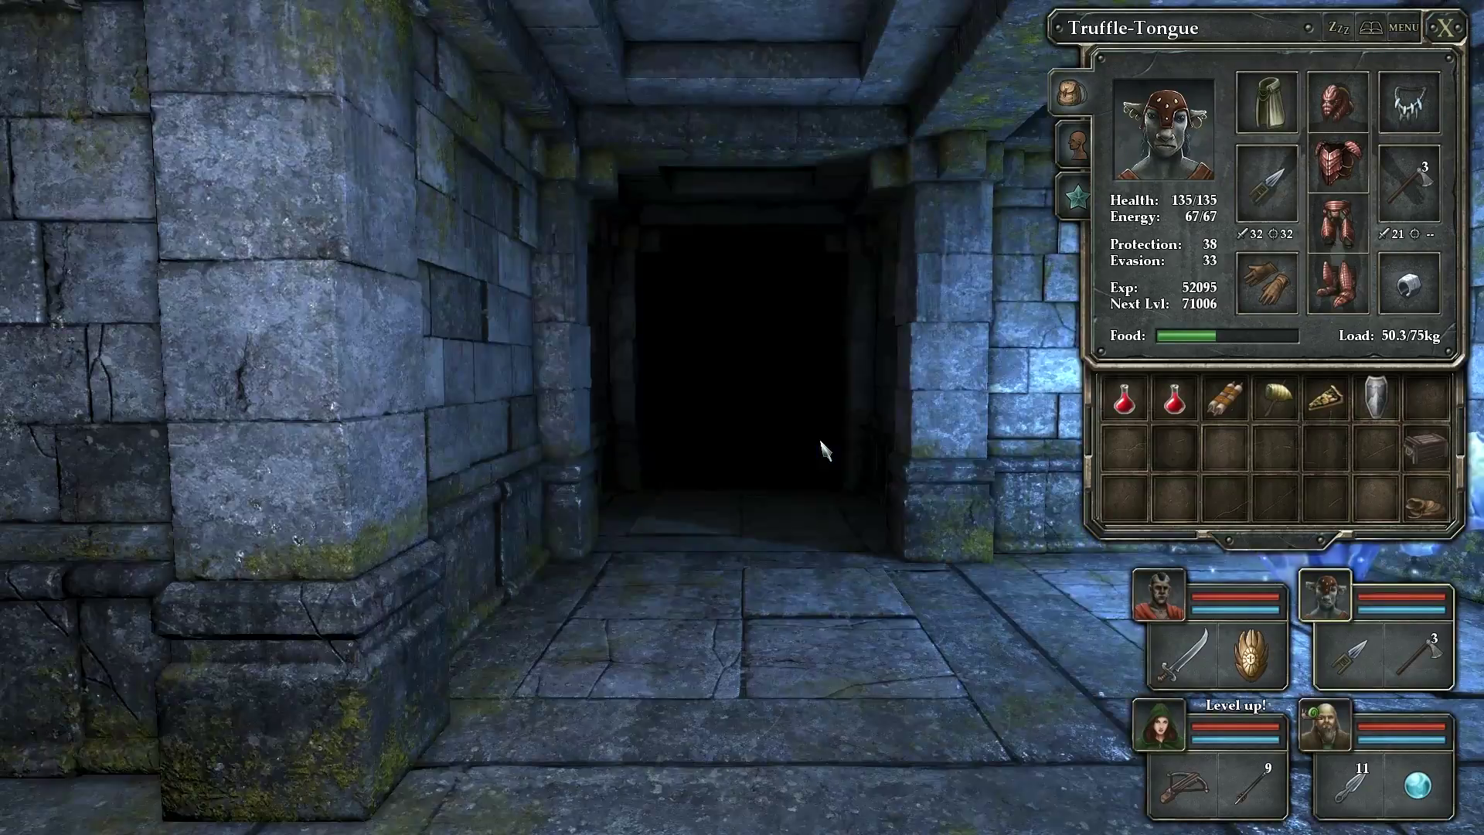
{"action": "key", "text": "q"}
{"action": "key", "text": "q"}
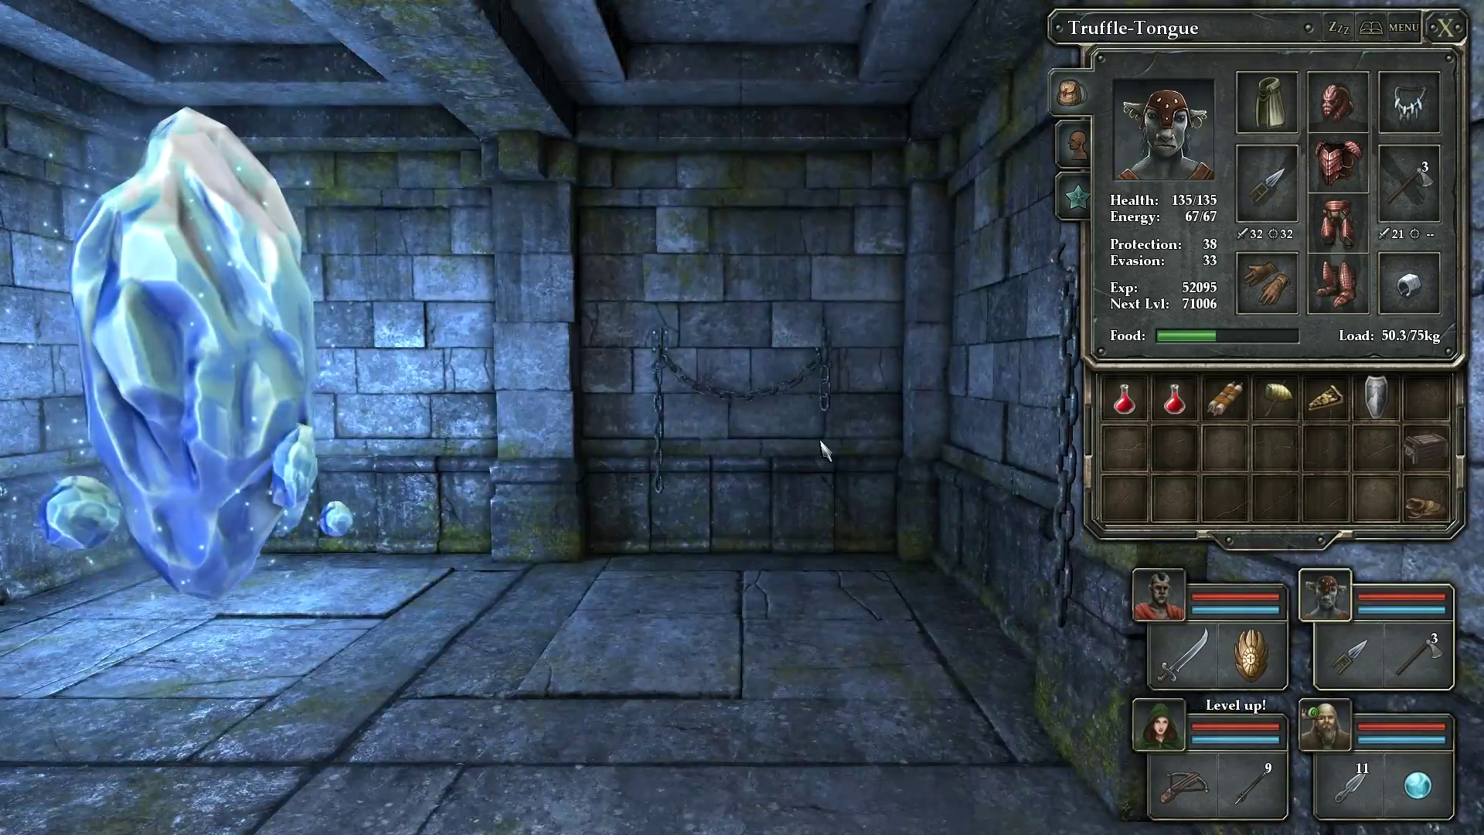
- Check the chained wall and side corridor, then face the floating blue crystal
{"action": "key", "text": "q"}
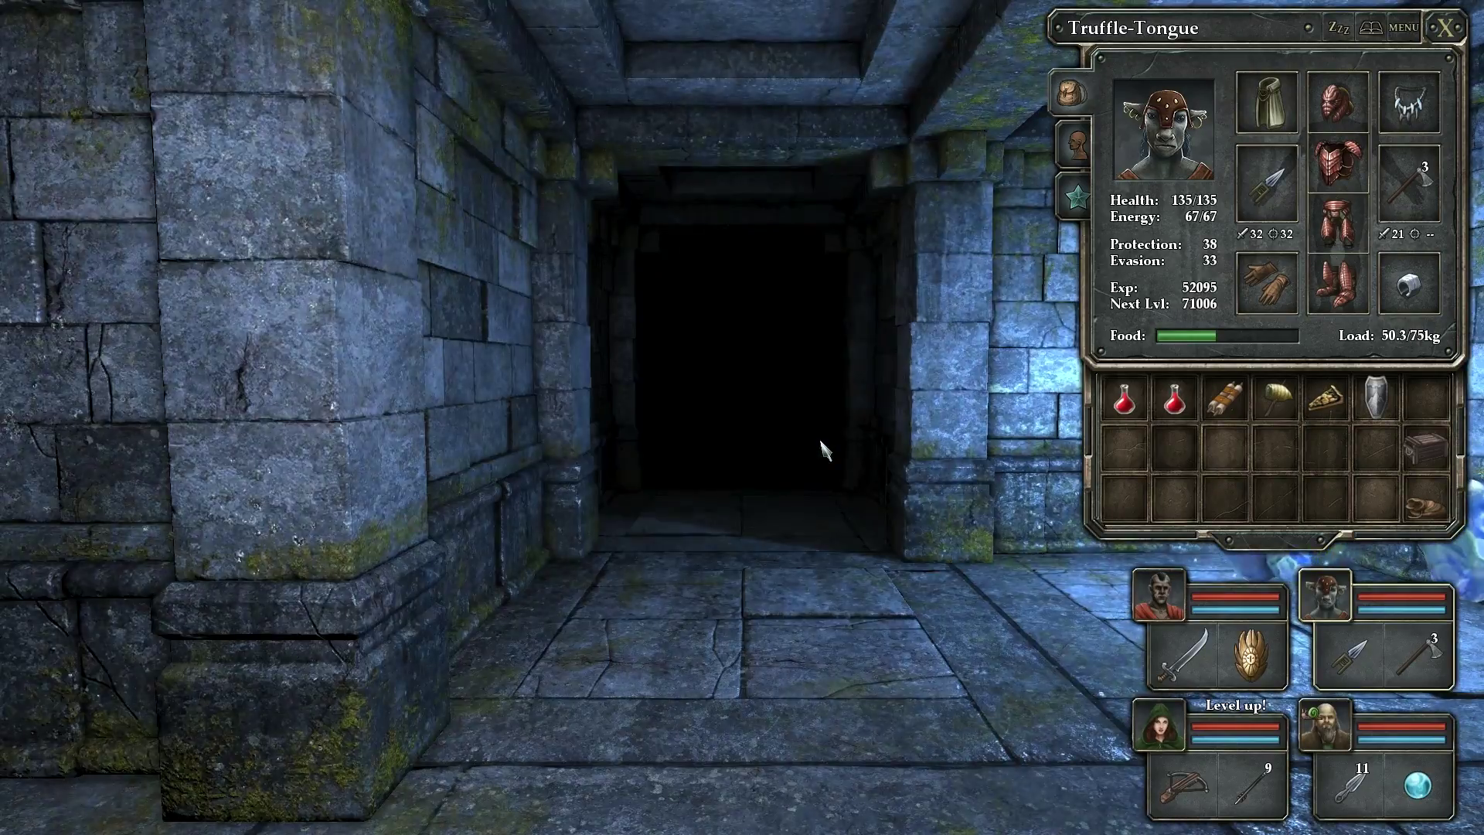
{"action": "key", "text": "e"}
{"action": "key", "text": "w"}
{"action": "key", "text": "s"}
{"action": "key", "text": "q"}
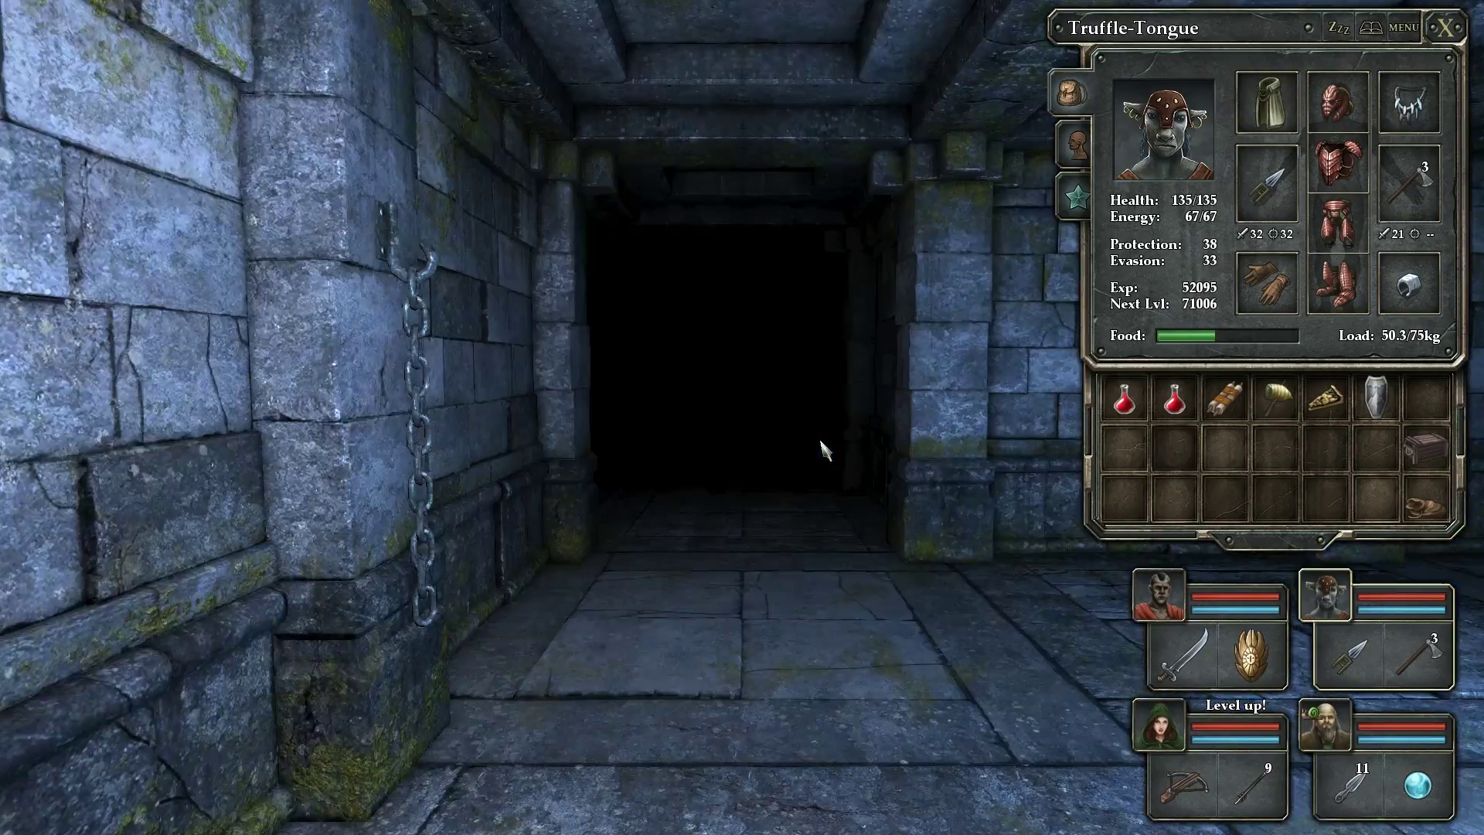
{"action": "key", "text": "q"}
{"action": "key", "text": "w"}
{"action": "key", "text": "q"}
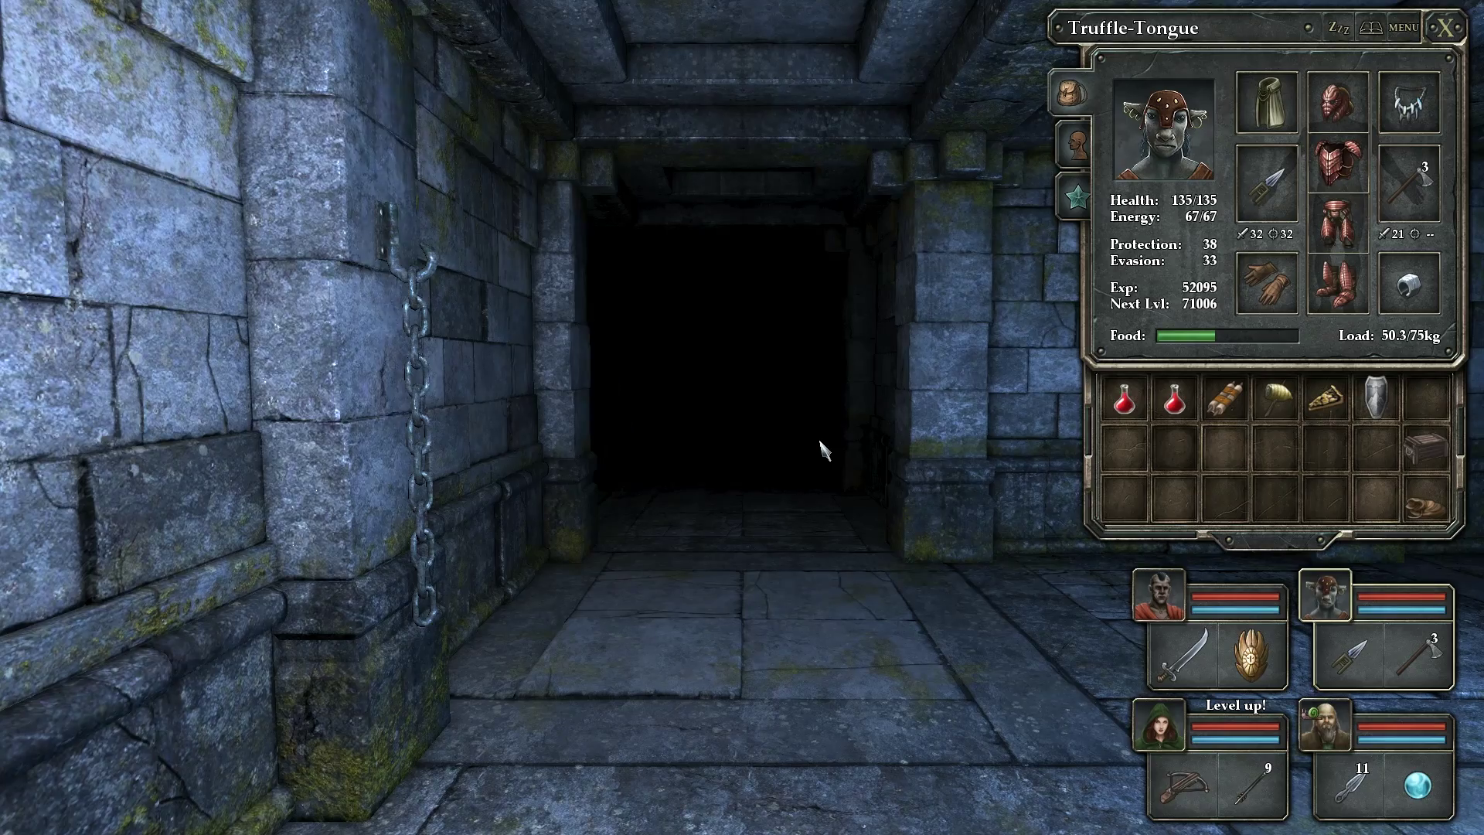
{"action": "key", "text": "w"}
{"action": "key", "text": "e"}
{"action": "key", "text": "s"}
{"action": "key", "text": "e"}
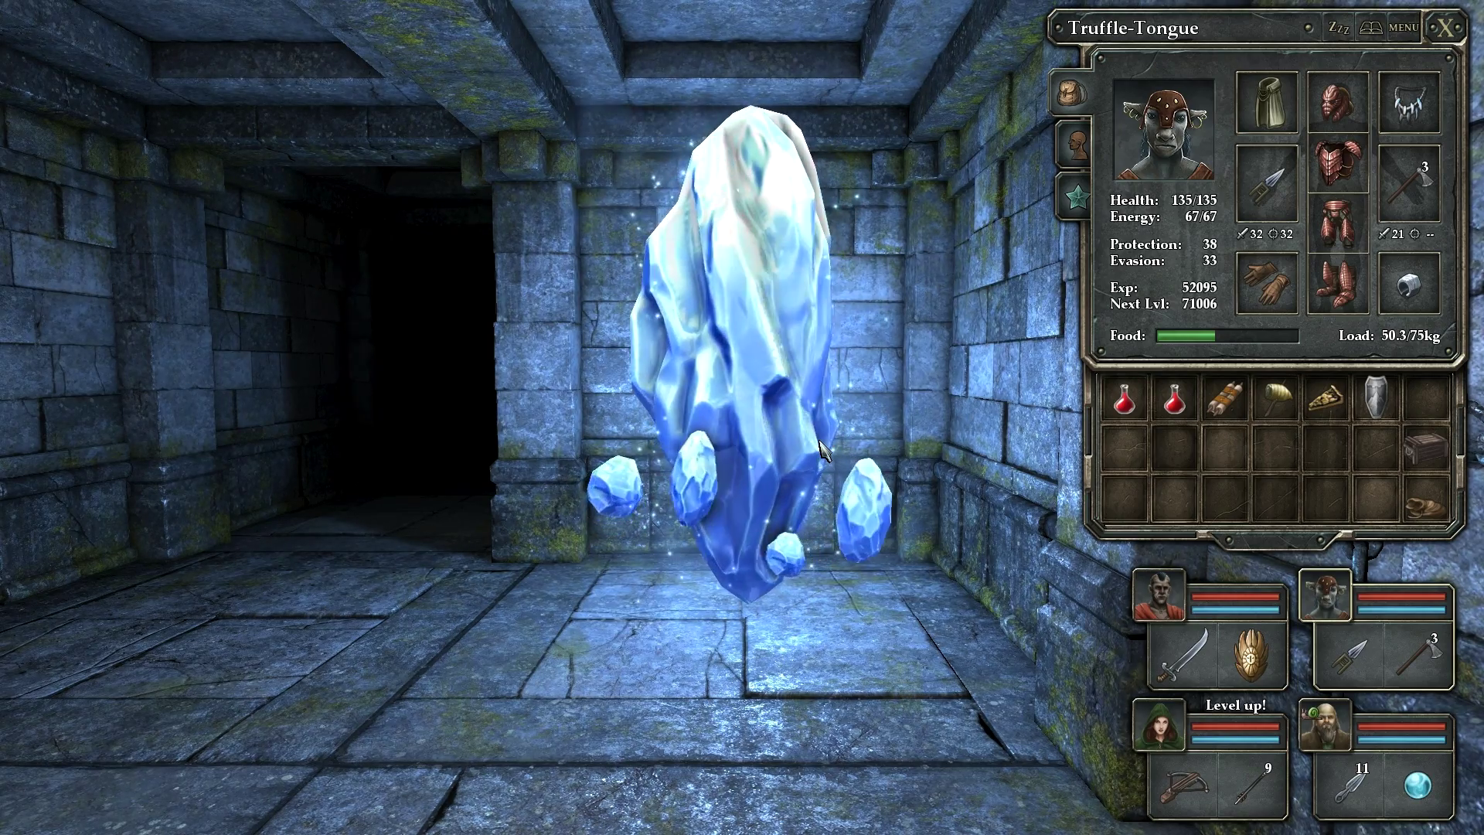
- Touch the floating blue crystal to save the party's game
{"action": "left_click", "coordinate": [824, 450]}
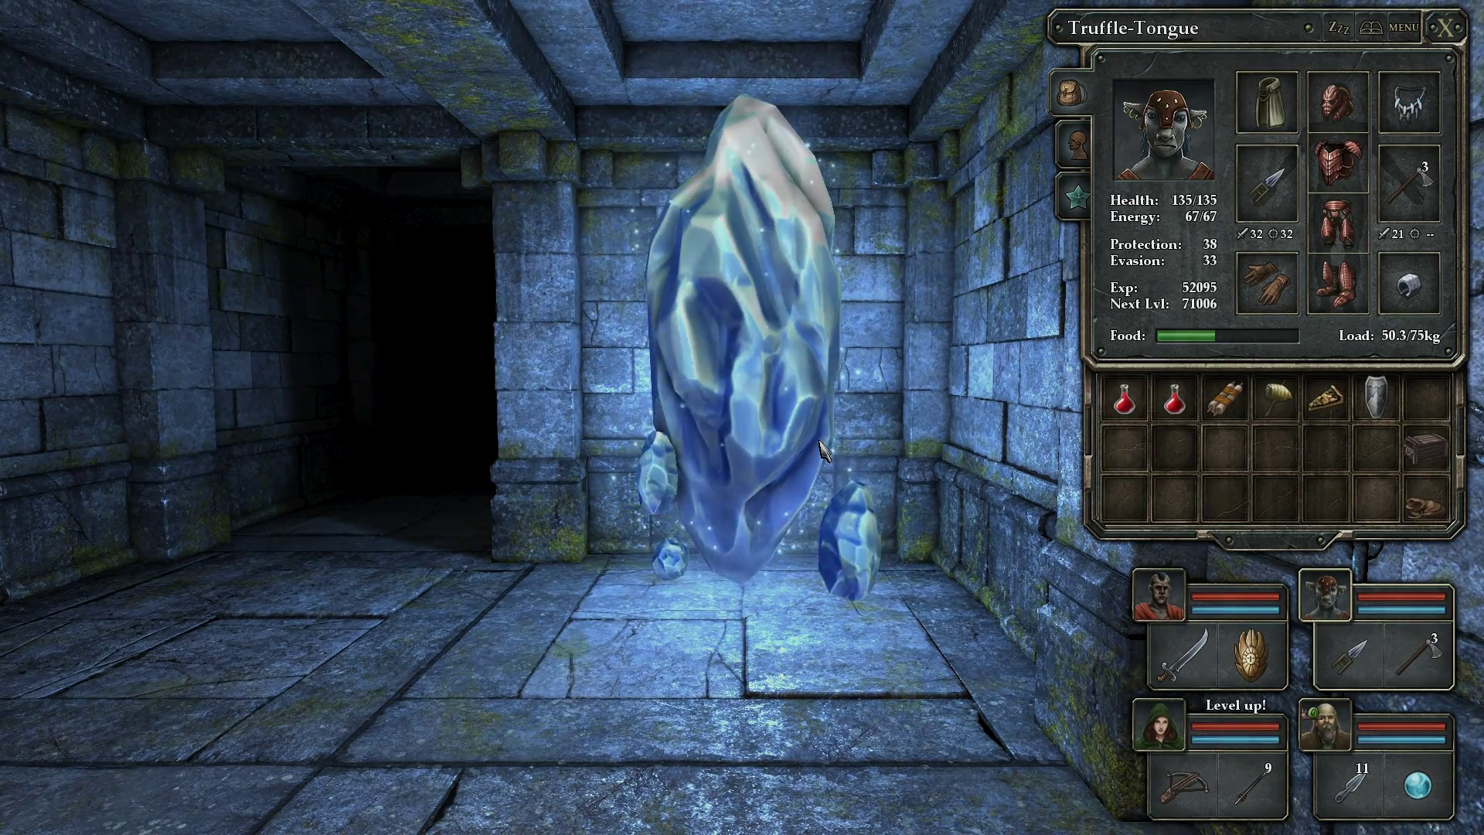